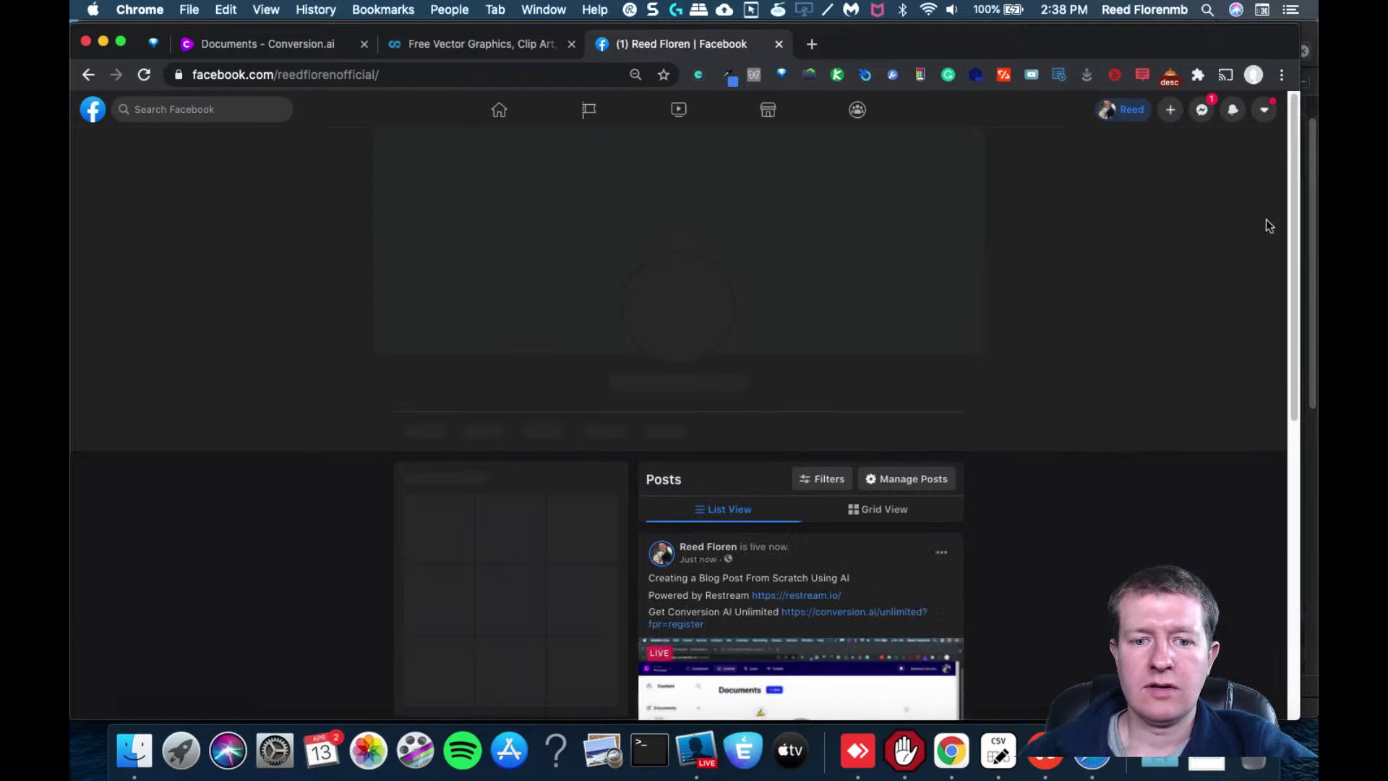
Check the live broadcast post on the Facebook profile, and close that page
{"action": "left_click_drag", "start_coordinate": [1293, 196], "coordinate": [1264, 301]}
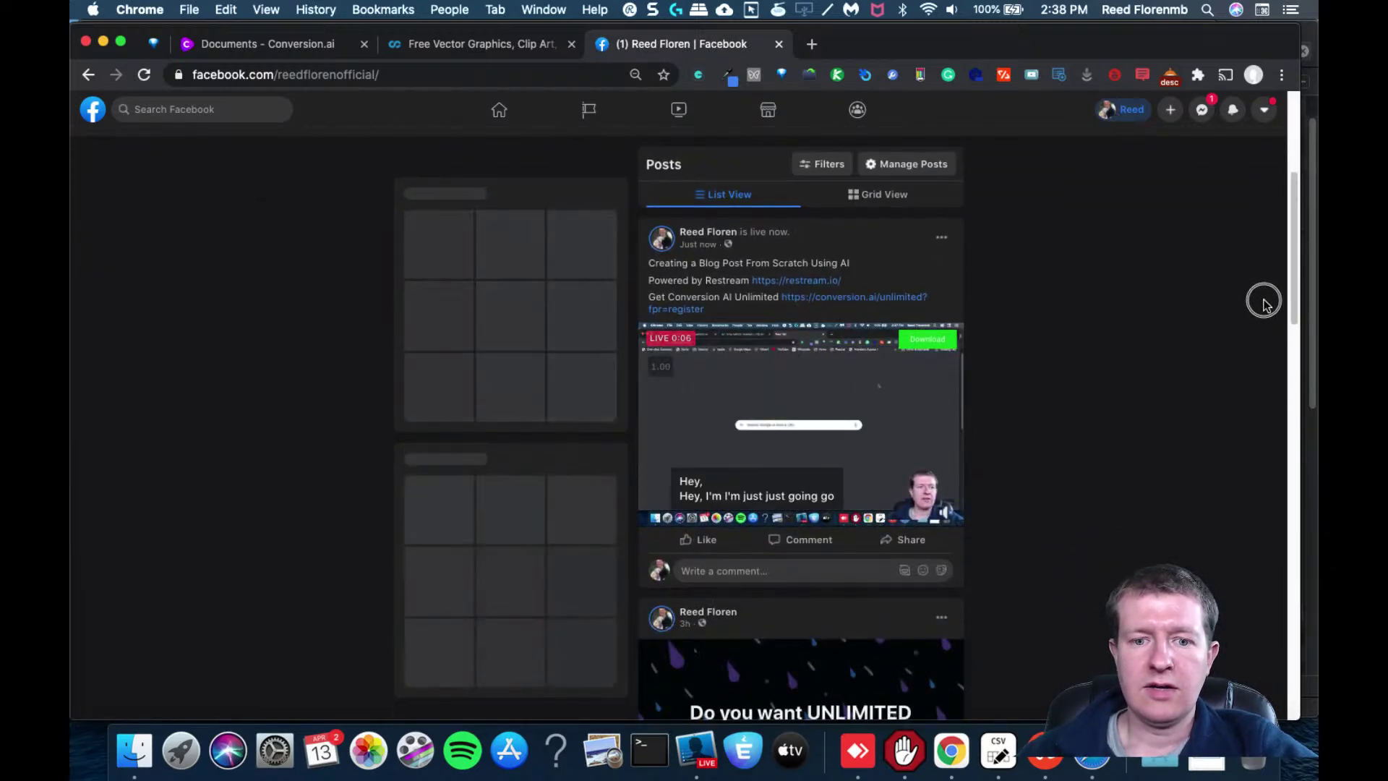
{"action": "scroll", "coordinate": [1263, 281], "scroll_direction": "up", "scroll_amount": 5}
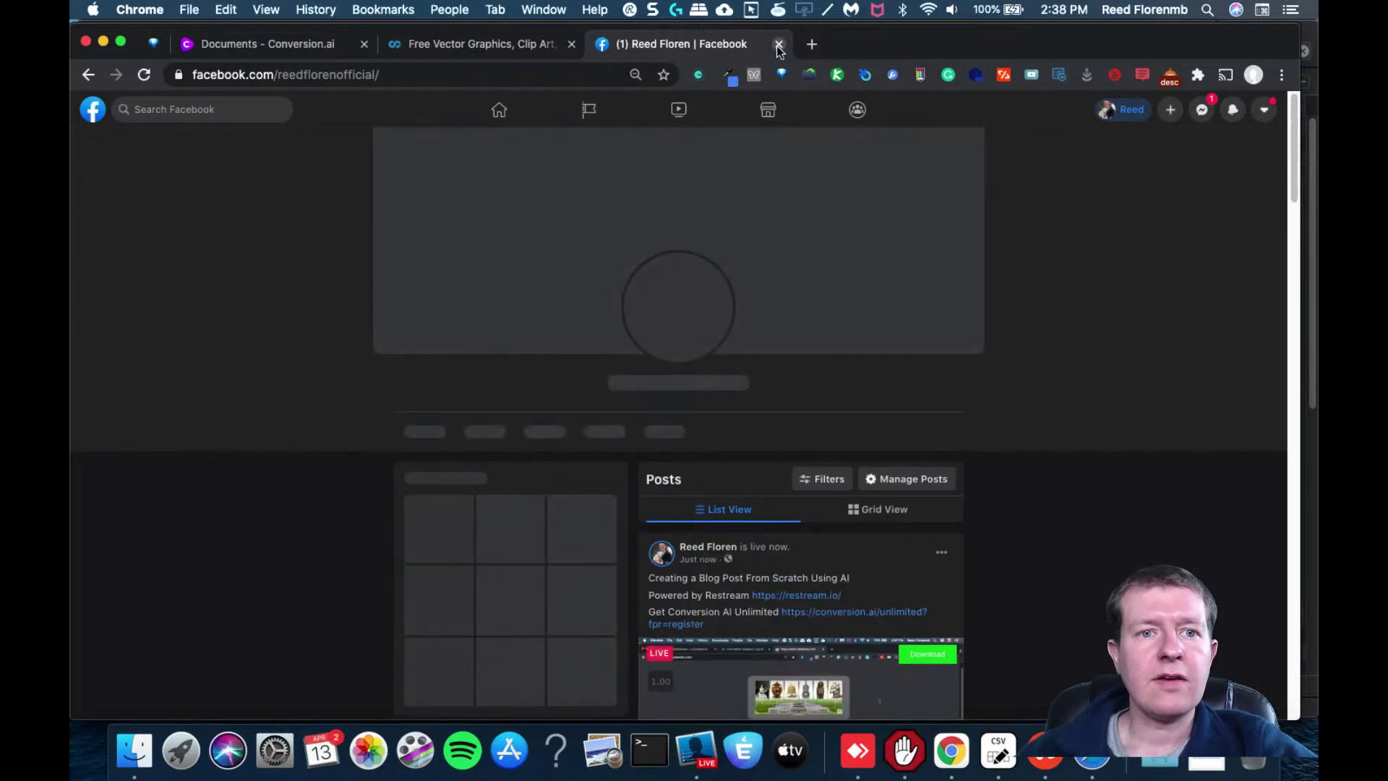
{"action": "left_click", "coordinate": [777, 45]}
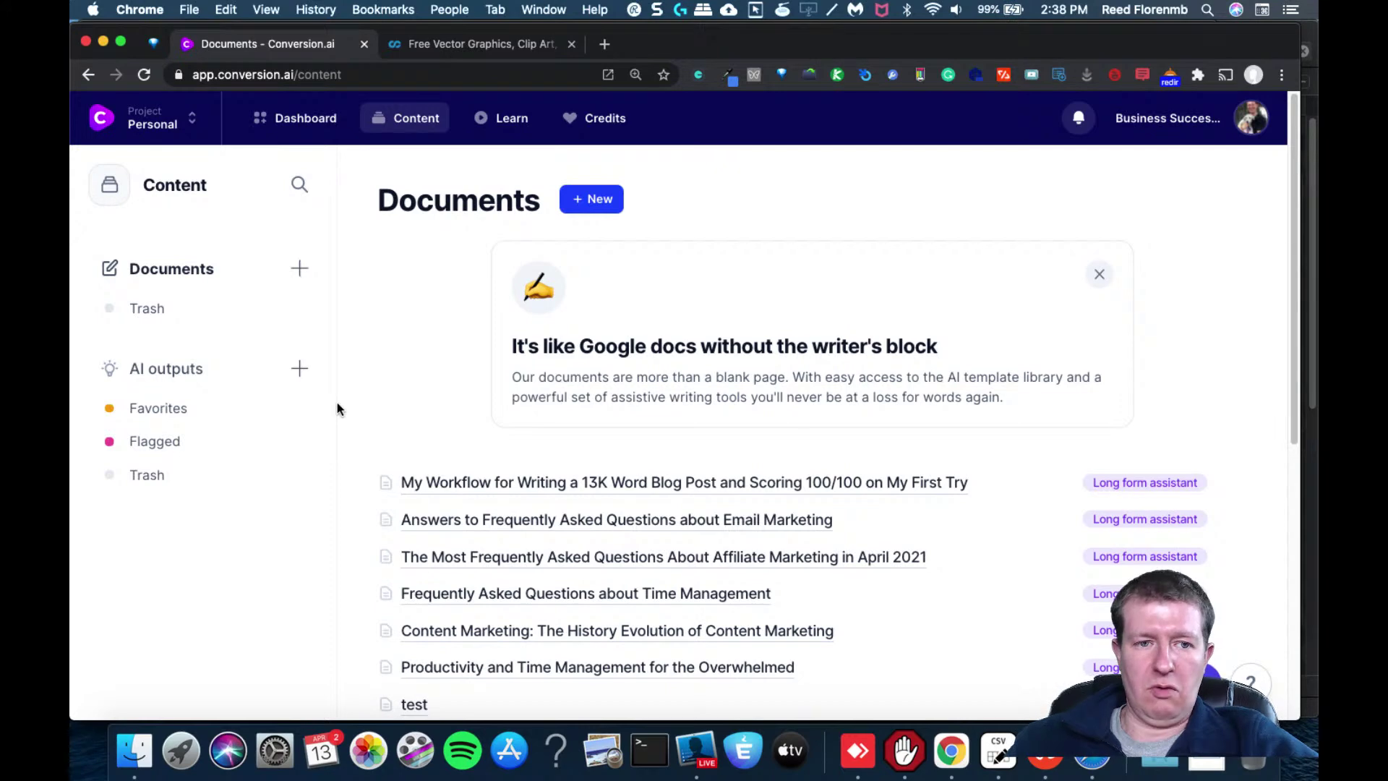
Open google.com in a new tab and search for "email marketing"
{"action": "key", "text": "super+t"}
{"action": "type", "text": "google.com"}
{"action": "key", "text": "Return"}
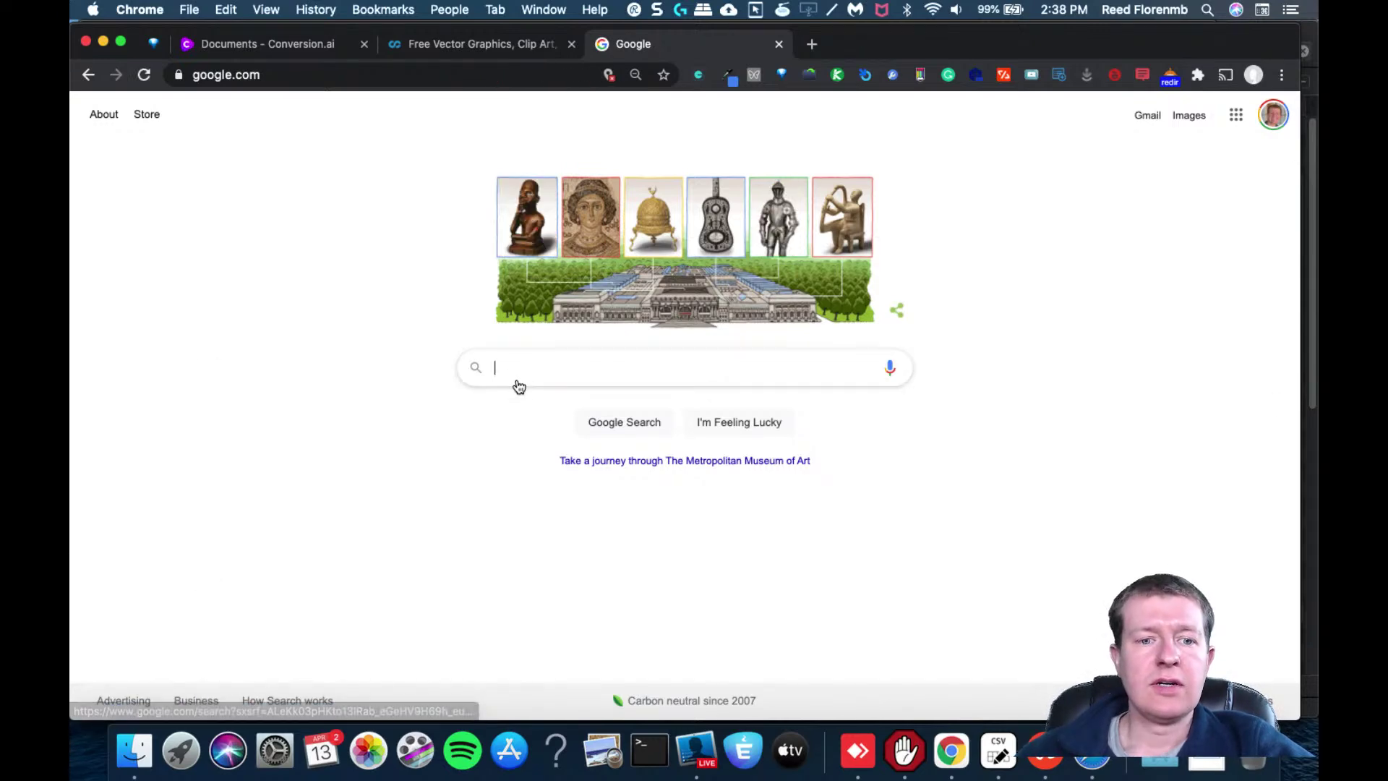
{"action": "type", "text": "email marketing"}
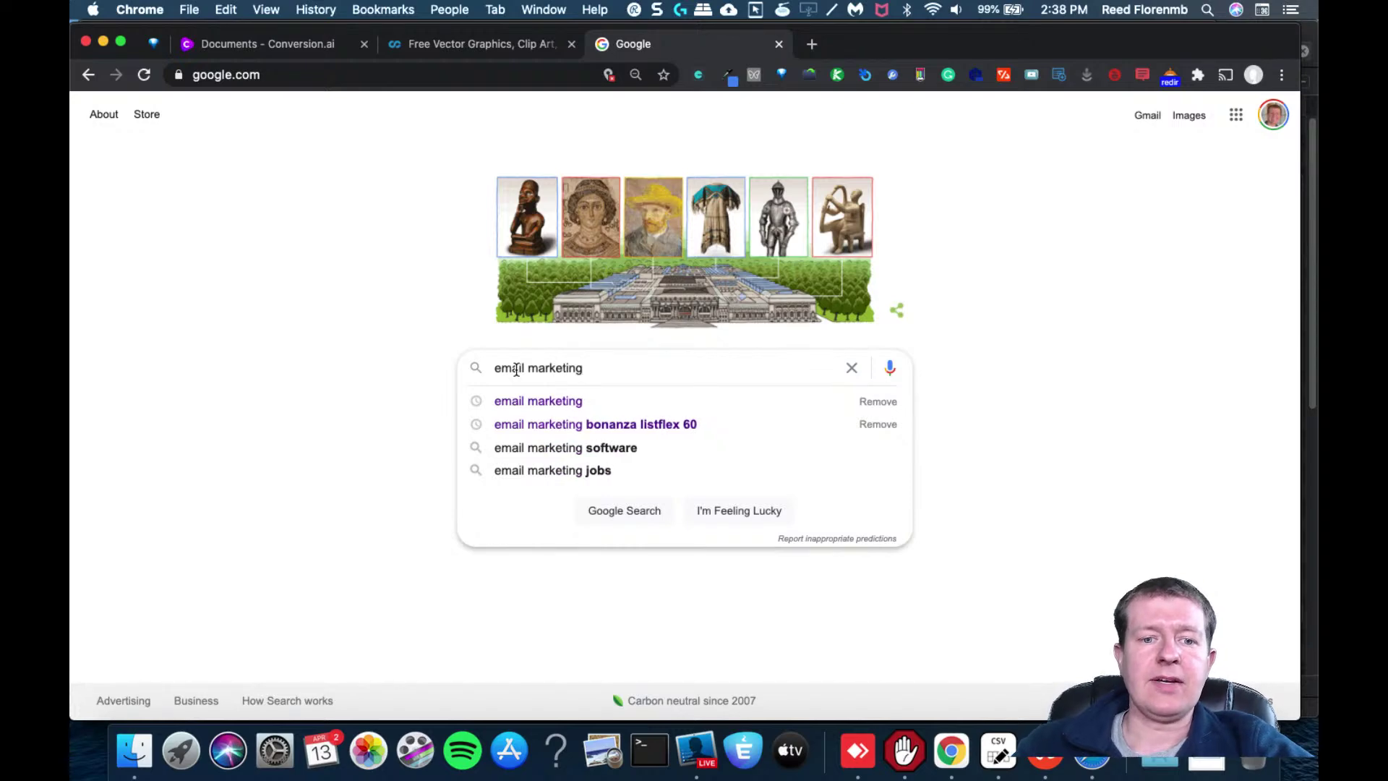
{"action": "key", "text": "Return"}
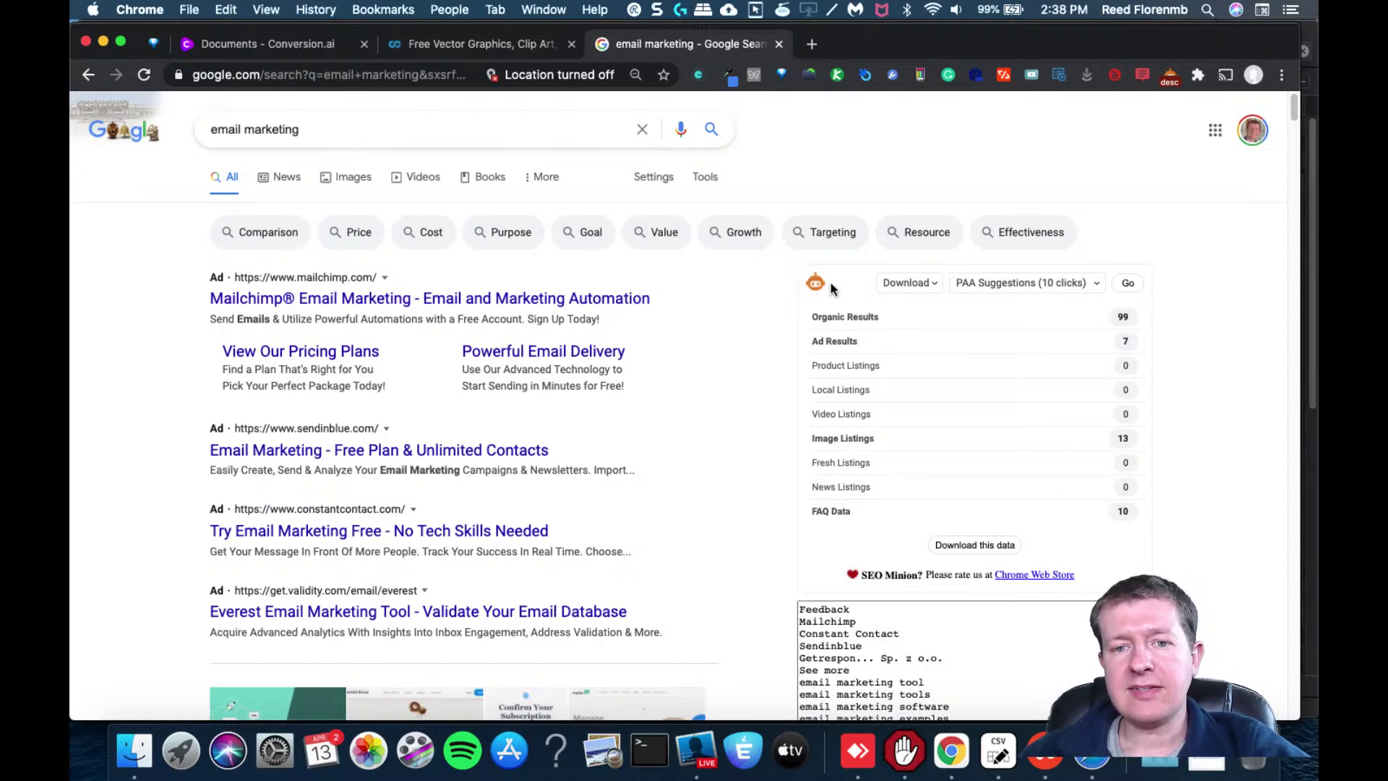
Download the FAQ Data for the email marketing search, accept the CSV import settings, and return to the search results
{"action": "left_click", "coordinate": [1025, 282]}
{"action": "left_click", "coordinate": [1018, 268]}
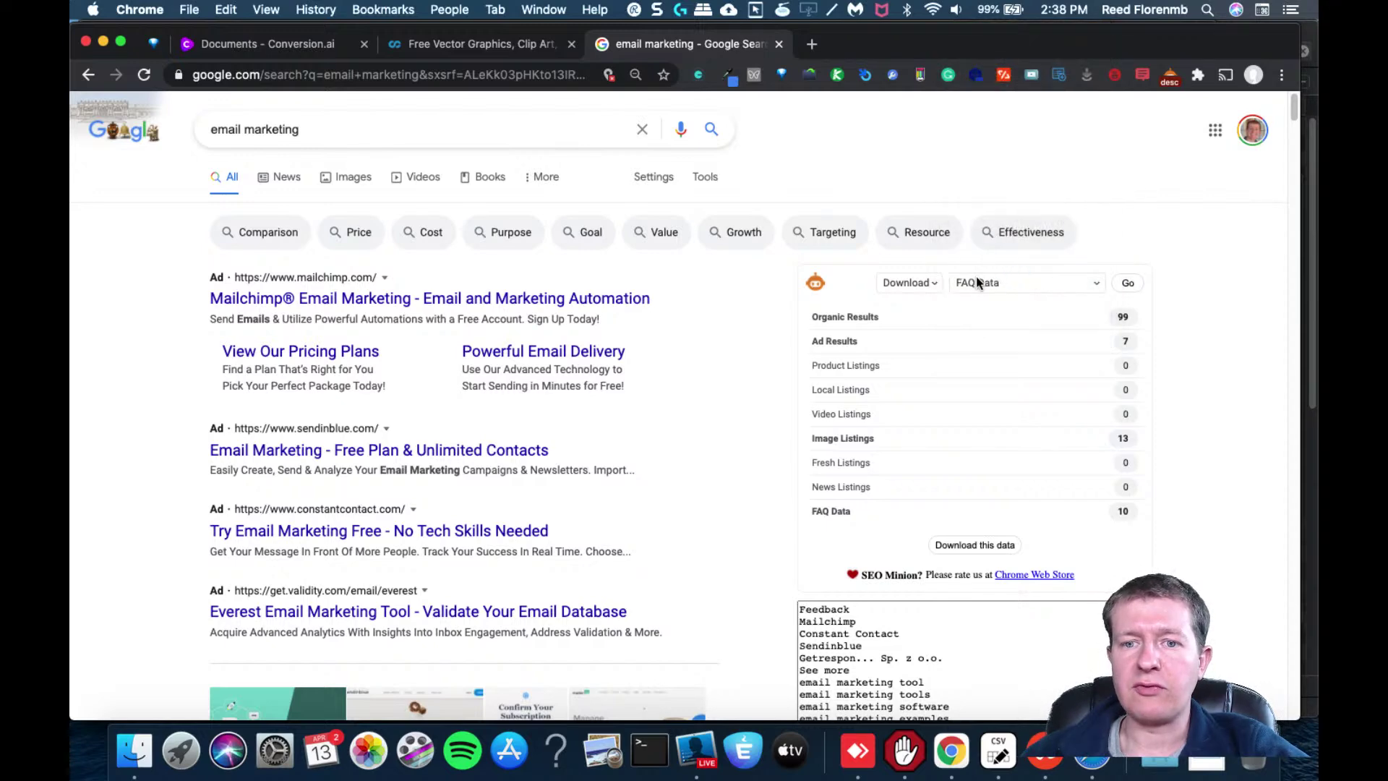
{"action": "left_click", "coordinate": [1127, 280]}
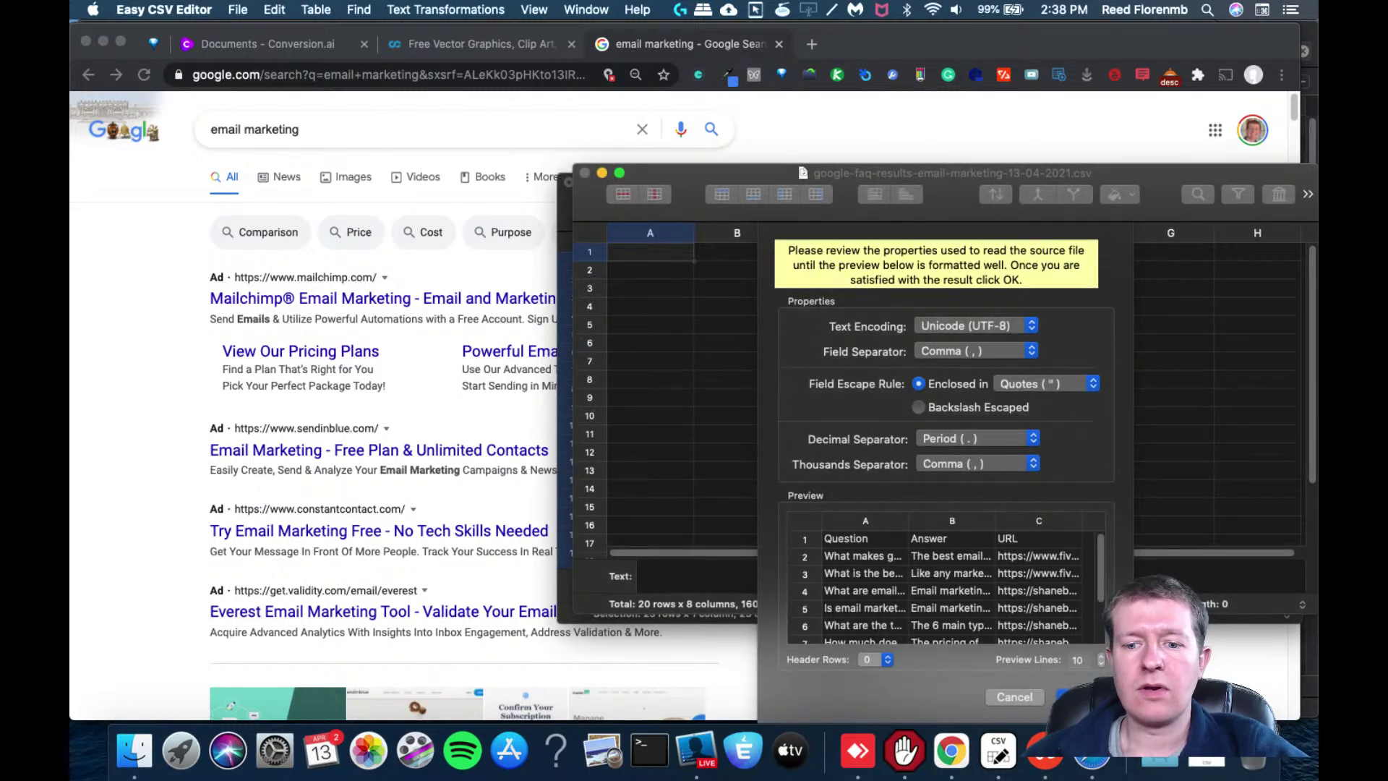
{"action": "left_click", "coordinate": [1073, 696]}
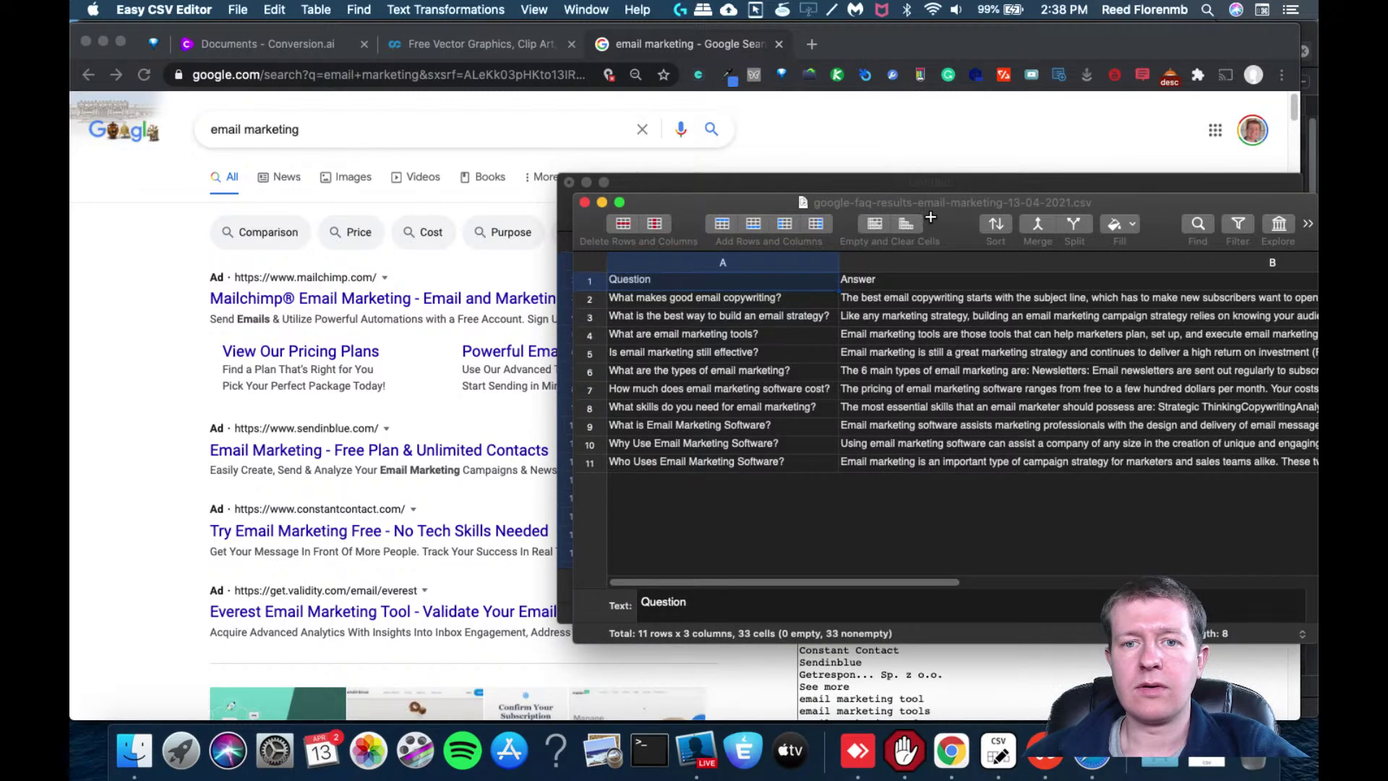
{"action": "left_click", "coordinate": [925, 144]}
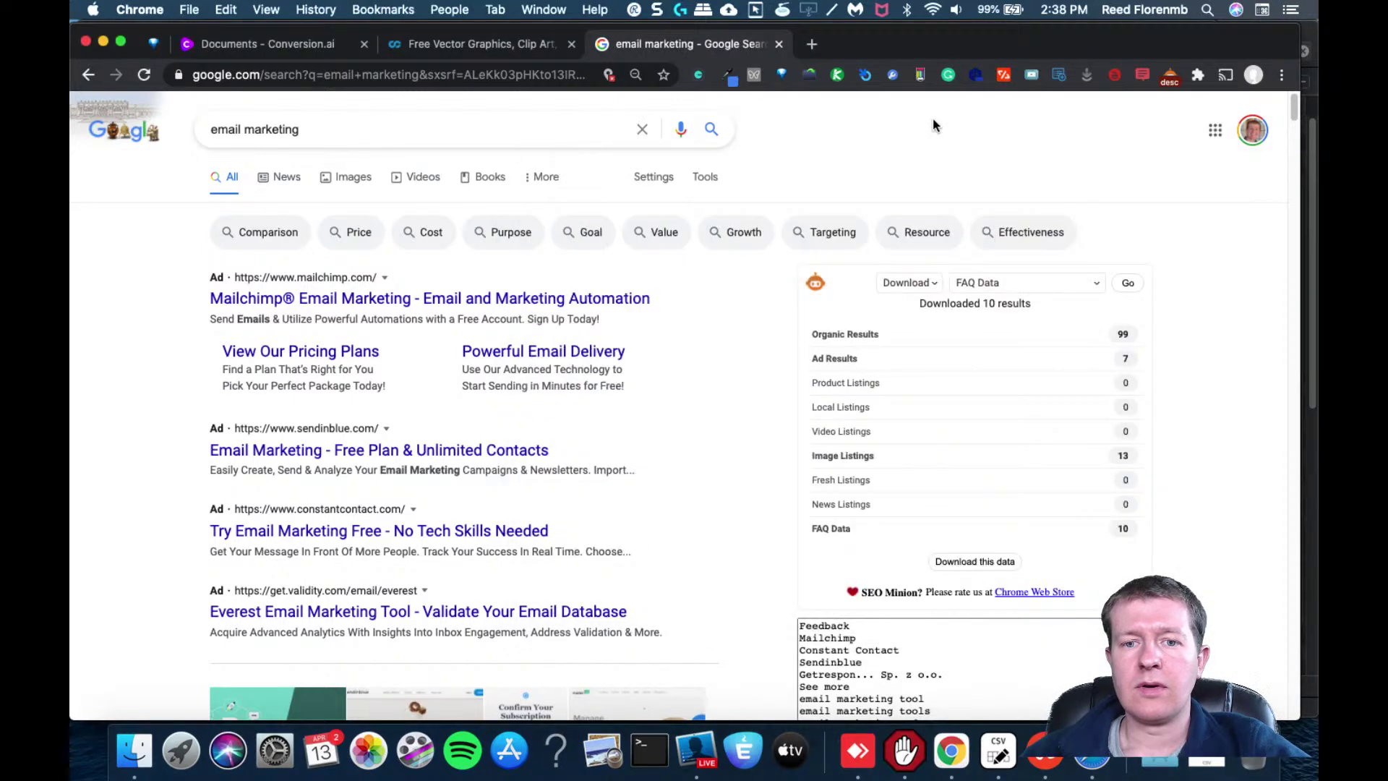
Start the SEO Minion download of PAA Suggestions (200 clicks) for the email marketing search
{"action": "left_click", "coordinate": [1030, 282]}
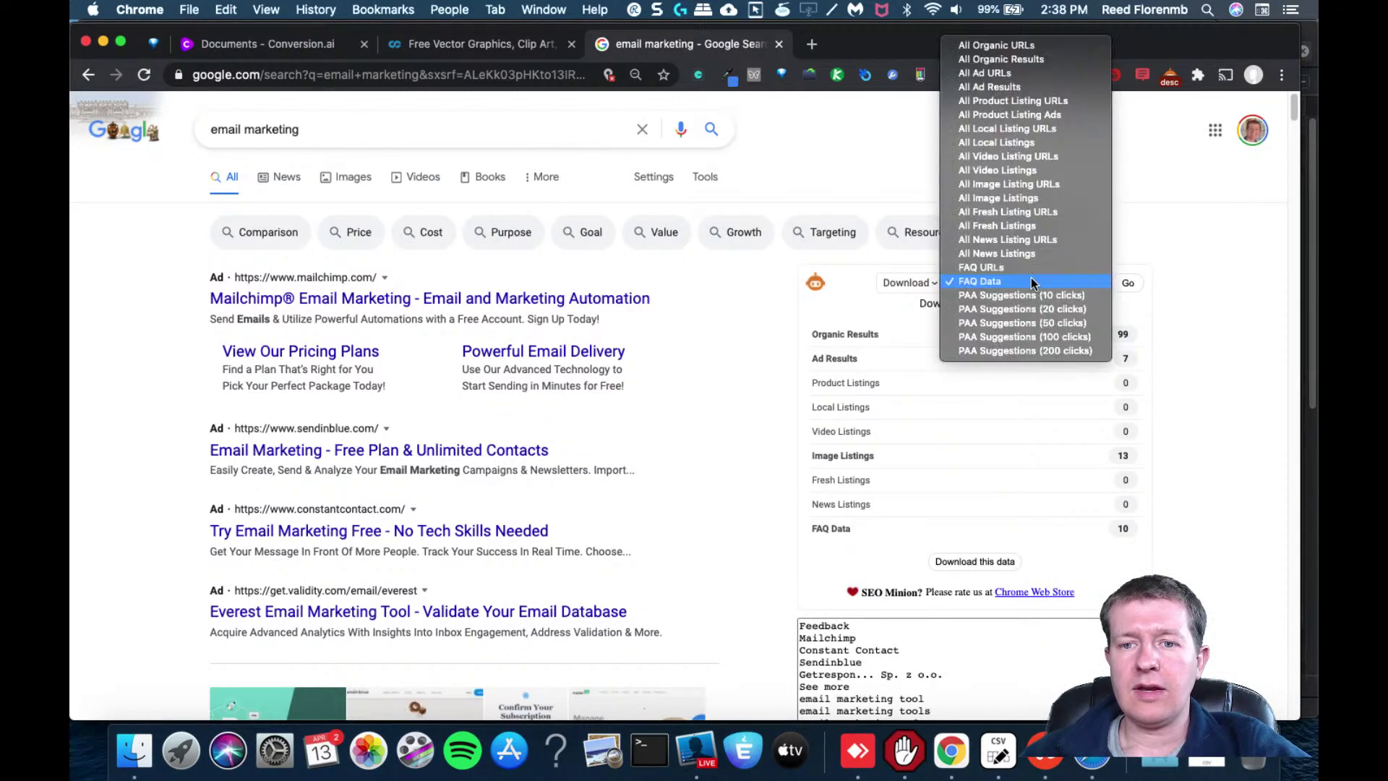
{"action": "left_click", "coordinate": [1021, 350]}
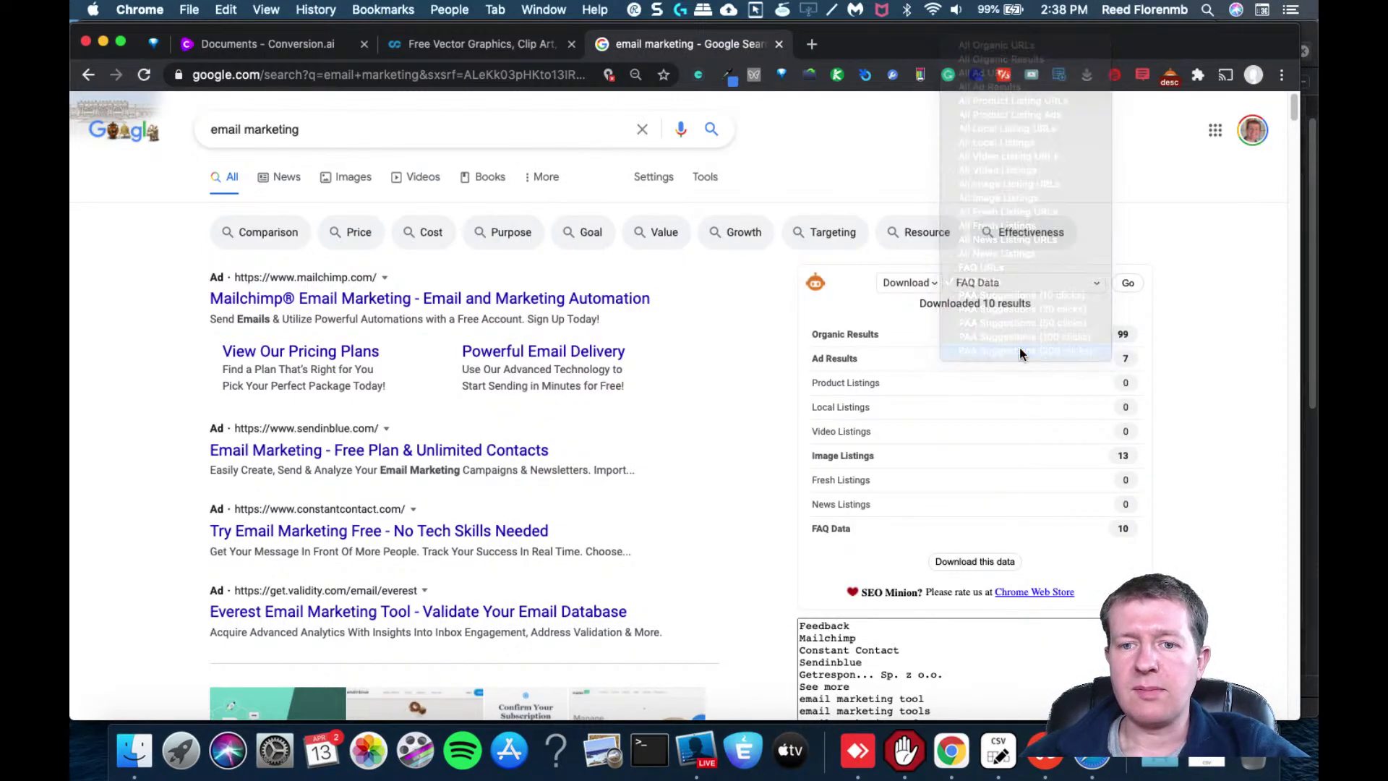
{"action": "left_click", "coordinate": [1126, 284]}
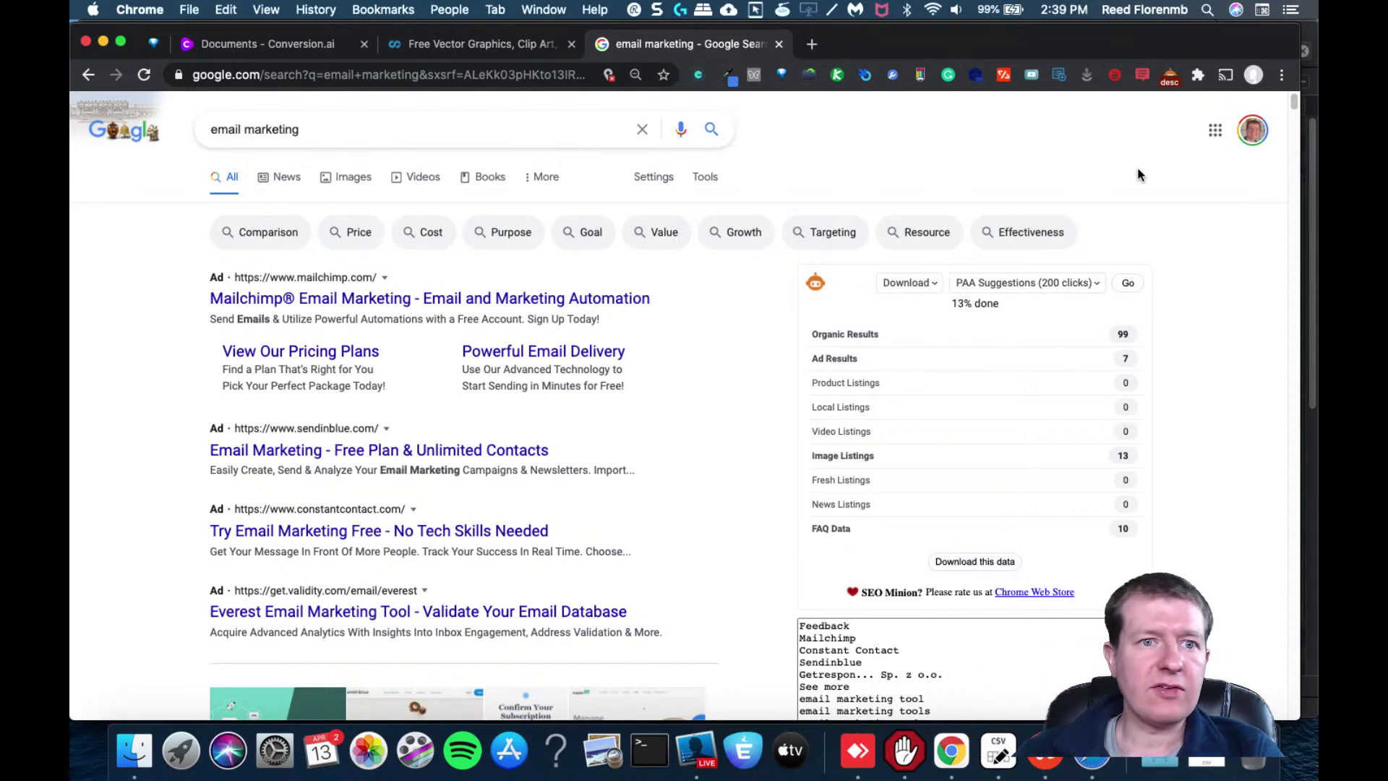
Start a new long-form document in Conversion.ai described as "Write a blog post answering the top questions about email marketing"
{"action": "left_click", "coordinate": [276, 48]}
{"action": "left_click", "coordinate": [591, 199]}
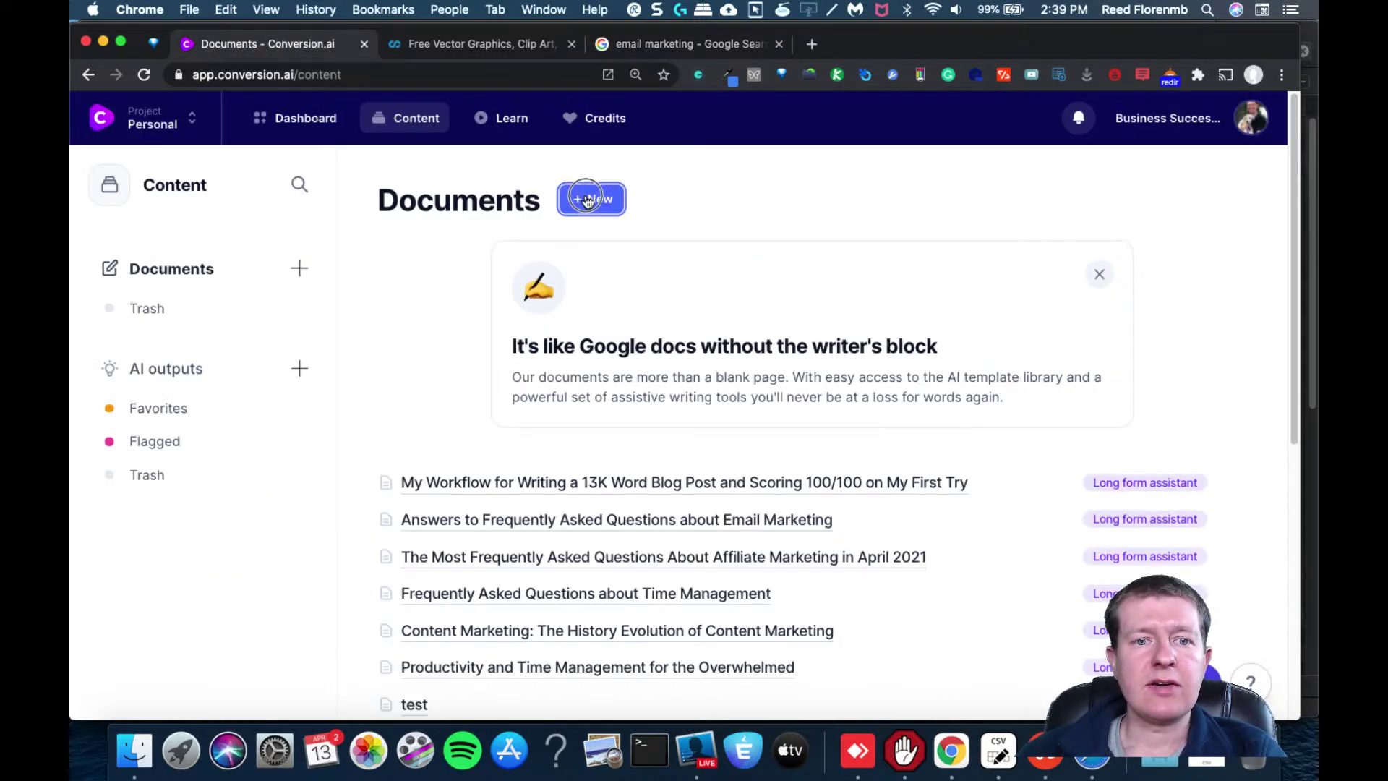
{"action": "left_click", "coordinate": [613, 433]}
{"action": "left_click", "coordinate": [523, 548]}
{"action": "type", "text": "Wr"}
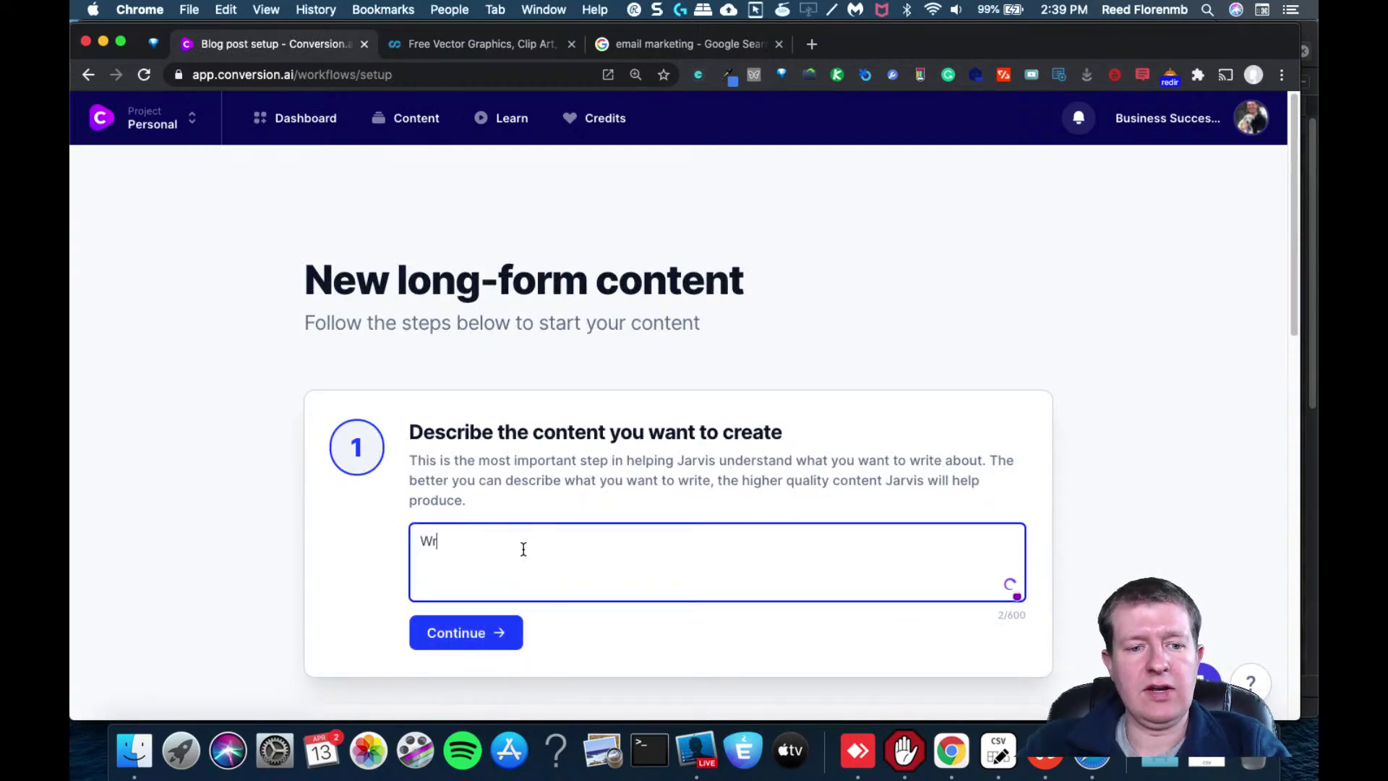
{"action": "type", "text": "ite a blog post answering the top que"}
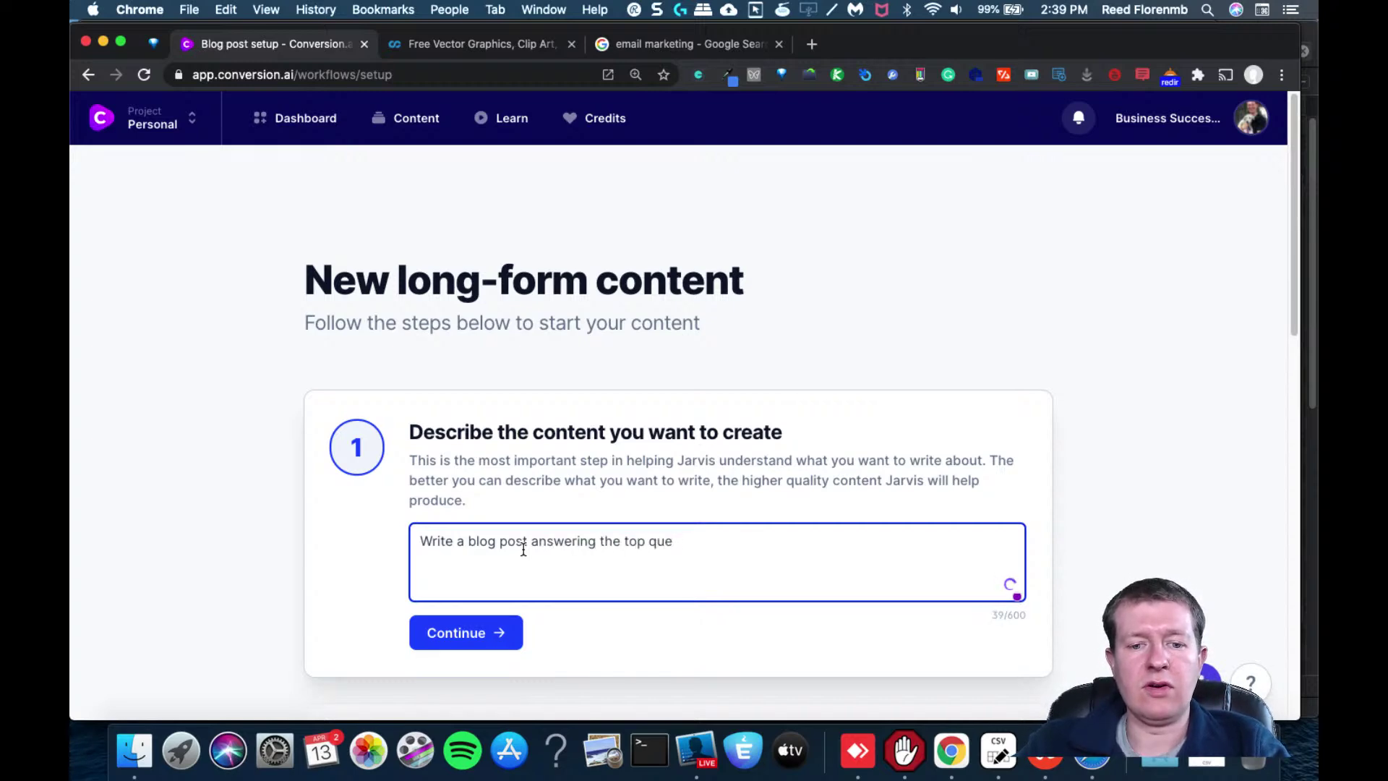
{"action": "type", "text": "t"}
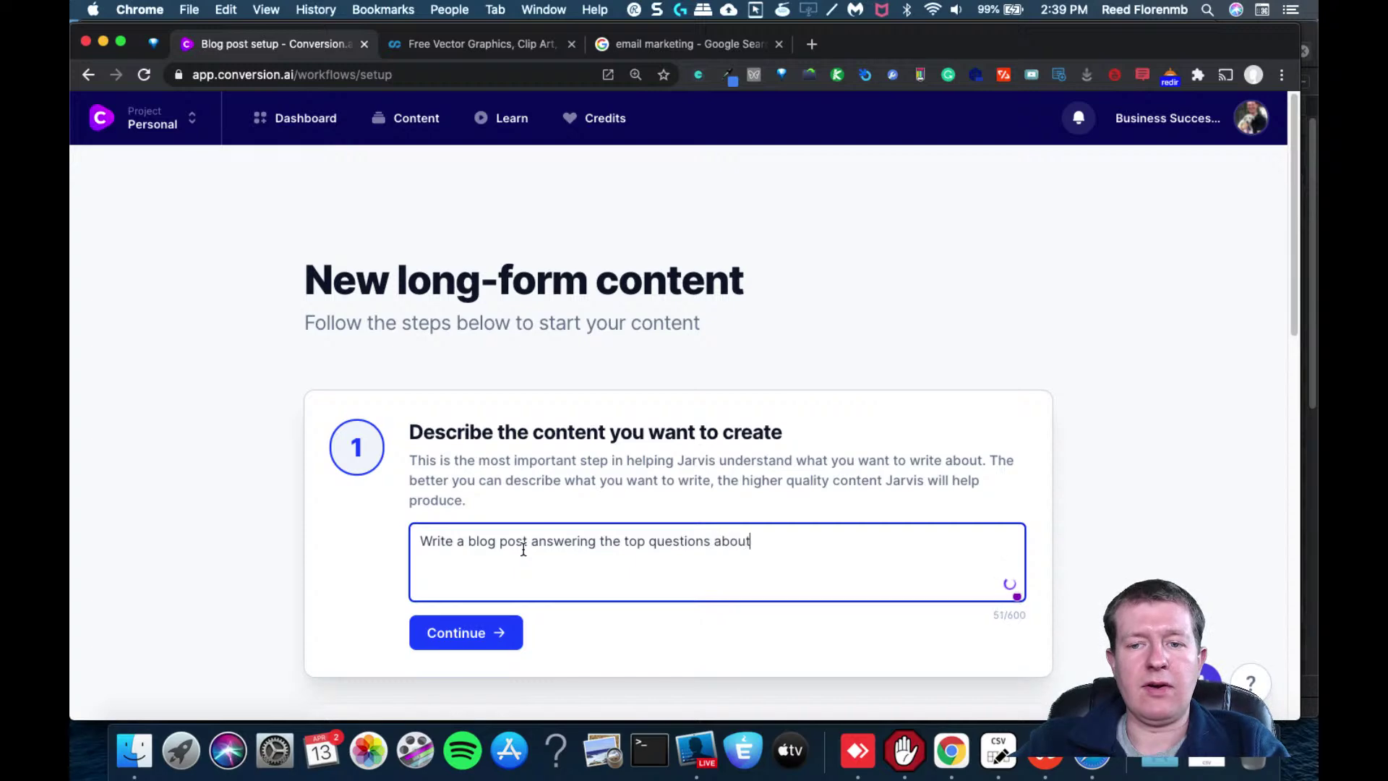
{"action": "type", "text": "tions about email marketing"}
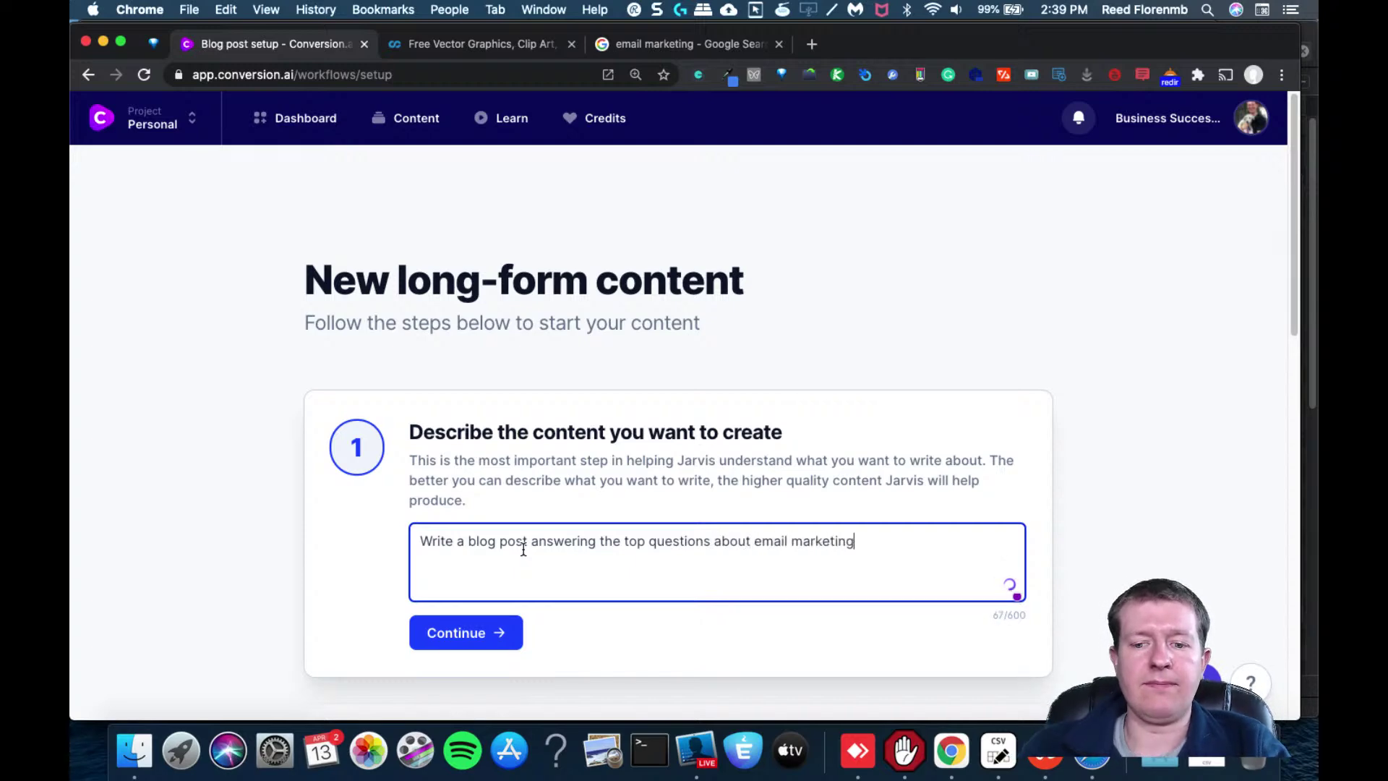
{"action": "left_click", "coordinate": [459, 640]}
Generate title ideas and use "Top 10 Questions About Email Marketing You Asked" as the title
{"action": "left_click", "coordinate": [524, 475]}
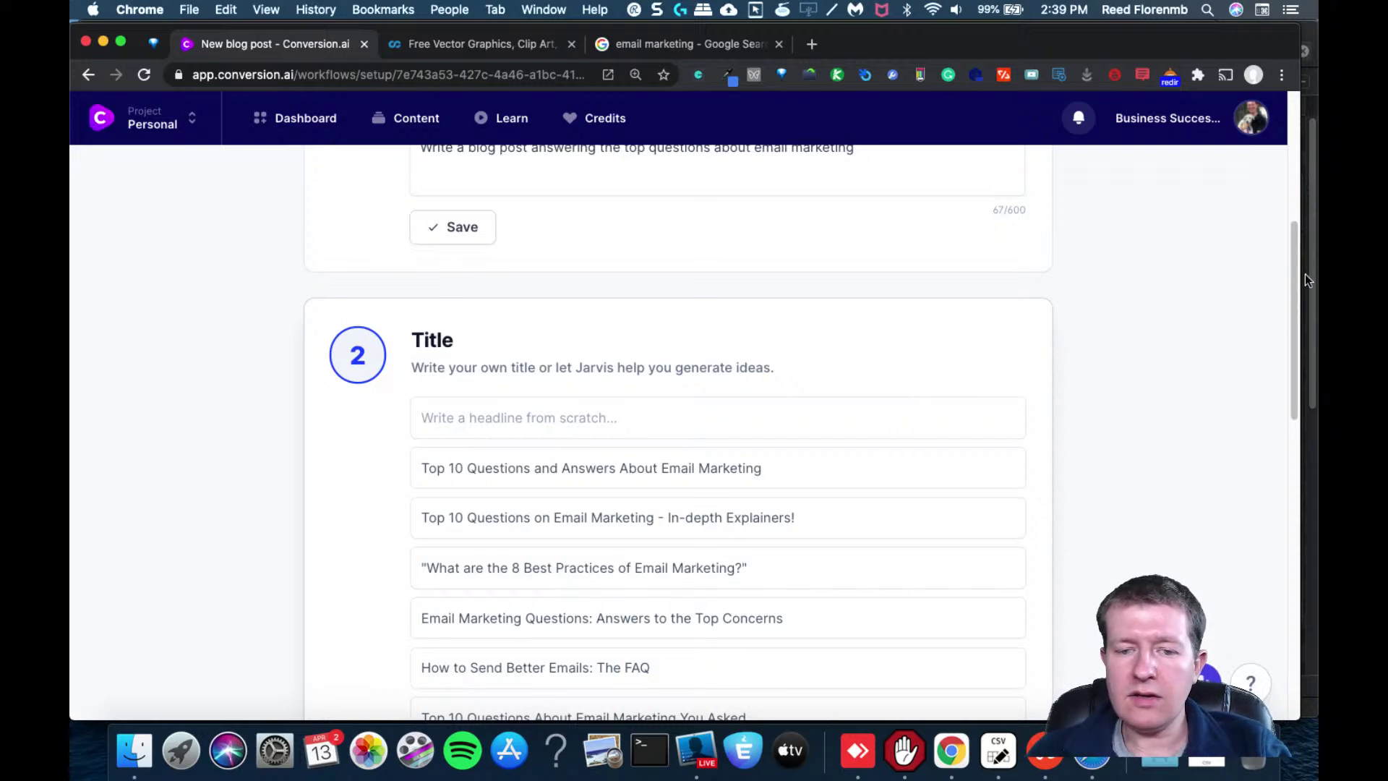
{"action": "left_click_drag", "start_coordinate": [1291, 248], "coordinate": [1273, 304]}
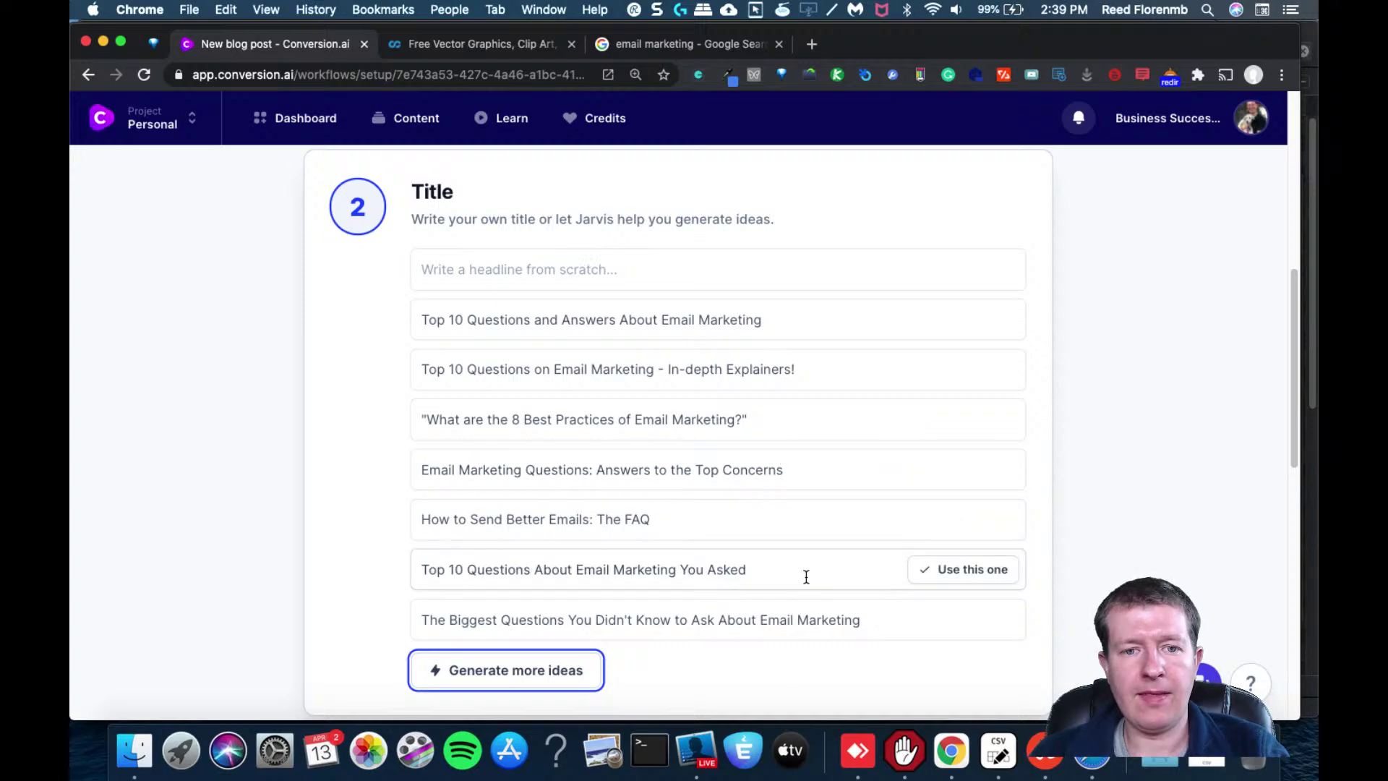
{"action": "left_click", "coordinate": [944, 580]}
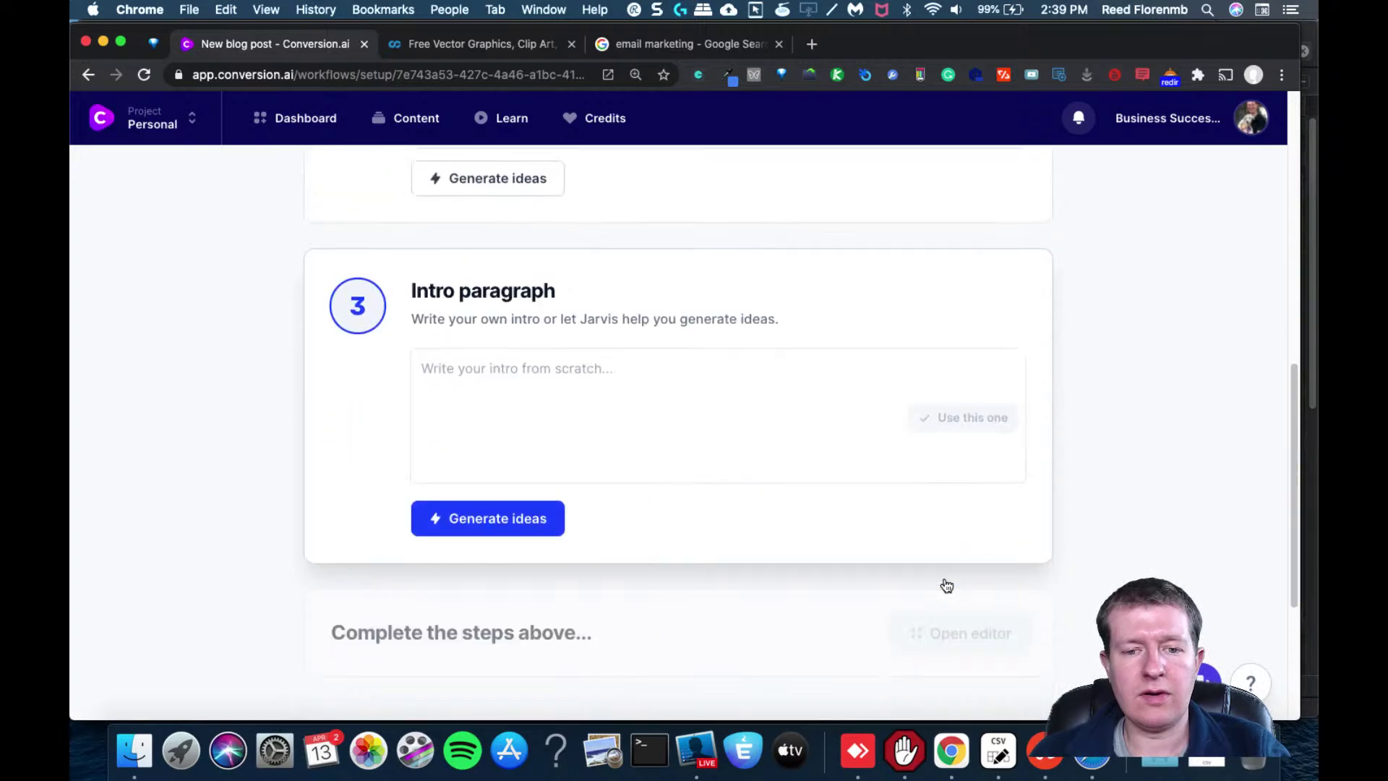
Generate intro ideas, use the one beginning "You want to know more about email marketing", and open the document editor
{"action": "left_click", "coordinate": [483, 517]}
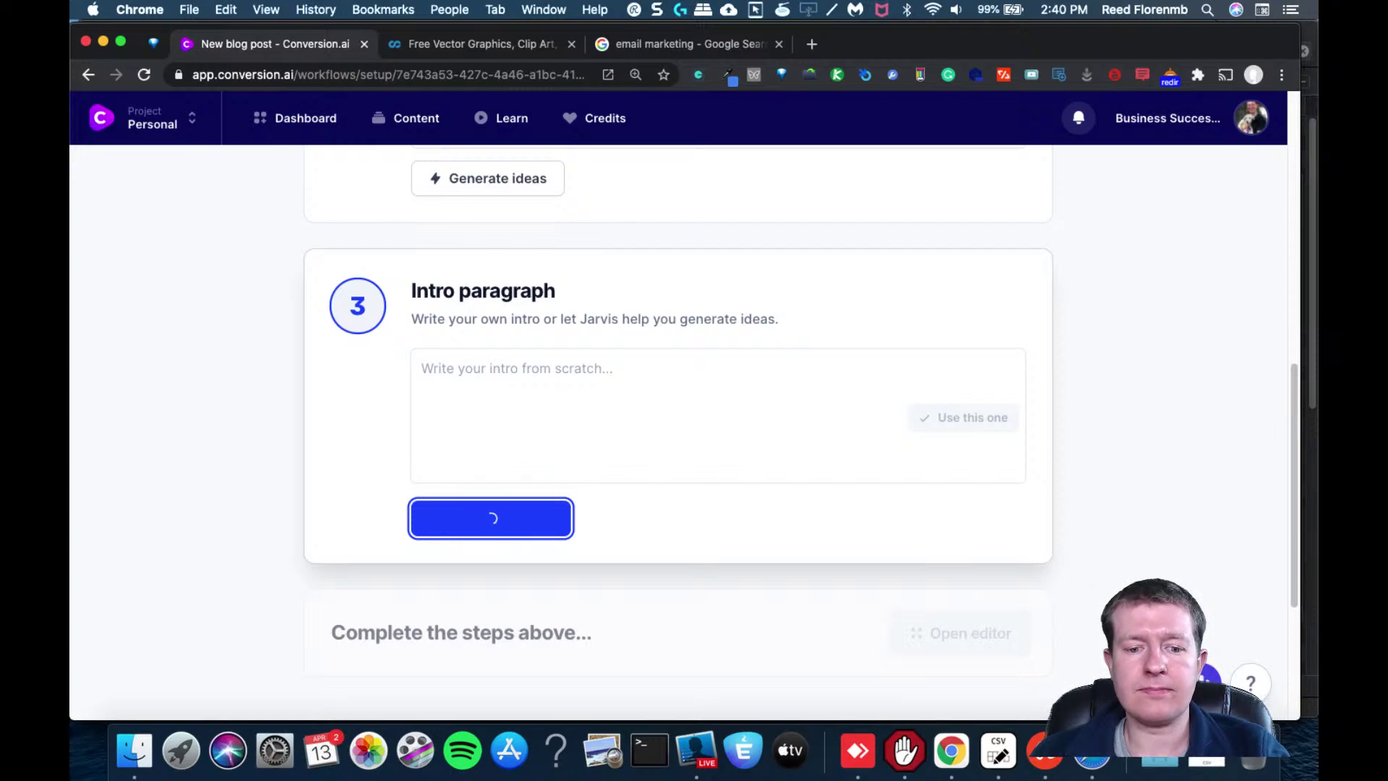
{"action": "left_click", "coordinate": [695, 751]}
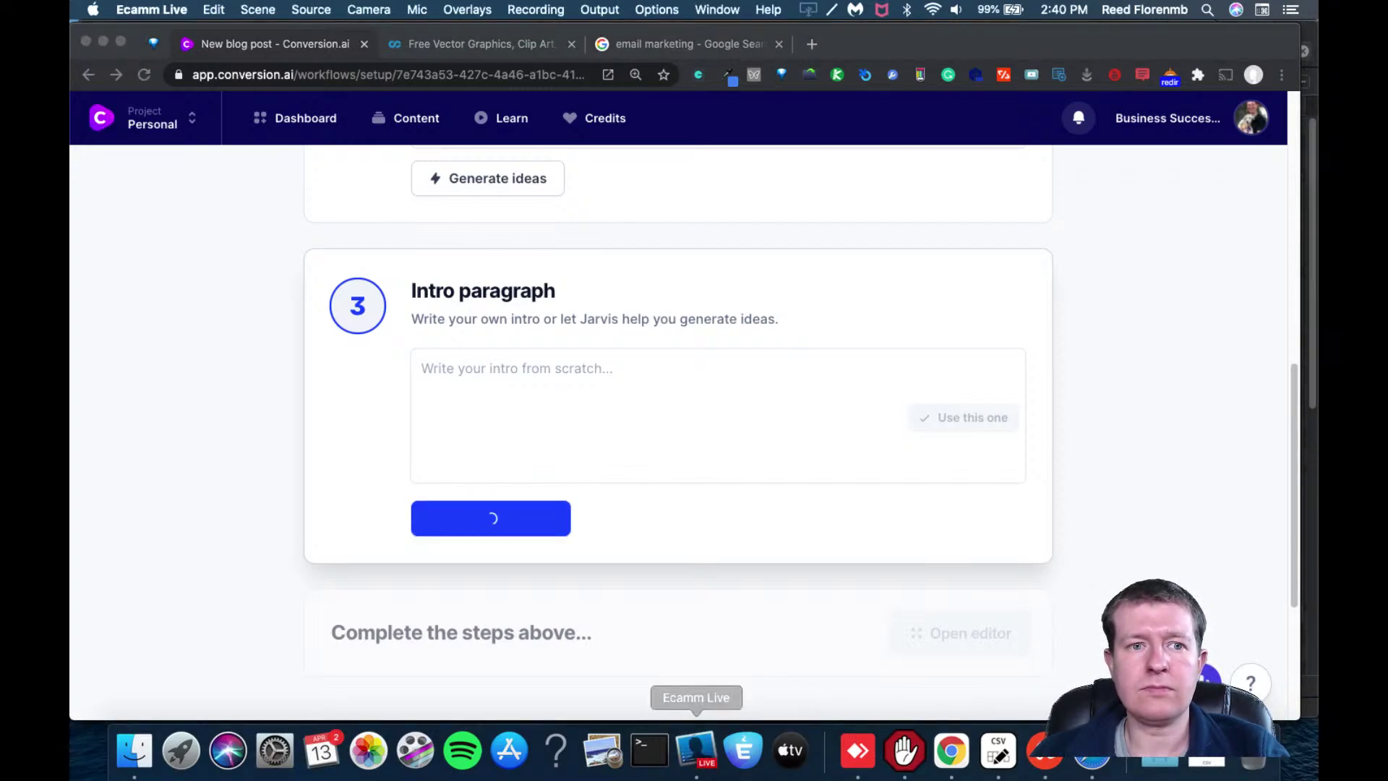
{"action": "left_click", "coordinate": [1159, 422]}
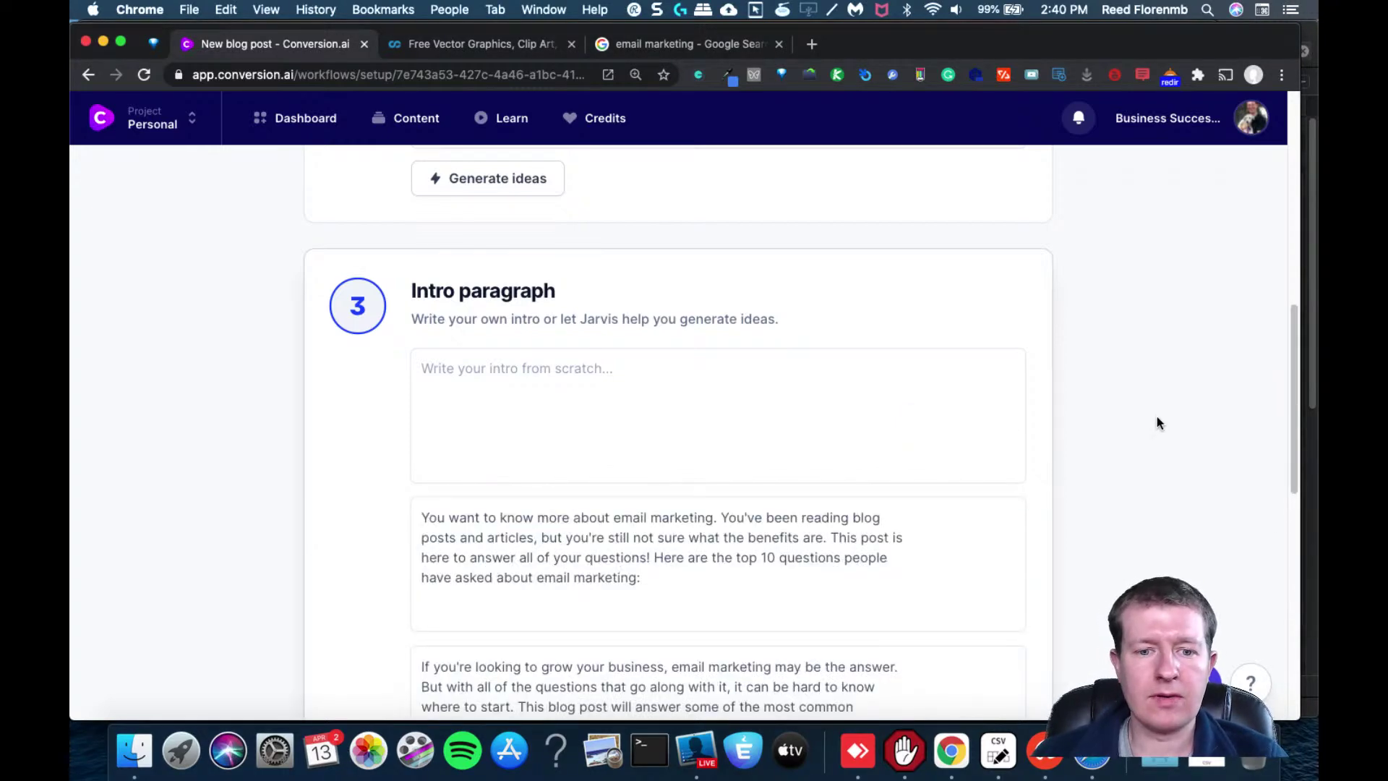
{"action": "scroll", "coordinate": [1158, 423], "scroll_direction": "down", "scroll_amount": 5}
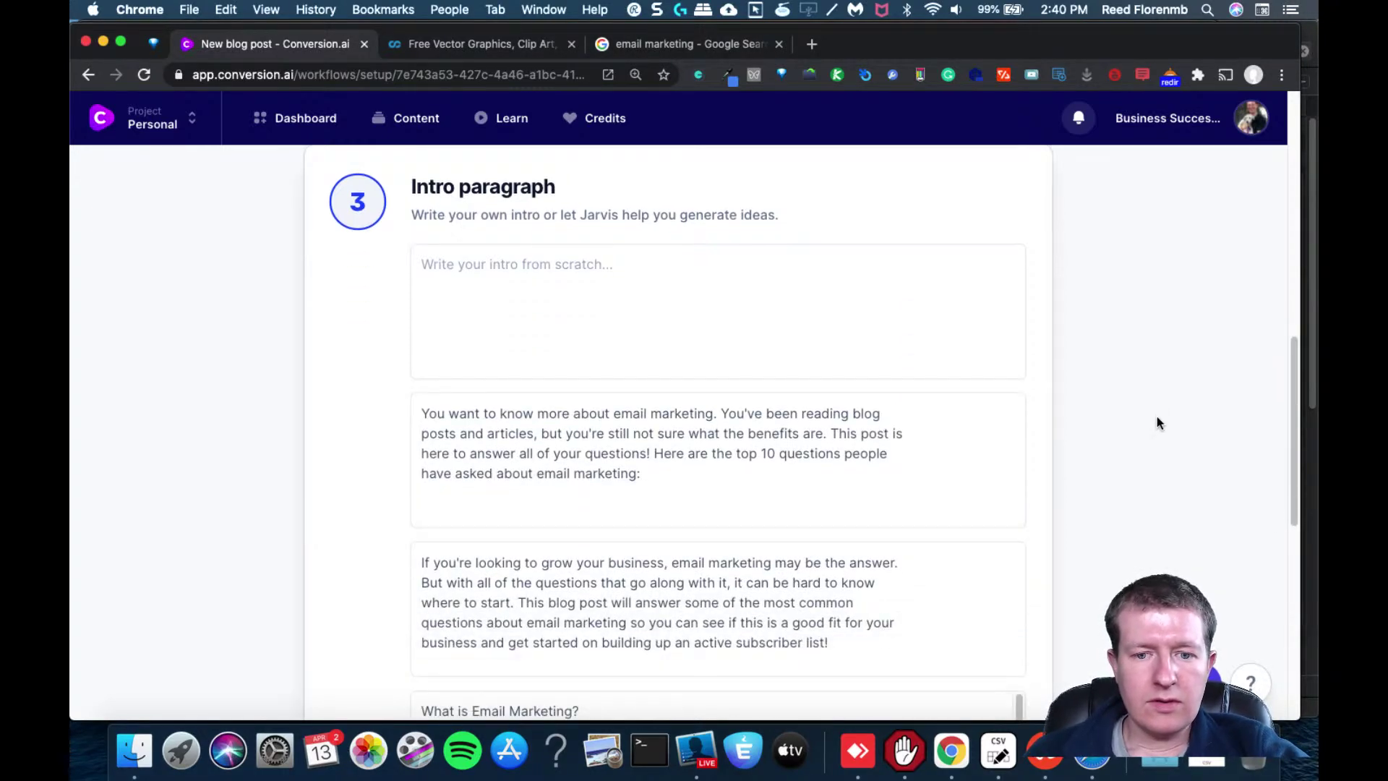
{"action": "scroll", "coordinate": [1159, 422], "scroll_direction": "down", "scroll_amount": 1}
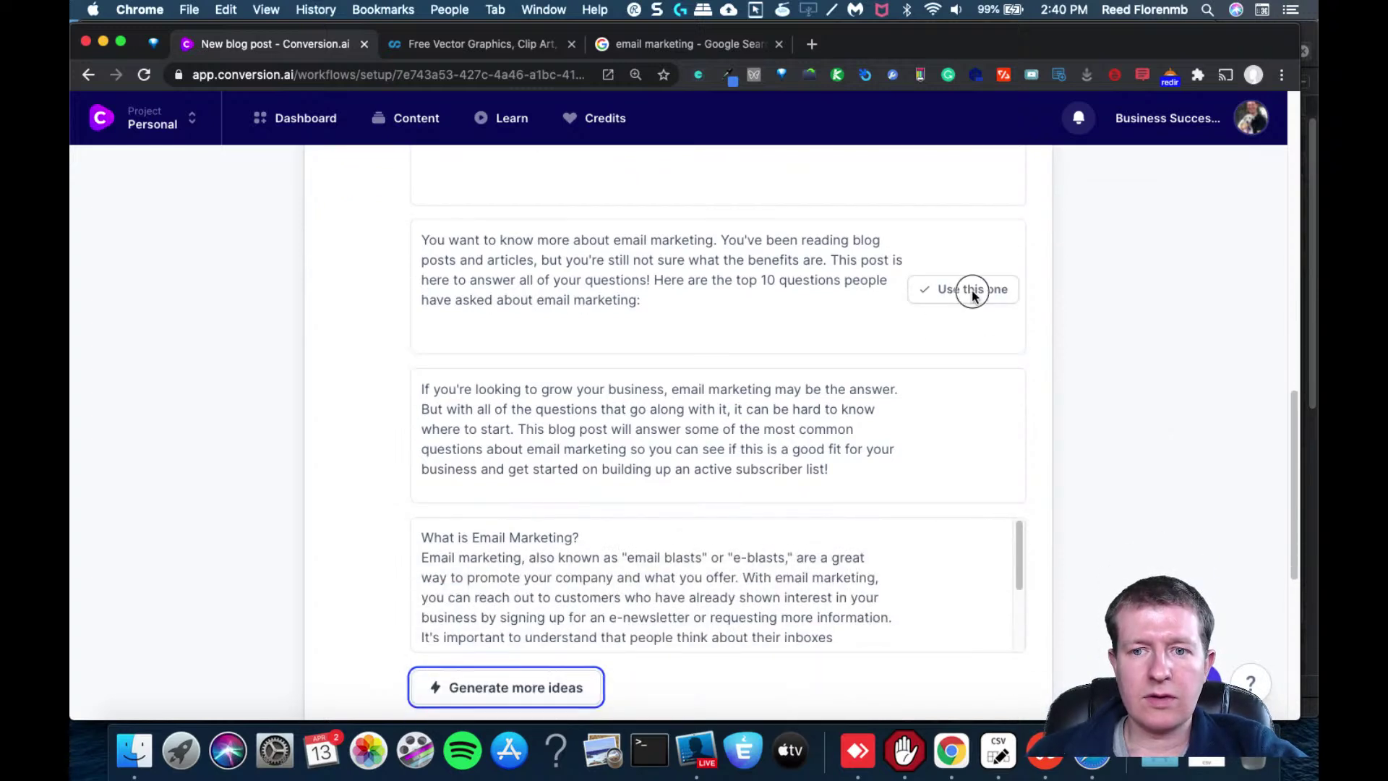
{"action": "left_click", "coordinate": [971, 289]}
{"action": "left_click", "coordinate": [957, 394]}
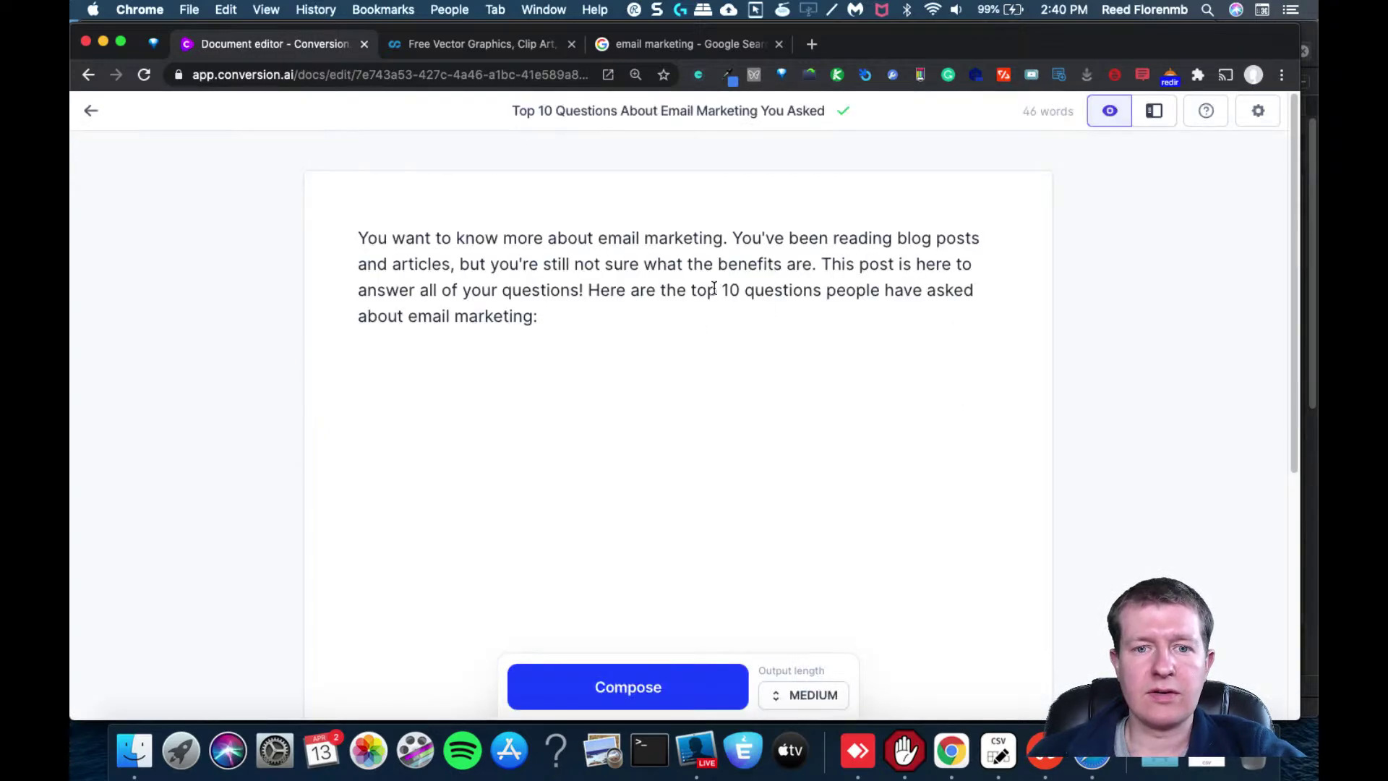
Delete the number 10 from "the top 10 questions" in the intro paragraph
{"action": "double_click", "coordinate": [713, 290]}
{"action": "left_click", "coordinate": [750, 290]}
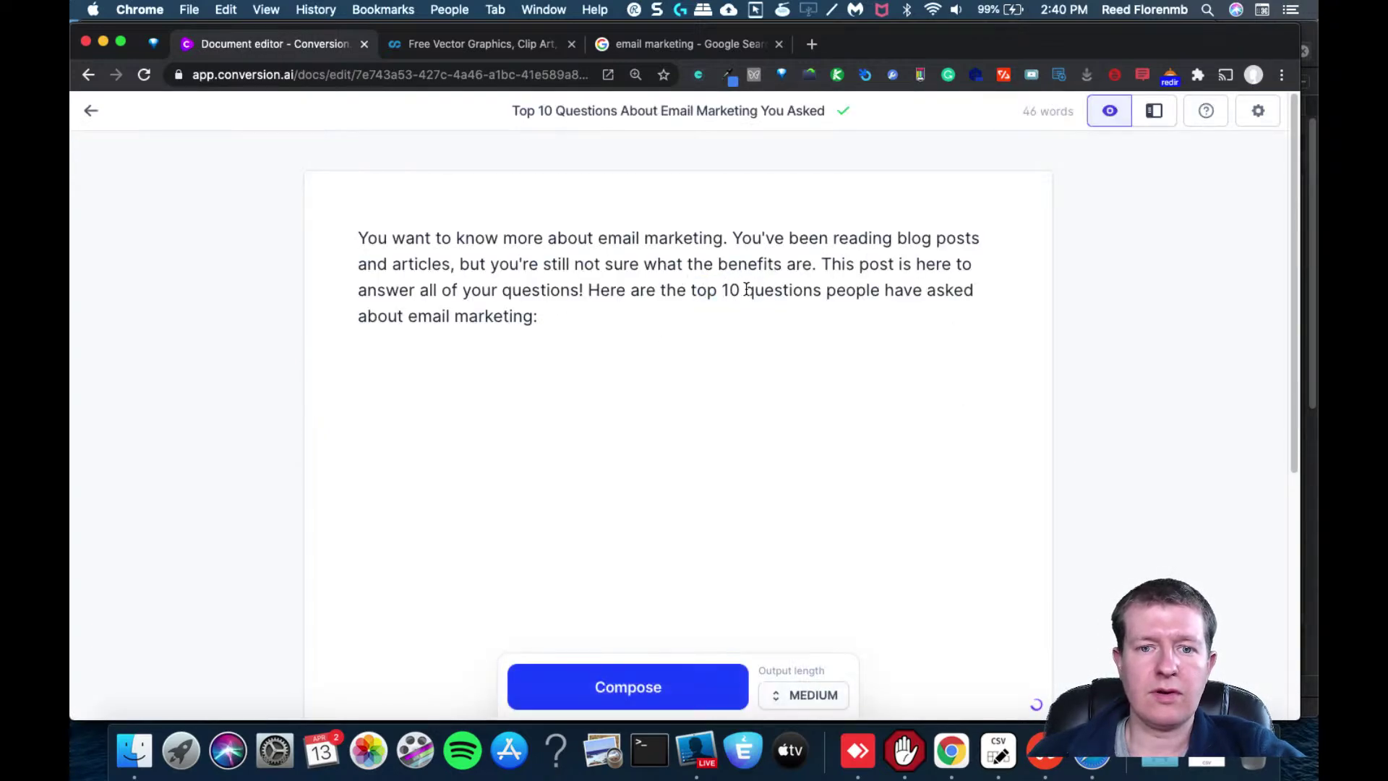
{"action": "double_click", "coordinate": [731, 290]}
{"action": "key", "text": "BackSpace"}
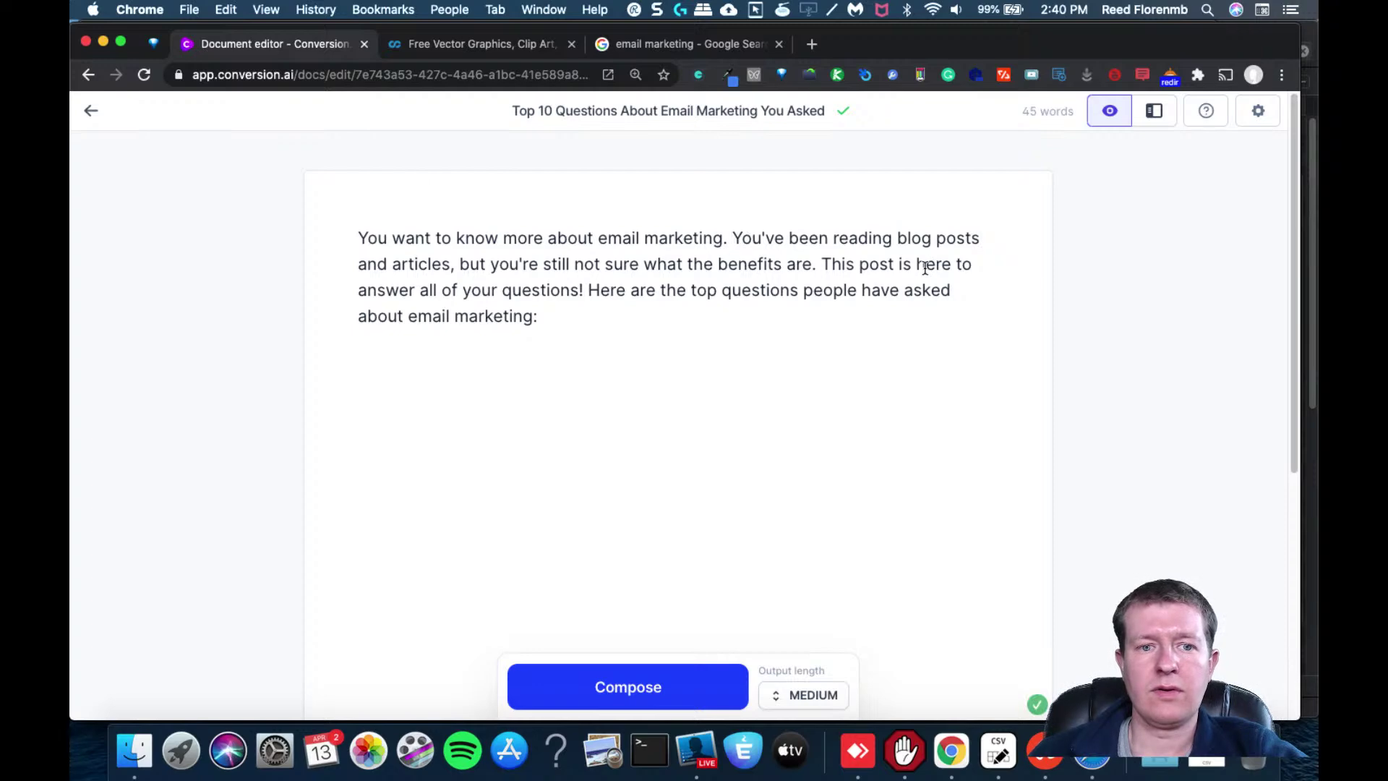
Split the intro into separate paragraphs before "You've been reading", "This post is here" and "Here are the top questions", with blank lines between them
{"action": "key", "text": "Return"}
{"action": "key", "text": "Return"}
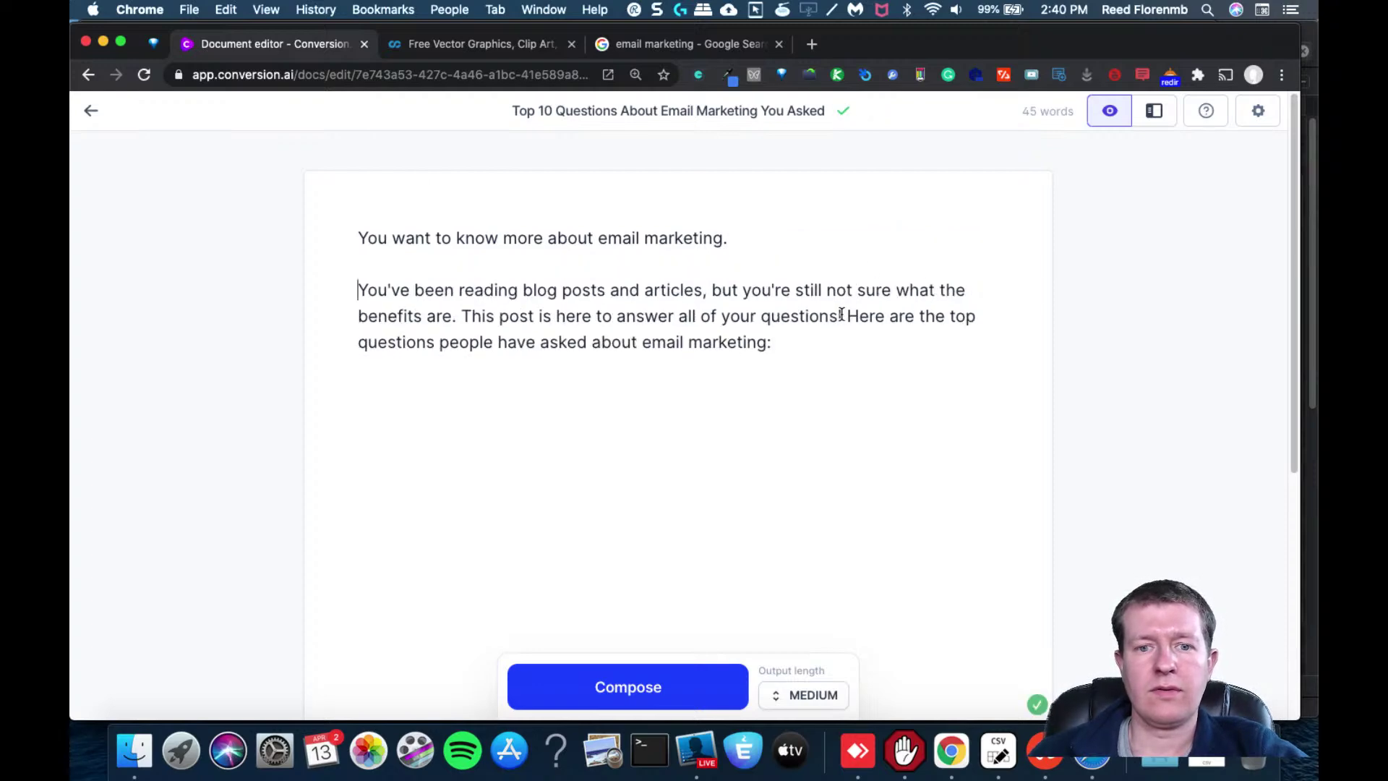
{"action": "left_click", "coordinate": [464, 313]}
{"action": "key", "text": "Return"}
{"action": "key", "text": "Return"}
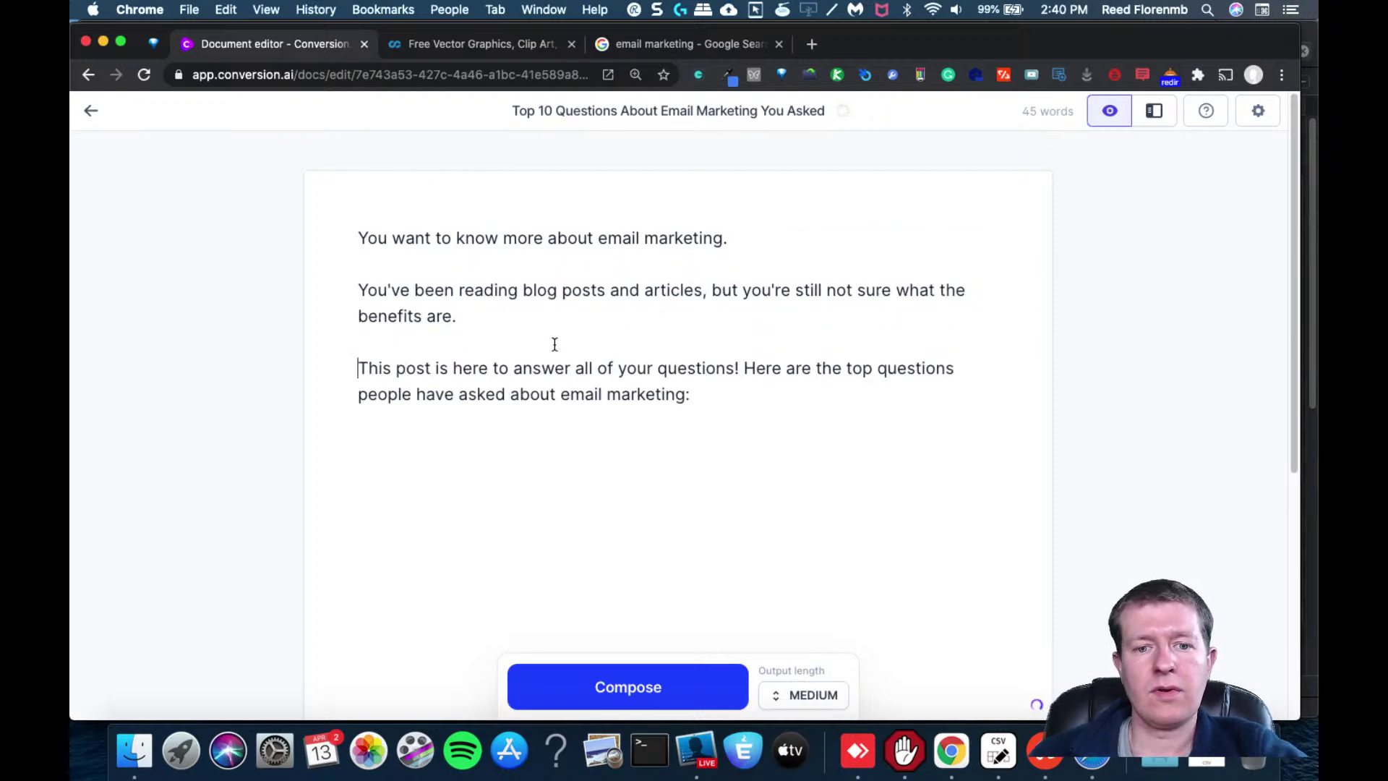
{"action": "left_click", "coordinate": [743, 372]}
{"action": "key", "text": "Return"}
{"action": "key", "text": "Return"}
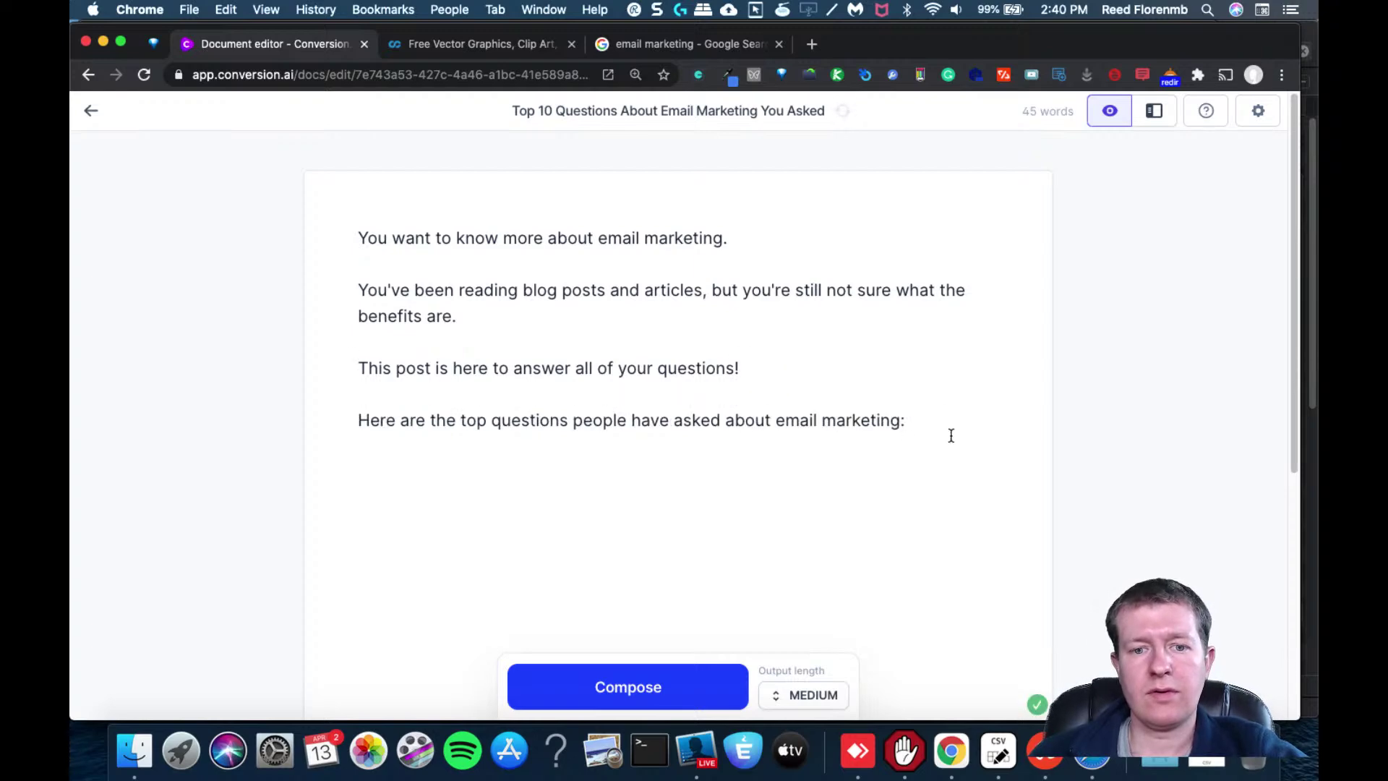
Set the output length to Long and compose AI text below the intro
{"action": "left_click", "coordinate": [811, 694]}
{"action": "left_click", "coordinate": [784, 638]}
{"action": "left_click", "coordinate": [705, 688]}
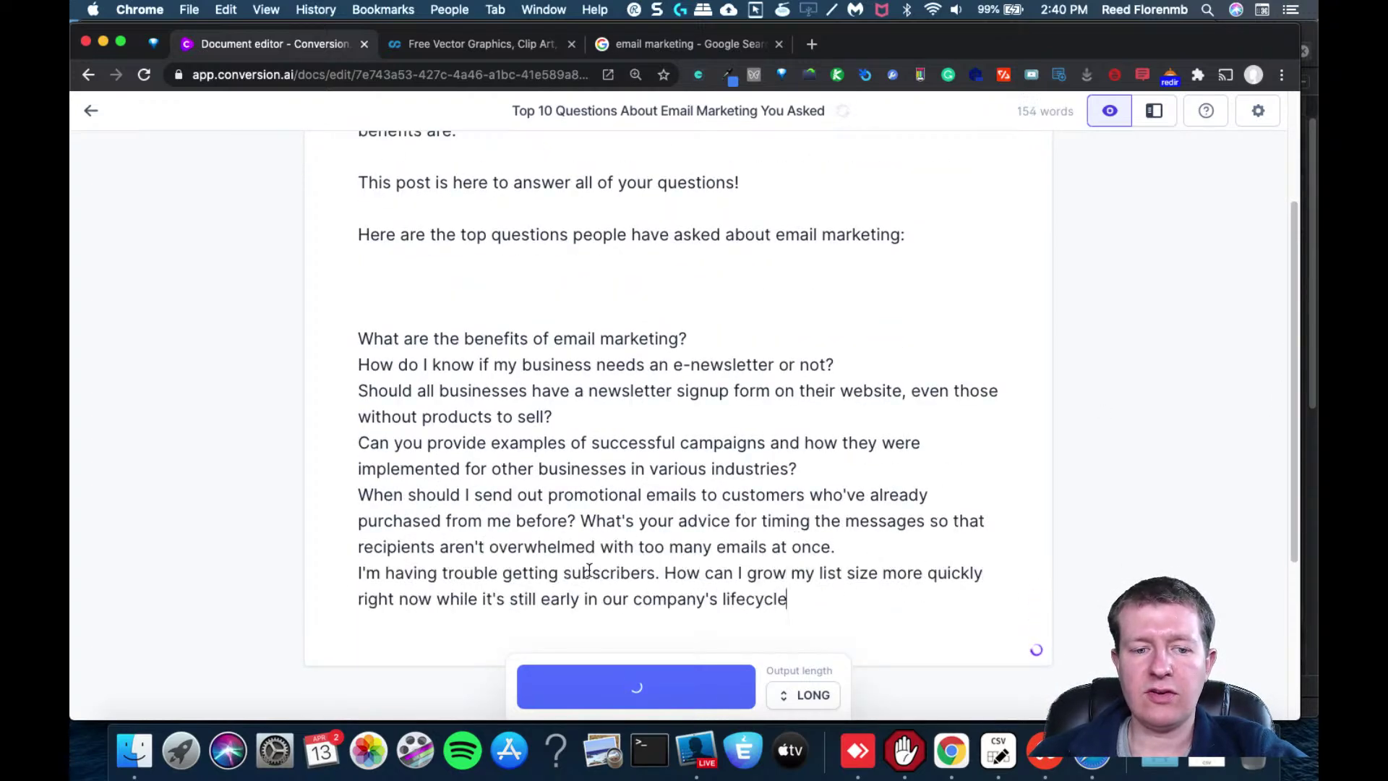
Delete the whole list of AI-composed questions below the intro
{"action": "left_click", "coordinate": [642, 627]}
{"action": "left_click_drag", "start_coordinate": [642, 628], "coordinate": [319, 340]}
{"action": "key", "text": "BackSpace"}
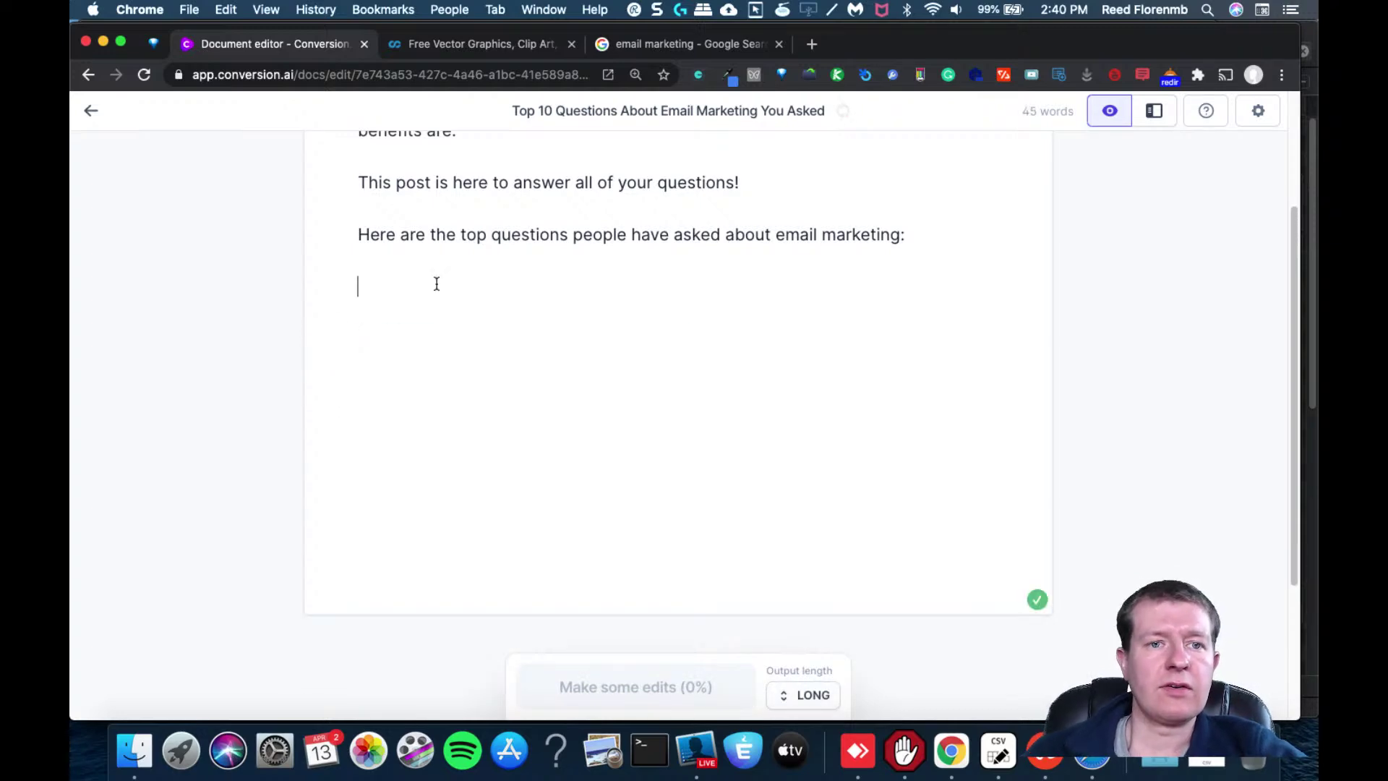
In Easy CSV Editor, copy all the questions below the Question header of google-faq-results-email-marketing-13-04-2021.csv
{"action": "left_click", "coordinate": [636, 46]}
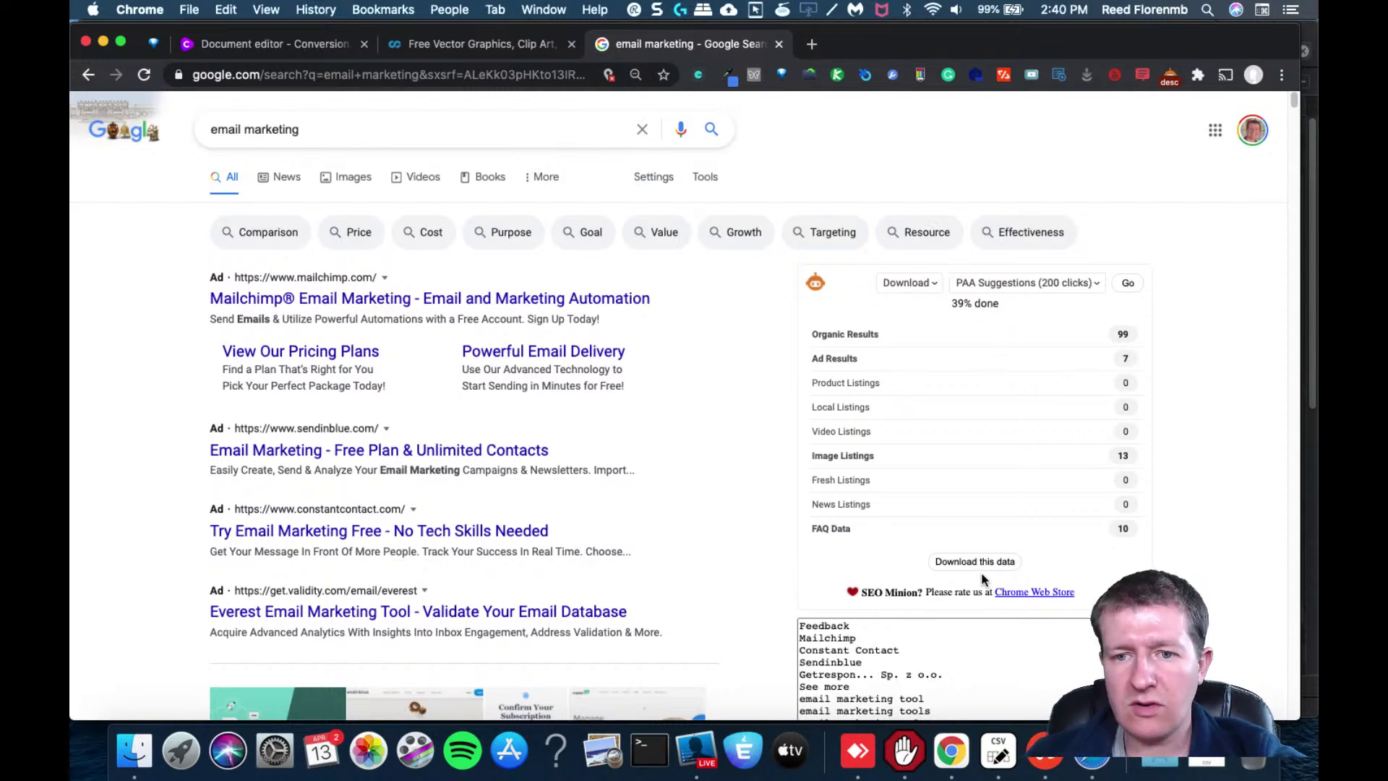
{"action": "left_click", "coordinate": [990, 757]}
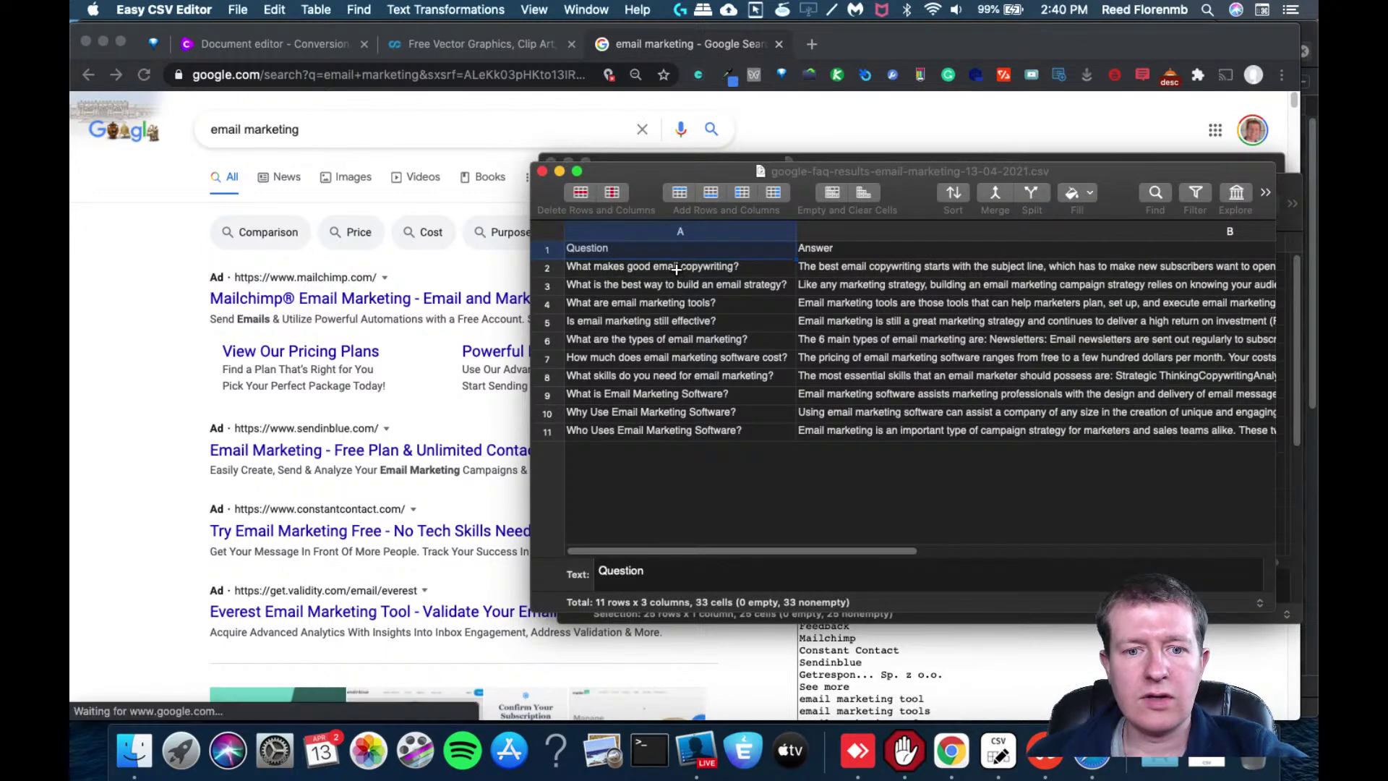
{"action": "left_click_drag", "start_coordinate": [675, 269], "coordinate": [662, 433]}
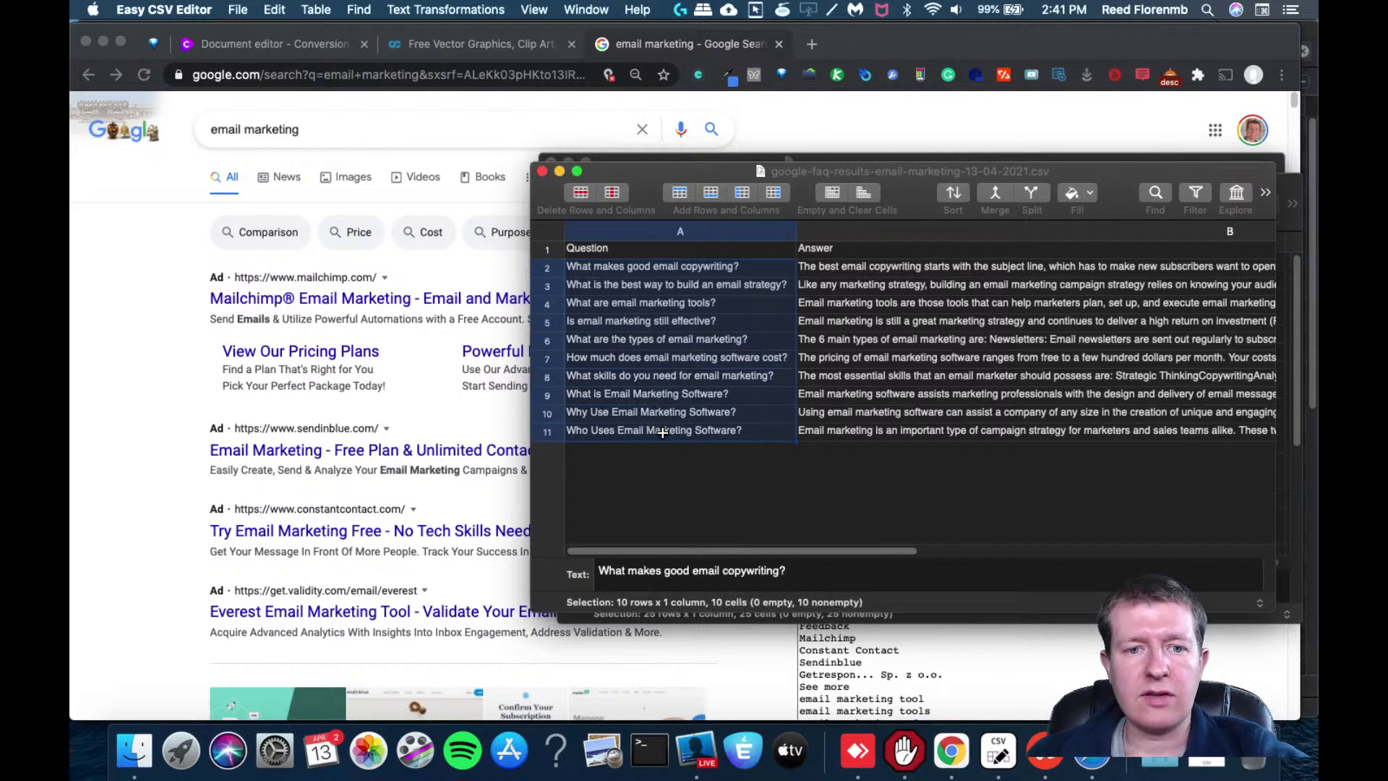
{"action": "key", "text": "super+c"}
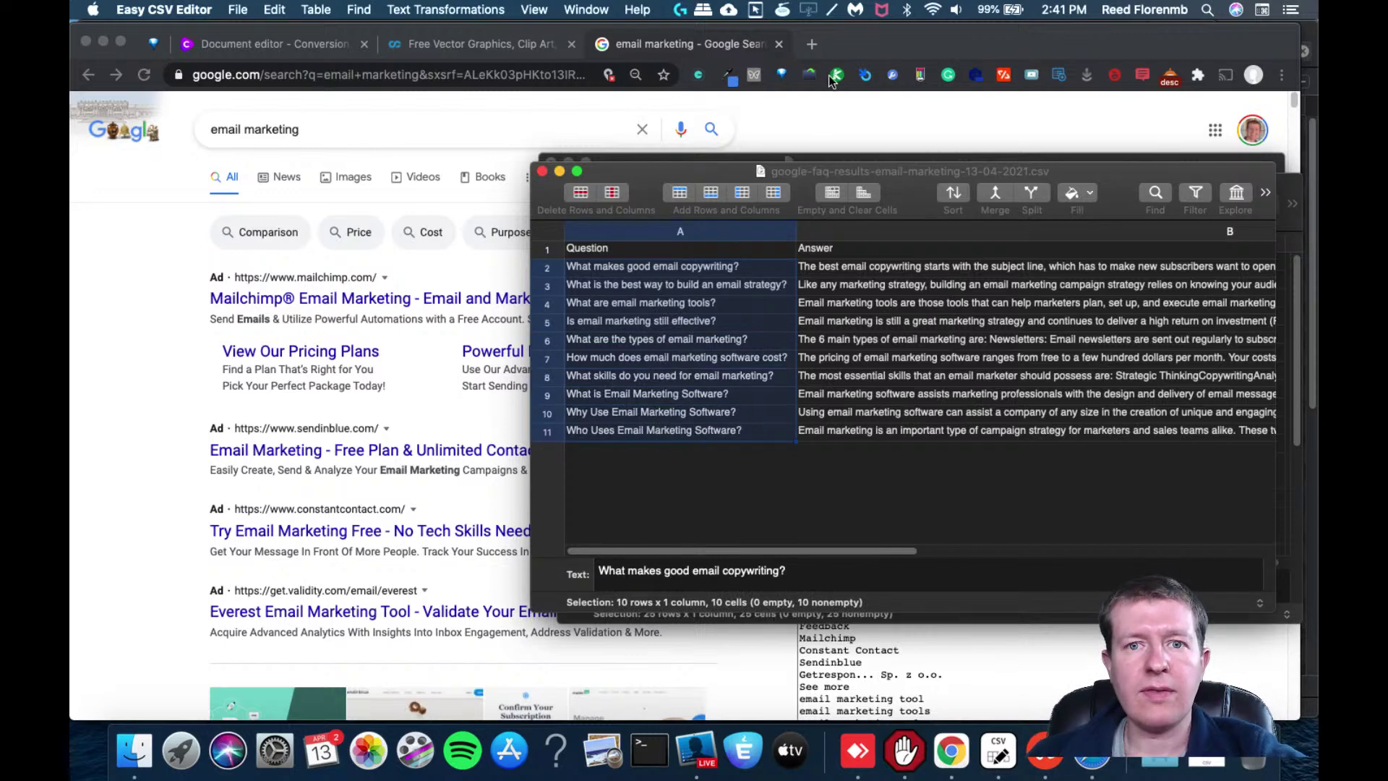
Return to Chrome and create a blank Google Sheets spreadsheet in a new browser tab
{"action": "left_click", "coordinate": [835, 52]}
{"action": "left_click", "coordinate": [188, 9]}
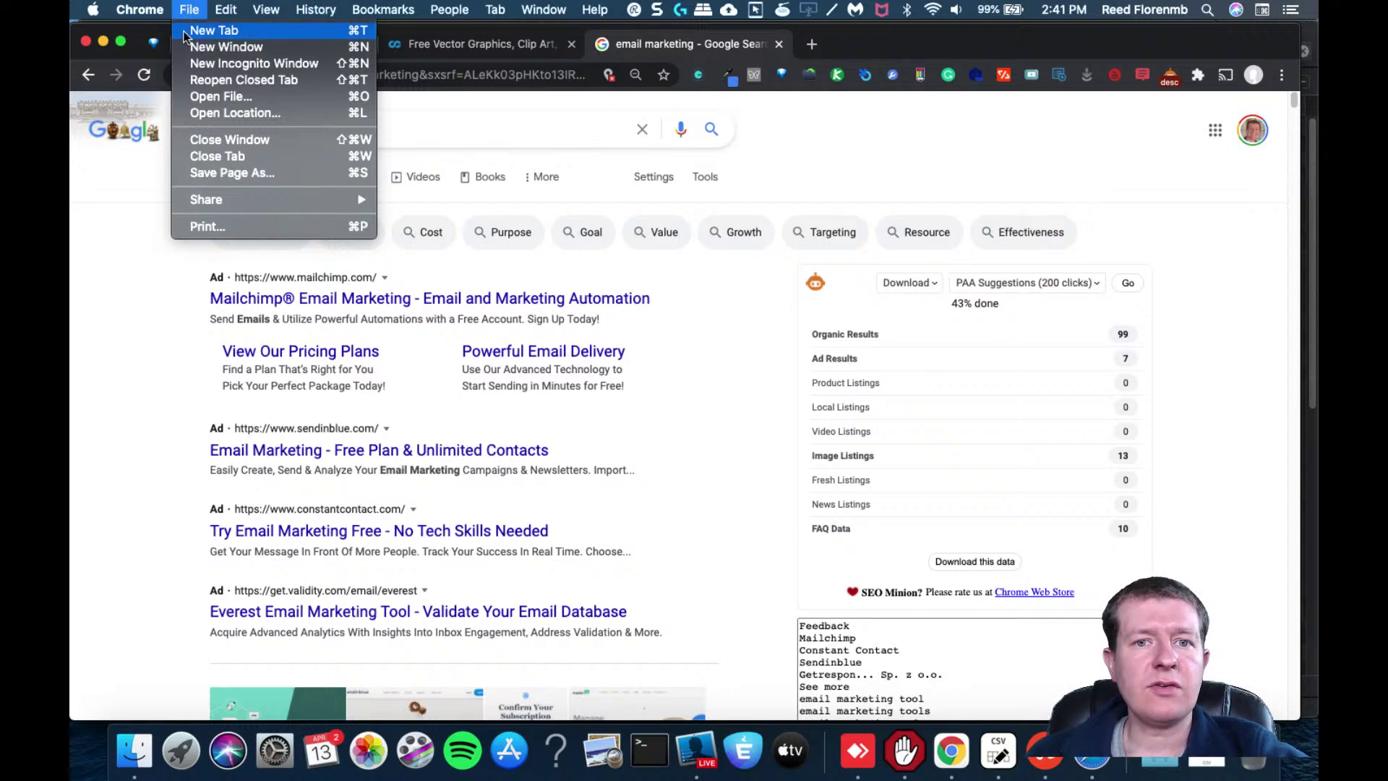
{"action": "left_click", "coordinate": [185, 33]}
{"action": "type", "text": "sh"}
{"action": "key", "text": "Return"}
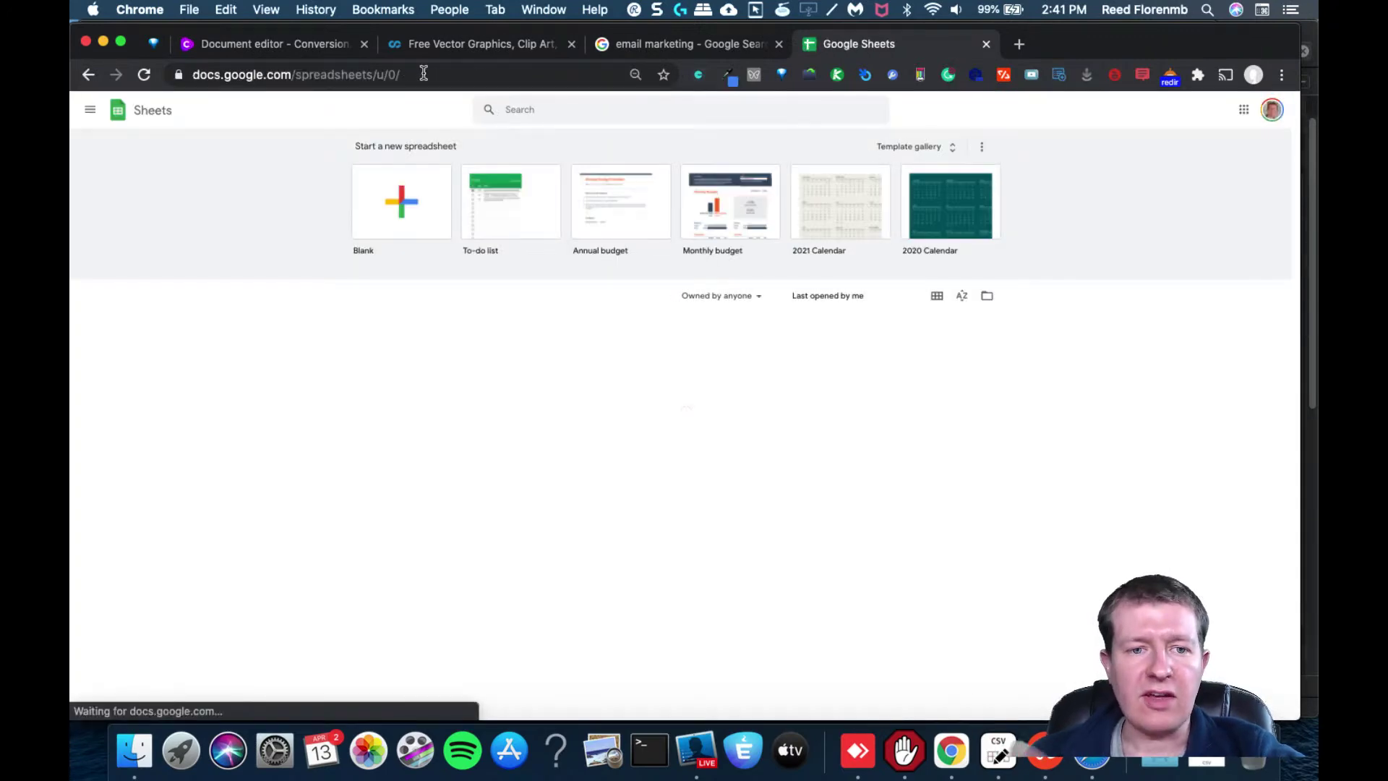
{"action": "left_click", "coordinate": [407, 208]}
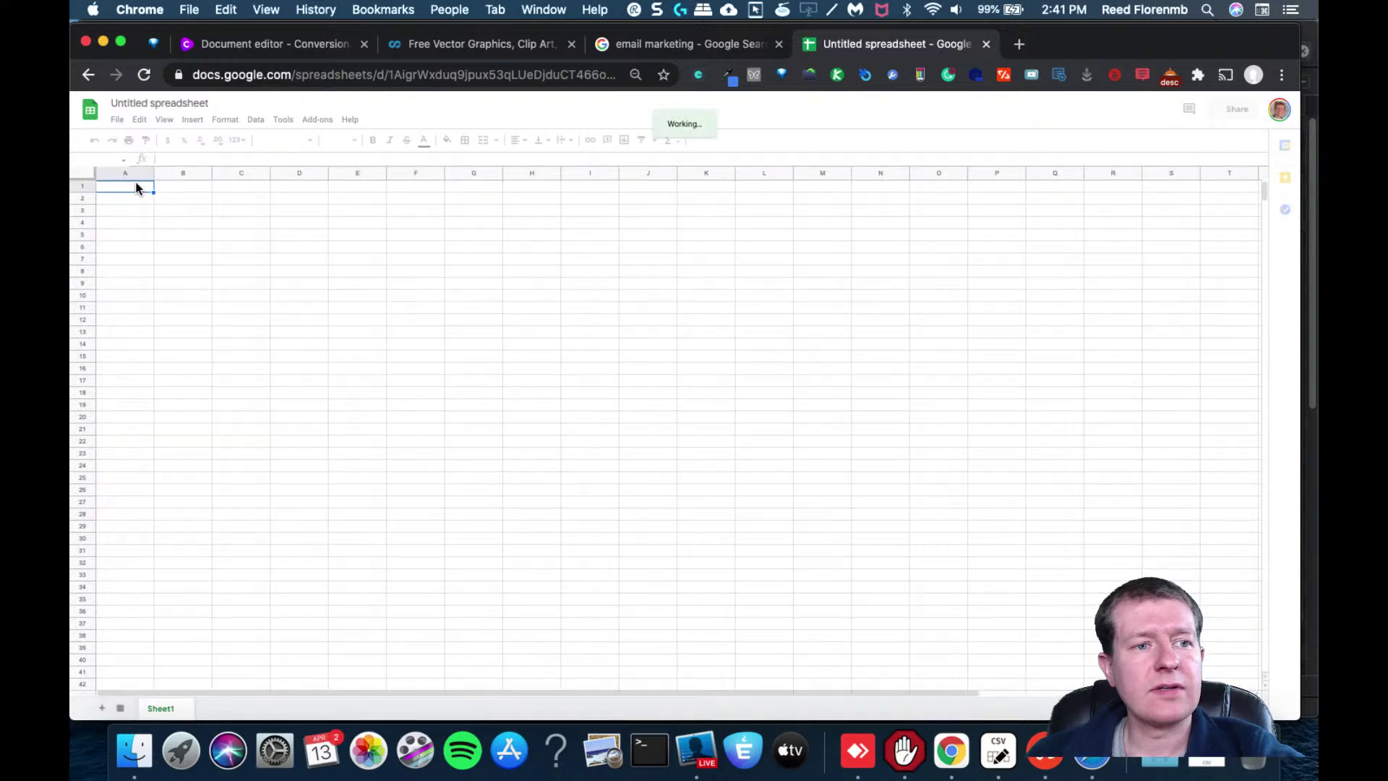
Enter the header Question in cell A1 and paste the copied email marketing questions from A2 downward
{"action": "type", "text": "uest"}
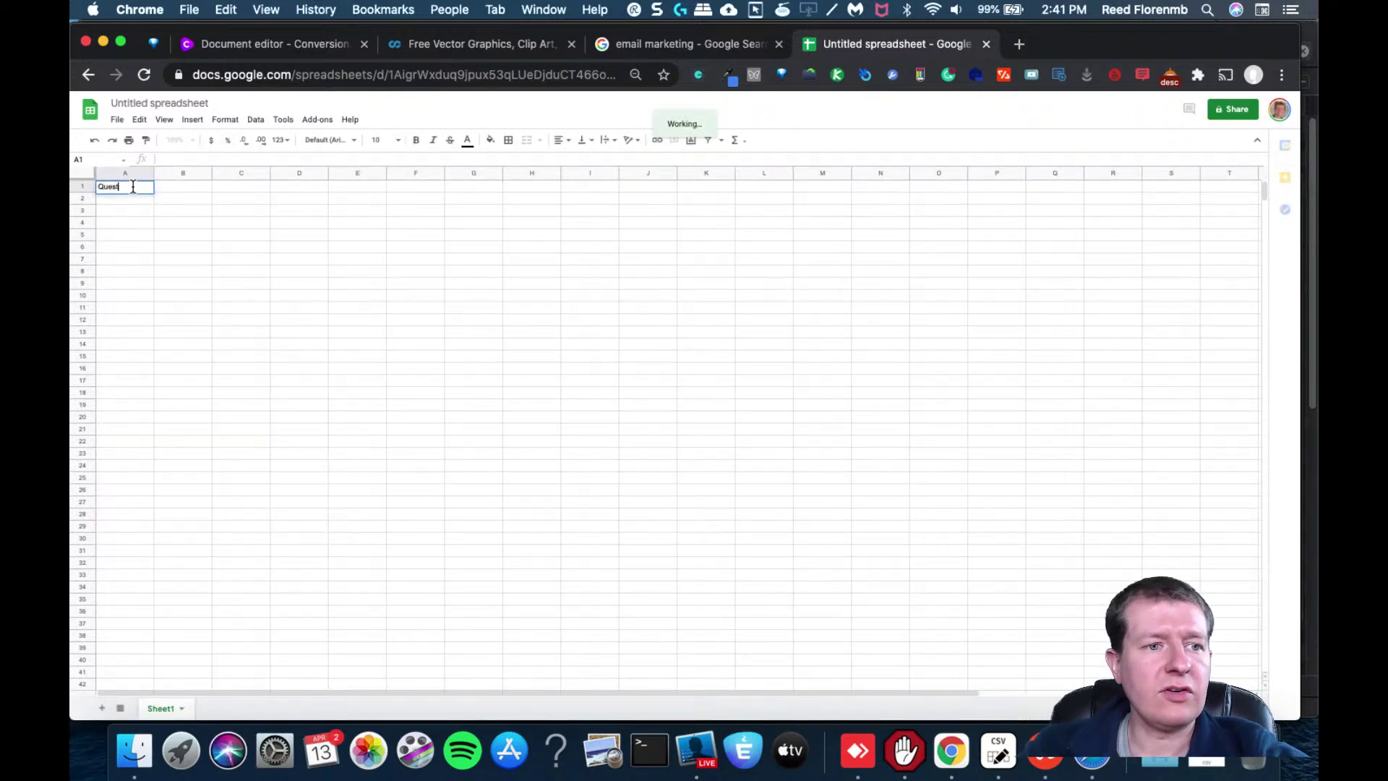
{"action": "type", "text": "ion"}
{"action": "key", "text": "Return"}
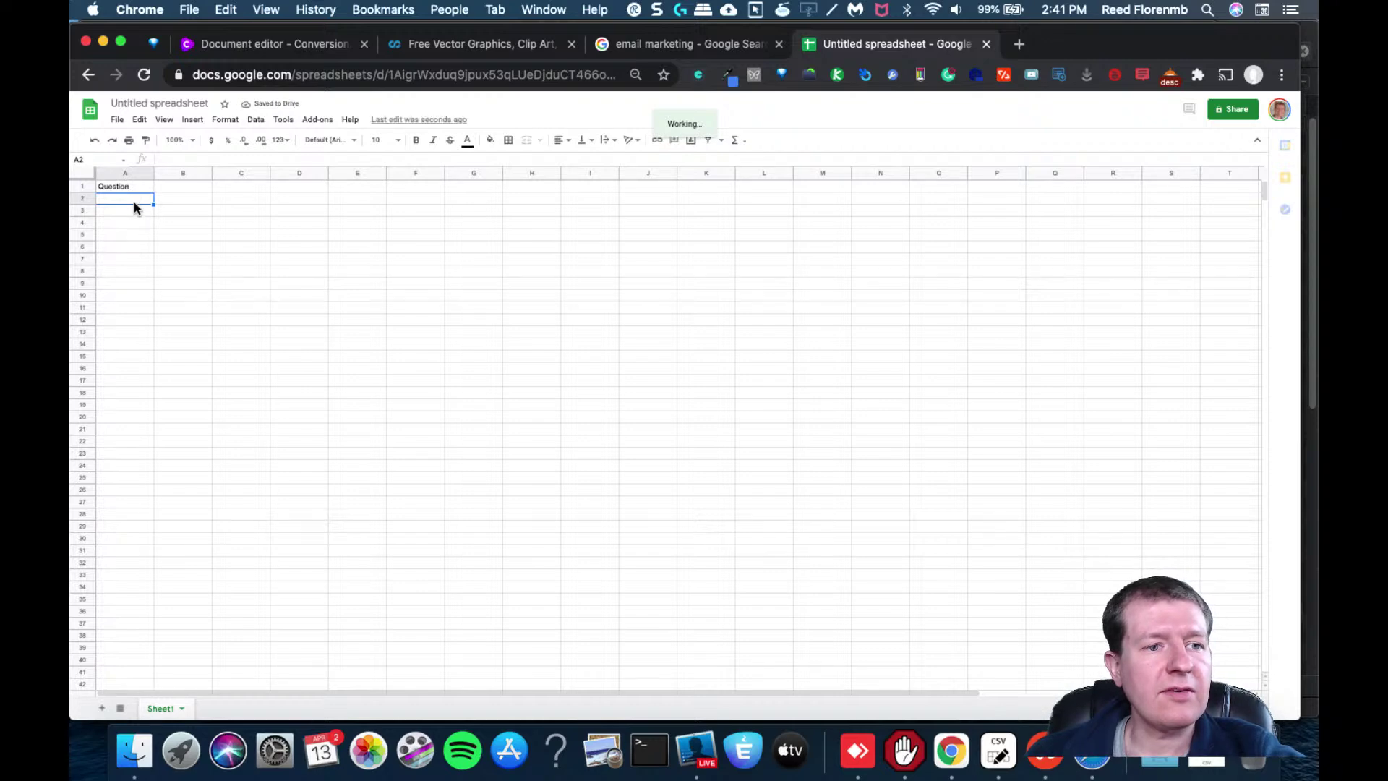
{"action": "key", "text": "super+v"}
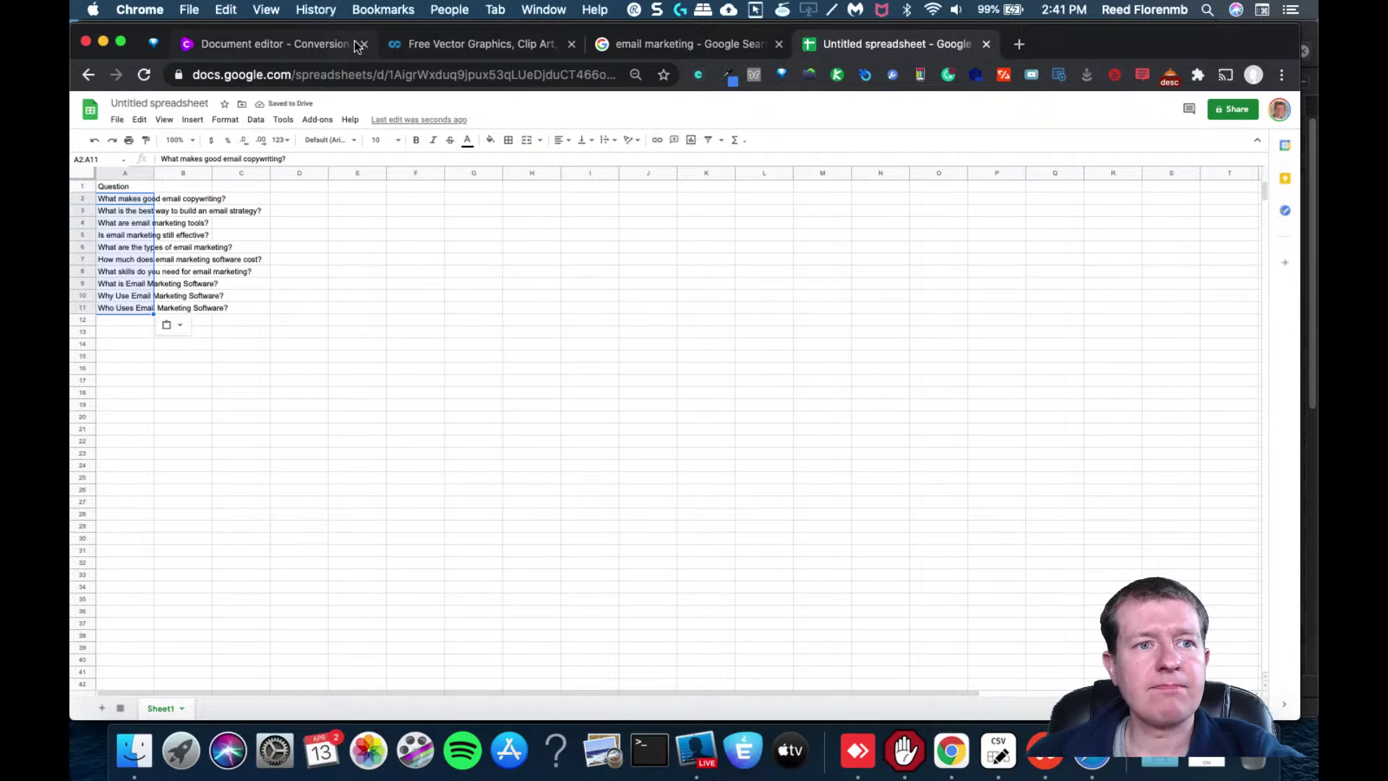
Open imreviewandbonus.com and look through the whole post "91 Frequently Asked Questions About Affiliate Marketing in April 2021"
{"action": "left_click", "coordinate": [662, 42]}
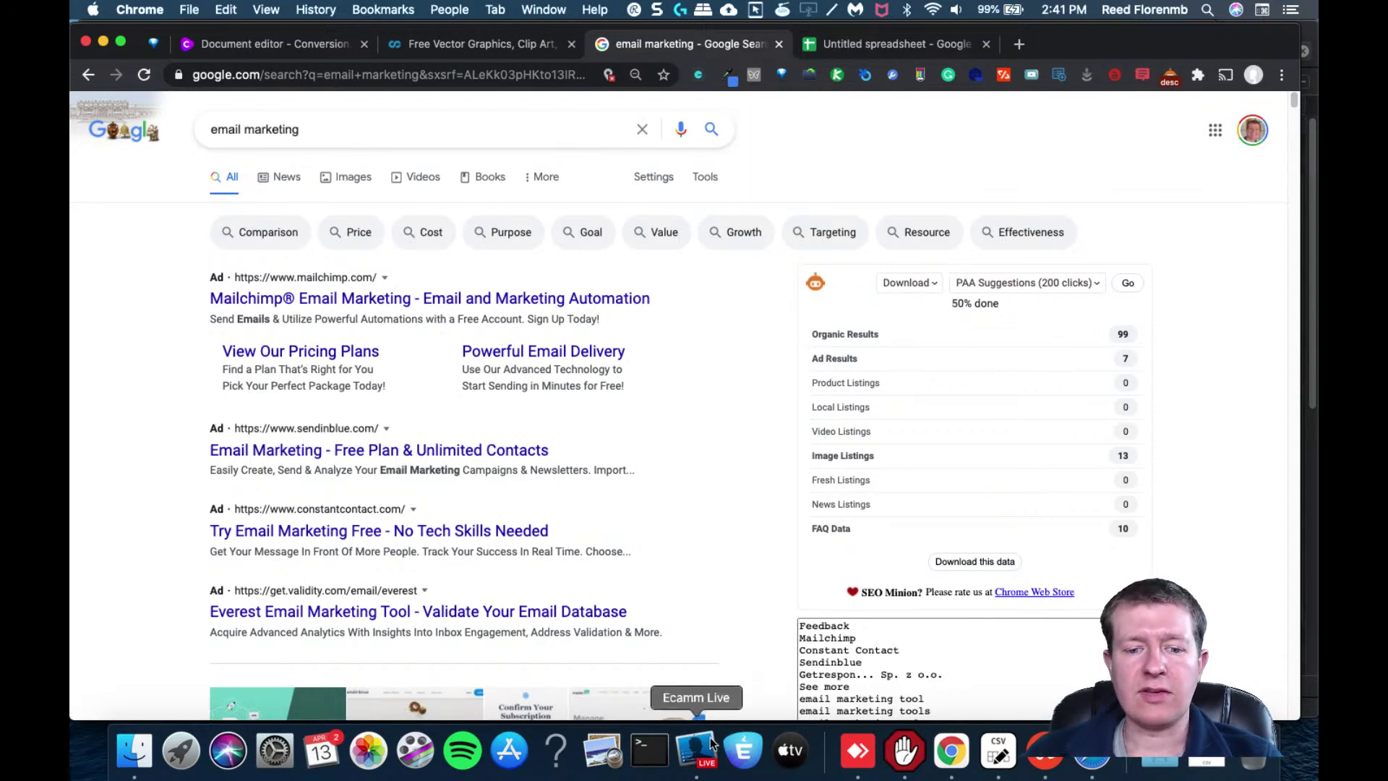
{"action": "key", "text": "ctrl+t"}
{"action": "type", "text": "imreviewandbonus.com/m"}
{"action": "key", "text": "BackSpace"}
{"action": "key", "text": "BackSpace"}
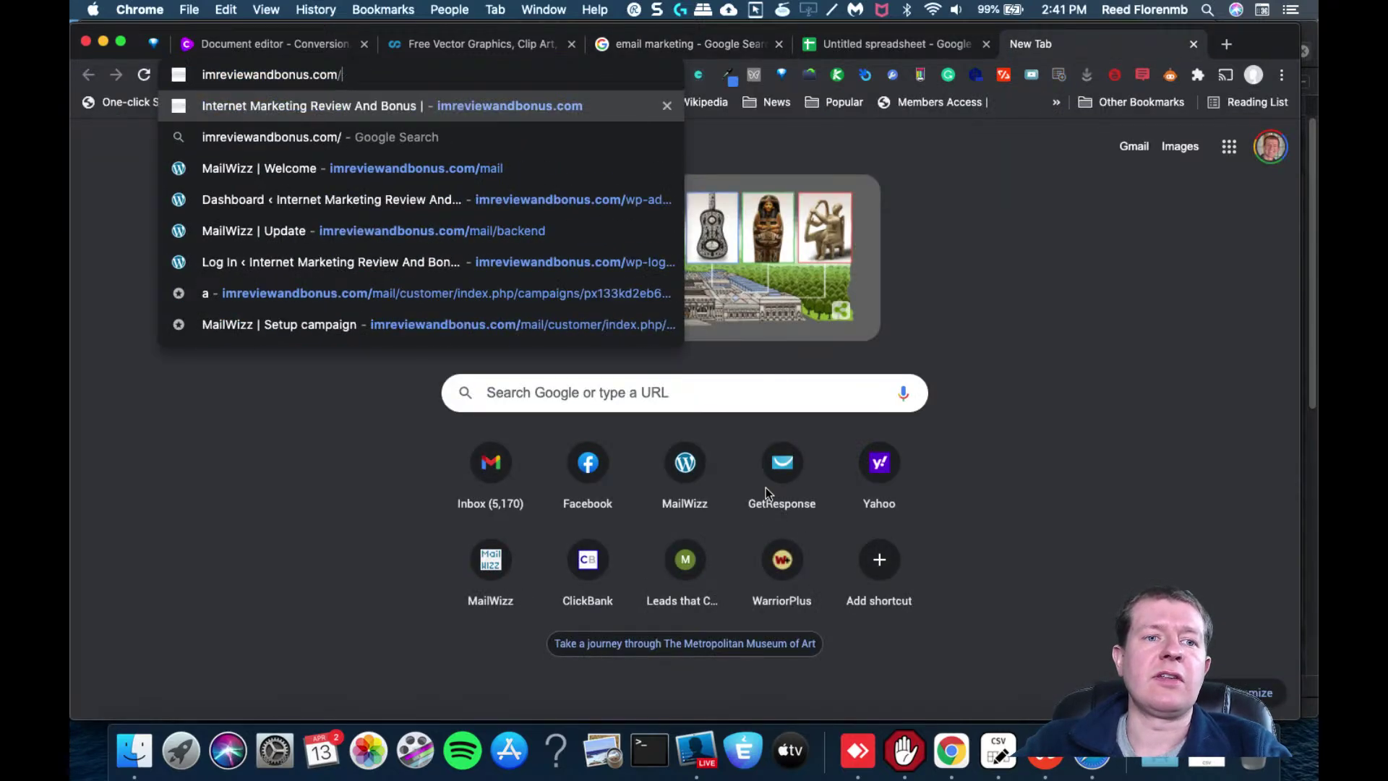
{"action": "key", "text": "Return"}
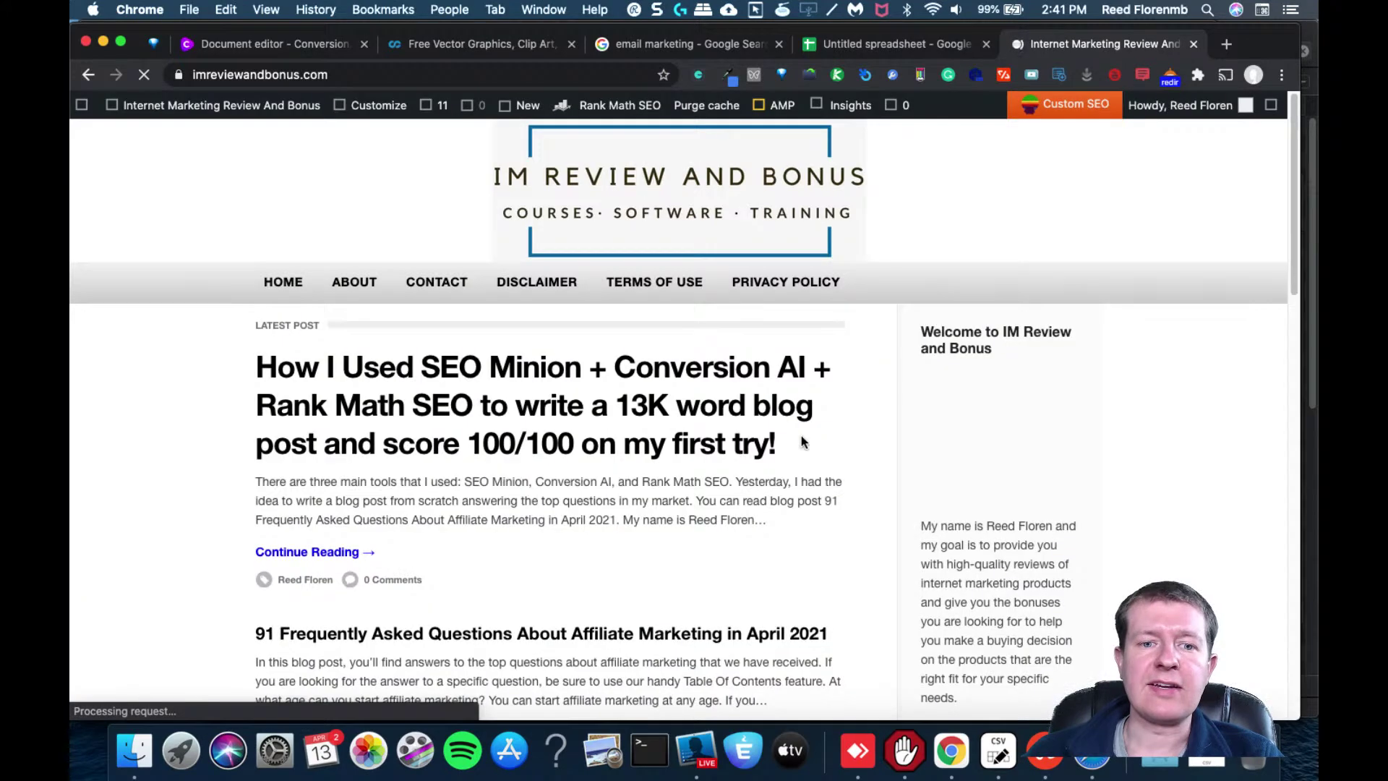
{"action": "left_click", "coordinate": [594, 632]}
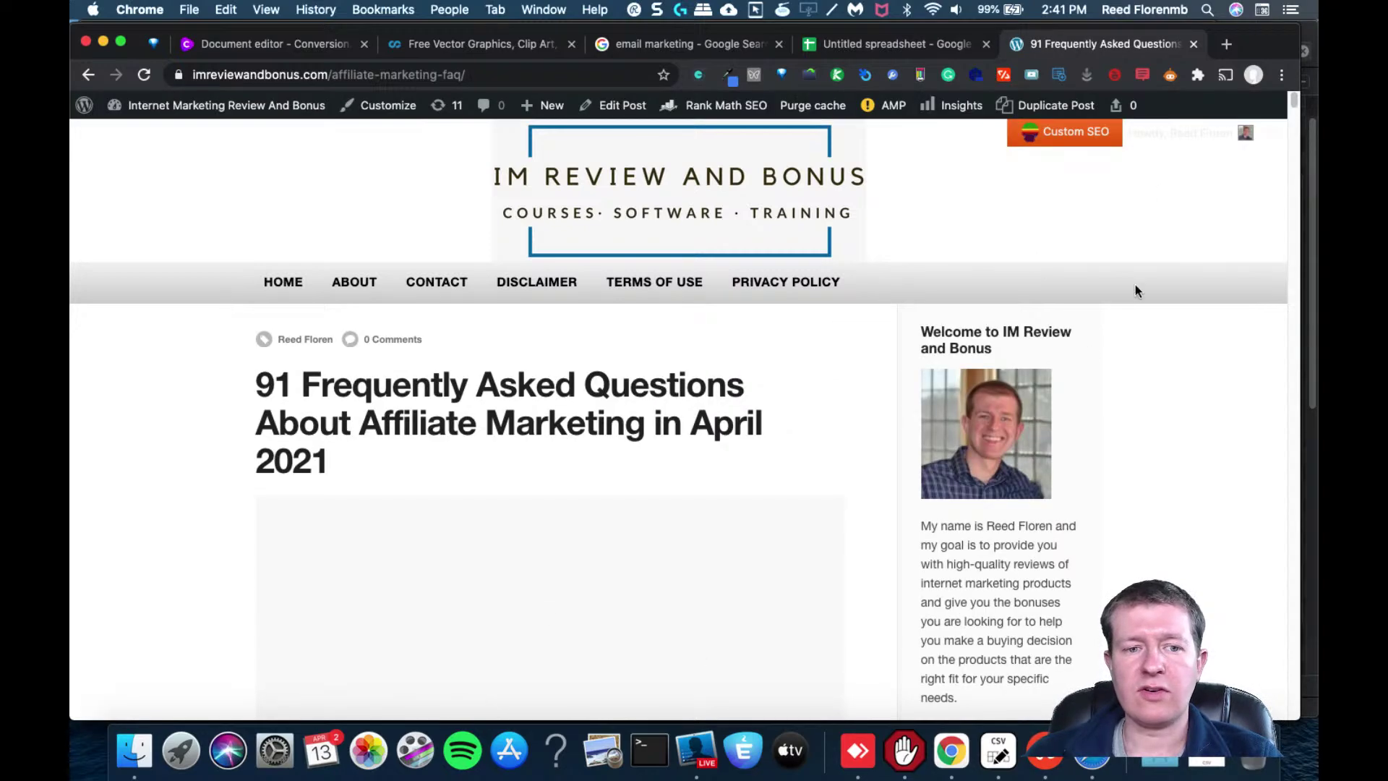
{"action": "left_click_drag", "start_coordinate": [1292, 103], "coordinate": [1274, 712]}
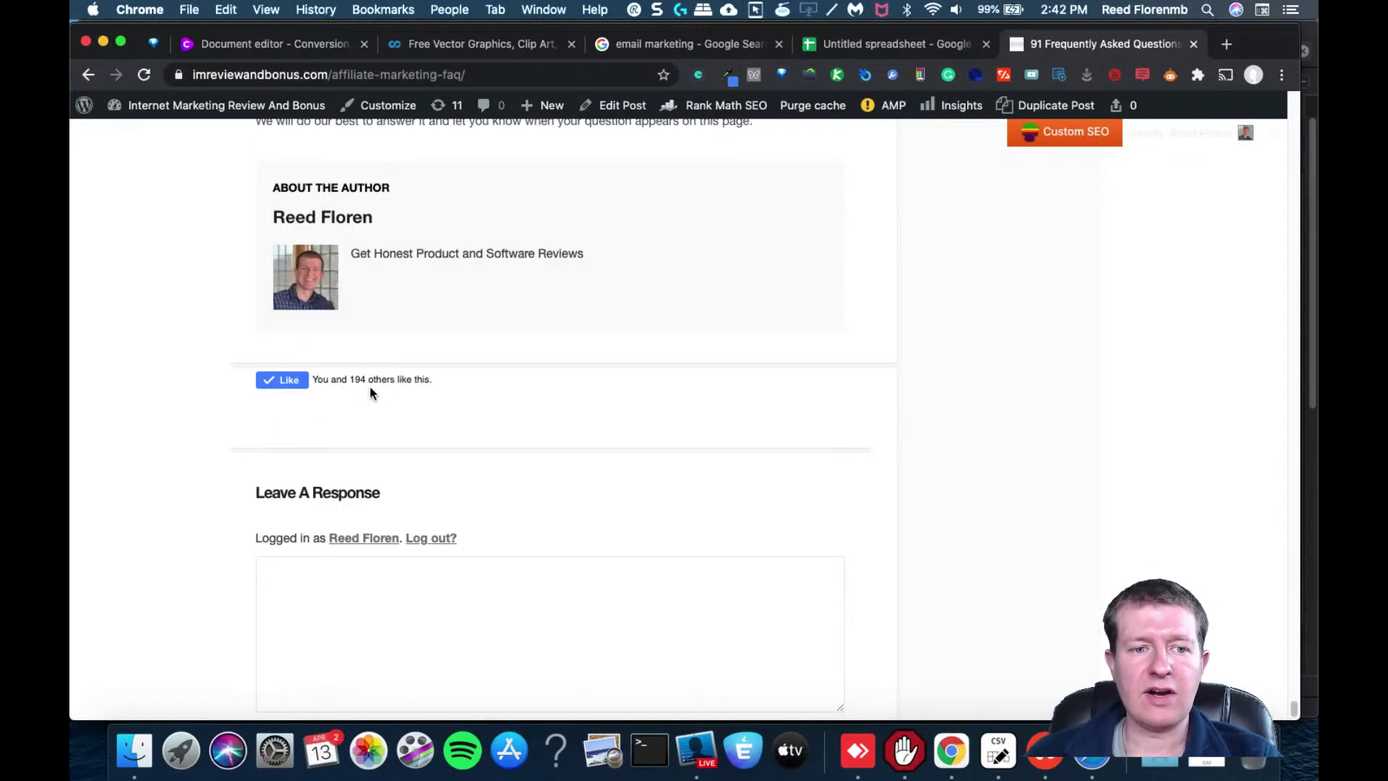
{"action": "key", "text": "Home"}
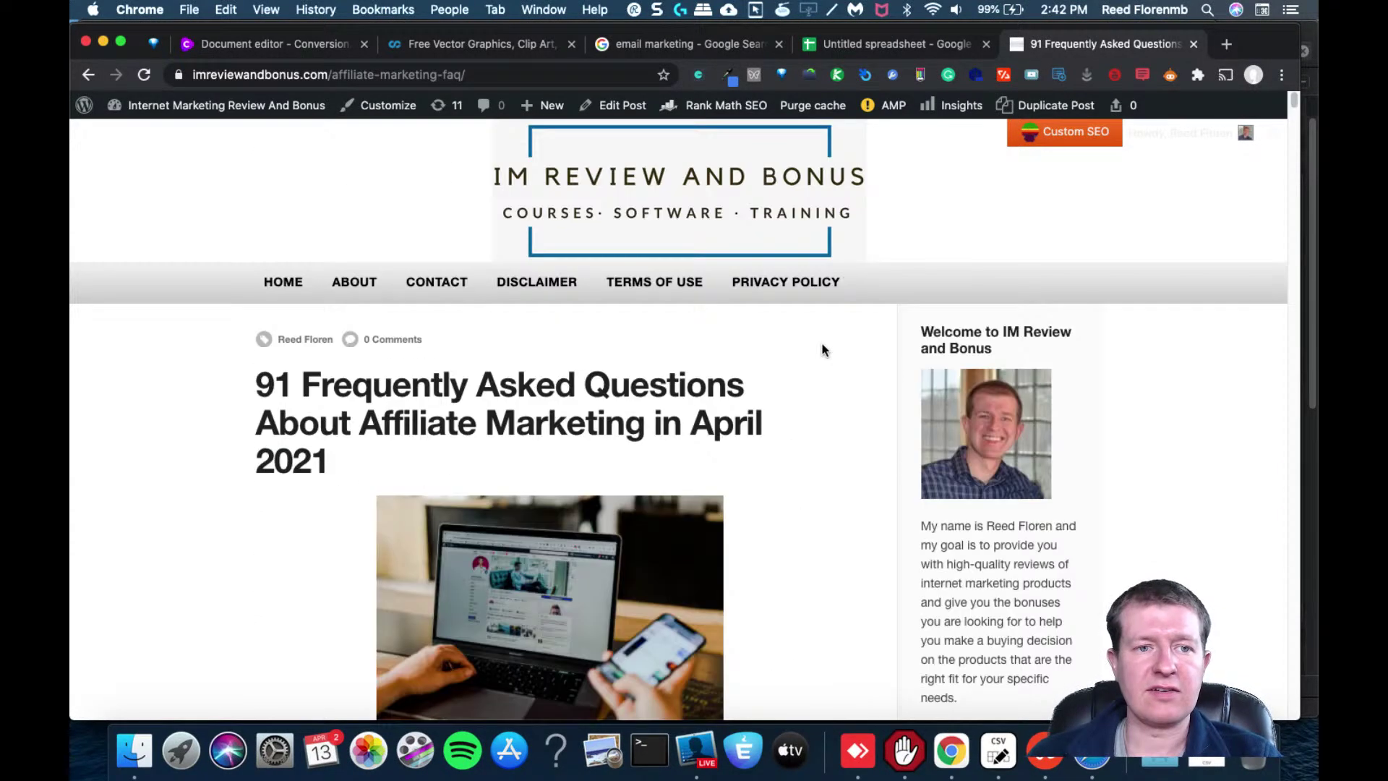
Go back to the blog's home page and look through the post on using SEO Minion, Conversion AI and Rank Math SEO
{"action": "left_click", "coordinate": [282, 289]}
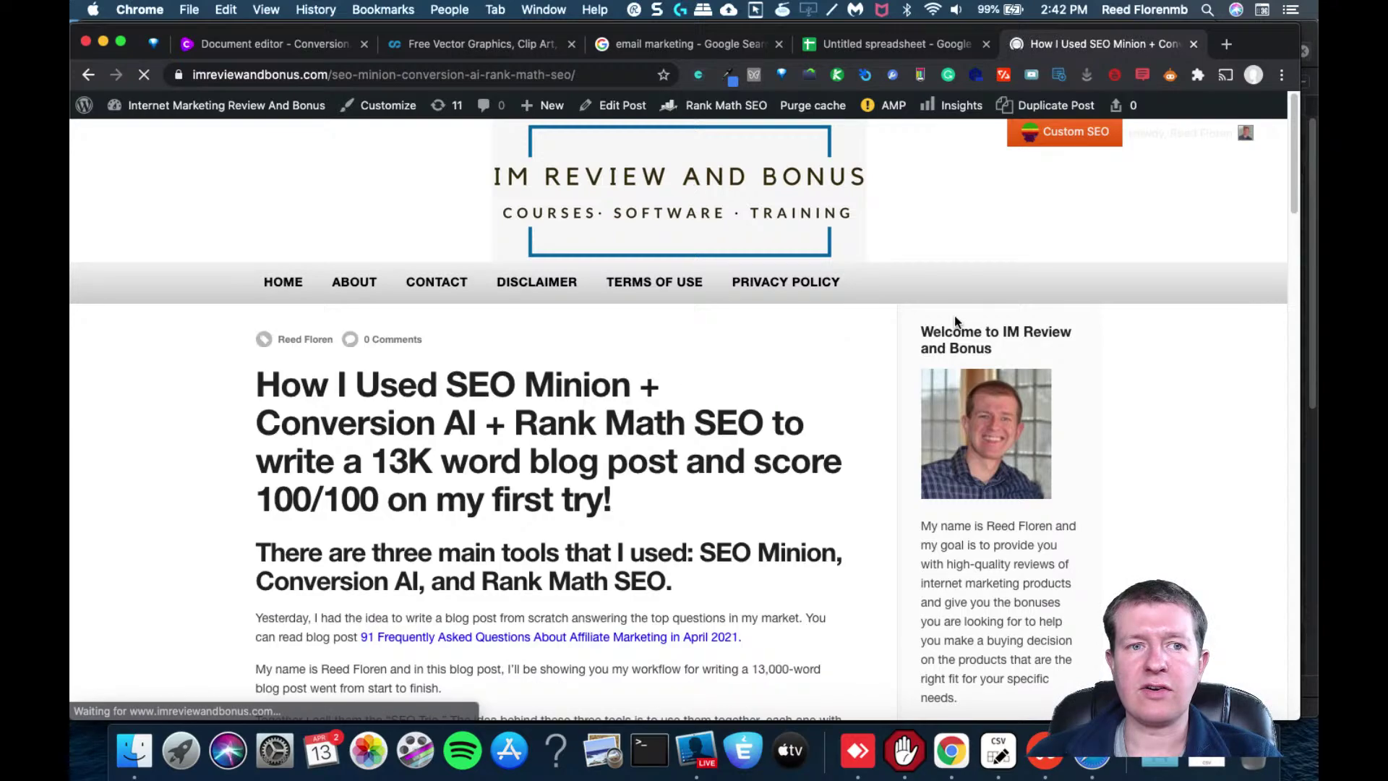
{"action": "left_click_drag", "start_coordinate": [1291, 184], "coordinate": [1219, 374]}
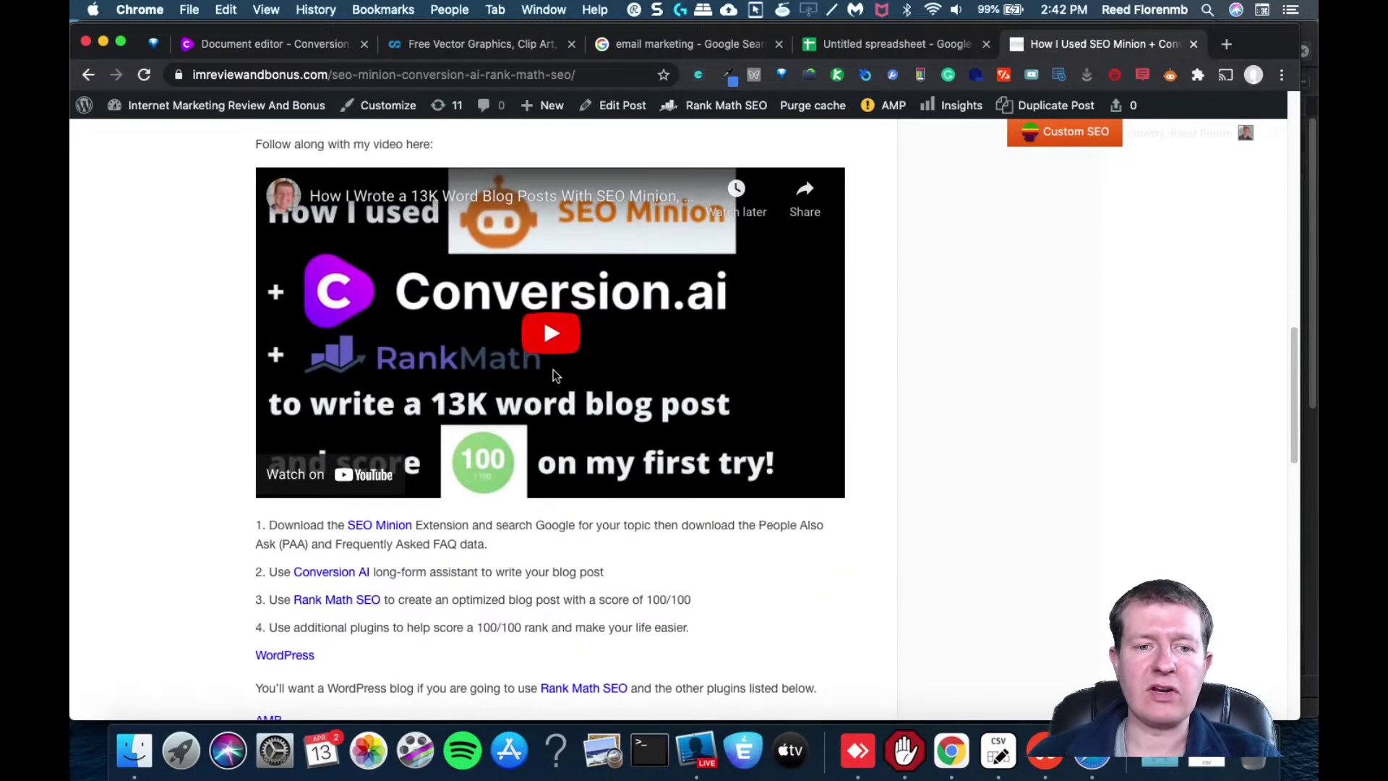
{"action": "left_click_drag", "start_coordinate": [1291, 417], "coordinate": [1287, 181]}
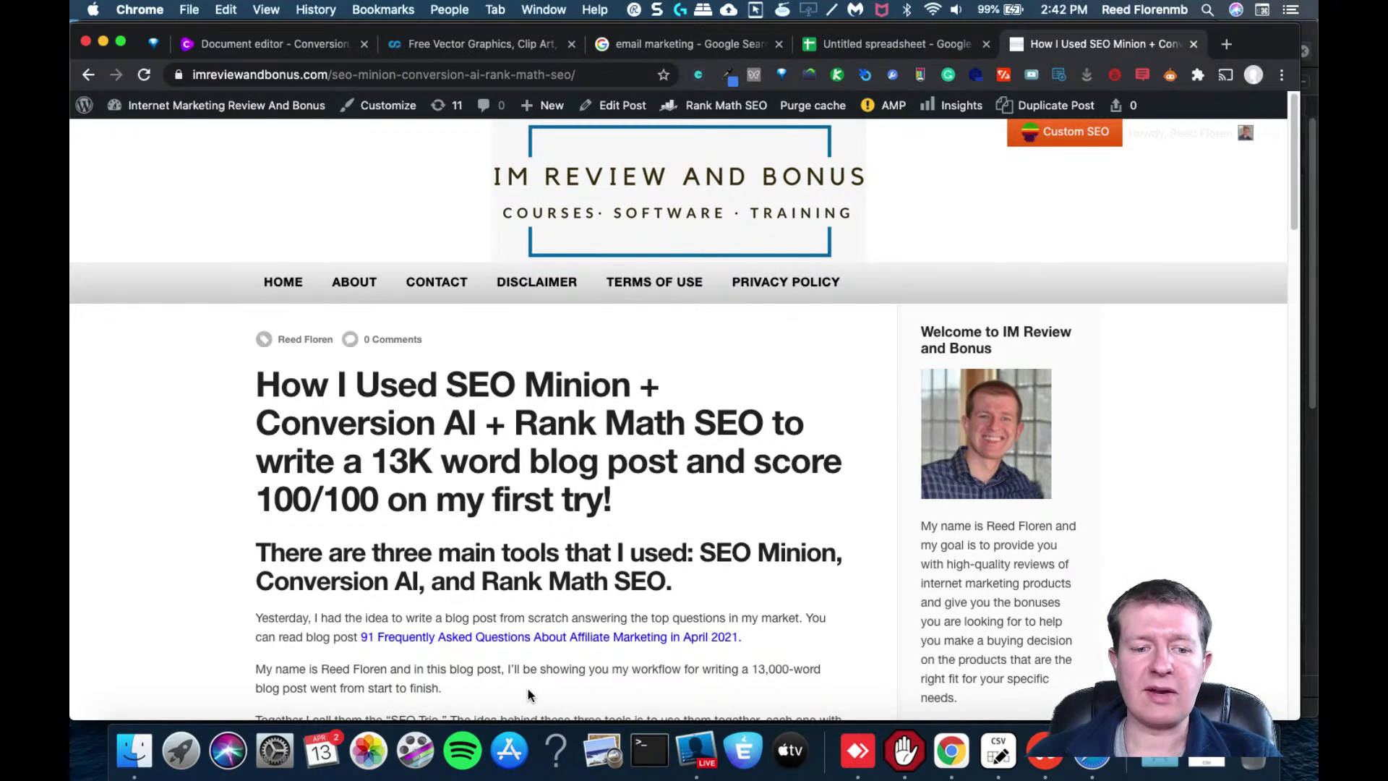
{"action": "left_click", "coordinate": [694, 748]}
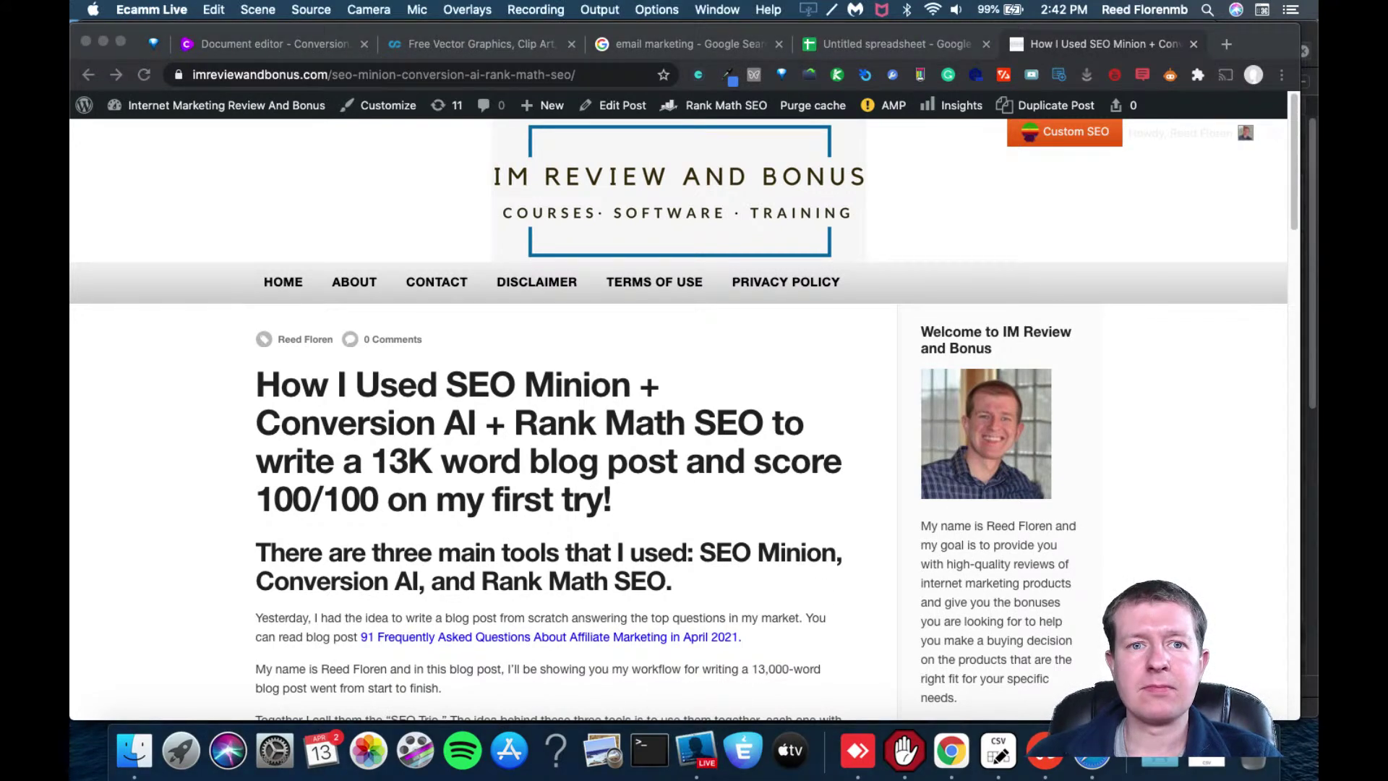
{"action": "left_click", "coordinate": [727, 59]}
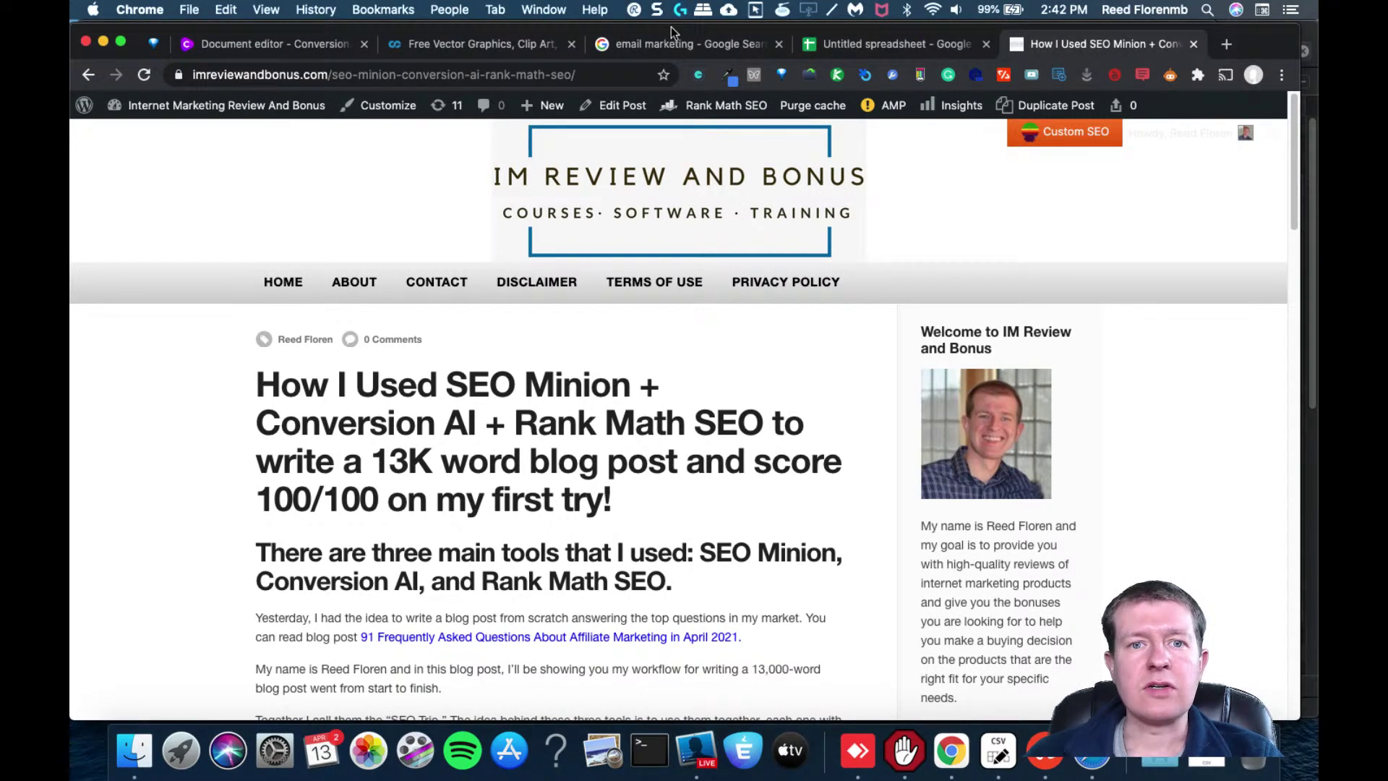
Search all images on StockUnlimited for "email marketing"
{"action": "left_click", "coordinate": [638, 41]}
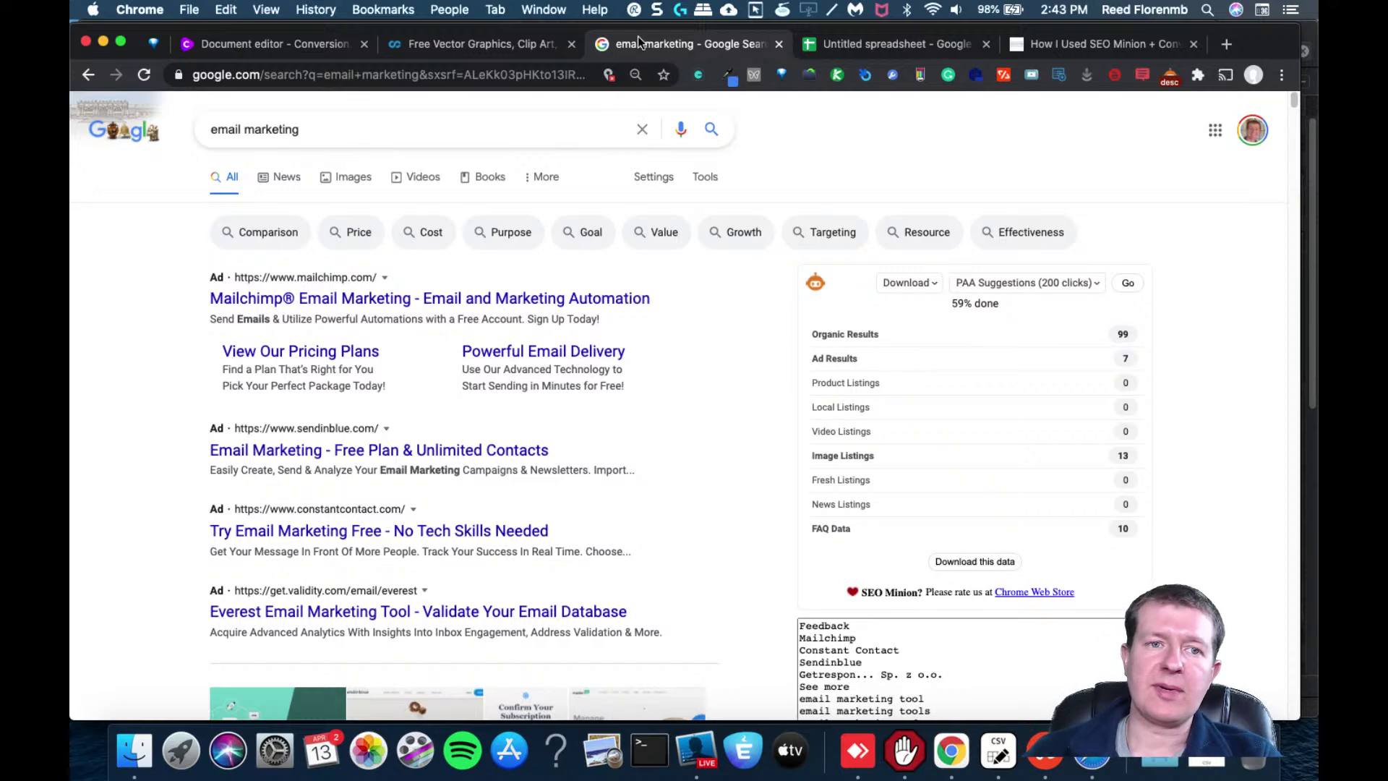
{"action": "left_click", "coordinate": [506, 41]}
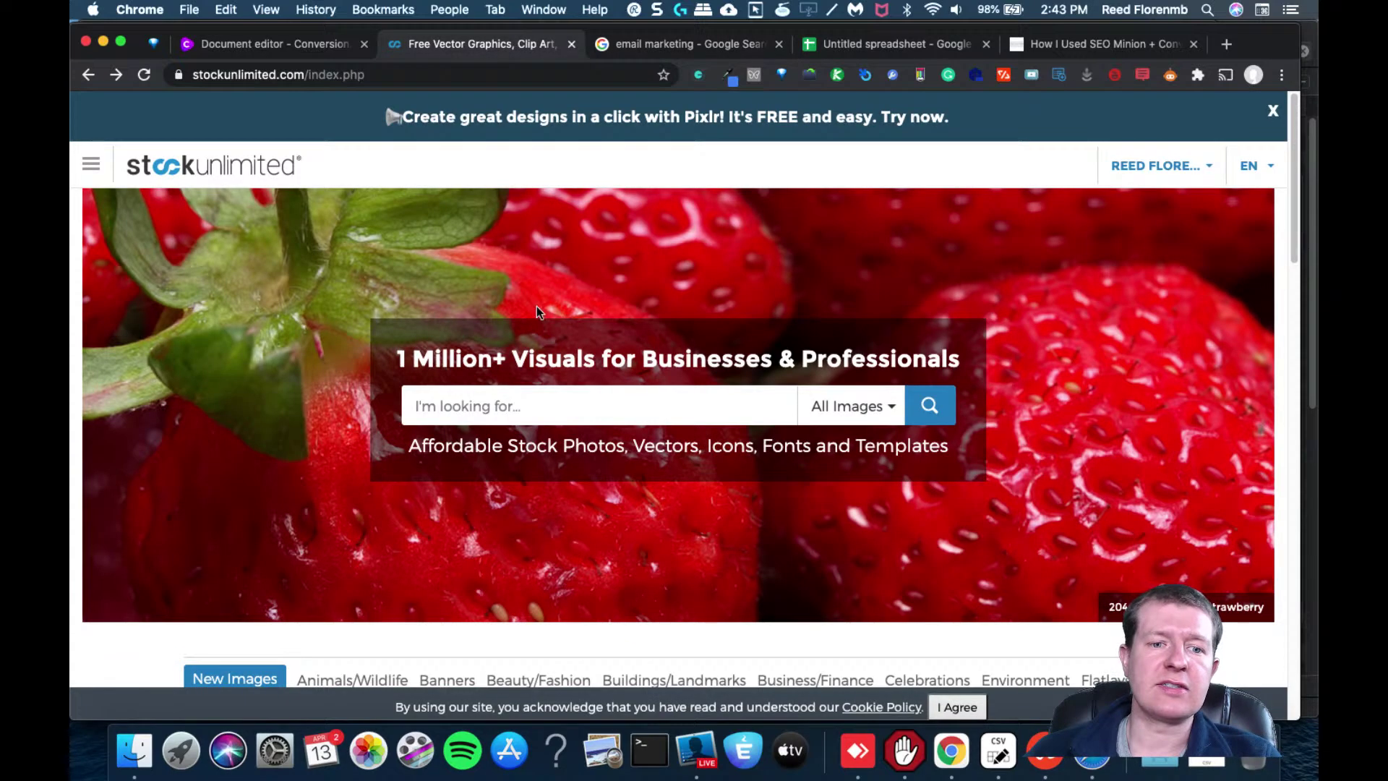
{"action": "type", "text": "email marketing"}
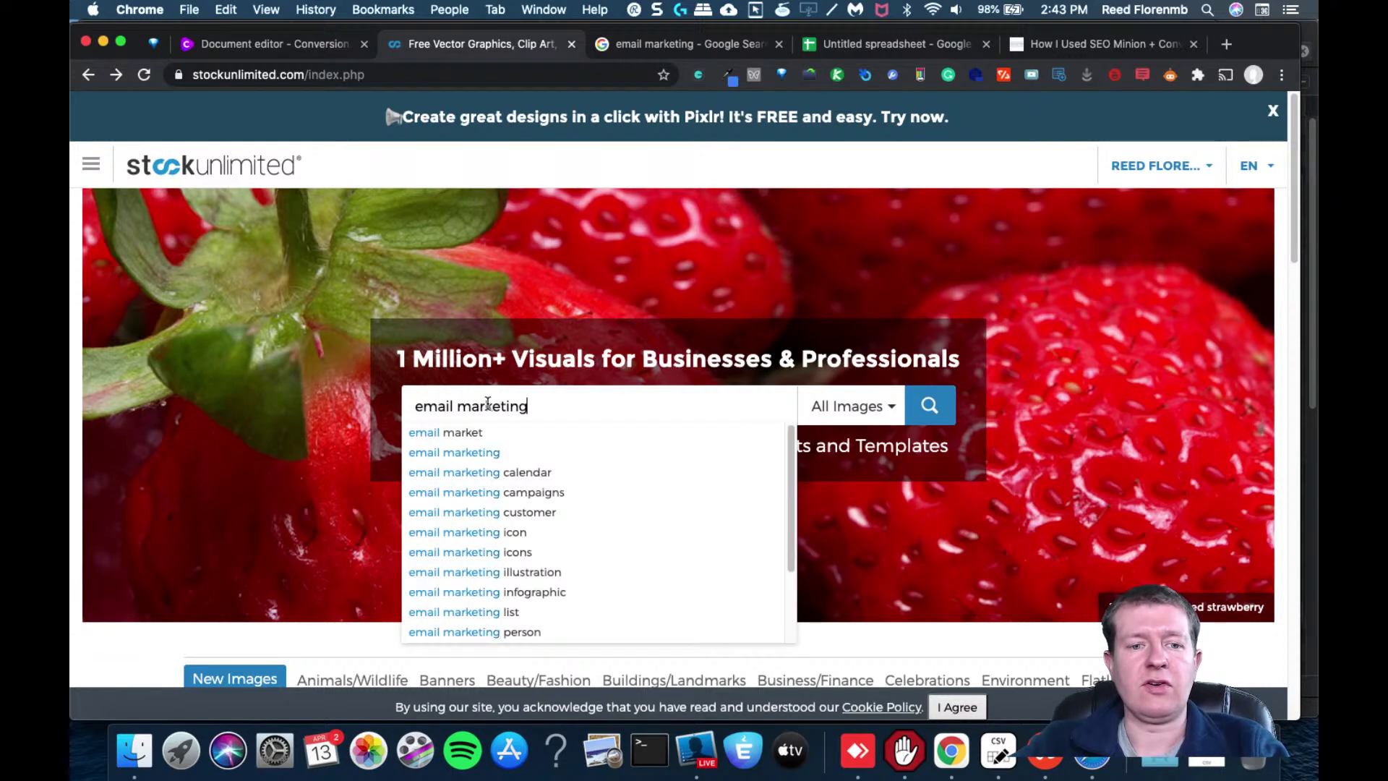
{"action": "left_click", "coordinate": [928, 407]}
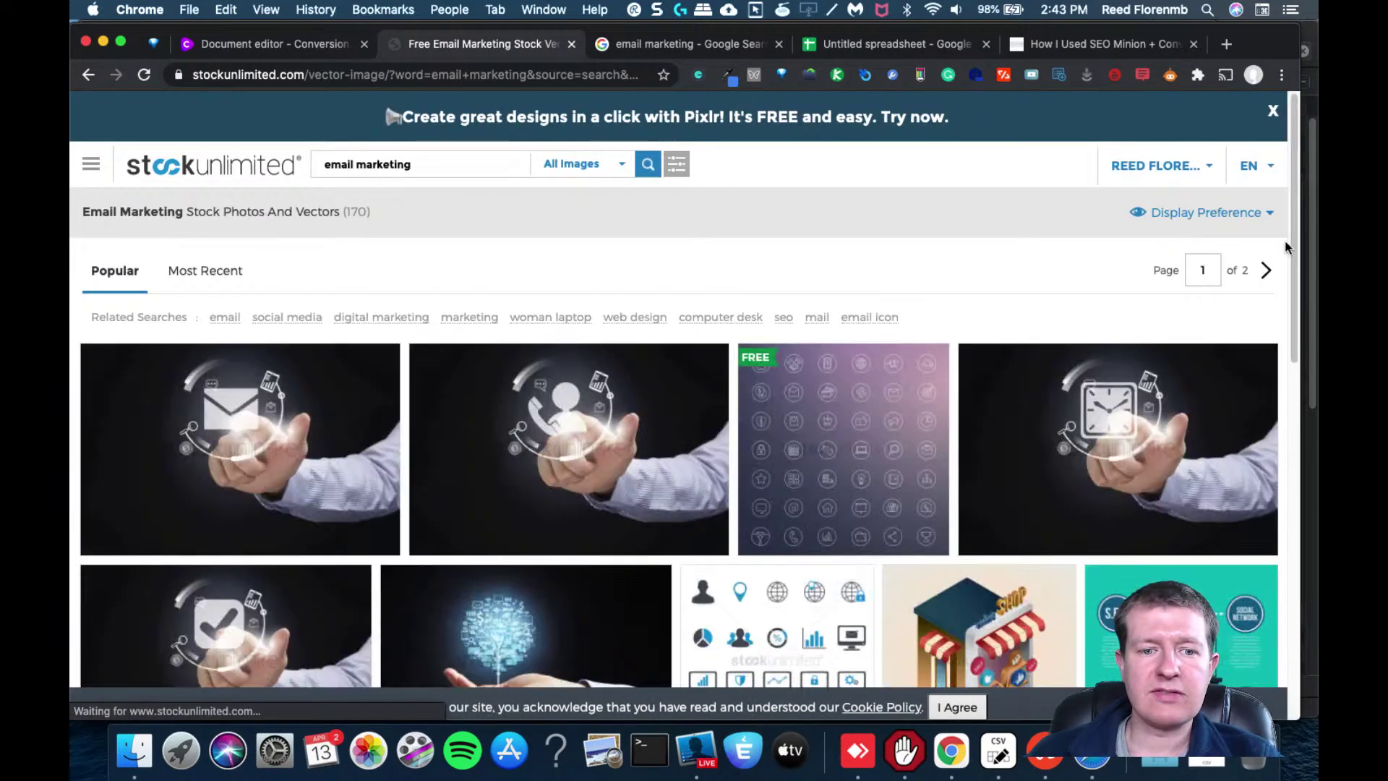
Browse the email marketing image results and preview the business strategy and technology icon sets
{"action": "left_click", "coordinate": [1291, 196]}
{"action": "scroll", "coordinate": [1289, 206], "scroll_direction": "down", "scroll_amount": 5}
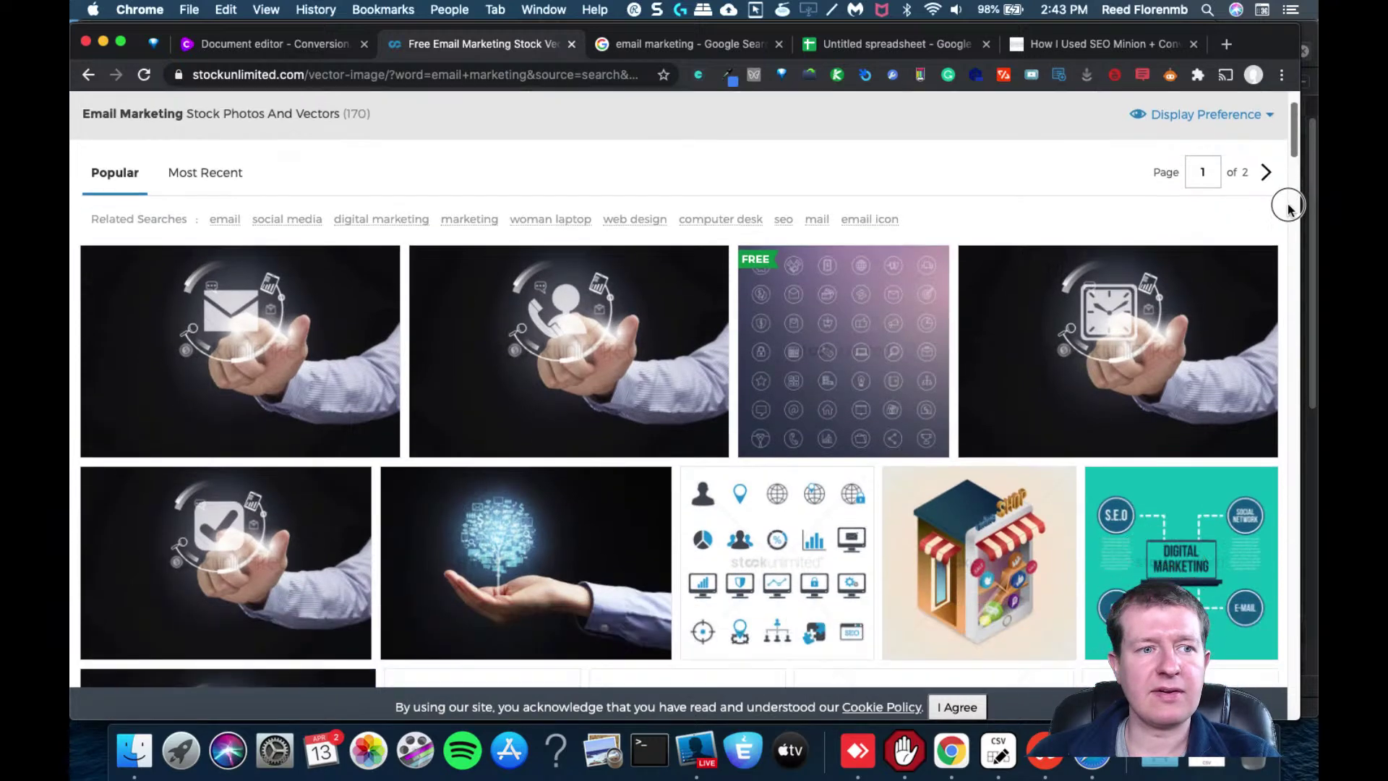
{"action": "scroll", "coordinate": [1286, 222], "scroll_direction": "down", "scroll_amount": 2}
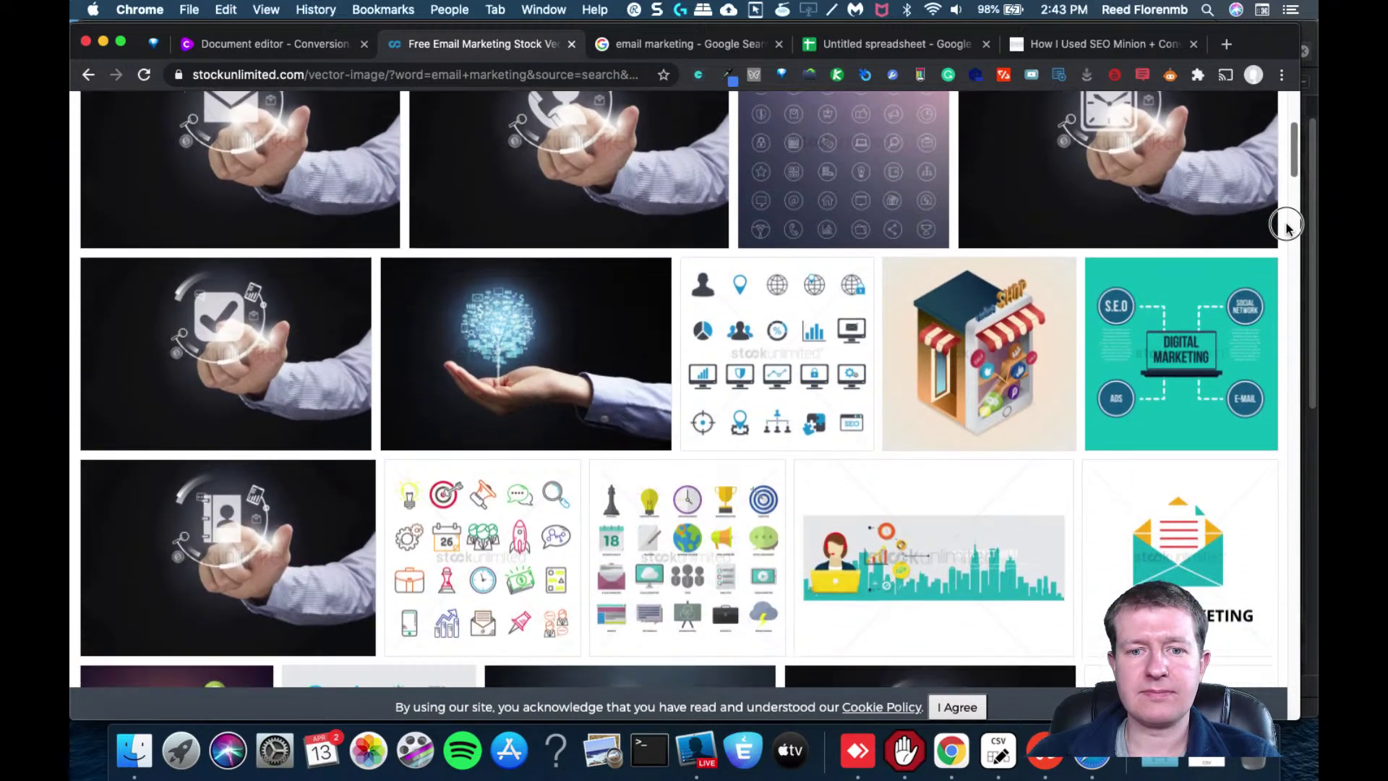
{"action": "left_click_drag", "start_coordinate": [1293, 169], "coordinate": [1264, 295]}
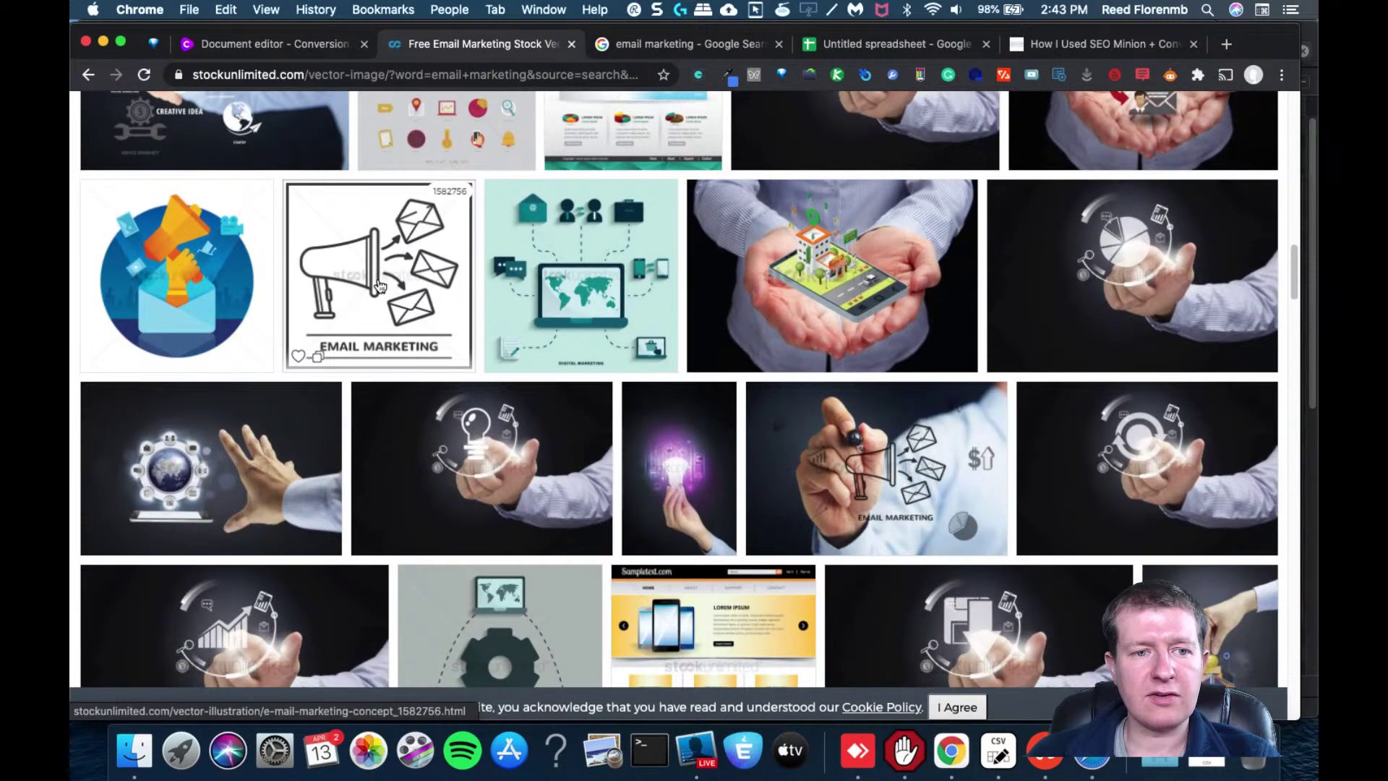
{"action": "left_click_drag", "start_coordinate": [1285, 258], "coordinate": [1279, 351]}
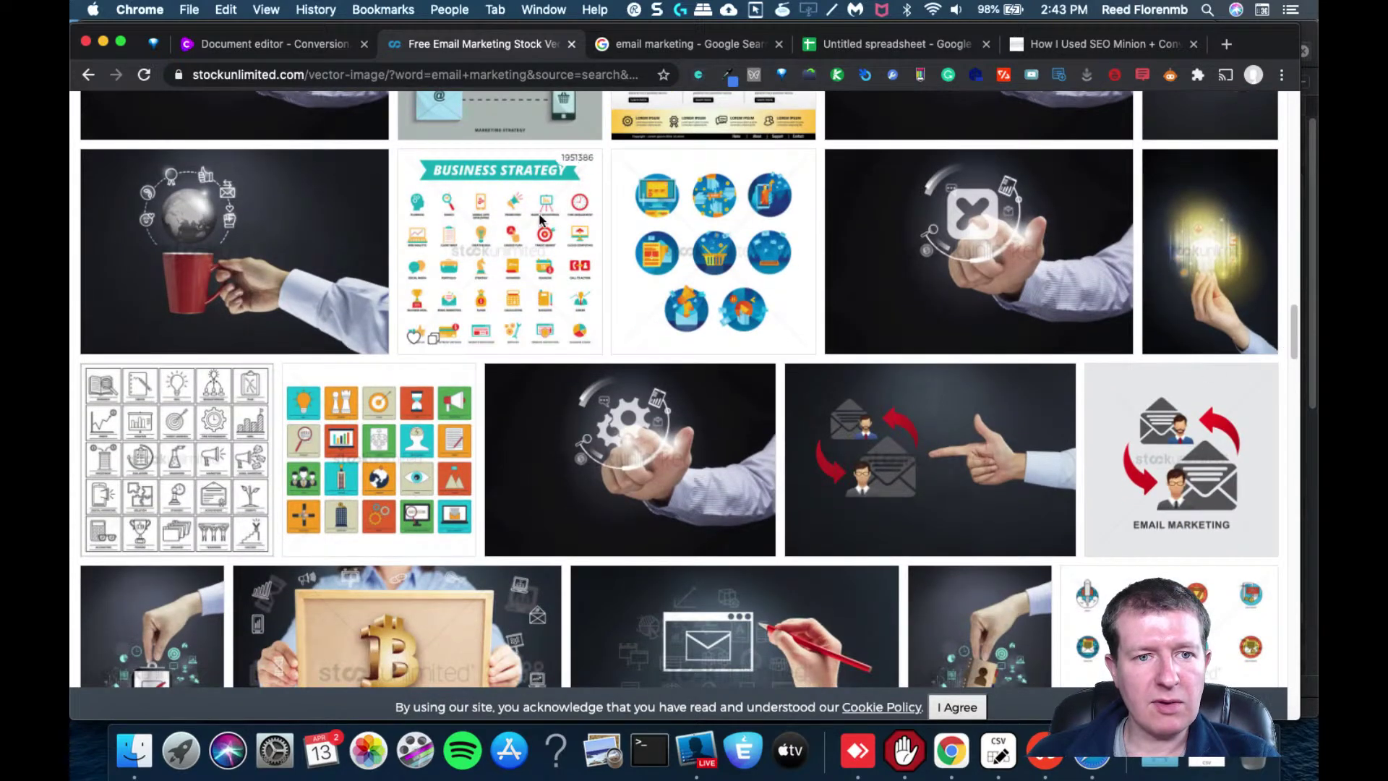
{"action": "mouse_move", "coordinate": [555, 253]}
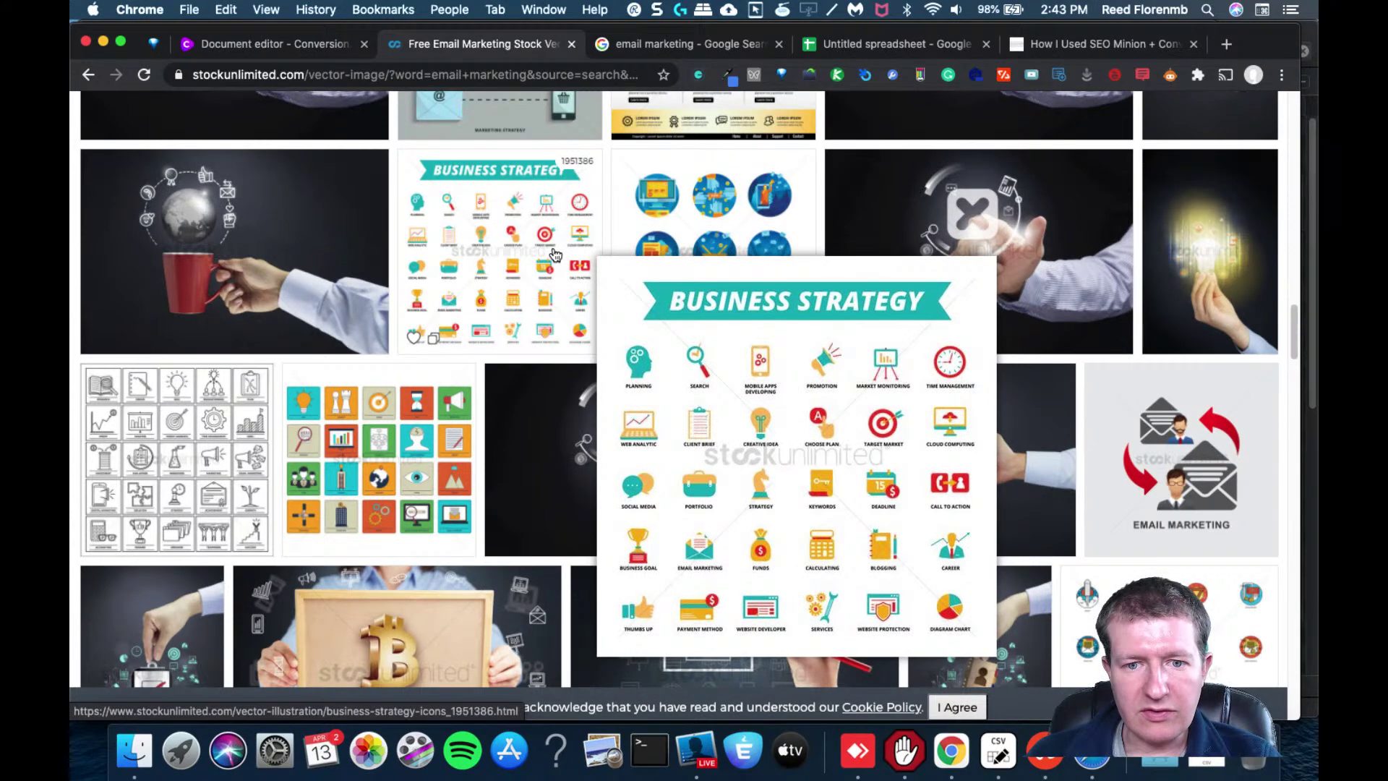
{"action": "mouse_move", "coordinate": [345, 468]}
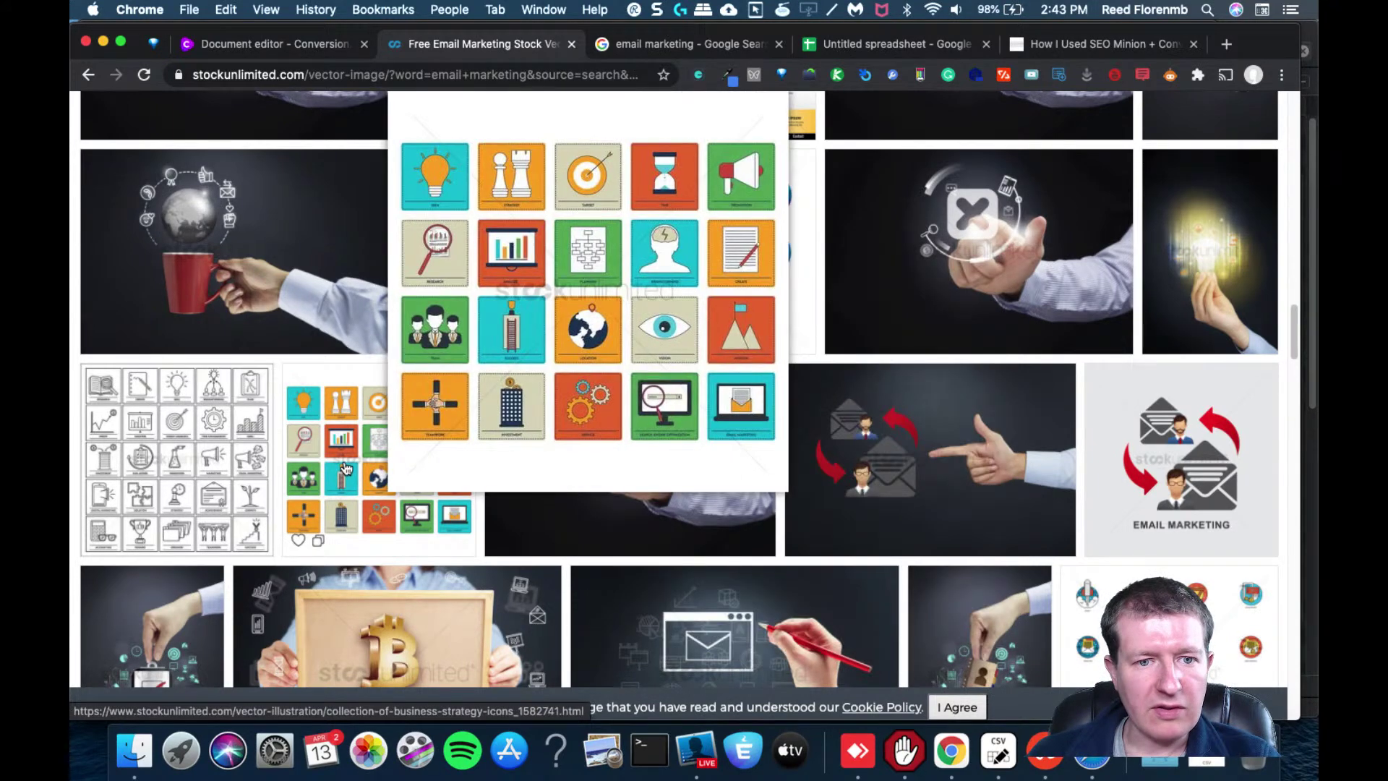
{"action": "mouse_move", "coordinate": [231, 474]}
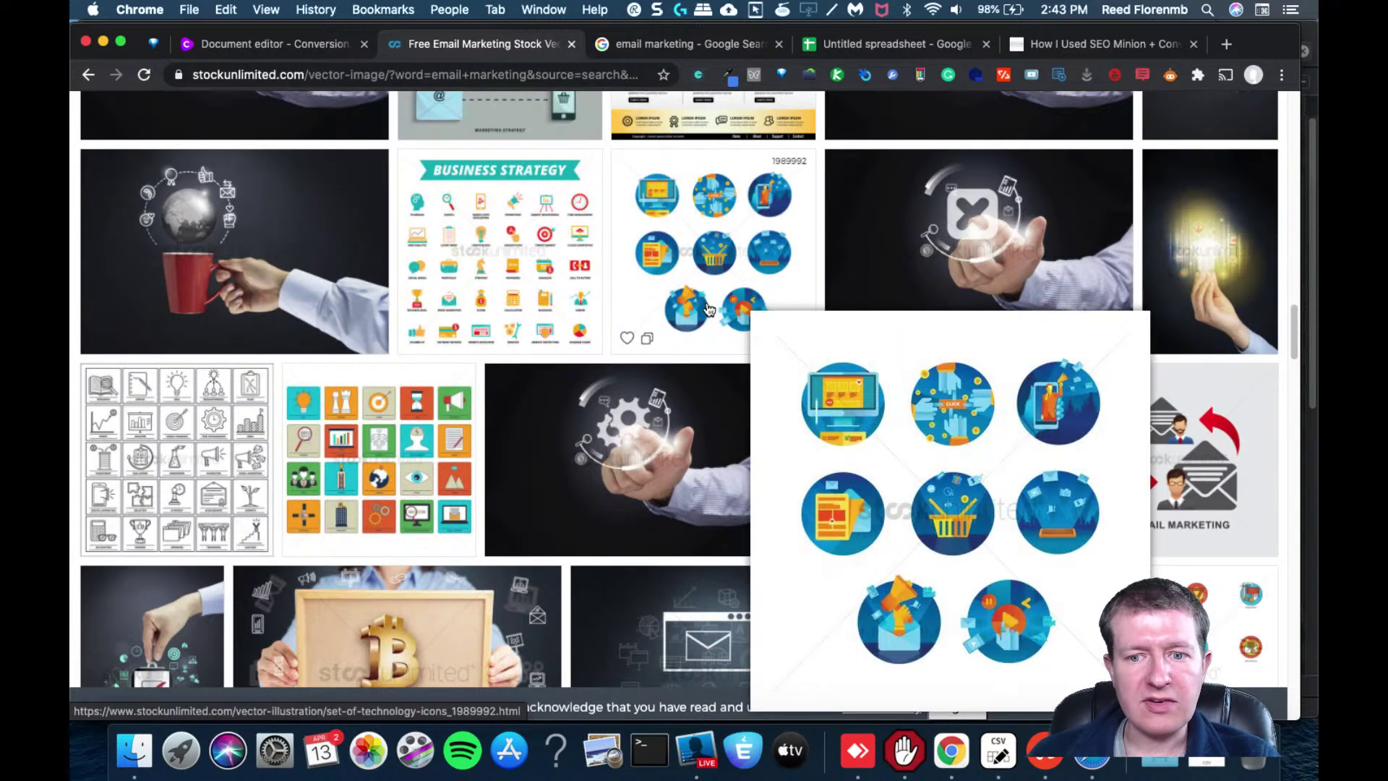
{"action": "left_click_drag", "start_coordinate": [1294, 329], "coordinate": [1270, 89]}
{"action": "mouse_move", "coordinate": [1219, 347]}
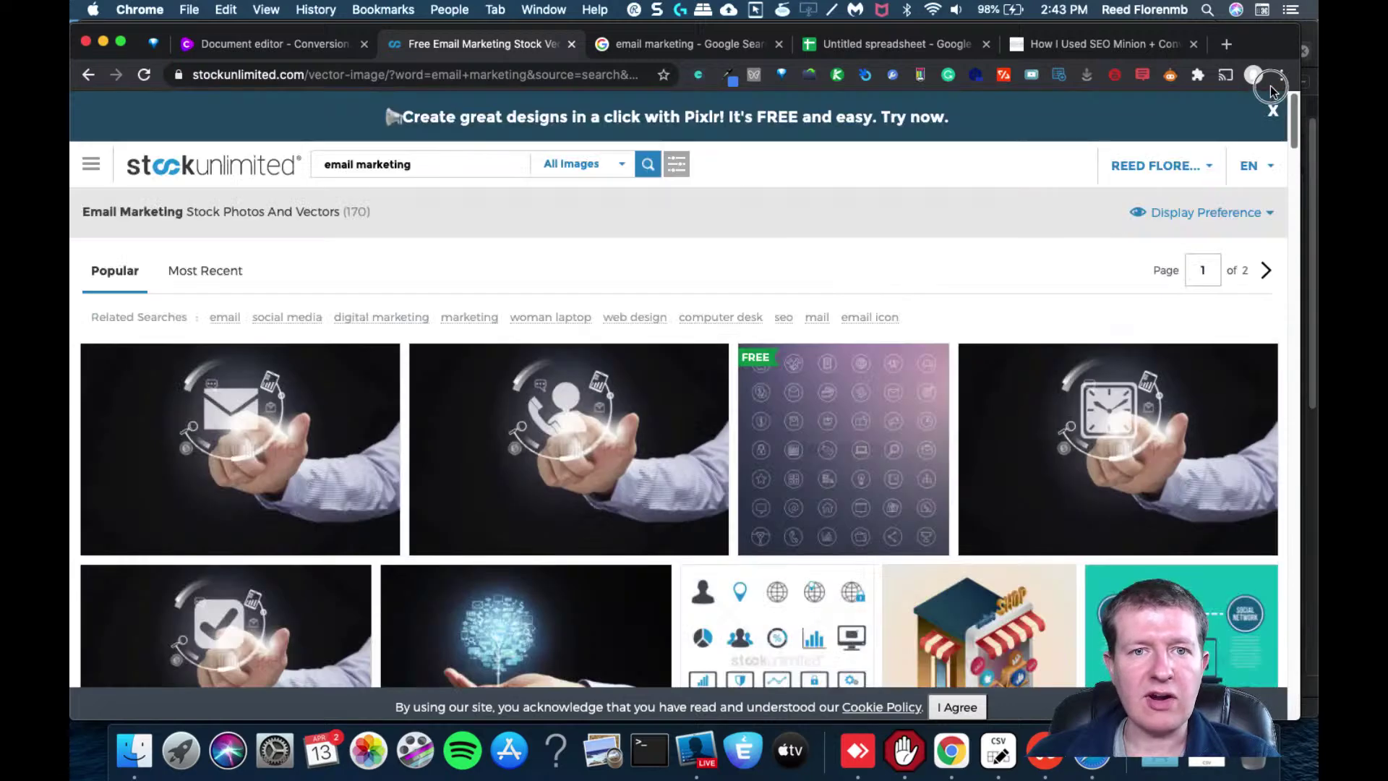
Check the progress of the SEO Minion PAA Suggestions (200 clicks) collection on the email marketing search page
{"action": "left_click", "coordinate": [667, 44]}
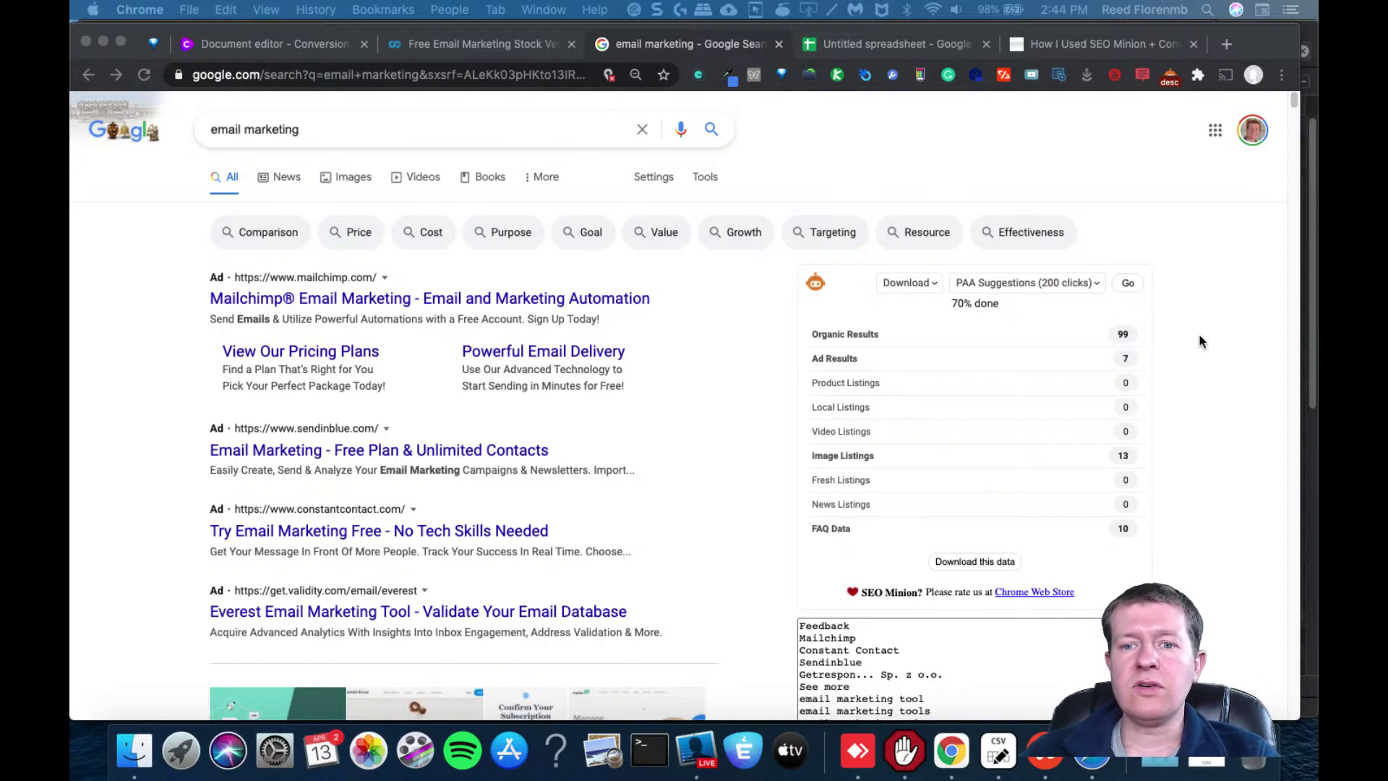
{"action": "left_click", "coordinate": [1197, 250]}
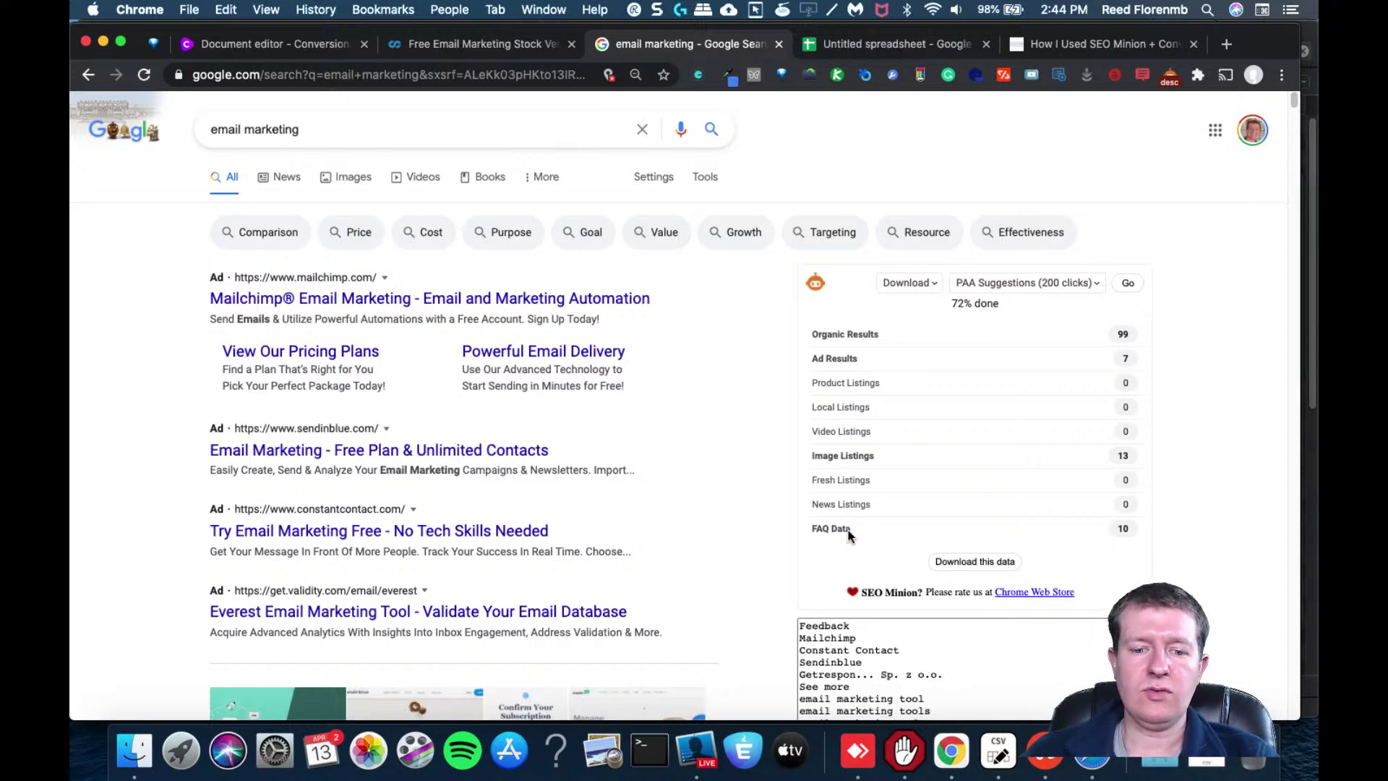
{"action": "left_click", "coordinate": [701, 757]}
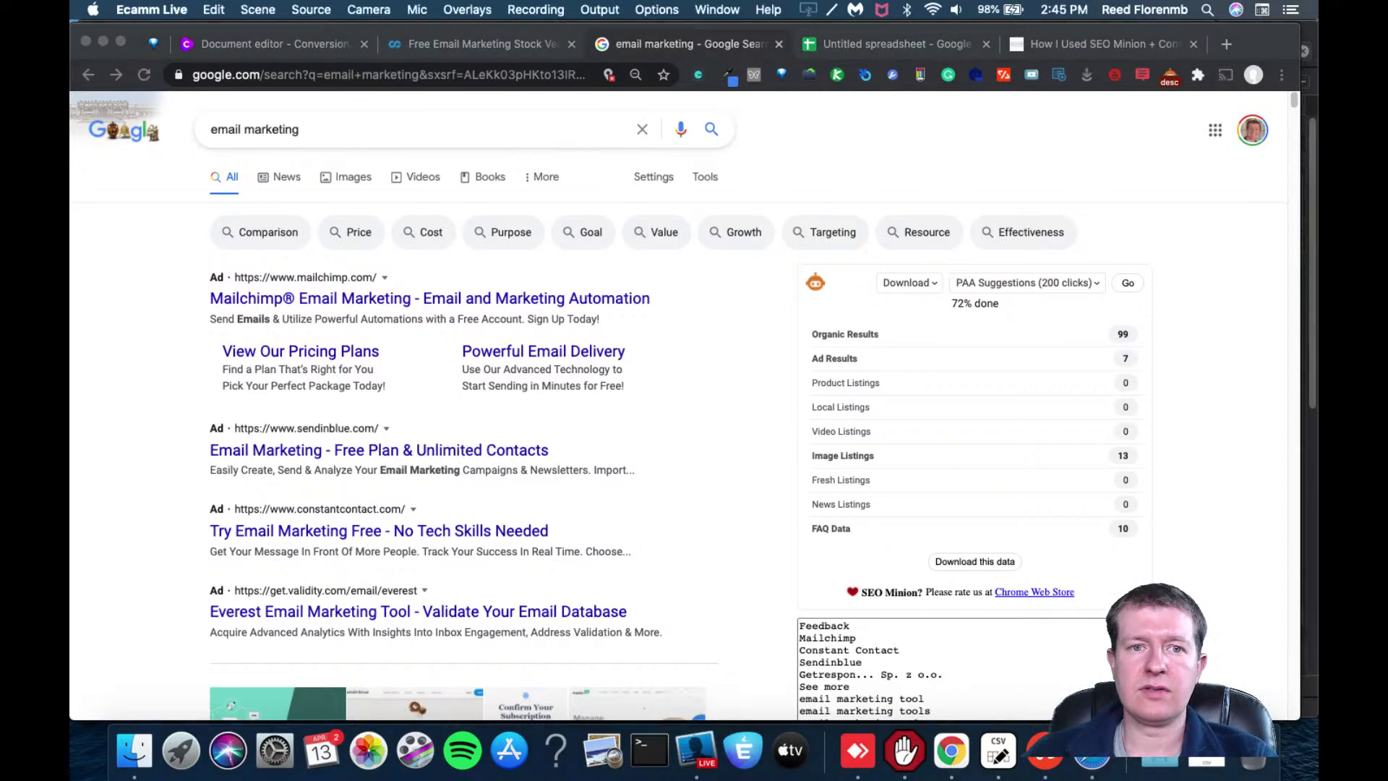
{"action": "left_click", "coordinate": [1041, 145]}
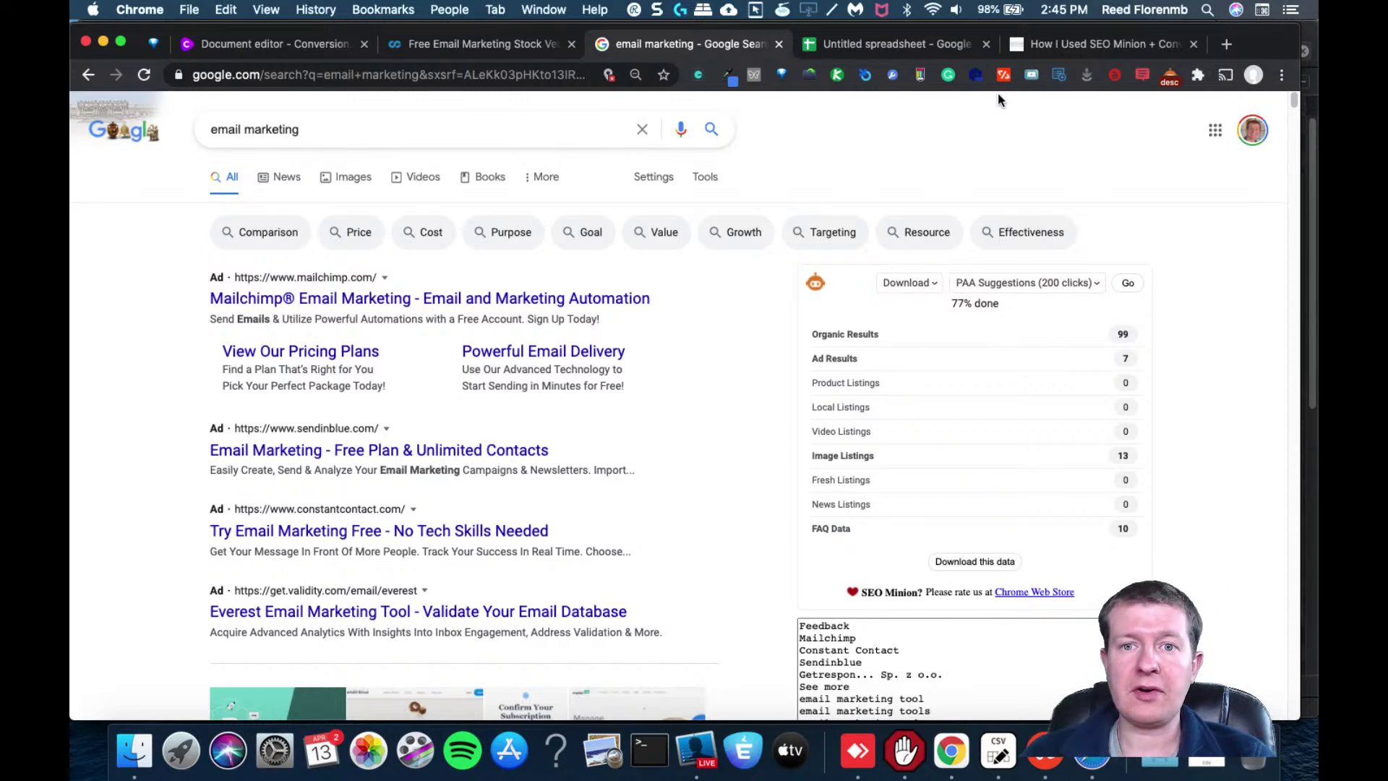
In the questions spreadsheet, enter a comma in cell B2 beside the first question
{"action": "left_click", "coordinate": [880, 42]}
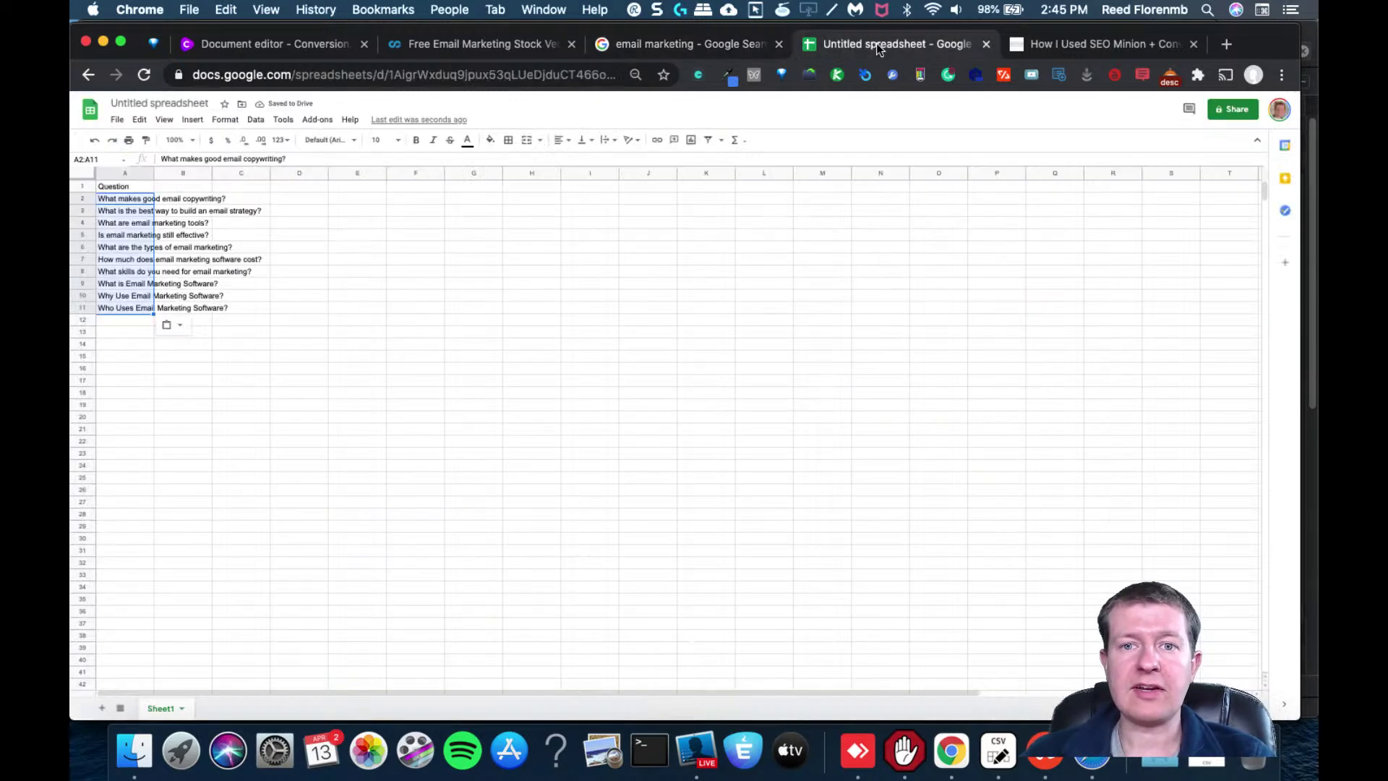
{"action": "left_click", "coordinate": [268, 192]}
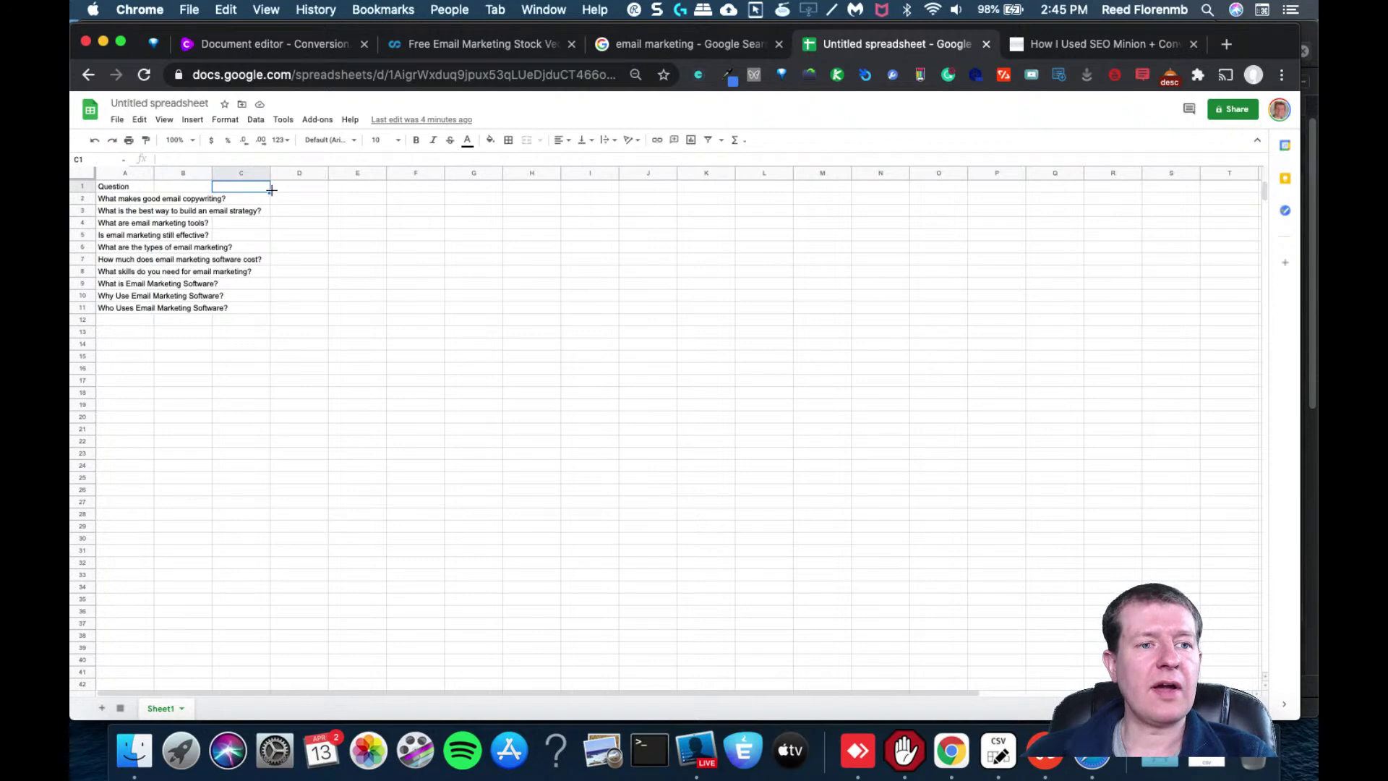
{"action": "key", "text": "Left"}
{"action": "key", "text": "Down"}
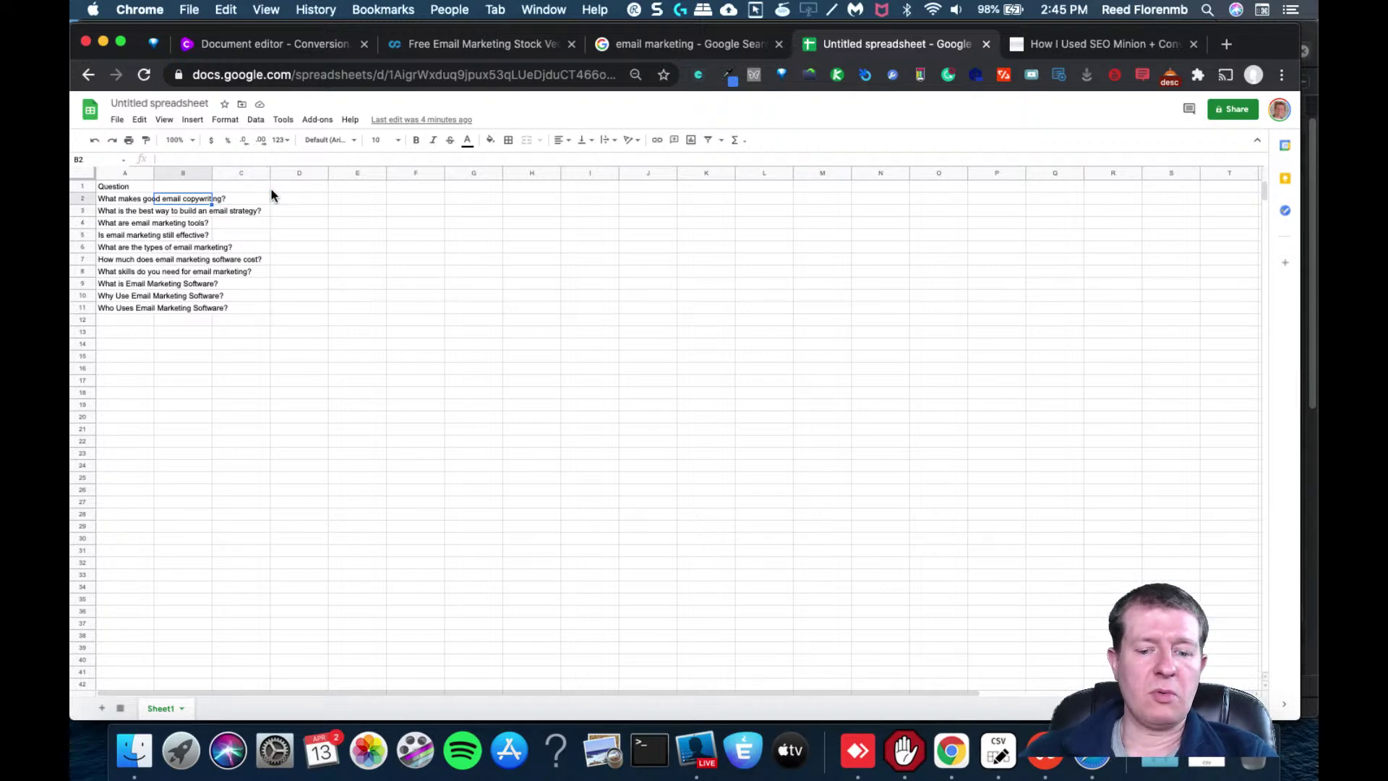
{"action": "type", "text": "."}
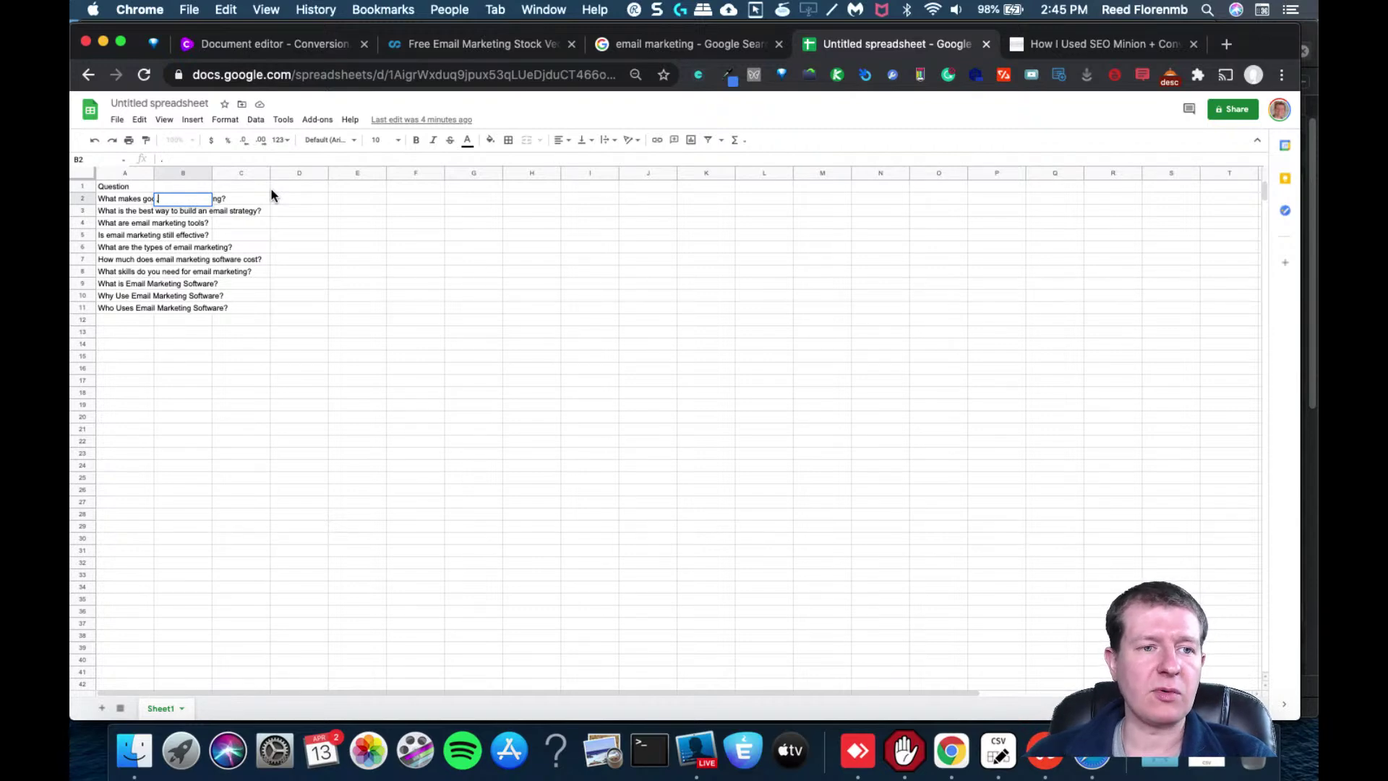
Enter a CONCATENATE formula in C2 that joins A2 with an absolute reference to the comma in $B$2
{"action": "left_click", "coordinate": [242, 207]}
{"action": "left_click", "coordinate": [250, 197]}
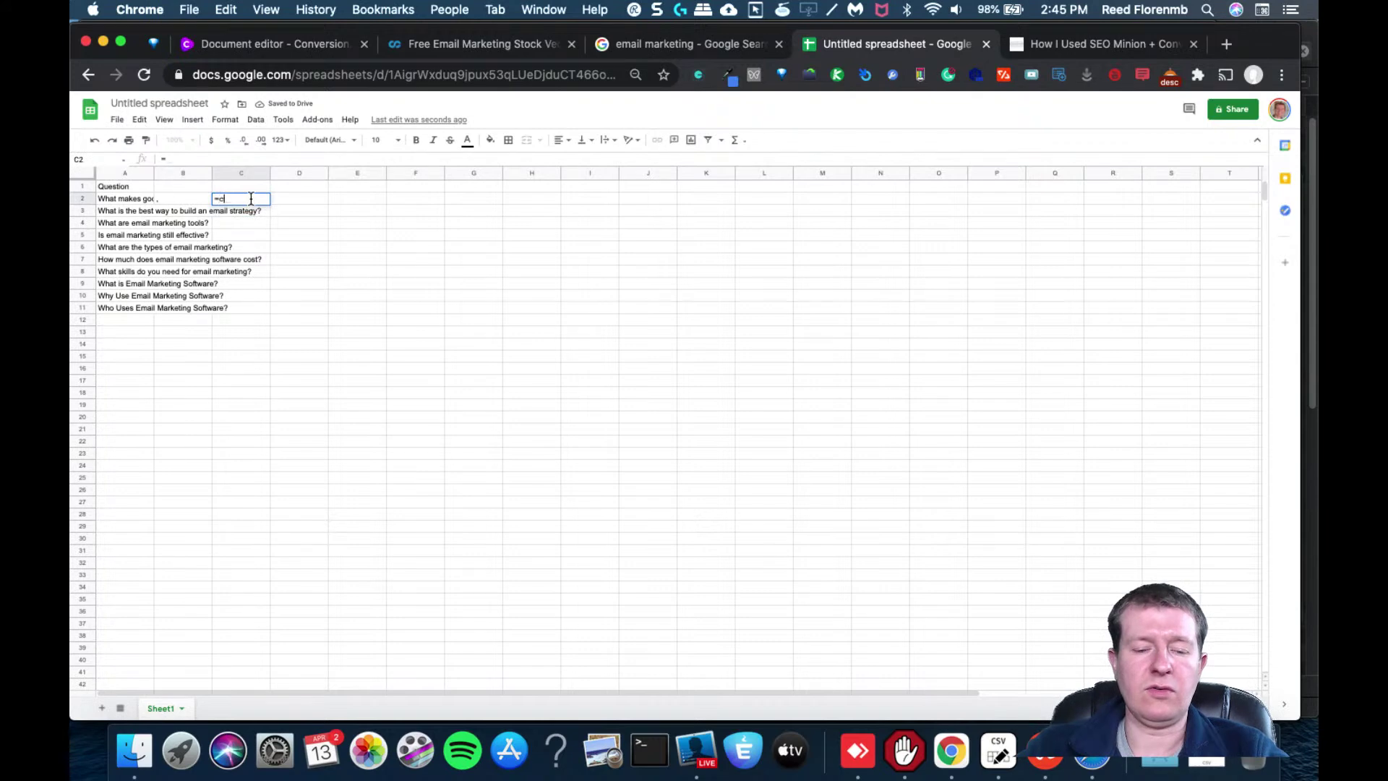
{"action": "type", "text": "=conca"}
{"action": "left_click", "coordinate": [245, 235]}
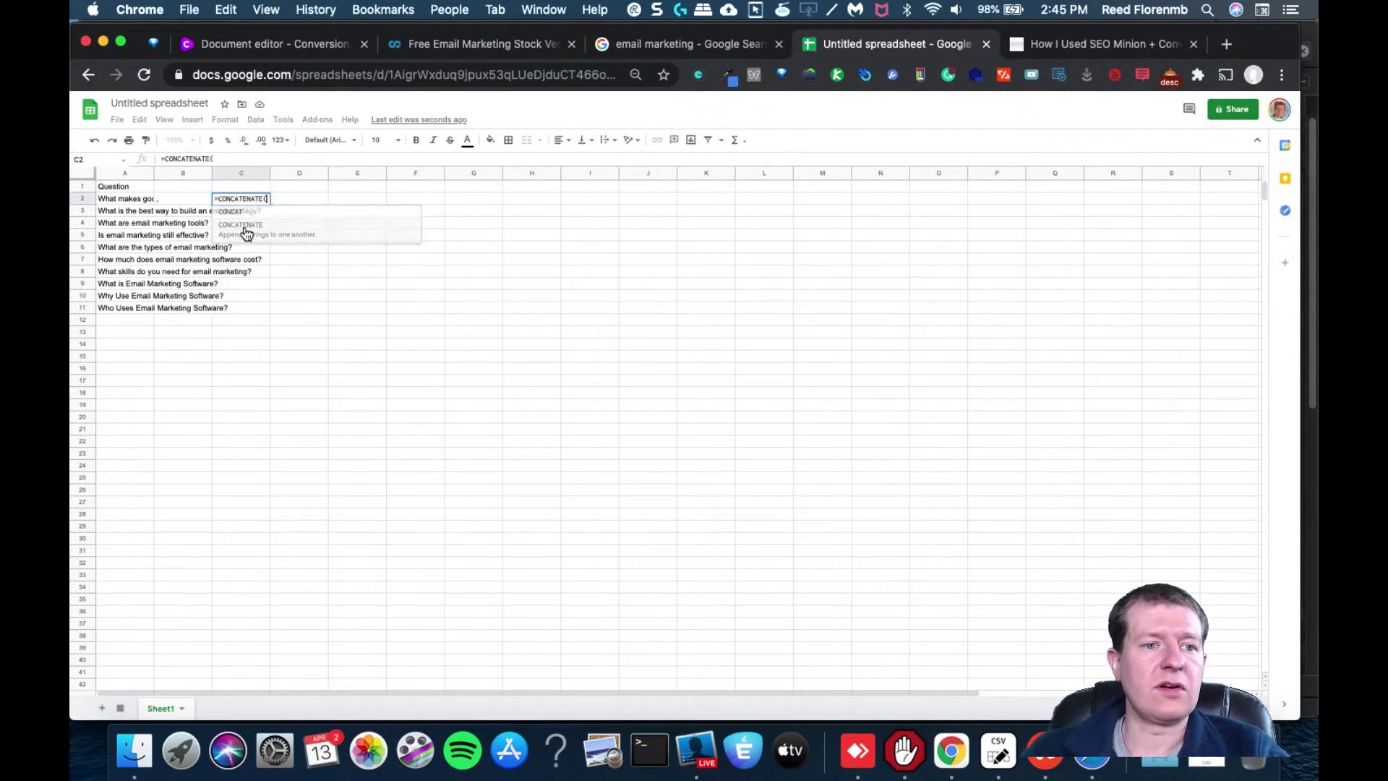
{"action": "left_click", "coordinate": [120, 200]}
{"action": "type", "text": ","}
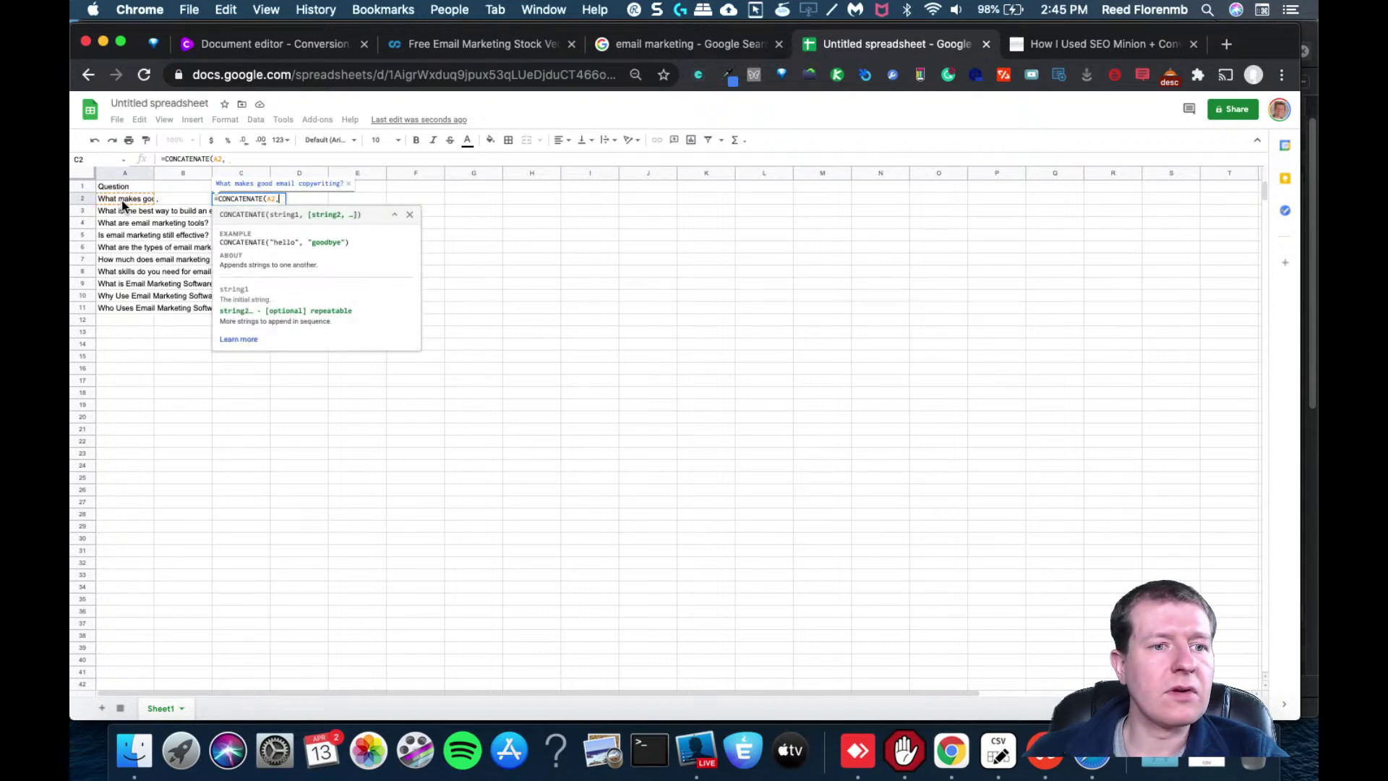
{"action": "left_click", "coordinate": [179, 197]}
{"action": "left_click", "coordinate": [231, 158]}
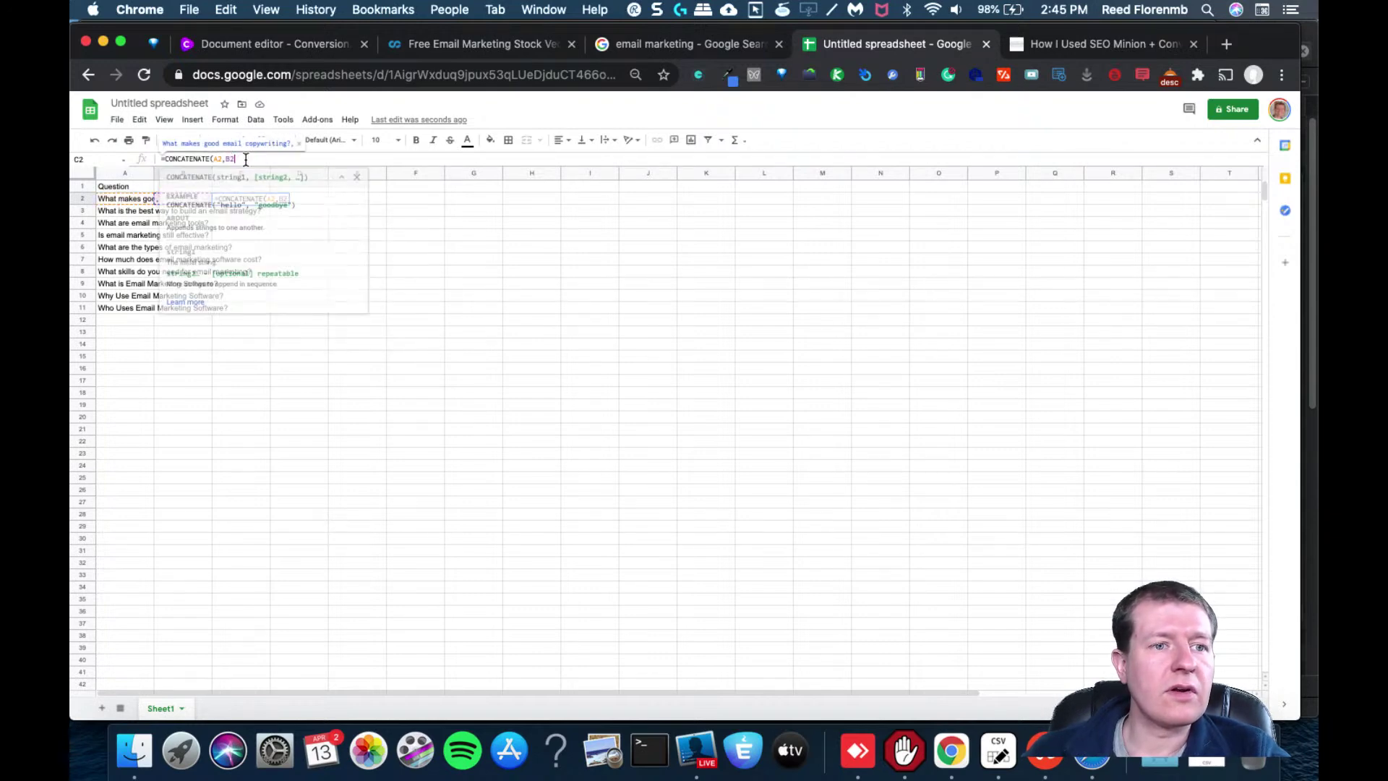
{"action": "key", "text": "F4"}
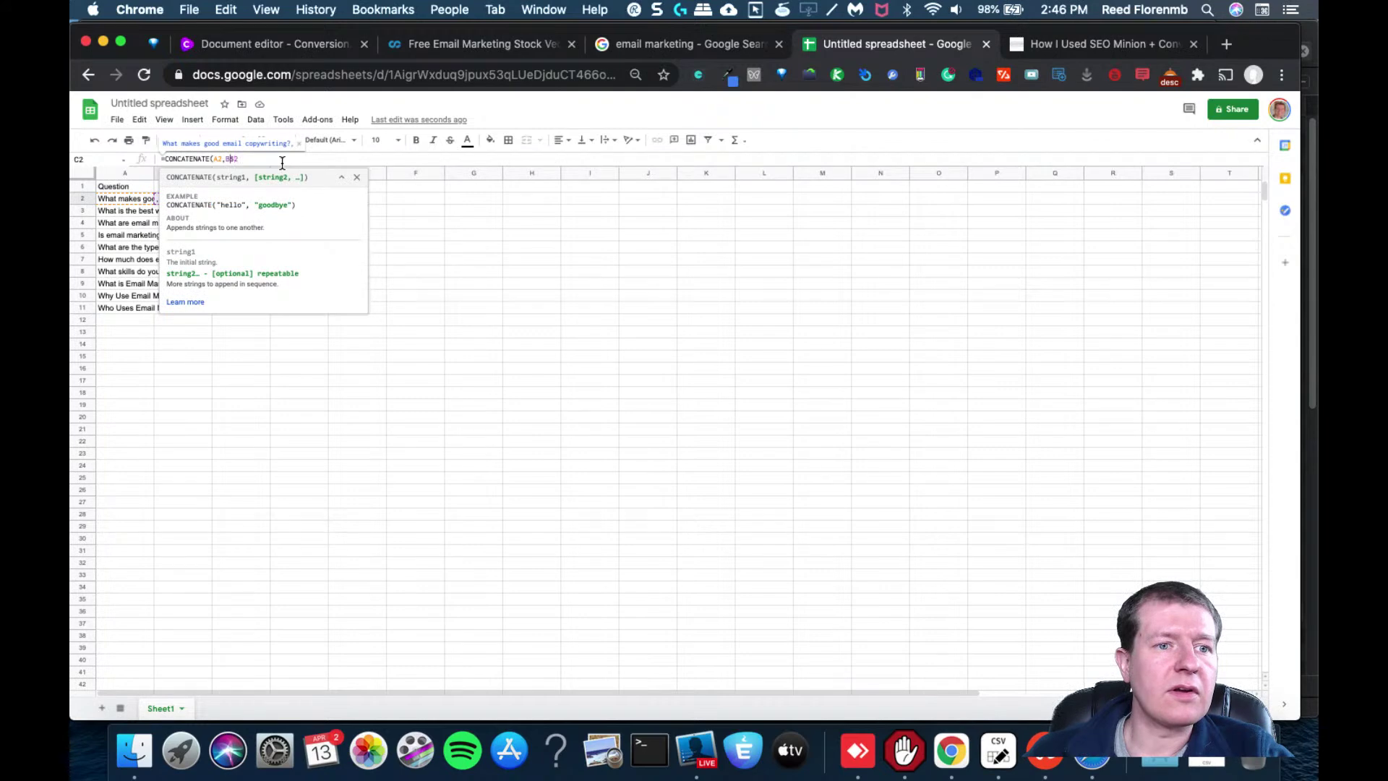
{"action": "key", "text": "Return"}
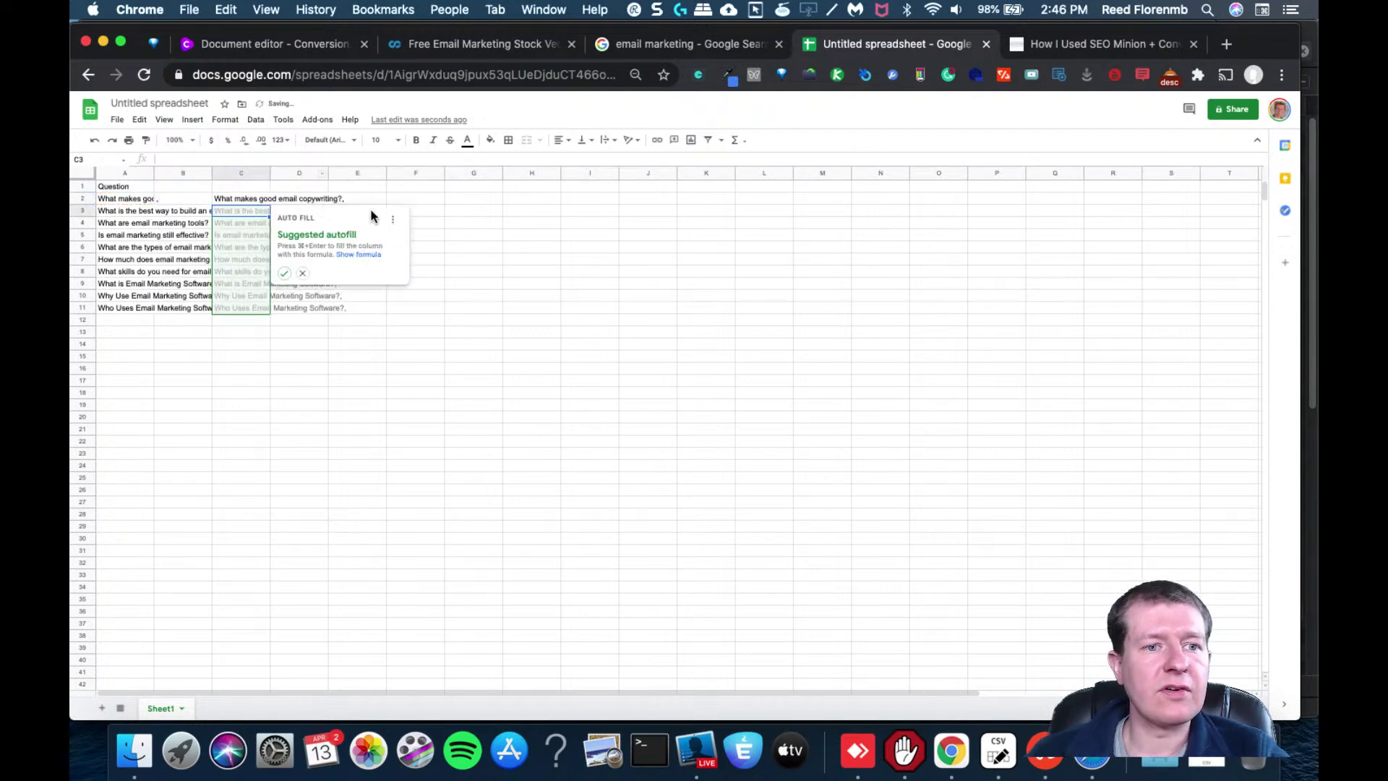
Copy the CONCATENATE formula from C2 into C3:C11 for the remaining questions
{"action": "left_click", "coordinate": [494, 216]}
{"action": "left_click", "coordinate": [240, 199]}
{"action": "key", "text": "super+c"}
{"action": "left_click_drag", "start_coordinate": [242, 210], "coordinate": [233, 309]}
{"action": "key", "text": "super+v"}
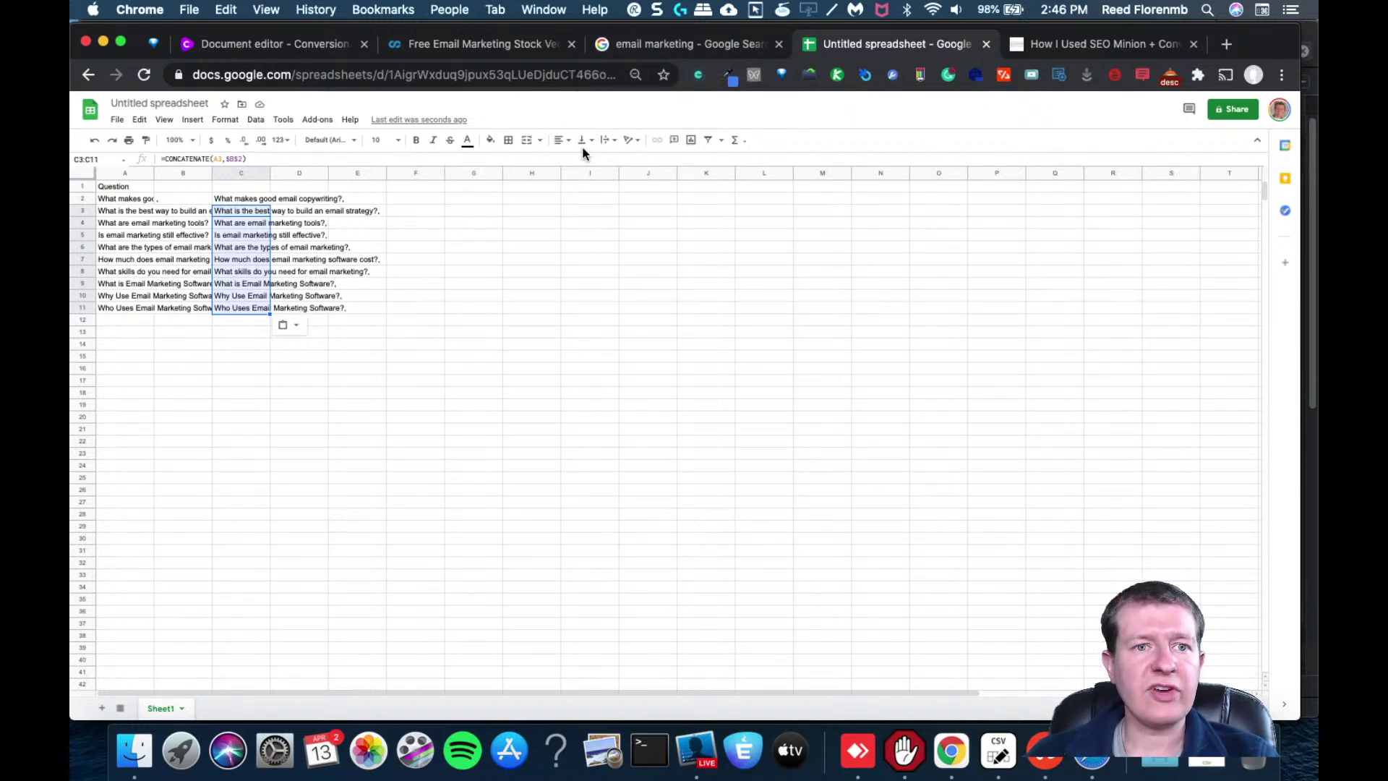
Look through the full list of AI templates beside the Conversion.ai document and return to focus mode
{"action": "left_click", "coordinate": [623, 44]}
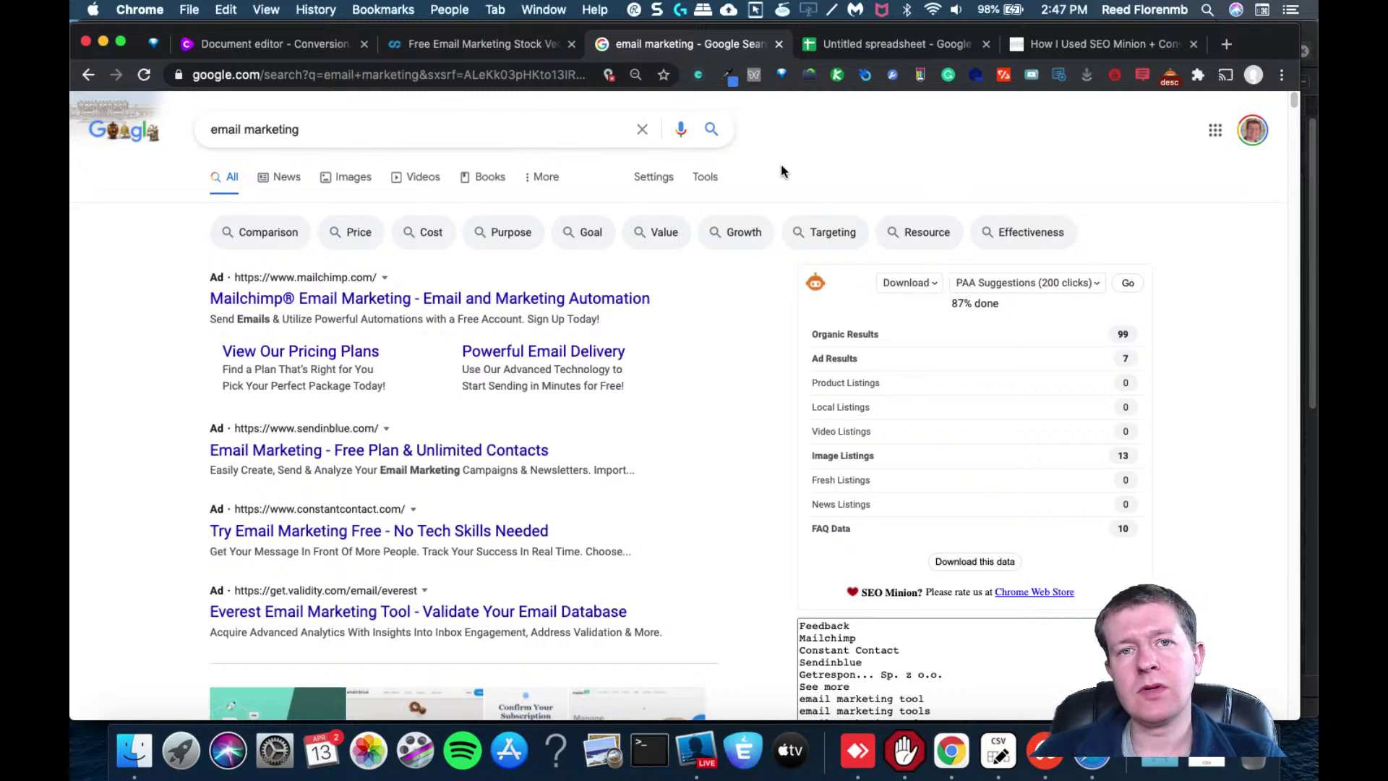
{"action": "left_click", "coordinate": [281, 45]}
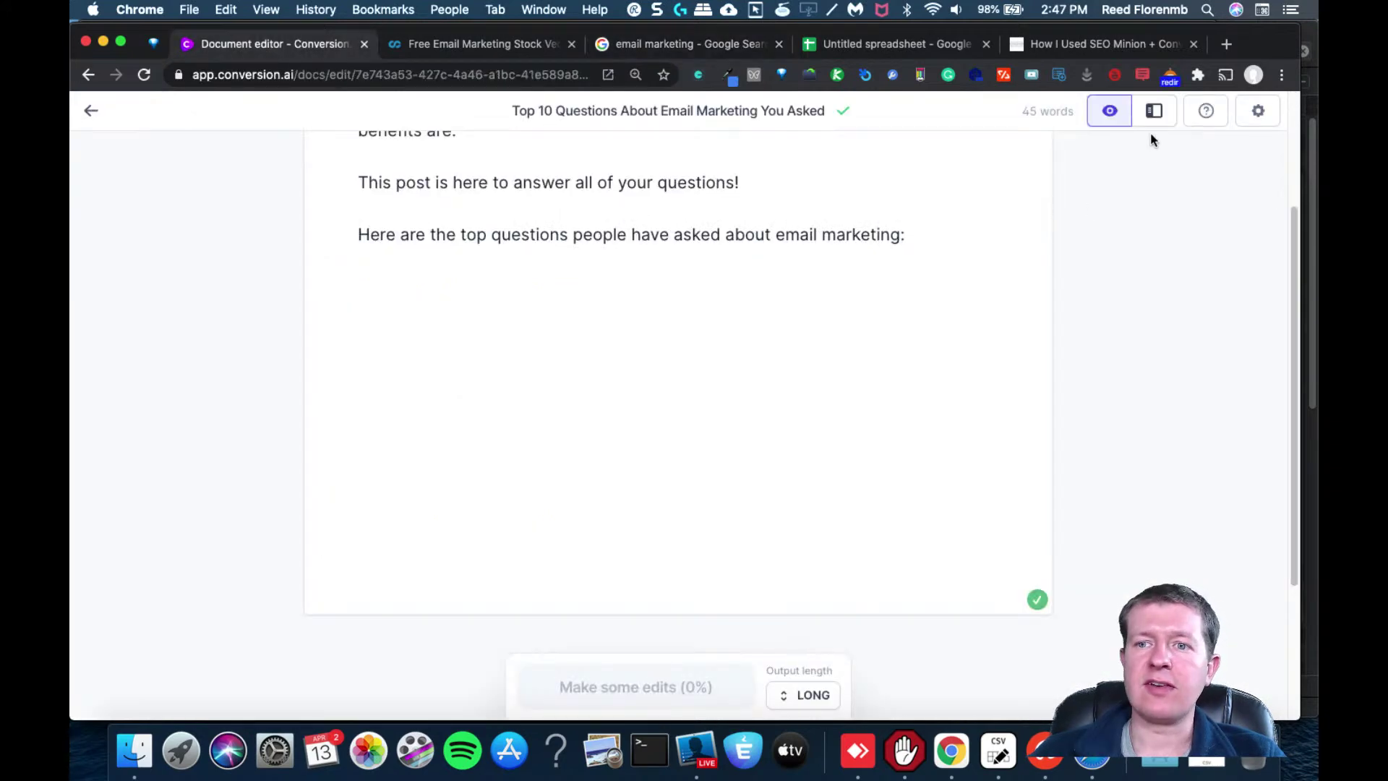
{"action": "left_click", "coordinate": [1154, 110]}
{"action": "mouse_move", "coordinate": [278, 193]}
{"action": "left_mouse_down"}
{"action": "mouse_move", "coordinate": [274, 210]}
{"action": "mouse_move", "coordinate": [274, 196]}
{"action": "left_mouse_up"}
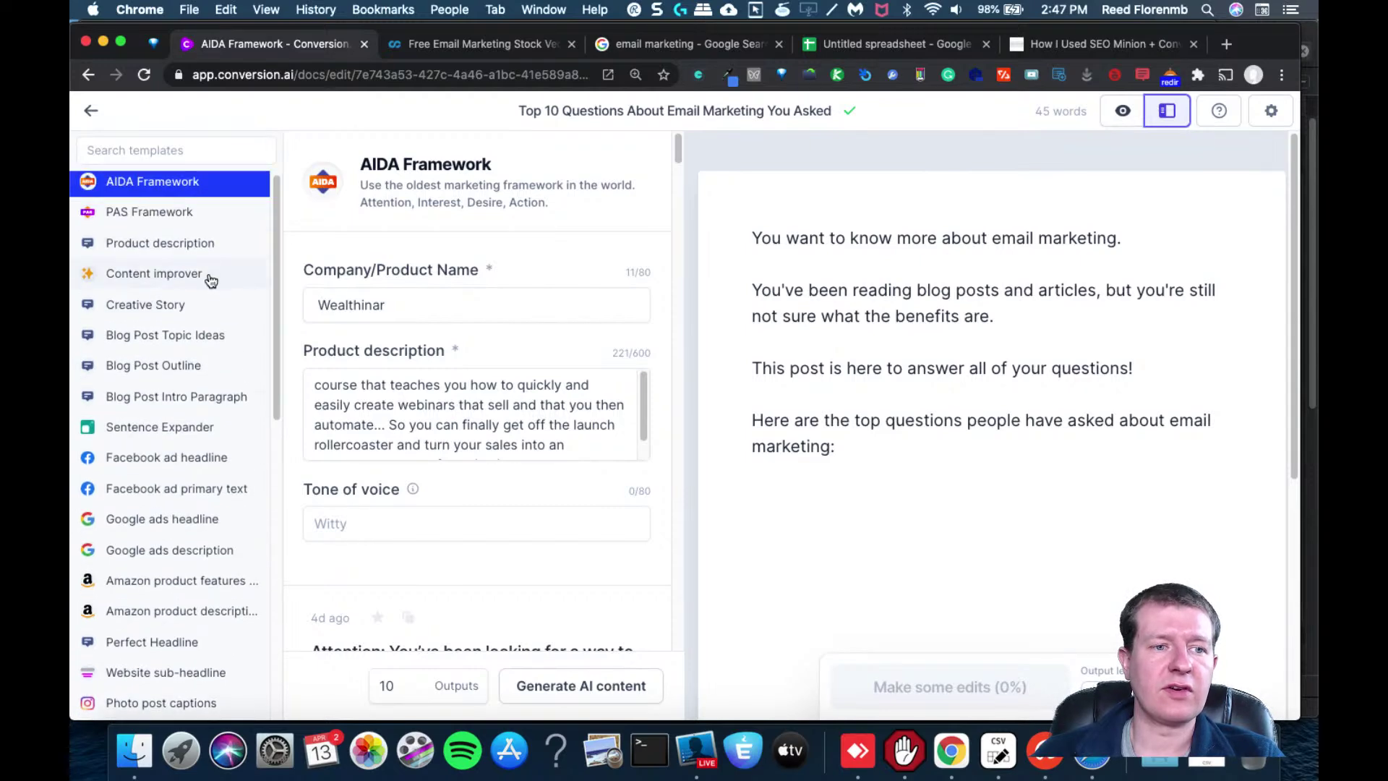
{"action": "scroll", "coordinate": [280, 335], "scroll_direction": "down", "scroll_amount": 5}
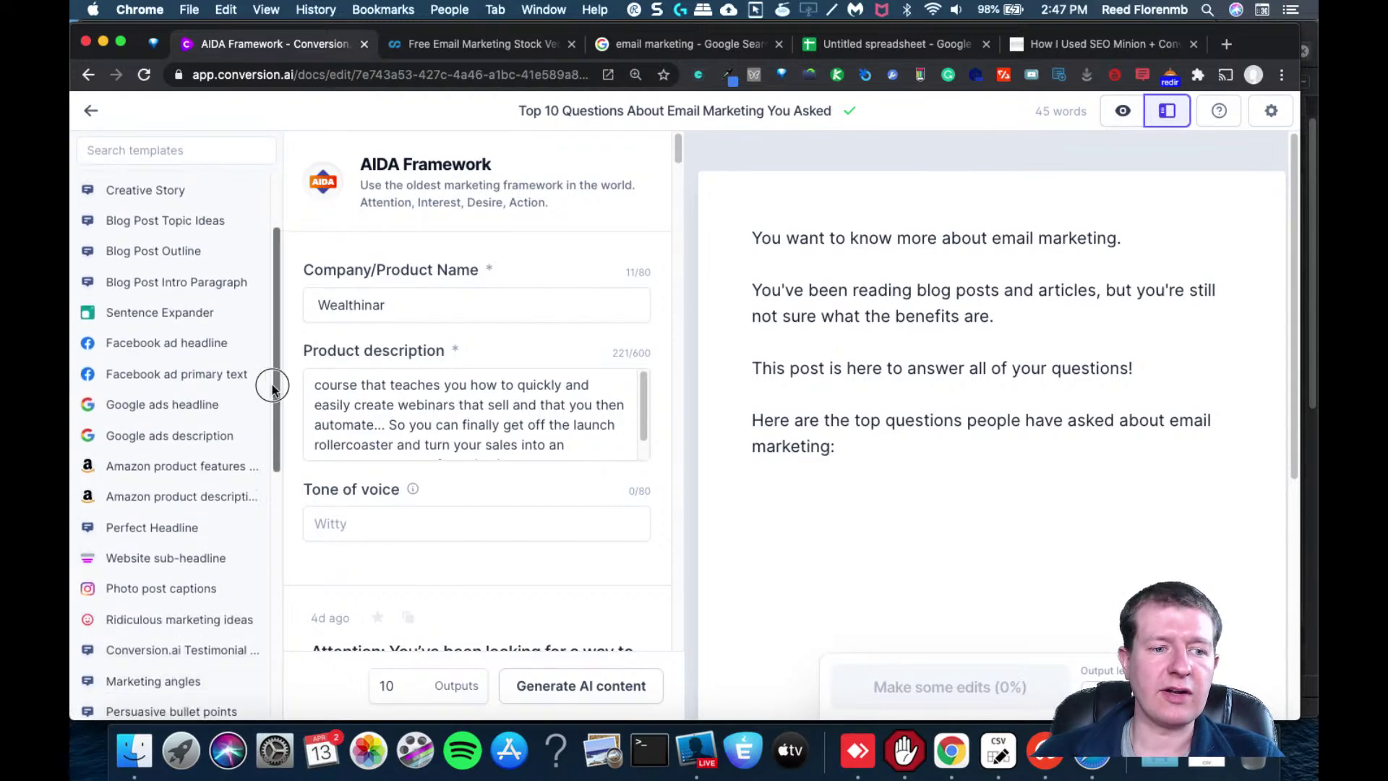
{"action": "scroll", "coordinate": [280, 312], "scroll_direction": "down", "scroll_amount": 2}
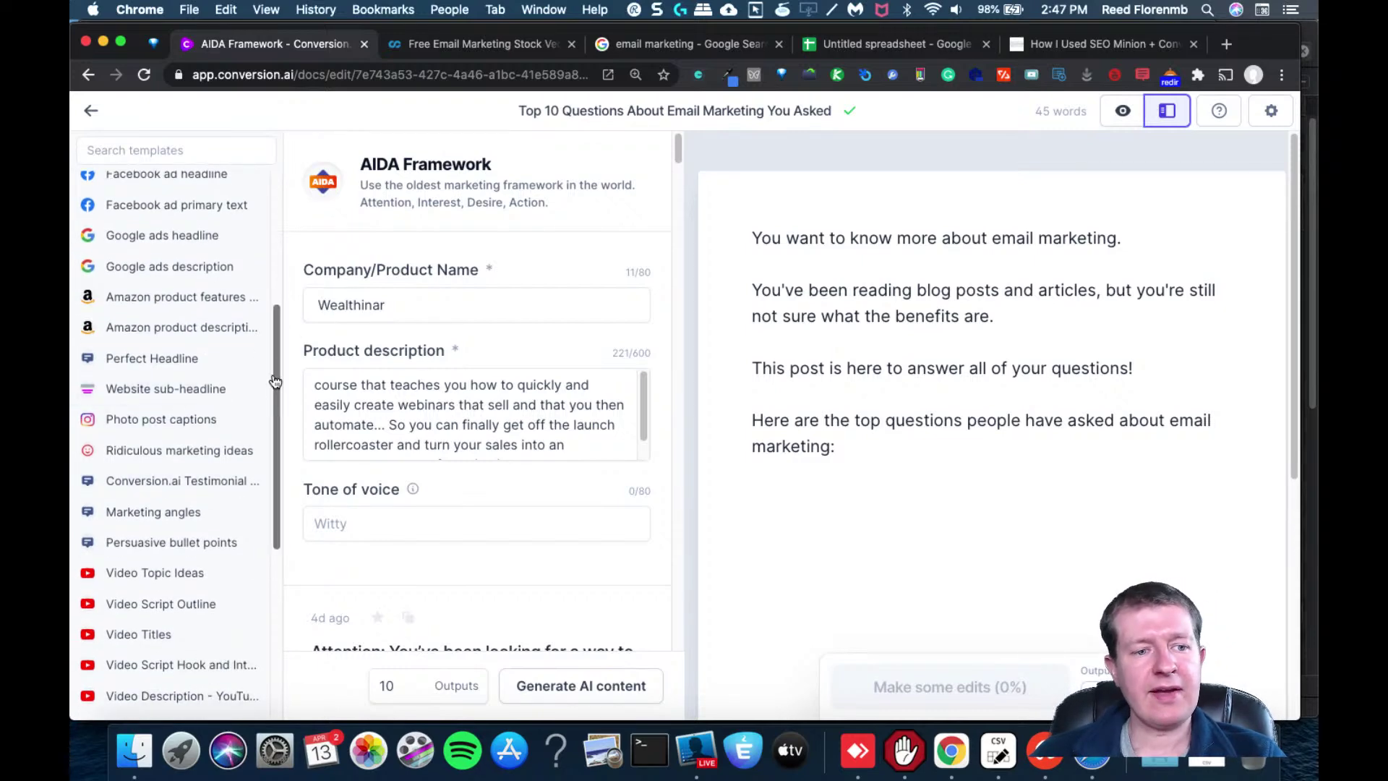
{"action": "scroll", "coordinate": [272, 387], "scroll_direction": "down", "scroll_amount": 3}
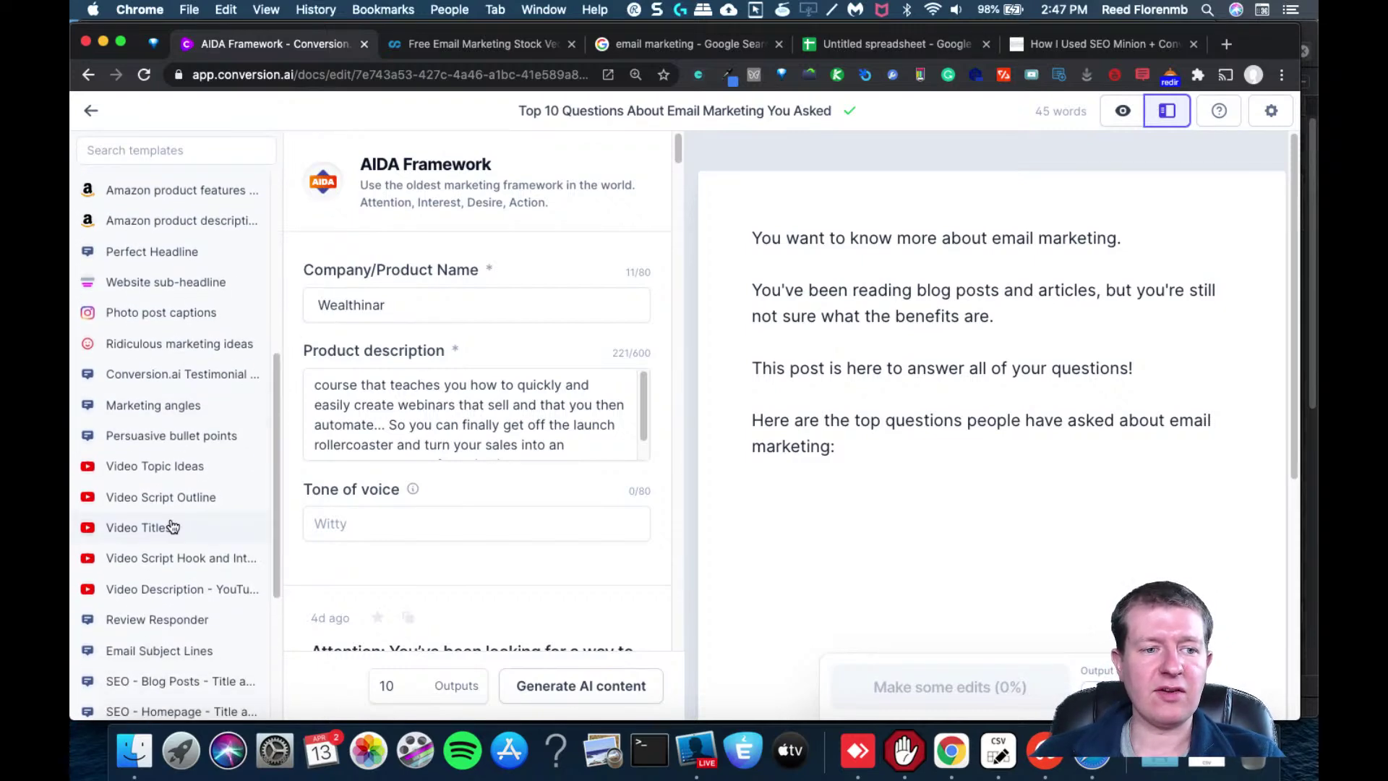
{"action": "left_click_drag", "start_coordinate": [273, 436], "coordinate": [272, 497]}
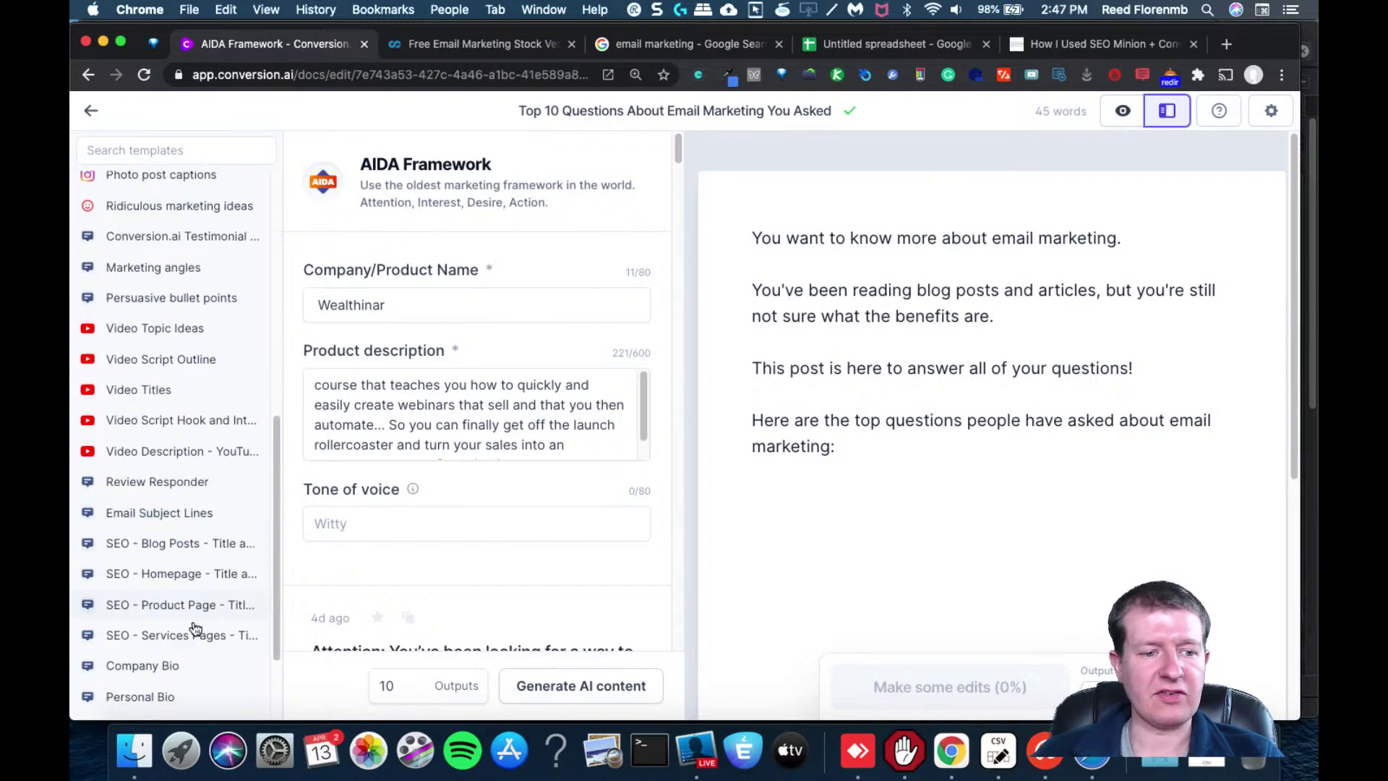
{"action": "left_click_drag", "start_coordinate": [270, 505], "coordinate": [250, 572]}
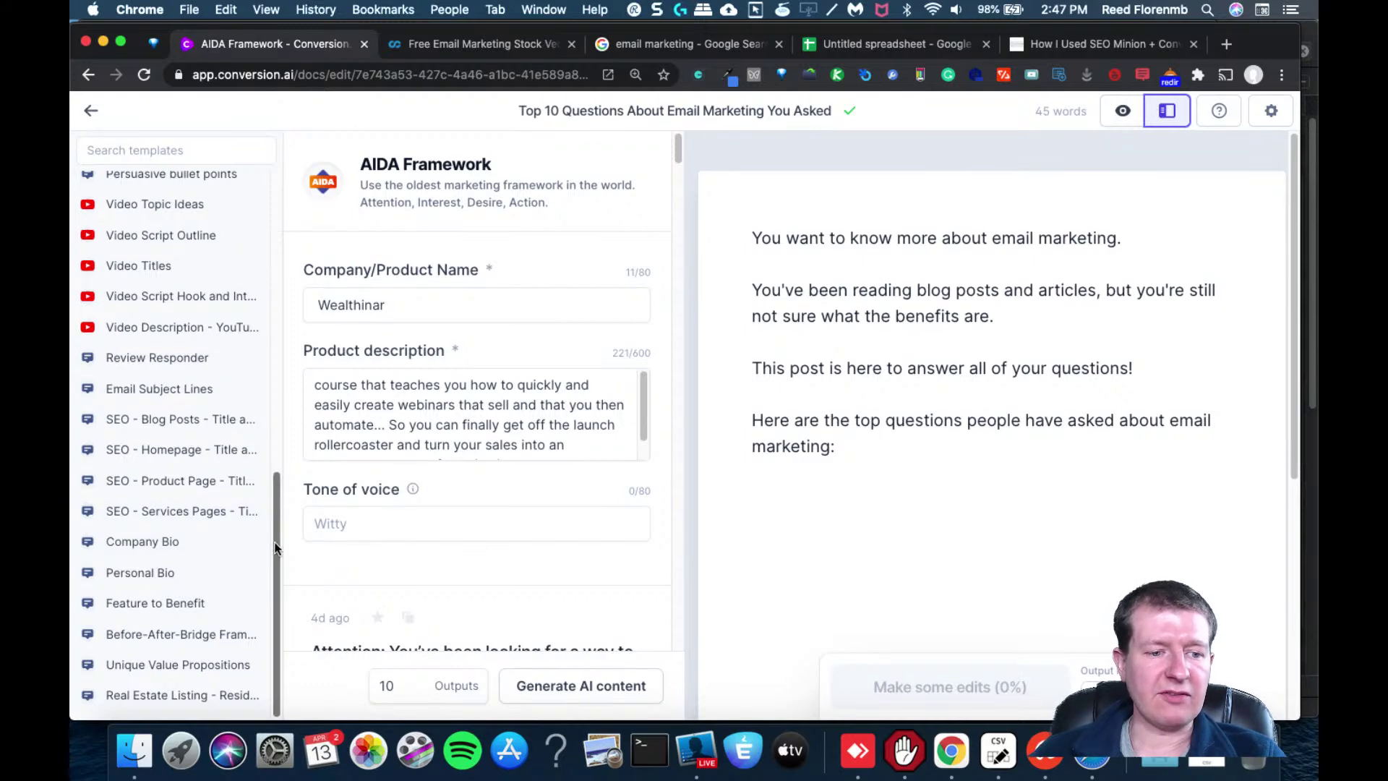
{"action": "left_click_drag", "start_coordinate": [273, 531], "coordinate": [295, 233]}
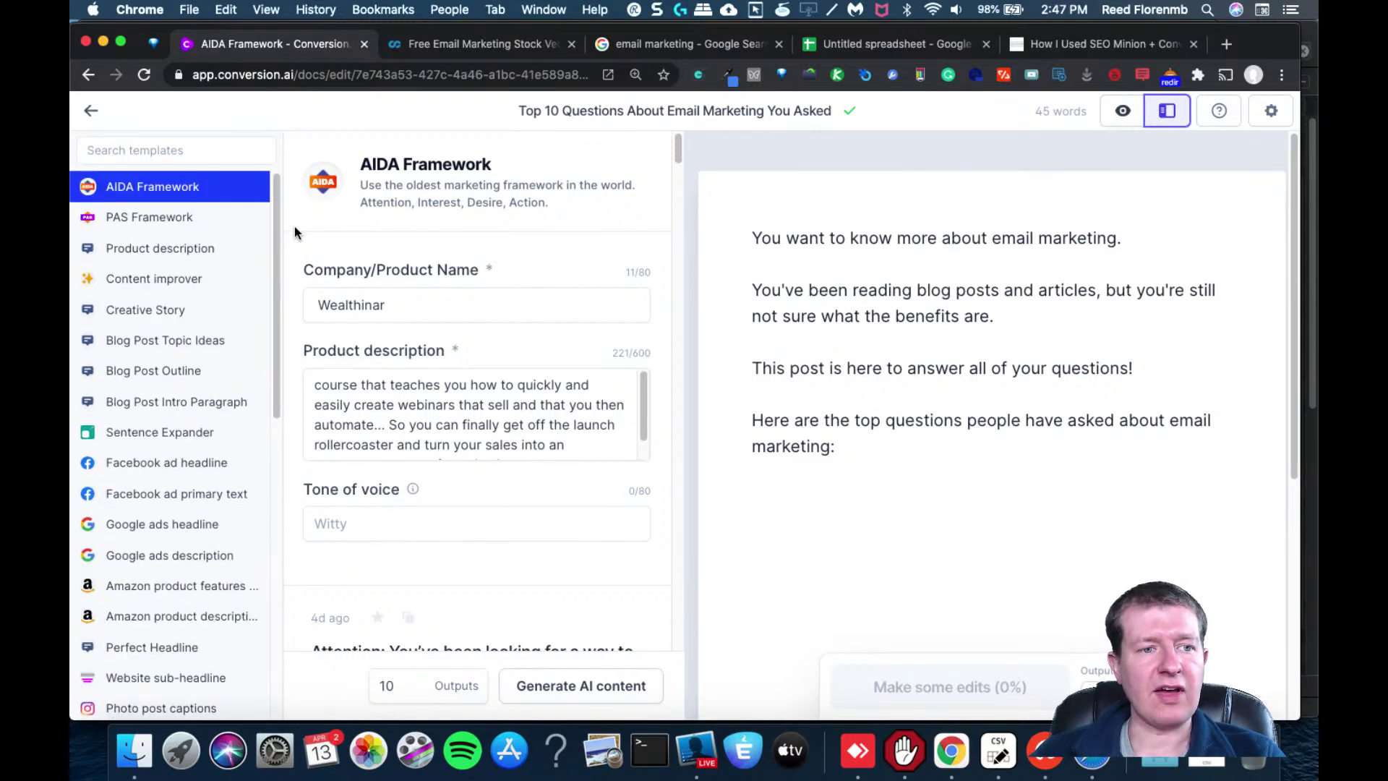
{"action": "left_click", "coordinate": [1125, 112]}
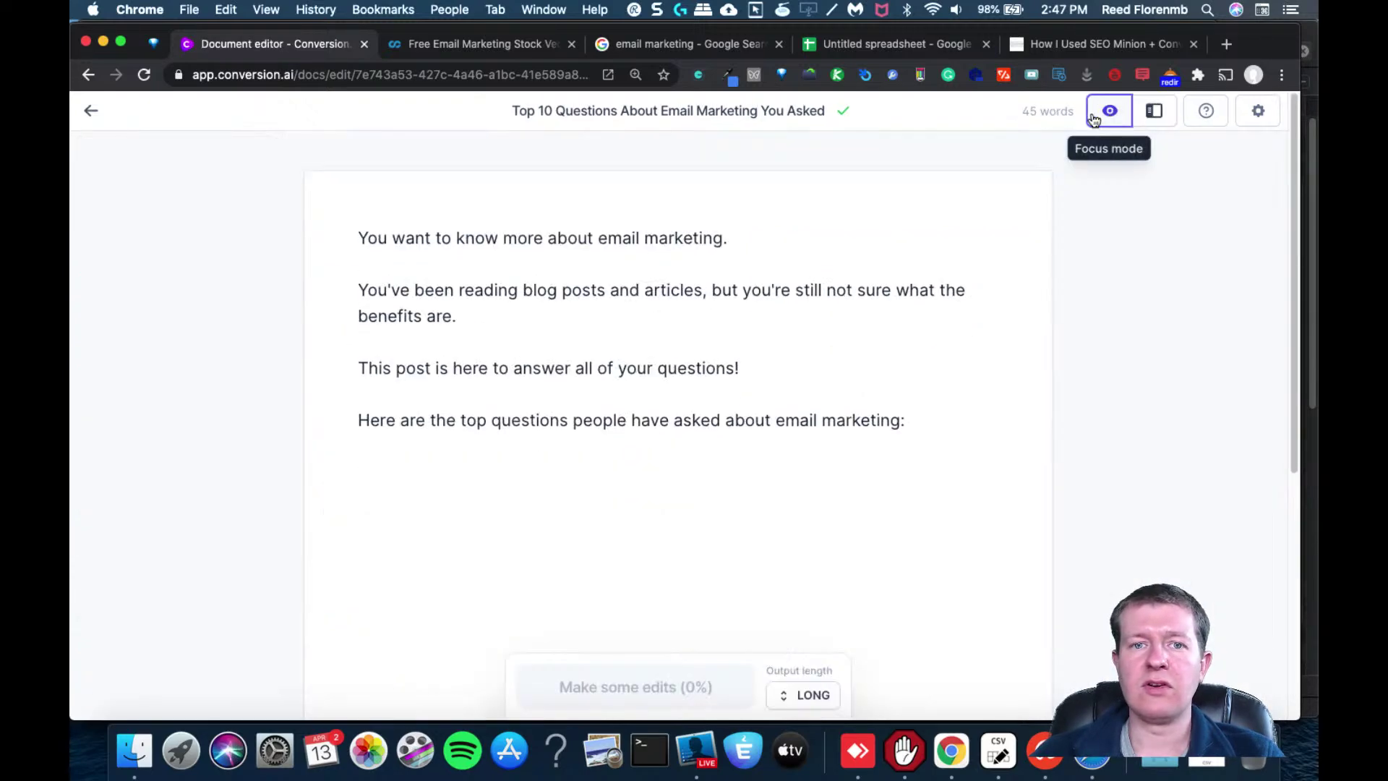
Return to the email marketing search page and check the progress of the PAA Suggestions collection
{"action": "left_click", "coordinate": [1096, 46]}
{"action": "left_click", "coordinate": [896, 45]}
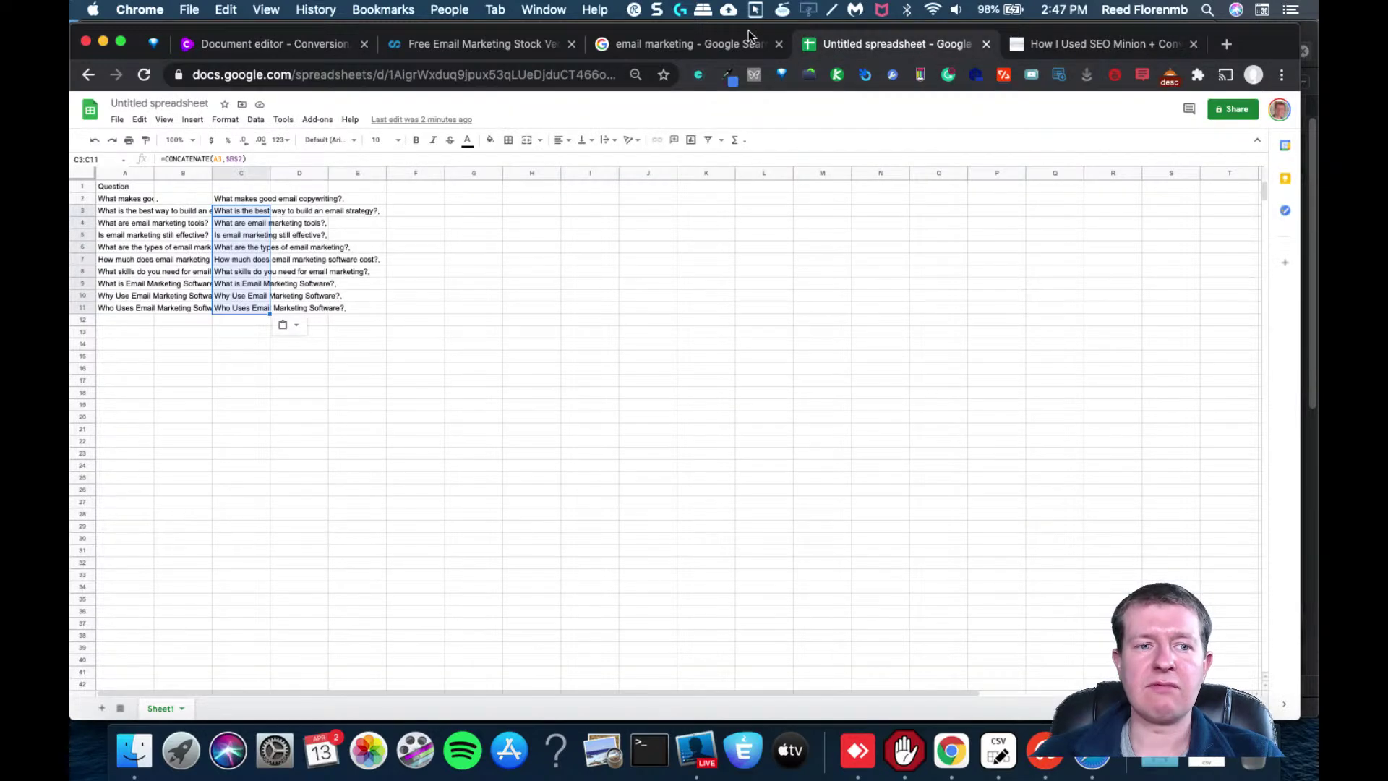
{"action": "left_click", "coordinate": [716, 44]}
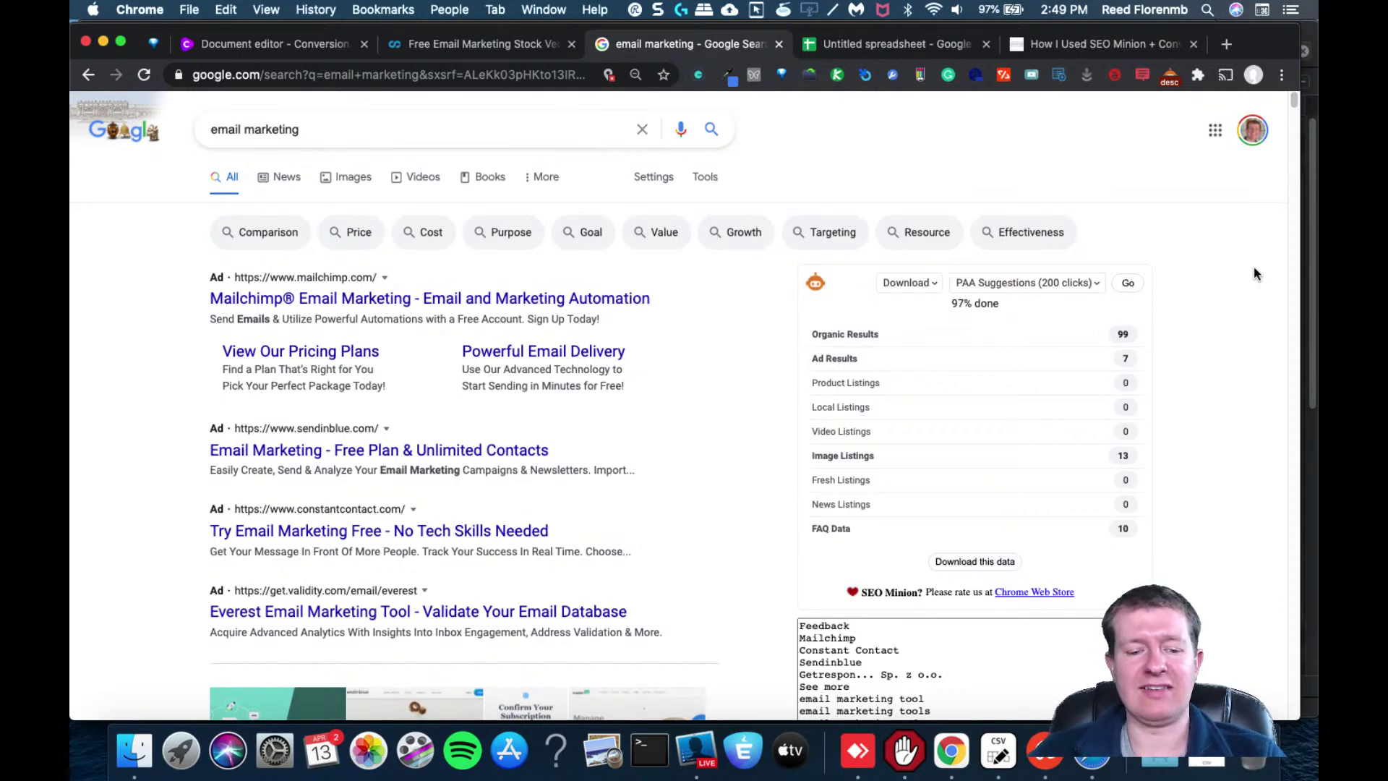
Open seominion.com in a new browser tab, view its home page and close the tab
{"action": "key", "text": "super+t"}
{"action": "type", "text": "seomi"}
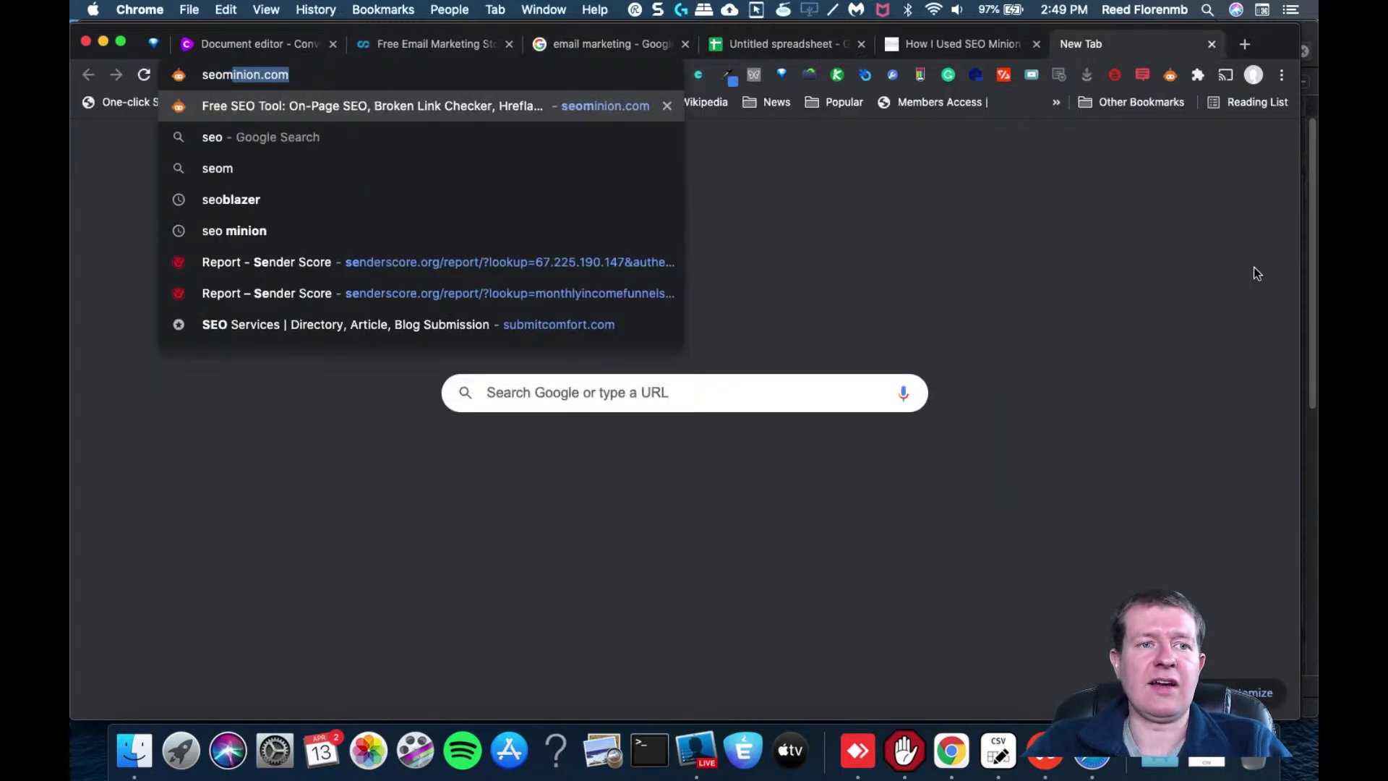
{"action": "key", "text": "Return"}
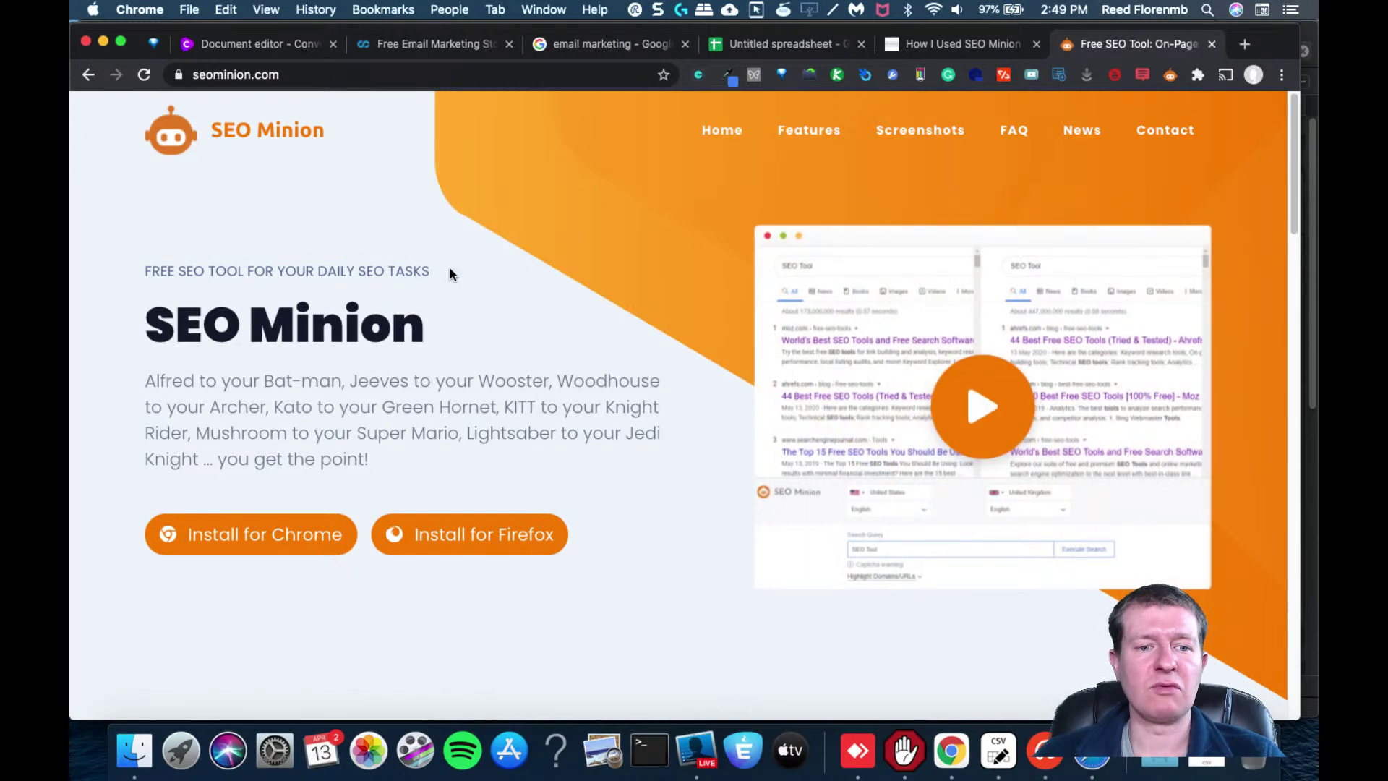
{"action": "left_click", "coordinate": [1210, 45]}
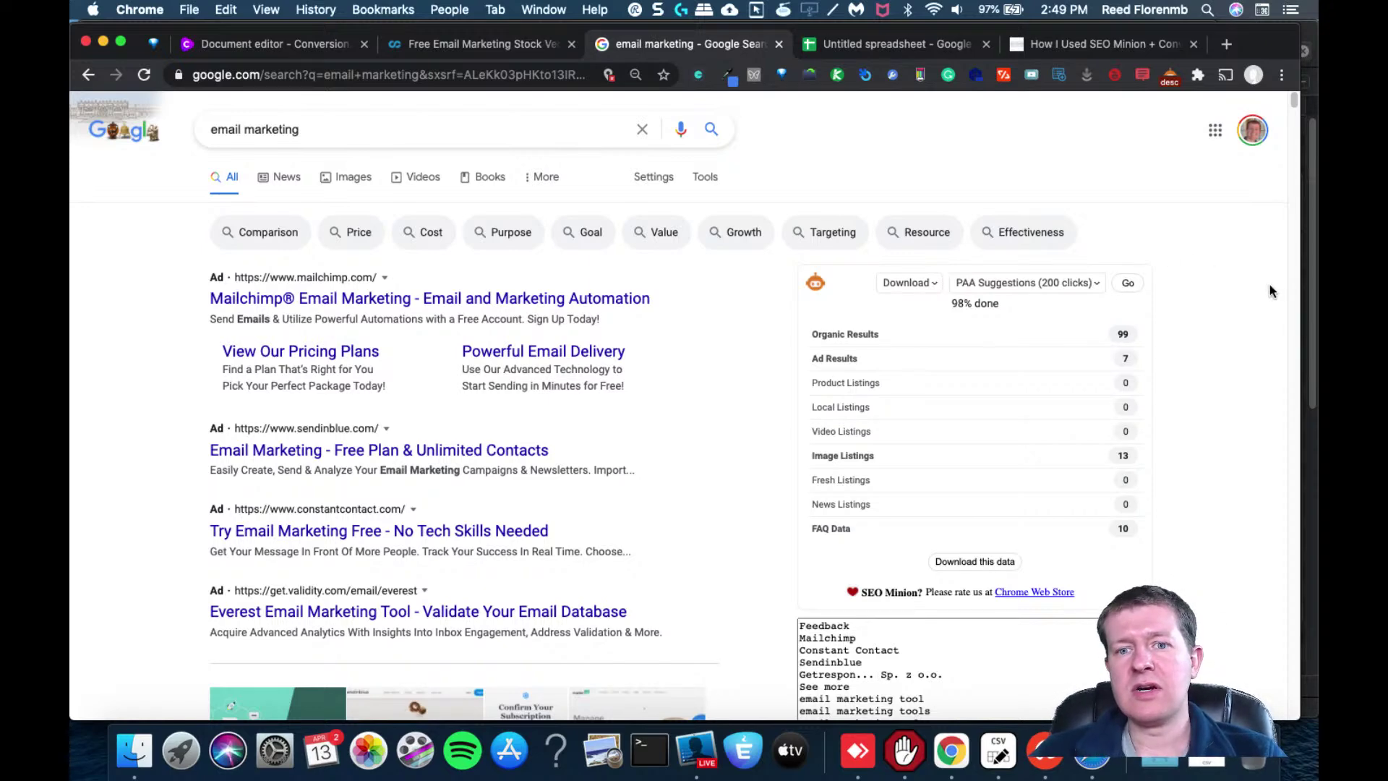
{"action": "left_click", "coordinate": [690, 755]}
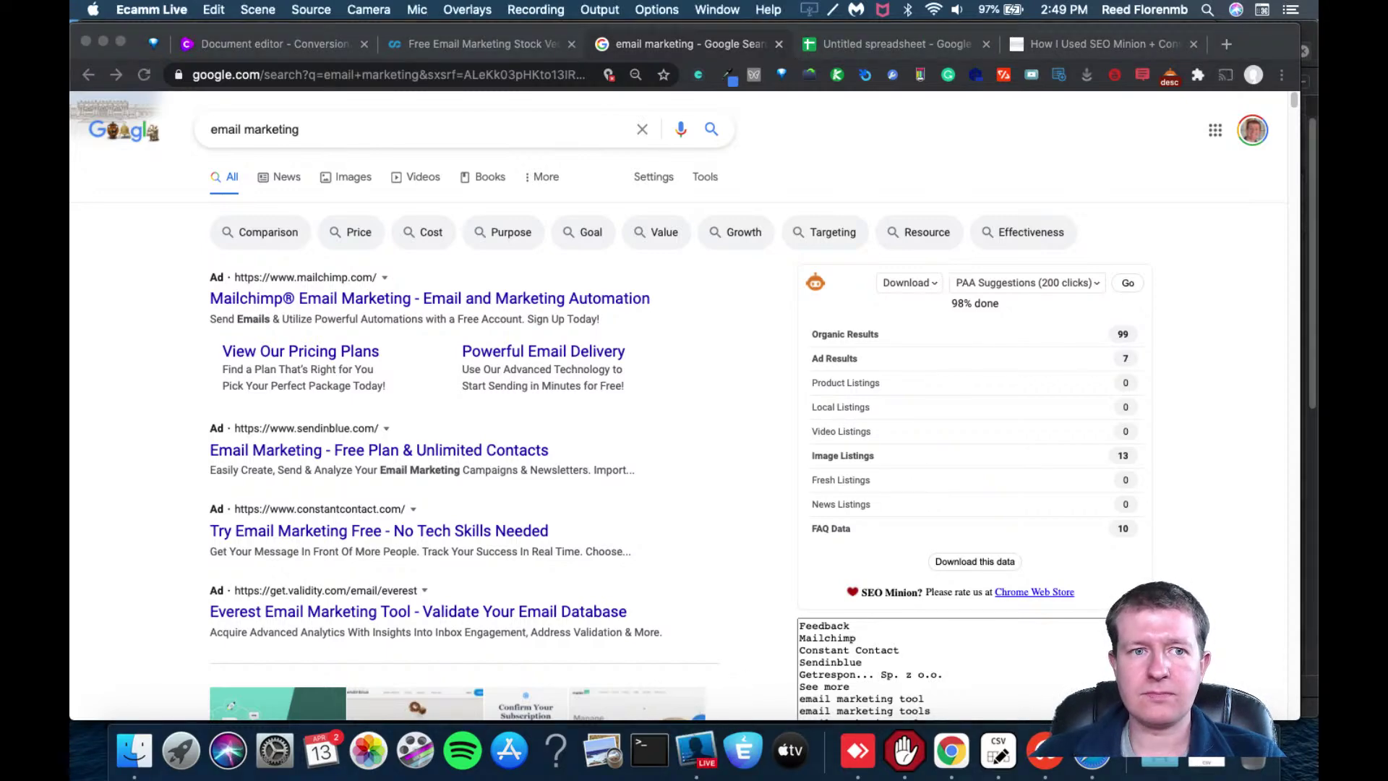
{"action": "left_click", "coordinate": [1104, 200]}
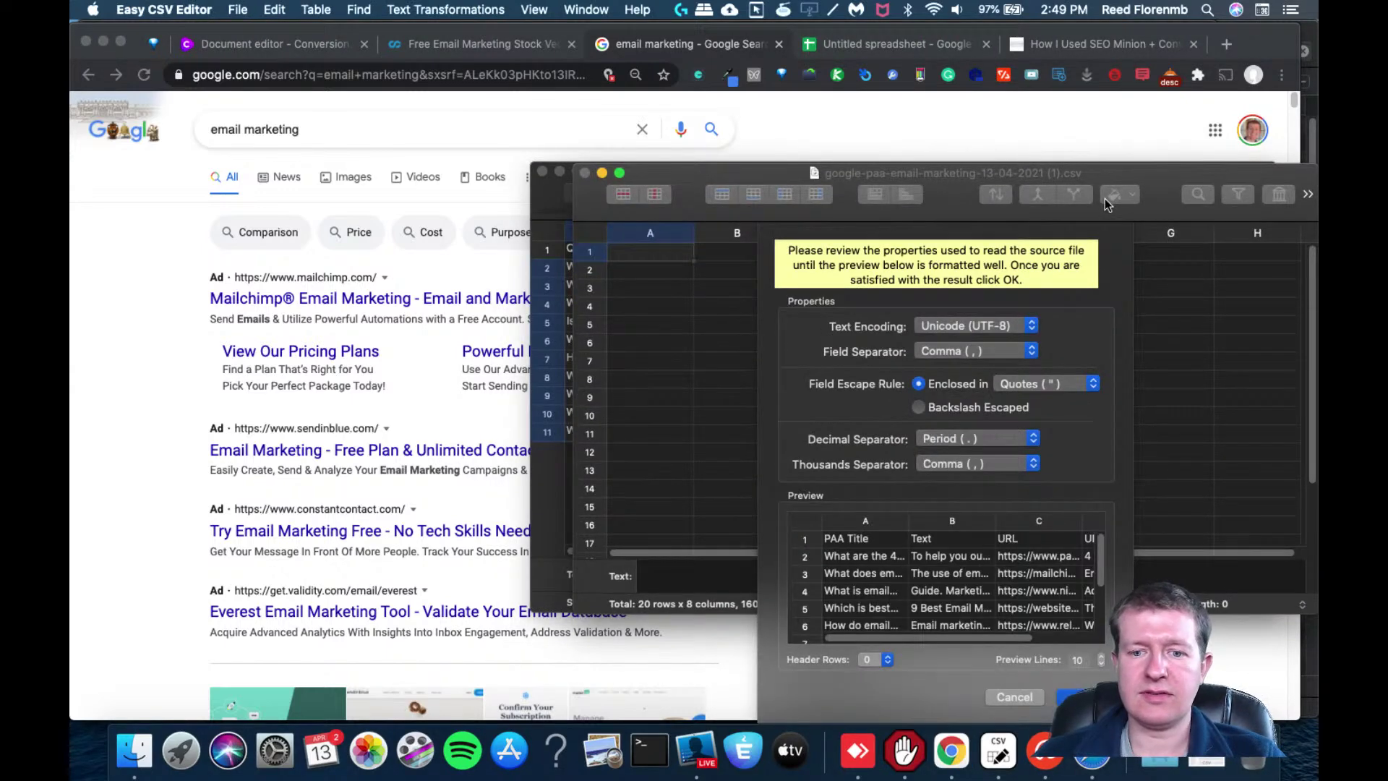
Accept the CSV import settings for google-paa-email-marketing-13-04-2021 (1).csv and look across its question, text, URL and URL title columns
{"action": "left_click", "coordinate": [1083, 697]}
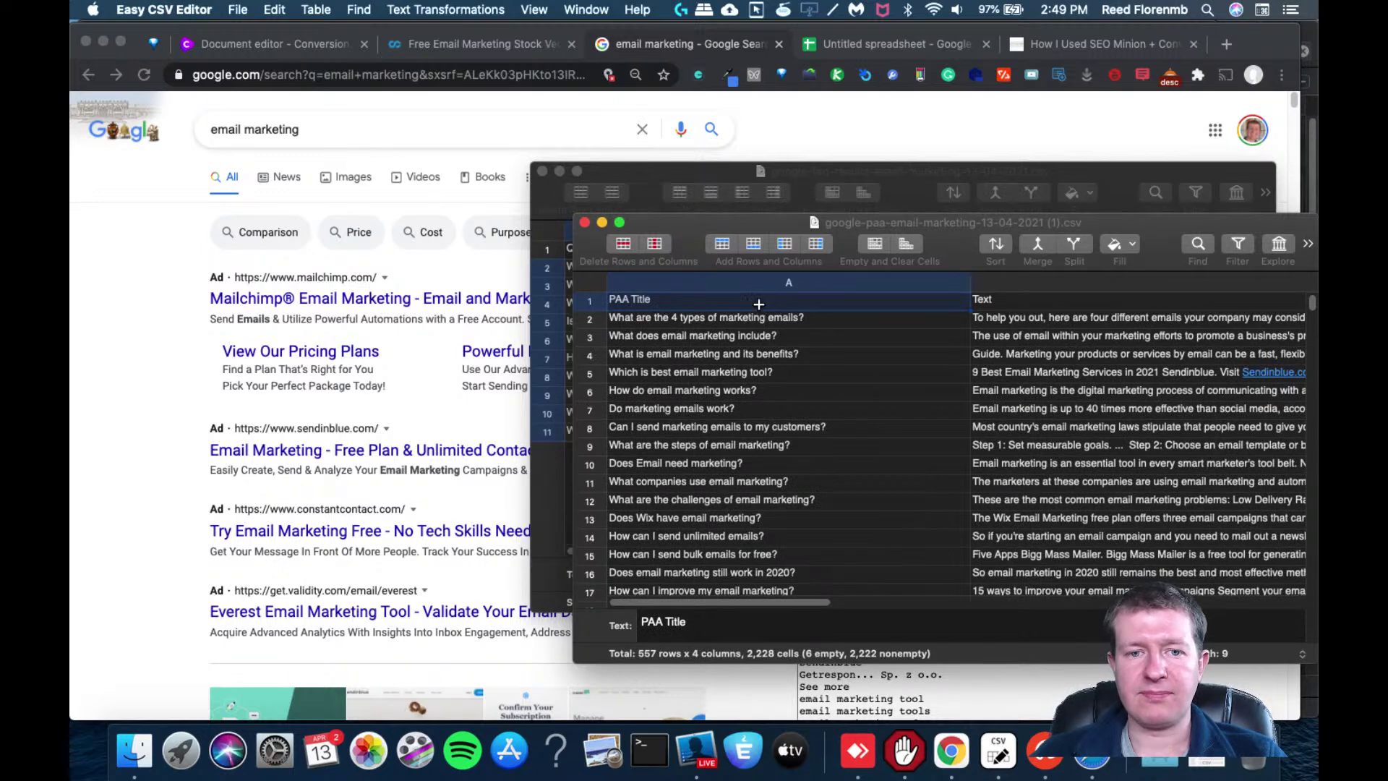
{"action": "left_click", "coordinate": [1019, 555]}
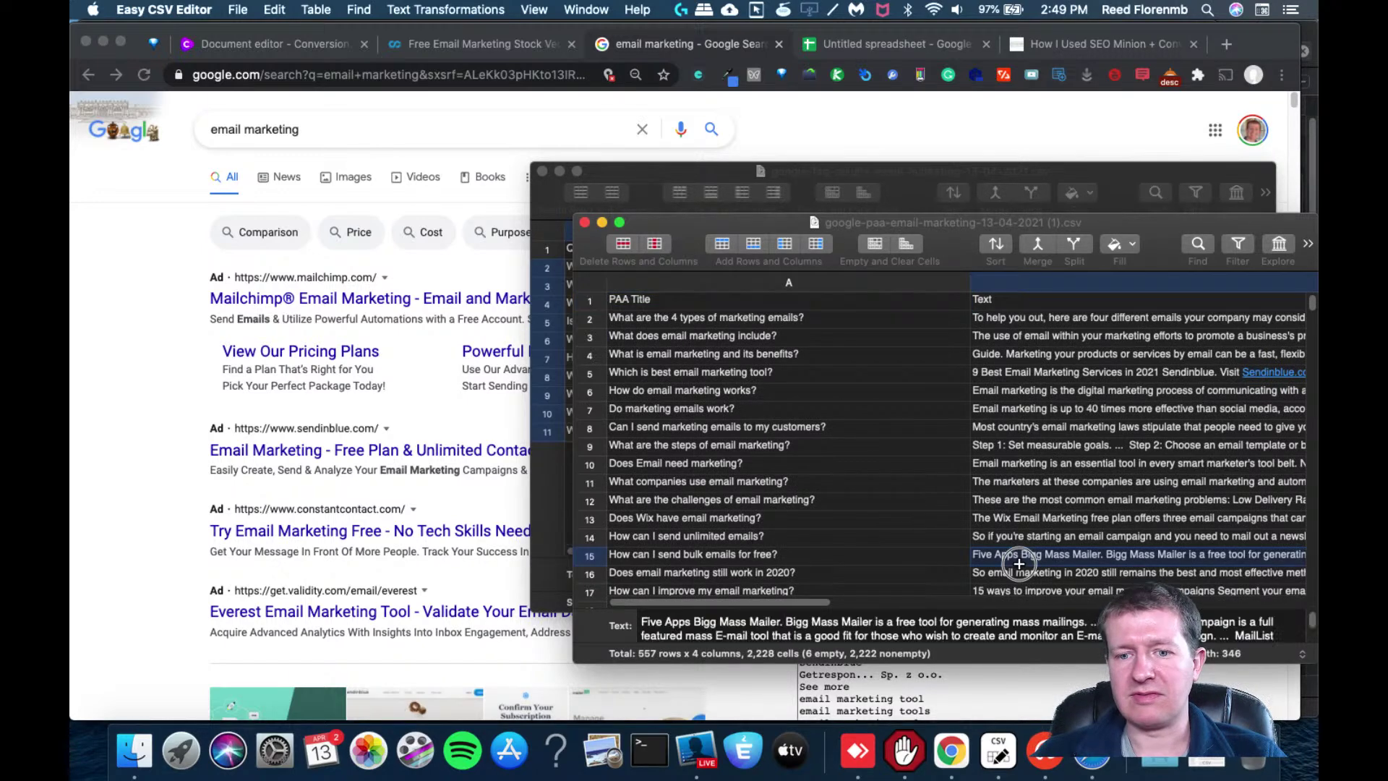
{"action": "left_click_drag", "start_coordinate": [759, 602], "coordinate": [1067, 467]}
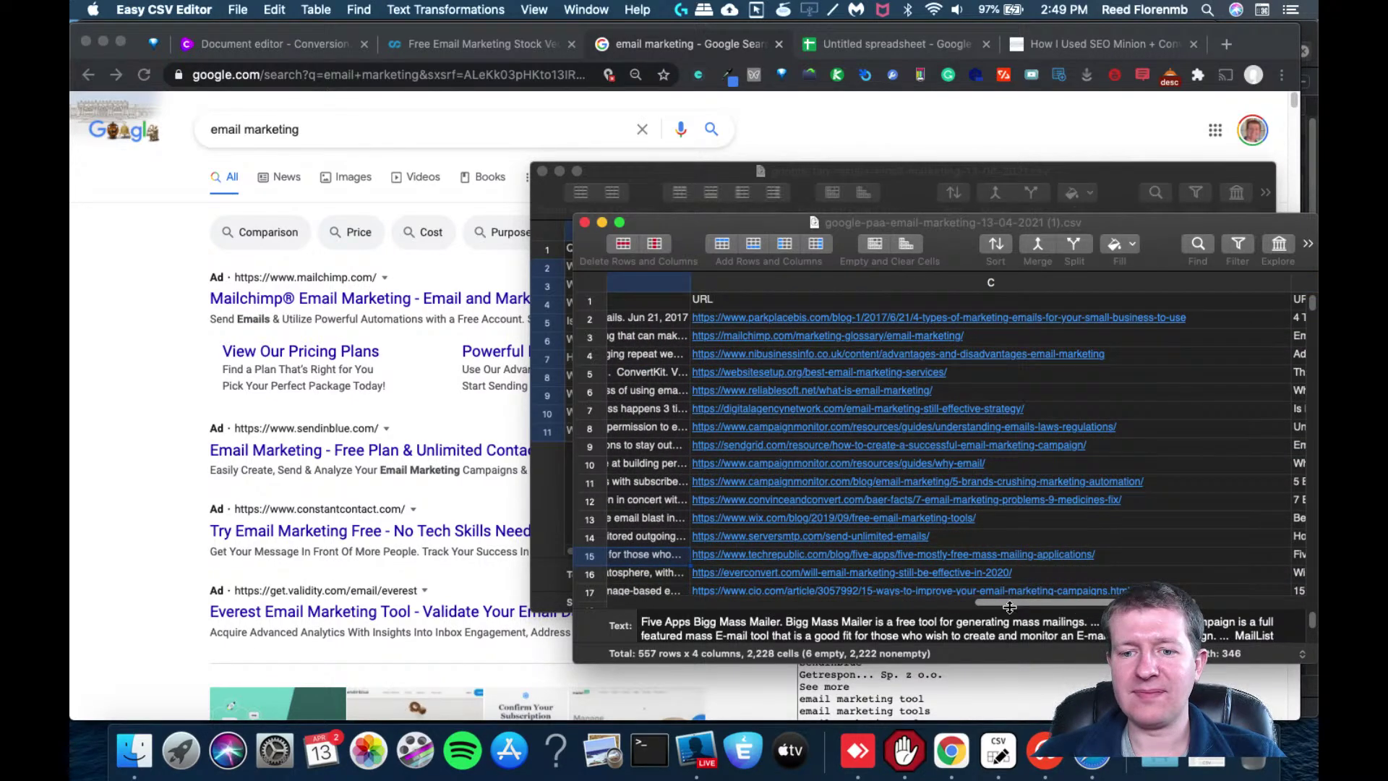
{"action": "scroll", "coordinate": [1007, 614], "scroll_direction": "down", "scroll_amount": 1}
{"action": "scroll", "coordinate": [1006, 602], "scroll_direction": "right", "scroll_amount": 10}
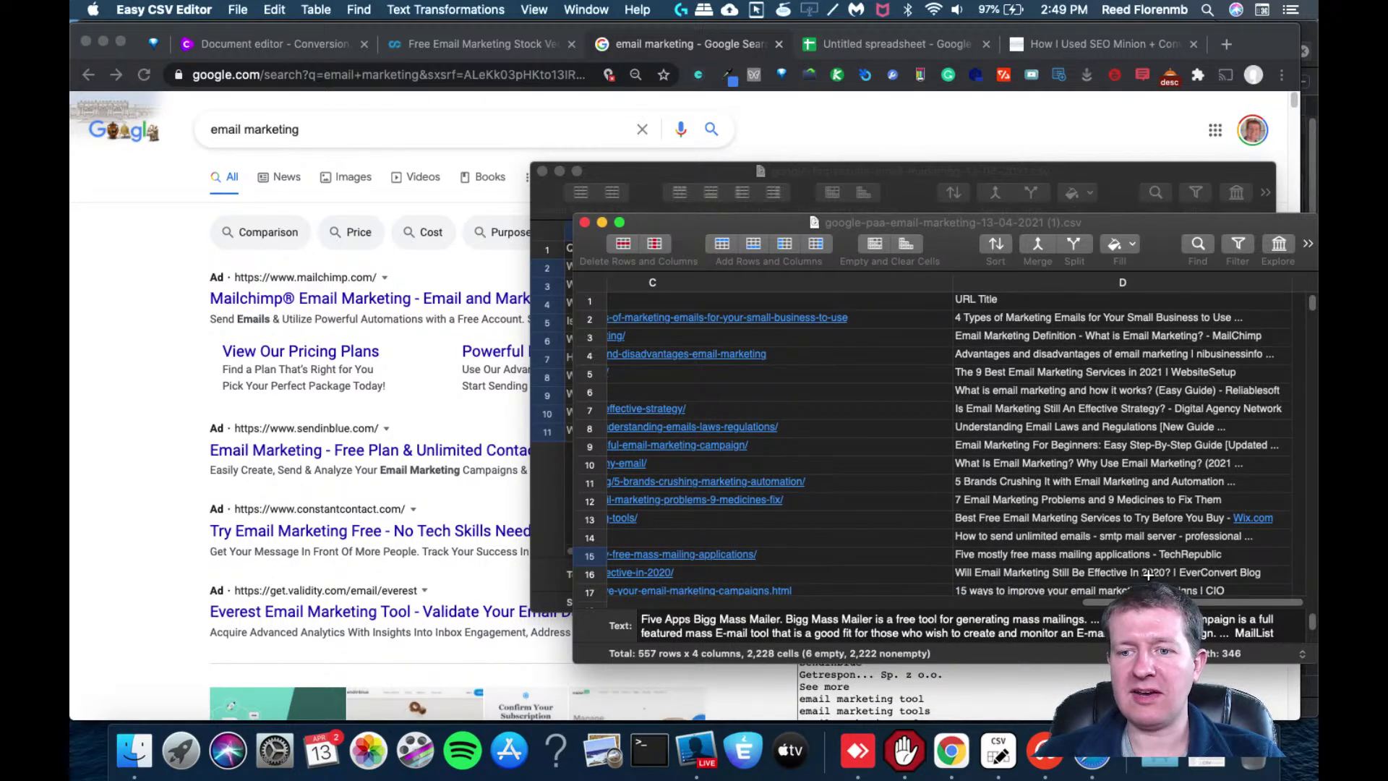
{"action": "scroll", "coordinate": [853, 569], "scroll_direction": "left", "scroll_amount": 10}
{"action": "scroll", "coordinate": [852, 570], "scroll_direction": "left", "scroll_amount": 8}
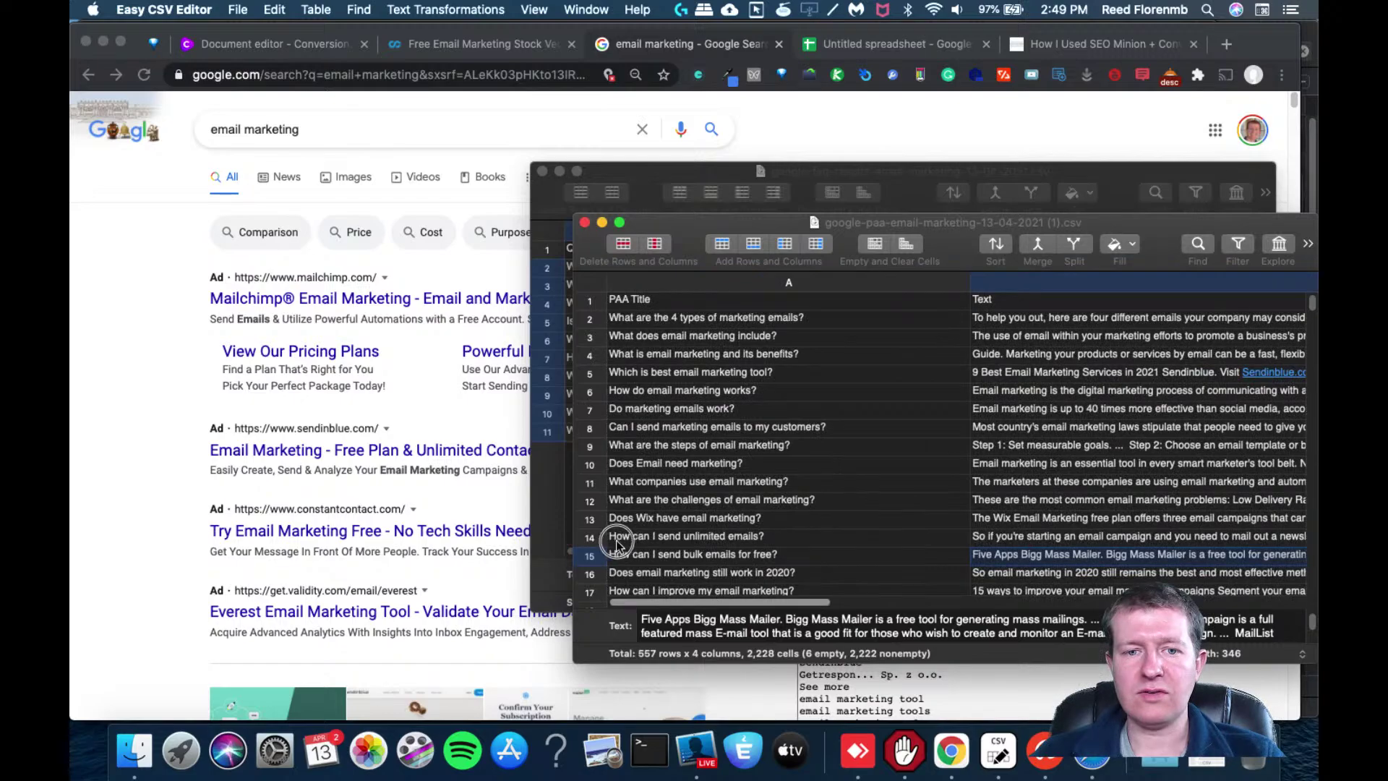
Copy all questions below the PAA Title header in the CSV and paste them into the Google Sheets spreadsheet from cell A12
{"action": "left_click_drag", "start_coordinate": [633, 317], "coordinate": [644, 573]}
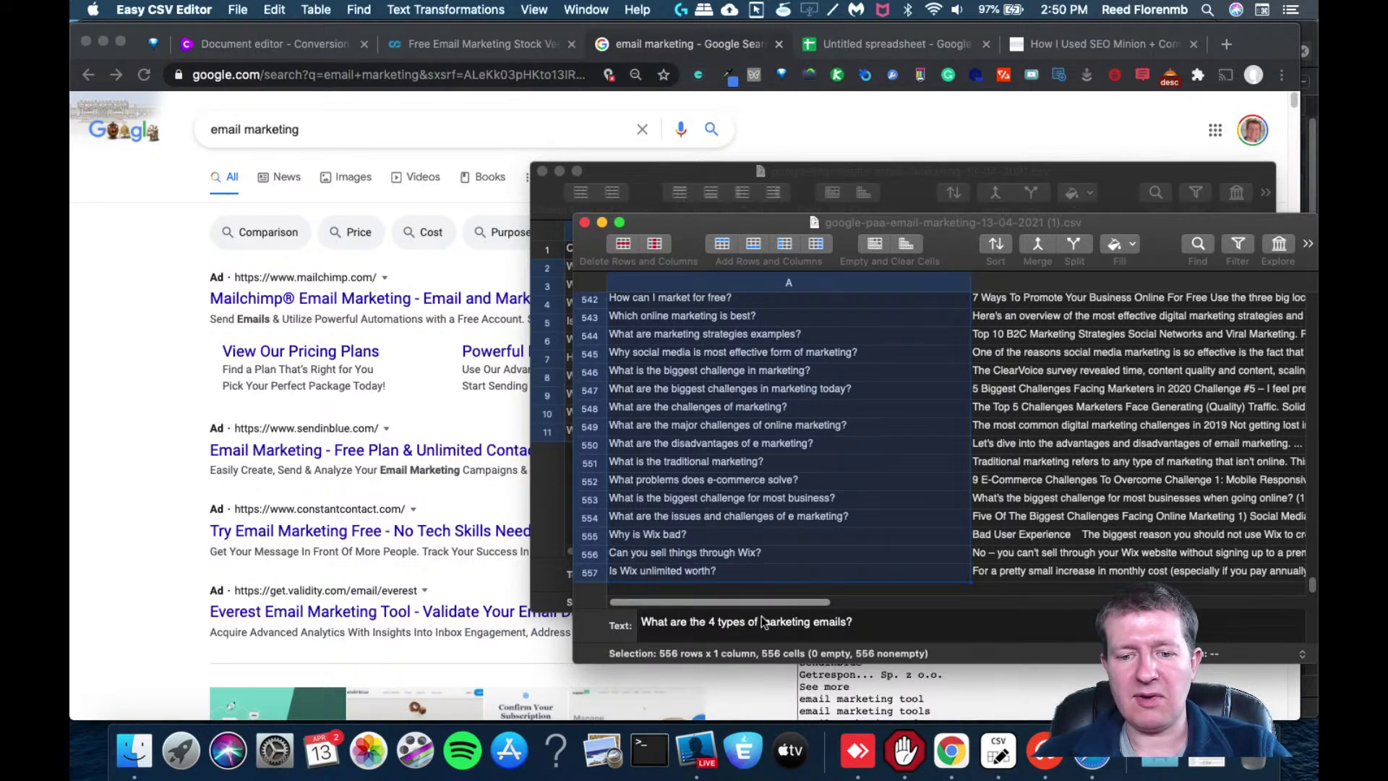
{"action": "left_click", "coordinate": [883, 49]}
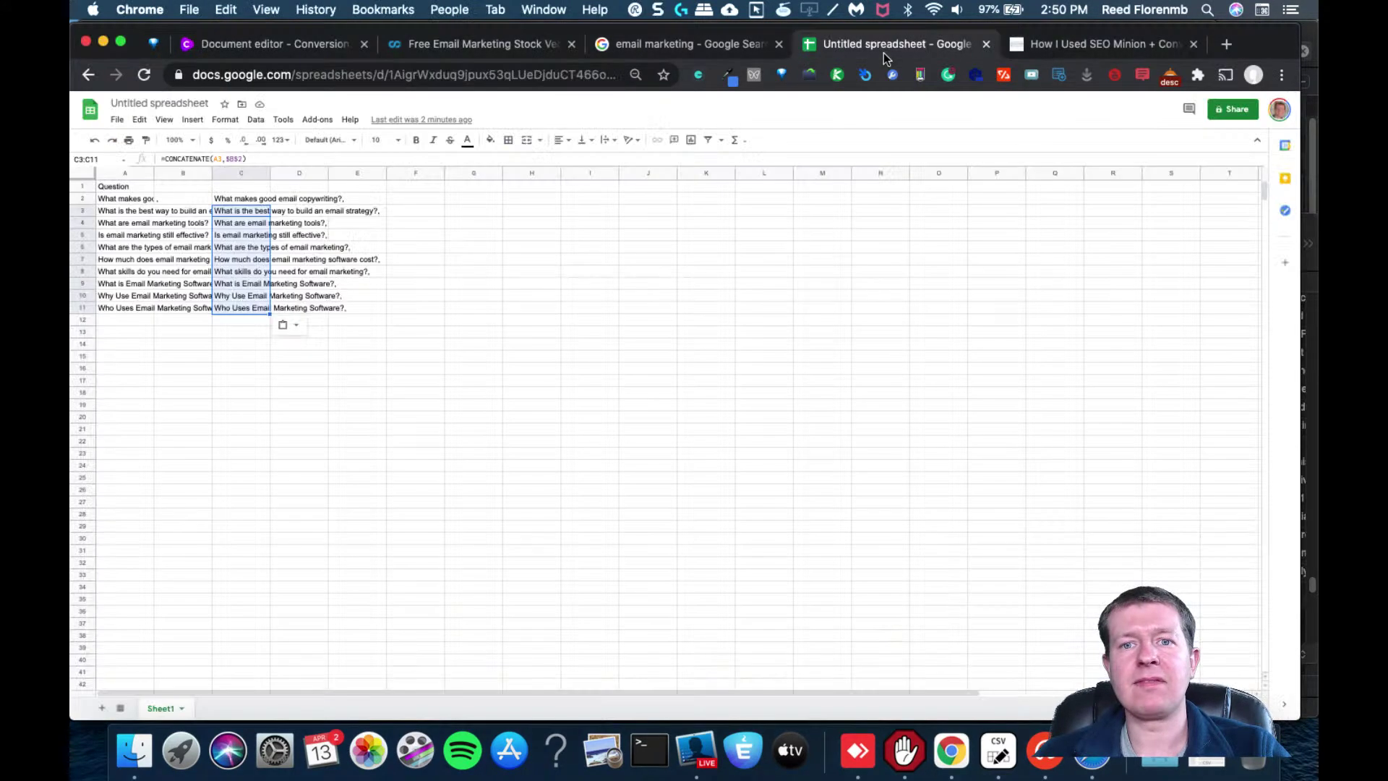
{"action": "left_click", "coordinate": [117, 322]}
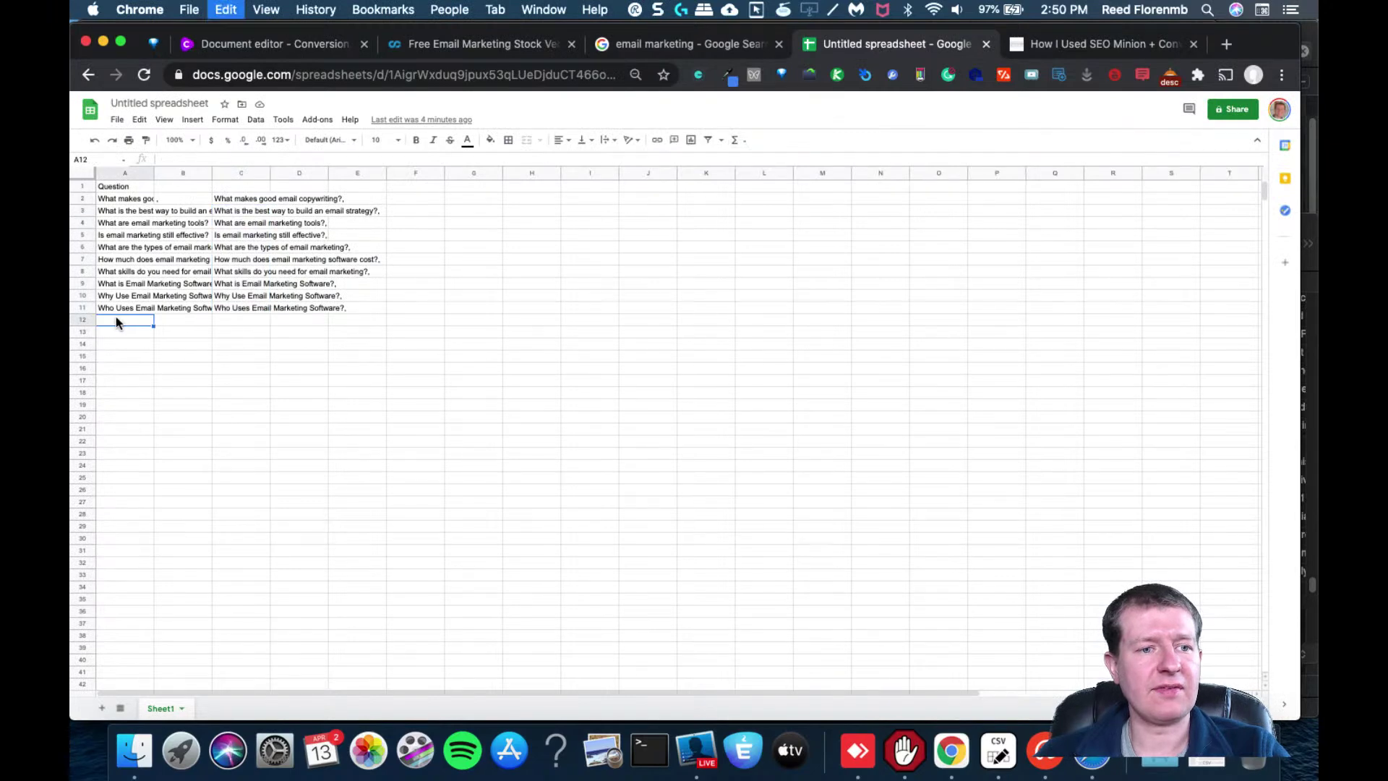
{"action": "key", "text": "super+v"}
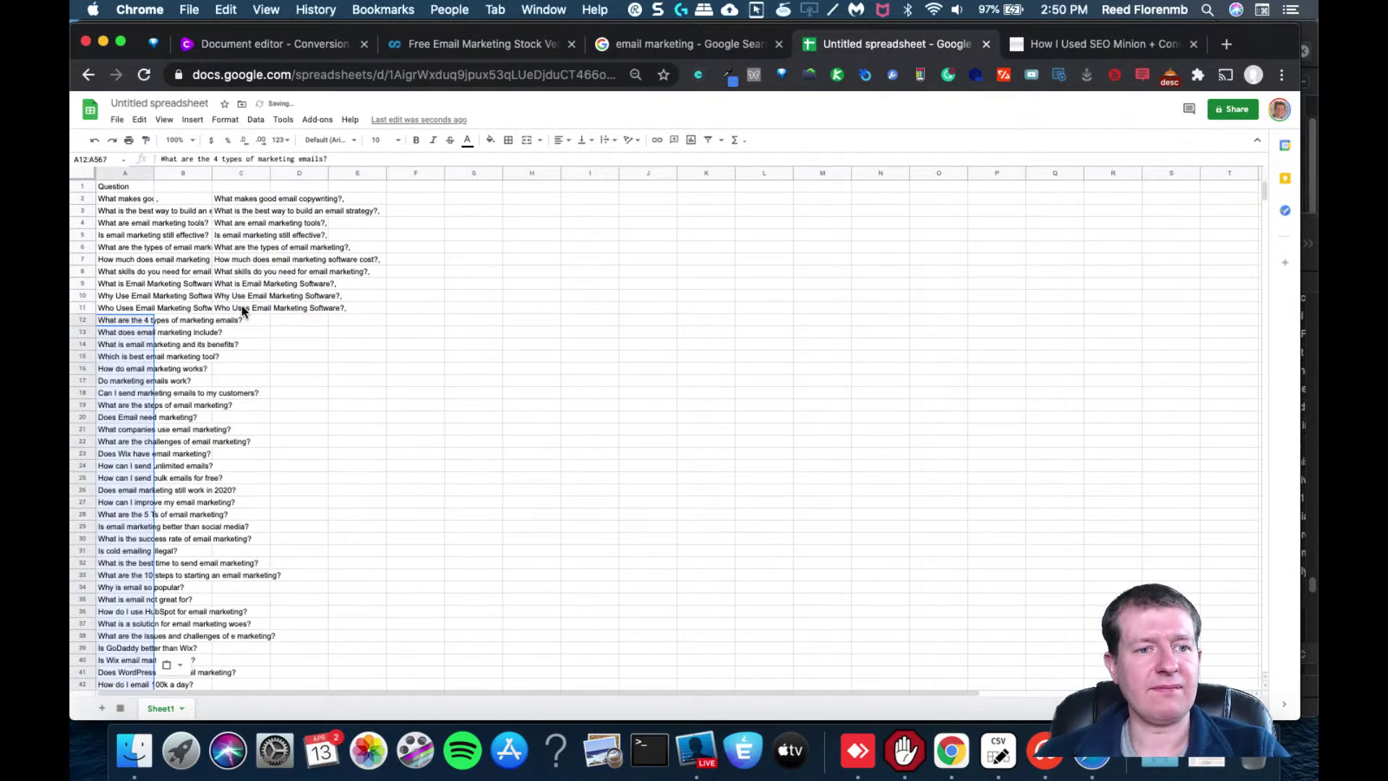
Copy the CONCATENATE formula from C11 down through C567 and return to the start of the sheet
{"action": "left_click", "coordinate": [241, 307]}
{"action": "key", "text": "super+c"}
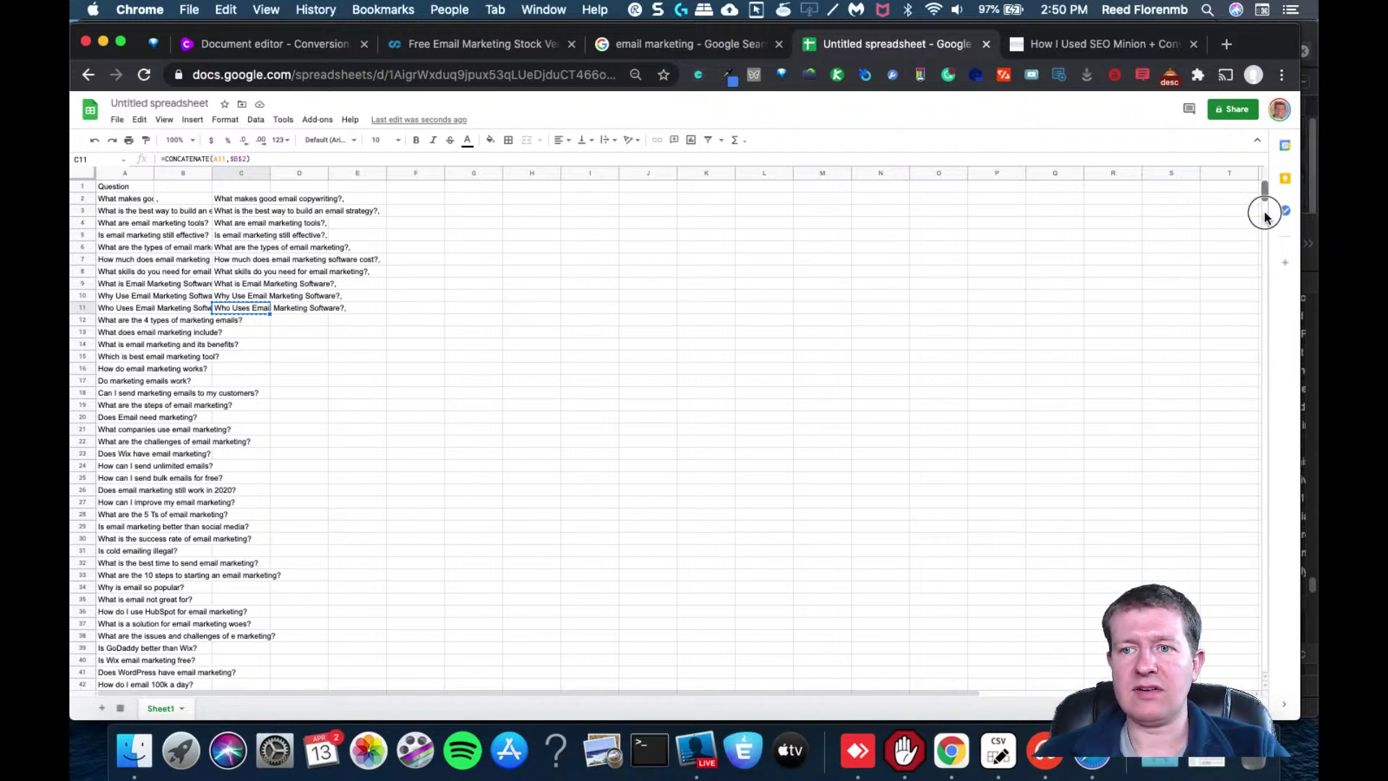
{"action": "scroll", "coordinate": [1232, 551], "scroll_direction": "down", "scroll_amount": 20}
{"action": "scroll", "coordinate": [1235, 506], "scroll_direction": "up", "scroll_amount": 10}
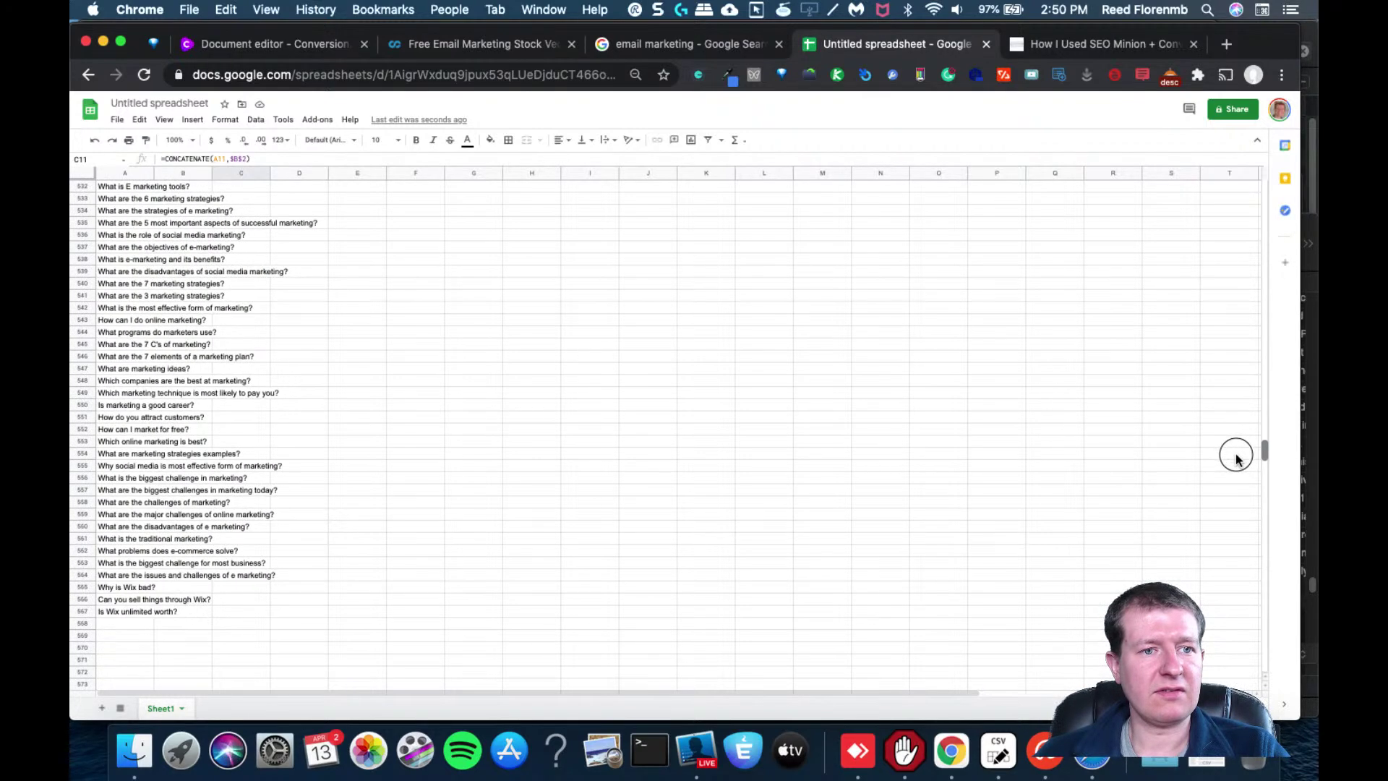
{"action": "left_click", "coordinate": [239, 613], "text": "shift"}
{"action": "key", "text": "super+v"}
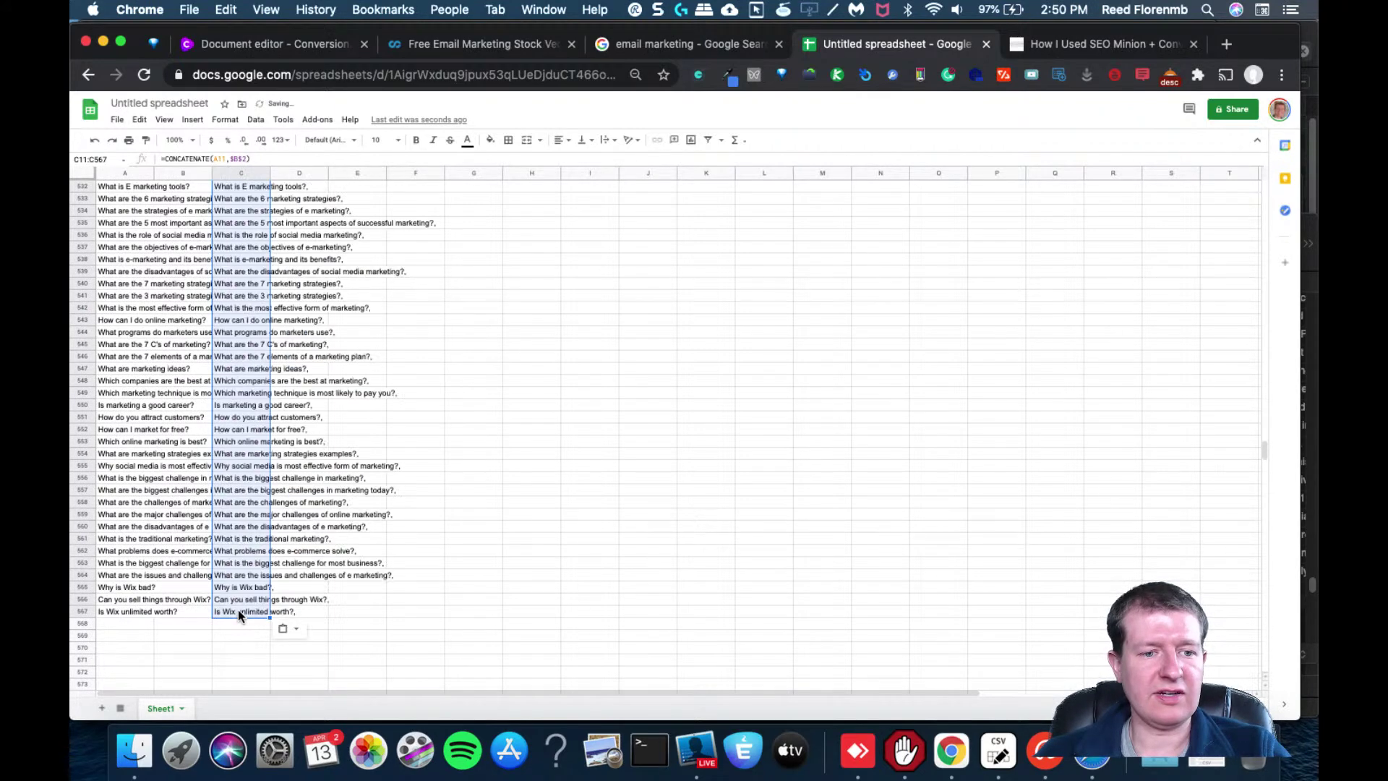
{"action": "key", "text": "super+Home"}
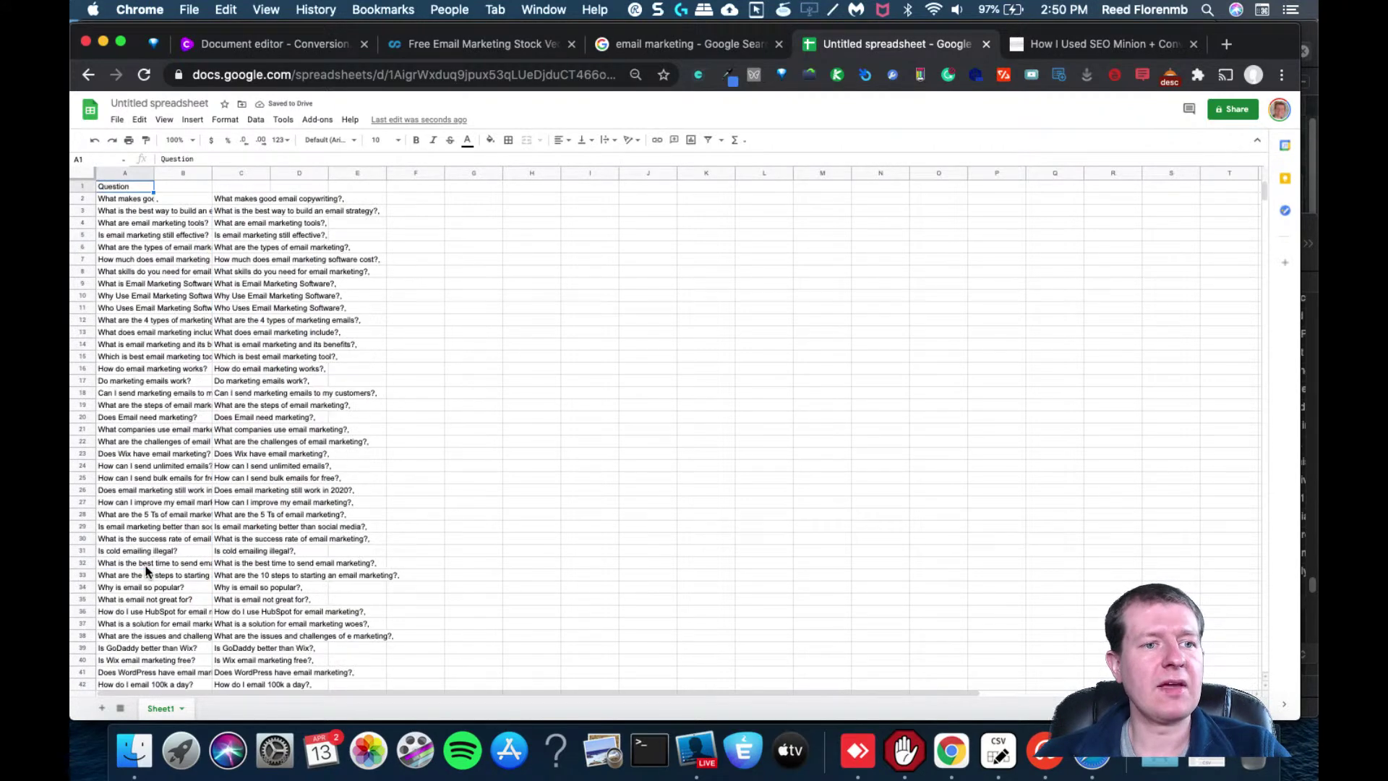
Enter the header Comma in cell C1
{"action": "left_click", "coordinate": [221, 186]}
{"action": "type", "text": "Concatenate"}
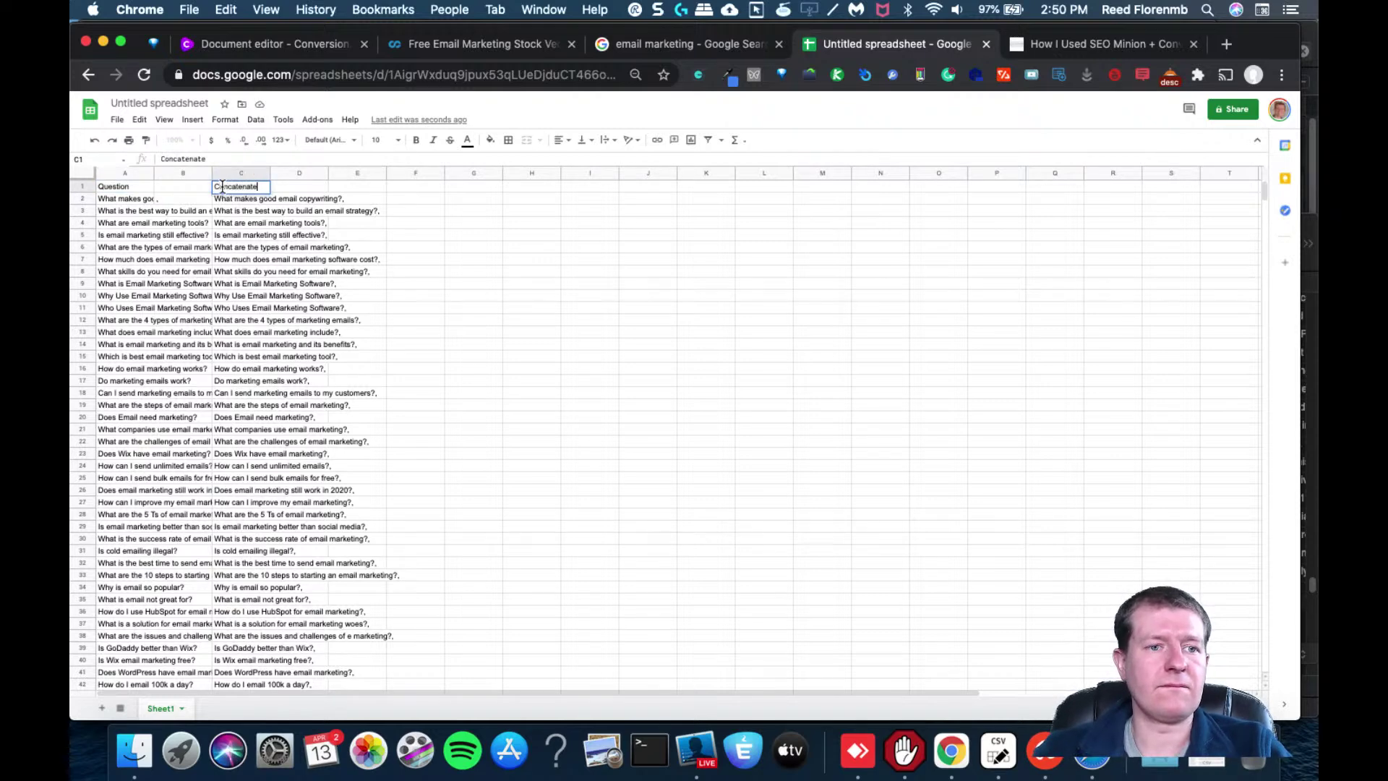
{"action": "type", "text": "dComma"}
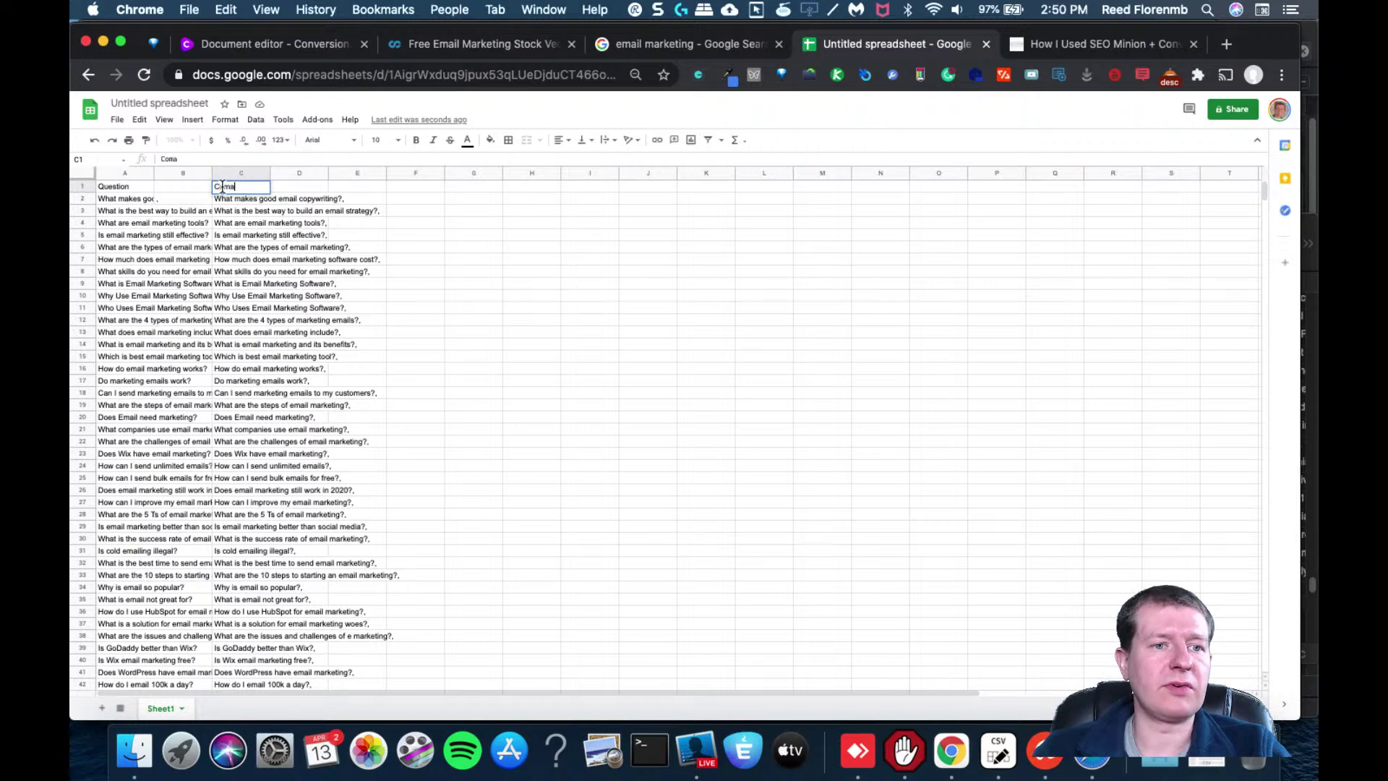
{"action": "key", "text": "Return"}
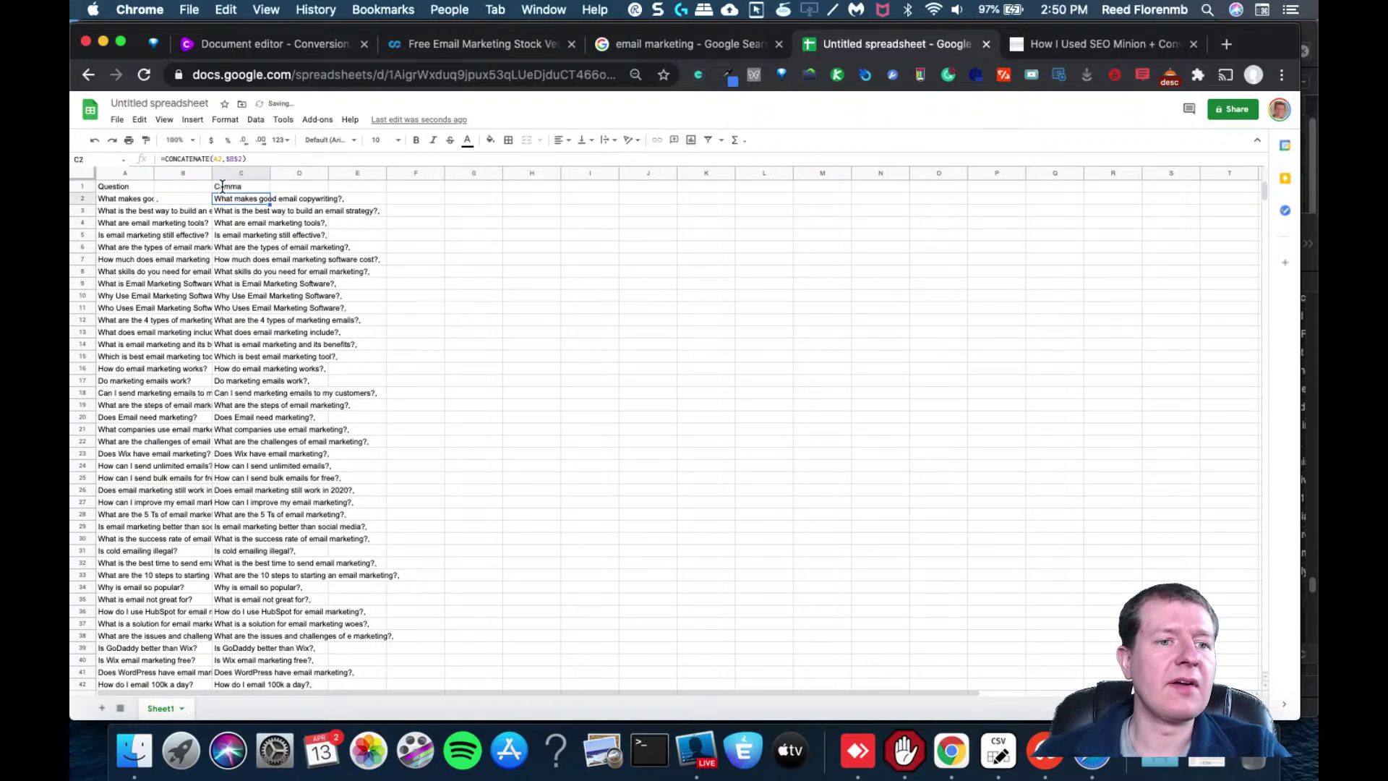
Create a filter on the header row
{"action": "left_click", "coordinate": [83, 186]}
{"action": "left_click", "coordinate": [256, 120]}
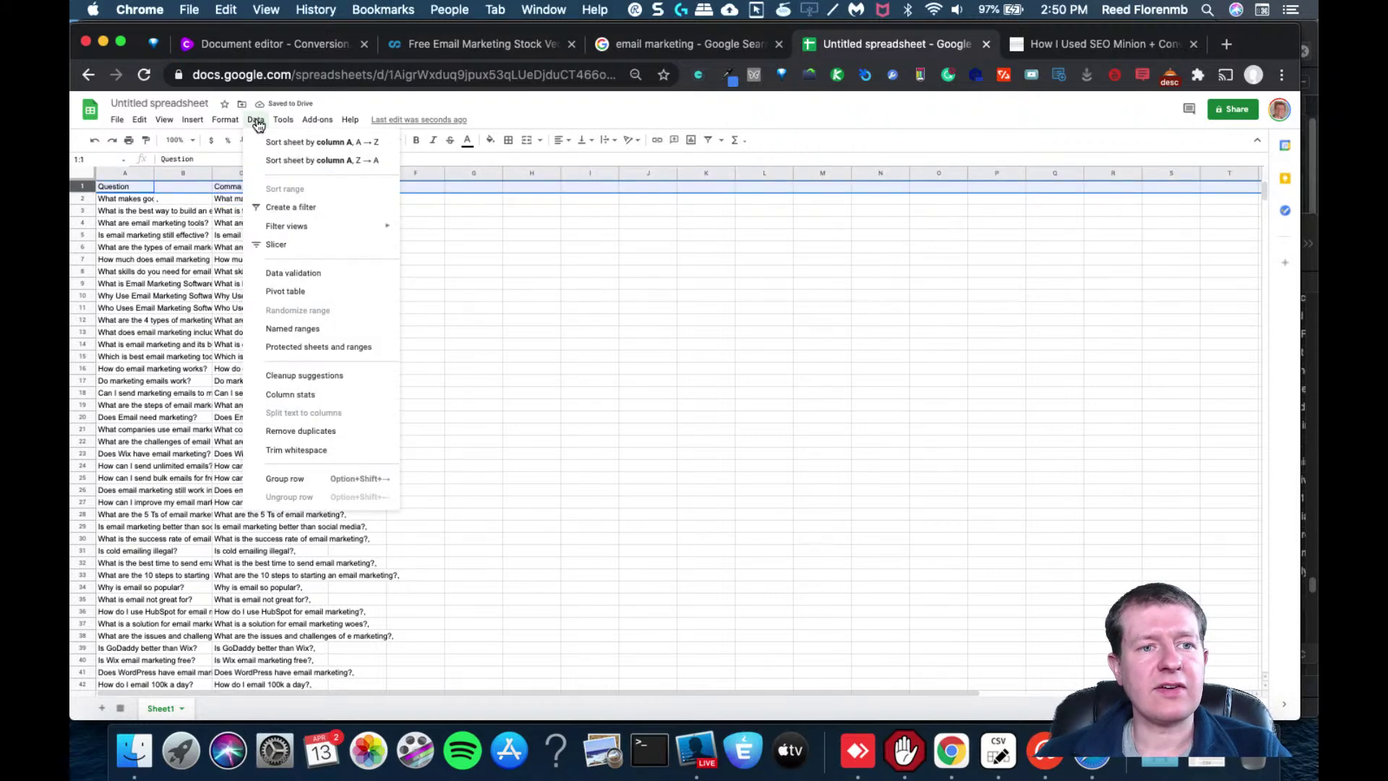
{"action": "left_click", "coordinate": [277, 208]}
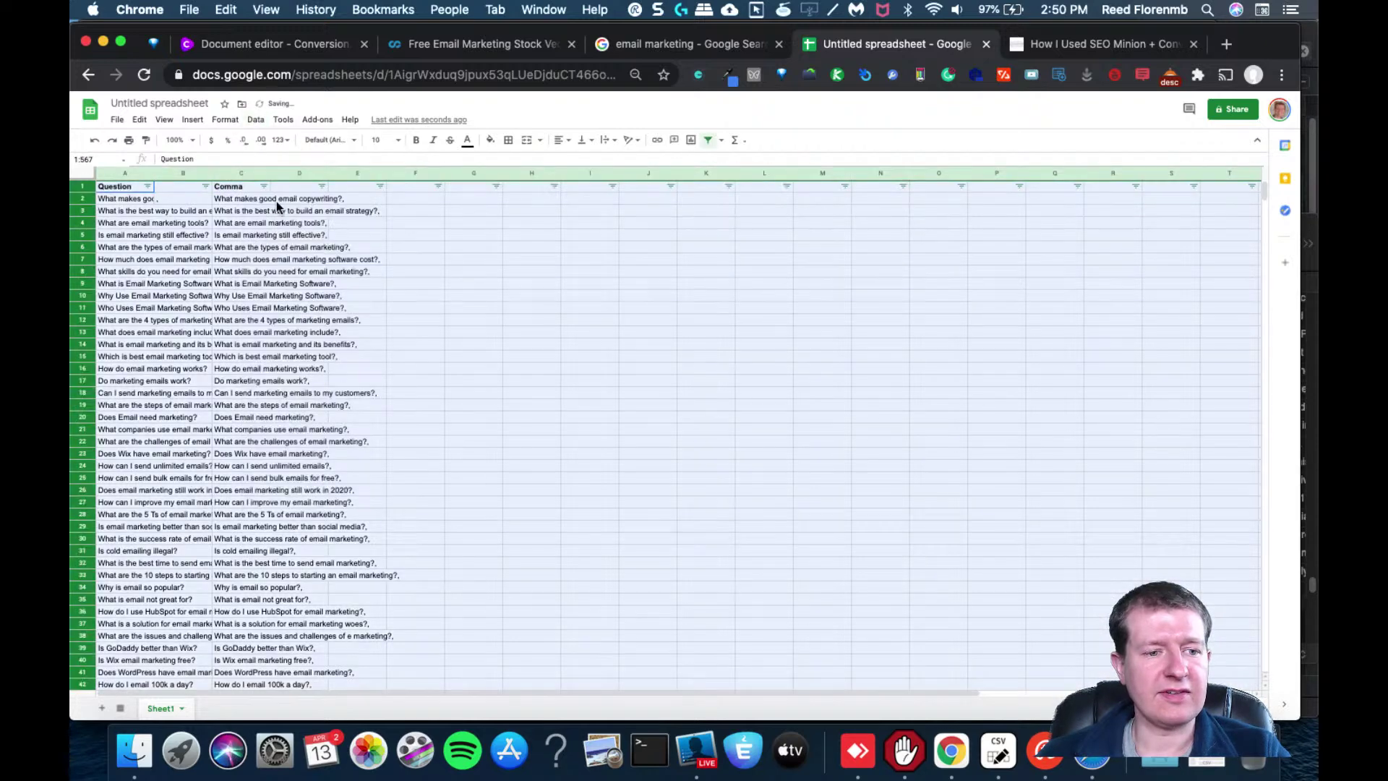
Filter the Question column by the condition Text contains "email marketing"
{"action": "left_click", "coordinate": [146, 186]}
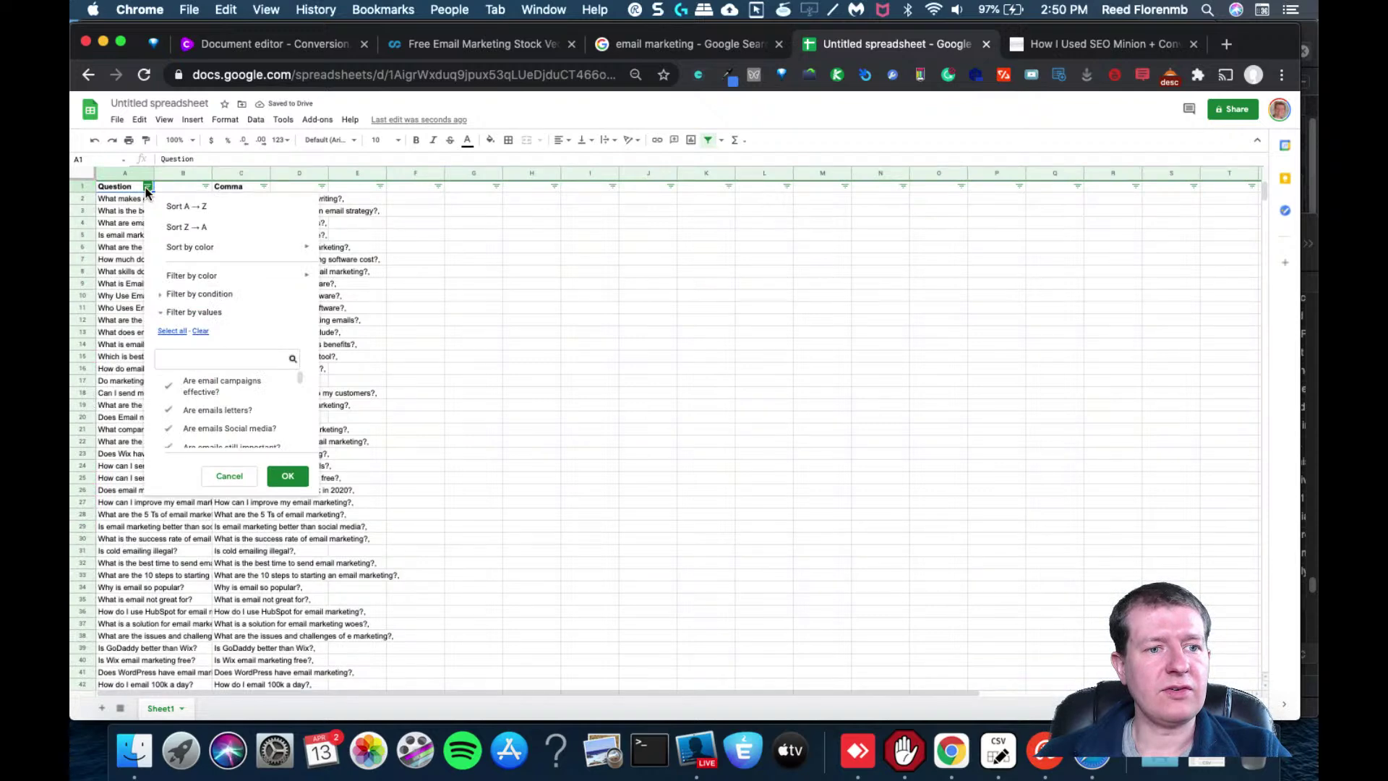
{"action": "left_click", "coordinate": [179, 293]}
{"action": "left_click", "coordinate": [175, 315]}
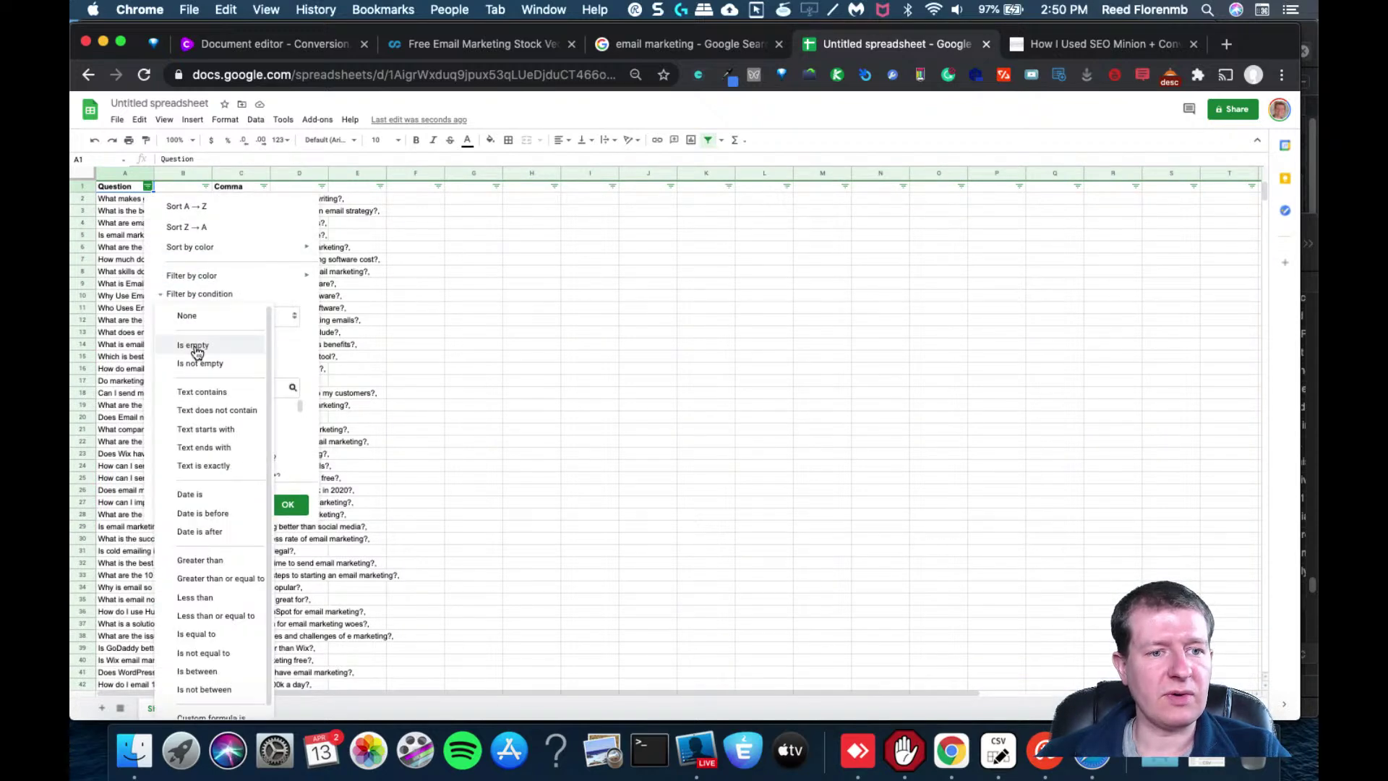
{"action": "left_click", "coordinate": [201, 392]}
{"action": "left_click", "coordinate": [198, 347]}
{"action": "type", "text": "email marketing"}
{"action": "left_click", "coordinate": [295, 536]}
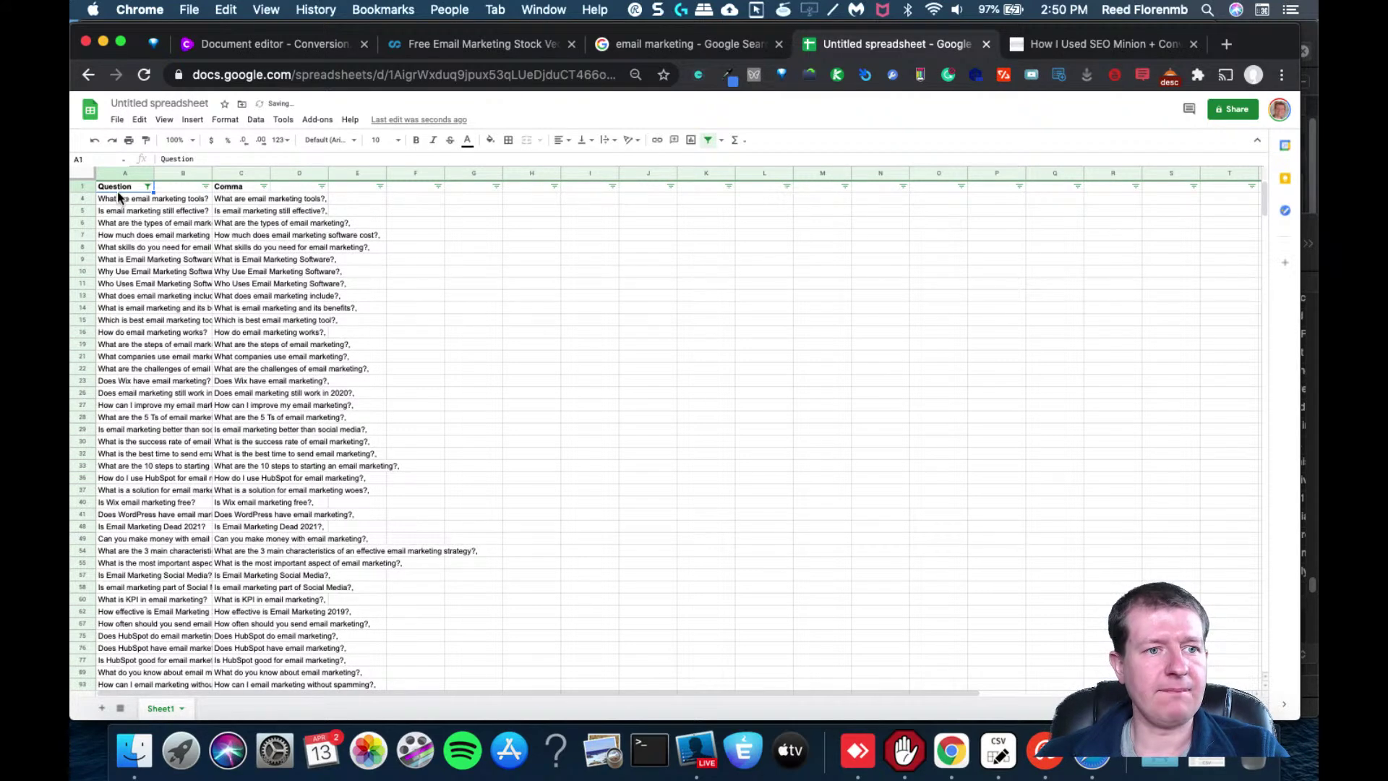
Sort the sheet by column A from A to Z
{"action": "left_click", "coordinate": [228, 120]}
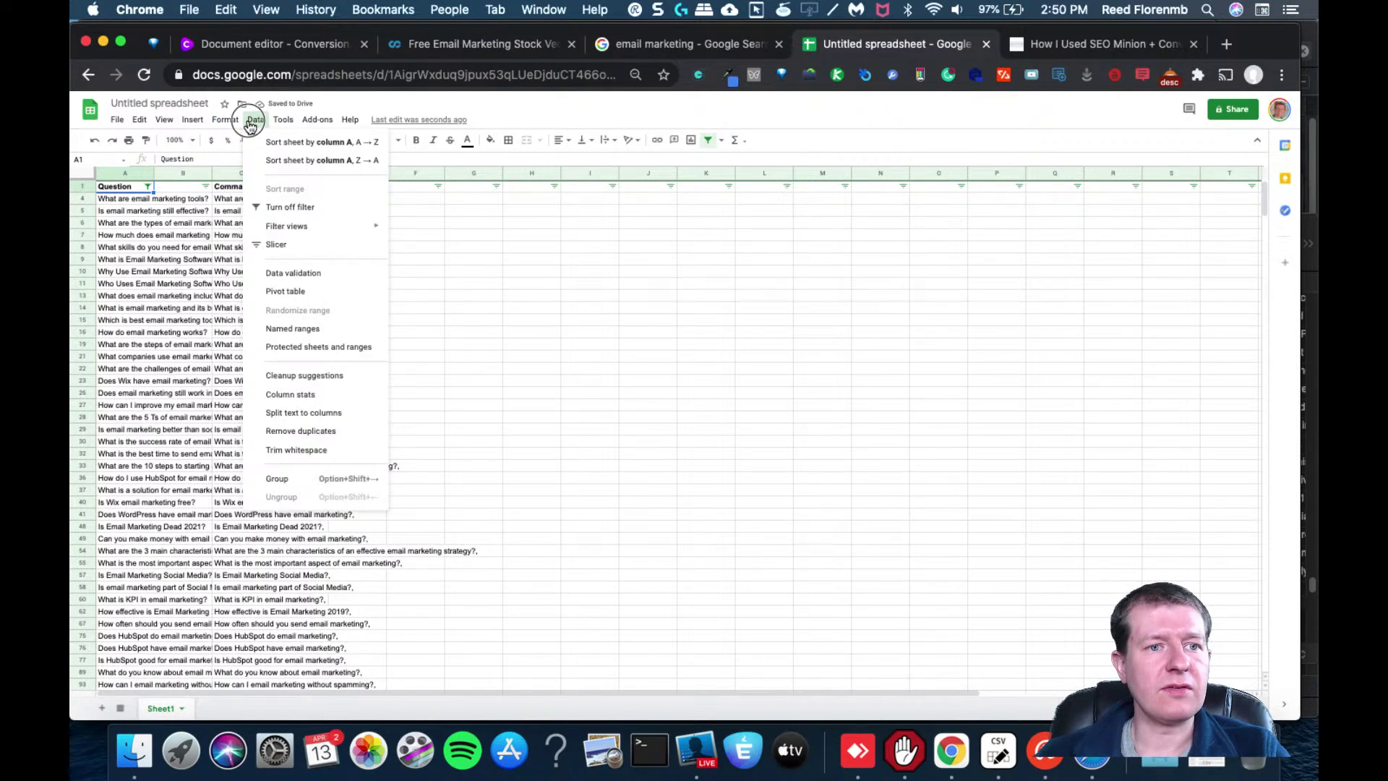
{"action": "left_click", "coordinate": [283, 120]}
{"action": "mouse_move", "coordinate": [256, 121]}
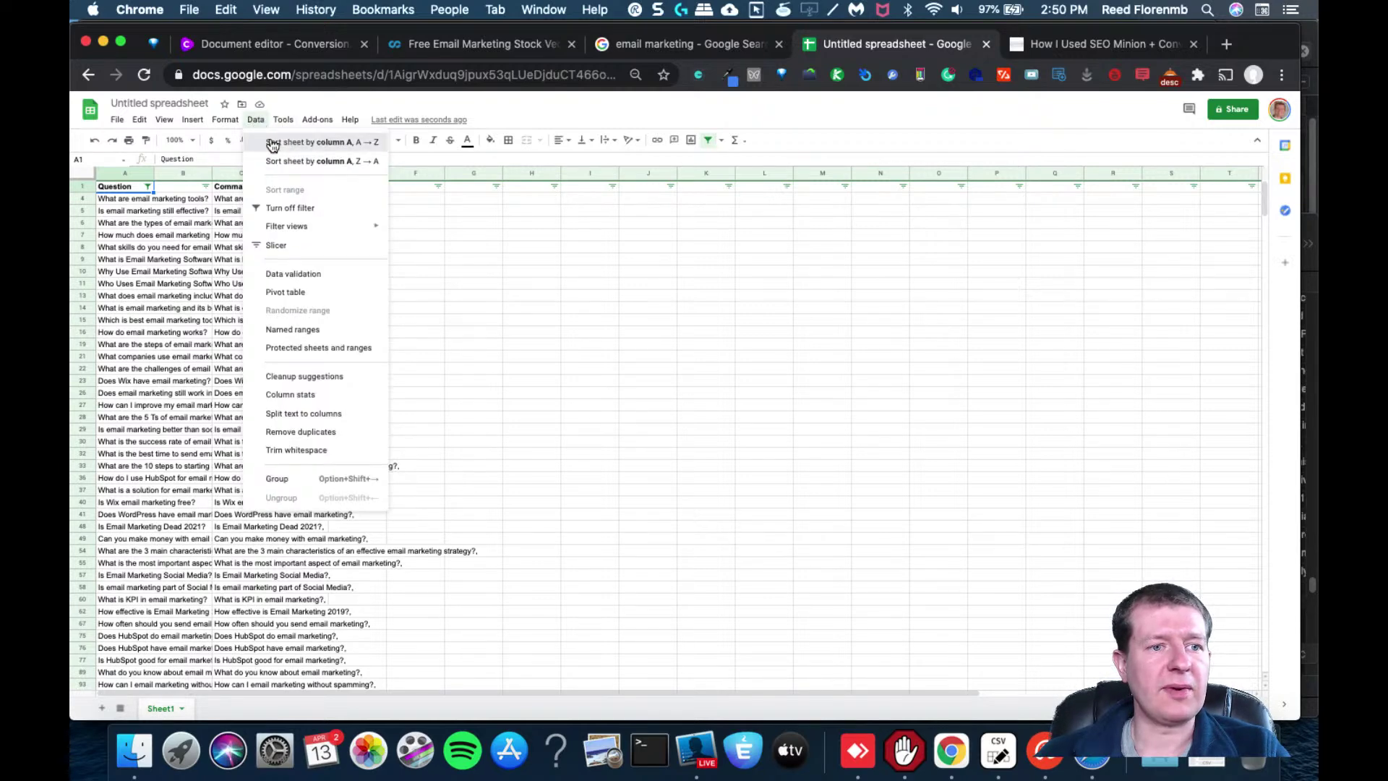
{"action": "left_click", "coordinate": [273, 143]}
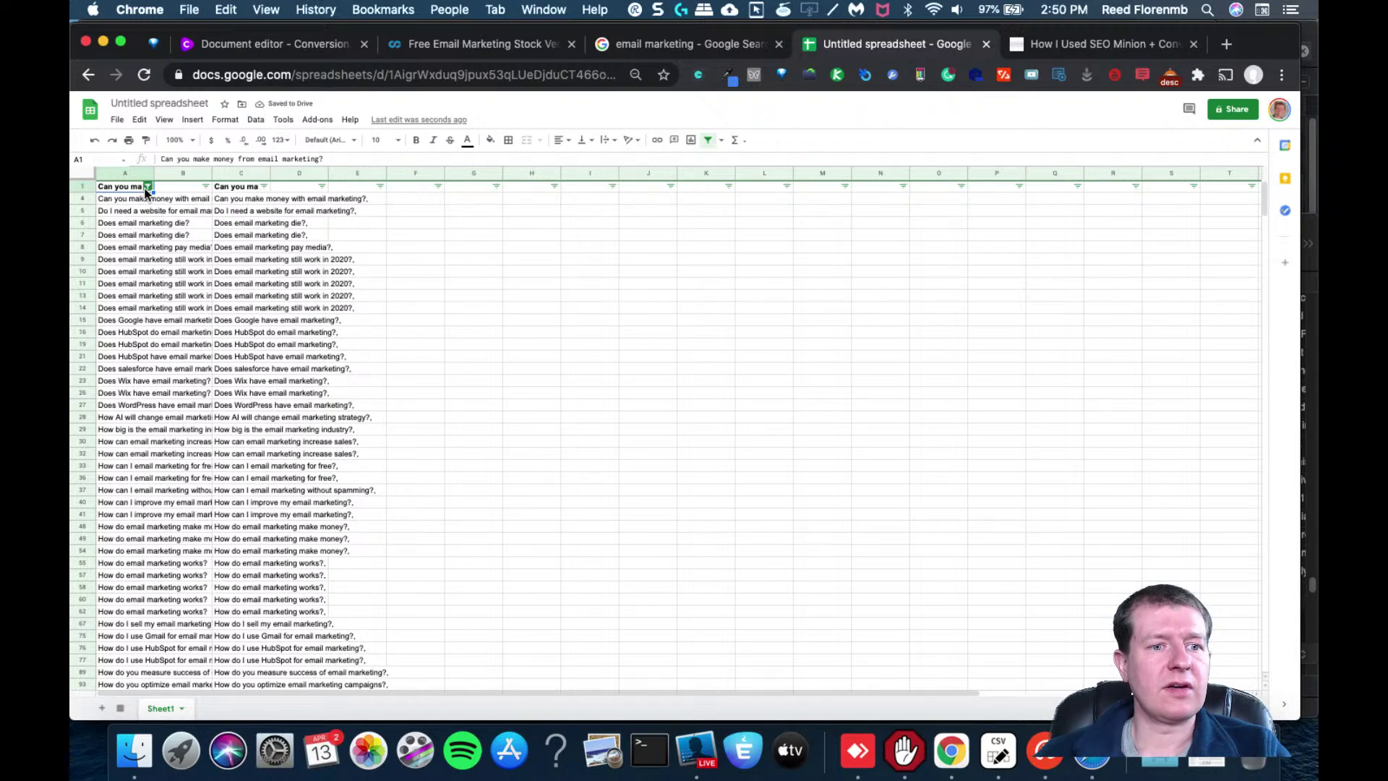
{"action": "left_click", "coordinate": [256, 120]}
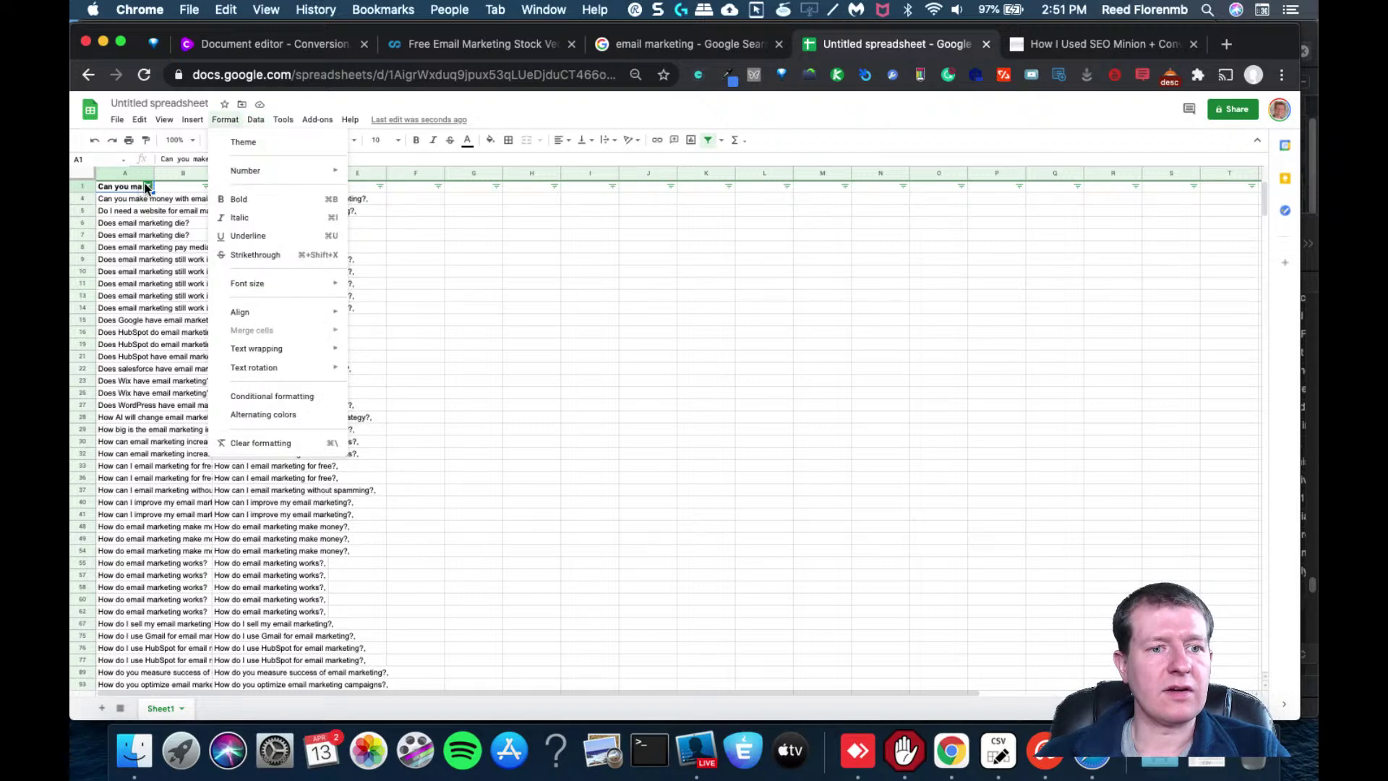
{"action": "mouse_move", "coordinate": [256, 123]}
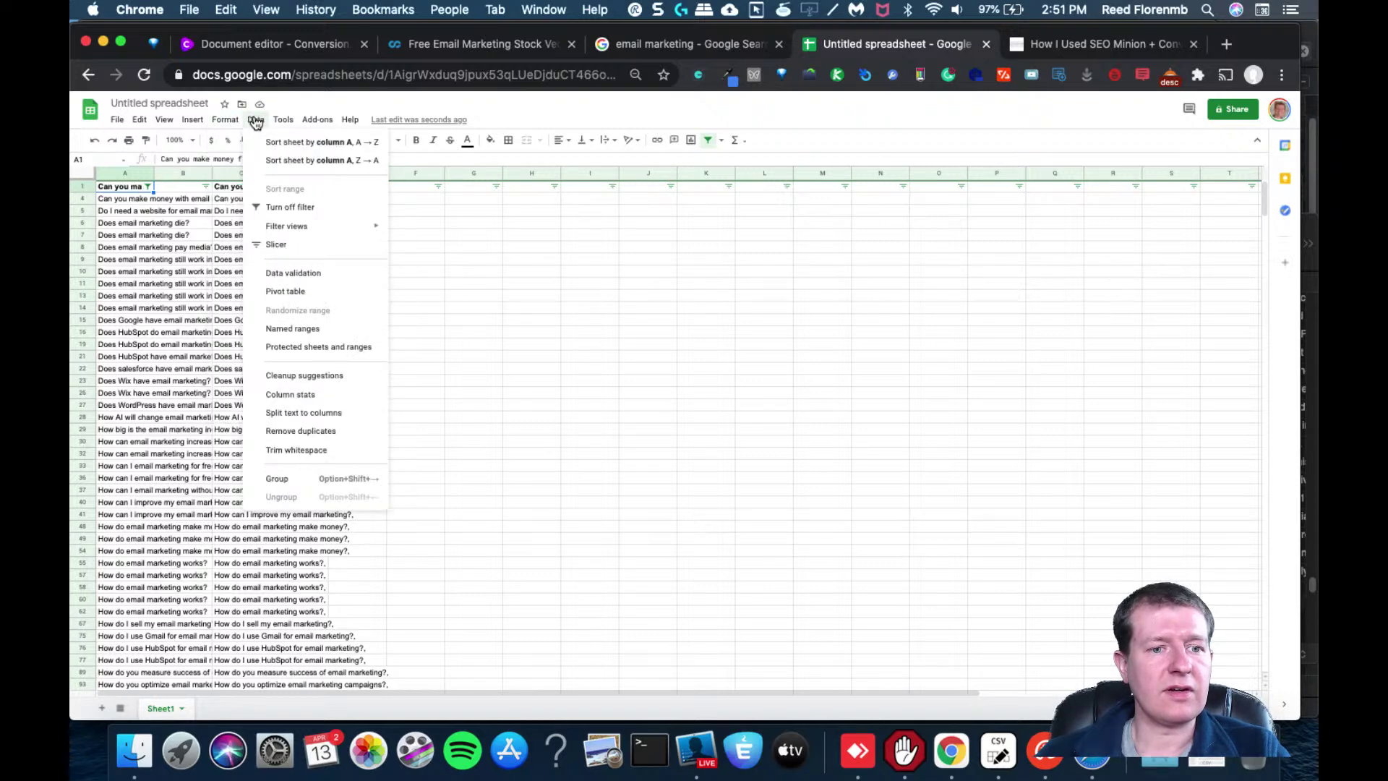
{"action": "left_click", "coordinate": [526, 289]}
Enter the formula =countif(A:A,A4) in cell D4 to count how often its question occurs in column A
{"action": "left_click", "coordinate": [311, 199]}
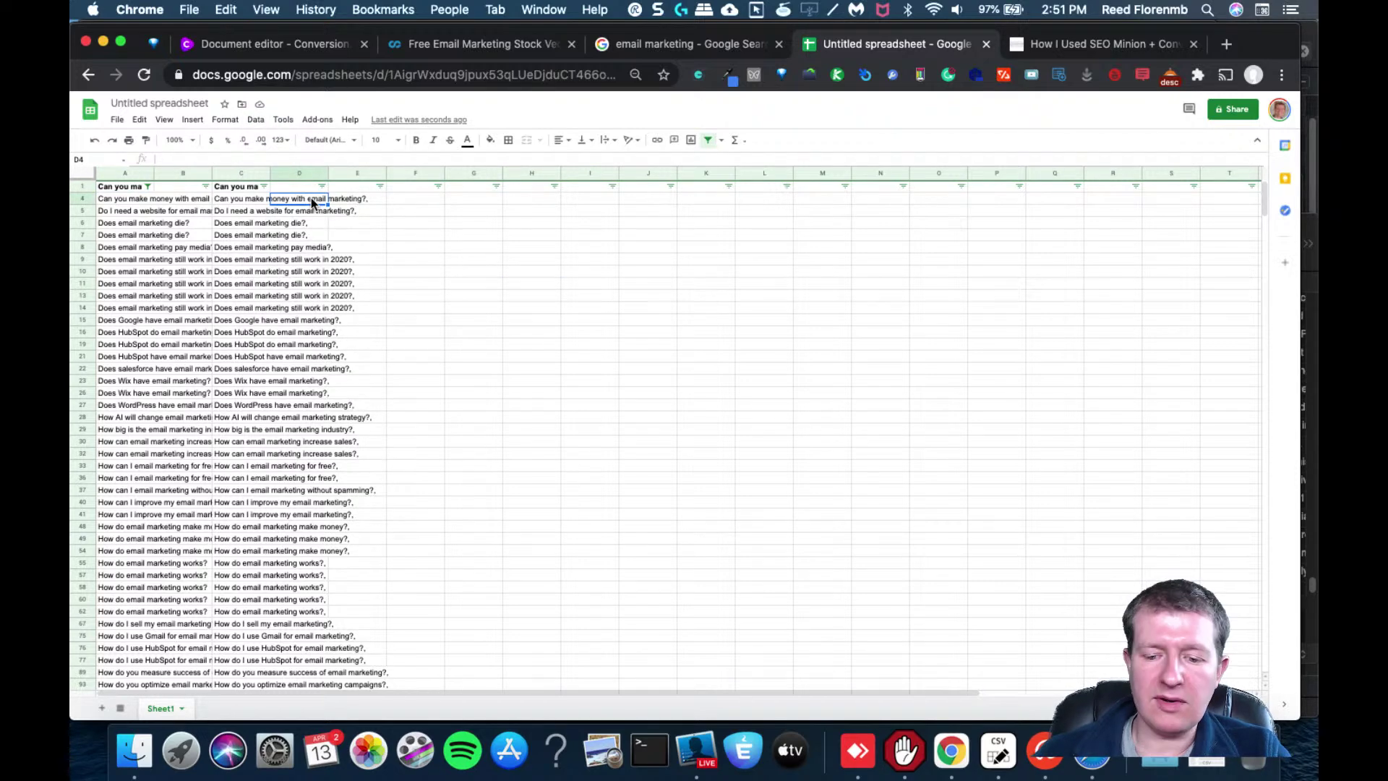
{"action": "type", "text": "=count"}
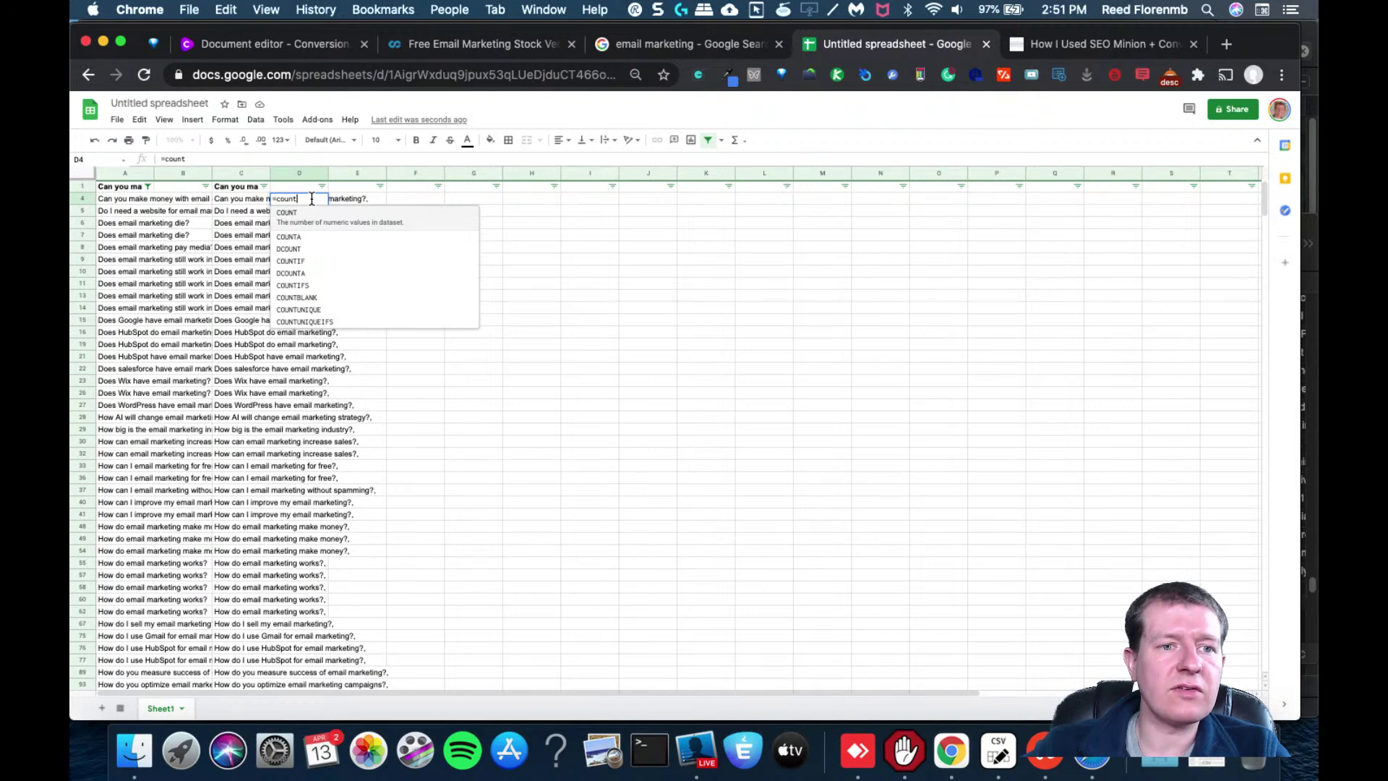
{"action": "type", "text": "if("}
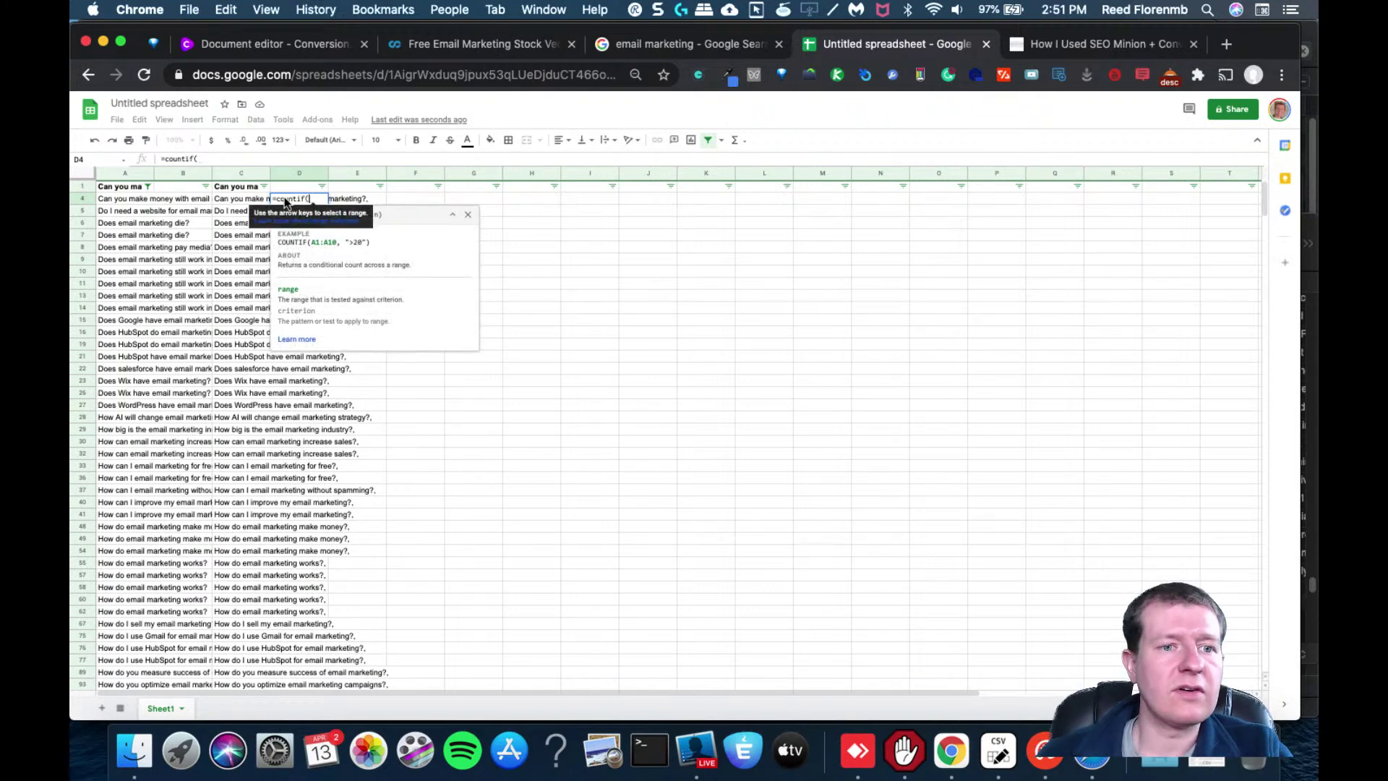
{"action": "left_click", "coordinate": [125, 173]}
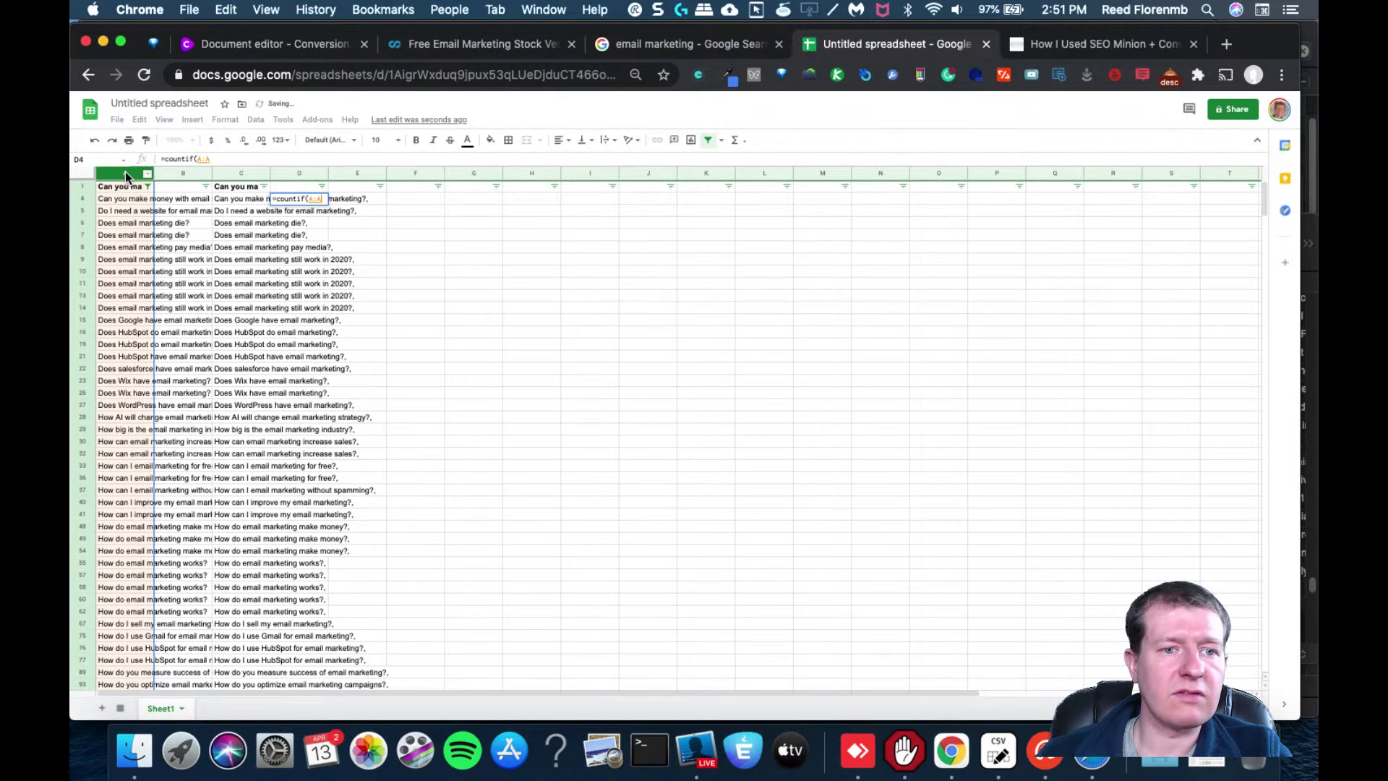
{"action": "type", "text": ","}
{"action": "left_click", "coordinate": [125, 202]}
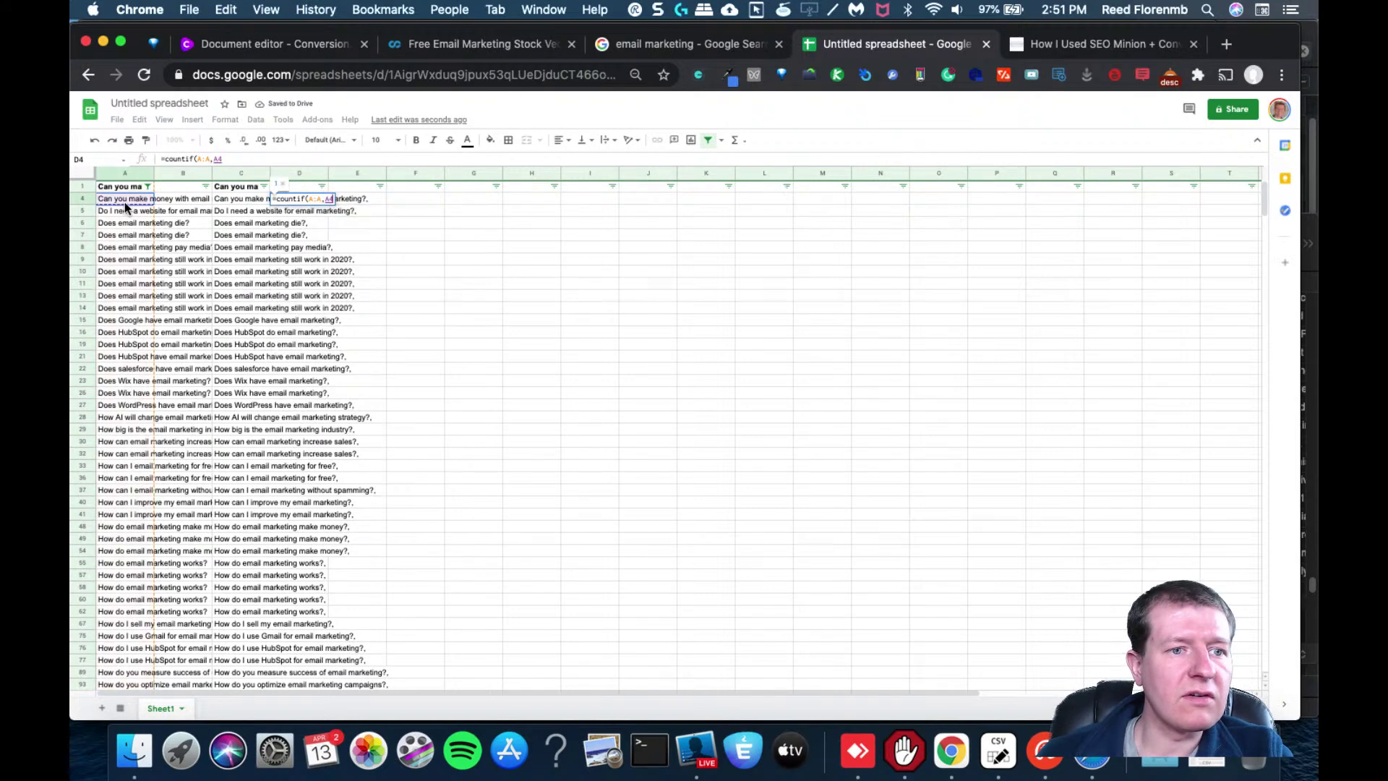
{"action": "key", "text": "Return"}
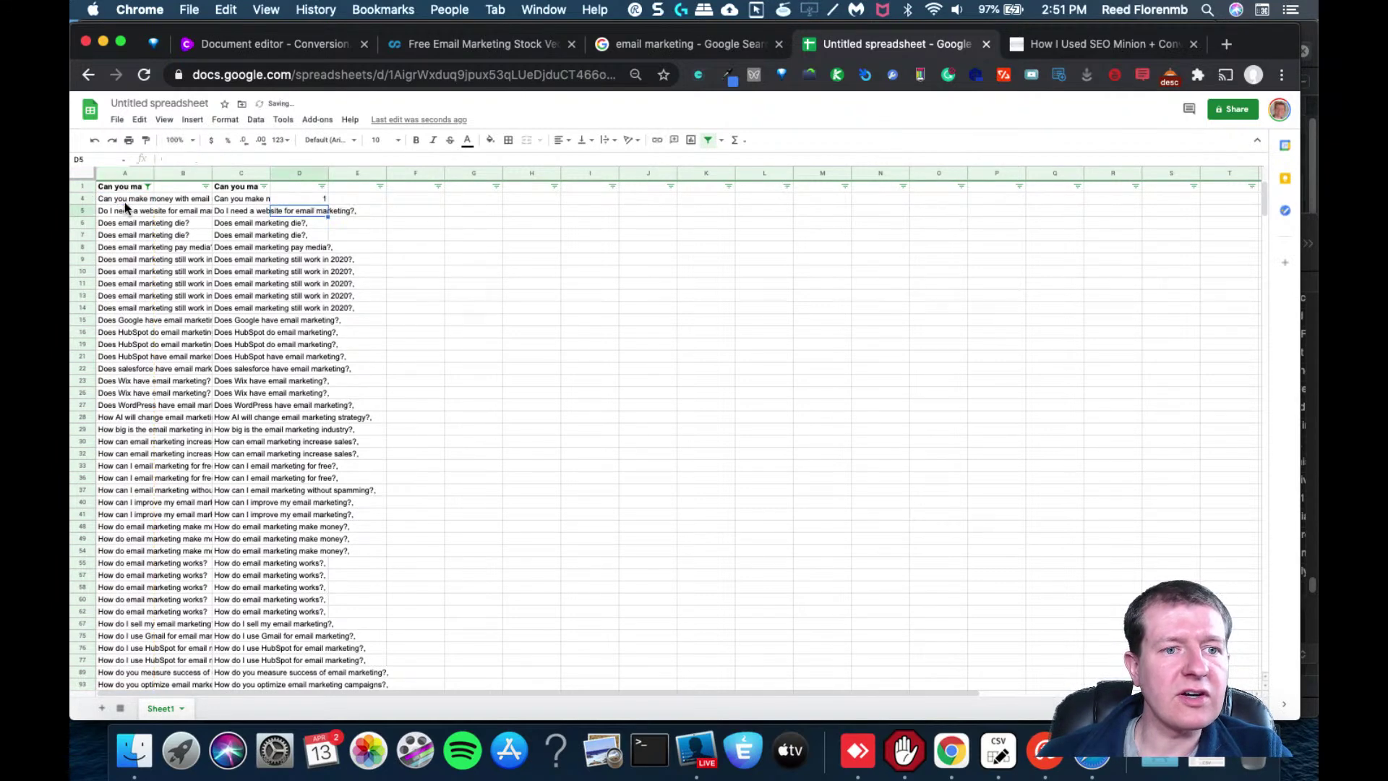
Copy the COUNTIF formula from D4 down column D through D530, the last filtered question
{"action": "left_click", "coordinate": [317, 202]}
{"action": "key", "text": "ctrl+c"}
{"action": "left_click_drag", "start_coordinate": [315, 211], "coordinate": [308, 529]}
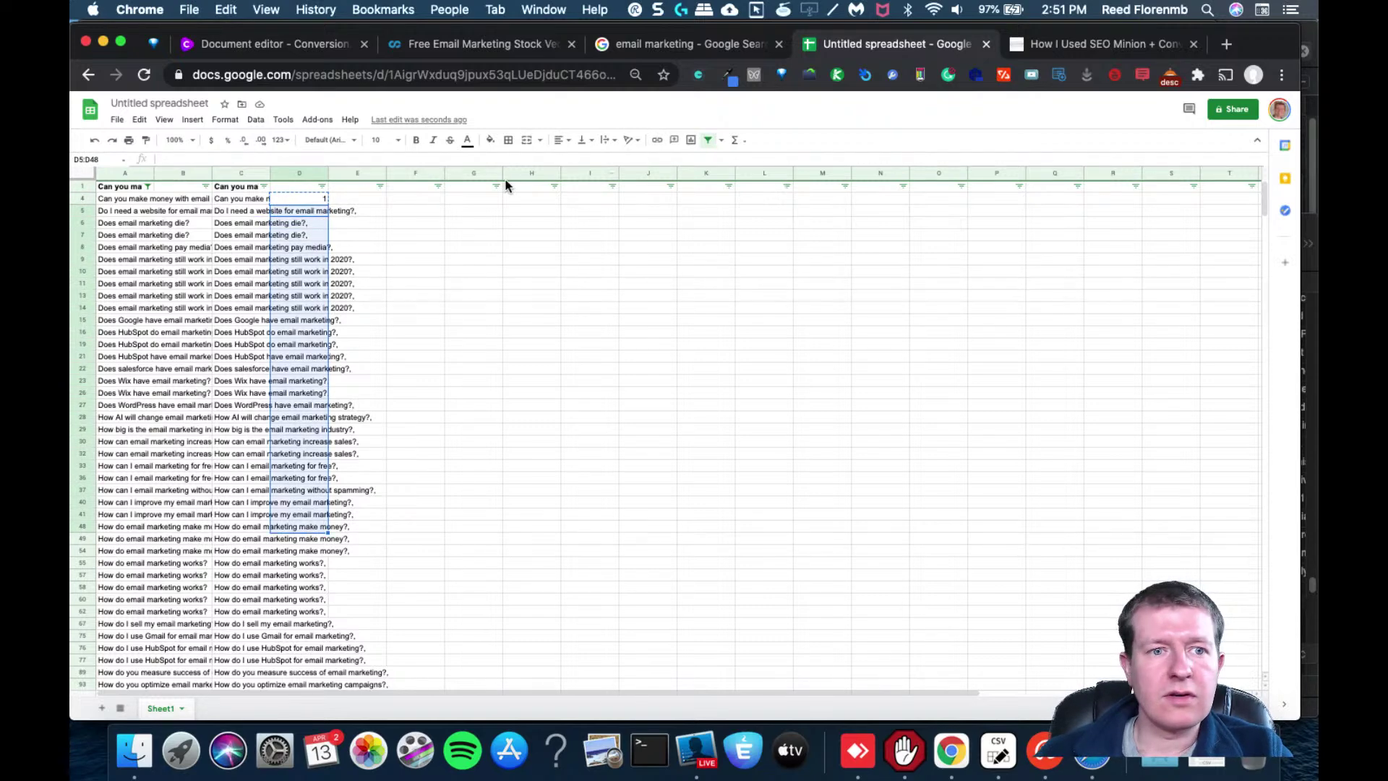
{"action": "left_click", "coordinate": [300, 201]}
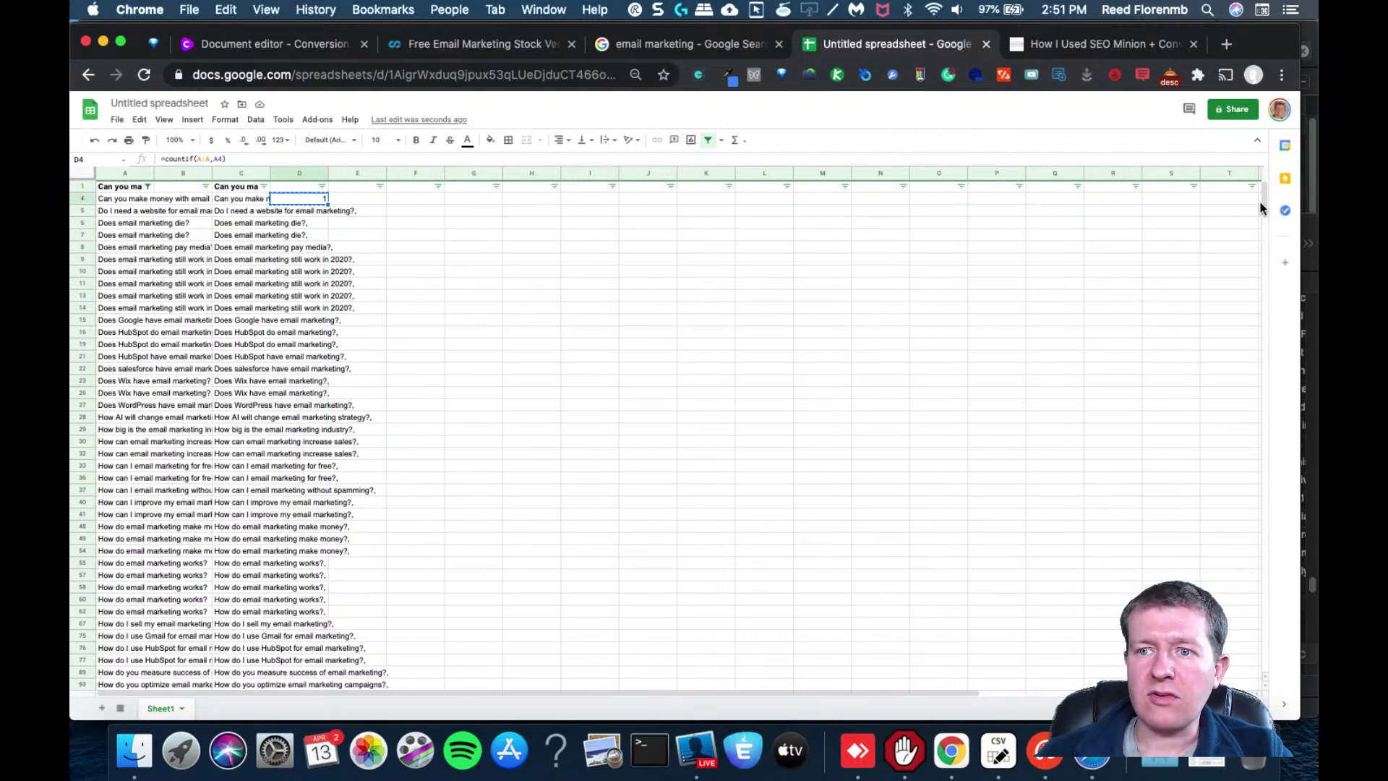
{"action": "left_click_drag", "start_coordinate": [1260, 201], "coordinate": [1258, 304]}
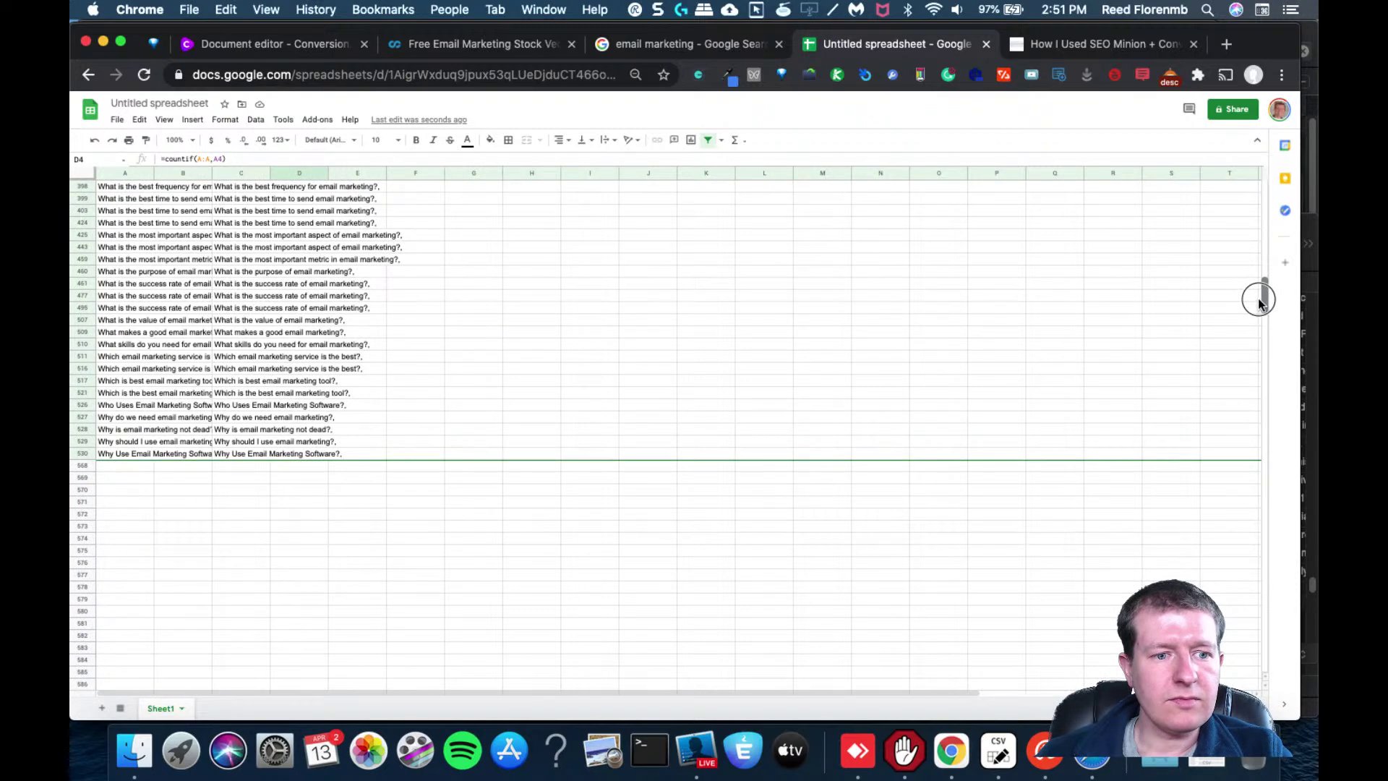
{"action": "left_click", "coordinate": [306, 457], "text": "shift"}
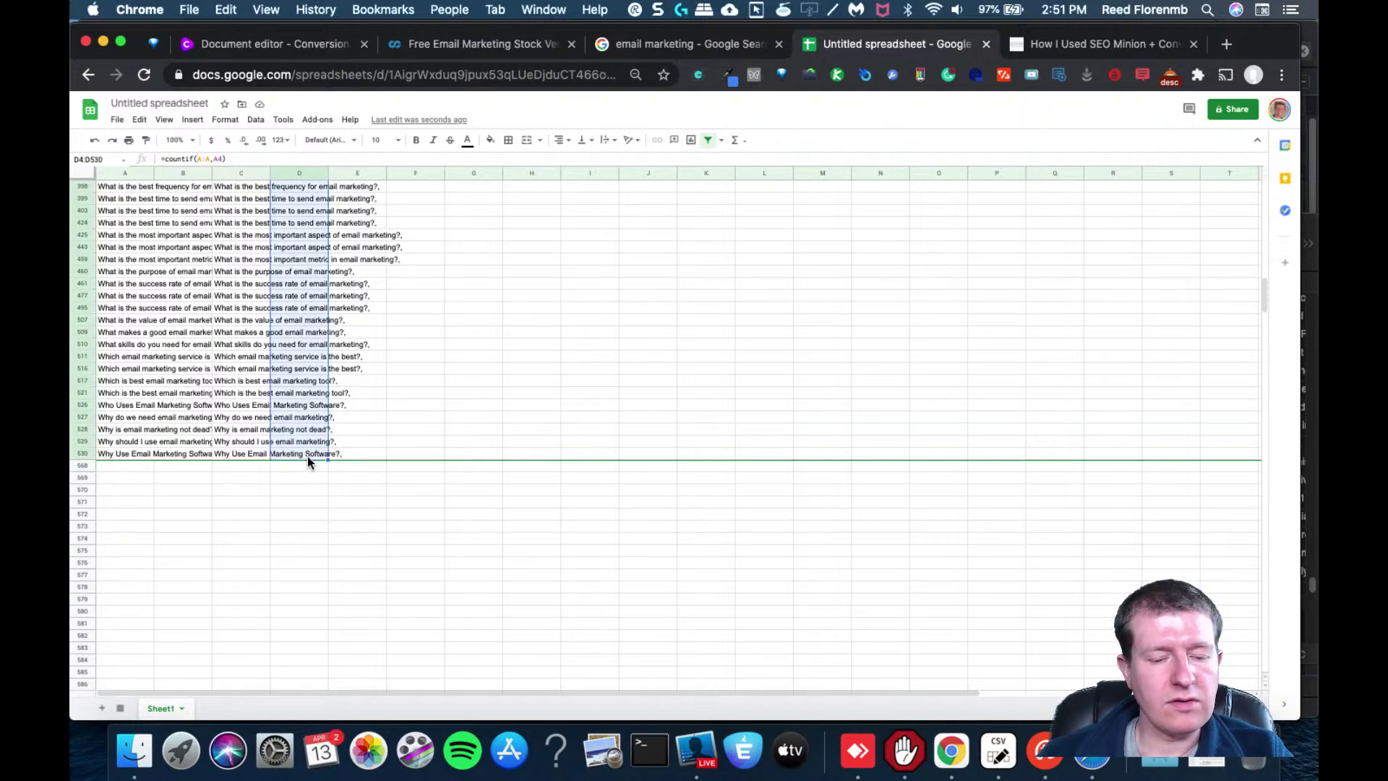
{"action": "key", "text": "super+v"}
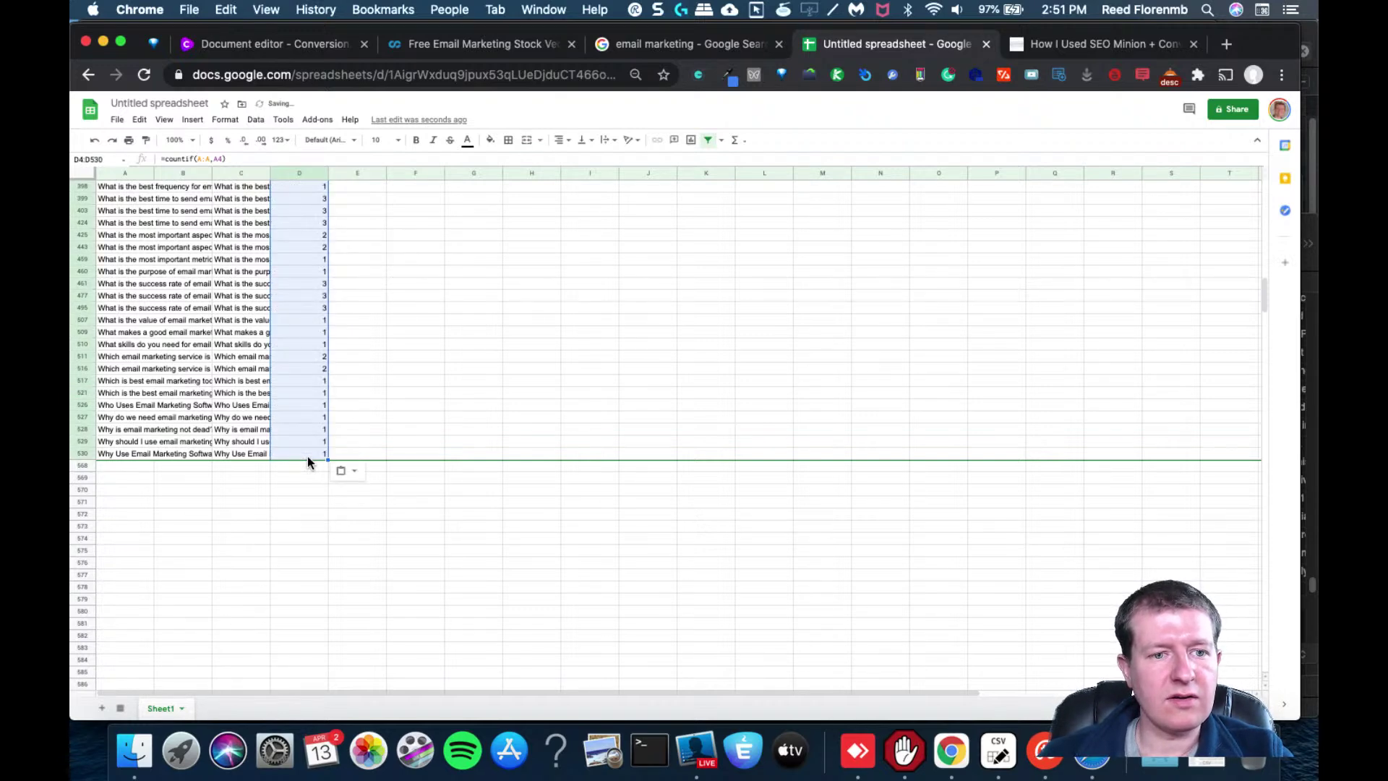
Replace the COUNTIF formulas in column D with their values only
{"action": "scroll", "coordinate": [307, 457], "scroll_direction": "up", "scroll_amount": 20}
{"action": "left_click", "coordinate": [306, 174]}
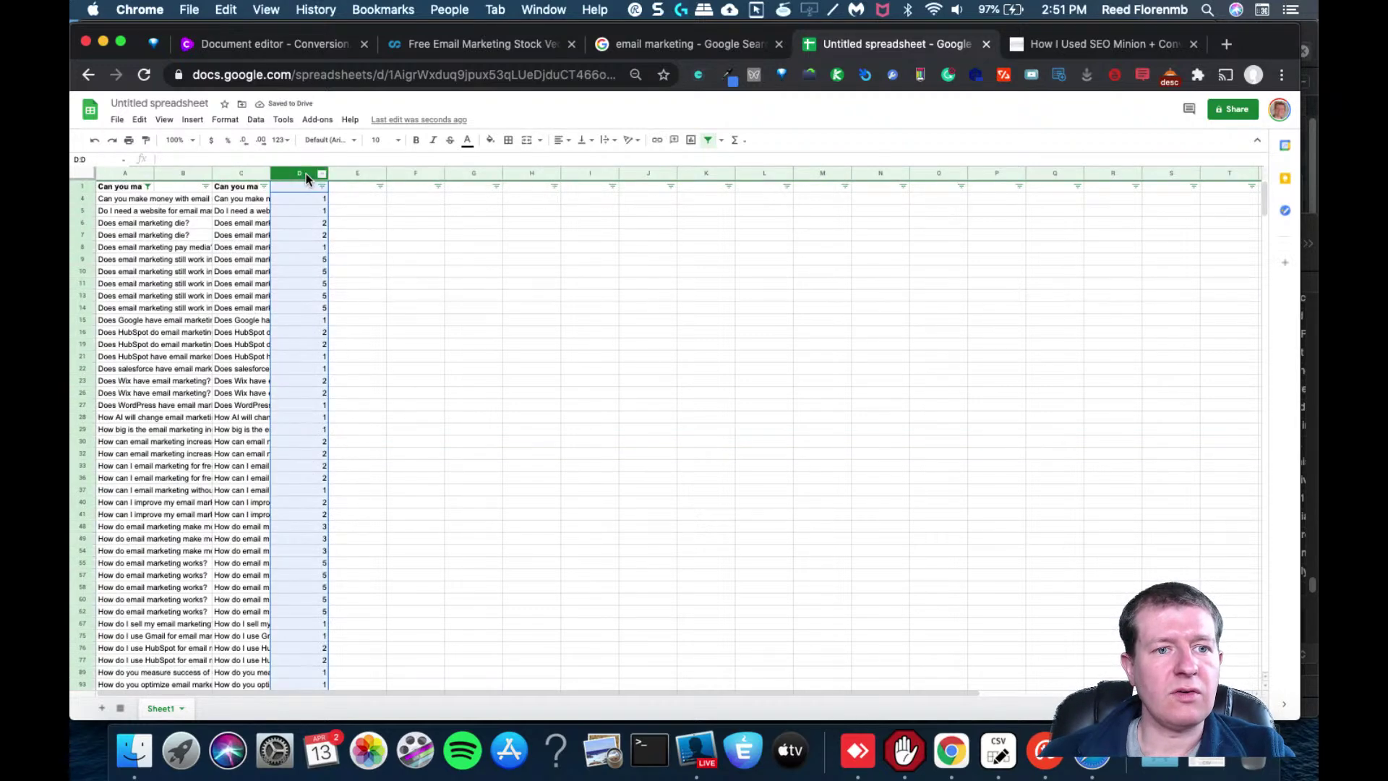
{"action": "left_click", "coordinate": [139, 122]}
{"action": "left_click", "coordinate": [162, 241]}
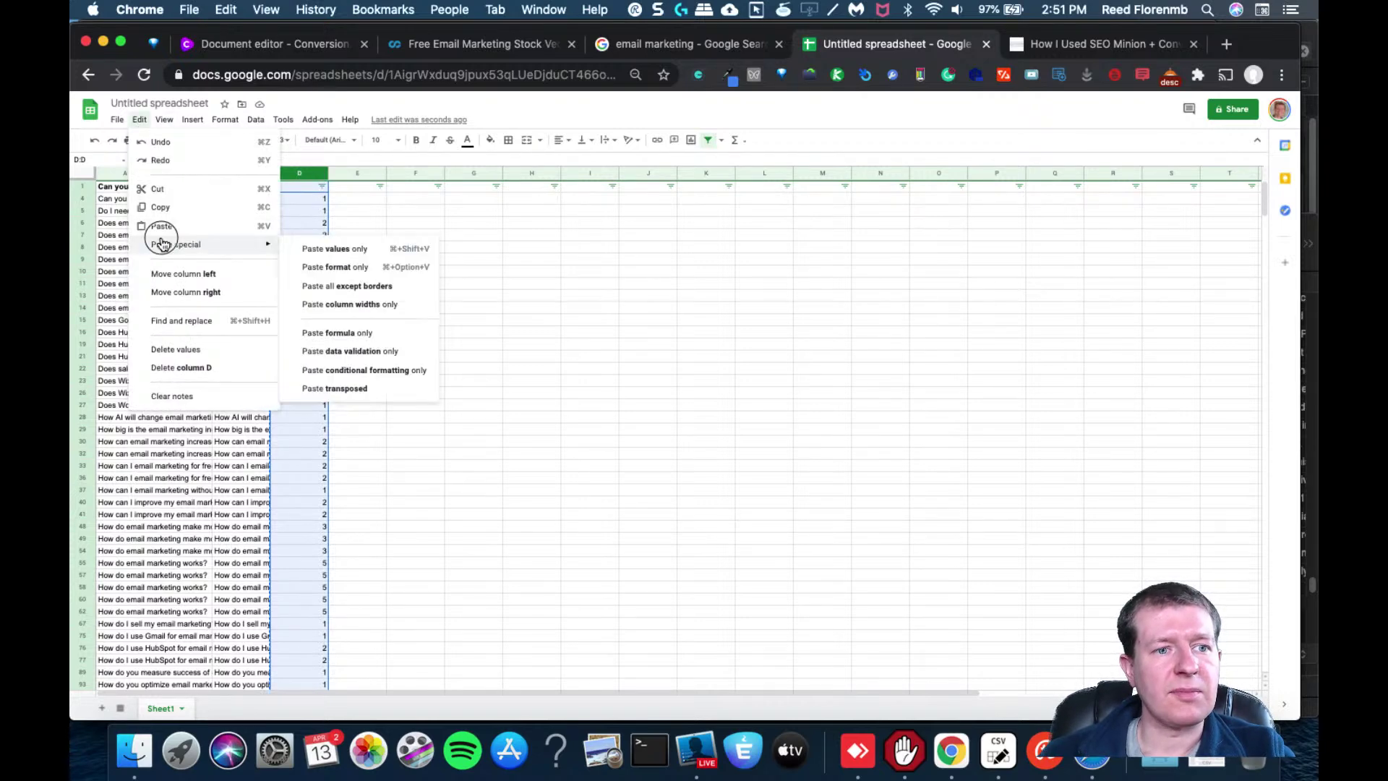
{"action": "left_click", "coordinate": [342, 256]}
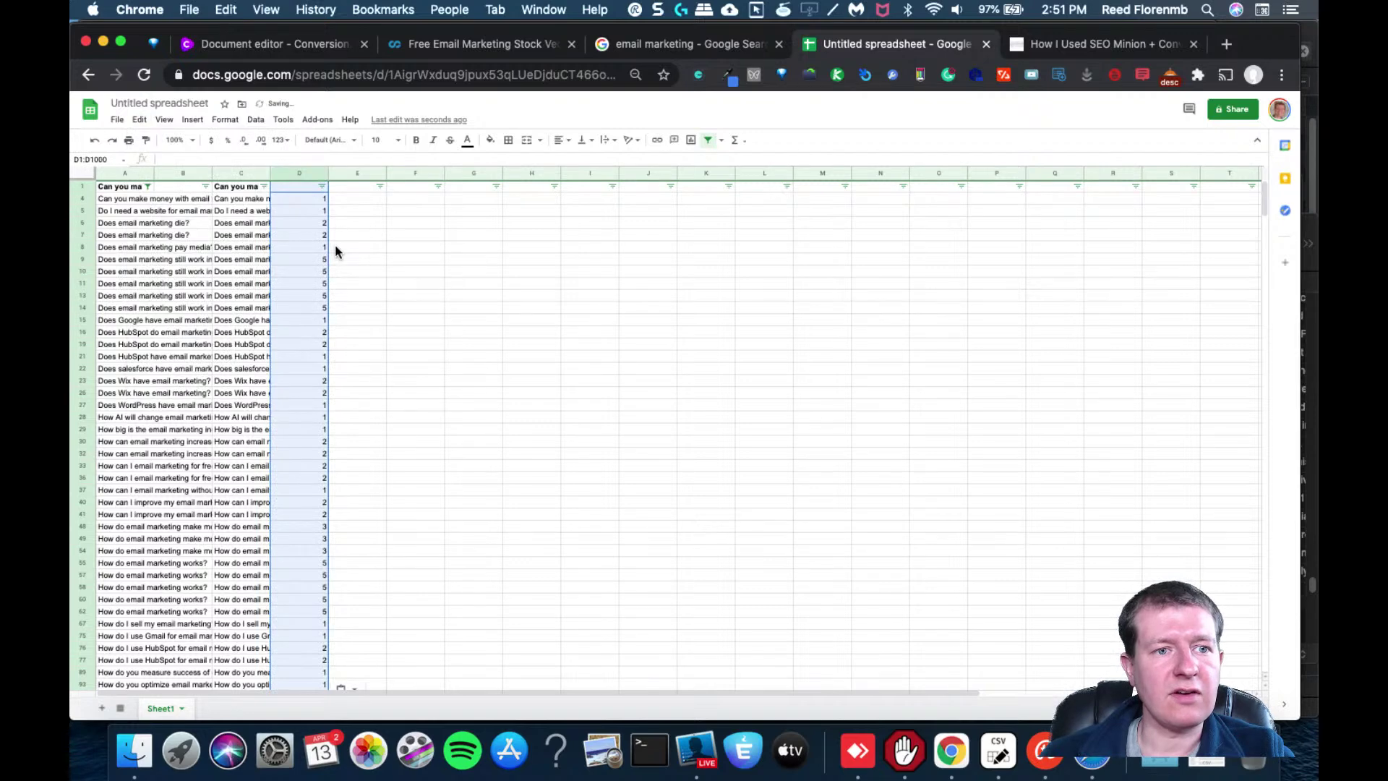
Enter the header Times in cell D1 above the question counts
{"action": "left_click", "coordinate": [308, 200]}
{"action": "left_click", "coordinate": [296, 188]}
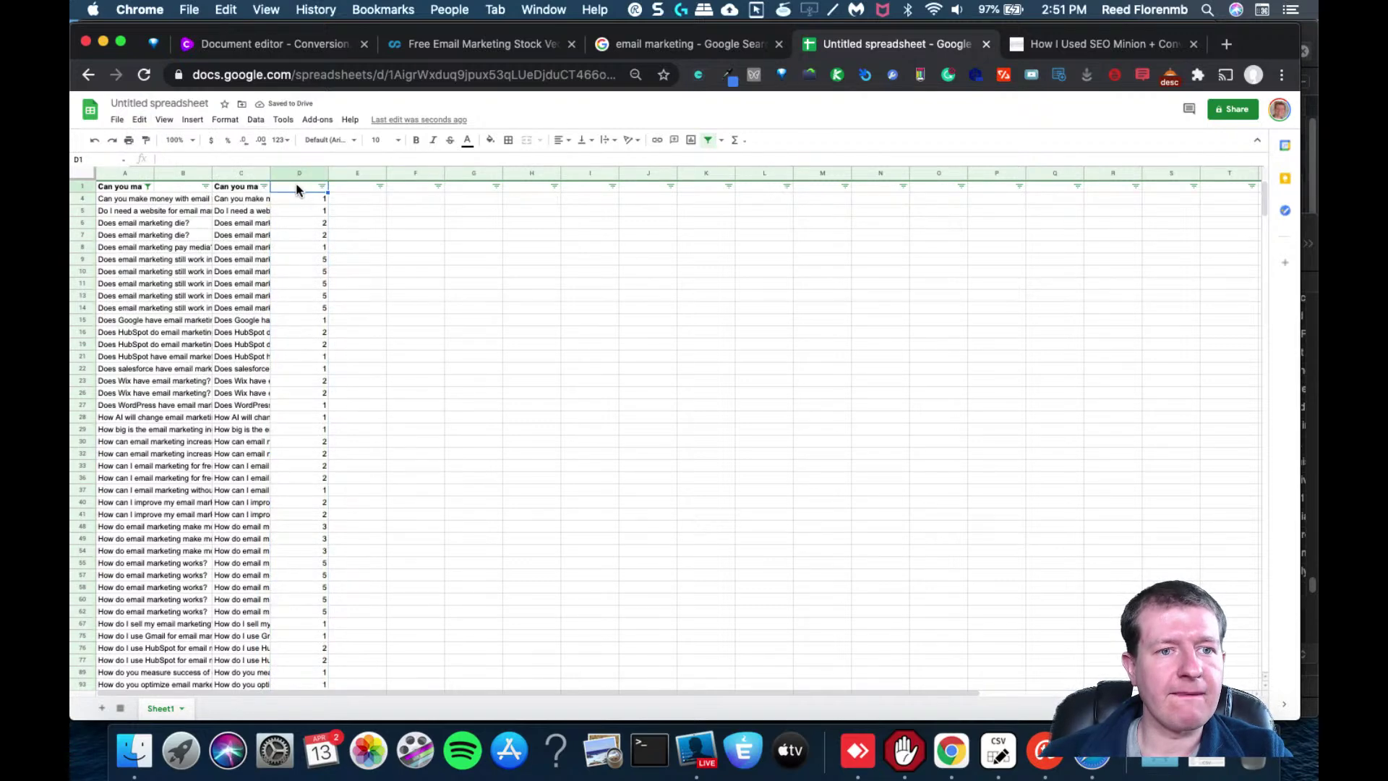
{"action": "type", "text": "Times"}
{"action": "key", "text": "Return"}
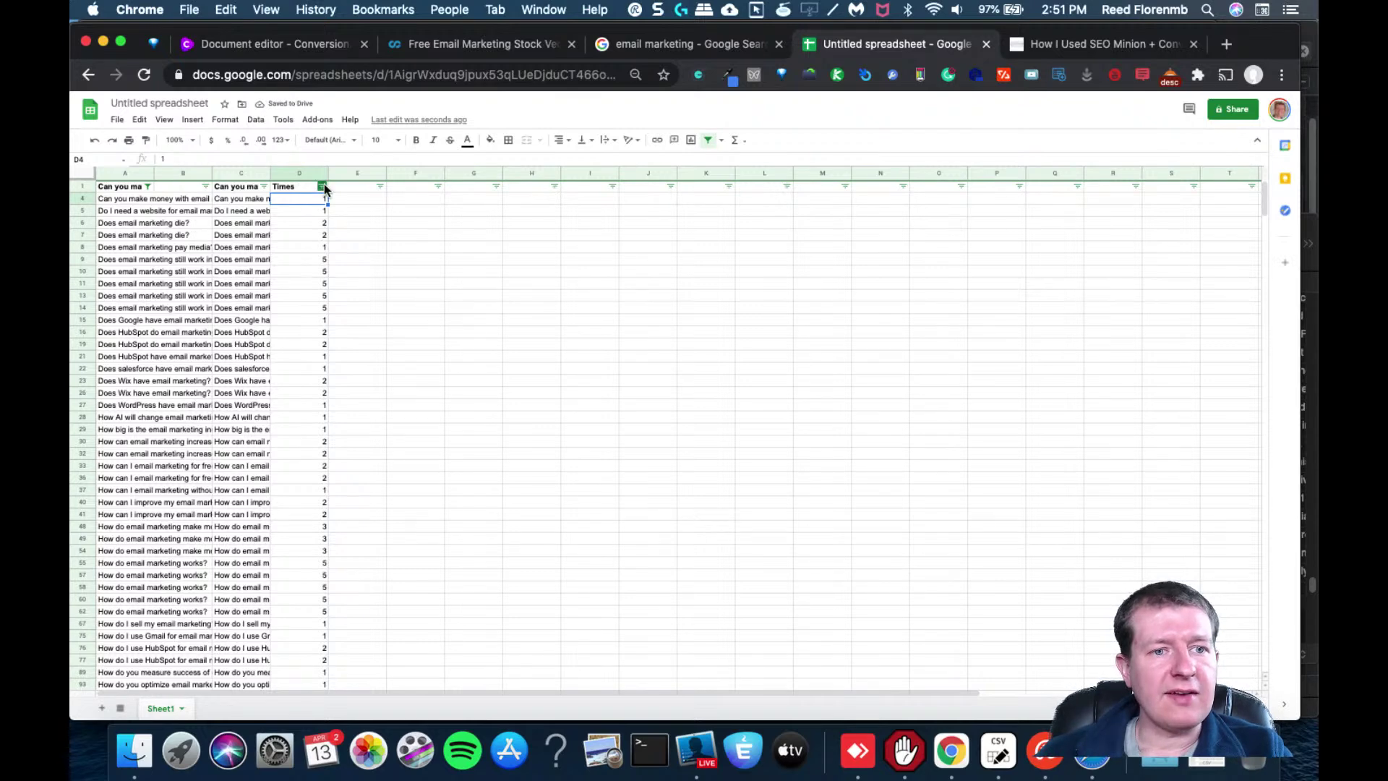
Filter the Times column to show only the questions with a count of 5
{"action": "left_click", "coordinate": [322, 187]}
{"action": "left_click_drag", "start_coordinate": [307, 395], "coordinate": [297, 344]}
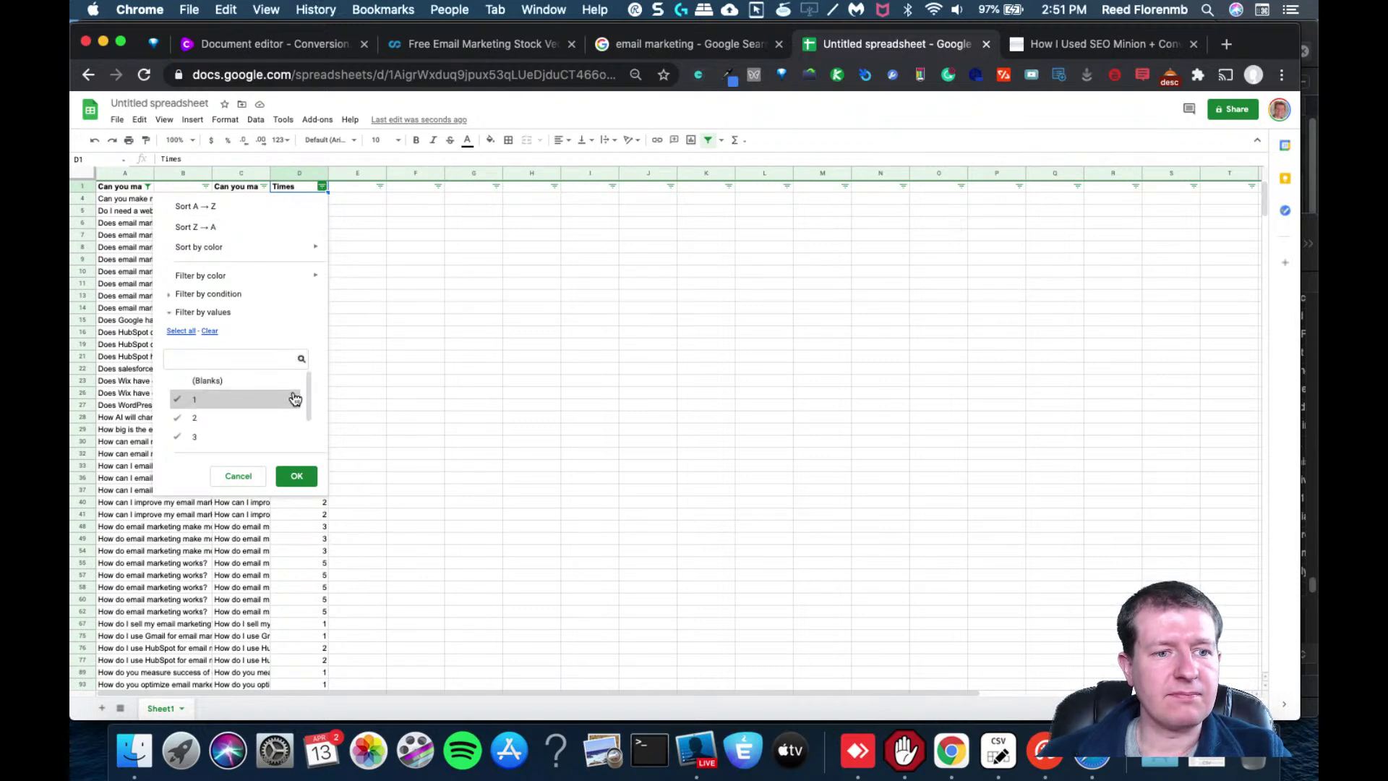
{"action": "left_click", "coordinate": [209, 331]}
{"action": "left_click_drag", "start_coordinate": [309, 397], "coordinate": [308, 421]}
{"action": "left_click", "coordinate": [217, 438]}
{"action": "left_click", "coordinate": [296, 475]}
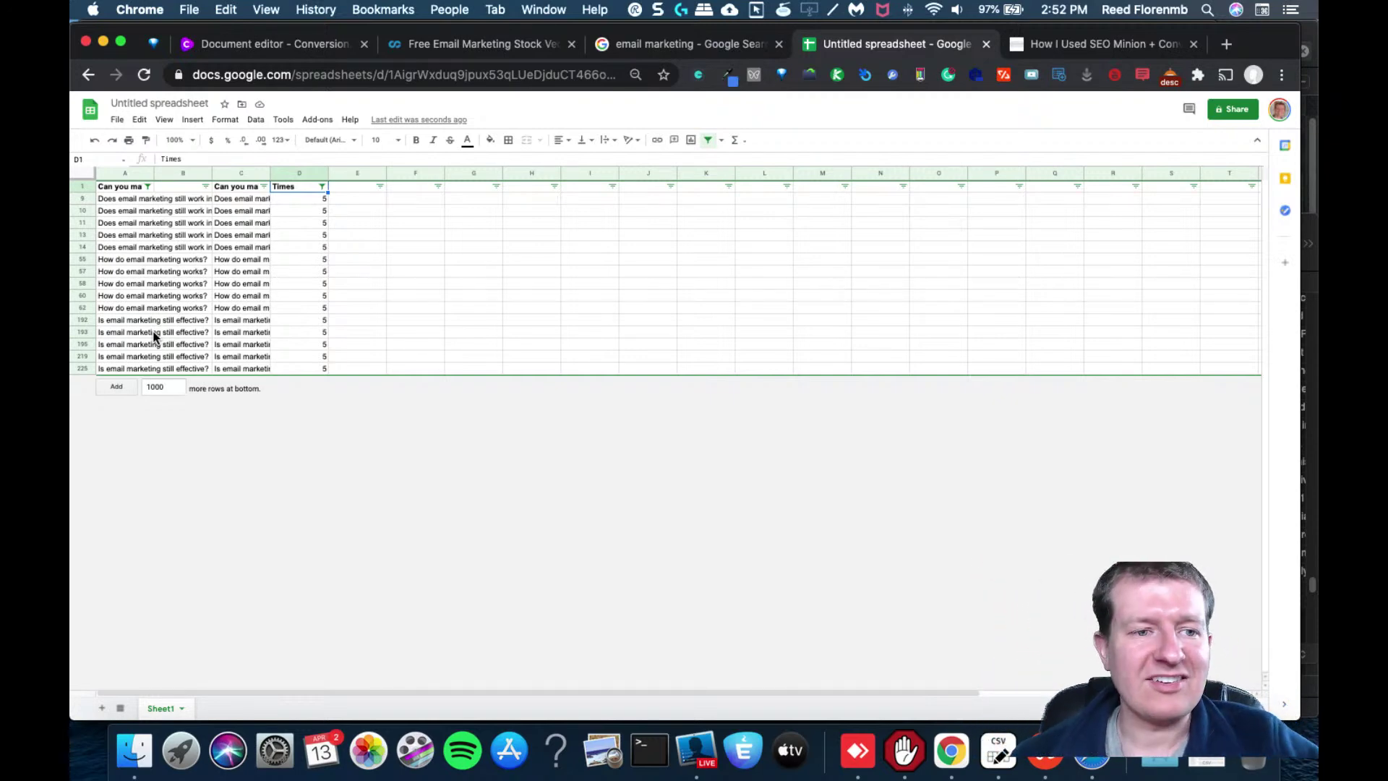
Reset the Times column filter so all count values are selected
{"action": "left_click", "coordinate": [322, 187]}
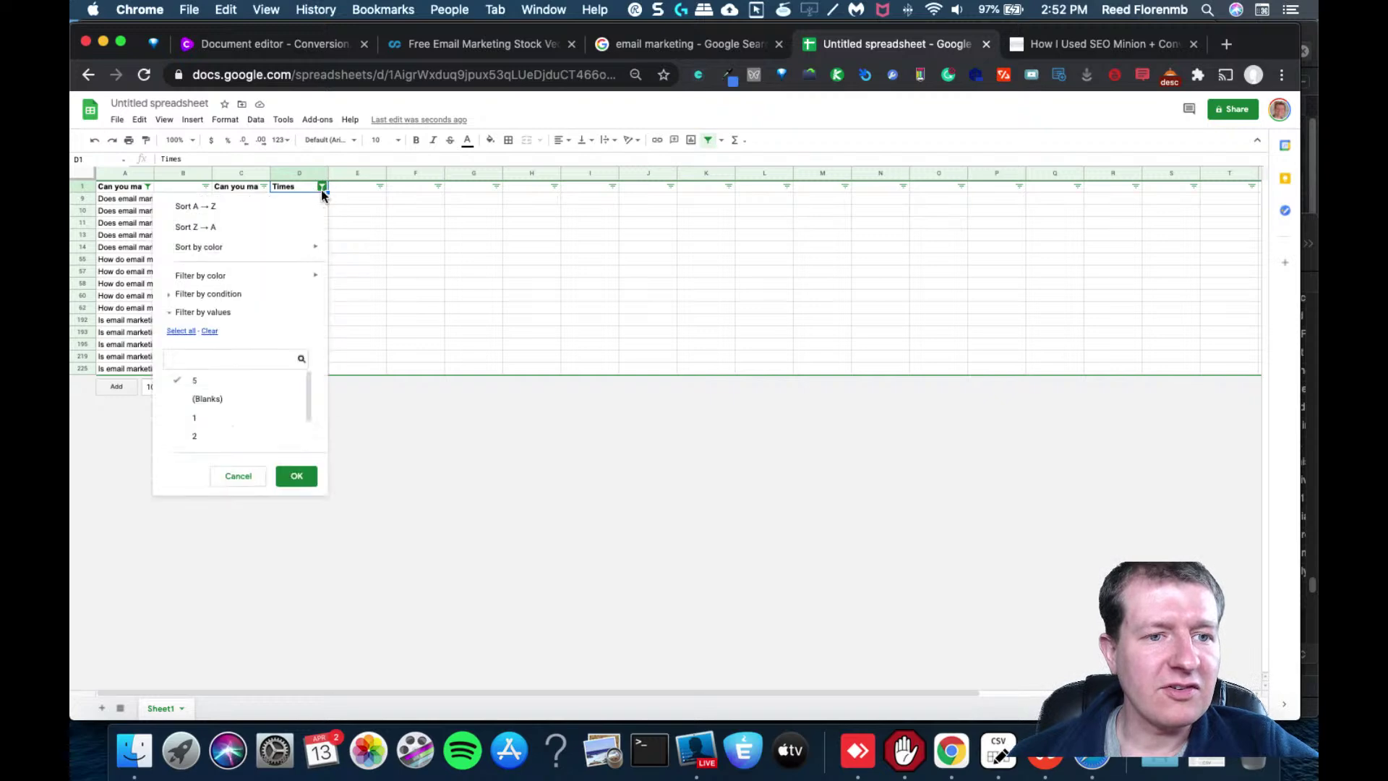
{"action": "left_click", "coordinate": [209, 332]}
{"action": "left_click", "coordinate": [190, 334]}
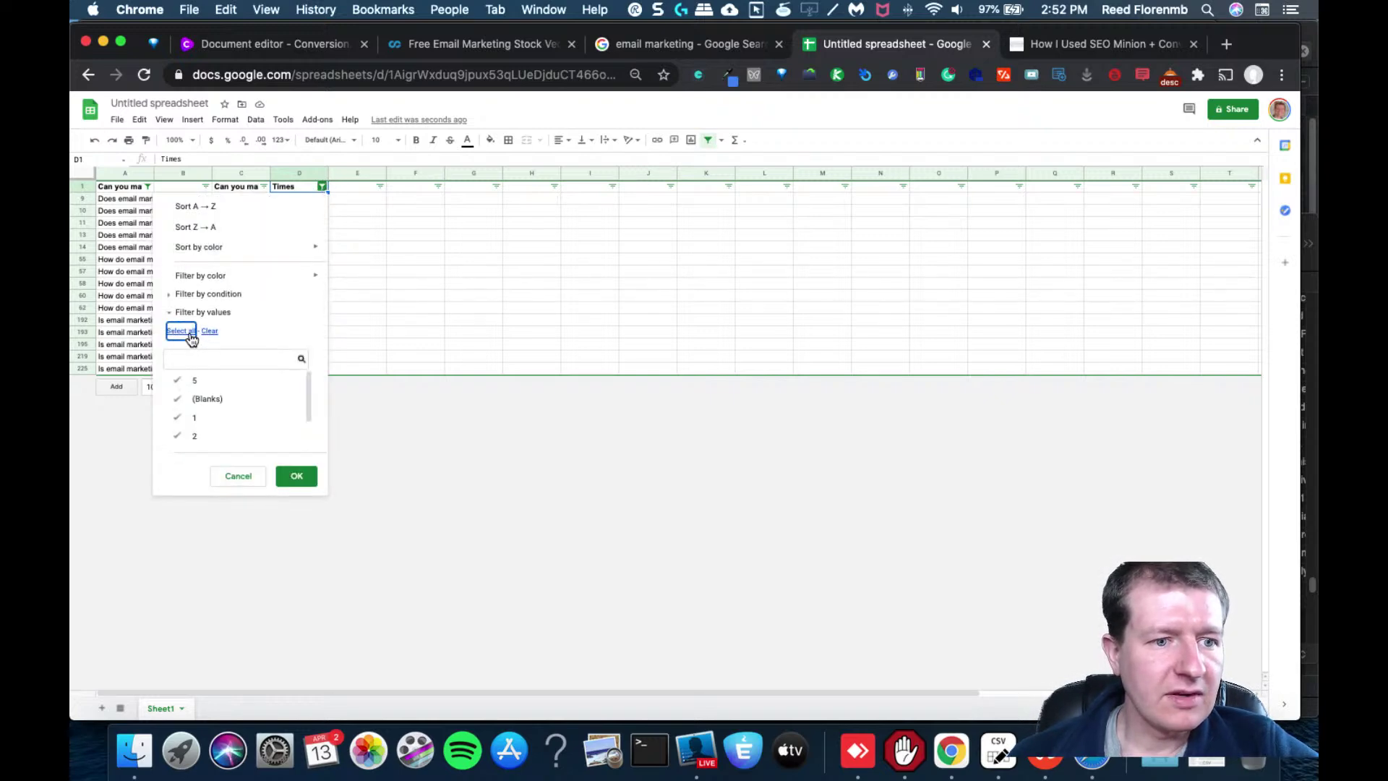
{"action": "left_click", "coordinate": [296, 476]}
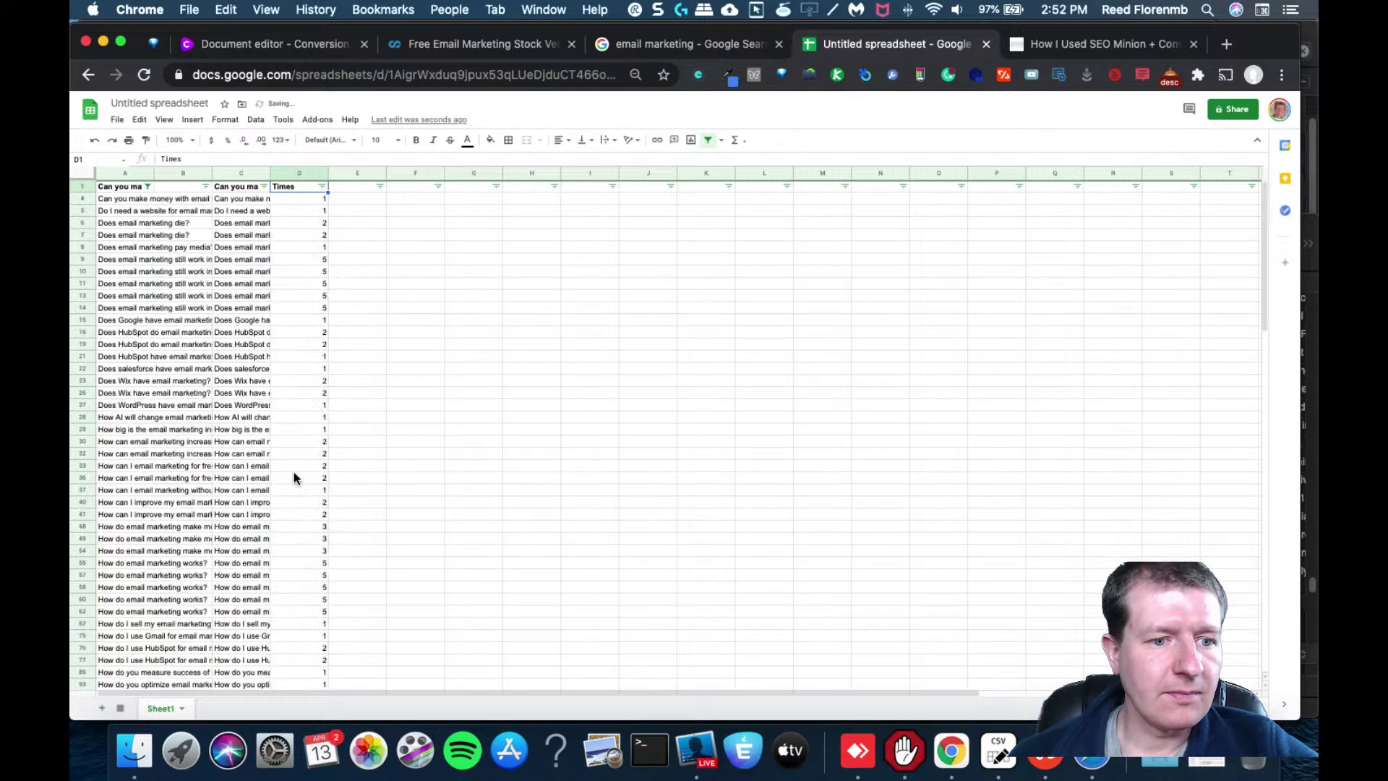
Sort by column A from A to Z and remove its duplicate questions, including hidden rows, with the data set as having a header row
{"action": "left_click", "coordinate": [146, 187]}
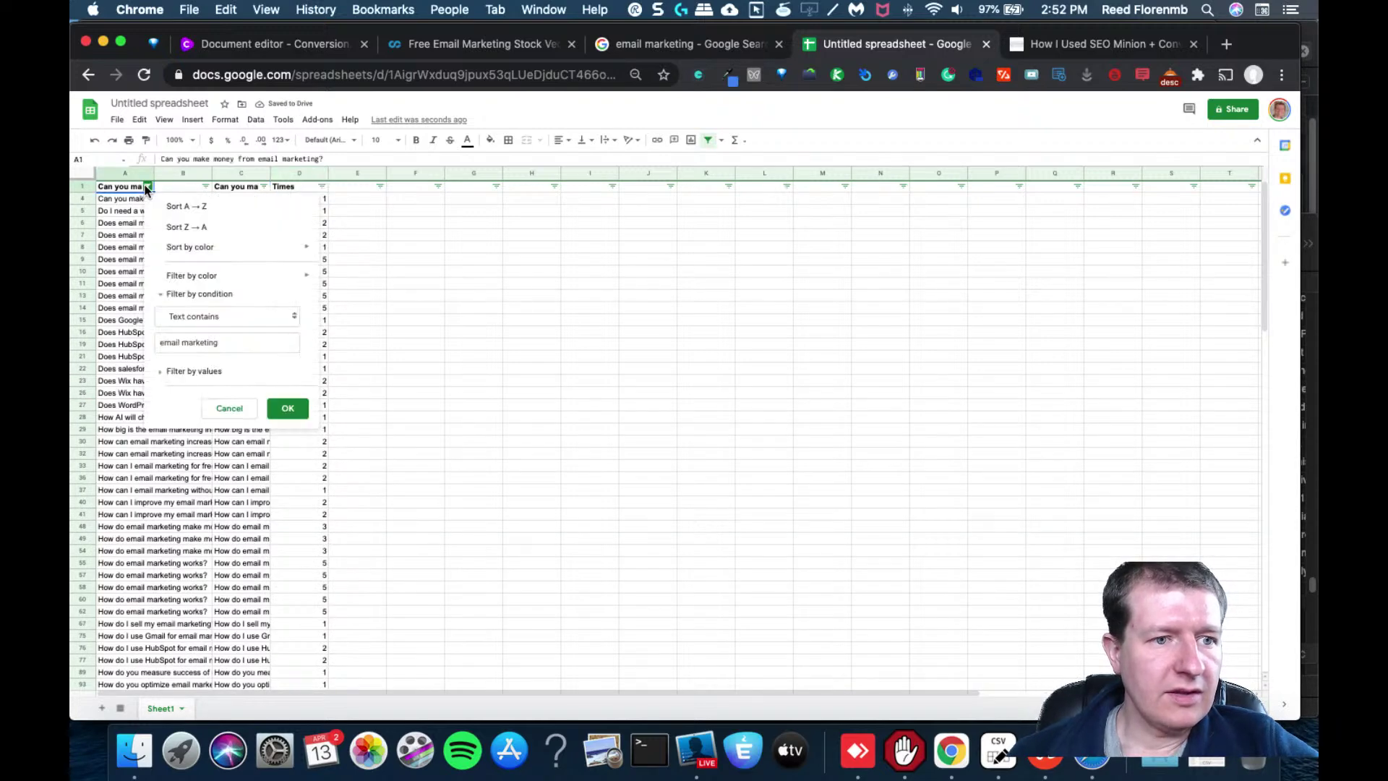
{"action": "left_click", "coordinate": [175, 207]}
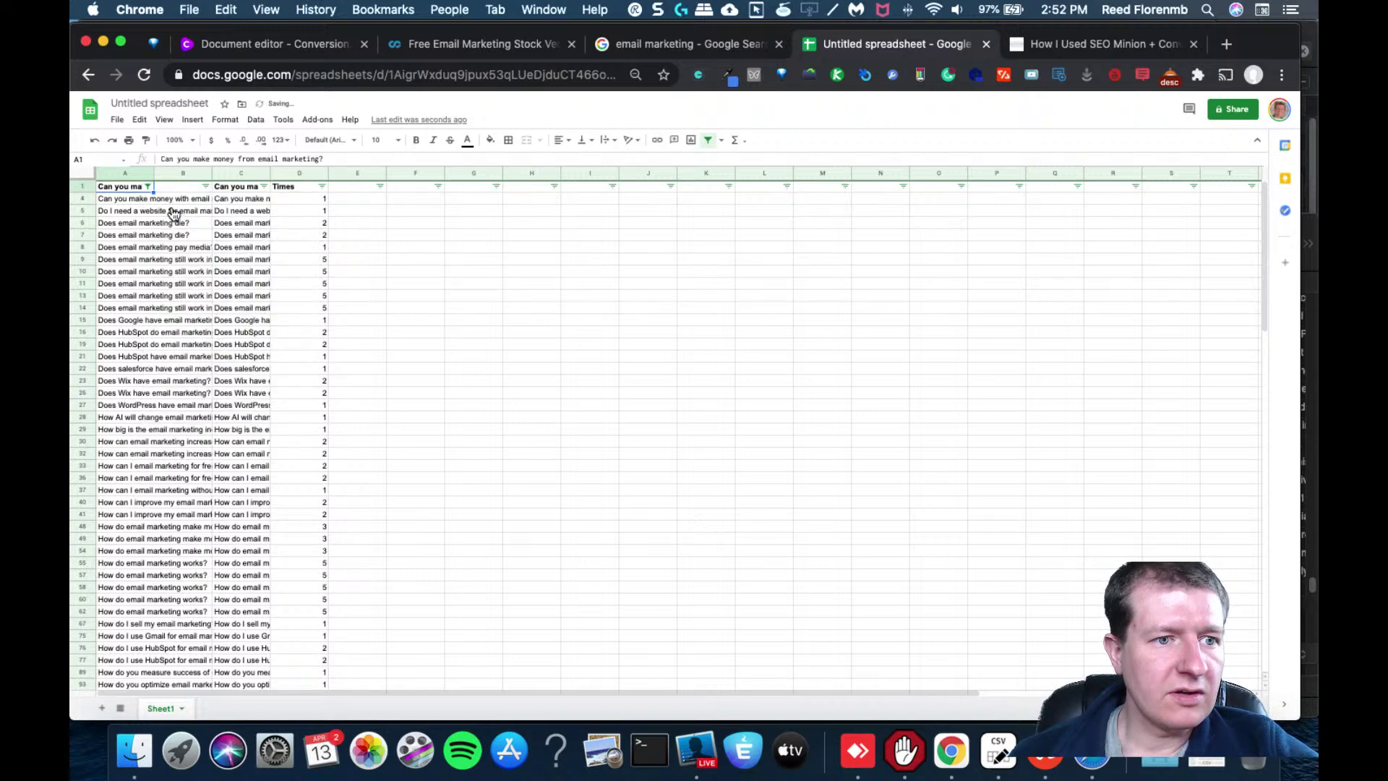
{"action": "left_click", "coordinate": [141, 176]}
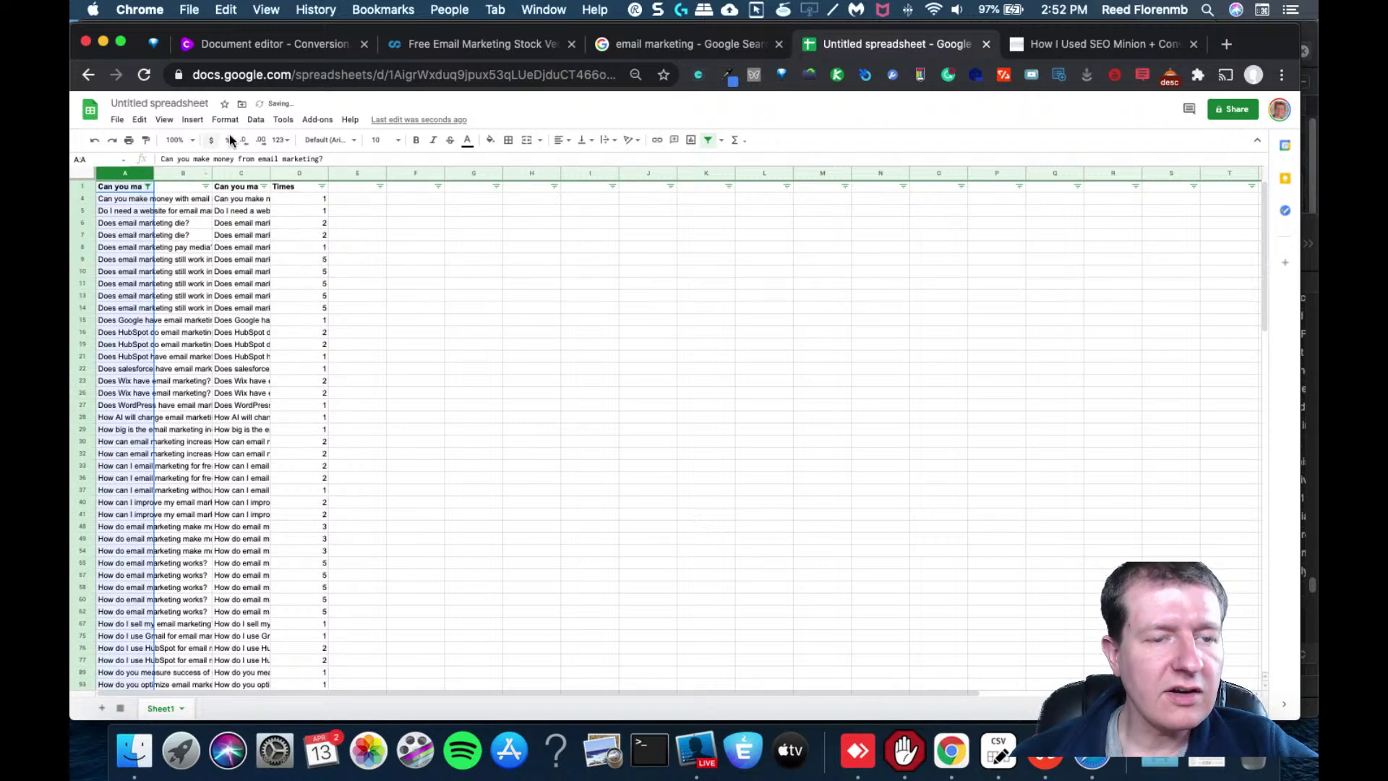
{"action": "left_click", "coordinate": [256, 120]}
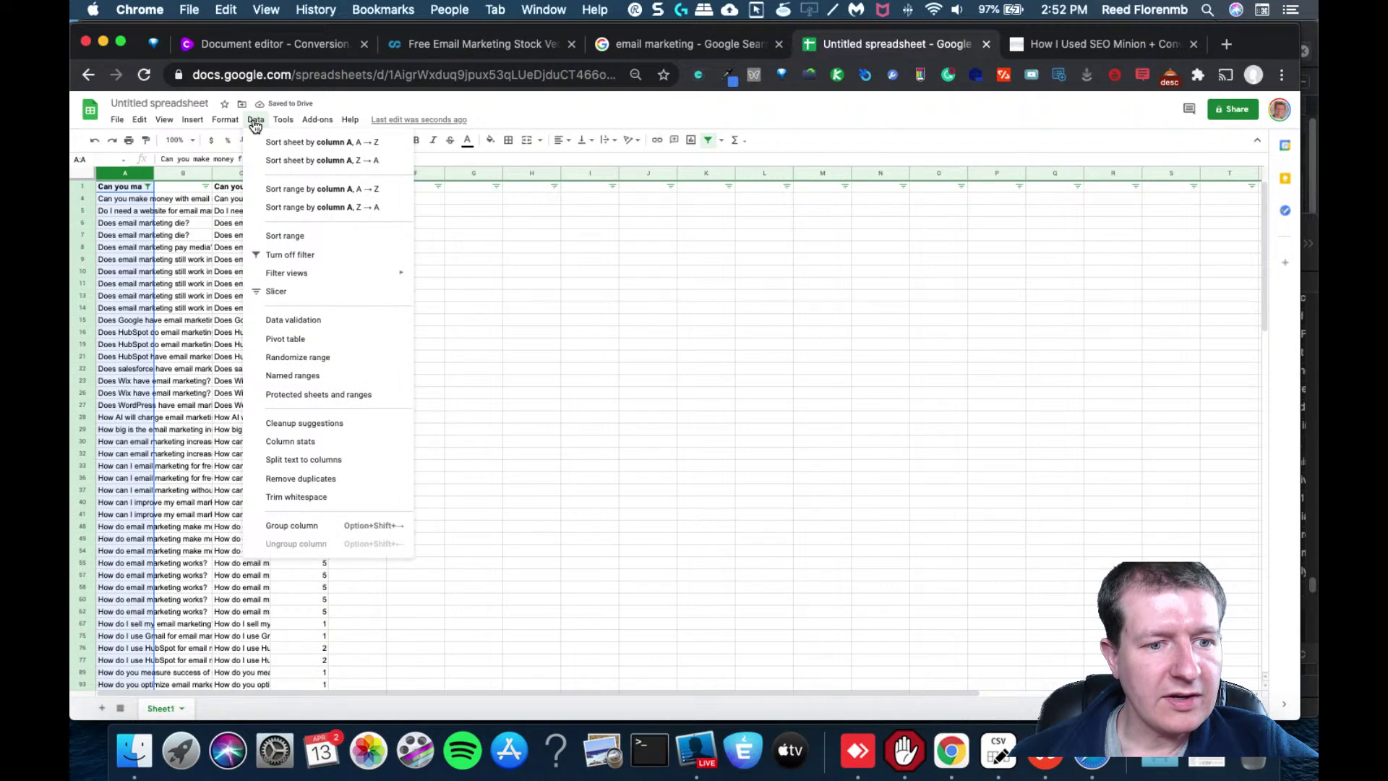
{"action": "left_click", "coordinate": [274, 480]}
{"action": "left_click", "coordinate": [599, 383]}
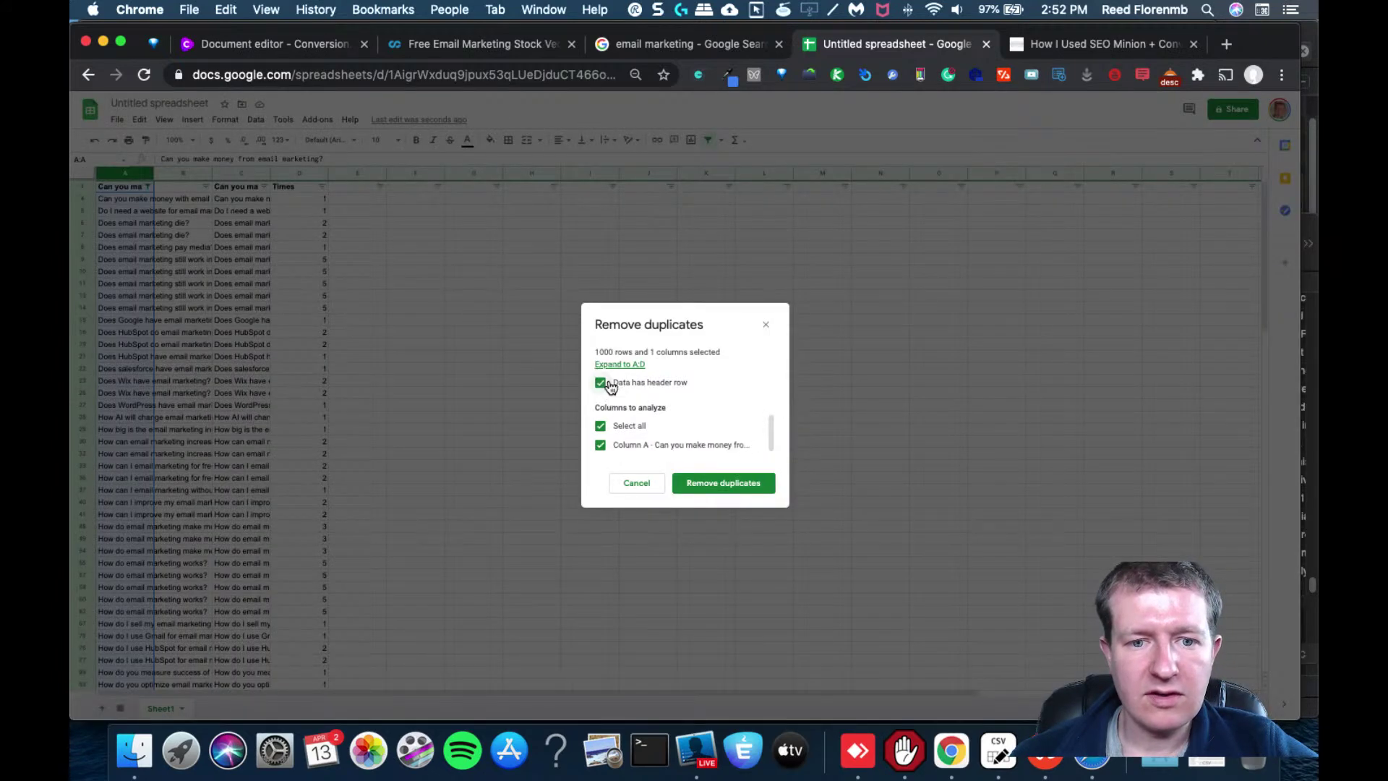
{"action": "left_click", "coordinate": [719, 483]}
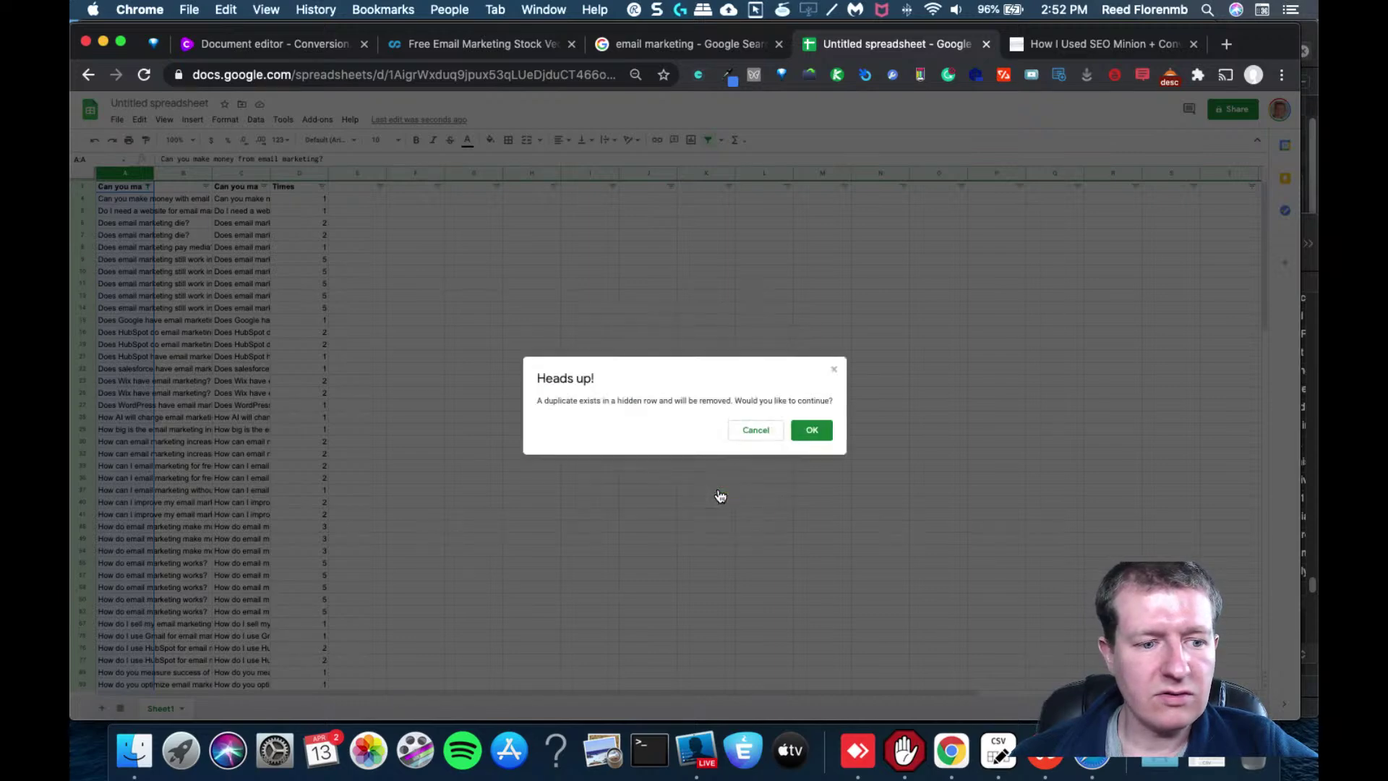
{"action": "left_click", "coordinate": [812, 432]}
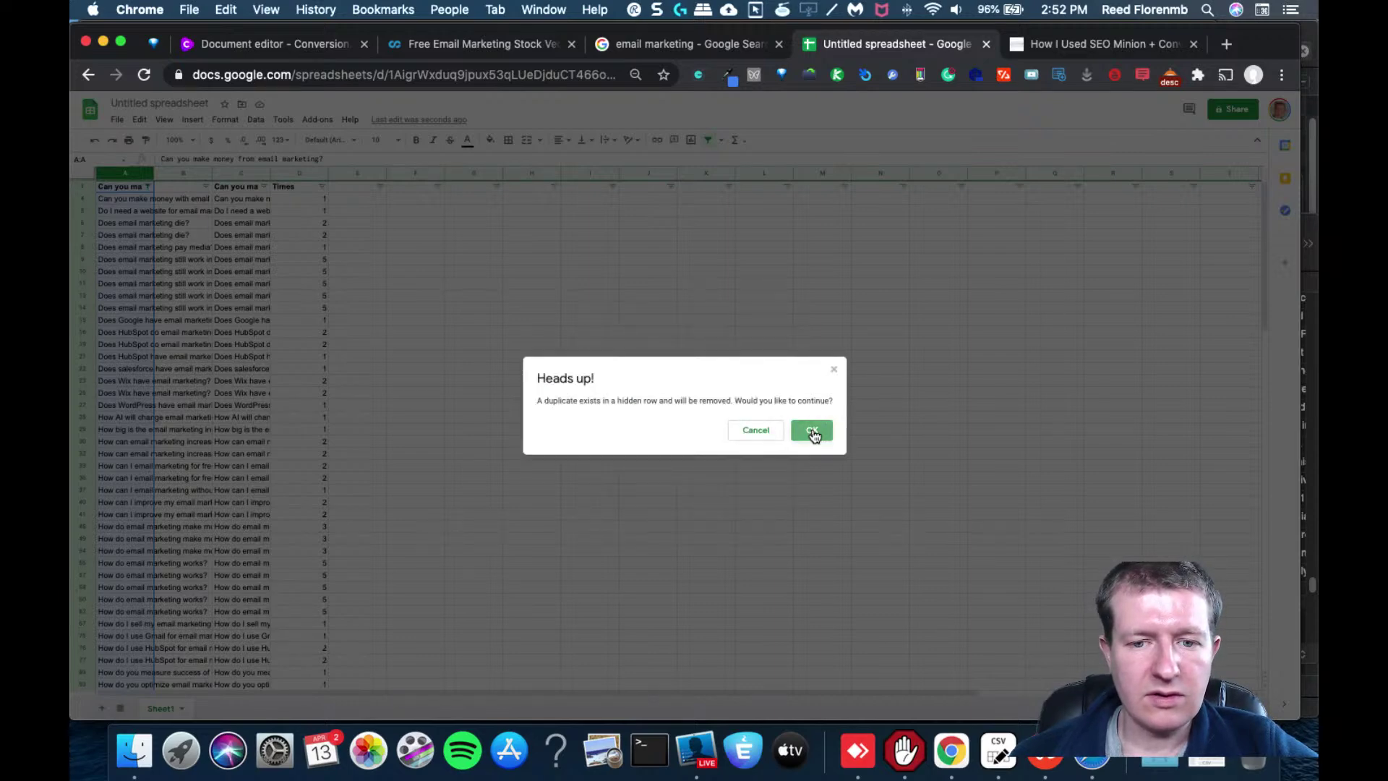
{"action": "left_click", "coordinate": [804, 444]}
Reapply column A's filter for text containing "email marketing" and widen the column so more of each question fits
{"action": "left_click", "coordinate": [129, 202]}
{"action": "left_click", "coordinate": [146, 186]}
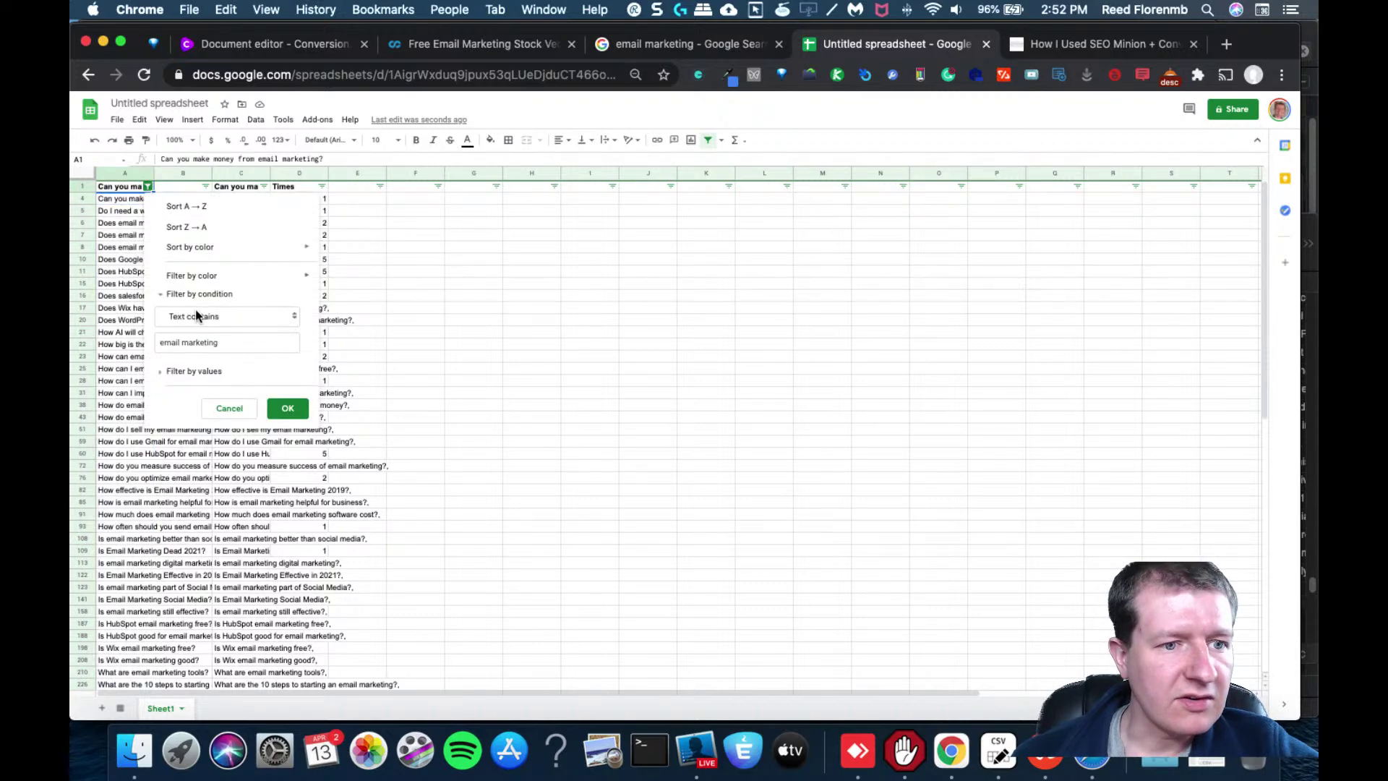
{"action": "left_click", "coordinate": [288, 408]}
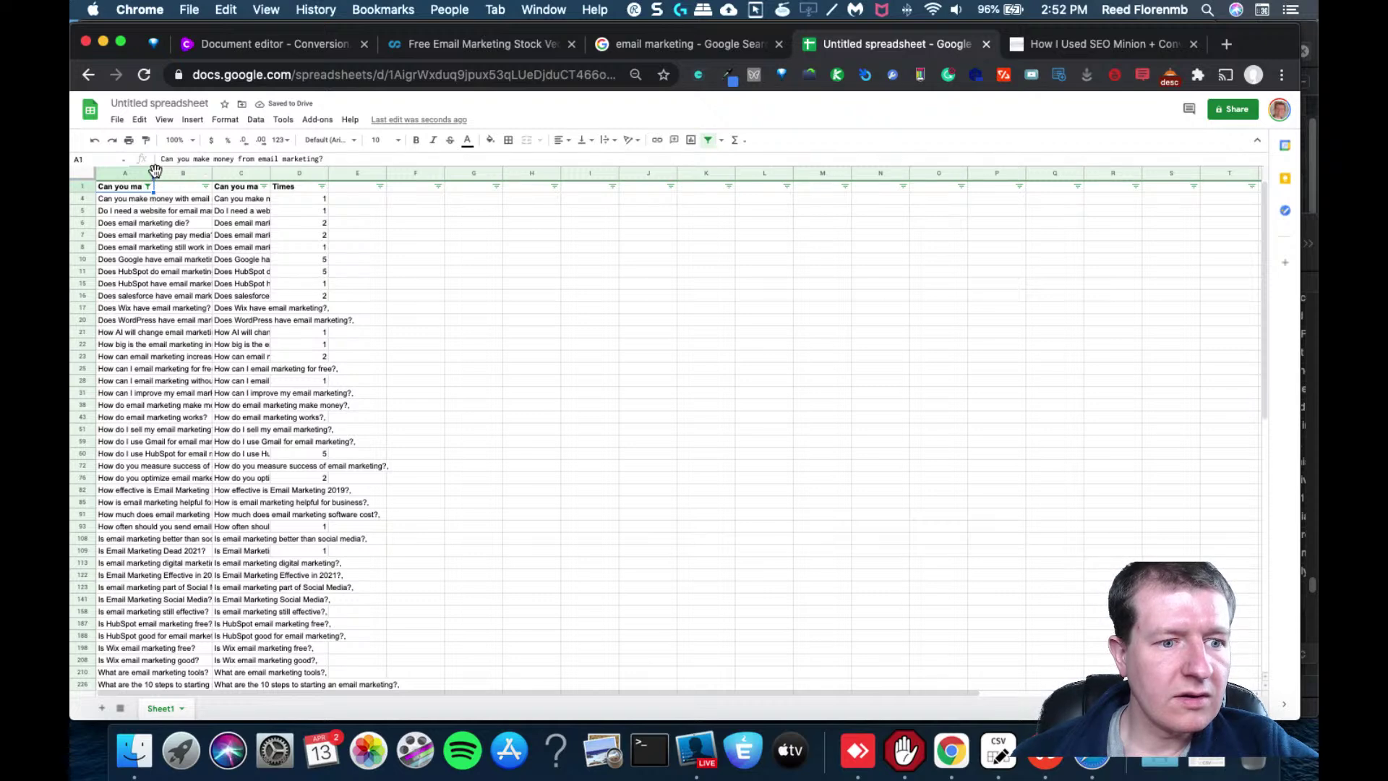
{"action": "left_click_drag", "start_coordinate": [156, 173], "coordinate": [233, 174]}
{"action": "left_click", "coordinate": [117, 260]}
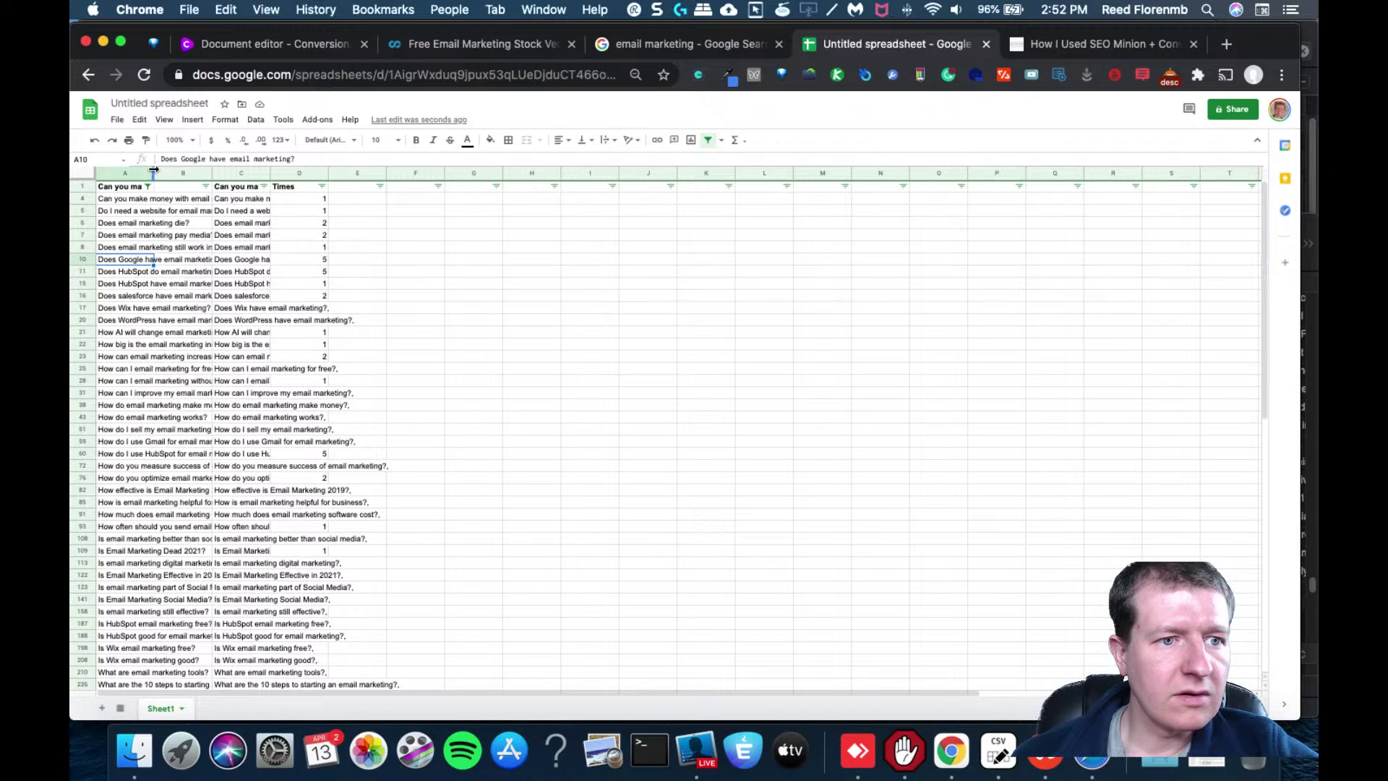
{"action": "left_click_drag", "start_coordinate": [154, 169], "coordinate": [223, 171]}
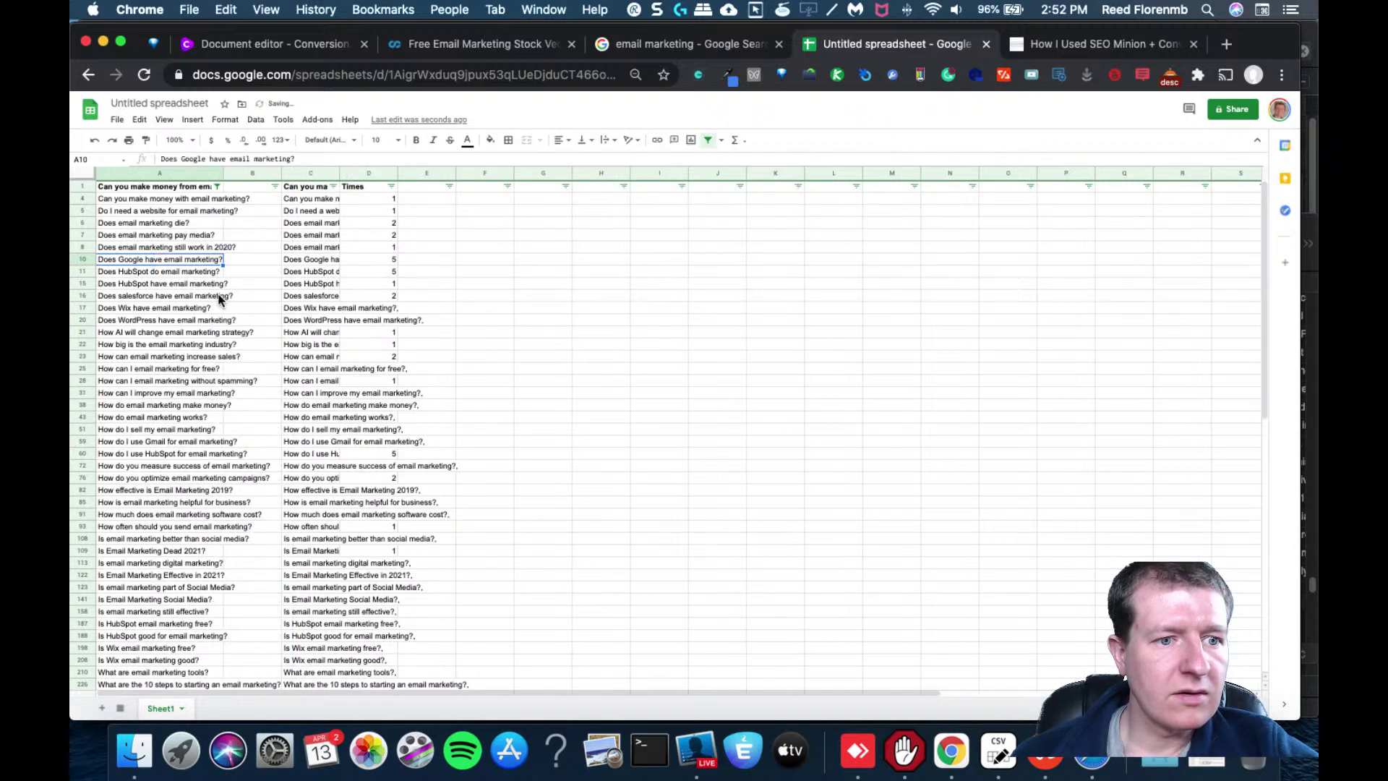
{"action": "left_click", "coordinate": [189, 322]}
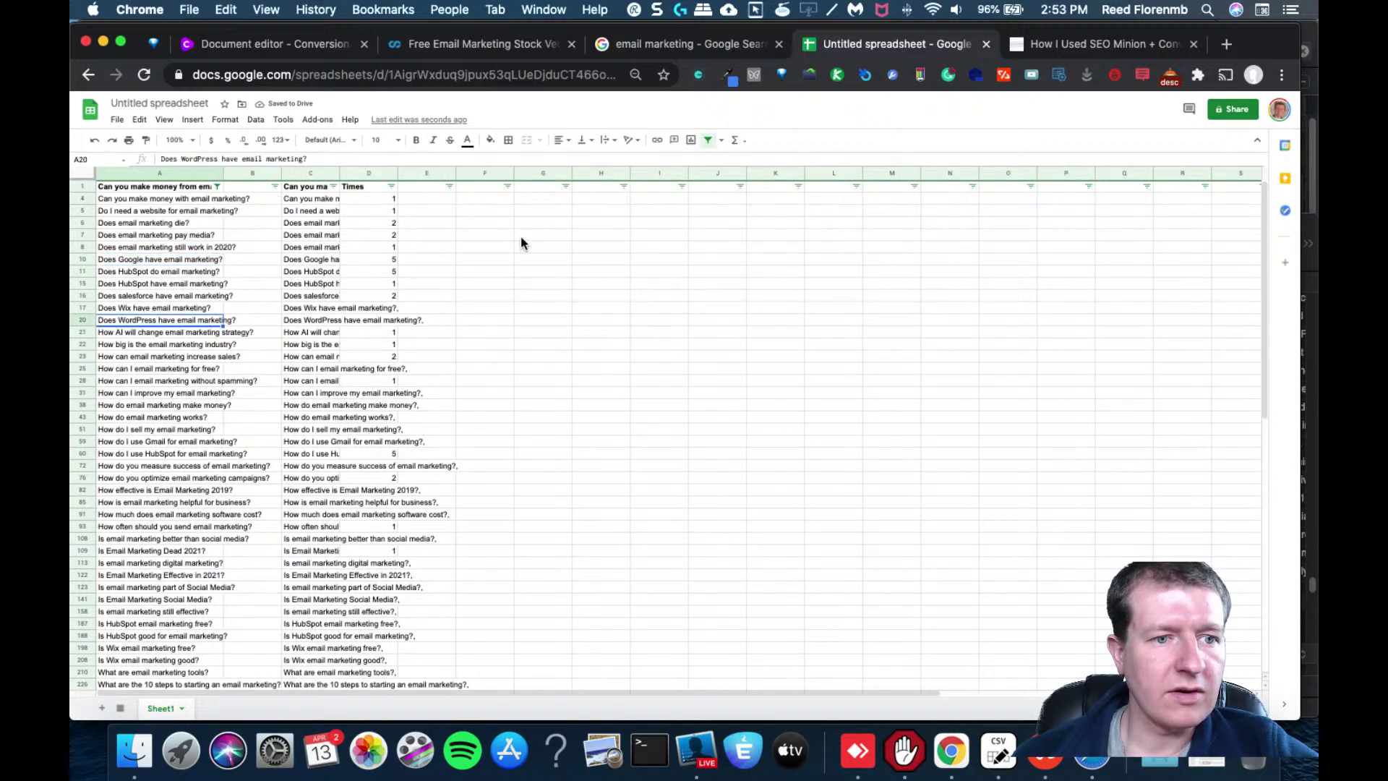
Change the year in cell A82 so the question reads "How effective is Email Marketing 2021?"
{"action": "left_click_drag", "start_coordinate": [1270, 211], "coordinate": [1258, 294]}
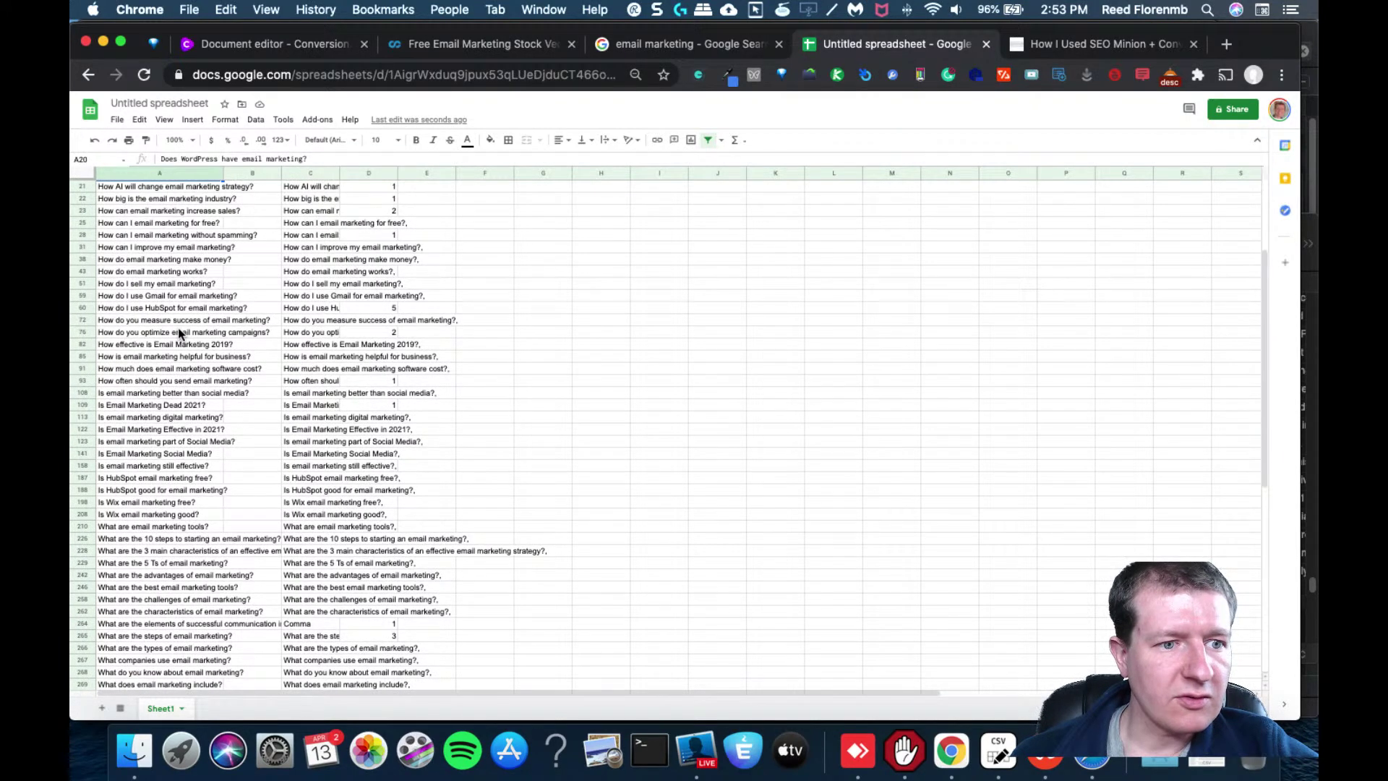
{"action": "left_click", "coordinate": [194, 346]}
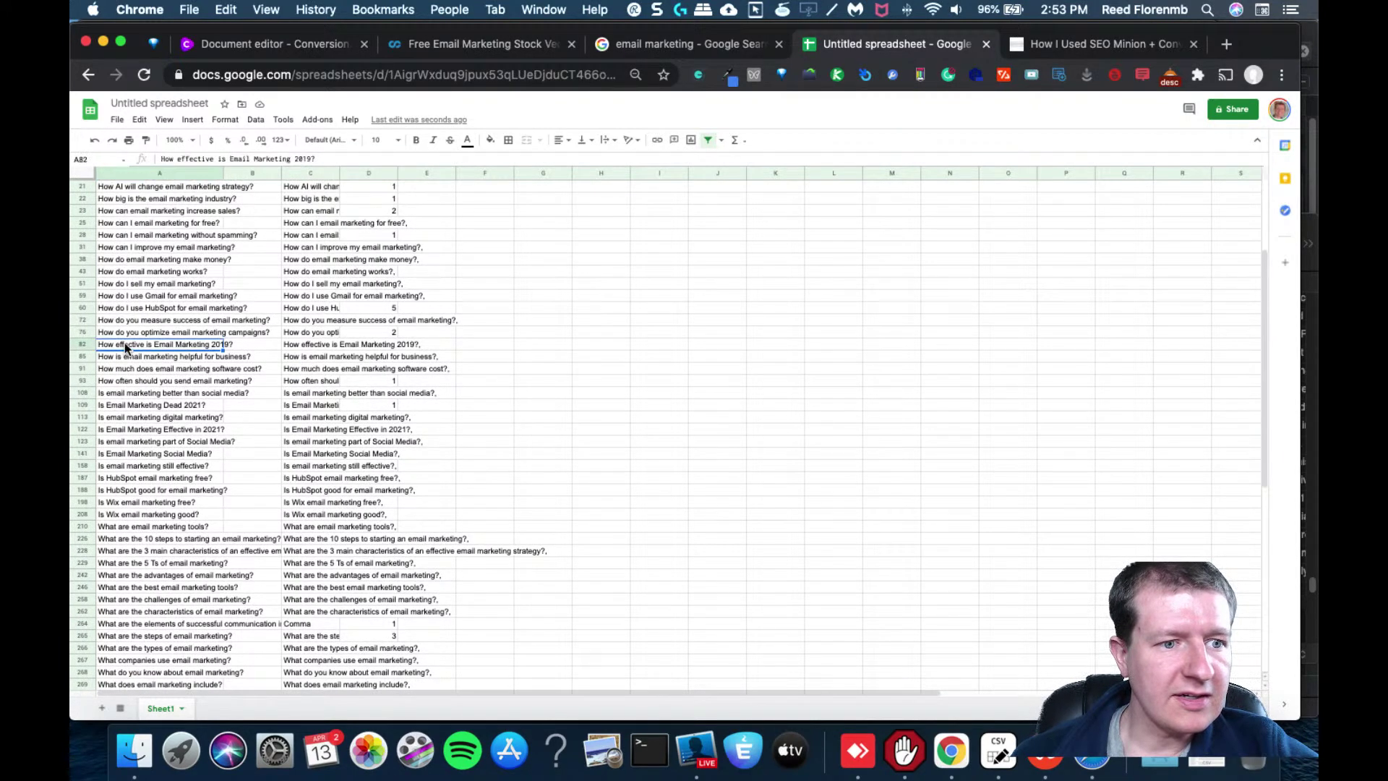
{"action": "left_click", "coordinate": [312, 159]}
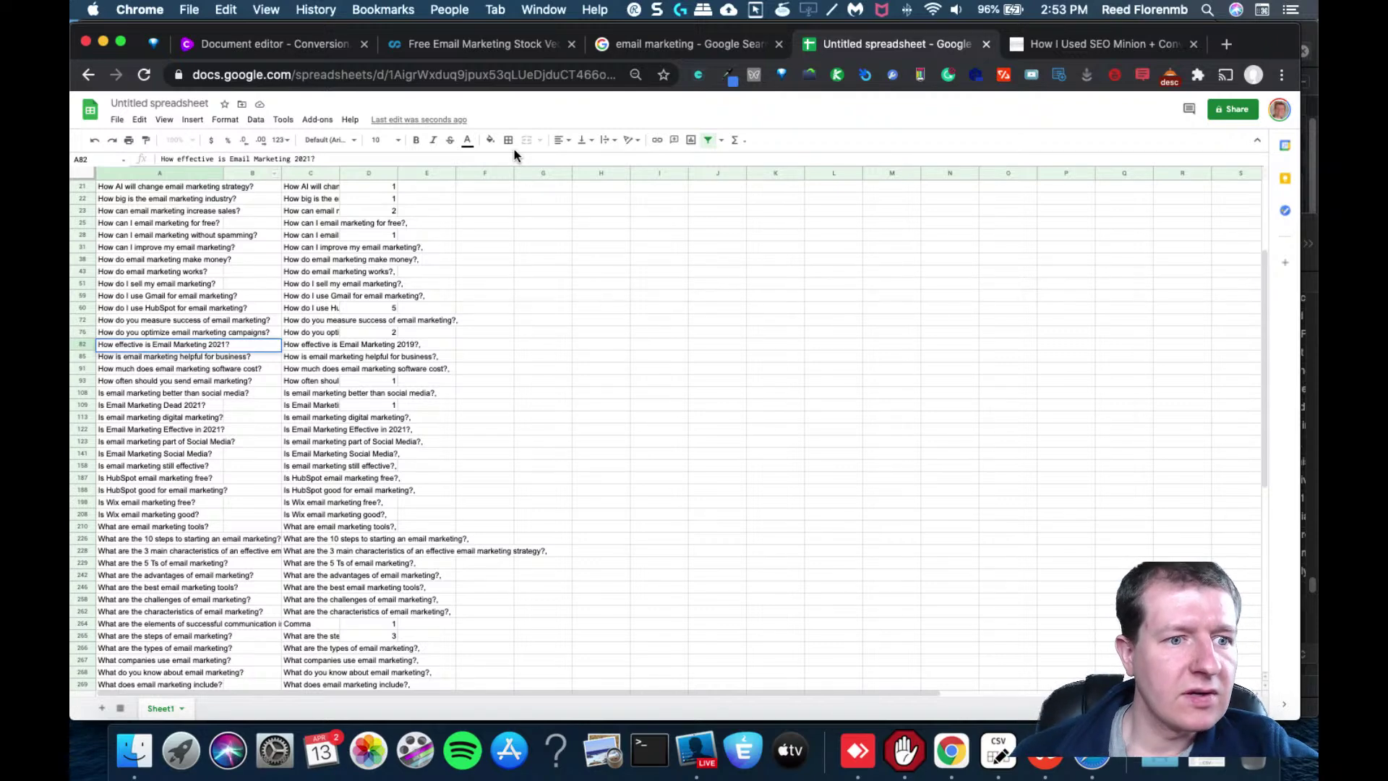
{"action": "left_click", "coordinate": [168, 294]}
Change the year in cell A8 so the question reads "Does email marketing still work in 2021?"
{"action": "key", "text": "Up"}
{"action": "key", "text": "Up"}
{"action": "key", "text": "Up"}
{"action": "key", "text": "Up"}
{"action": "key", "text": "Up"}
{"action": "key", "text": "Up"}
{"action": "key", "text": "Up"}
{"action": "key", "text": "Up"}
{"action": "key", "text": "Up"}
{"action": "key", "text": "Up"}
{"action": "key", "text": "Up"}
{"action": "key", "text": "Up"}
{"action": "key", "text": "Up"}
{"action": "key", "text": "Up"}
{"action": "key", "text": "Up"}
{"action": "key", "text": "Up"}
{"action": "key", "text": "Up"}
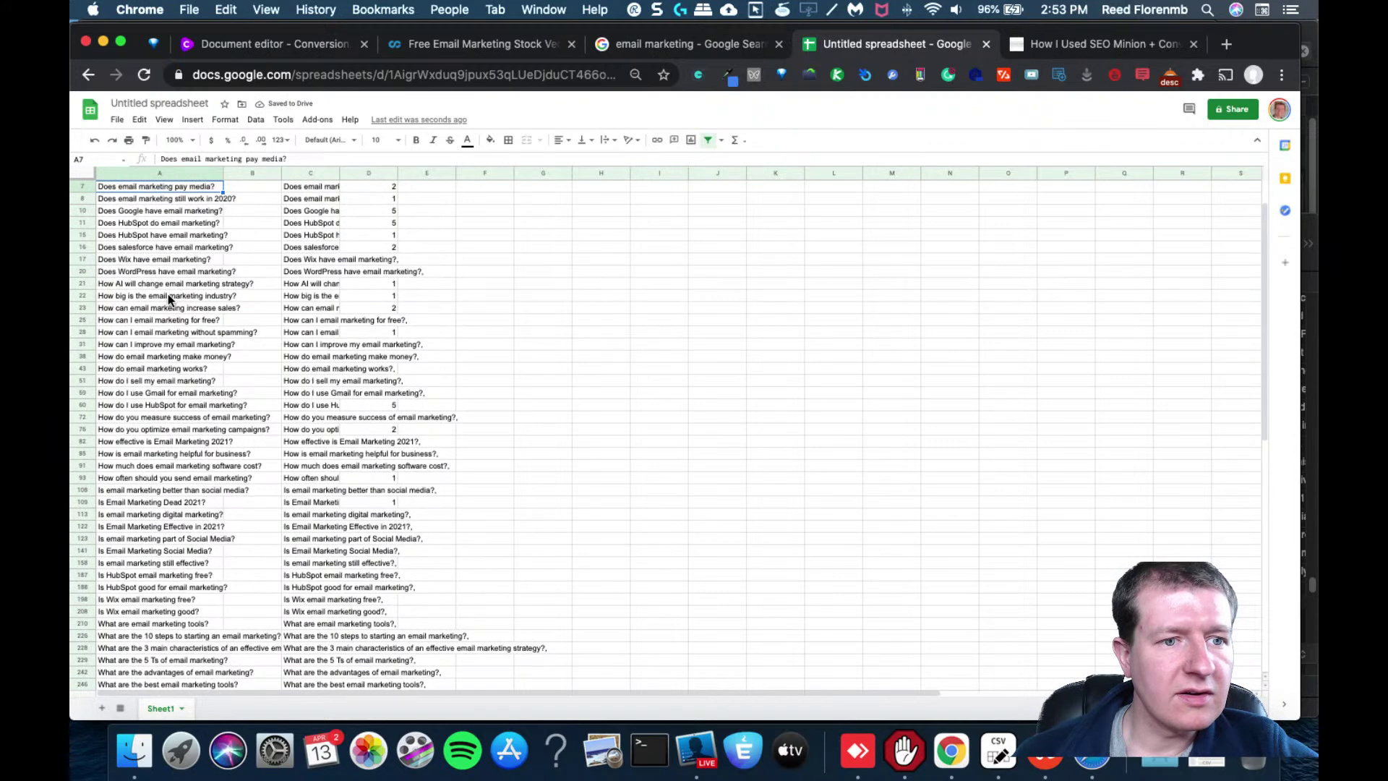
{"action": "key", "text": "Up"}
{"action": "left_click", "coordinate": [156, 208]}
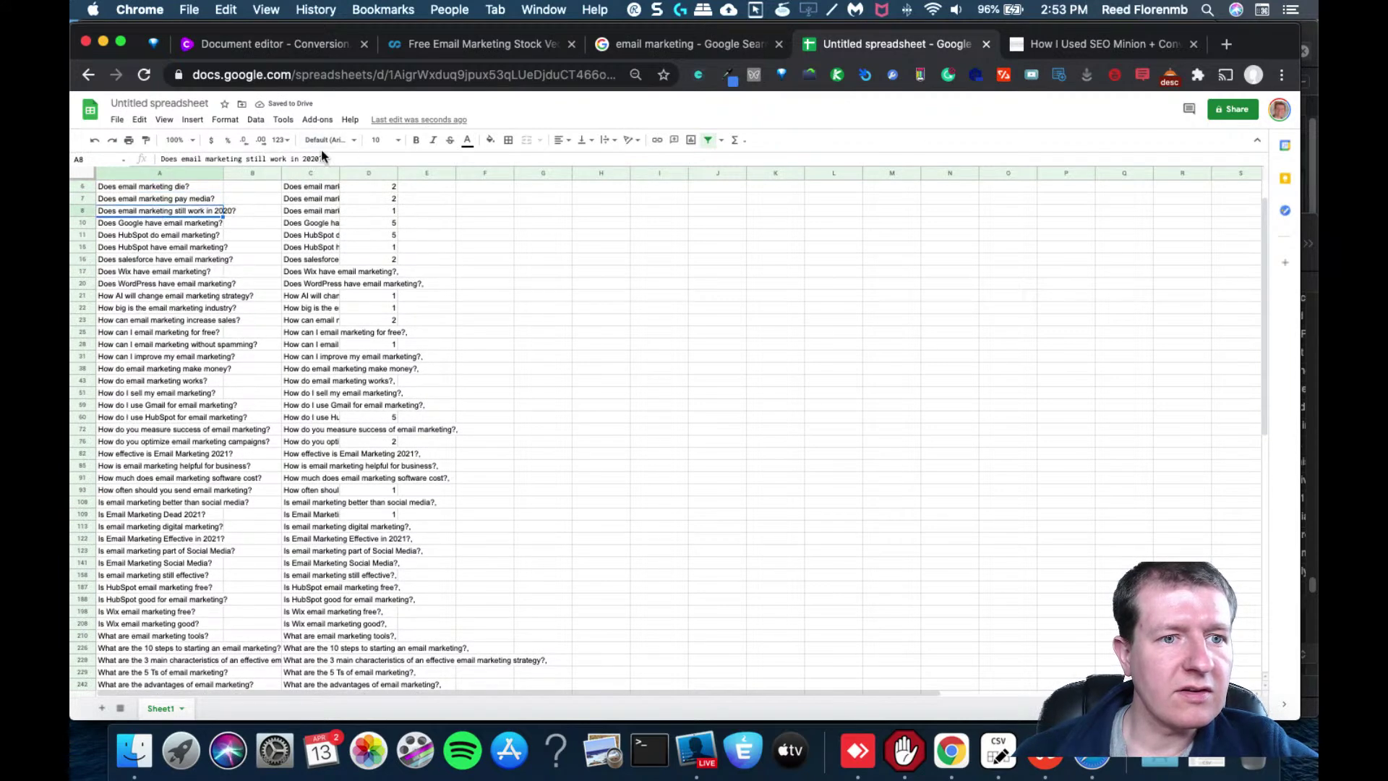
{"action": "key", "text": "Return"}
{"action": "key", "text": "Return"}
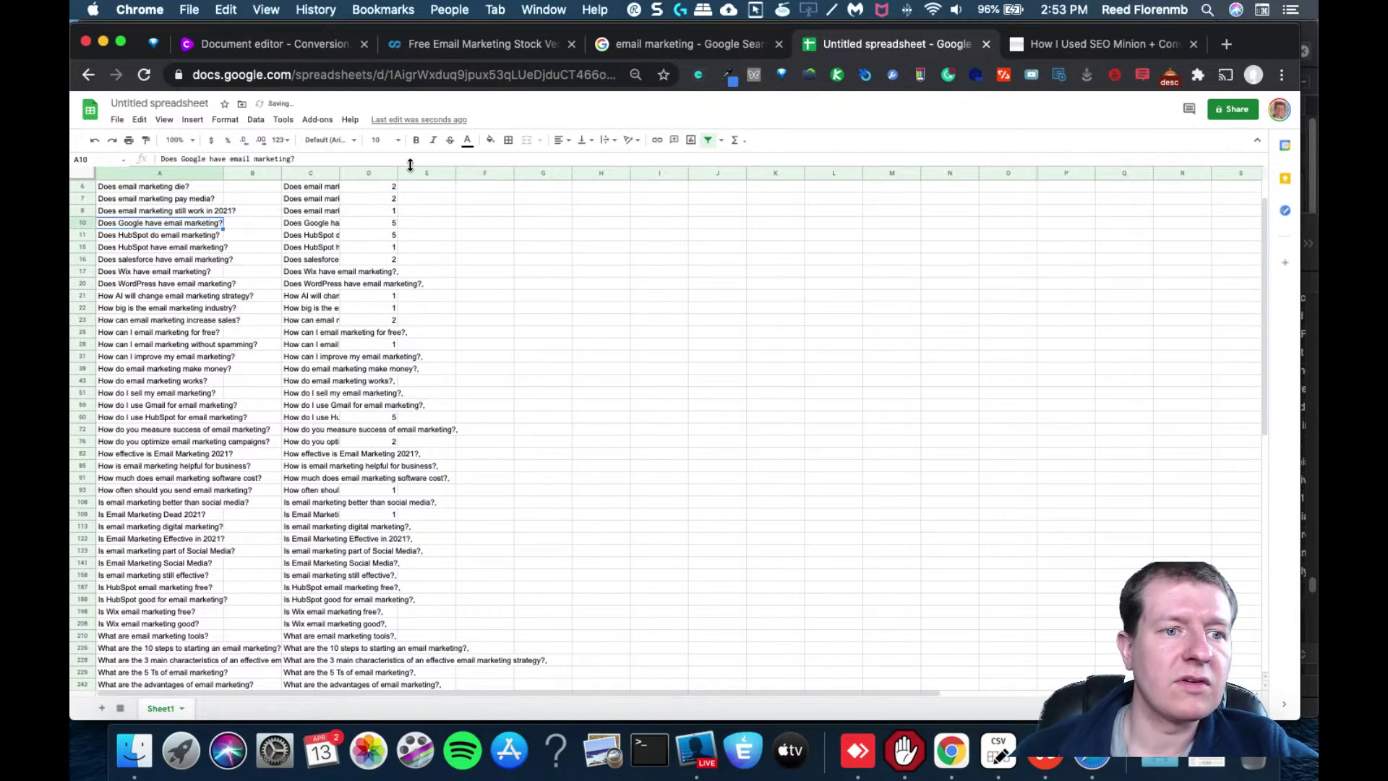
Copy the filtered questions in column A from A4 through A412 and return to the top of the sheet
{"action": "key", "text": "Up"}
{"action": "key", "text": "Up"}
{"action": "key", "text": "Up"}
{"action": "key", "text": "Up"}
{"action": "key", "text": "Up"}
{"action": "key", "text": "Up"}
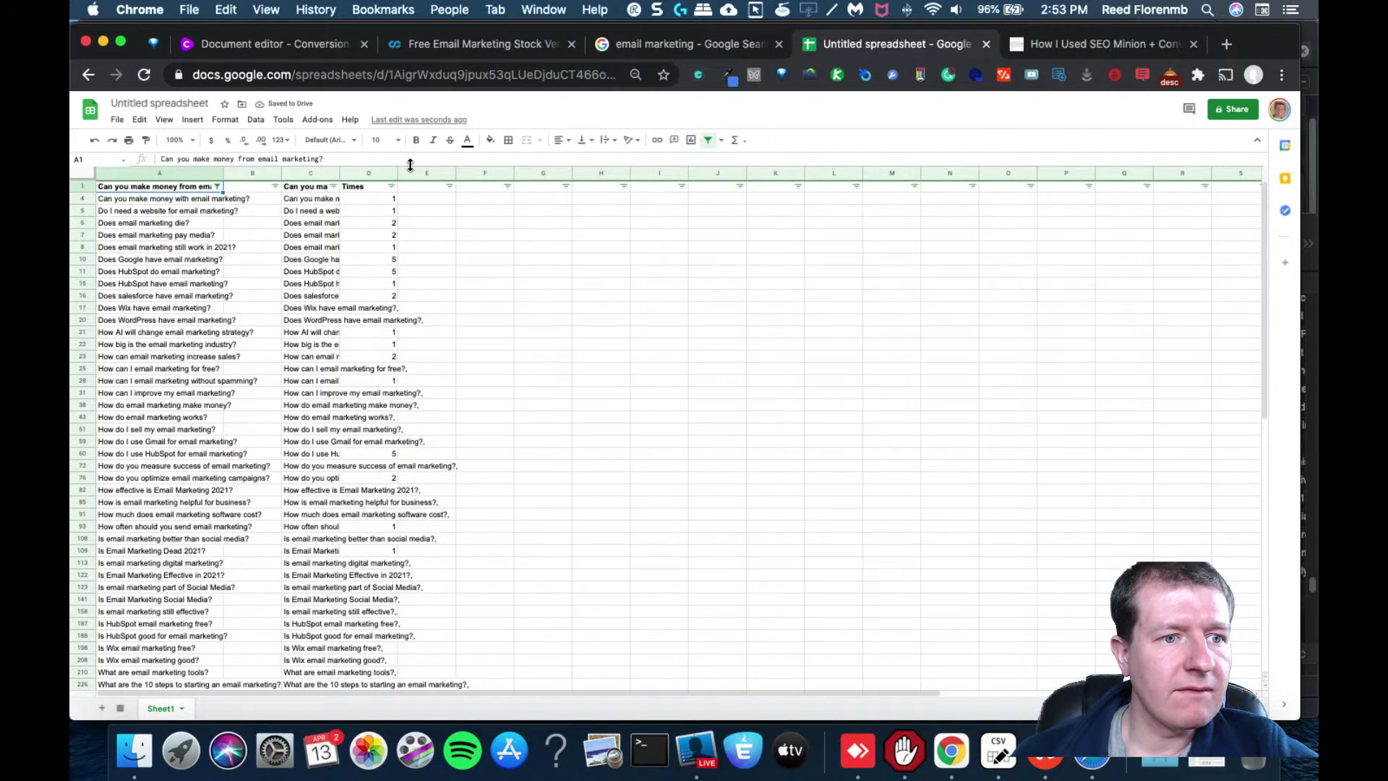
{"action": "left_click", "coordinate": [175, 198]}
{"action": "left_click_drag", "start_coordinate": [1264, 289], "coordinate": [1228, 539]}
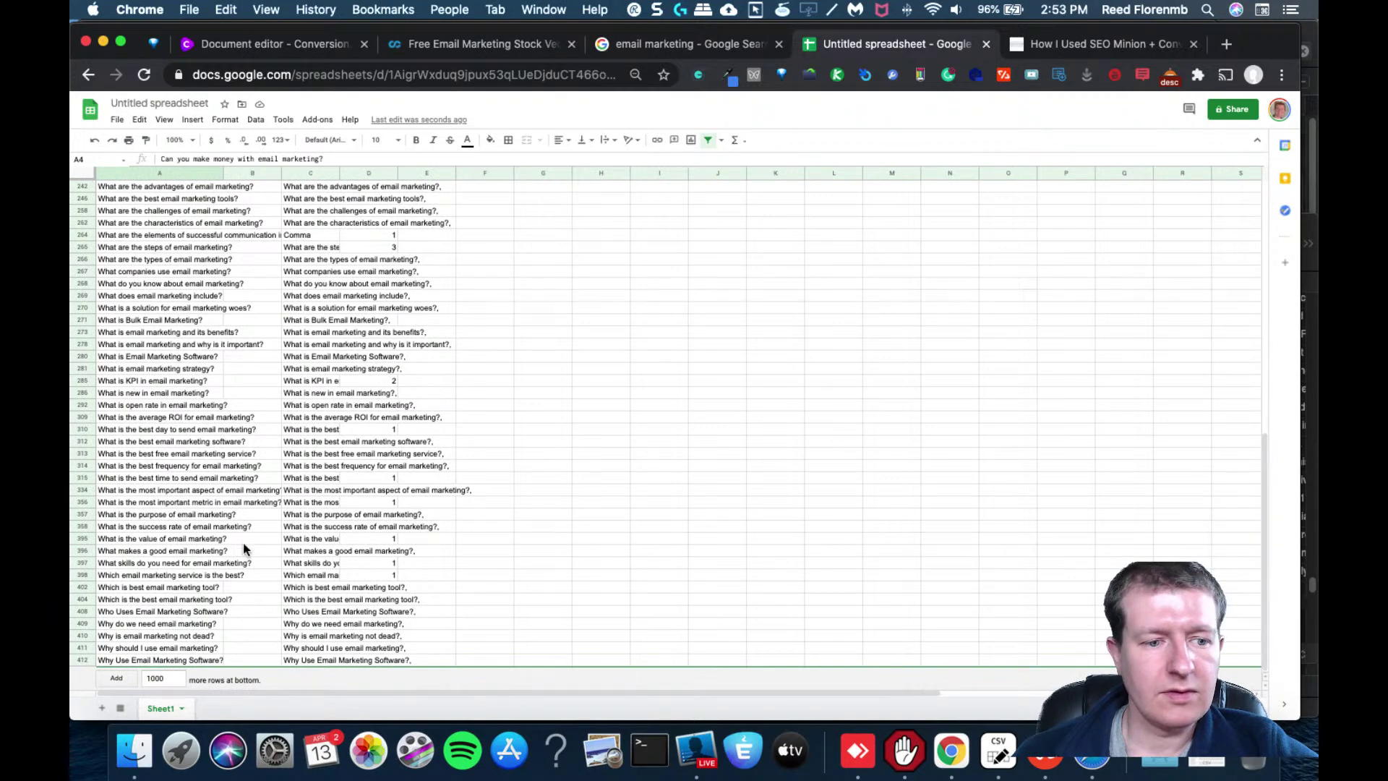
{"action": "left_click", "coordinate": [119, 659], "text": "shift"}
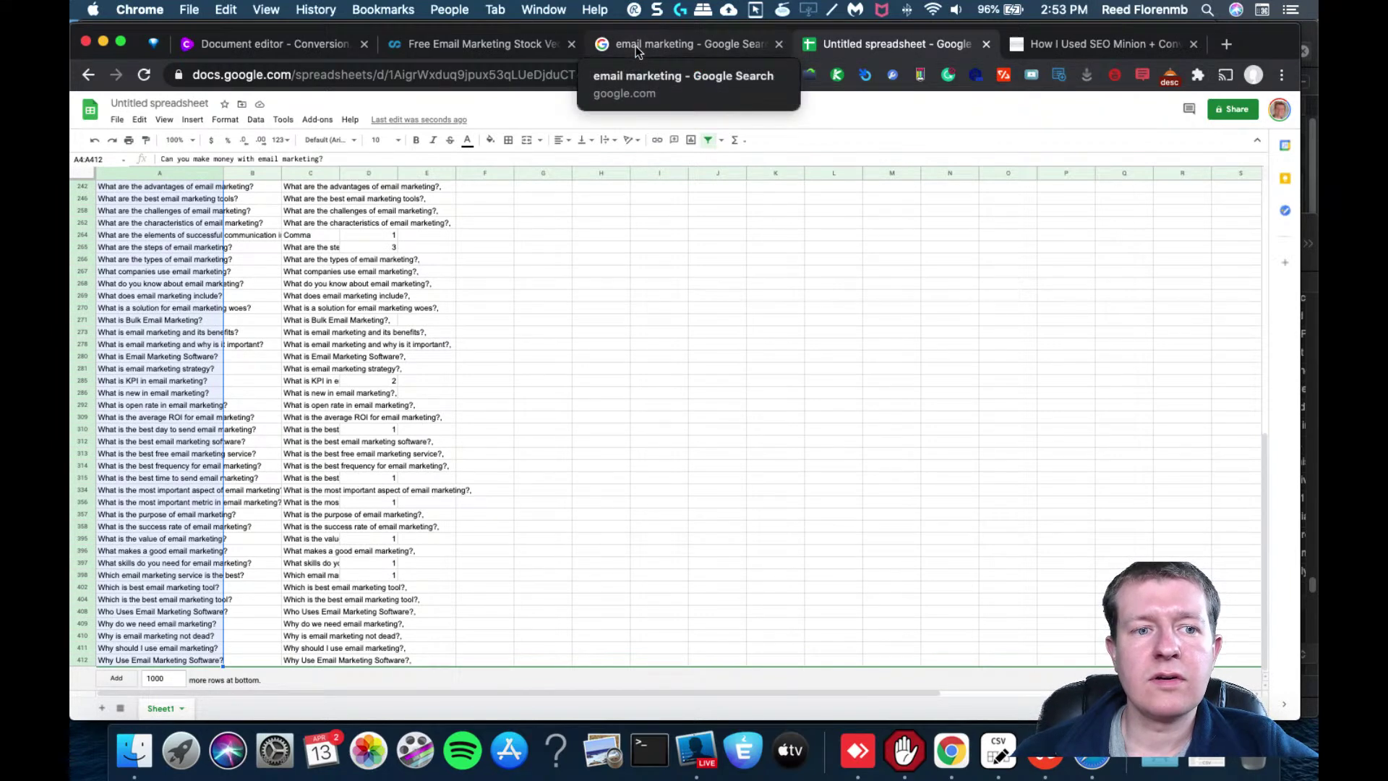
{"action": "key", "text": "super+Up"}
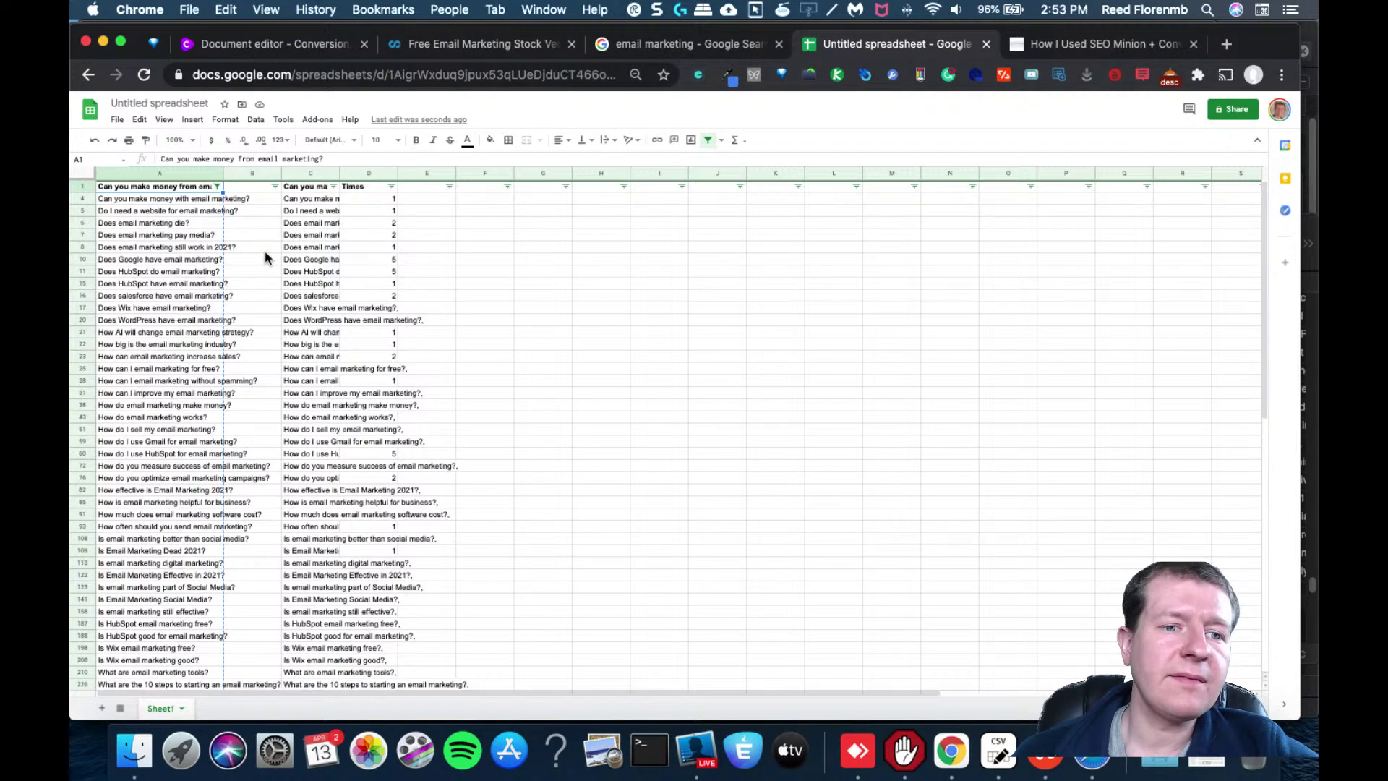
Enter ## in E4 and begin a CONCATENATE formula in F4 that joins A4 and E4
{"action": "left_click", "coordinate": [434, 201]}
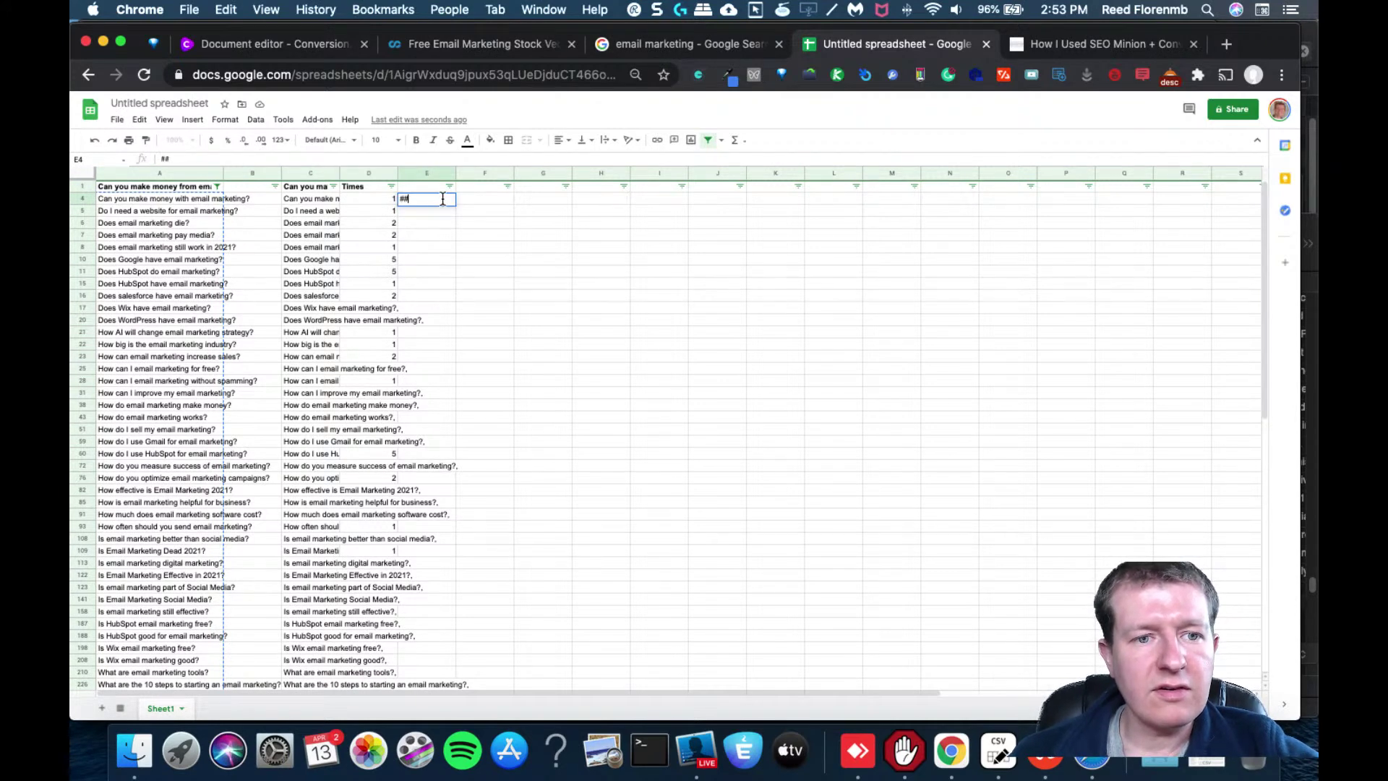
{"action": "left_click", "coordinate": [480, 198]}
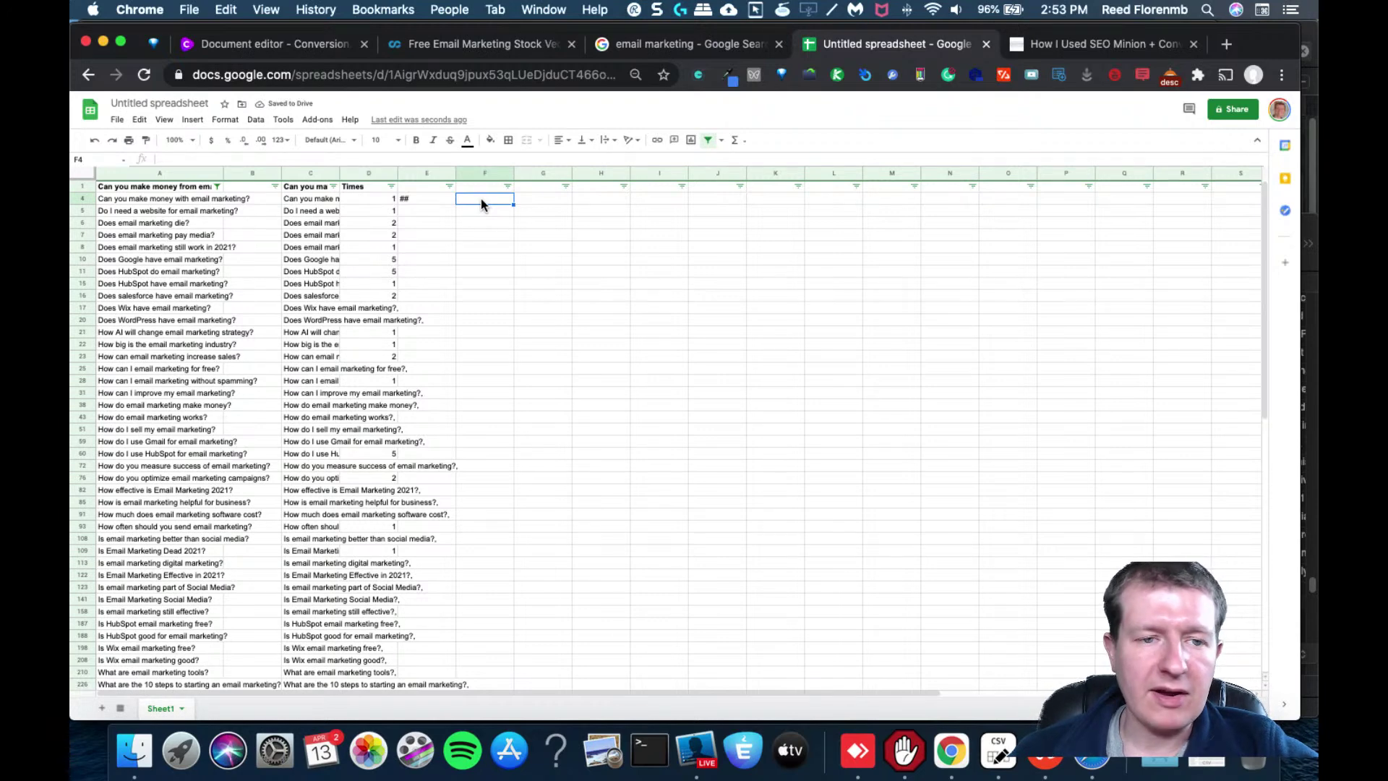
{"action": "type", "text": "=coun"}
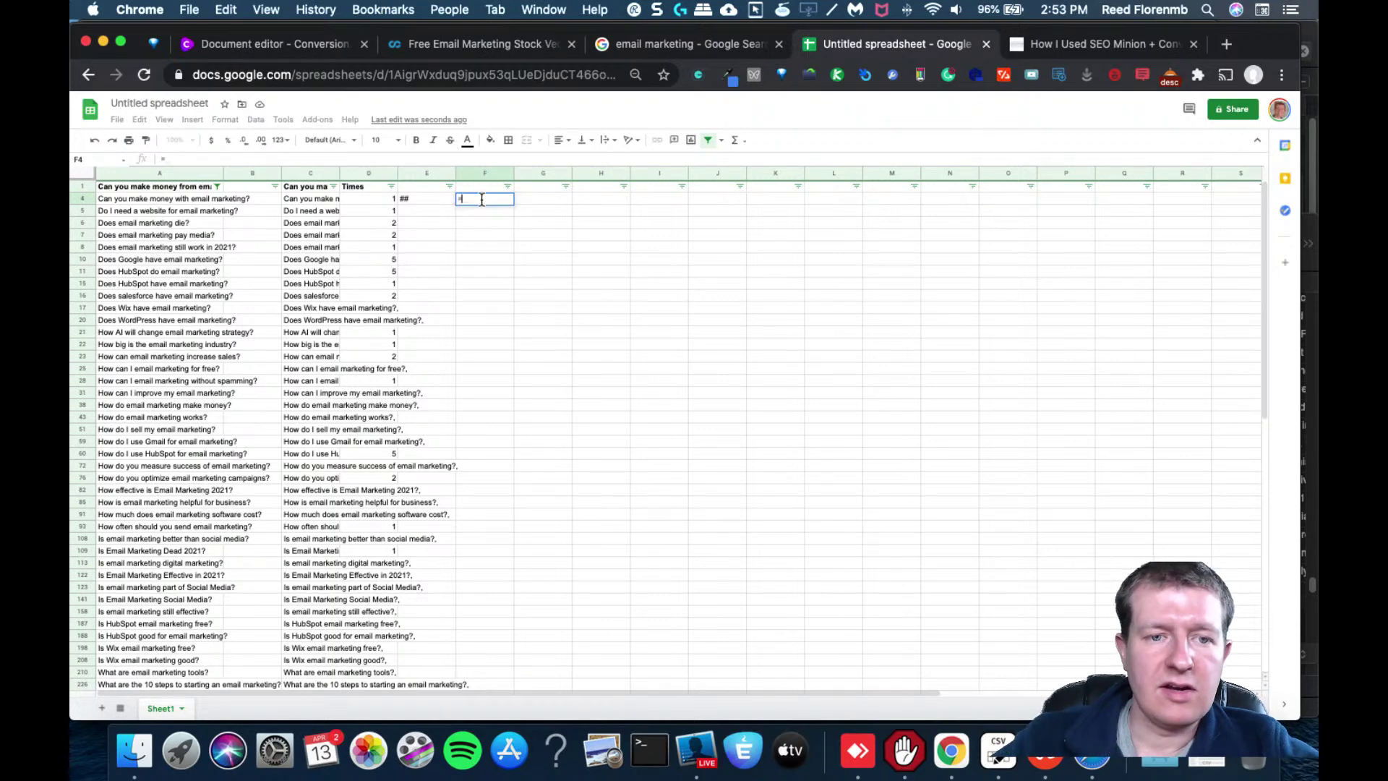
{"action": "key", "text": "BackSpace"}
{"action": "key", "text": "BackSpace"}
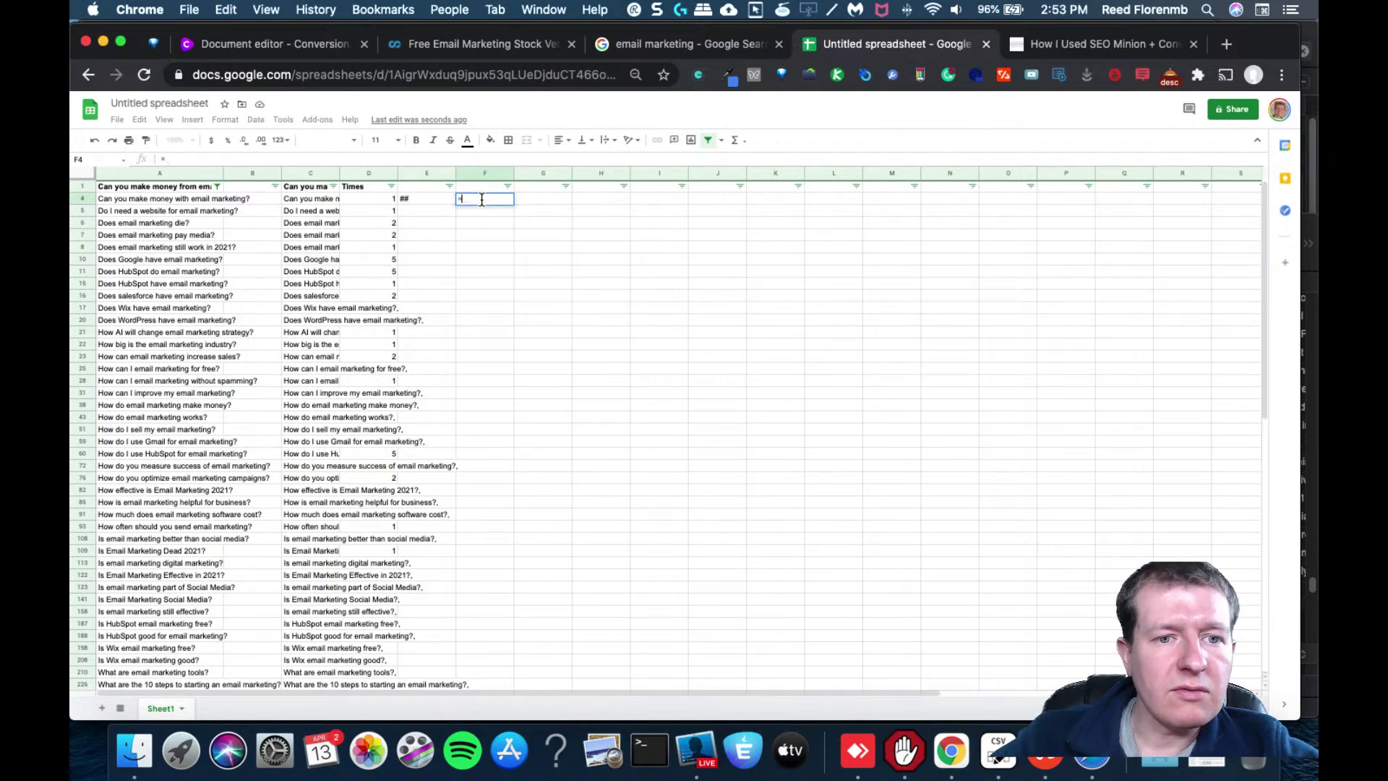
{"action": "type", "text": "nca"}
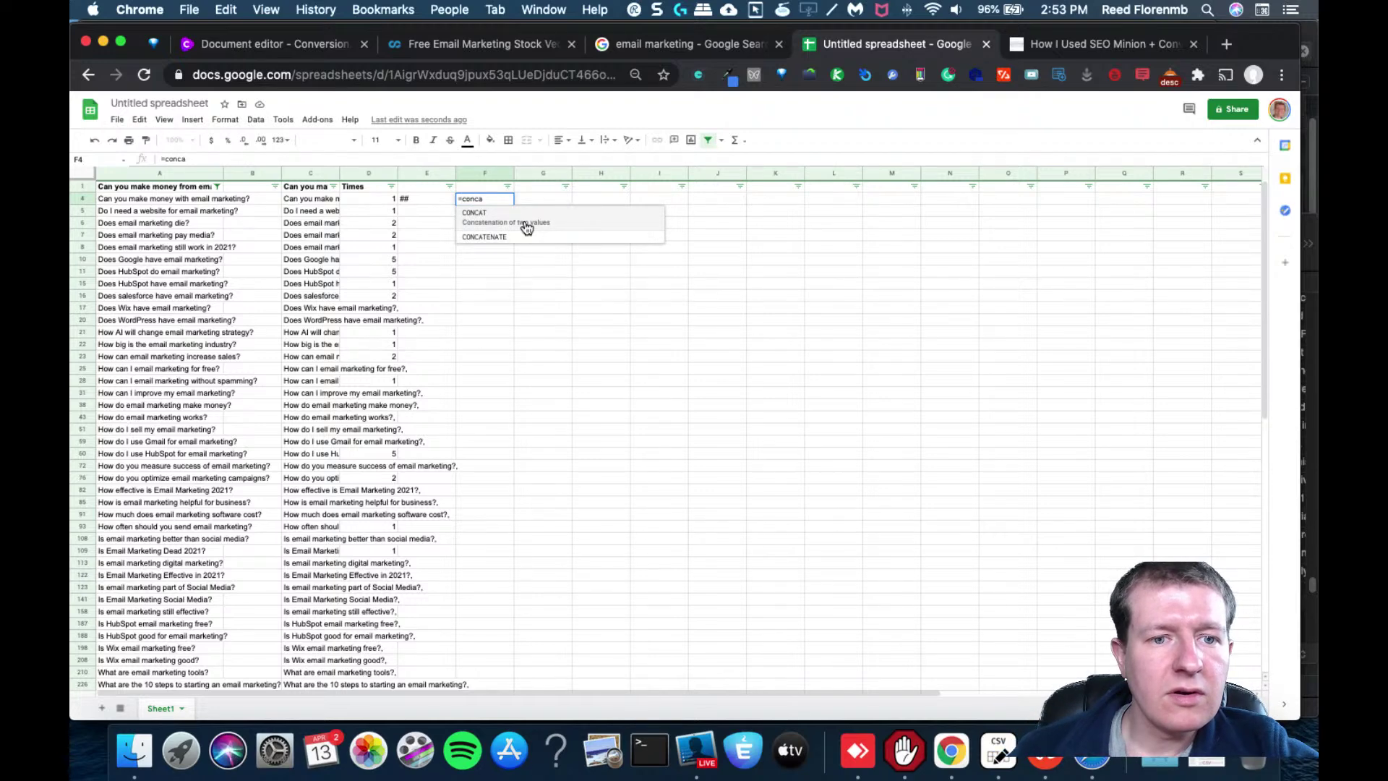
{"action": "left_click", "coordinate": [505, 238]}
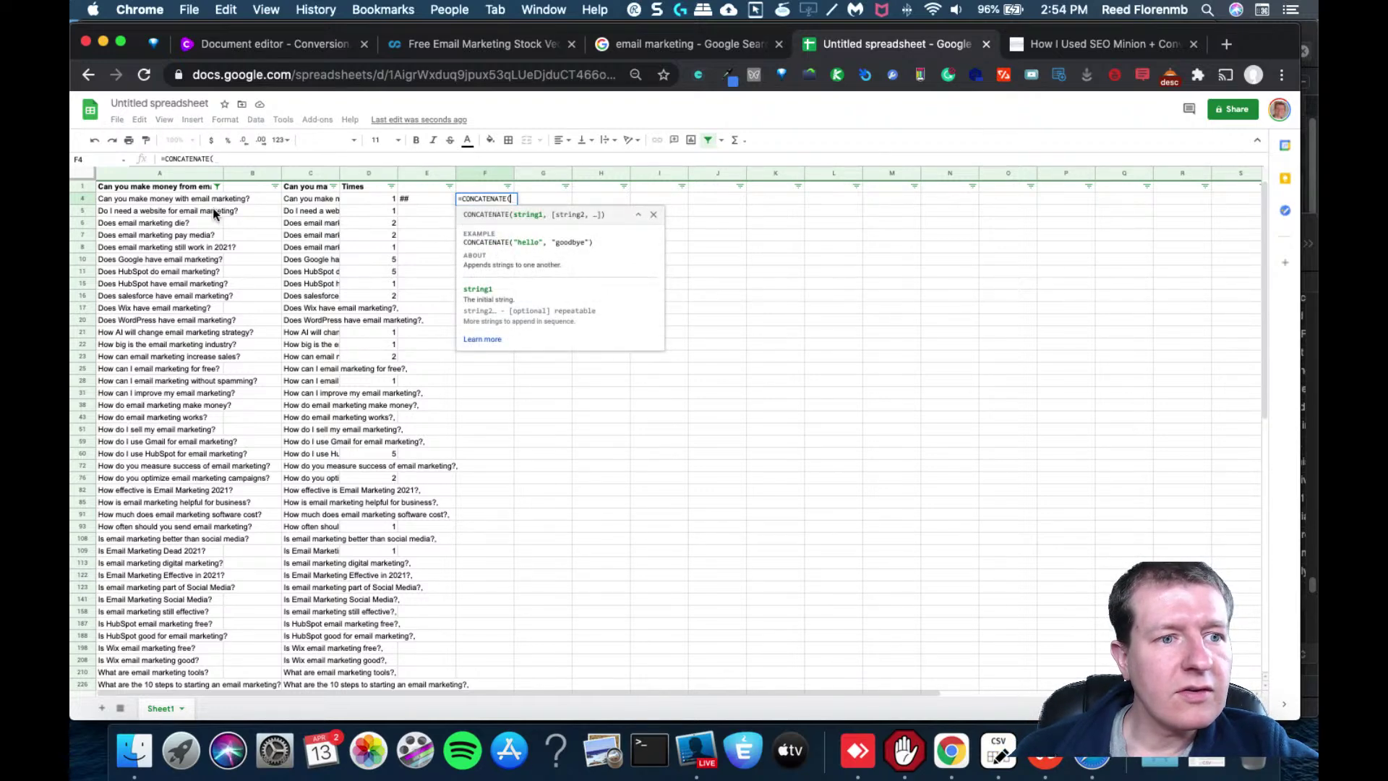
{"action": "left_click", "coordinate": [115, 196]}
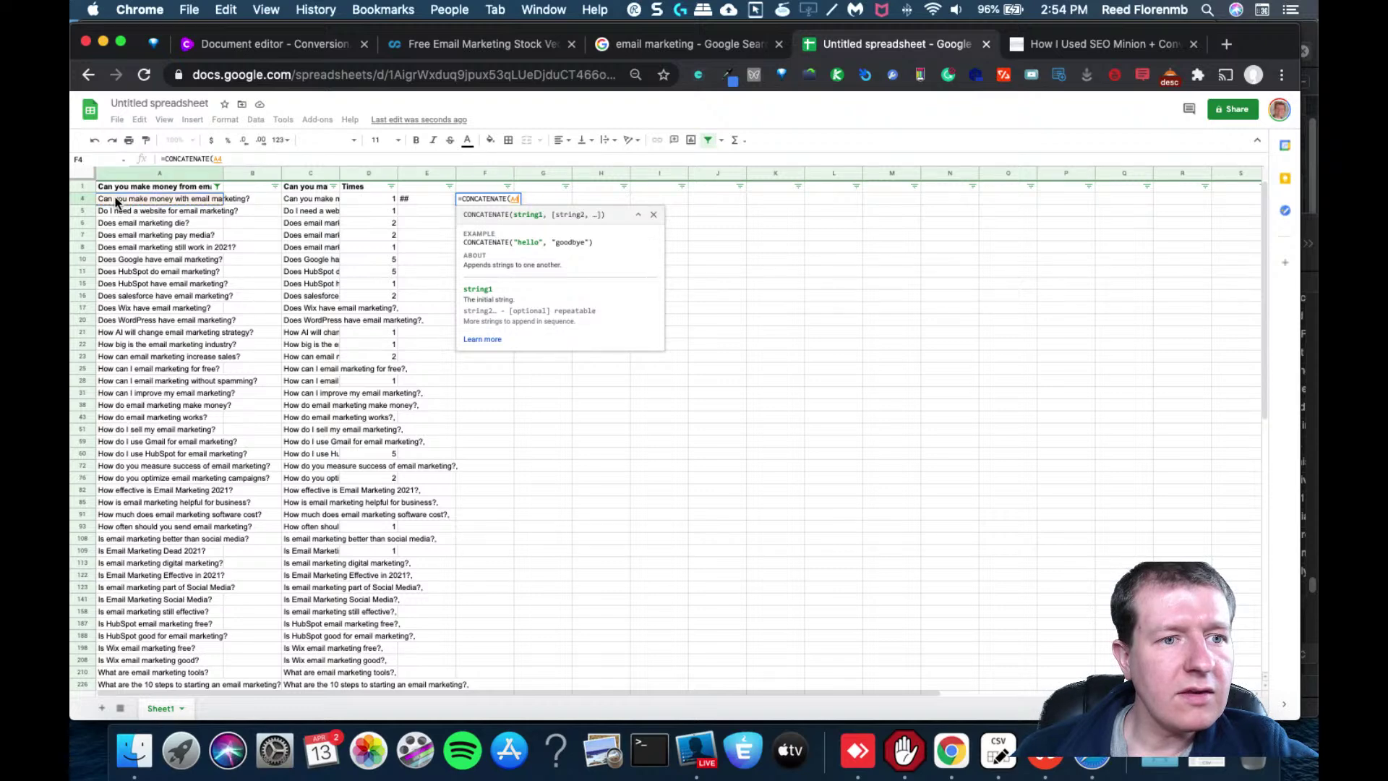
{"action": "type", "text": ","}
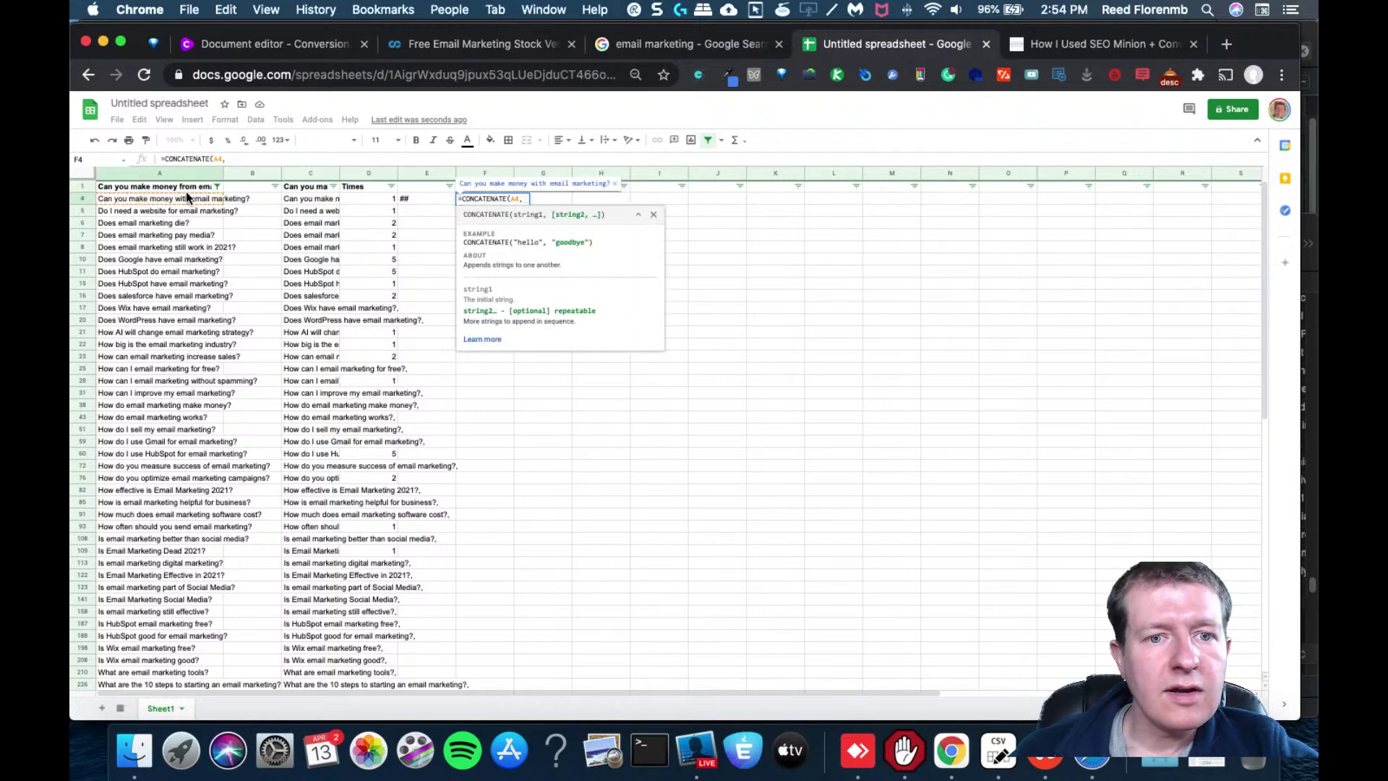
{"action": "left_click", "coordinate": [411, 201]}
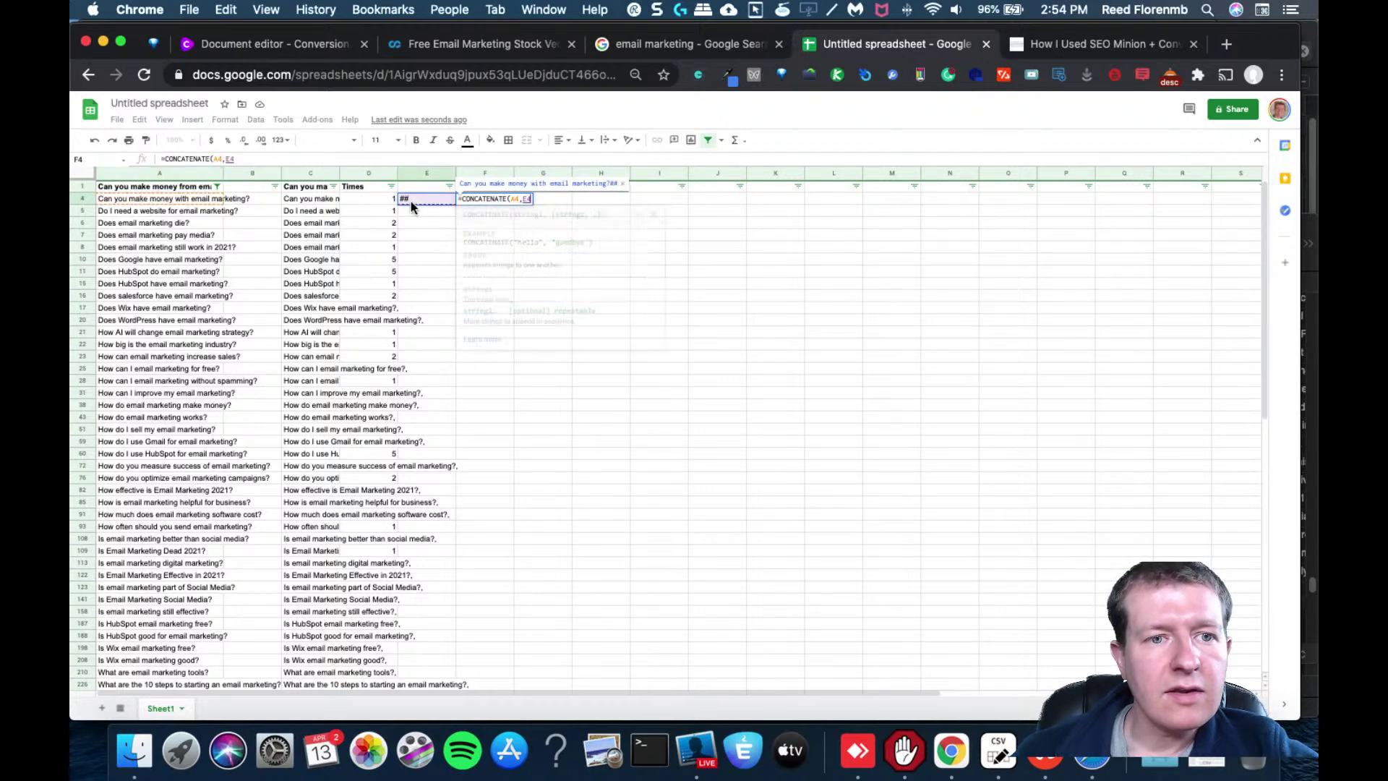
Make the E4 reference absolute and complete F4's formula as =CONCATENATE(A4,$E$4)
{"action": "left_click", "coordinate": [232, 159]}
{"action": "type", "text": "$"}
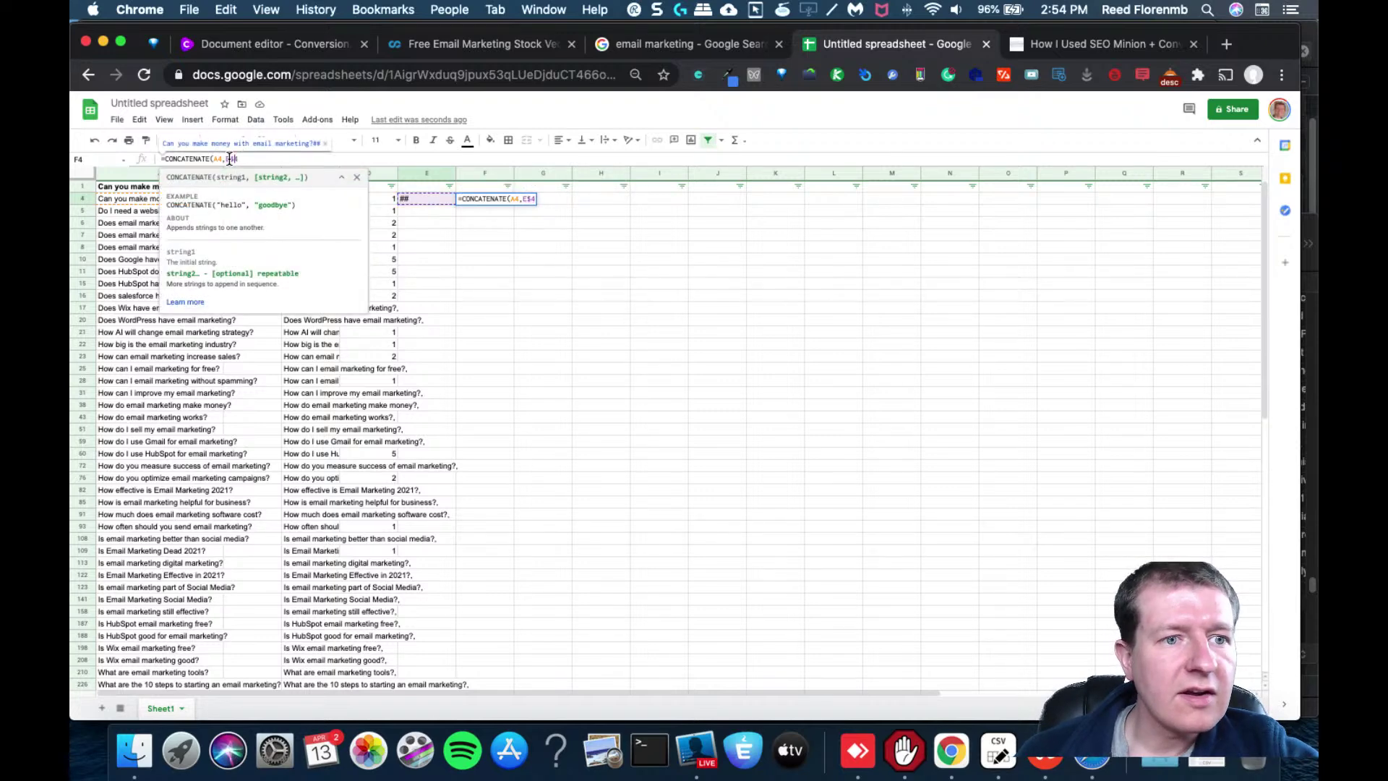
{"action": "left_click", "coordinate": [227, 159]}
{"action": "type", "text": "$"}
{"action": "key", "text": "Return"}
{"action": "left_click", "coordinate": [482, 198]}
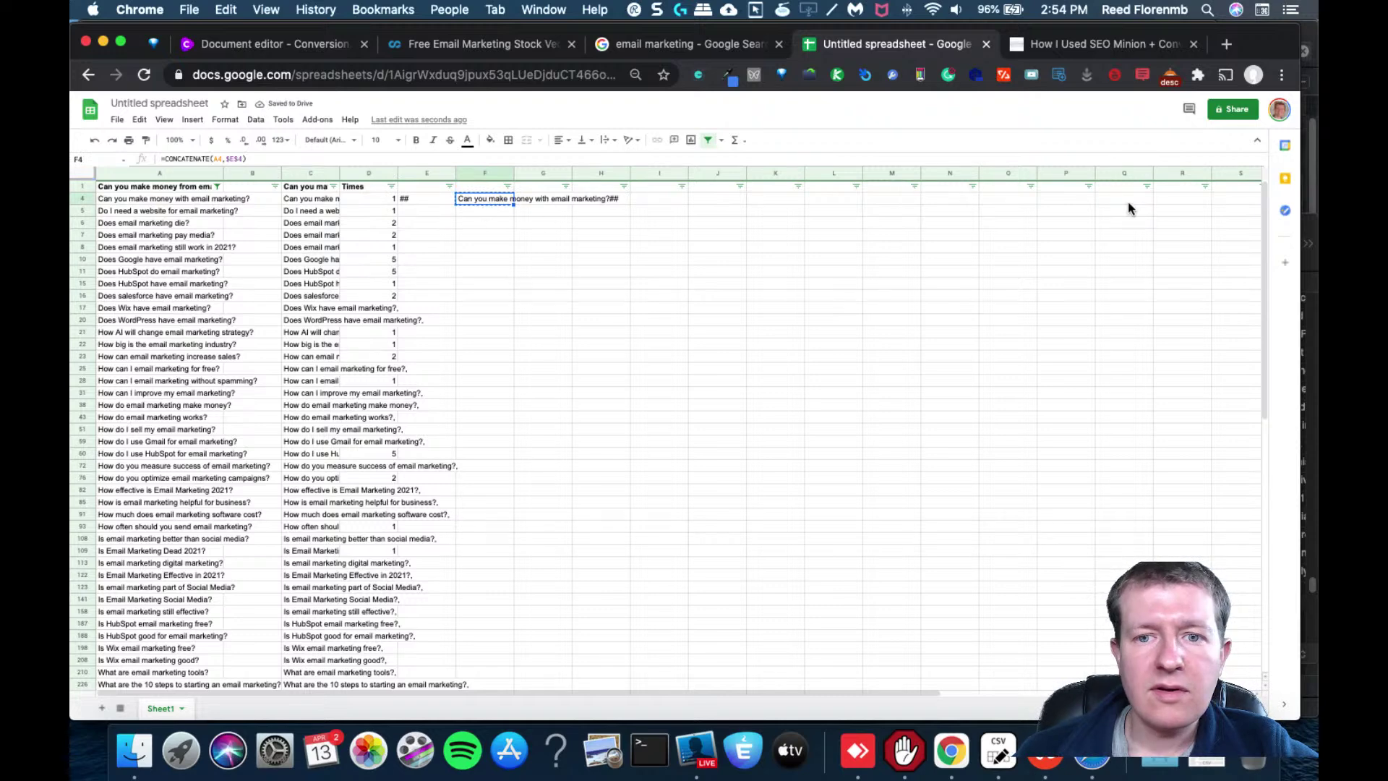
Move the $E$4 reference ahead of A4 in F4's CONCATENATE formula
{"action": "left_click", "coordinate": [242, 159]}
{"action": "key", "text": "BackSpace"}
{"action": "key", "text": "BackSpace"}
{"action": "key", "text": "BackSpace"}
{"action": "key", "text": "BackSpace"}
{"action": "key", "text": "BackSpace"}
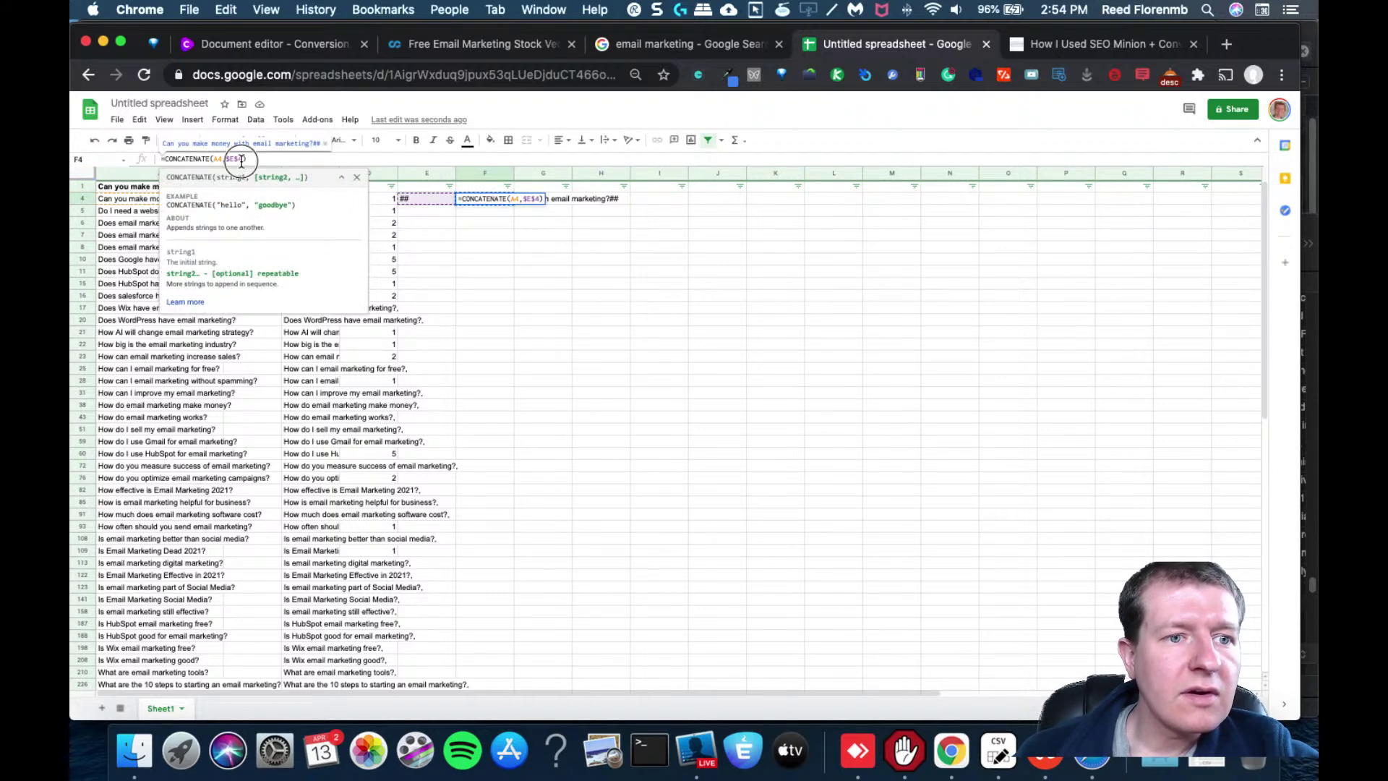
{"action": "key", "text": "BackSpace"}
{"action": "key", "text": "Left"}
{"action": "key", "text": "Left"}
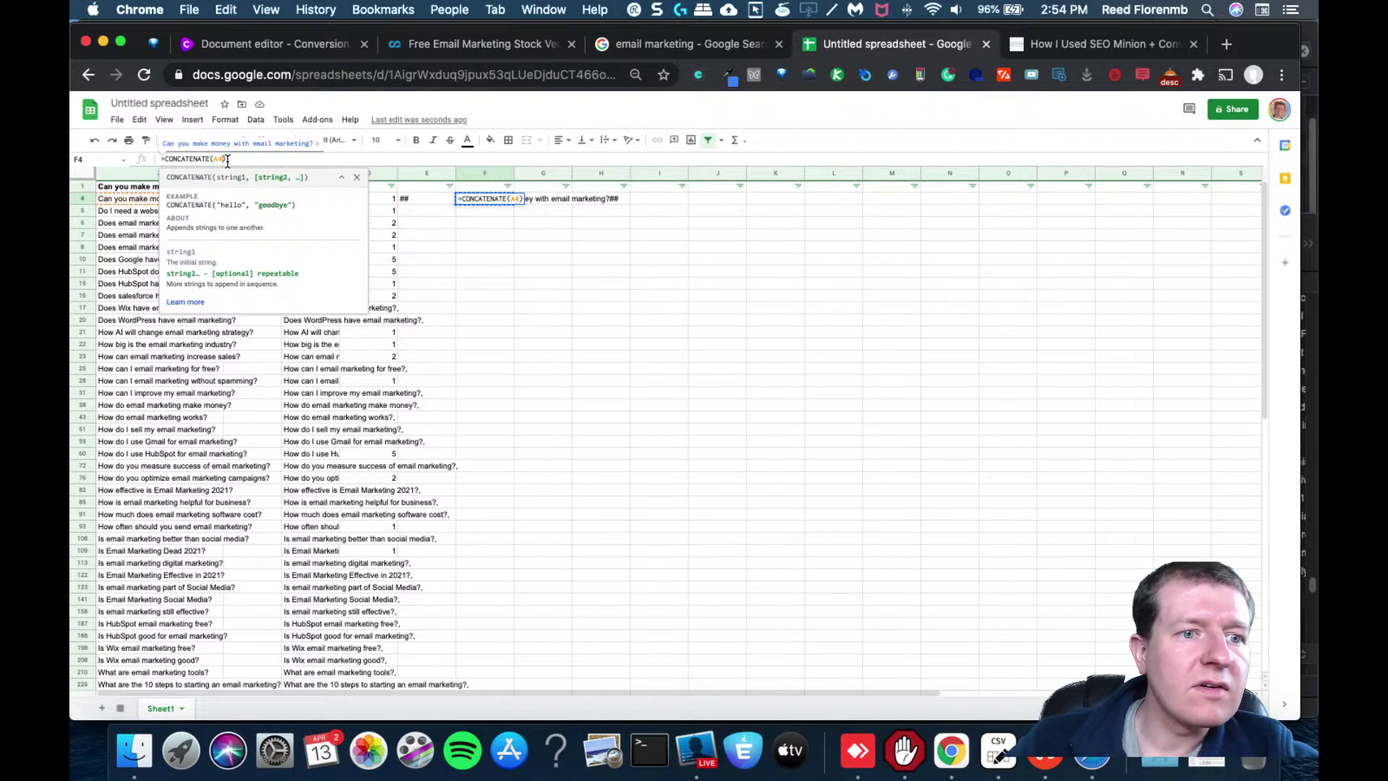
{"action": "key", "text": "super+v"}
{"action": "key", "text": "Return"}
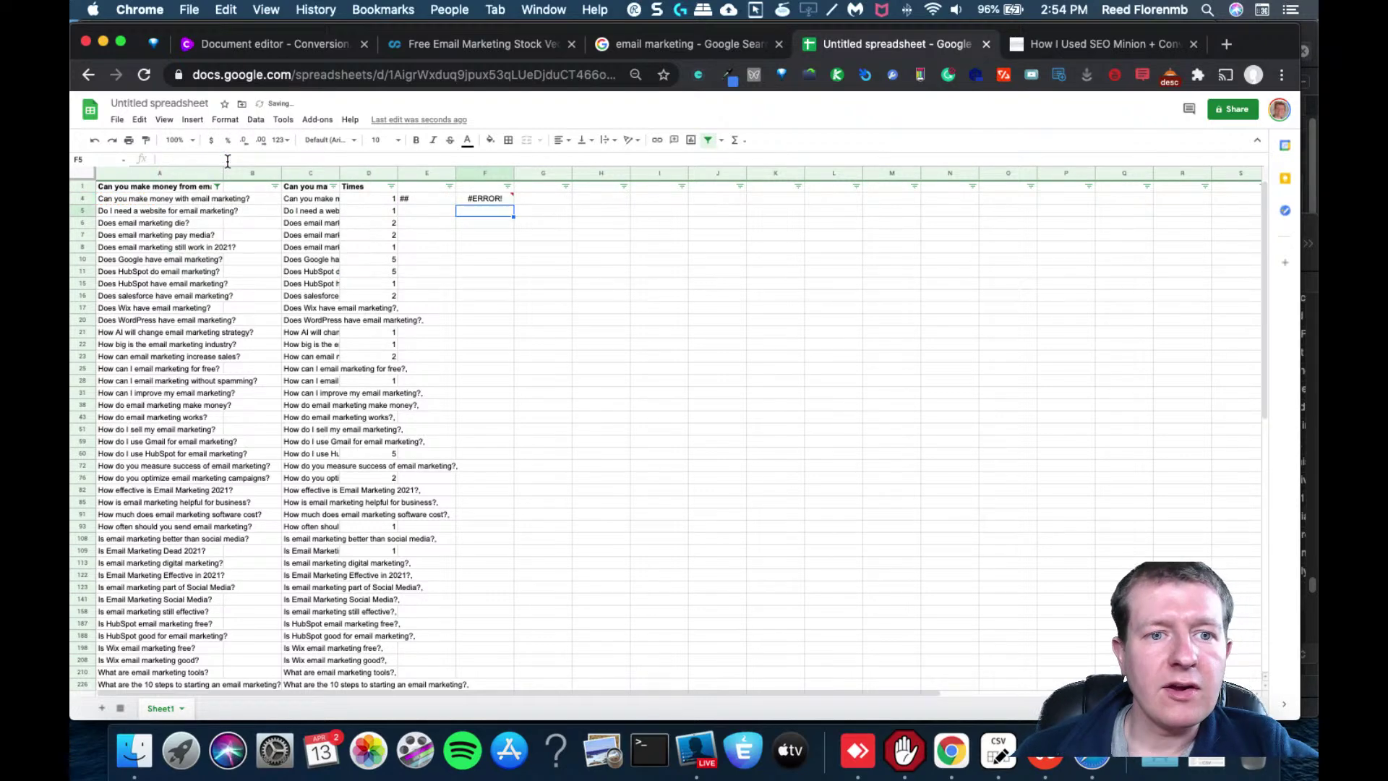
Separate the two references with a comma so F4 contains =CONCATENATE($E$4,A4), and copy that cell
{"action": "mouse_move", "coordinate": [485, 201]}
{"action": "left_click", "coordinate": [225, 159]}
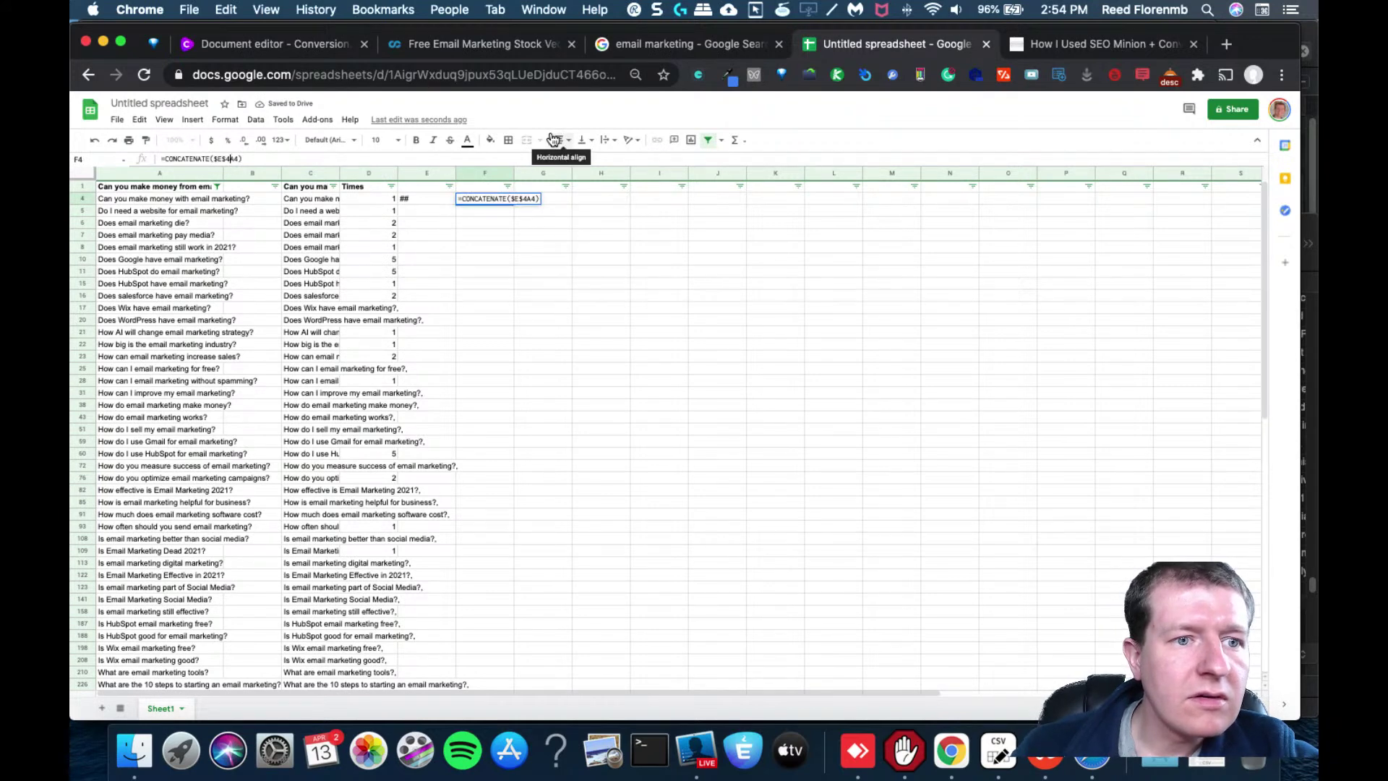
{"action": "type", "text": ","}
{"action": "key", "text": "Return"}
{"action": "left_click", "coordinate": [484, 198]}
{"action": "key", "text": "super+c"}
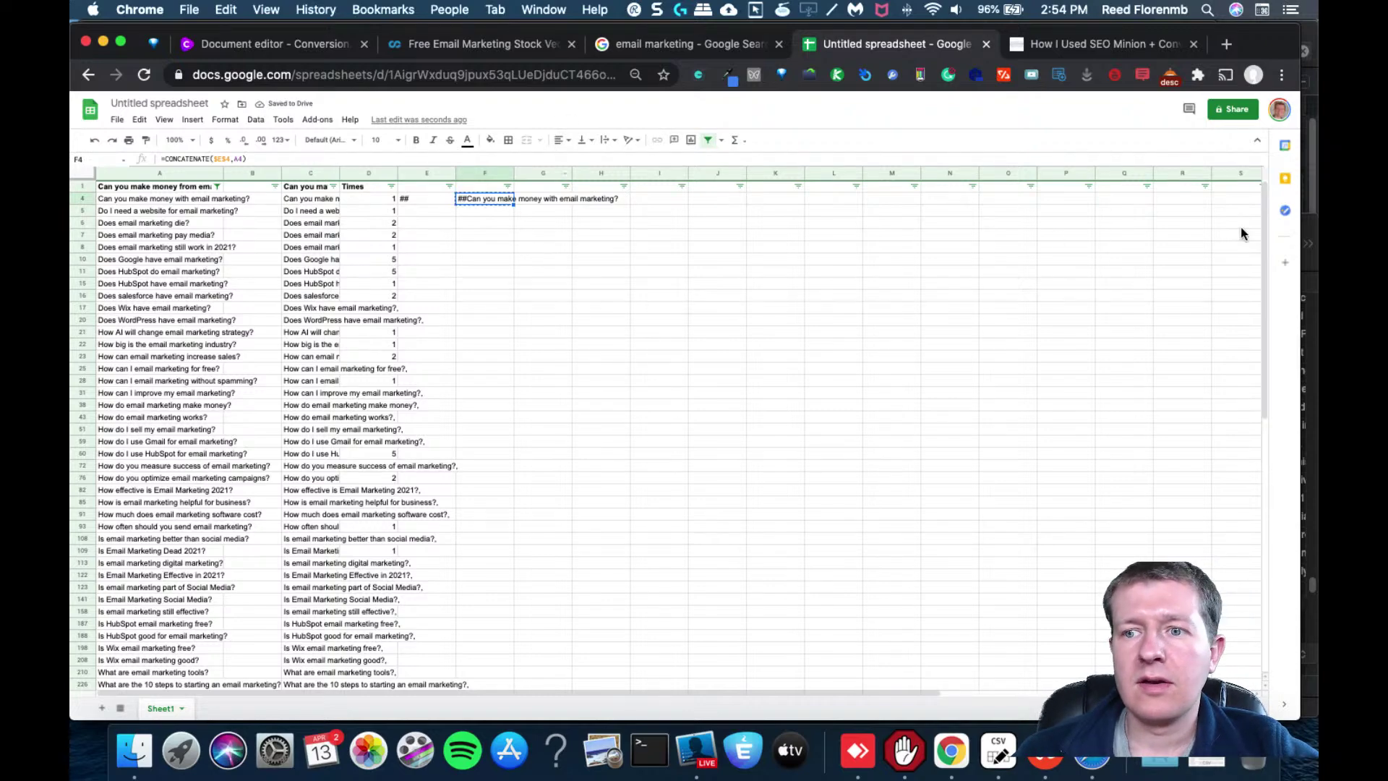
{"action": "left_click", "coordinate": [1258, 224]}
{"action": "left_click_drag", "start_coordinate": [1263, 253], "coordinate": [1275, 544]}
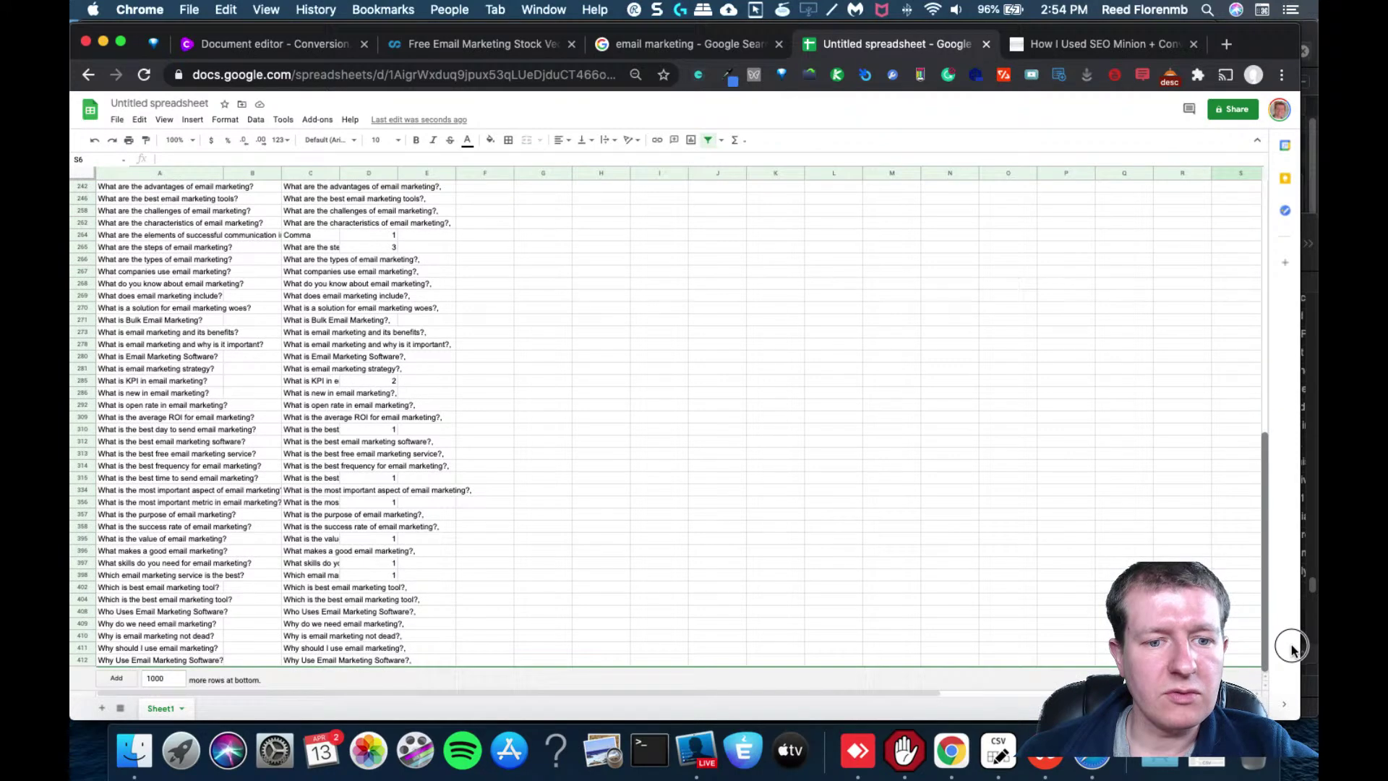
{"action": "left_click", "coordinate": [493, 659], "text": "shift"}
{"action": "left_click", "coordinate": [474, 661]}
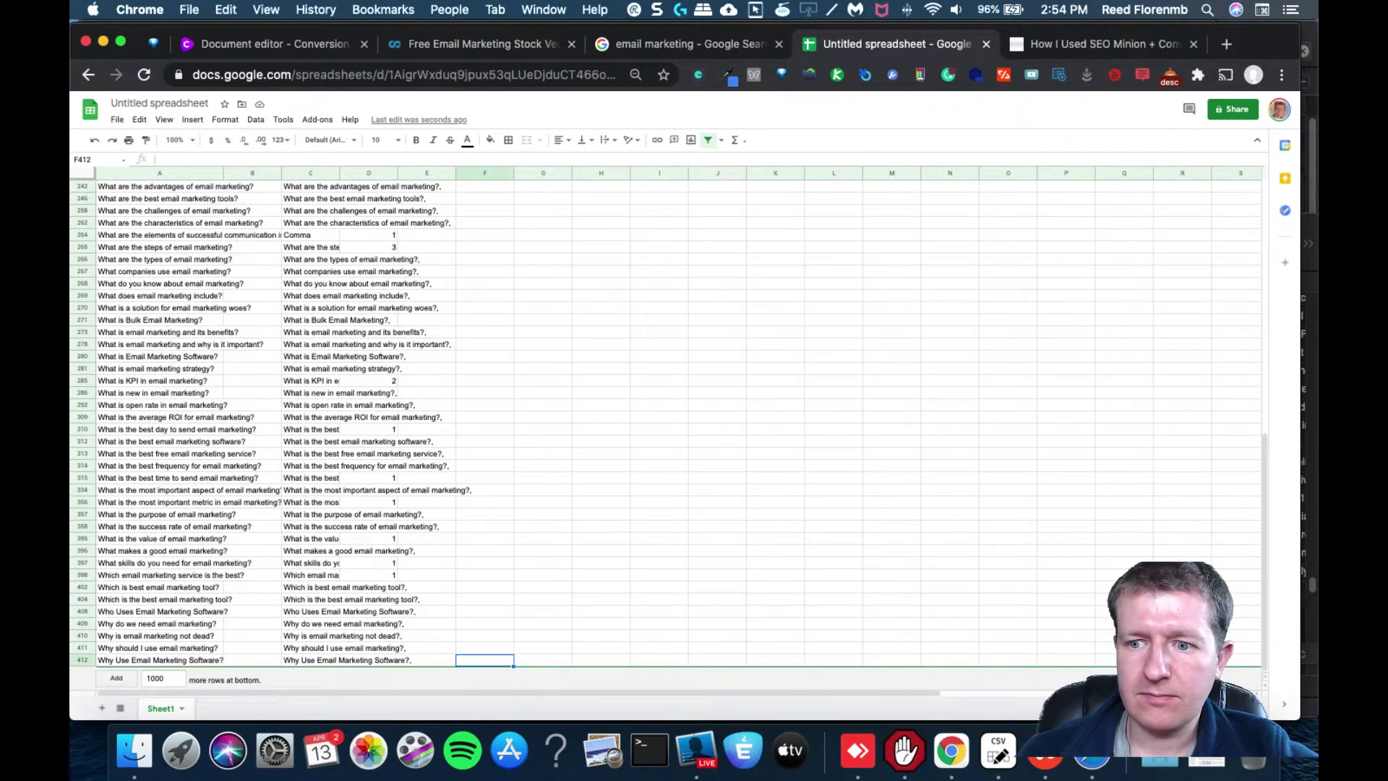
{"action": "left_click_drag", "start_coordinate": [1262, 446], "coordinate": [1259, 23]}
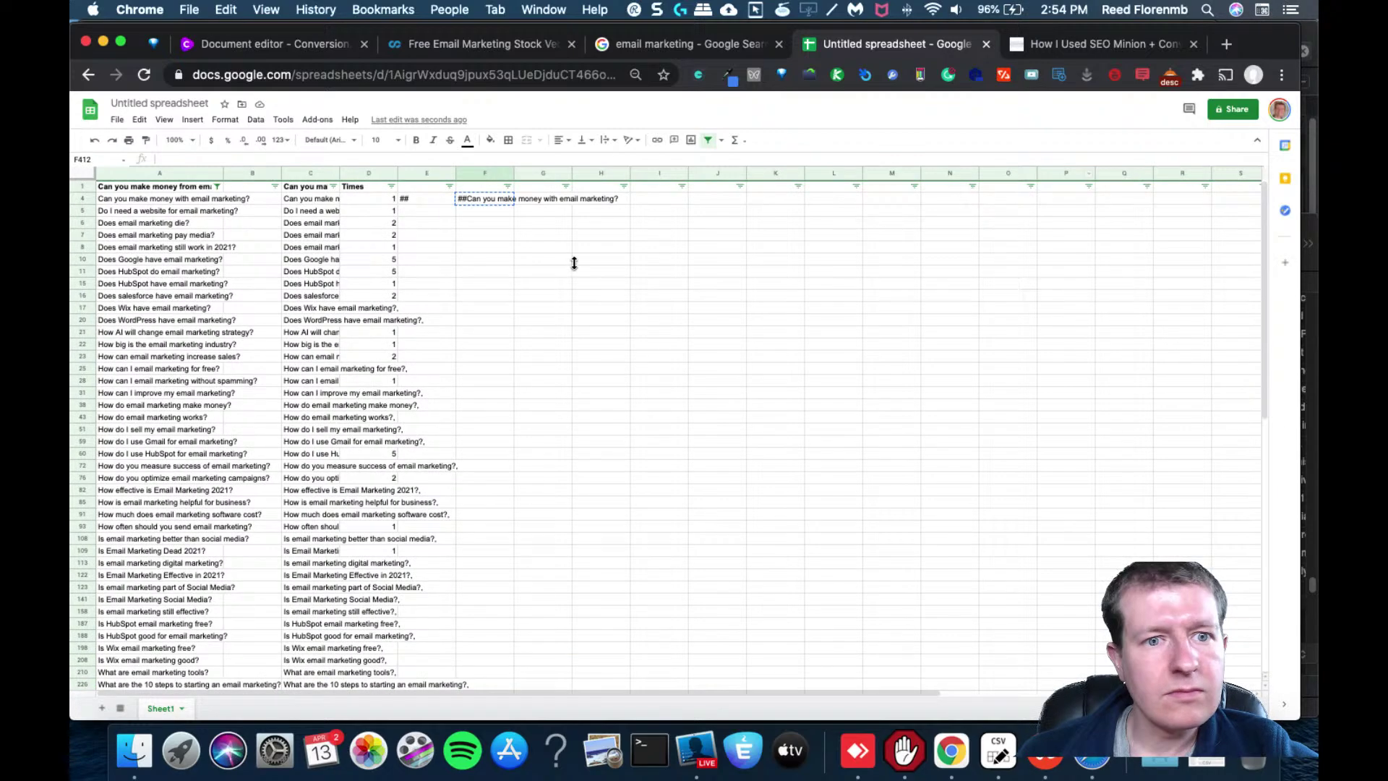
Fill the copied F4 formula down column F through F412
{"action": "left_click", "coordinate": [488, 198]}
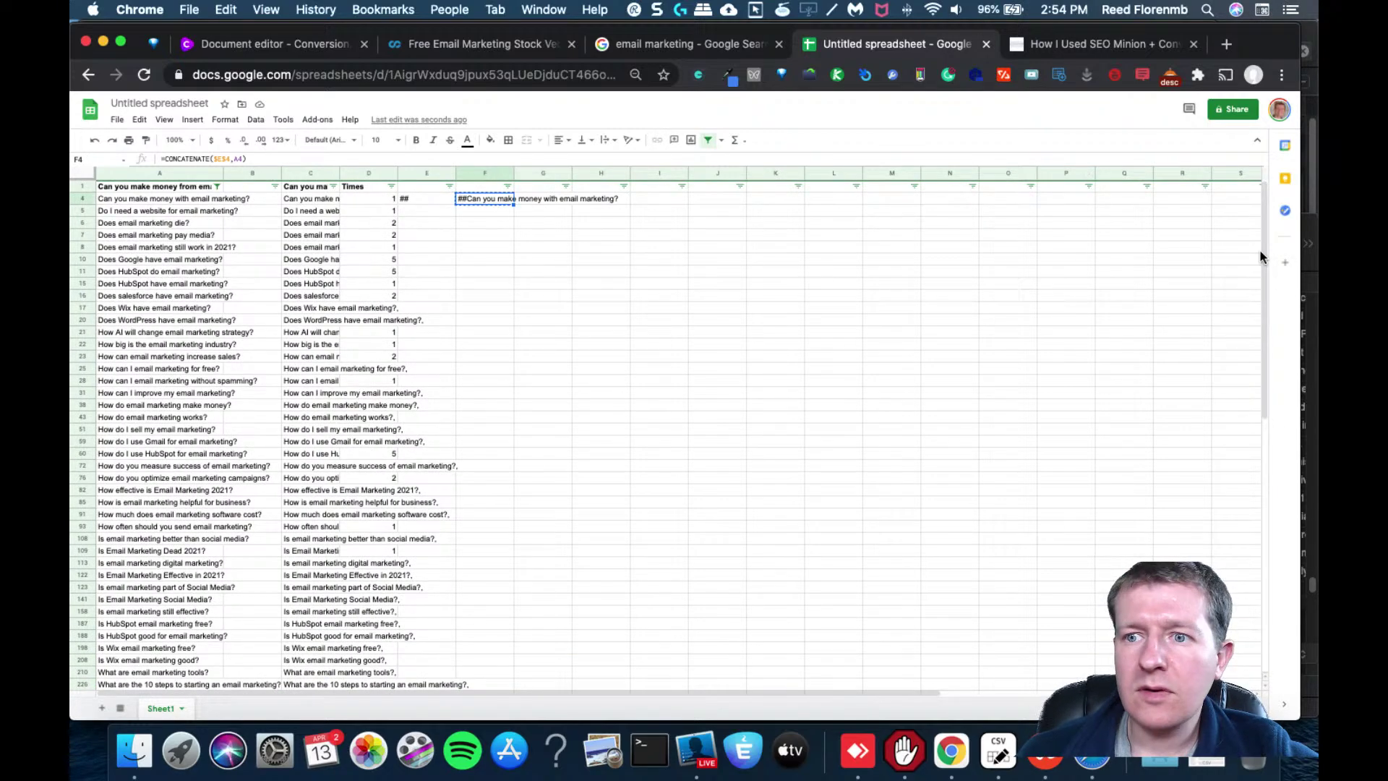
{"action": "left_click_drag", "start_coordinate": [1261, 258], "coordinate": [1264, 549]}
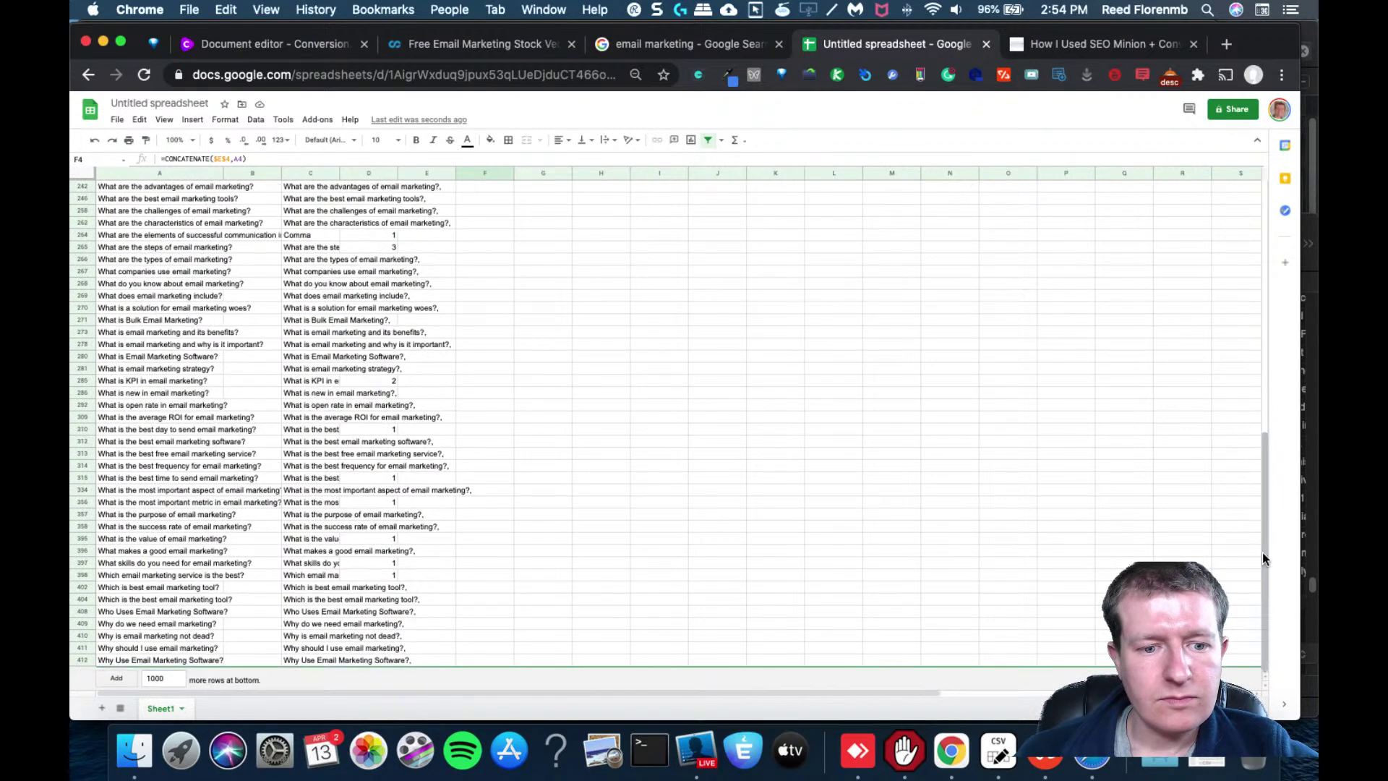
{"action": "left_click", "coordinate": [474, 657], "text": "shift"}
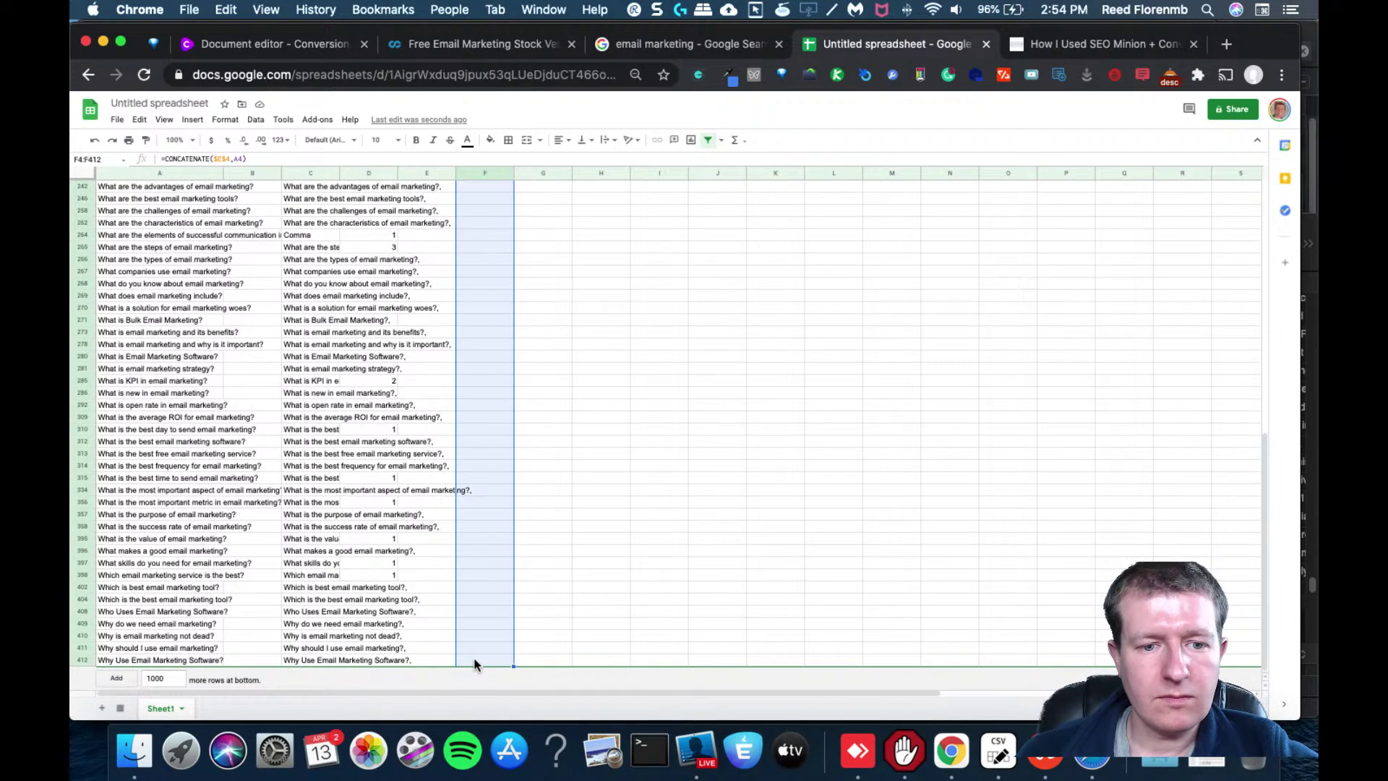
{"action": "key", "text": "super+v"}
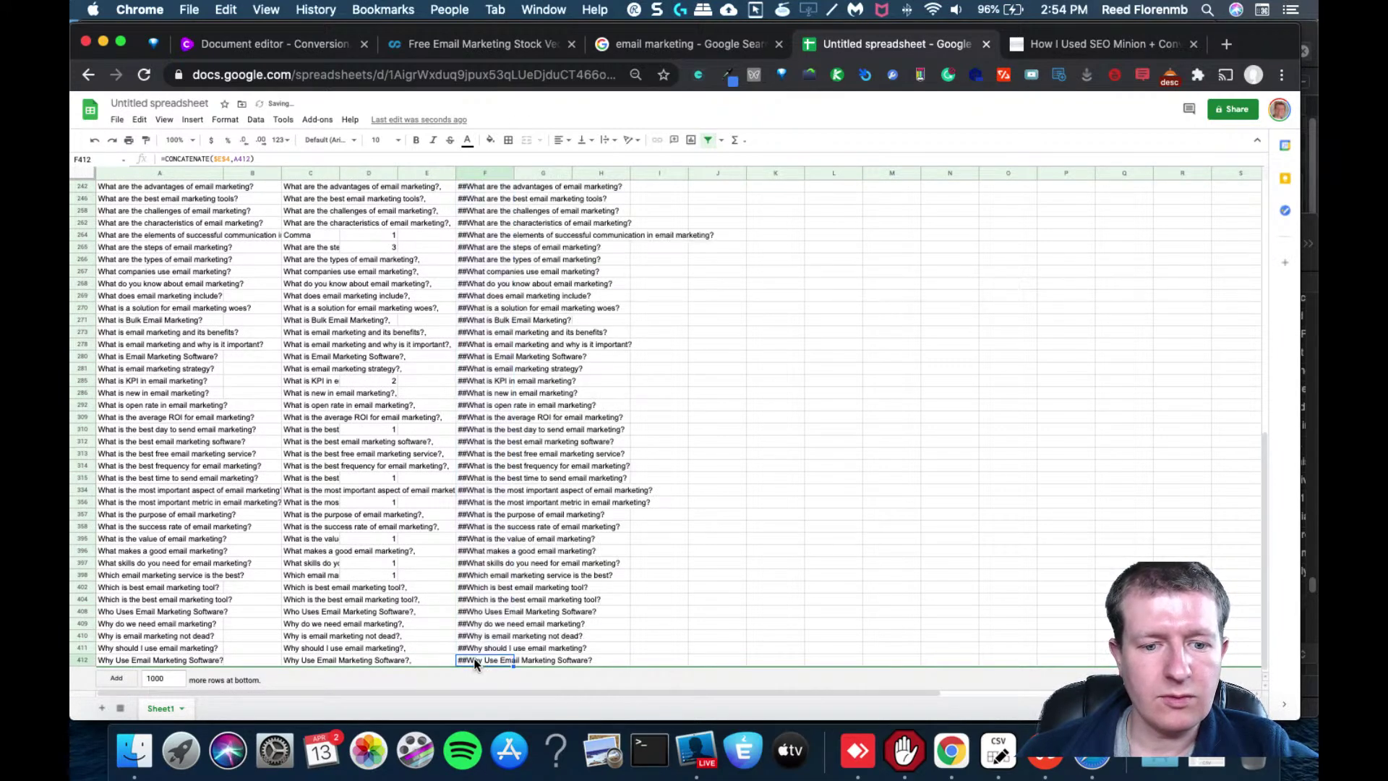
Copy column F and paste its questions into the Conversion.ai document below the line "Here are the top questions people have asked about email marketing:"
{"action": "left_click", "coordinate": [481, 172]}
{"action": "key", "text": "super+c"}
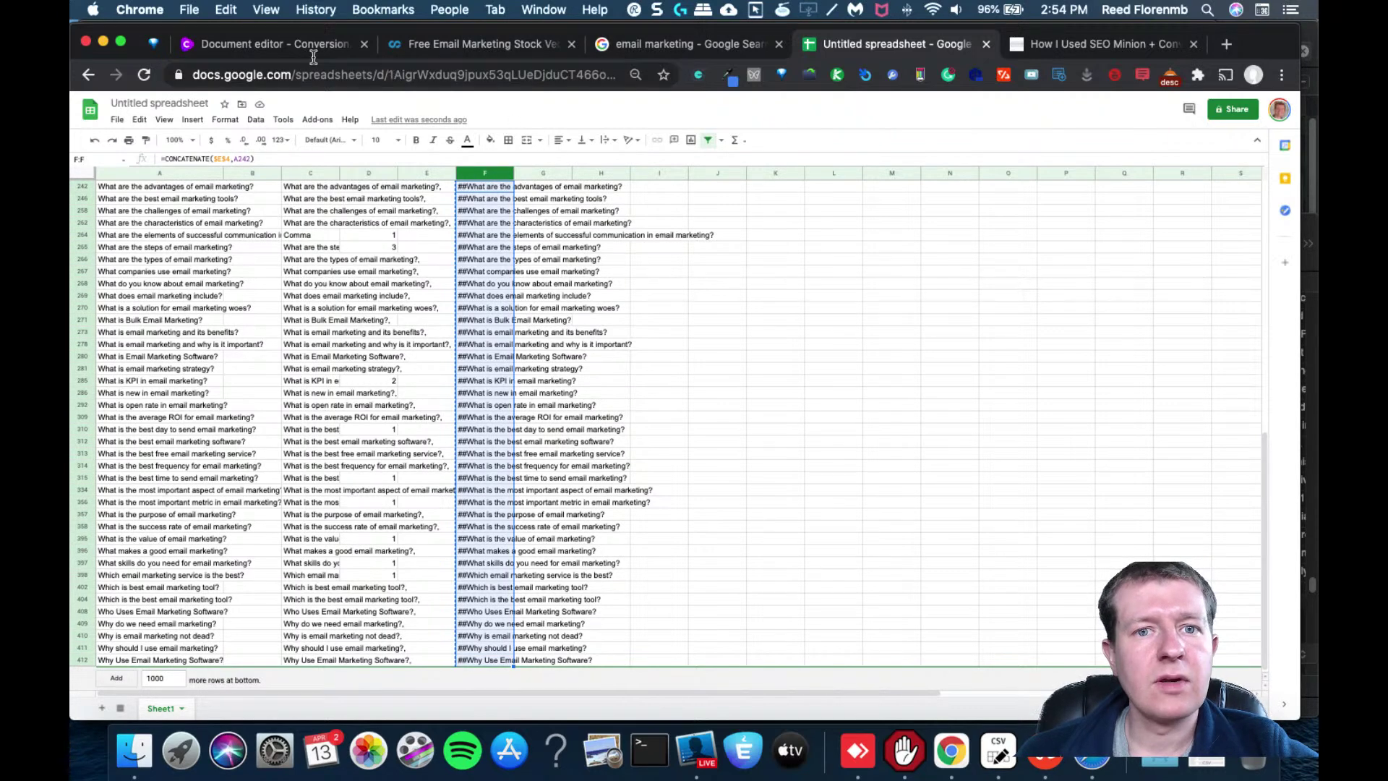
{"action": "left_click", "coordinate": [259, 46]}
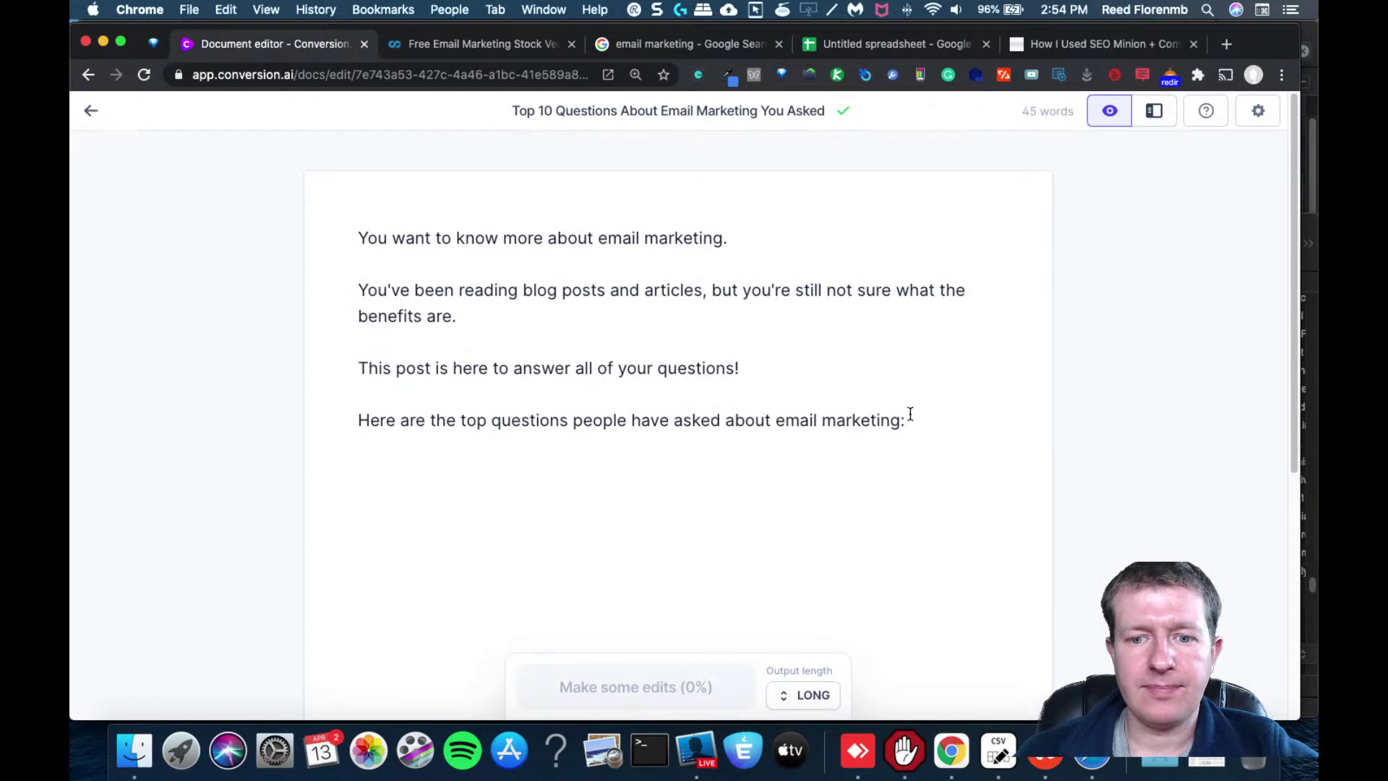
{"action": "key", "text": "Return"}
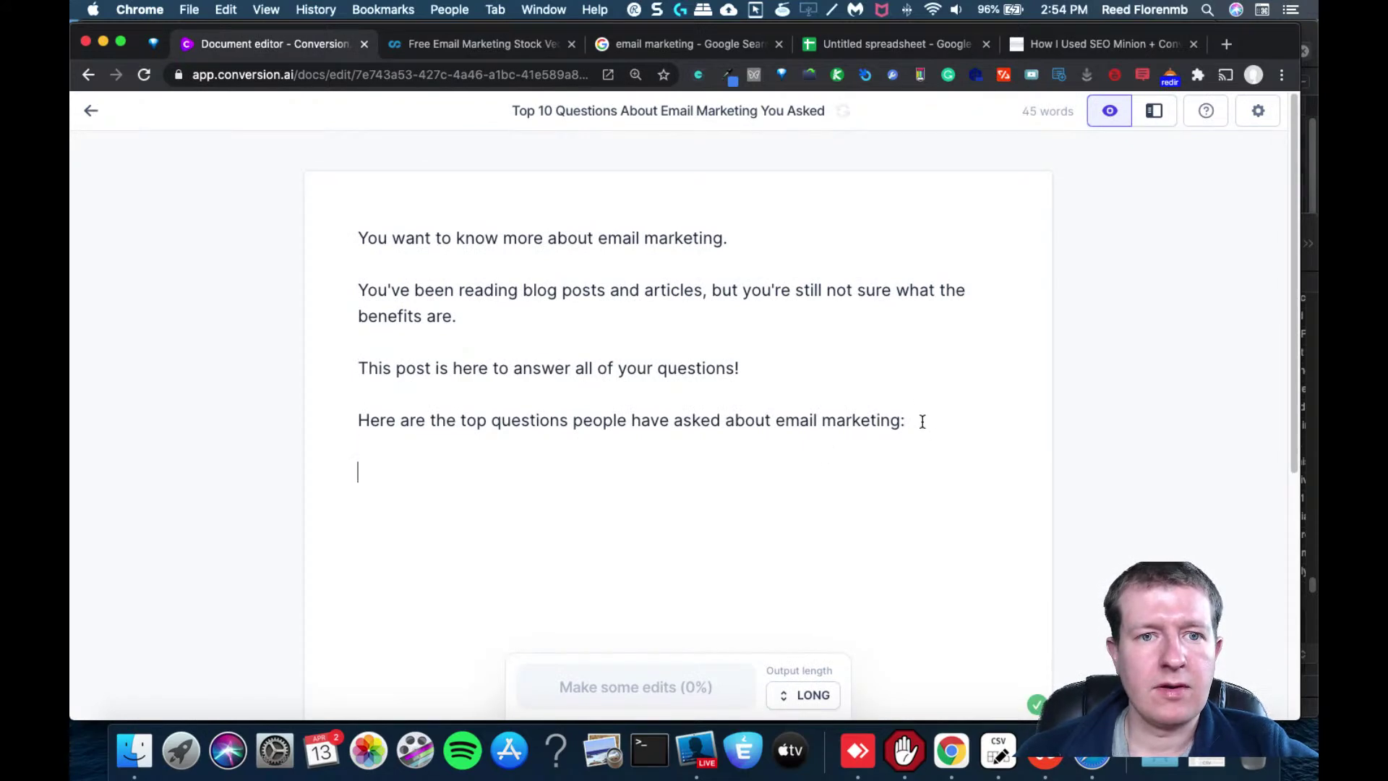
{"action": "key", "text": "super+v"}
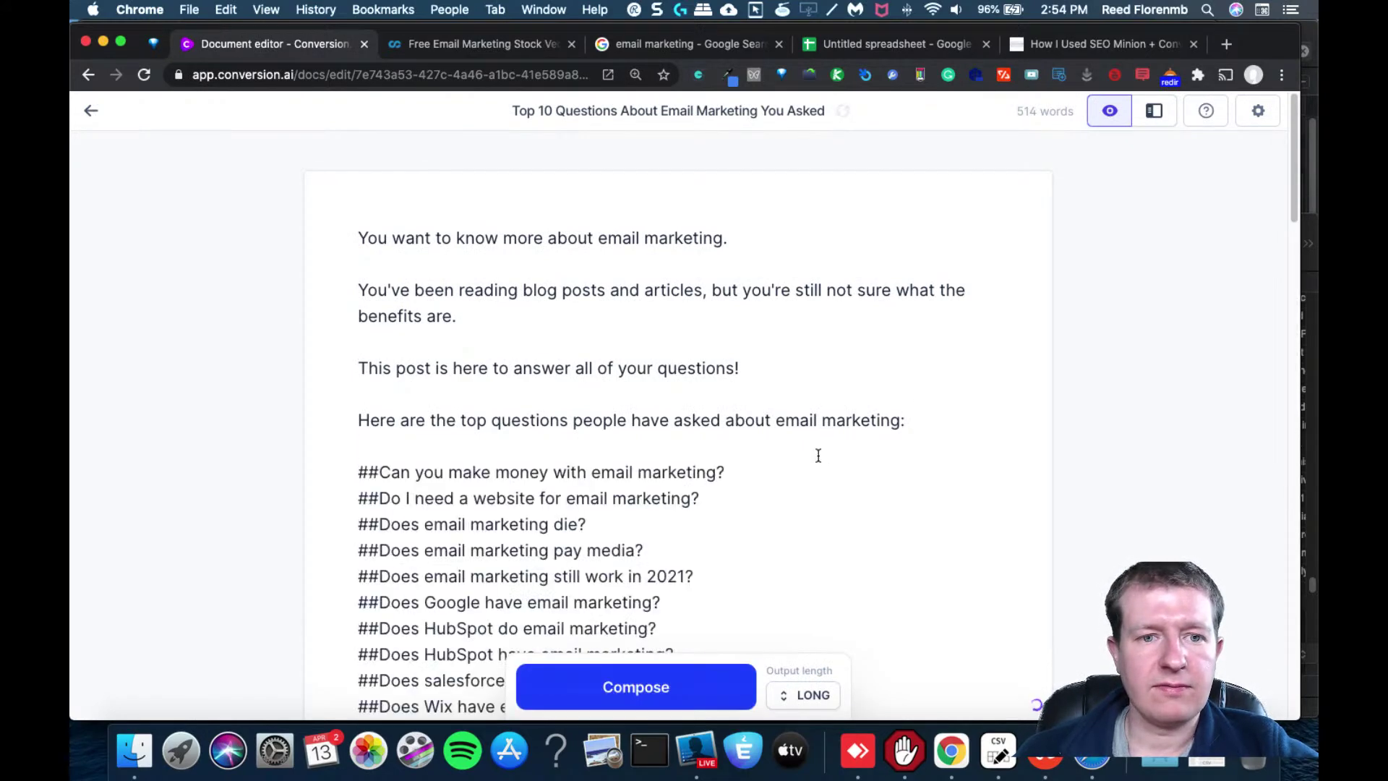
{"action": "left_click_drag", "start_coordinate": [357, 470], "coordinate": [942, 776]}
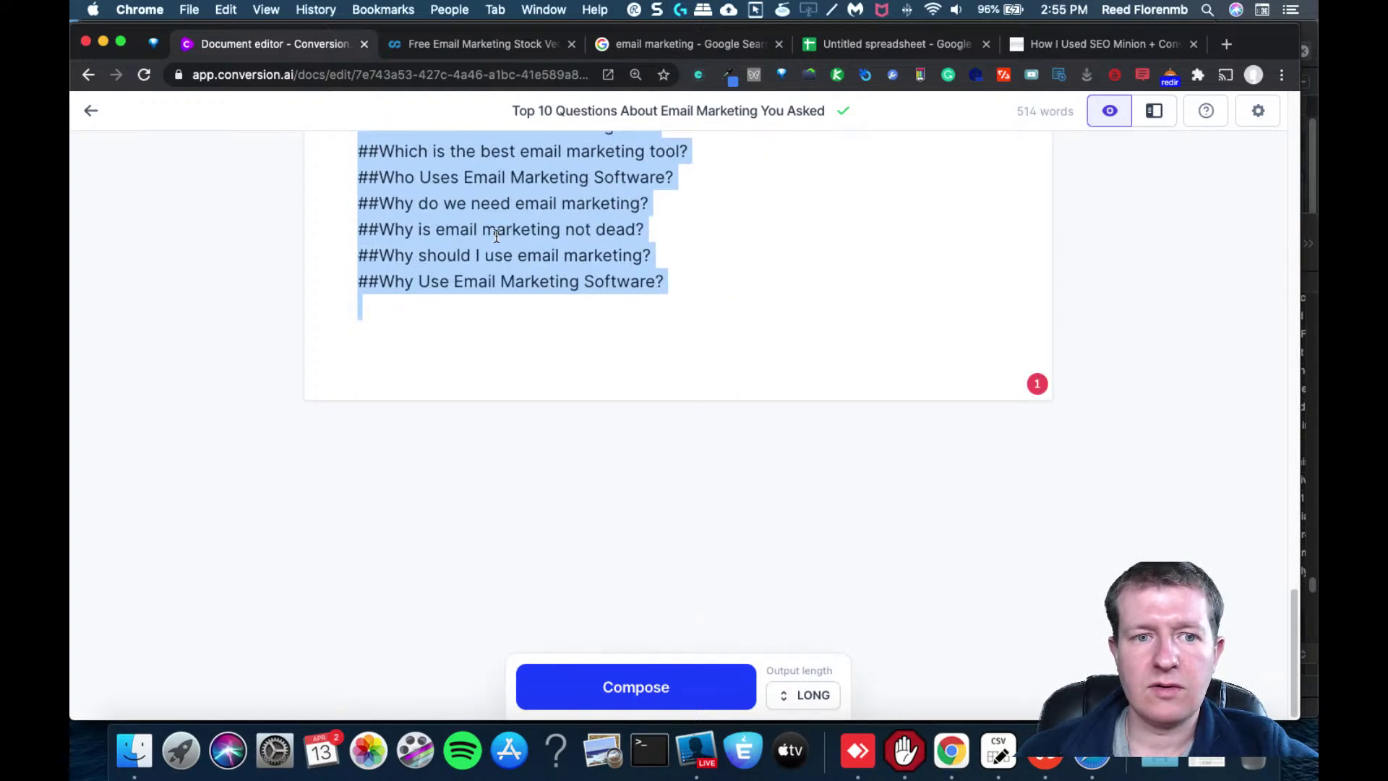
{"action": "right_click", "coordinate": [581, 247]}
{"action": "left_click", "coordinate": [534, 216]}
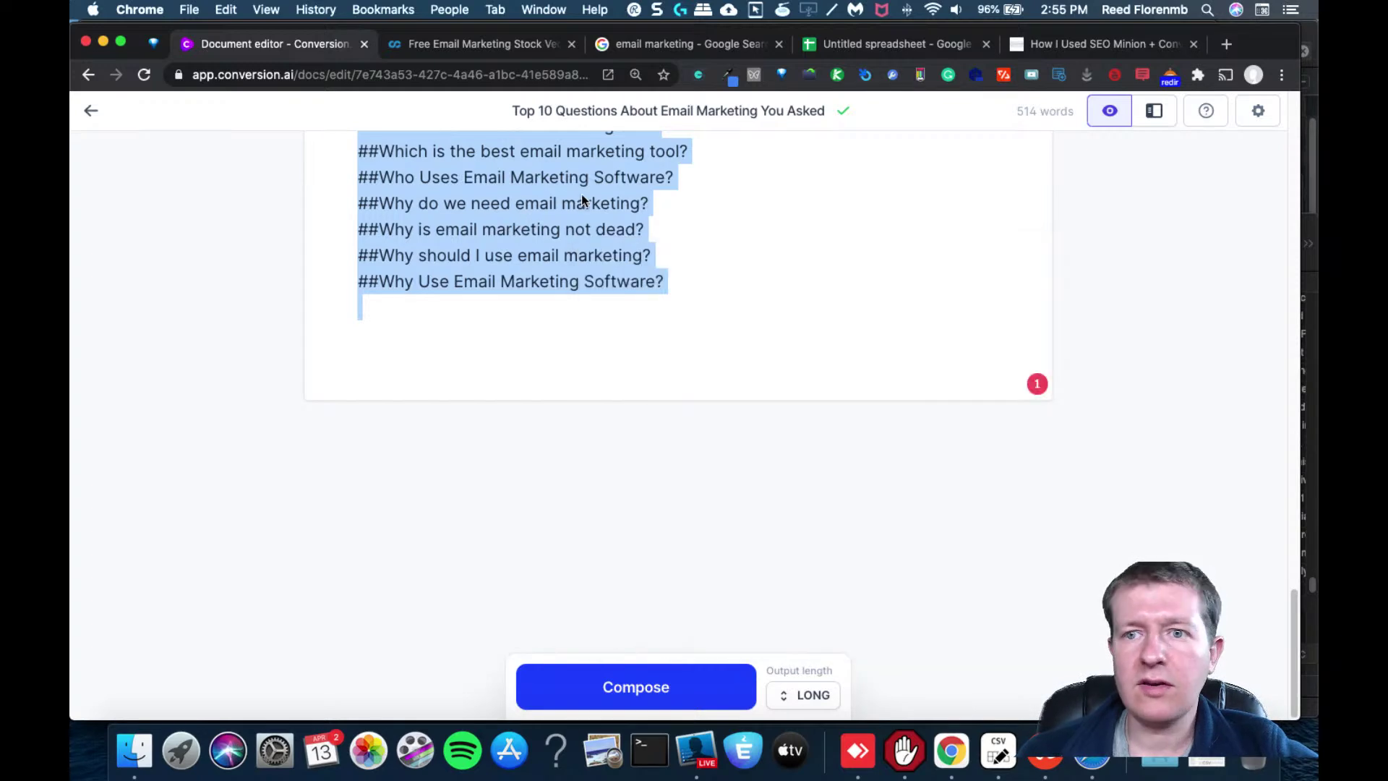
{"action": "left_click", "coordinate": [1257, 111]}
{"action": "left_click", "coordinate": [1022, 185]}
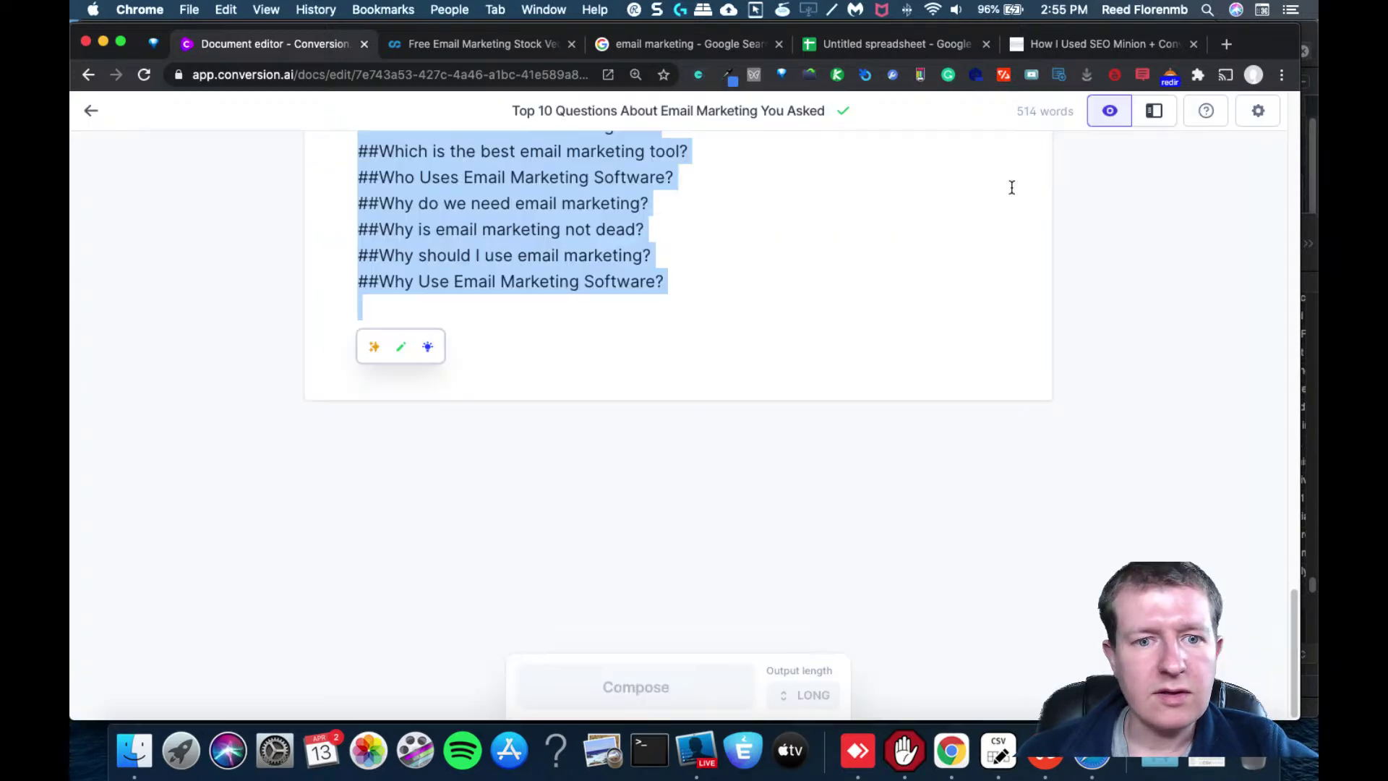
Deselect the pasted questions and undo the last edit in the blog post document
{"action": "left_click", "coordinate": [672, 203]}
{"action": "scroll", "coordinate": [664, 203], "scroll_direction": "up", "scroll_amount": 5}
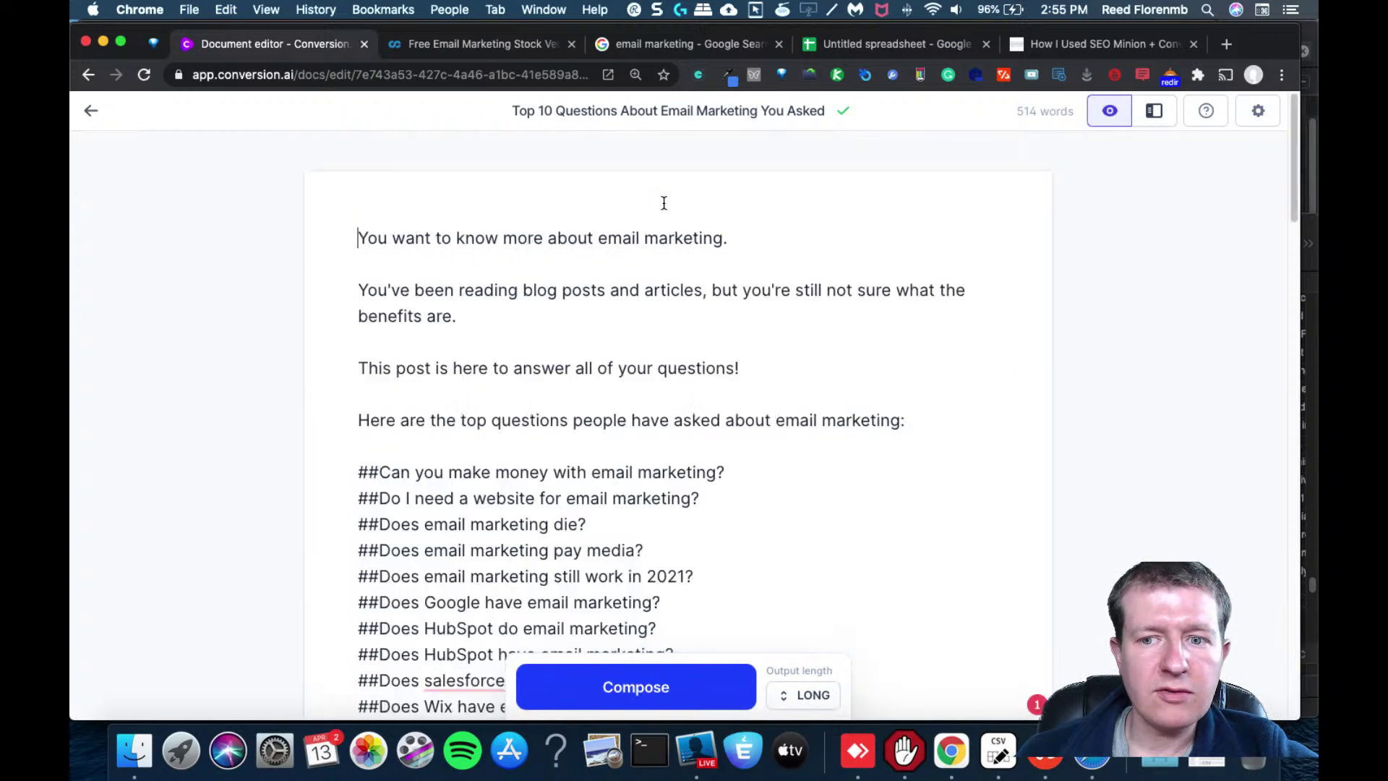
{"action": "left_click", "coordinate": [512, 470]}
{"action": "key", "text": "super+z"}
Create a blank Google Docs document in a new browser tab and paste the copied ## questions into it
{"action": "key", "text": "super+t"}
{"action": "type", "text": "docs.google.com"}
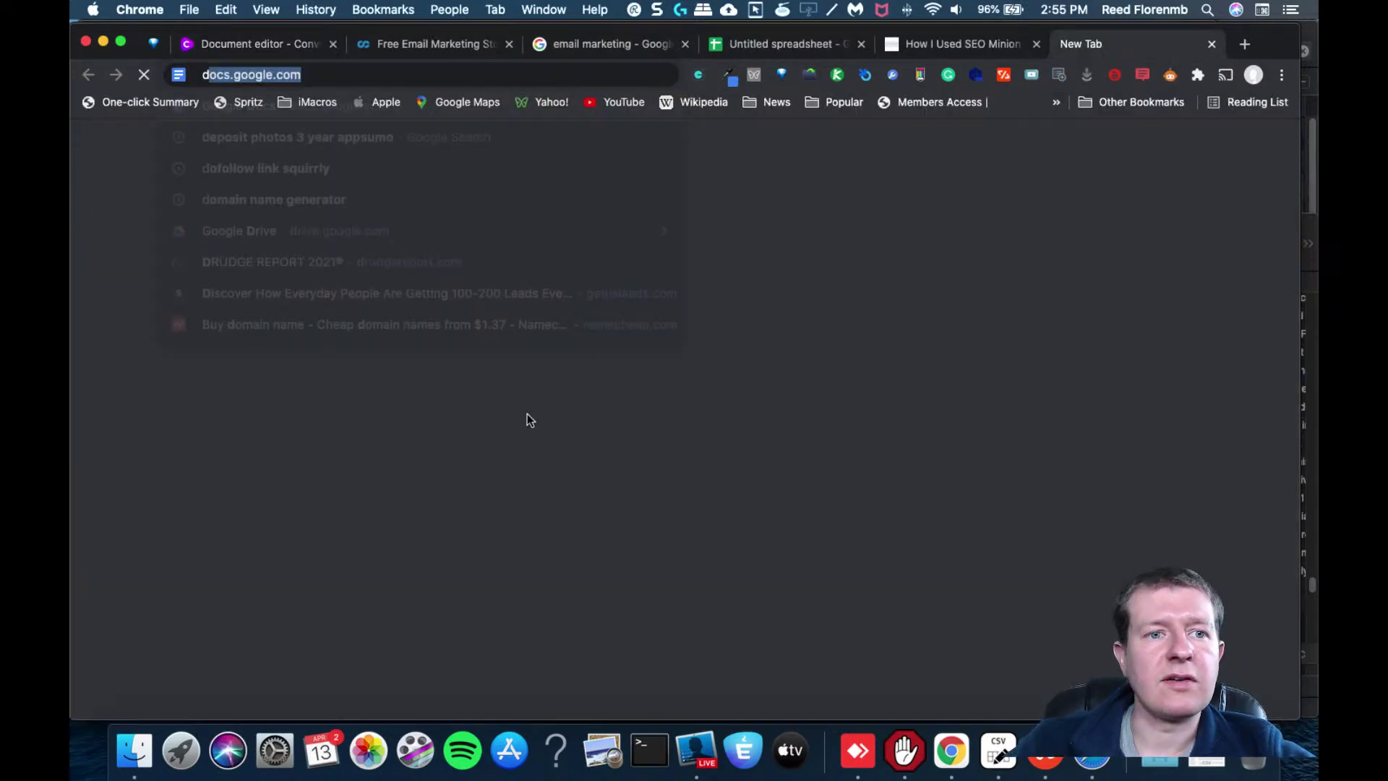
{"action": "key", "text": "Return"}
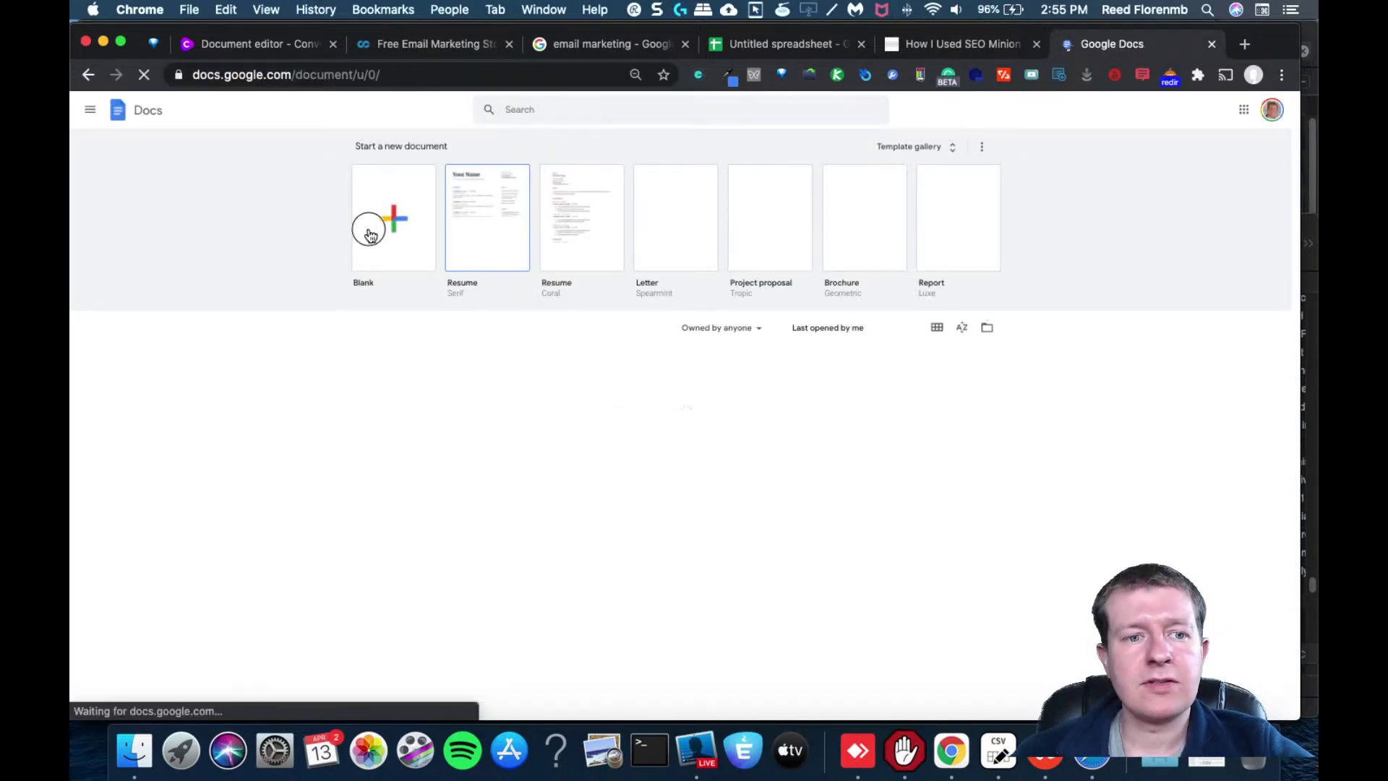
{"action": "left_click", "coordinate": [397, 217]}
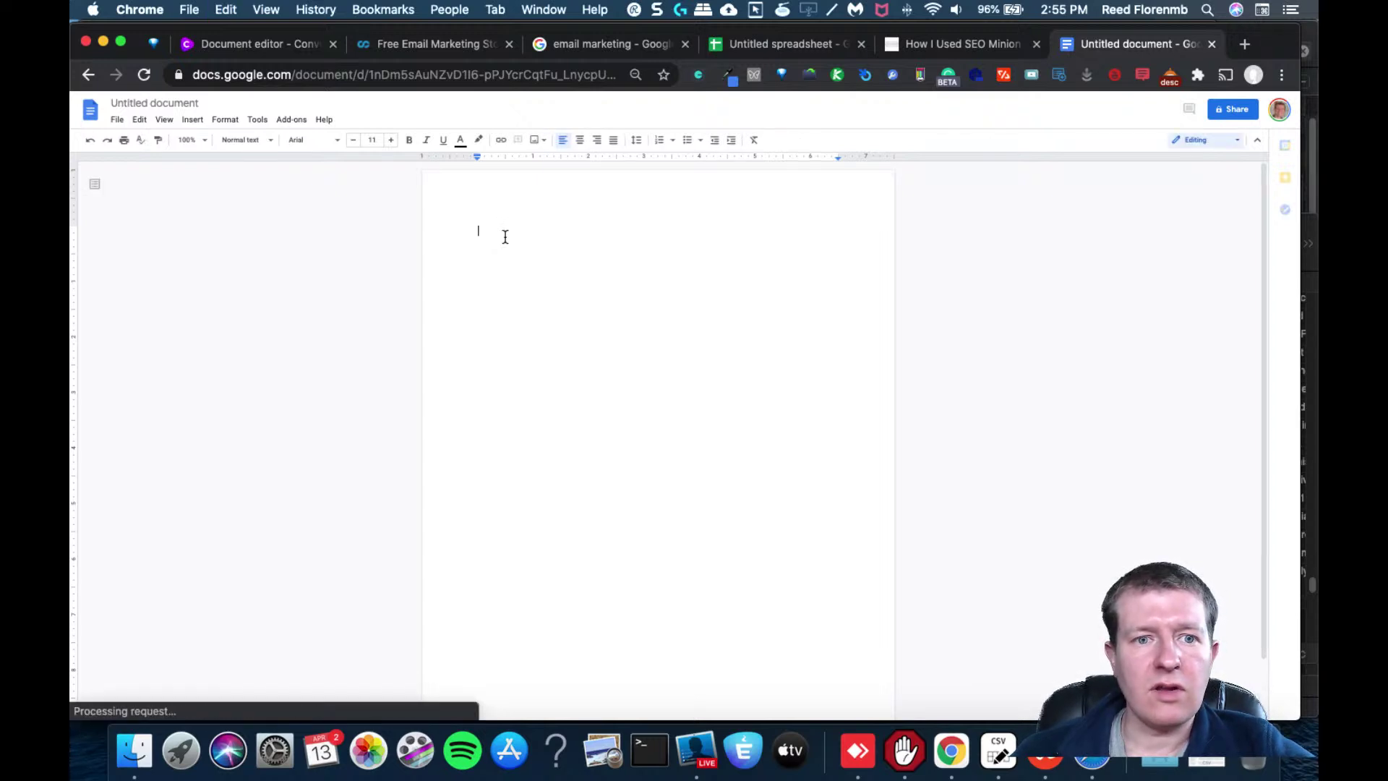
{"action": "key", "text": "super+v"}
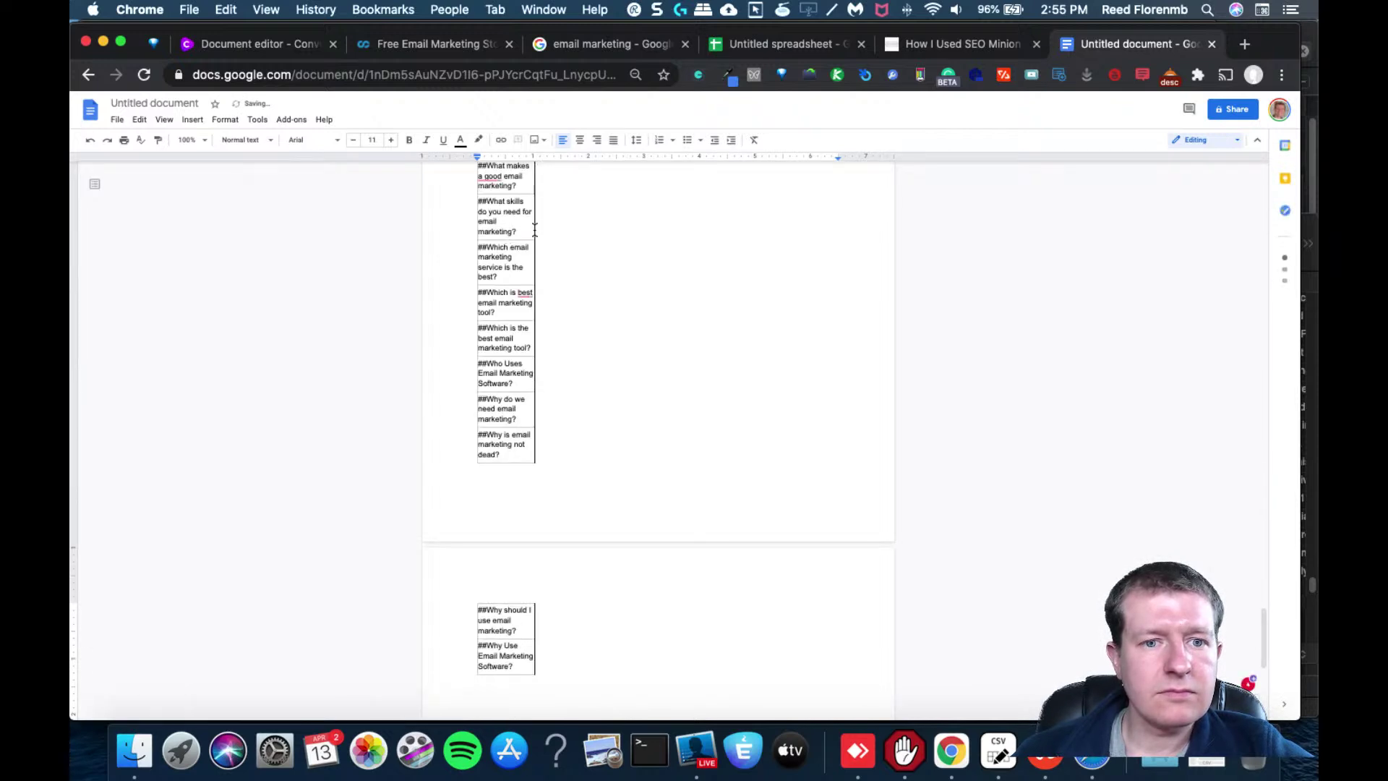
Try widening the pasted table's column, then undo the edits and close the blank document
{"action": "left_click_drag", "start_coordinate": [536, 229], "coordinate": [623, 247]}
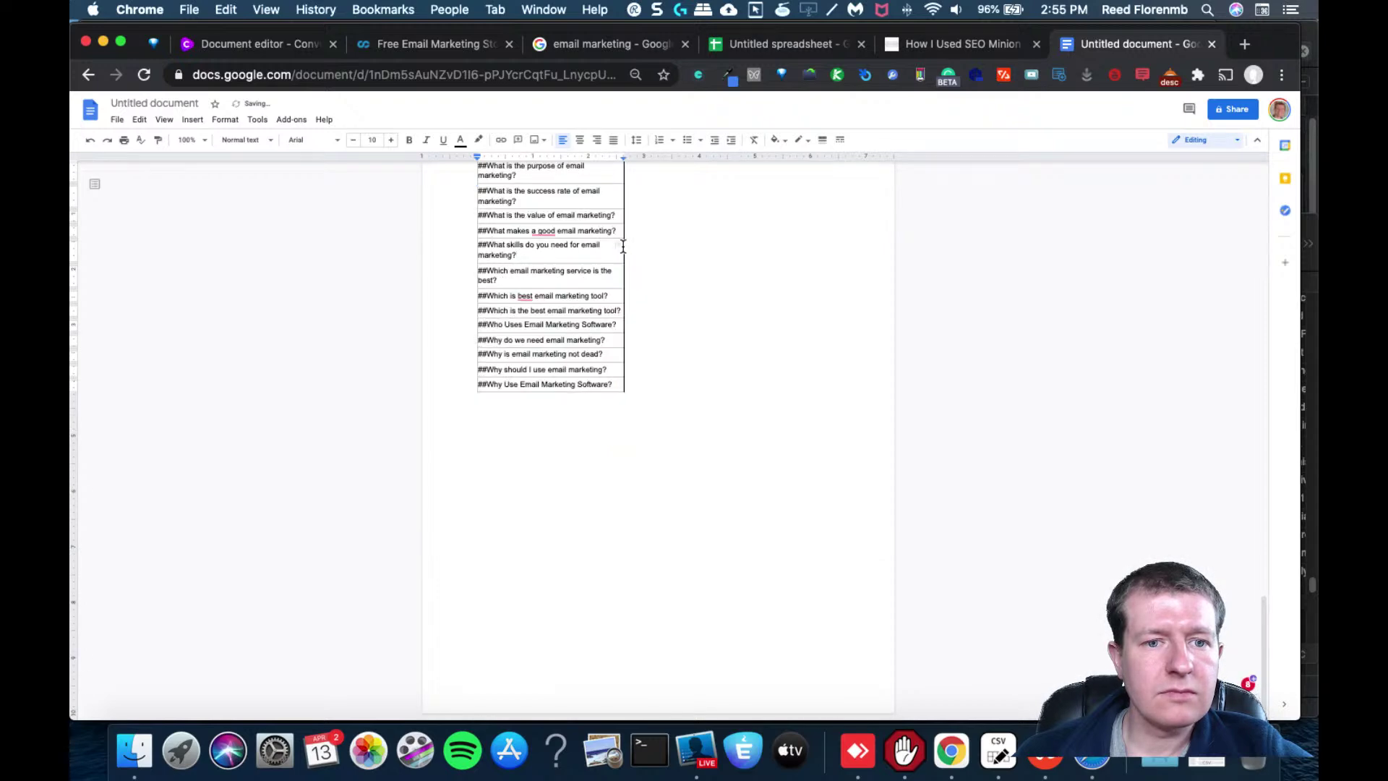
{"action": "key", "text": "super+z"}
{"action": "key", "text": "super+z"}
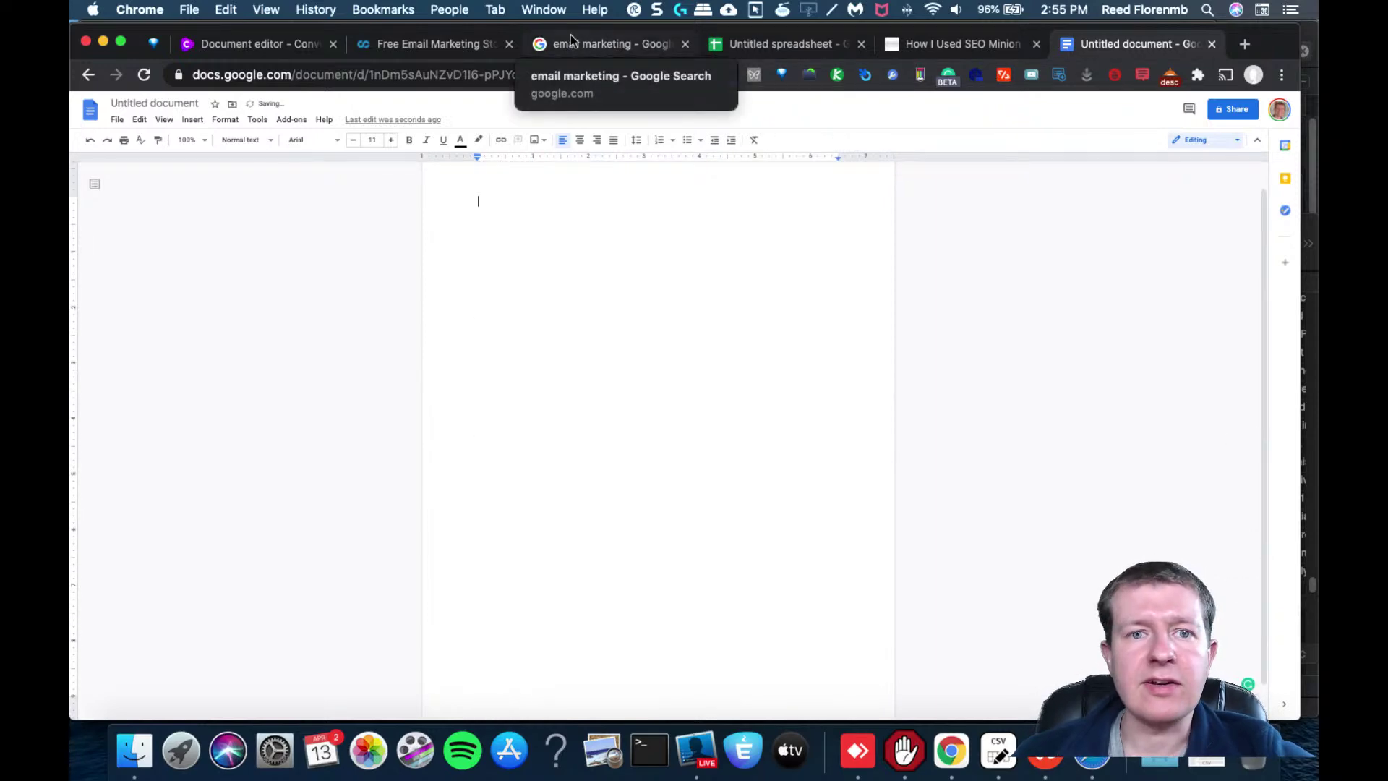
{"action": "key", "text": "super+w"}
Return to the spreadsheet and change the heading prefix in cell E4 to <h2>##
{"action": "left_click", "coordinate": [831, 51]}
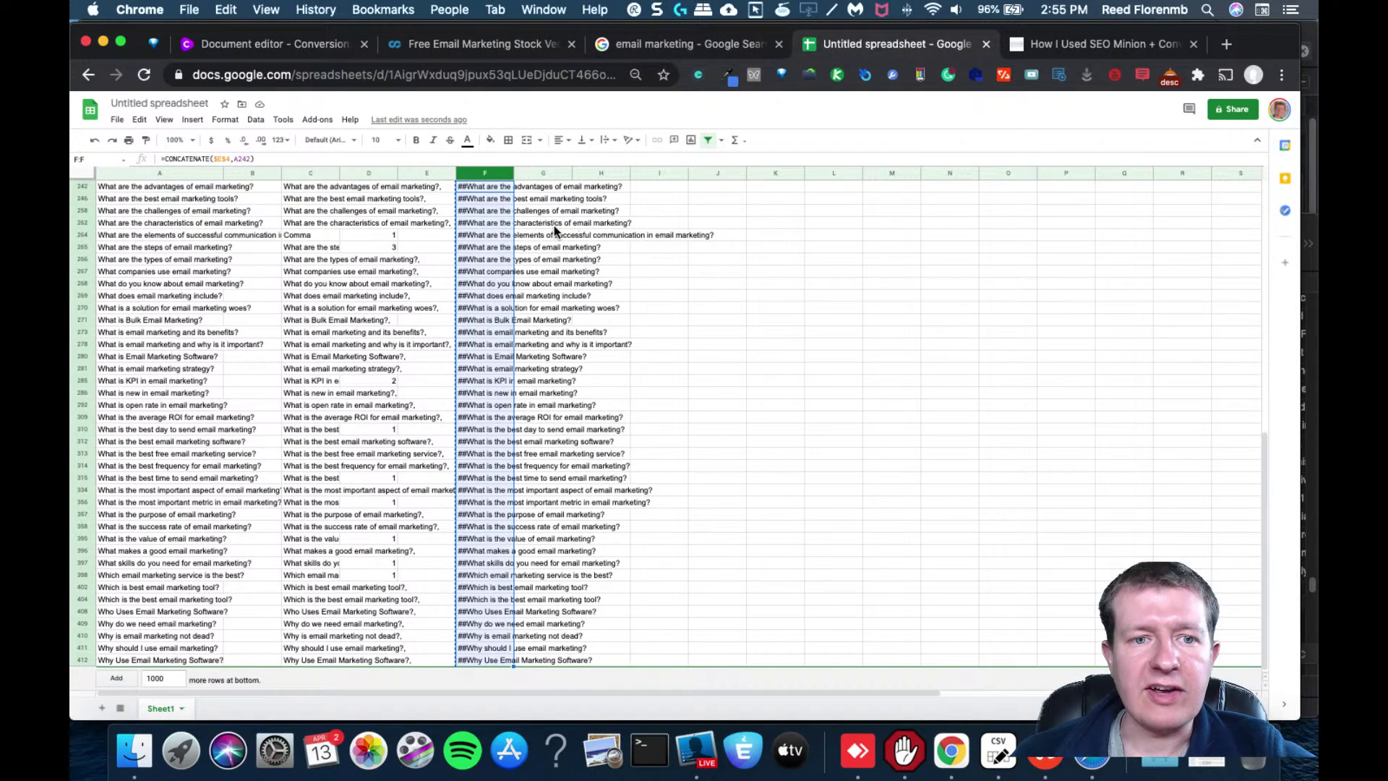
{"action": "left_click", "coordinate": [549, 189]}
{"action": "left_click", "coordinate": [481, 188]}
{"action": "key", "text": "Up"}
{"action": "key", "text": "Up"}
{"action": "key", "text": "Up"}
{"action": "key", "text": "Up"}
{"action": "key", "text": "Up"}
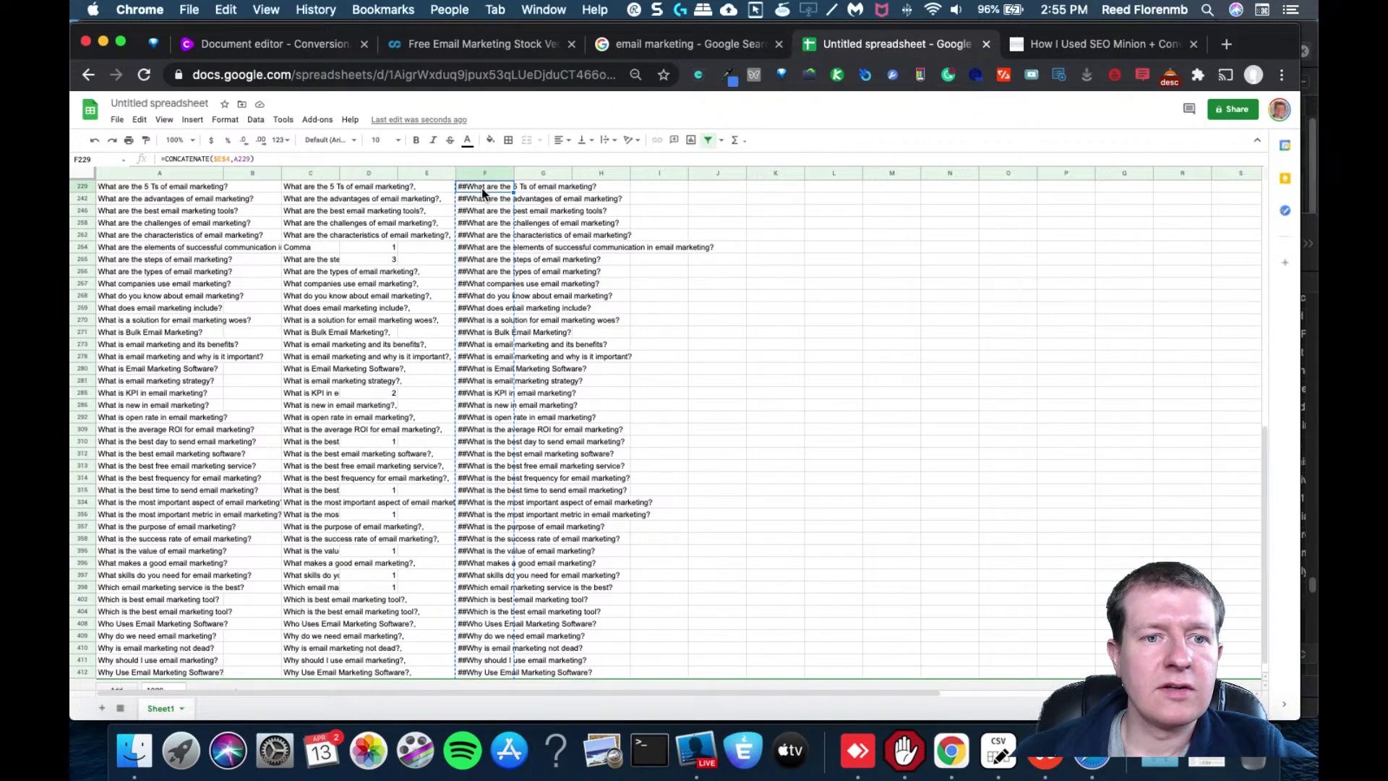
{"action": "key", "text": "Up"}
{"action": "key", "text": "Up"}
{"action": "key", "text": "Up"}
{"action": "key", "text": "Up"}
{"action": "key", "text": "Up"}
{"action": "key", "text": "Up"}
{"action": "key", "text": "Up"}
{"action": "key", "text": "Up"}
{"action": "key", "text": "Up"}
{"action": "key", "text": "Up"}
{"action": "key", "text": "Up"}
{"action": "key", "text": "Up"}
{"action": "key", "text": "Up"}
{"action": "key", "text": "Up"}
{"action": "key", "text": "Up"}
{"action": "key", "text": "Up"}
{"action": "key", "text": "Up"}
{"action": "key", "text": "Up"}
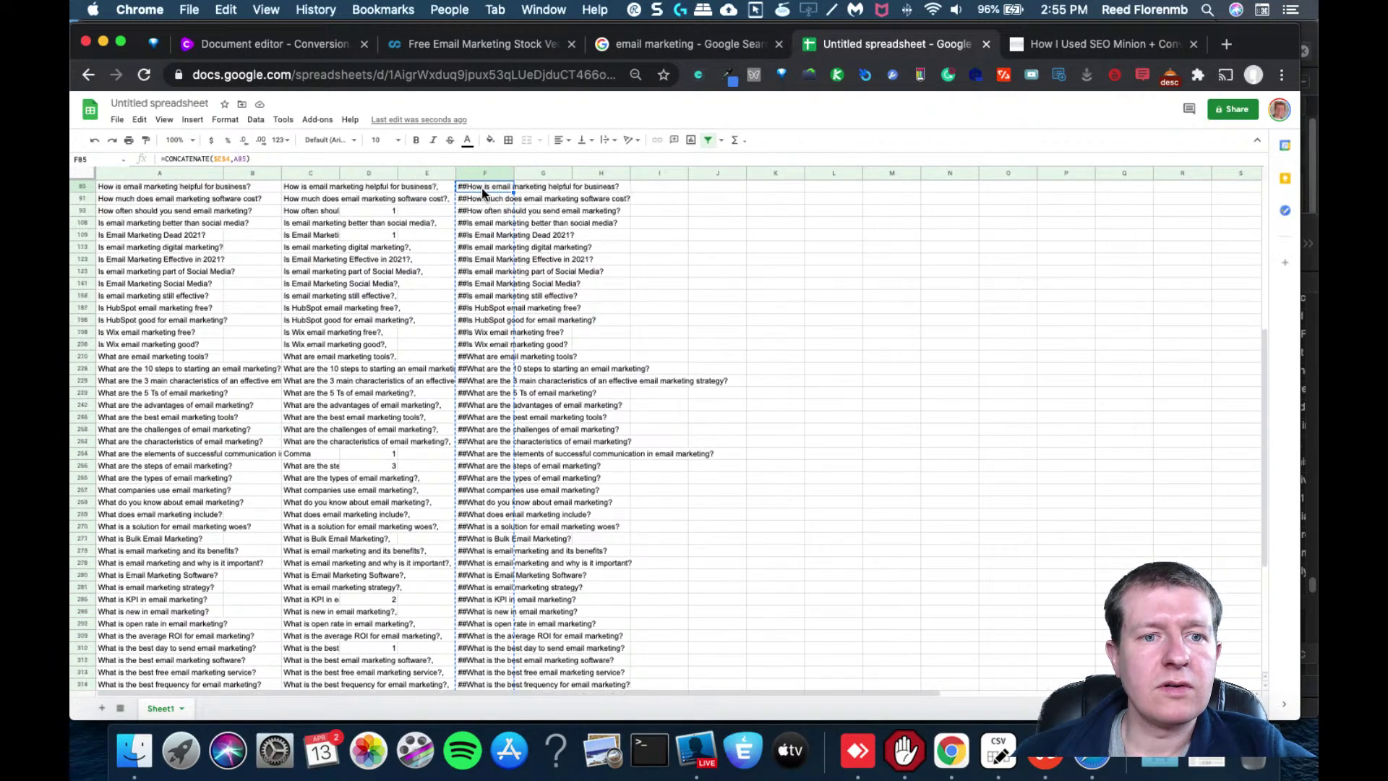
{"action": "key", "text": "Up"}
{"action": "key", "text": "Up"}
{"action": "key", "text": "Up"}
{"action": "key", "text": "Up"}
{"action": "key", "text": "Up"}
{"action": "key", "text": "Up"}
{"action": "key", "text": "Up"}
{"action": "key", "text": "Up"}
{"action": "key", "text": "Up"}
{"action": "key", "text": "Up"}
{"action": "key", "text": "Up"}
{"action": "key", "text": "Up"}
{"action": "key", "text": "Up"}
{"action": "key", "text": "Up"}
{"action": "key", "text": "Up"}
{"action": "key", "text": "Up"}
{"action": "key", "text": "Up"}
{"action": "key", "text": "Up"}
{"action": "key", "text": "Up"}
{"action": "key", "text": "Up"}
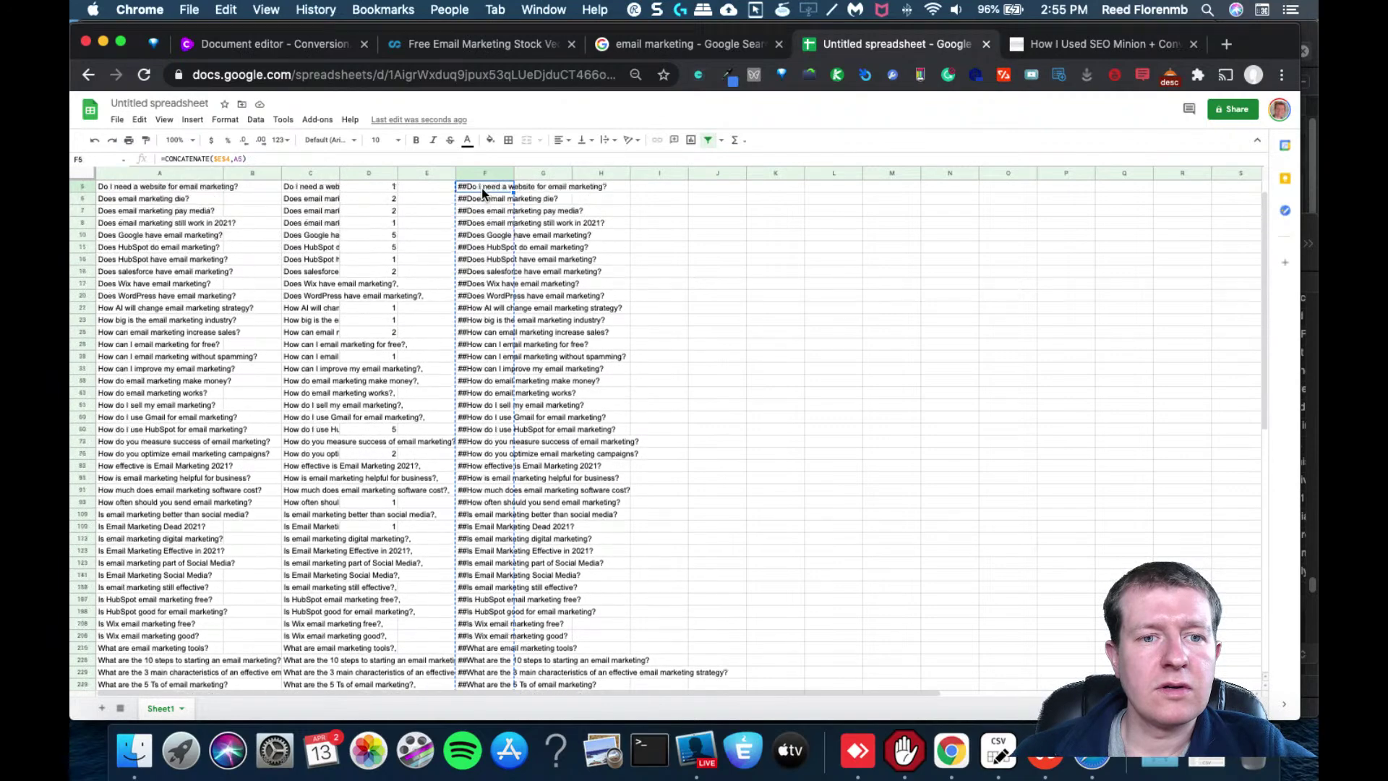
{"action": "key", "text": "Down"}
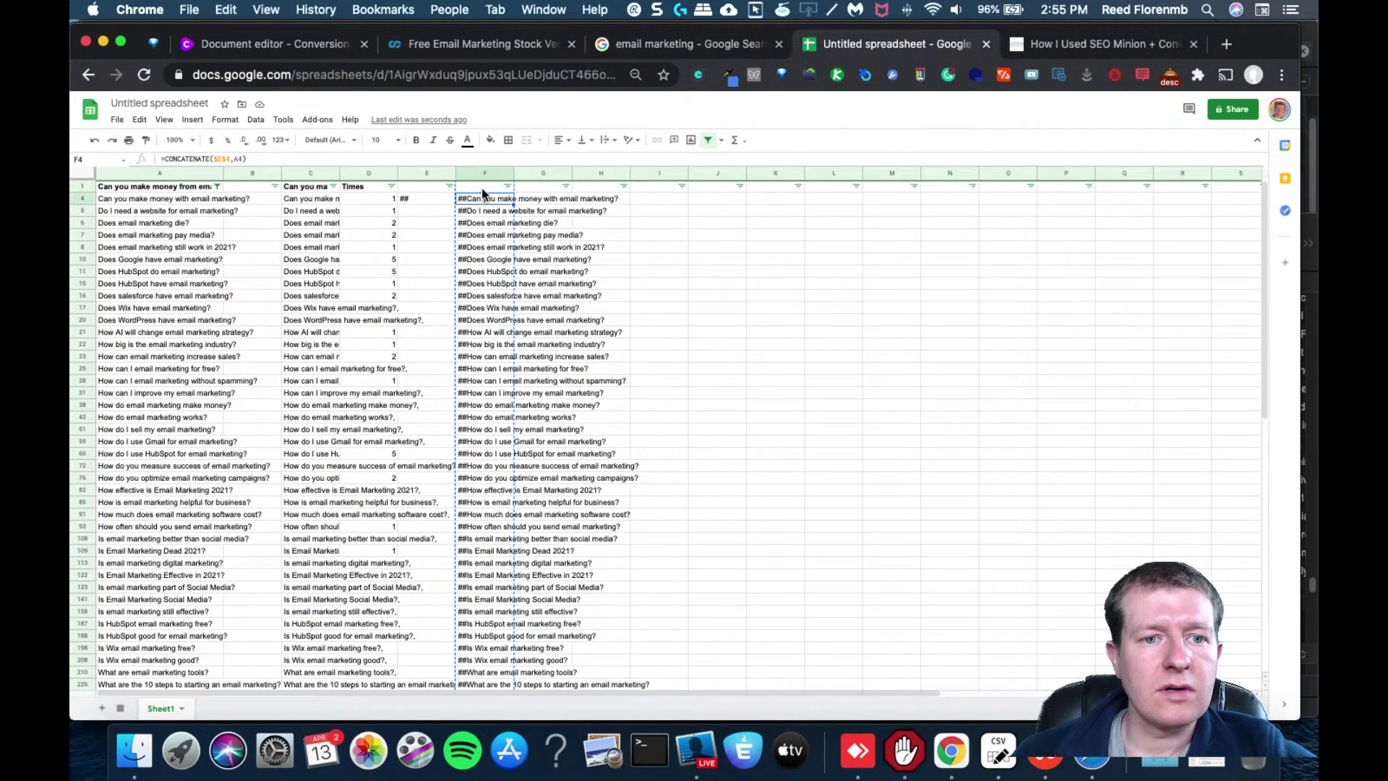
{"action": "key", "text": "Right"}
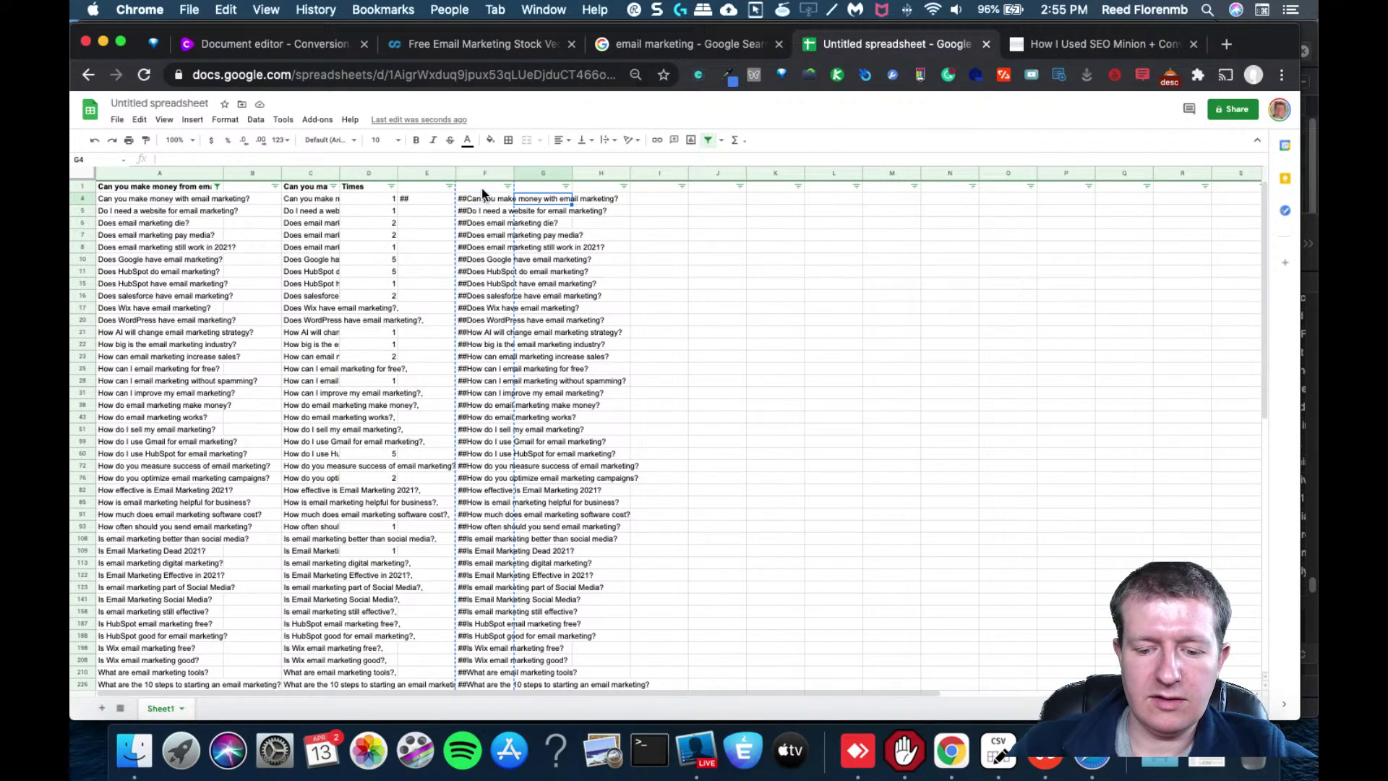
{"action": "type", "text": "<h"}
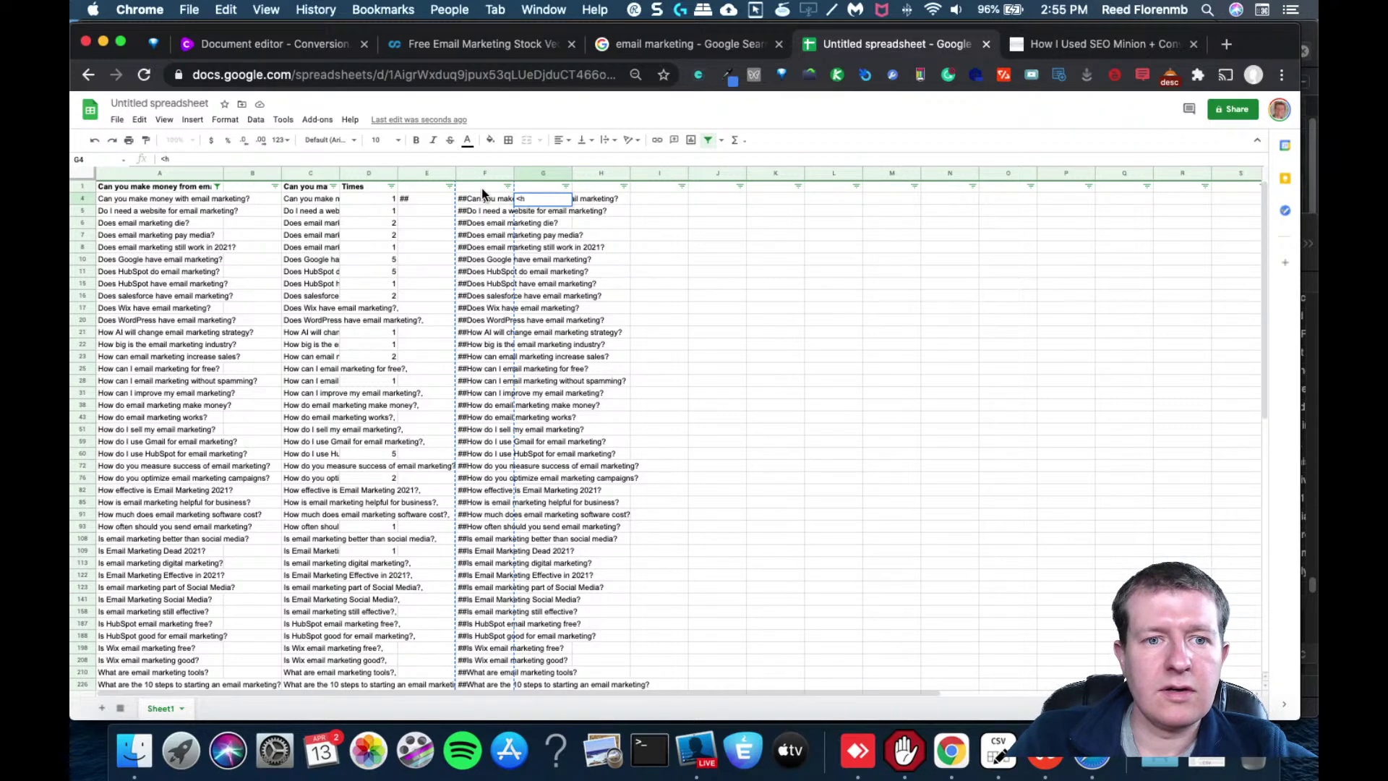
{"action": "key", "text": "Escape"}
{"action": "key", "text": "Left"}
{"action": "key", "text": "Left"}
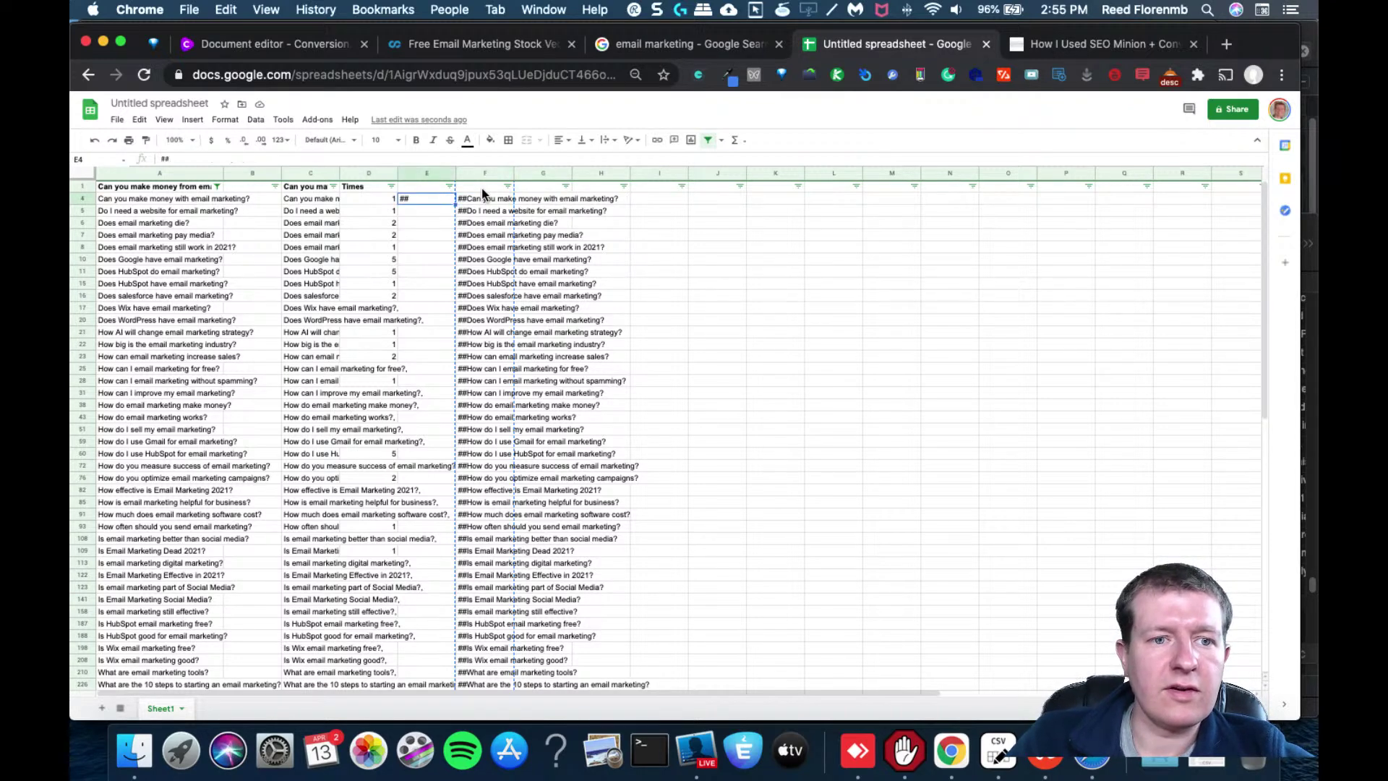
{"action": "left_click", "coordinate": [162, 159]}
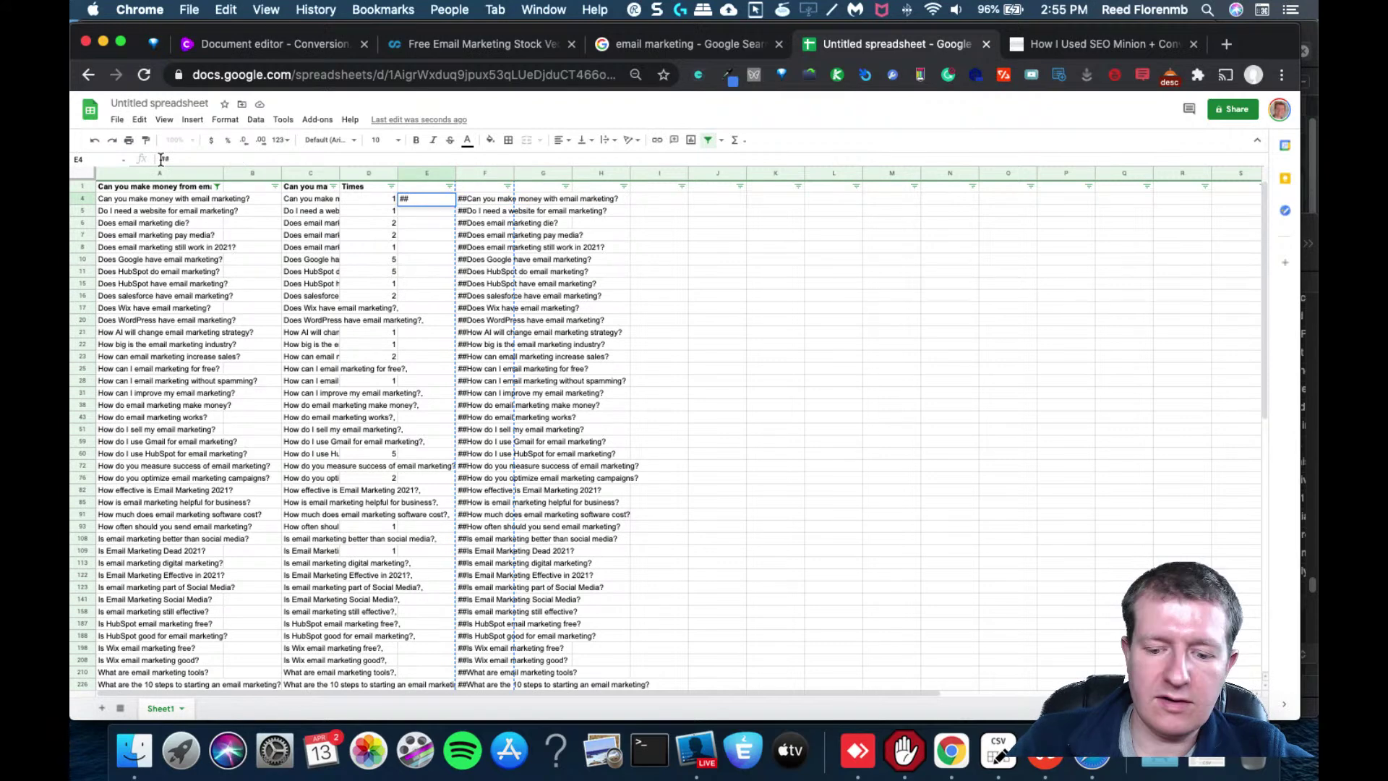
{"action": "type", "text": "<h2>"}
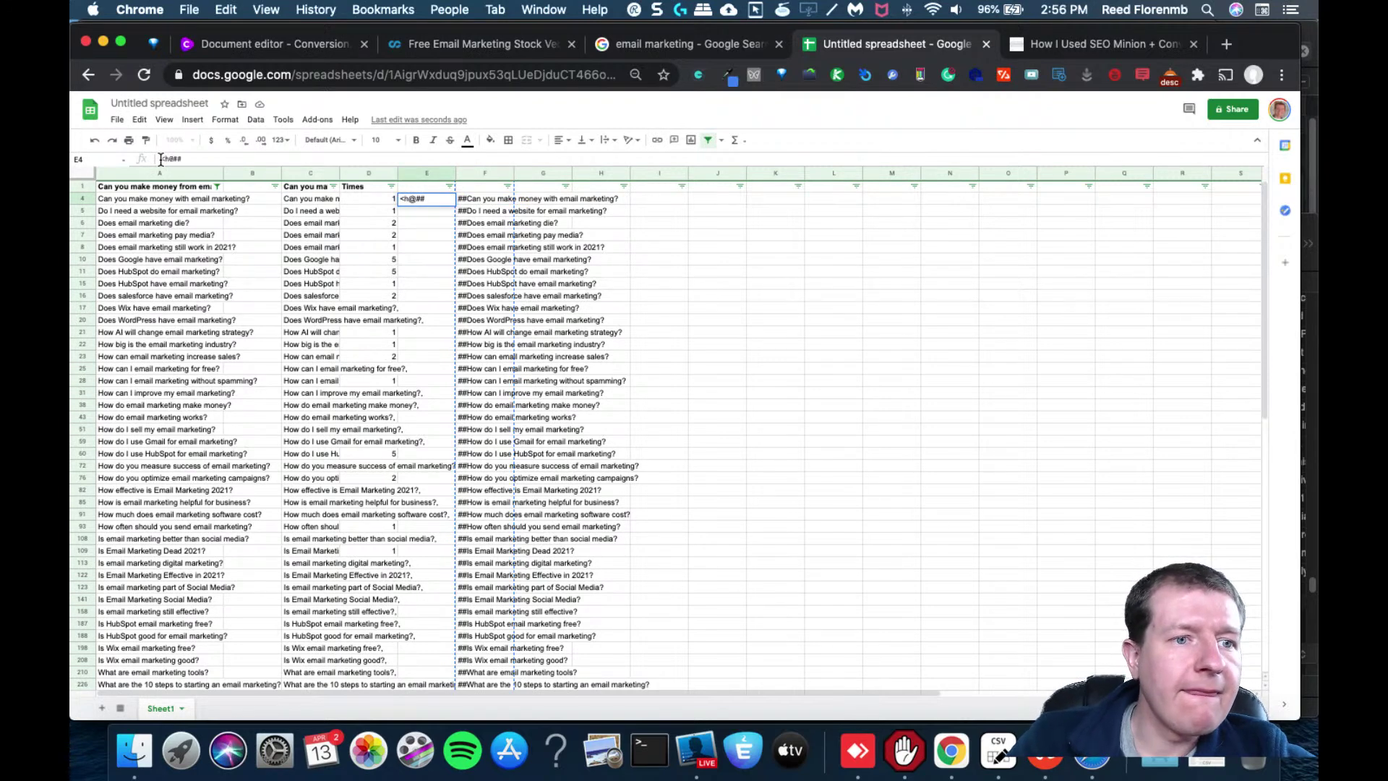
{"action": "key", "text": "BackSpace"}
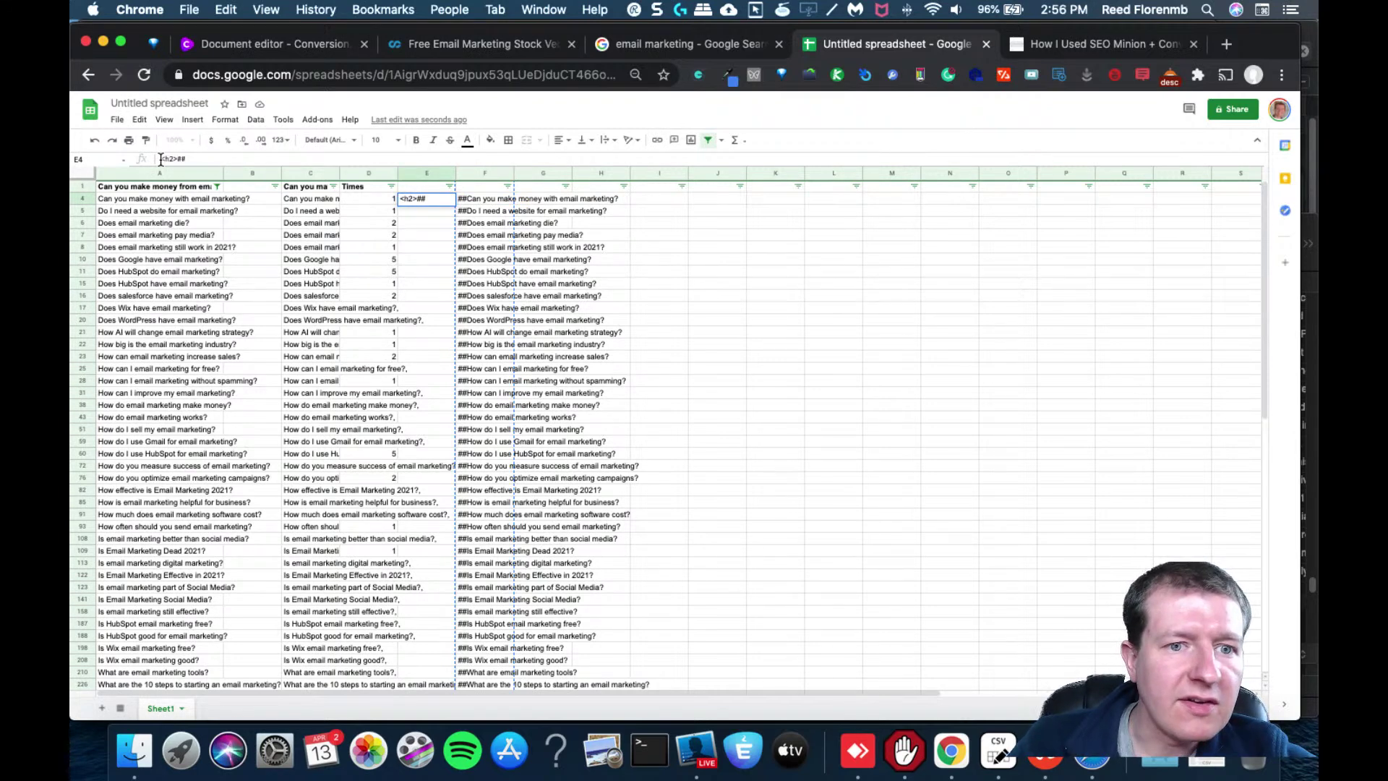
{"action": "key", "text": "Return"}
{"action": "key", "text": "Up"}
Enter the closing tag </h2> in cell G4
{"action": "key", "text": "Right"}
{"action": "key", "text": "Right"}
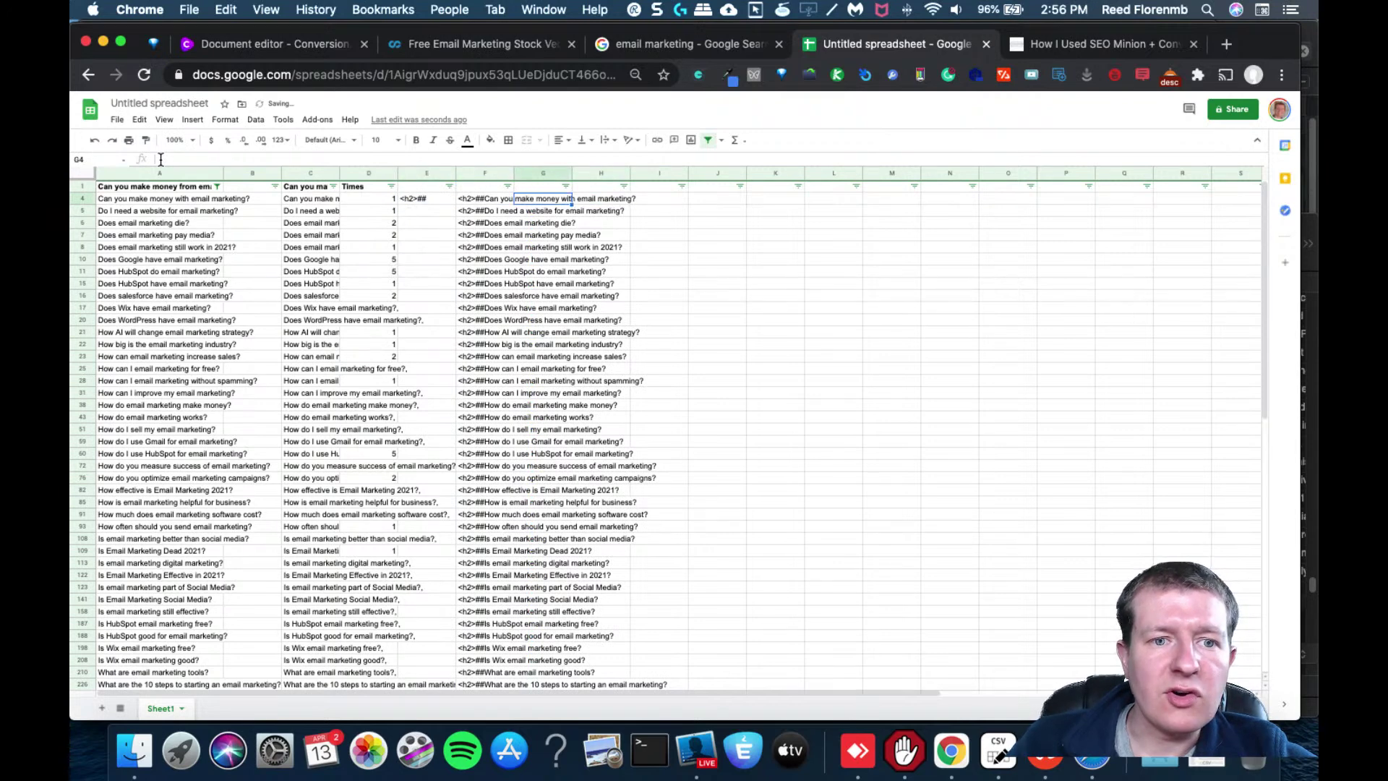
{"action": "type", "text": "<"}
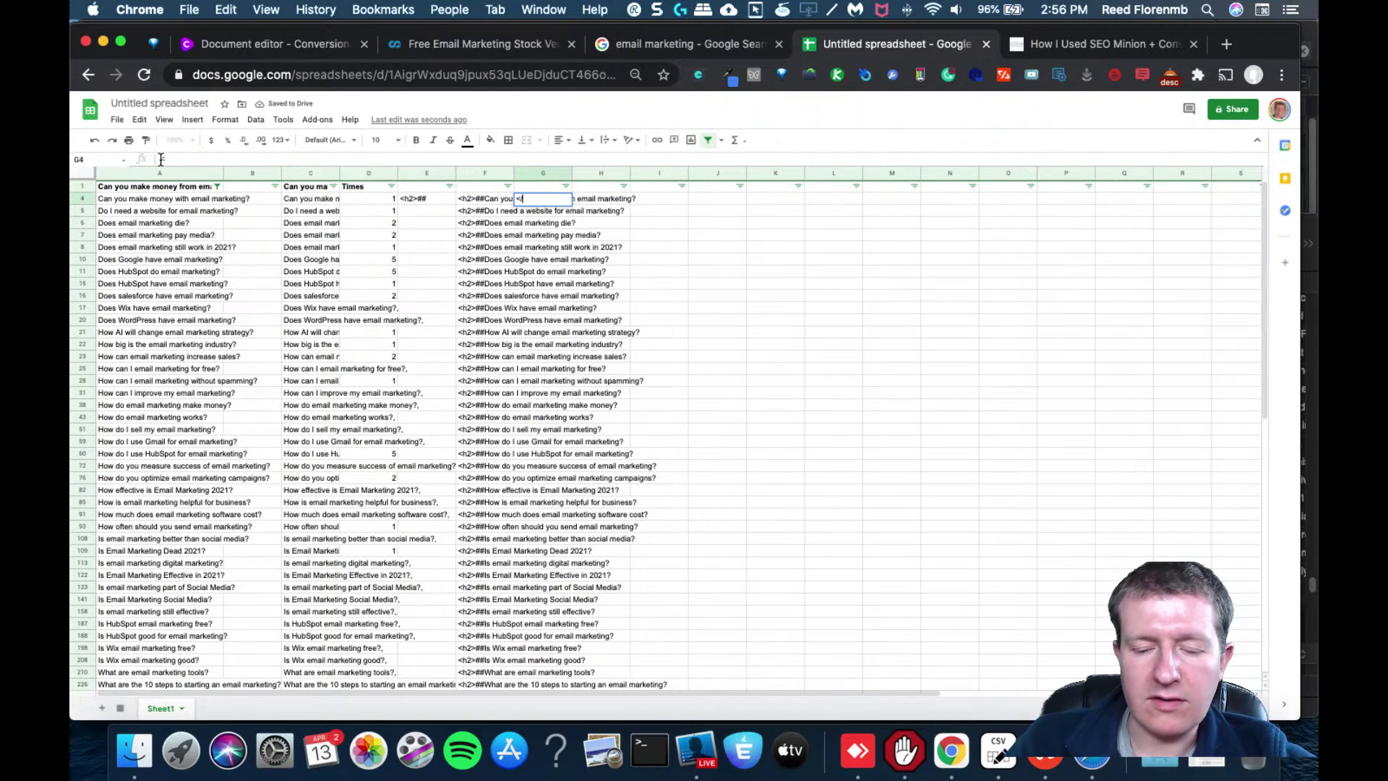
{"action": "type", "text": "/hd"}
{"action": "key", "text": "BackSpace"}
{"action": "type", "text": "2"}
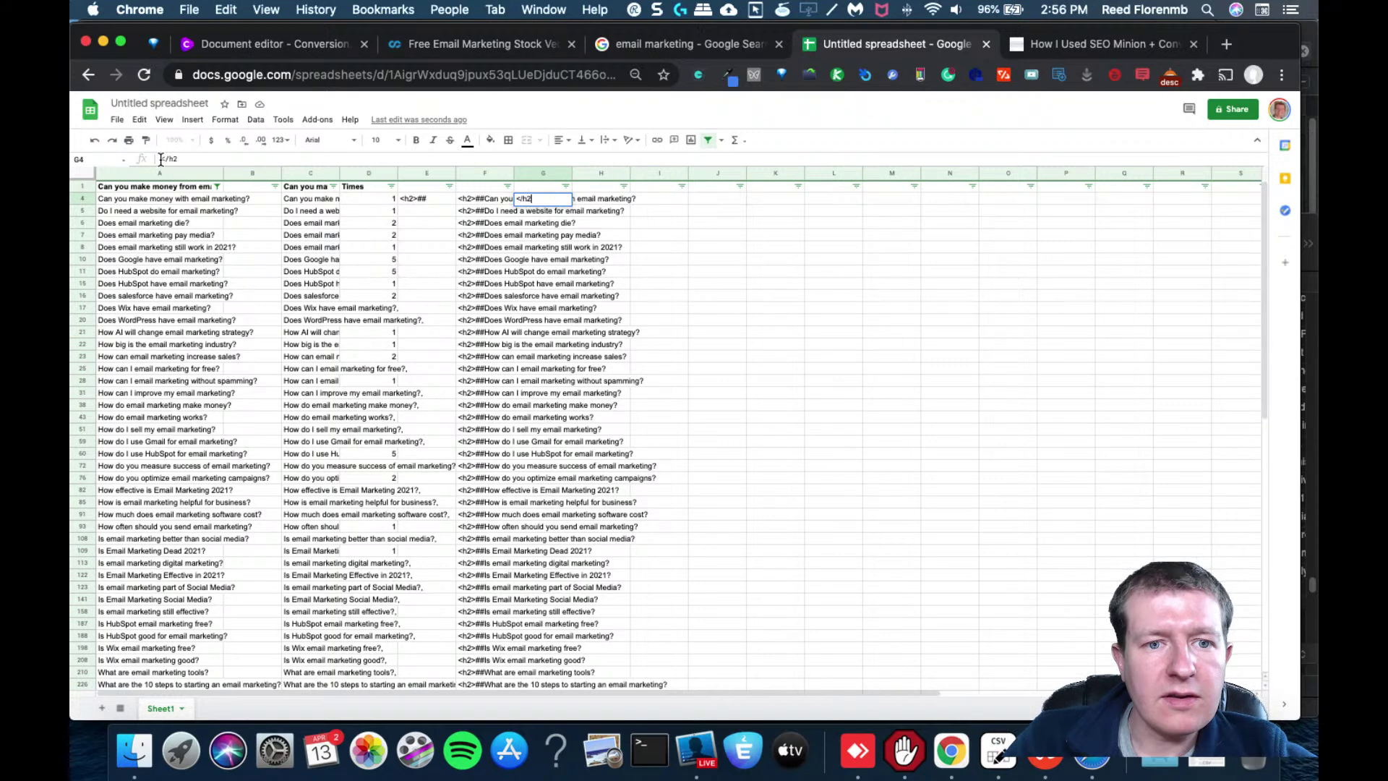
{"action": "type", "text": ">"}
Extend the formula in F4 to =CONCATENATE($E$4,A4,$G$4) so it appends the closing tag
{"action": "left_click", "coordinate": [480, 200]}
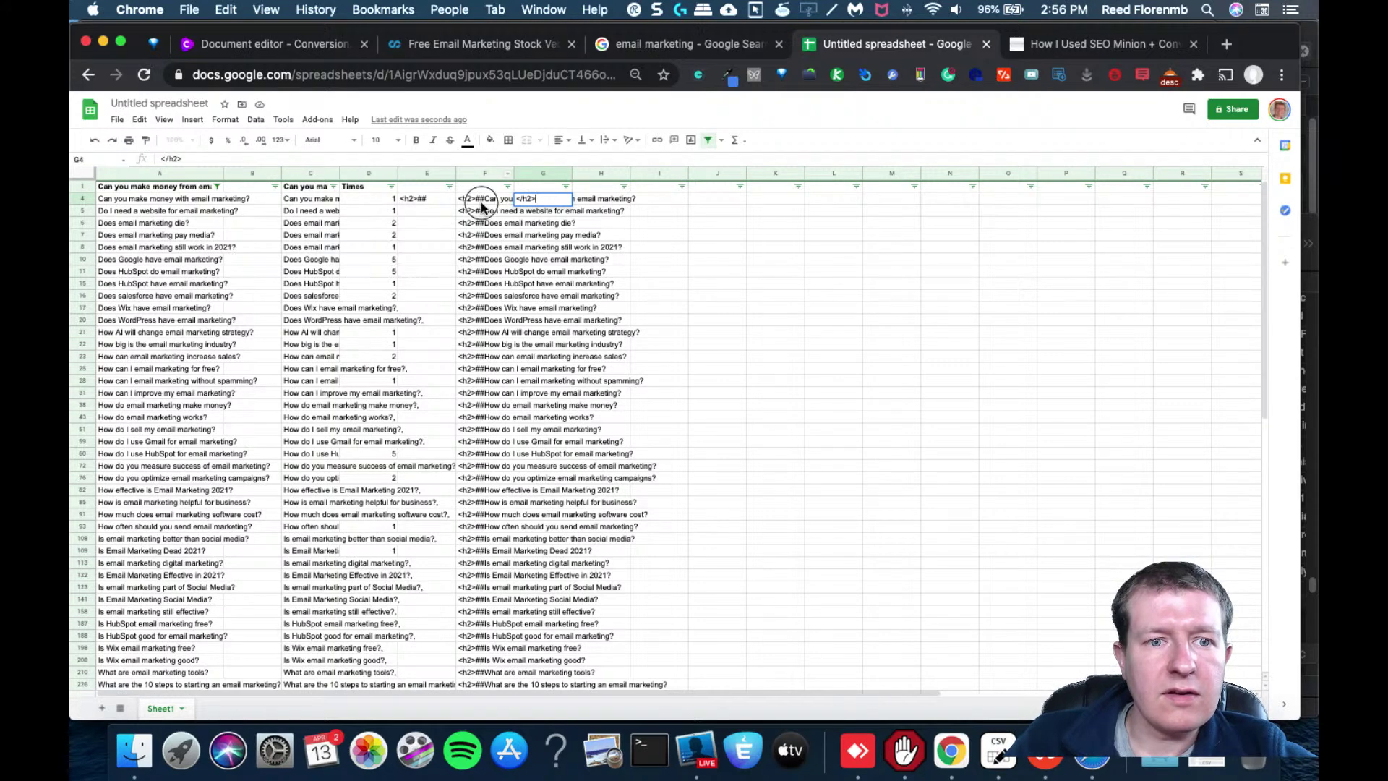
{"action": "left_click", "coordinate": [244, 158]}
{"action": "type", "text": ","}
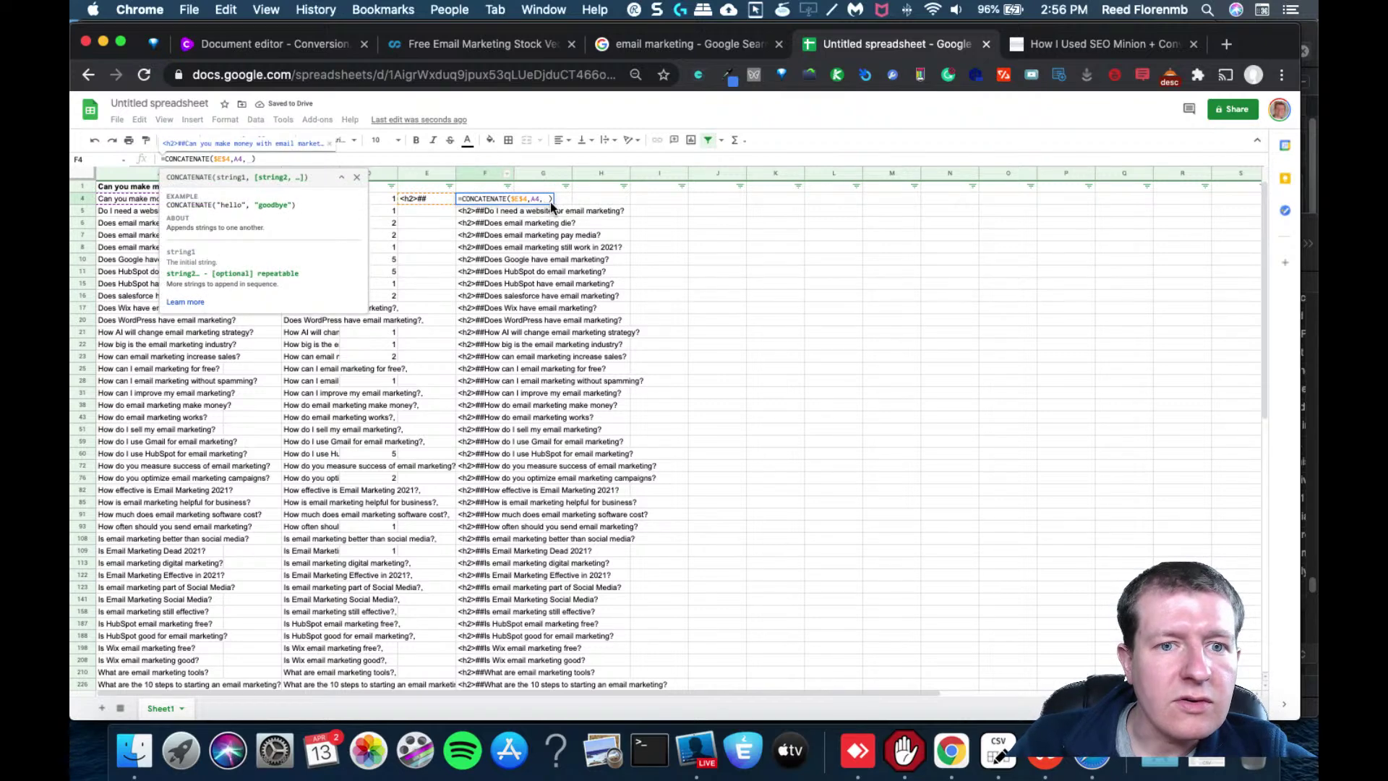
{"action": "left_click", "coordinate": [563, 199]}
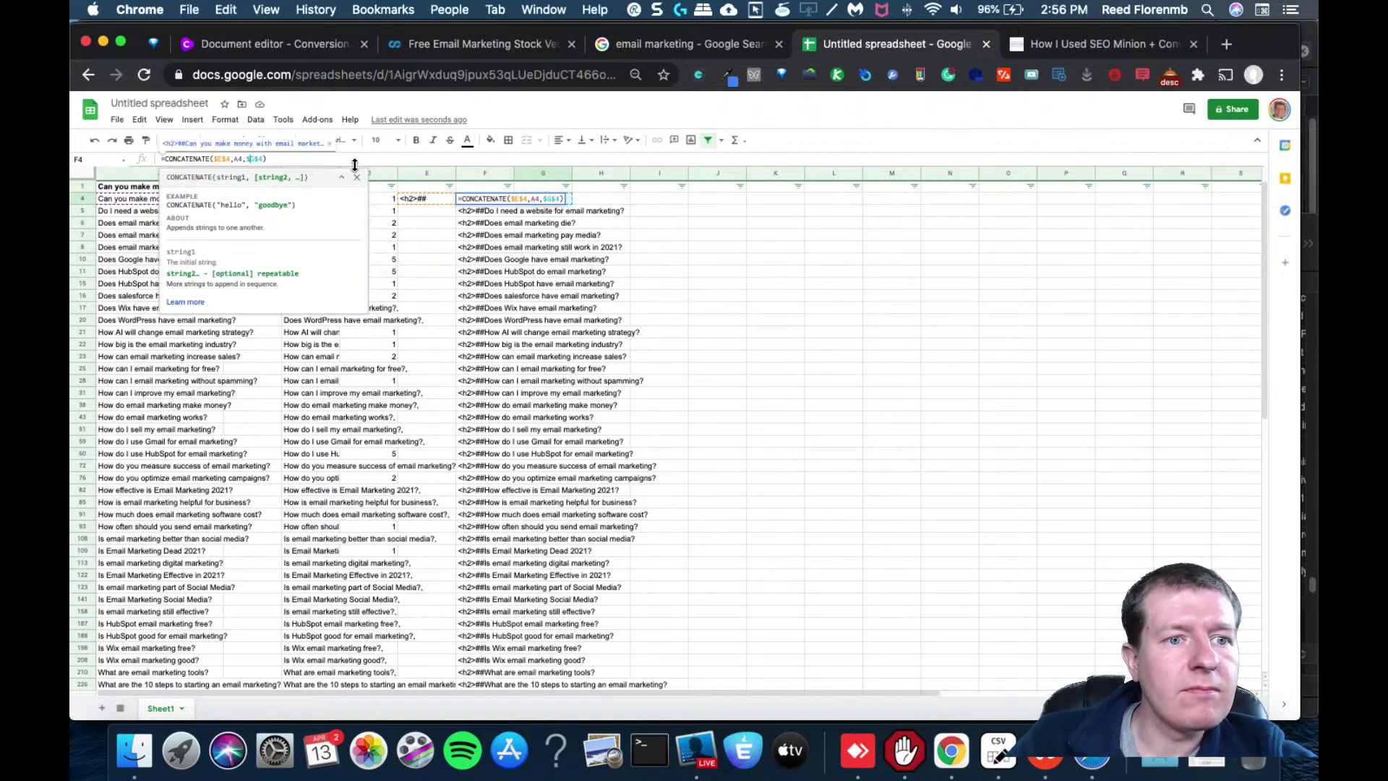
{"action": "key", "text": "Return"}
{"action": "key", "text": "Up"}
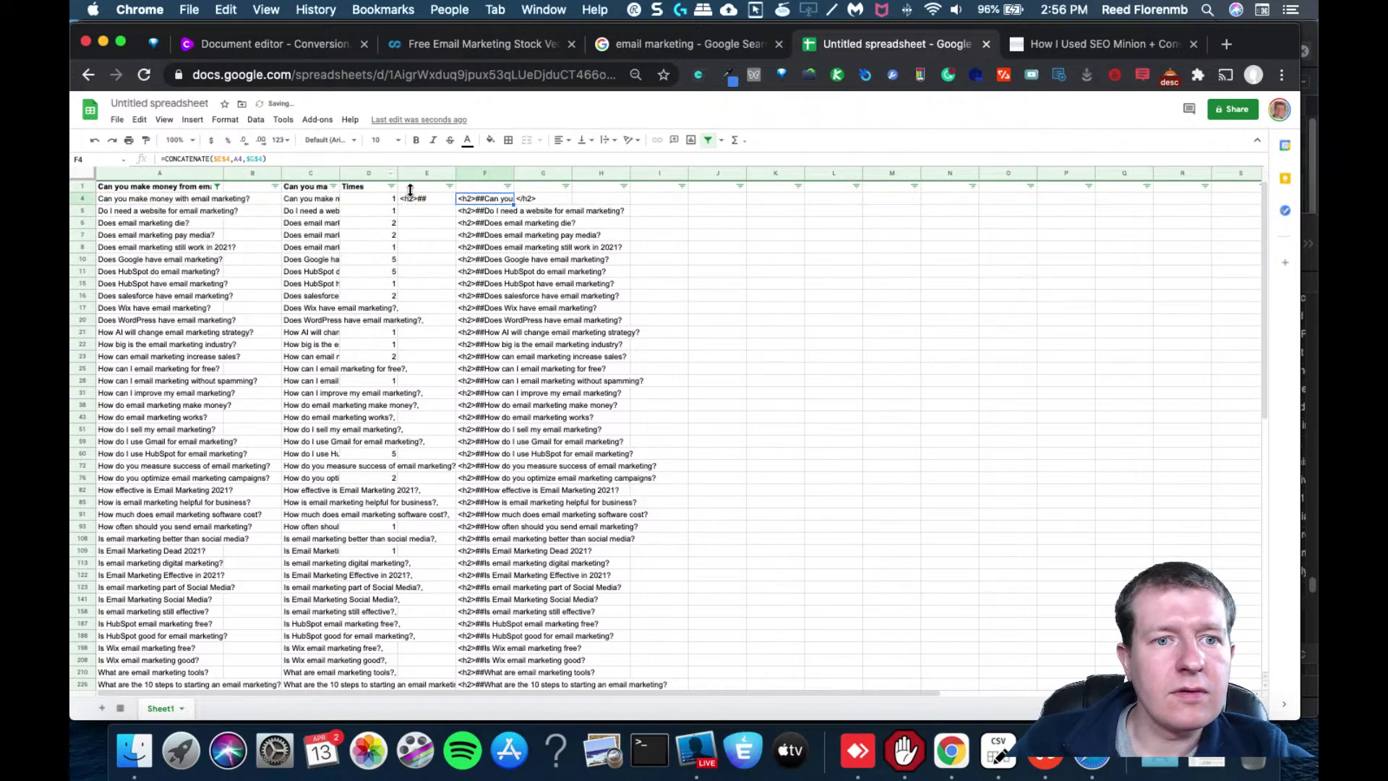
Widen column F to fit the full questions and copy the F4 formula down through F412
{"action": "left_click_drag", "start_coordinate": [514, 173], "coordinate": [710, 173]}
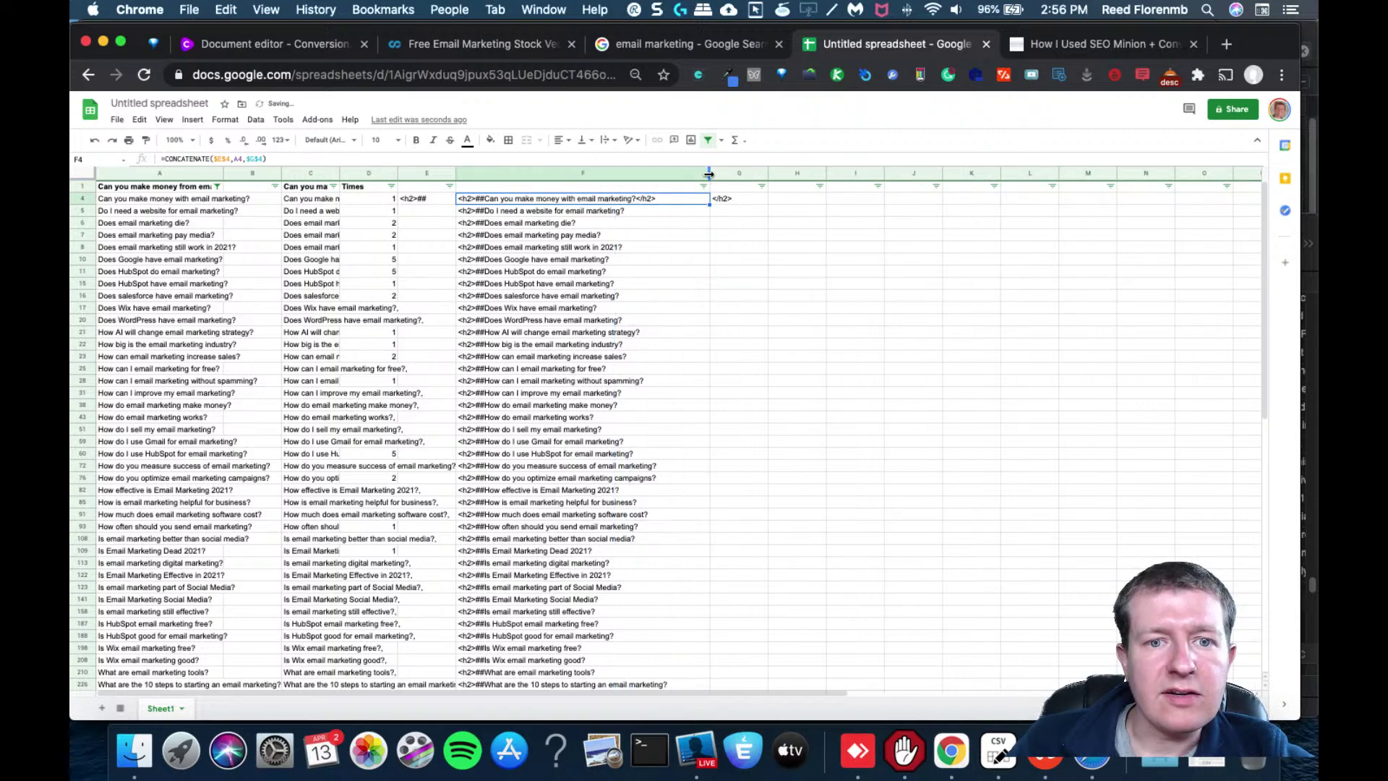
{"action": "key", "text": "super+c"}
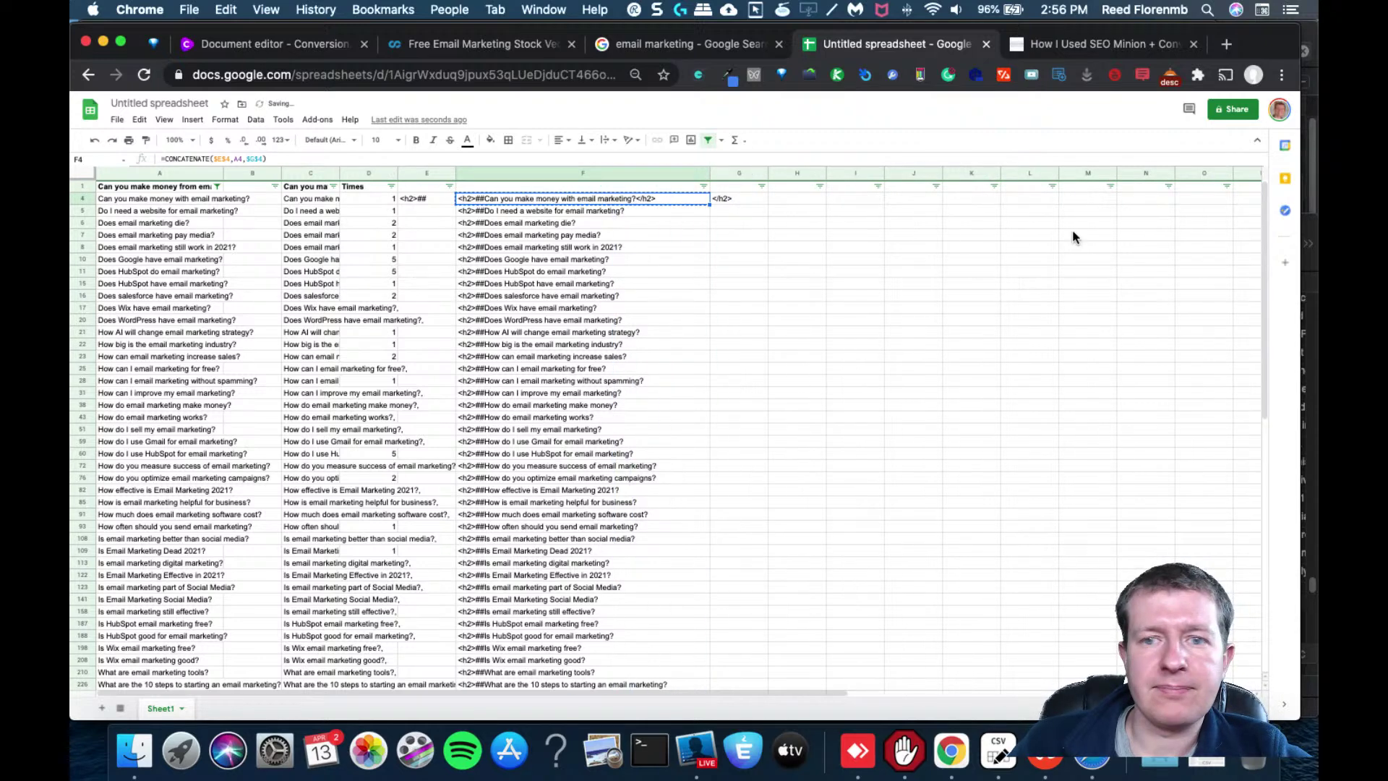
{"action": "left_click_drag", "start_coordinate": [1270, 192], "coordinate": [1240, 523]}
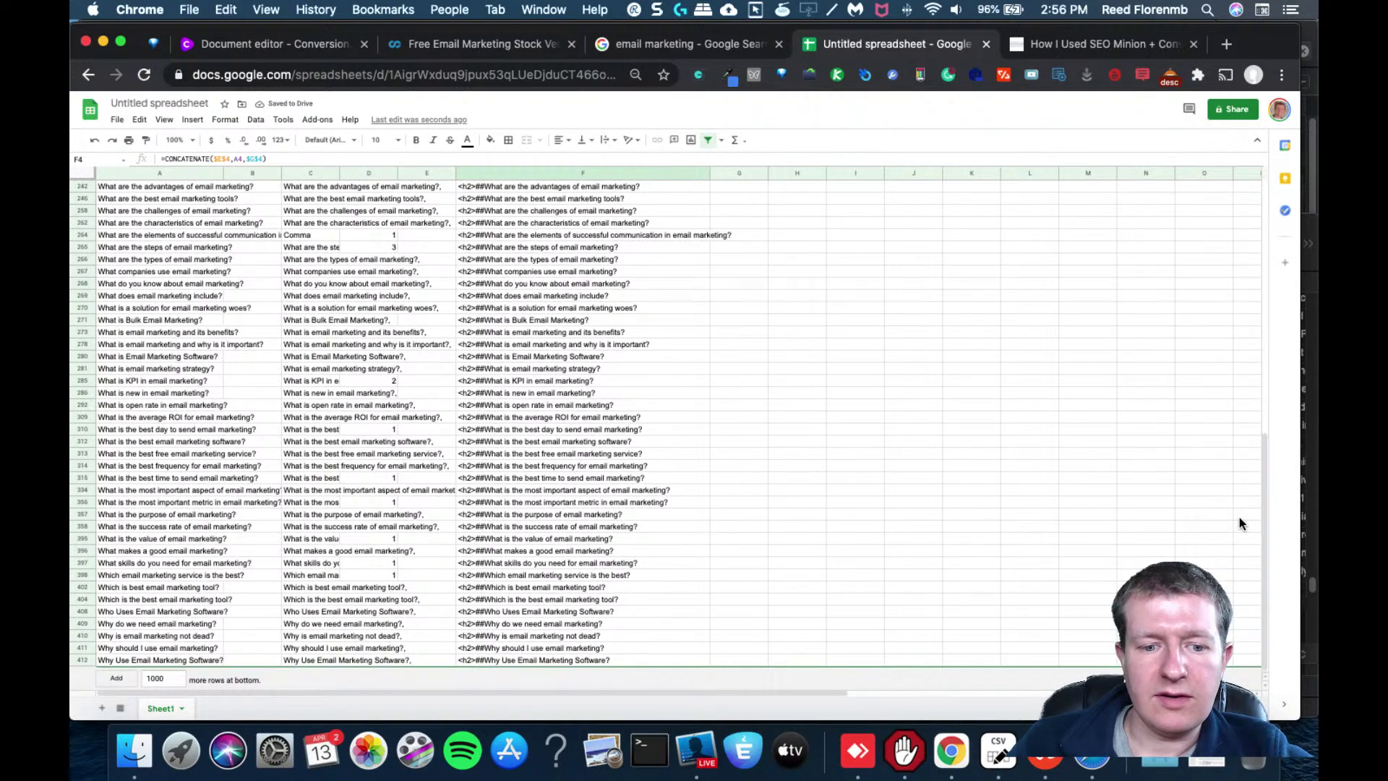
{"action": "left_click", "coordinate": [551, 660], "text": "shift"}
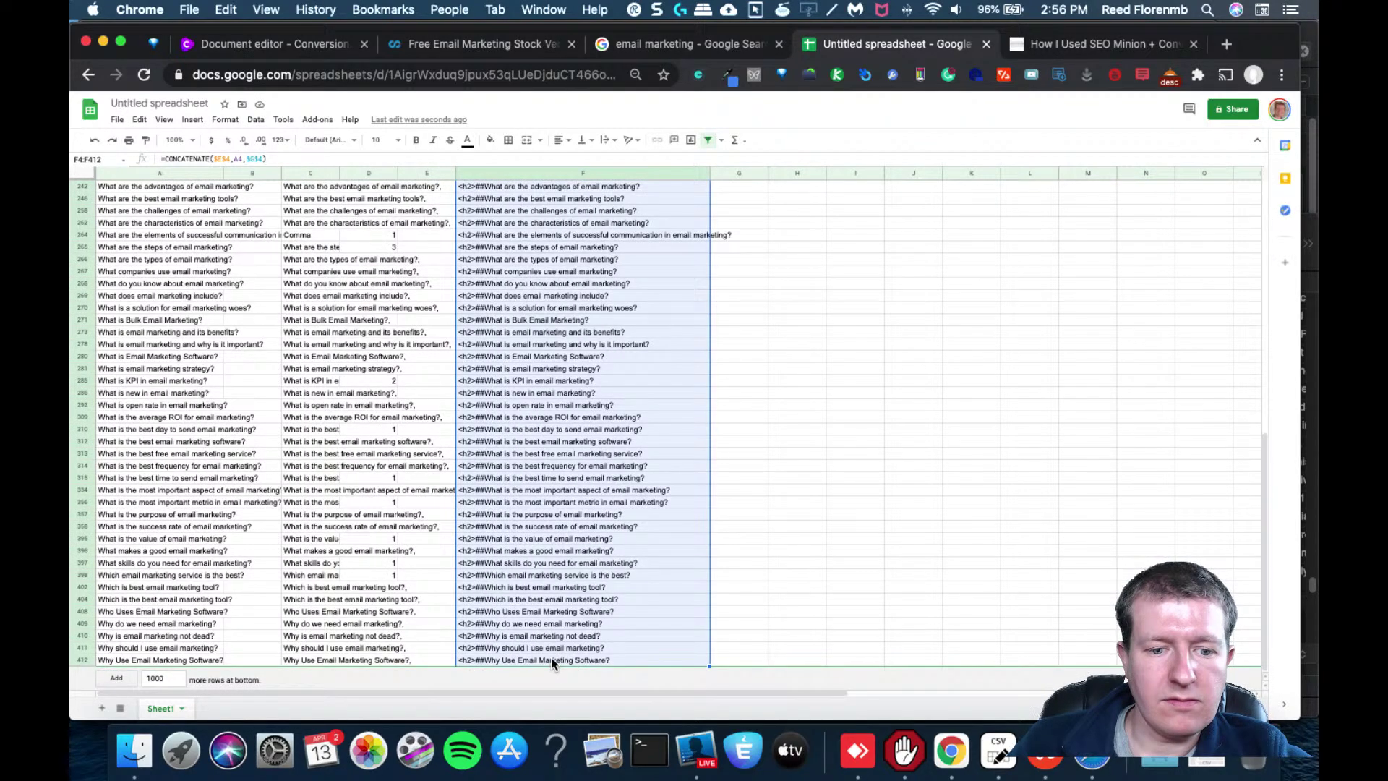
{"action": "key", "text": "super+v"}
Copy the tagged questions in F4:F412 and open imreviewandbonus.com/wp-admin in a new browser tab
{"action": "key", "text": "super+c"}
{"action": "key", "text": "super+t"}
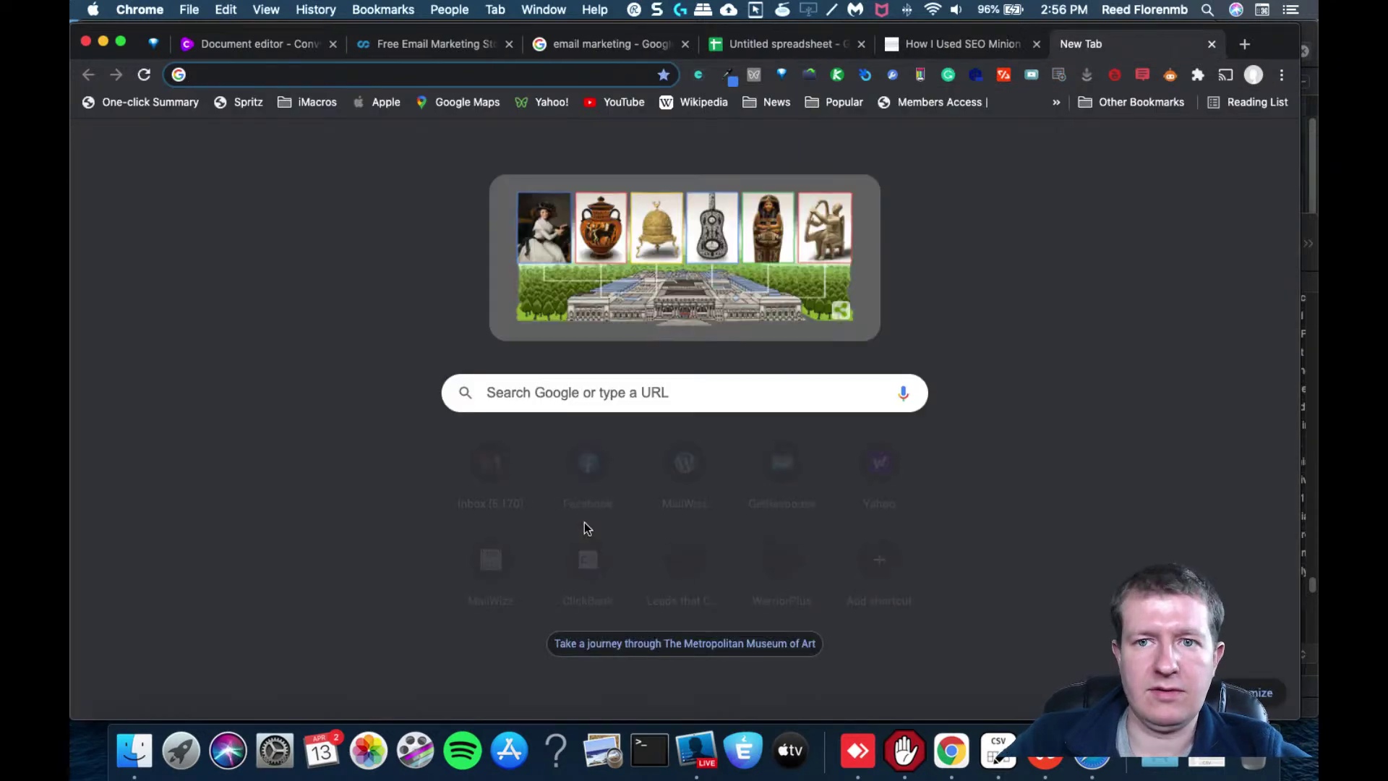
{"action": "type", "text": "imreviewandbonus.com/mail"}
{"action": "key", "text": "BackSpace"}
{"action": "key", "text": "BackSpace"}
{"action": "key", "text": "BackSpace"}
{"action": "key", "text": "BackSpace"}
{"action": "type", "text": "wp-admin"}
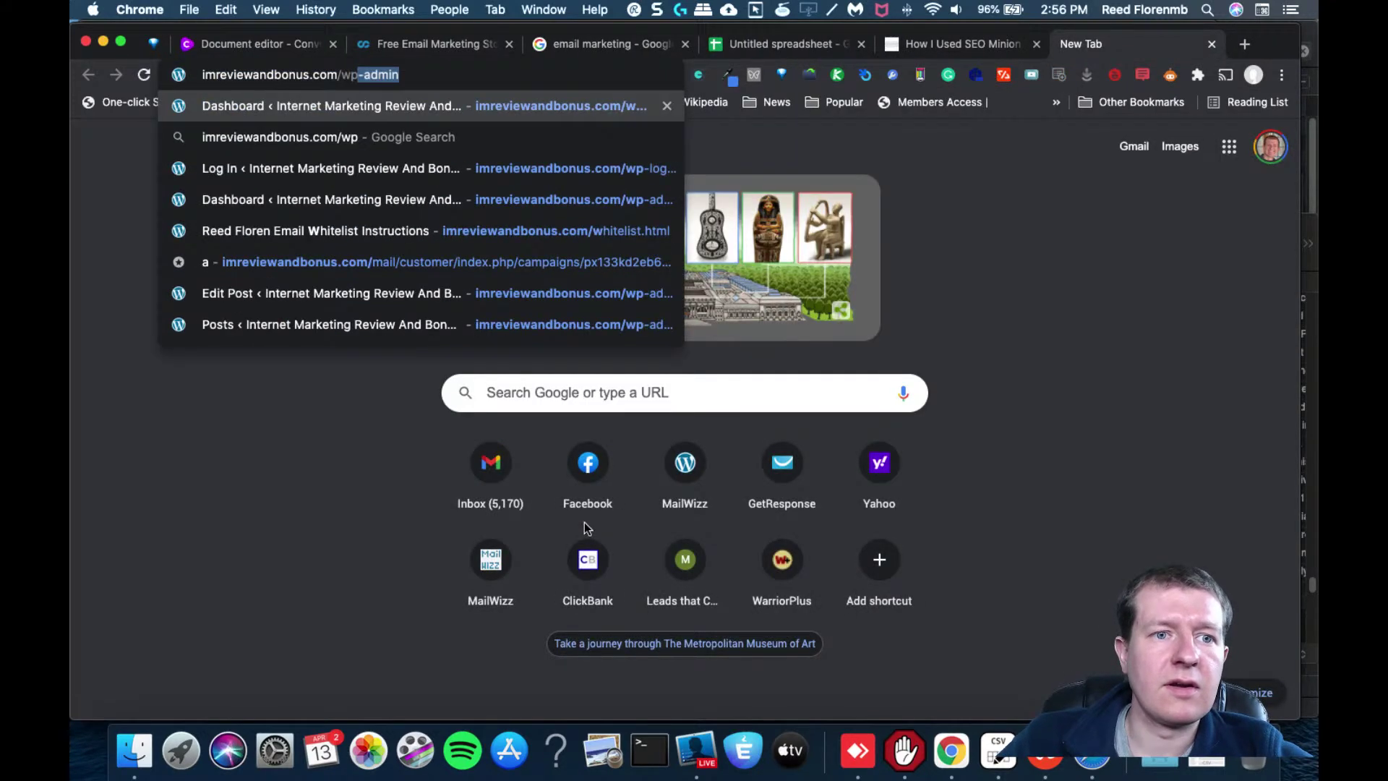
{"action": "key", "text": "Return"}
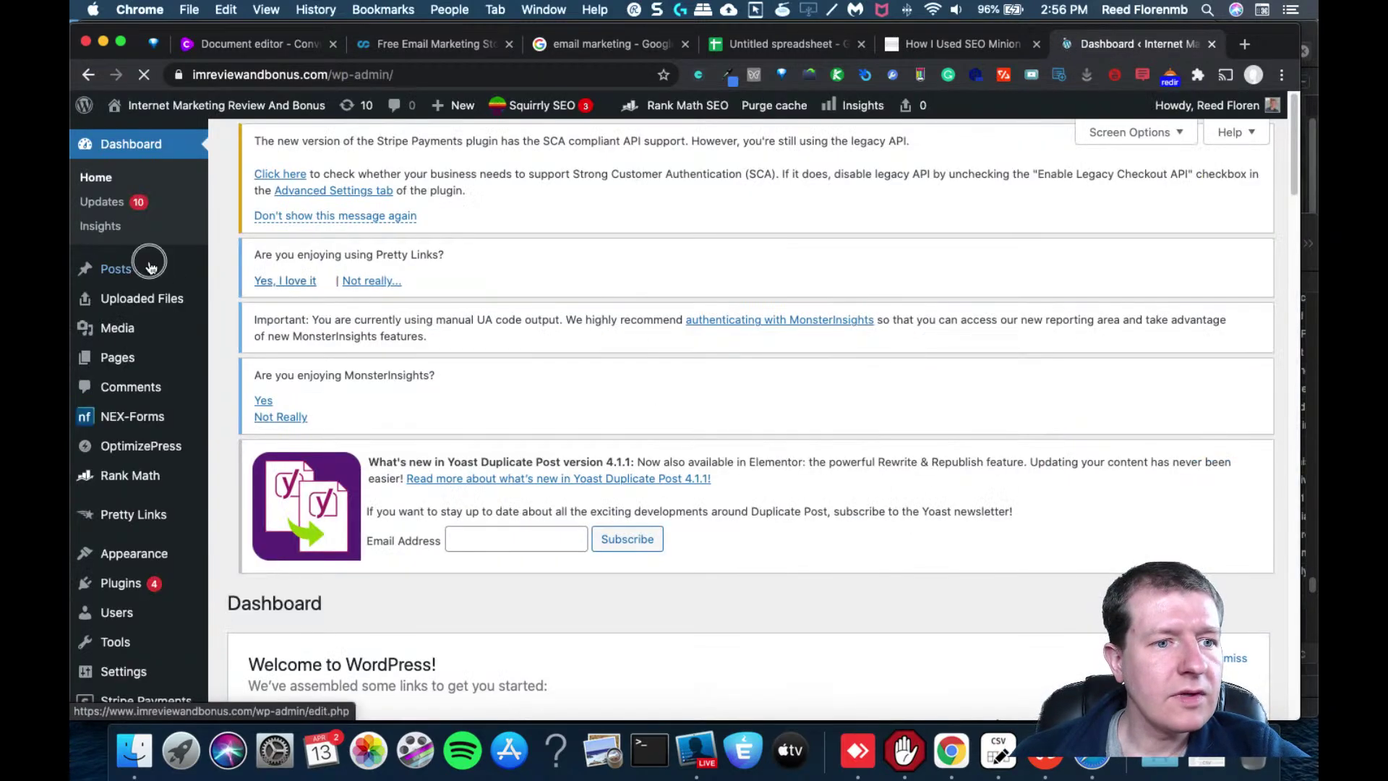
Start a new blog post from the WordPress posts list
{"action": "mouse_move", "coordinate": [150, 268]}
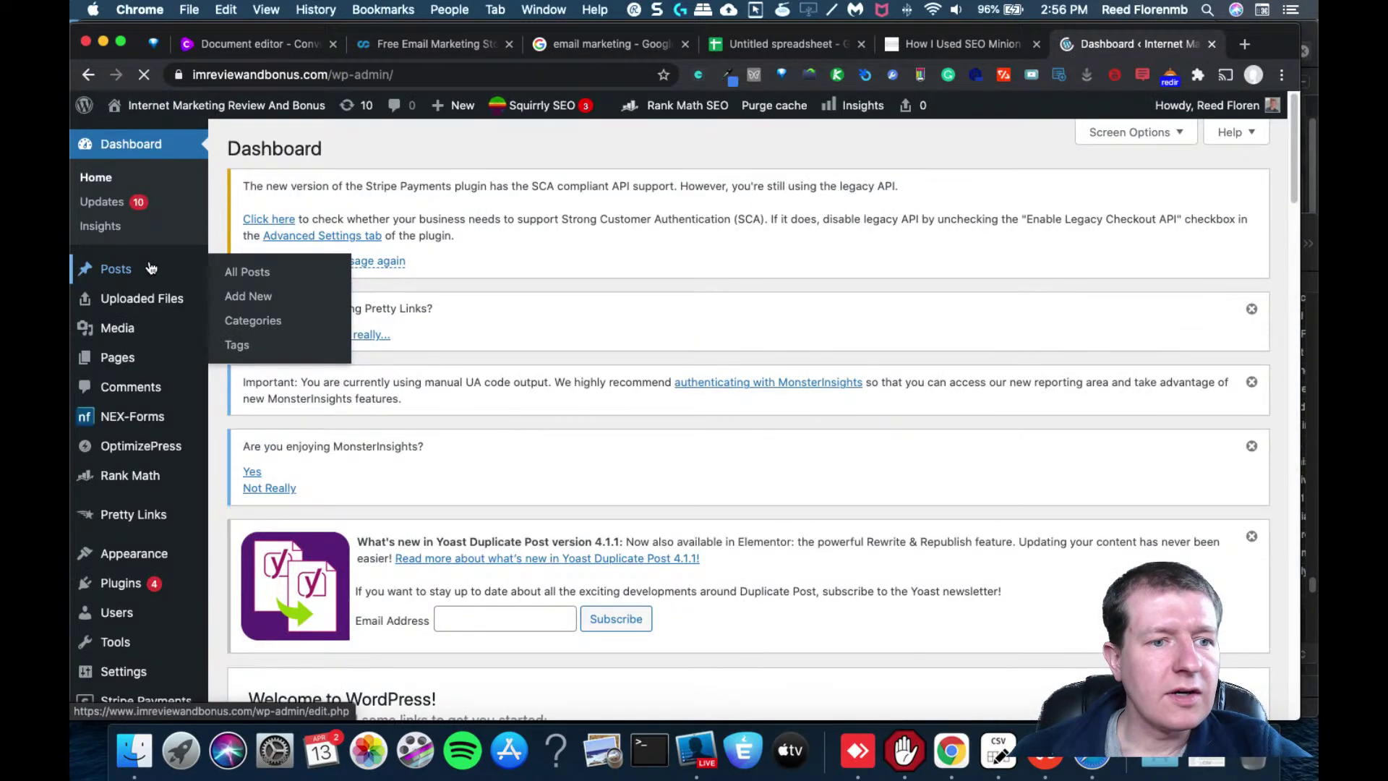
{"action": "left_click", "coordinate": [150, 268]}
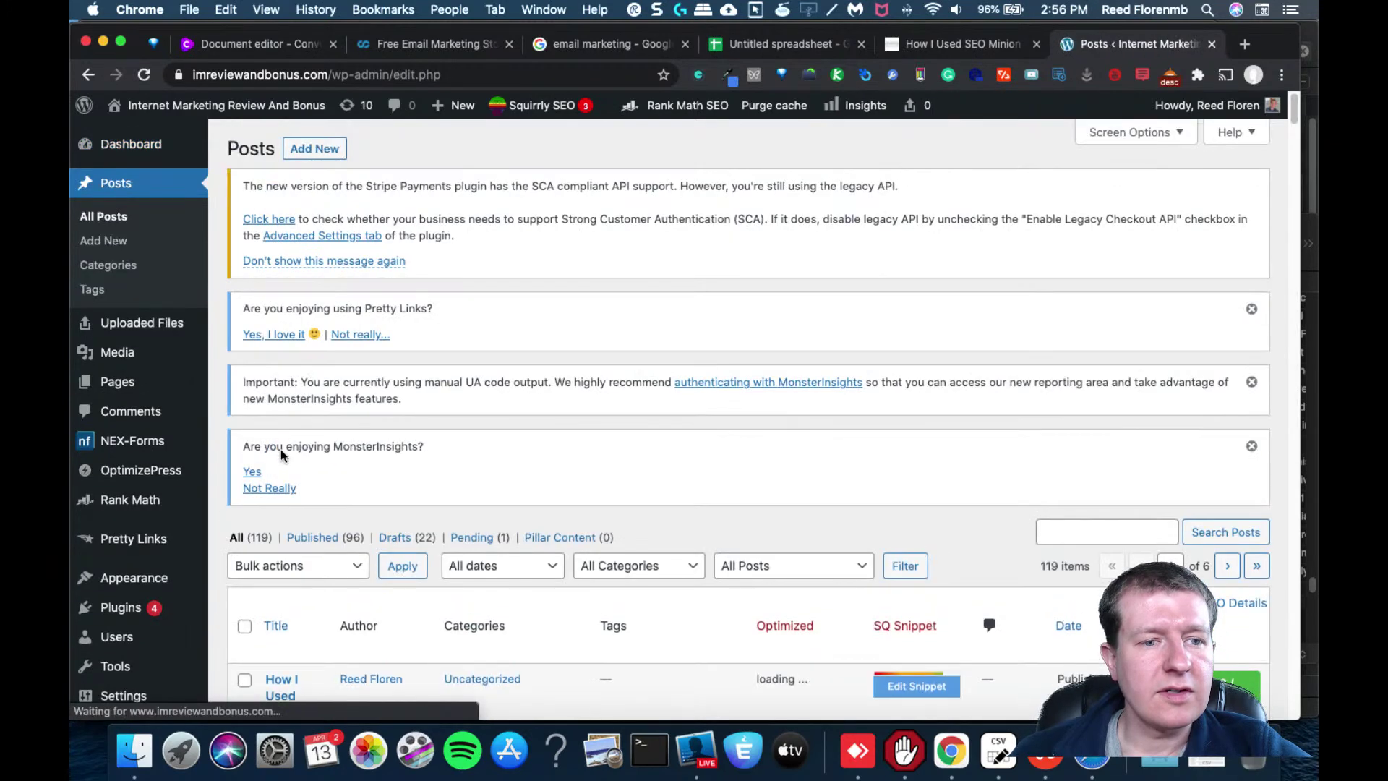
{"action": "left_click", "coordinate": [312, 148]}
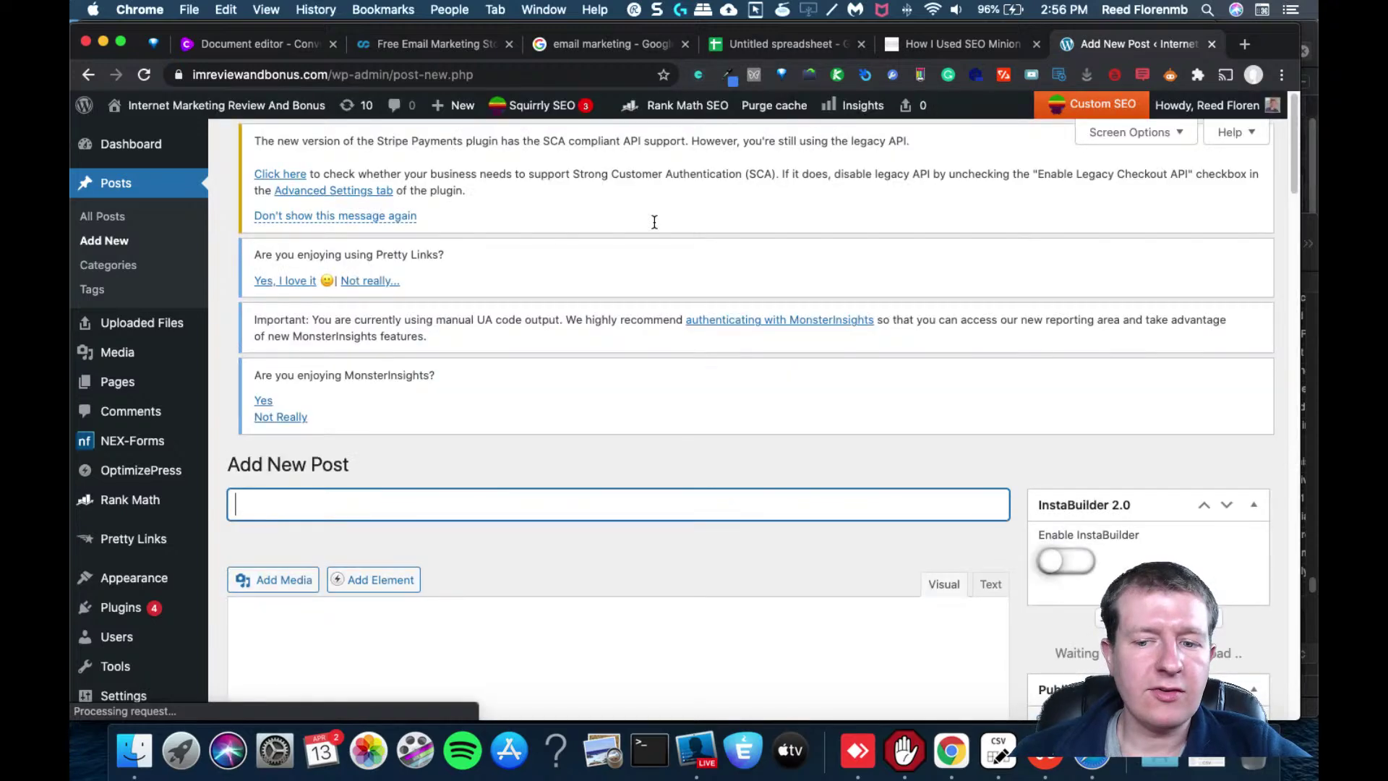
Paste the copied <h2> questions into the post body in Text mode and switch to the Visual editor
{"action": "left_click_drag", "start_coordinate": [1294, 153], "coordinate": [1284, 213]}
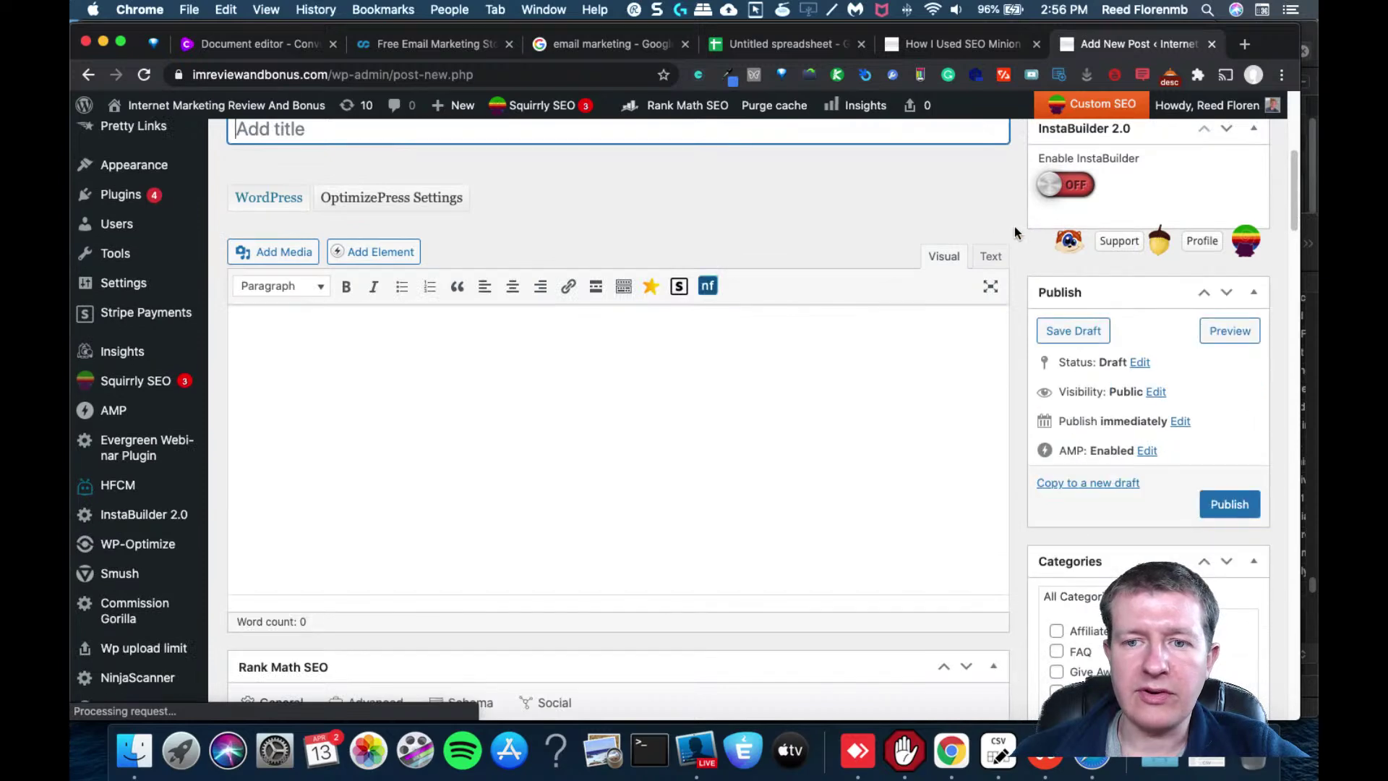
{"action": "left_click", "coordinate": [990, 258]}
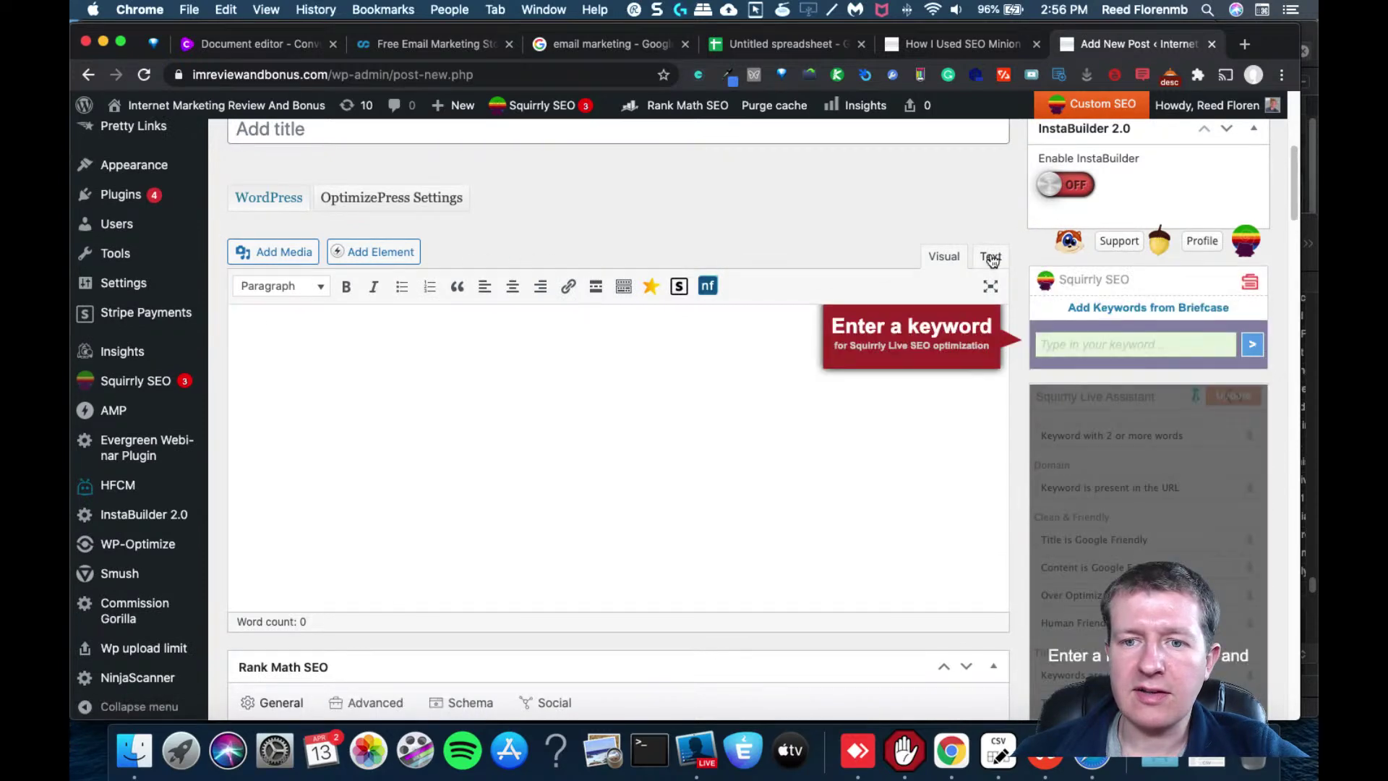
{"action": "left_click", "coordinate": [395, 358]}
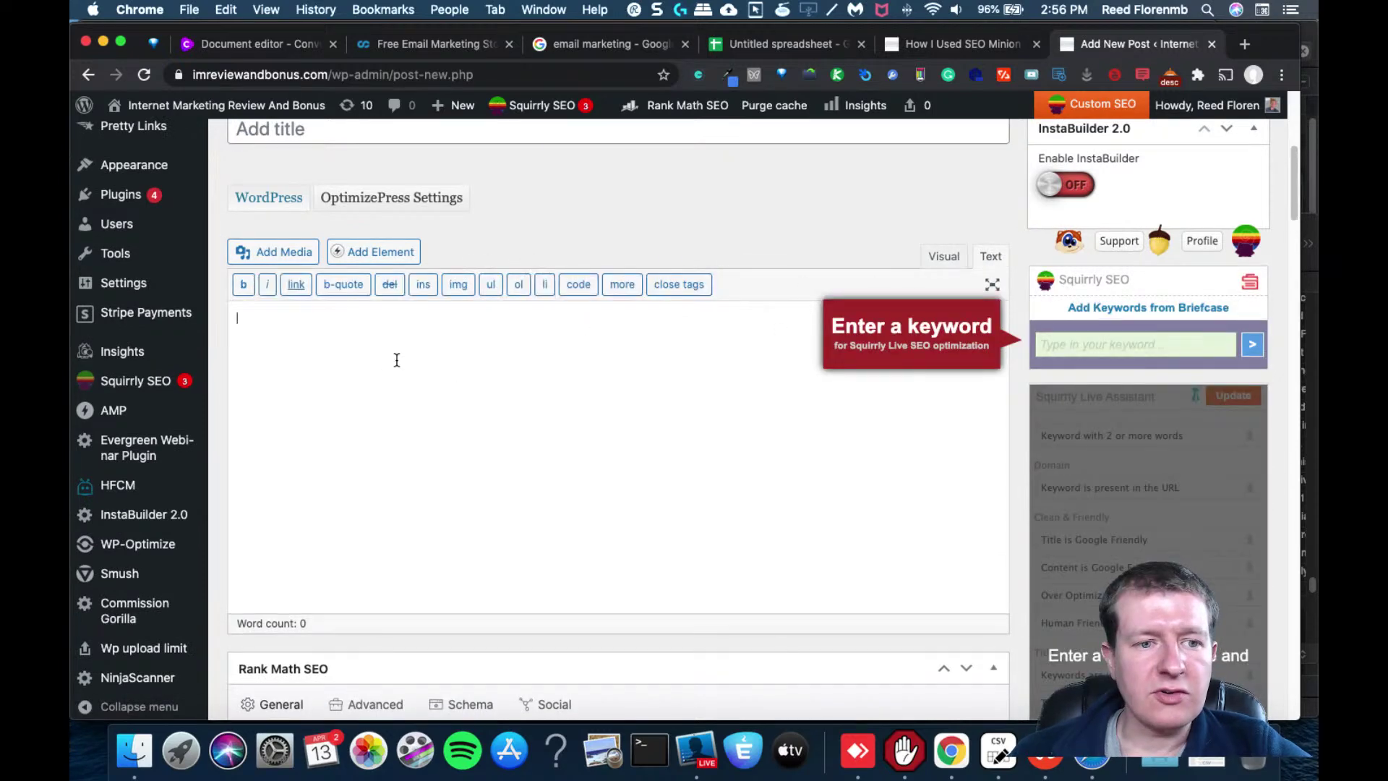
{"action": "key", "text": "super+v"}
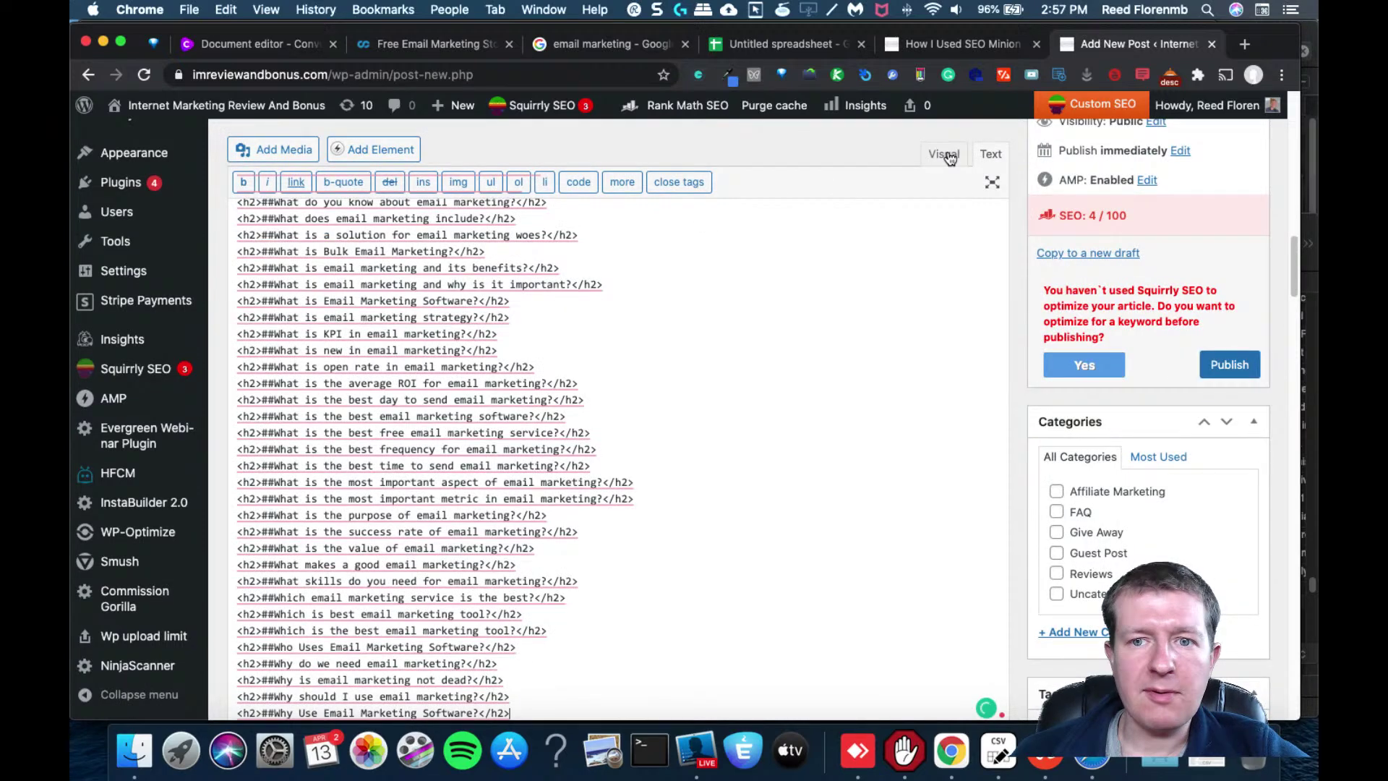
{"action": "left_click", "coordinate": [944, 154]}
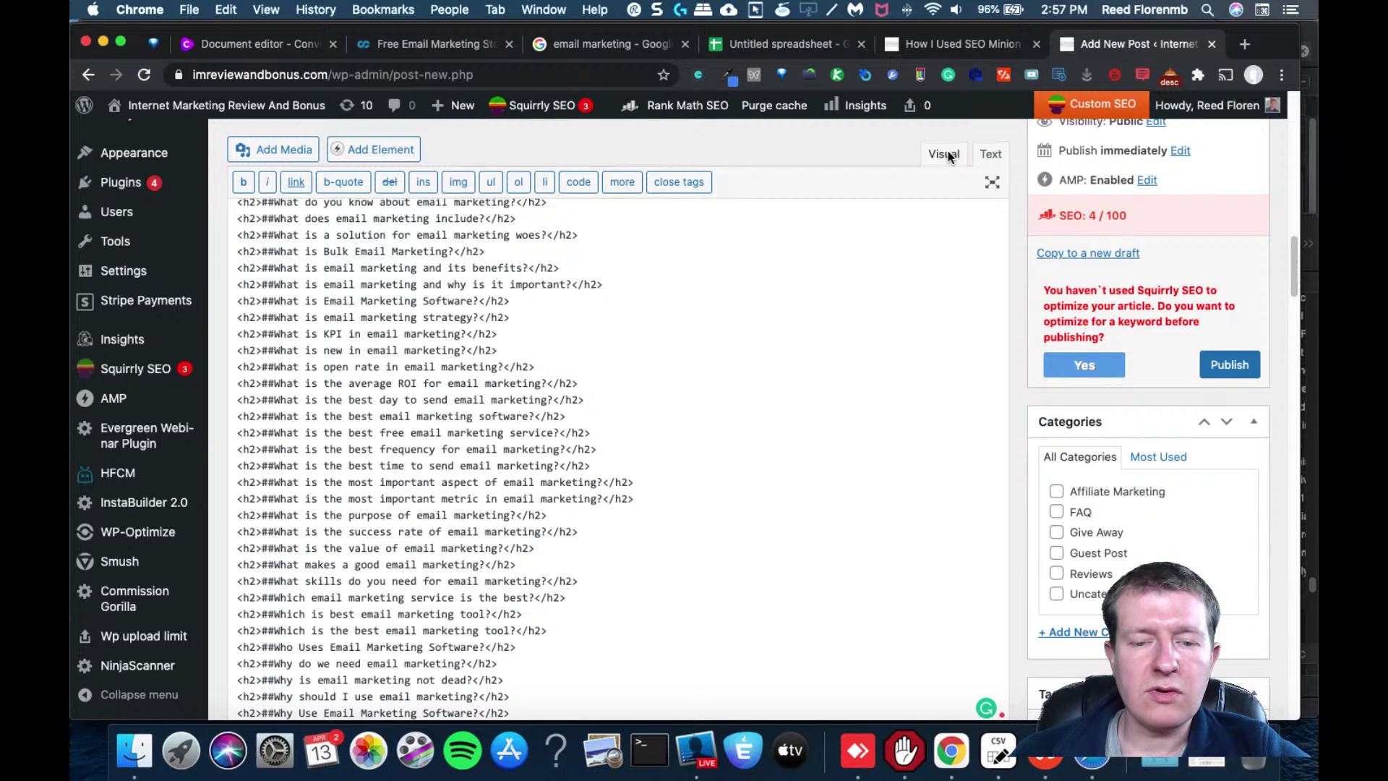
Switch the WordPress post body to the Visual editor and select all of its rendered question headings
{"action": "left_click", "coordinate": [947, 155]}
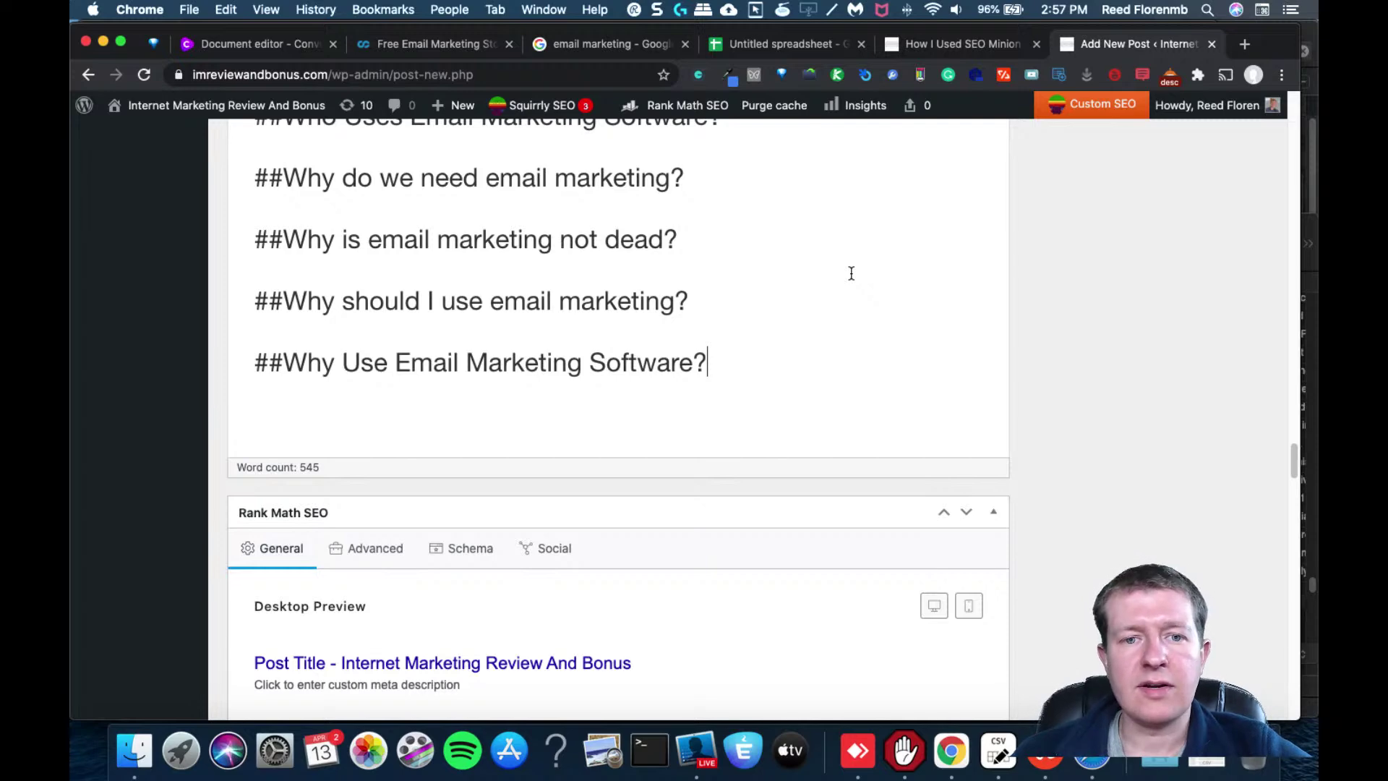
{"action": "left_click_drag", "start_coordinate": [1295, 471], "coordinate": [1294, 440]}
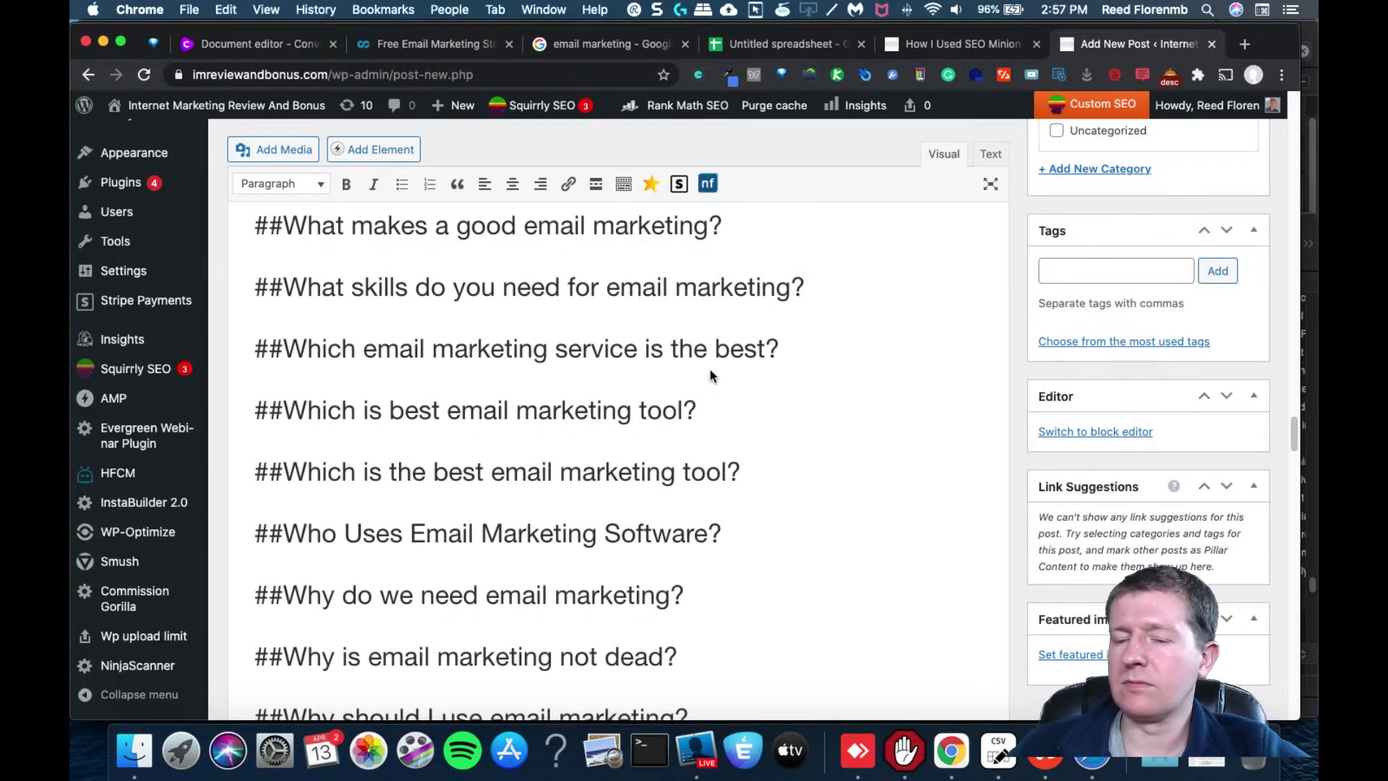
{"action": "key", "text": "super+a"}
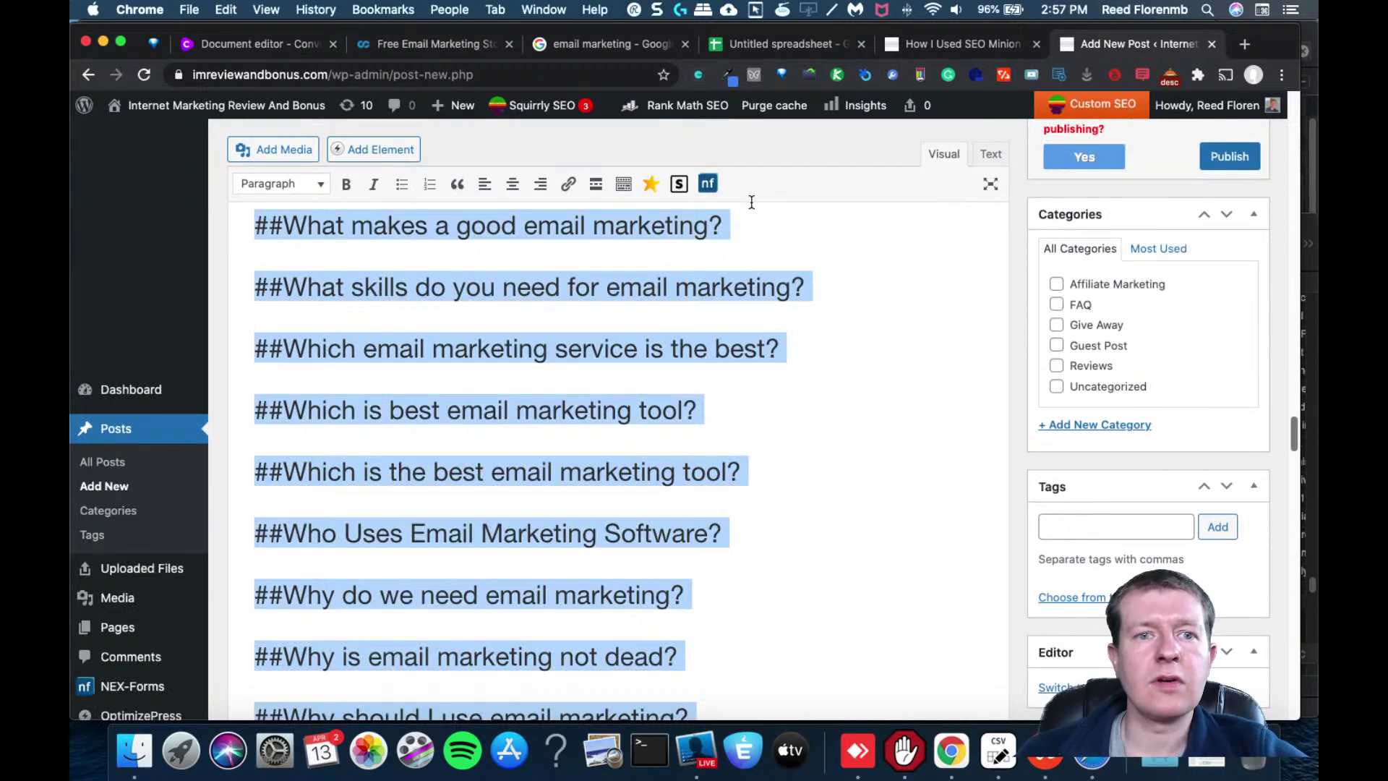
{"action": "left_click", "coordinate": [242, 44]}
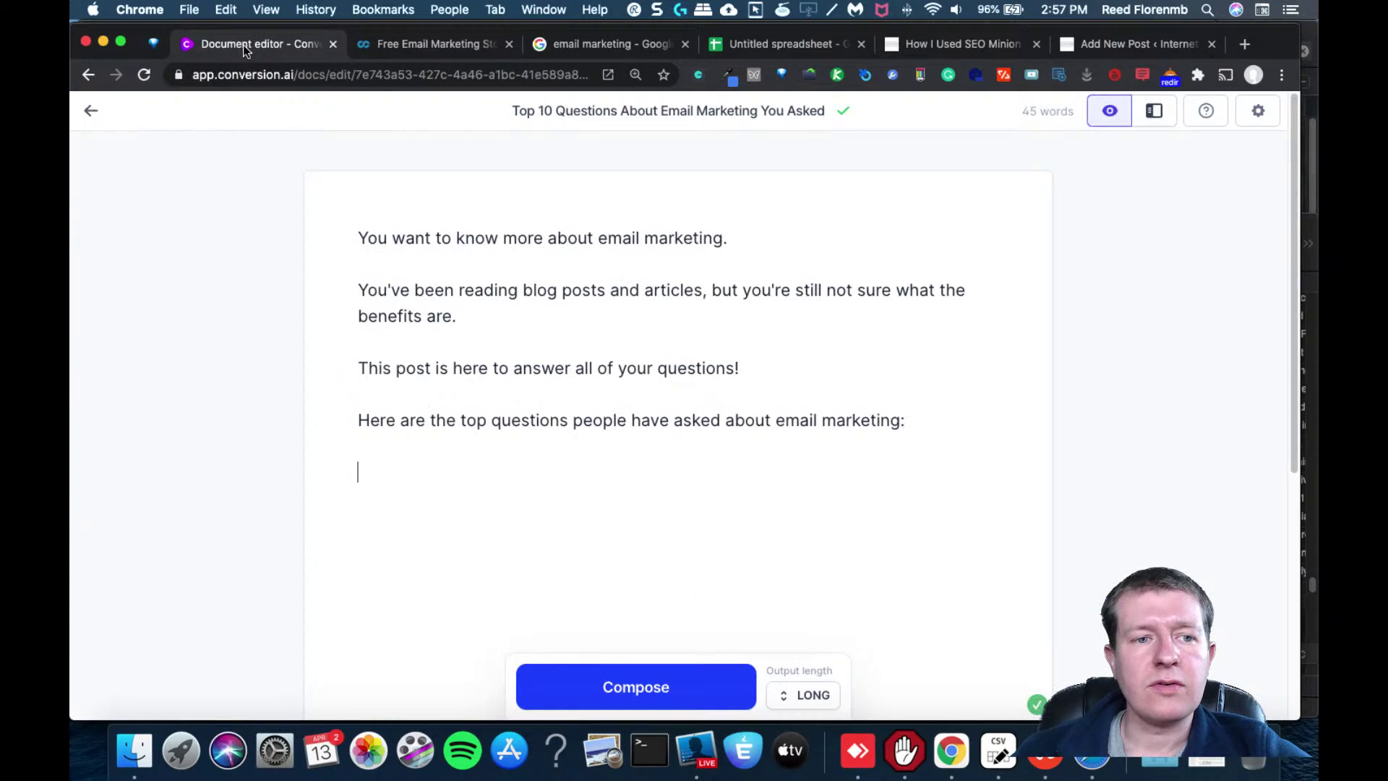
{"action": "key", "text": "super+v"}
{"action": "key", "text": "super+z"}
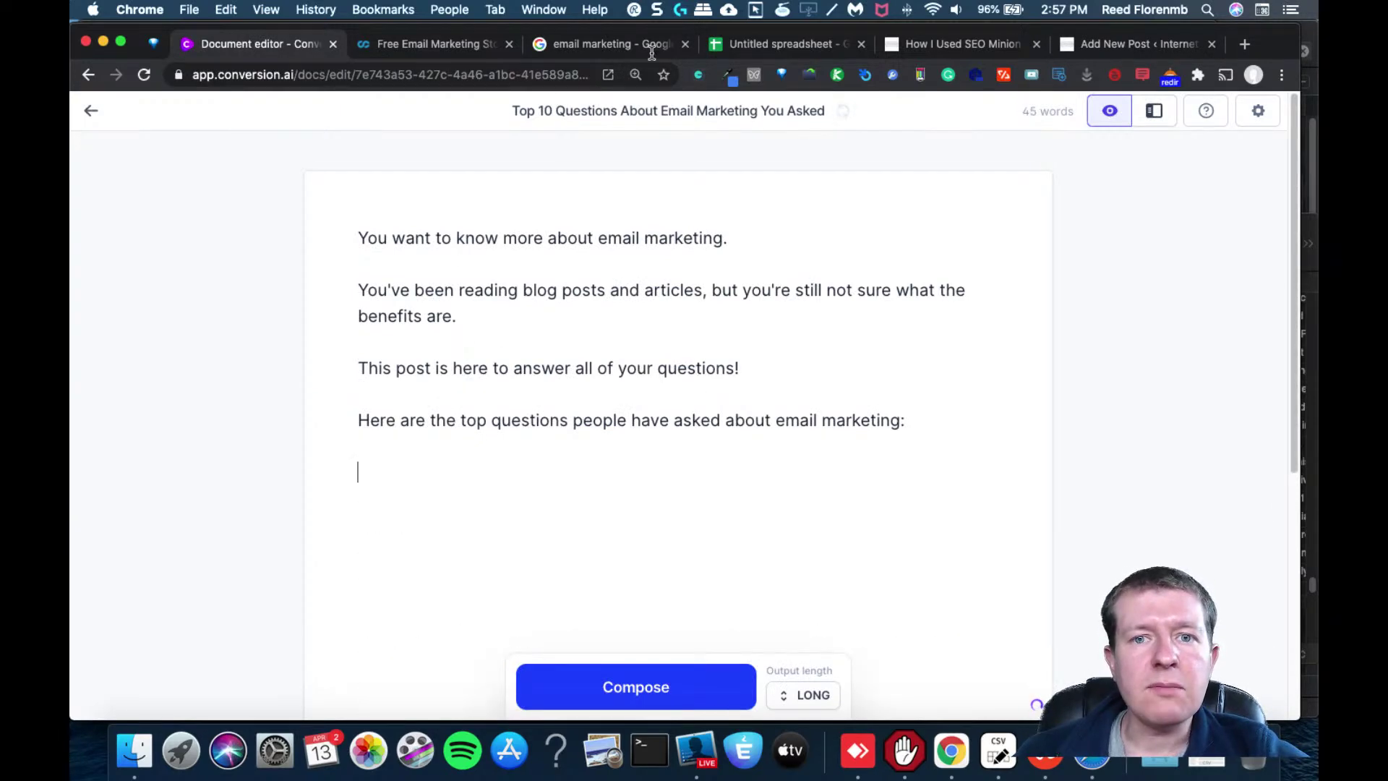
Copy all rendered question headings from the WordPress post and paste them below the intro in the Conversion.ai document
{"action": "left_click", "coordinate": [1116, 44]}
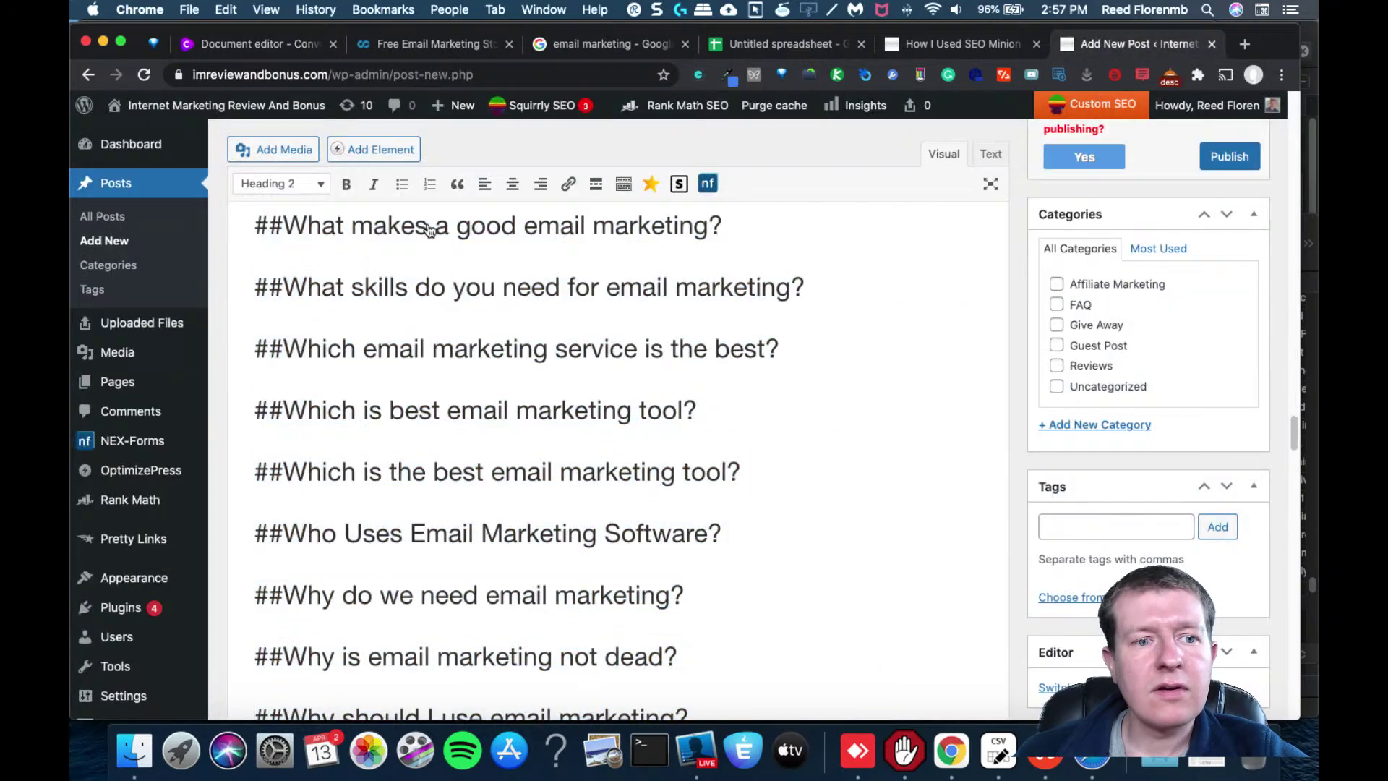
{"action": "key", "text": "super+a"}
{"action": "left_click", "coordinate": [217, 9]}
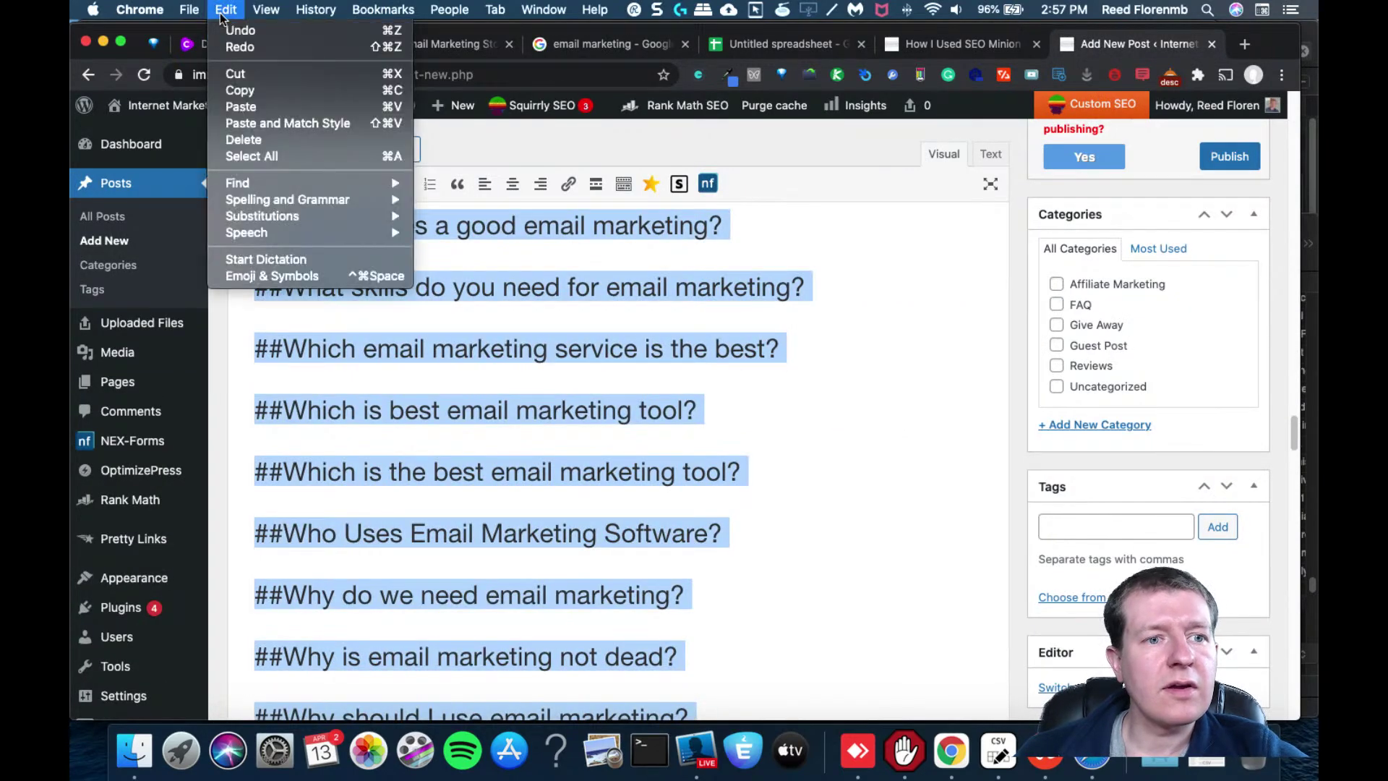
{"action": "left_click", "coordinate": [243, 90]}
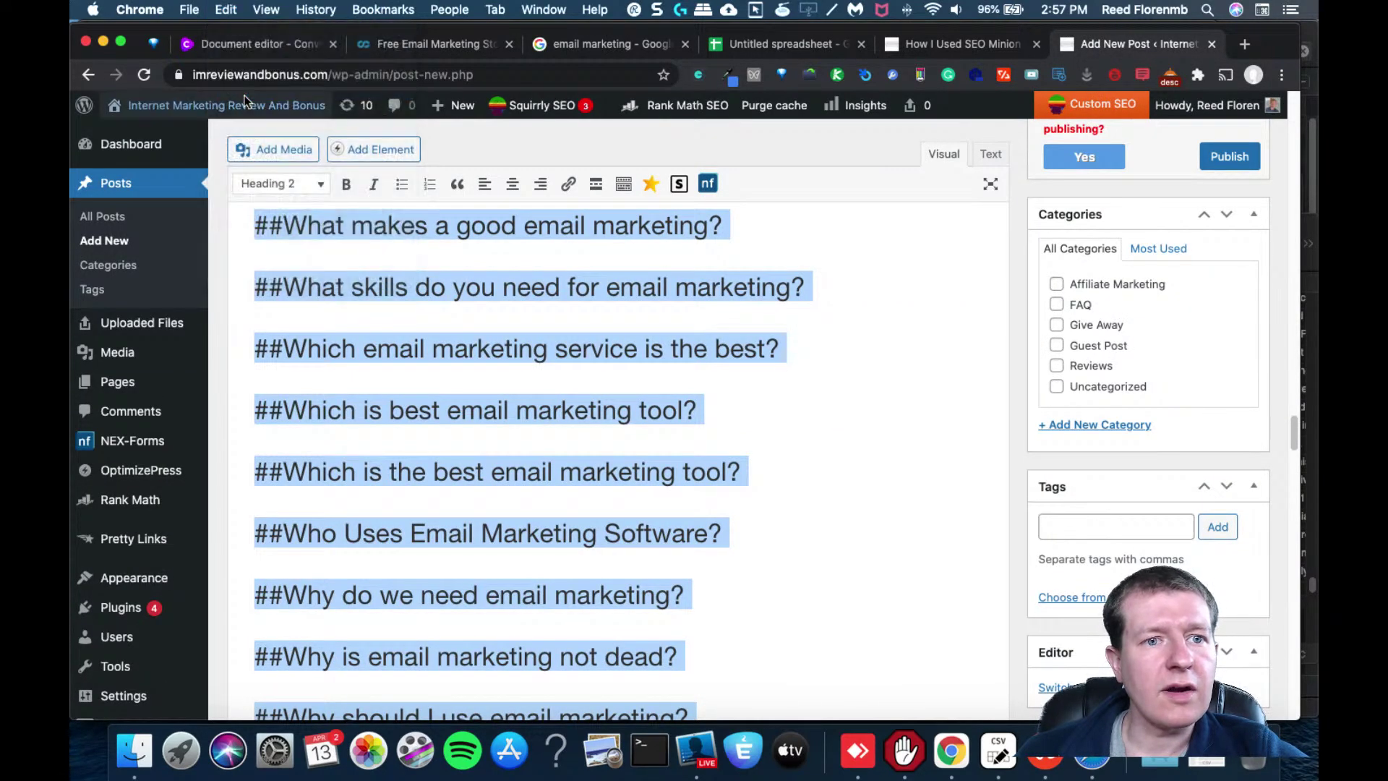
{"action": "left_click", "coordinate": [383, 43]}
{"action": "left_click", "coordinate": [282, 42]}
{"action": "left_click", "coordinate": [226, 9]}
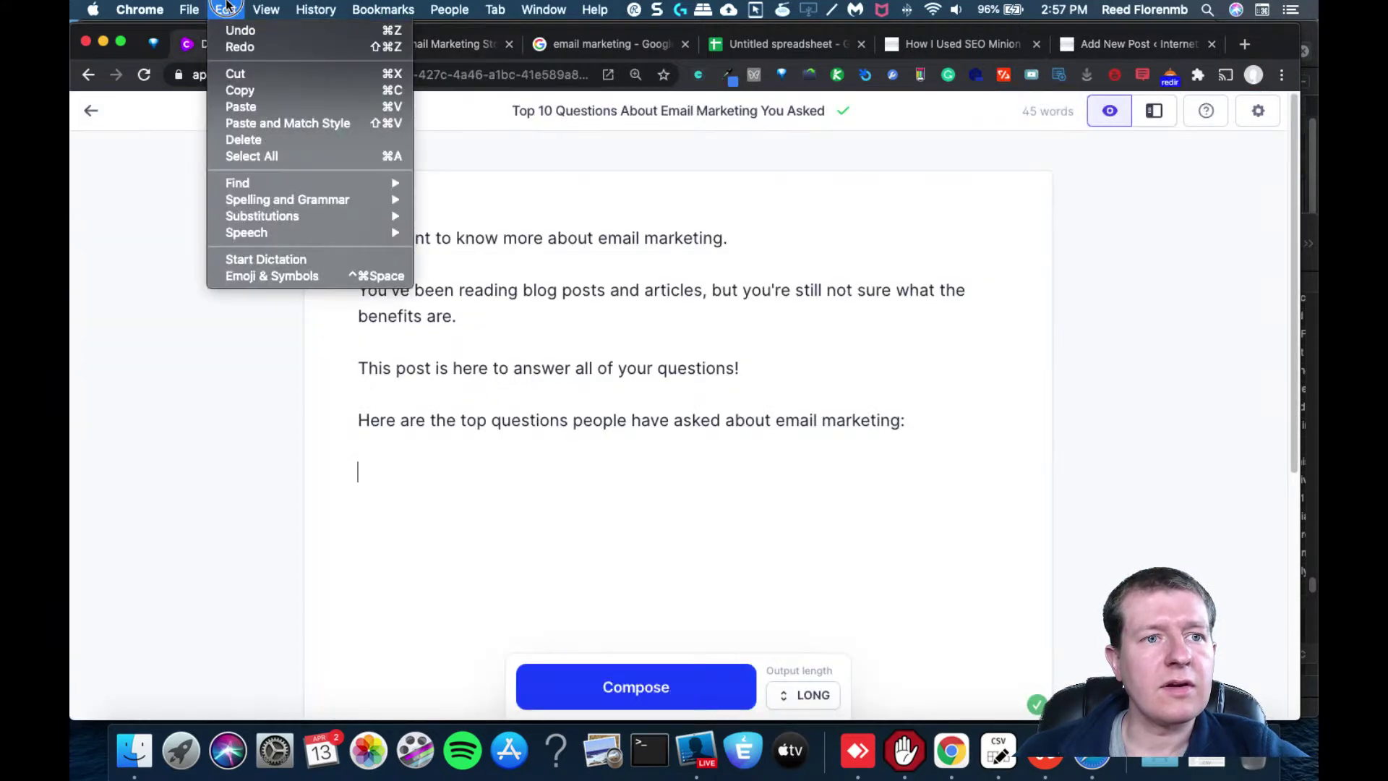
{"action": "left_click", "coordinate": [252, 110]}
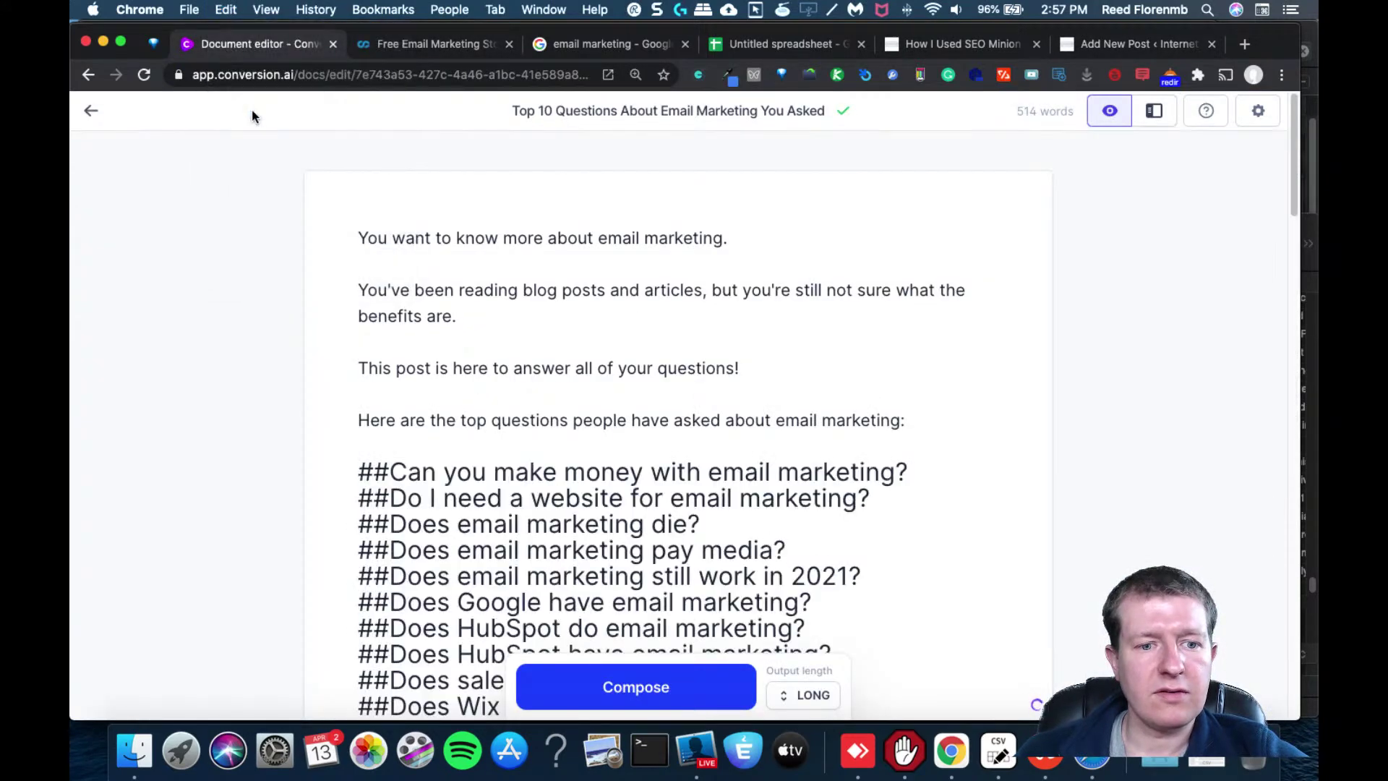
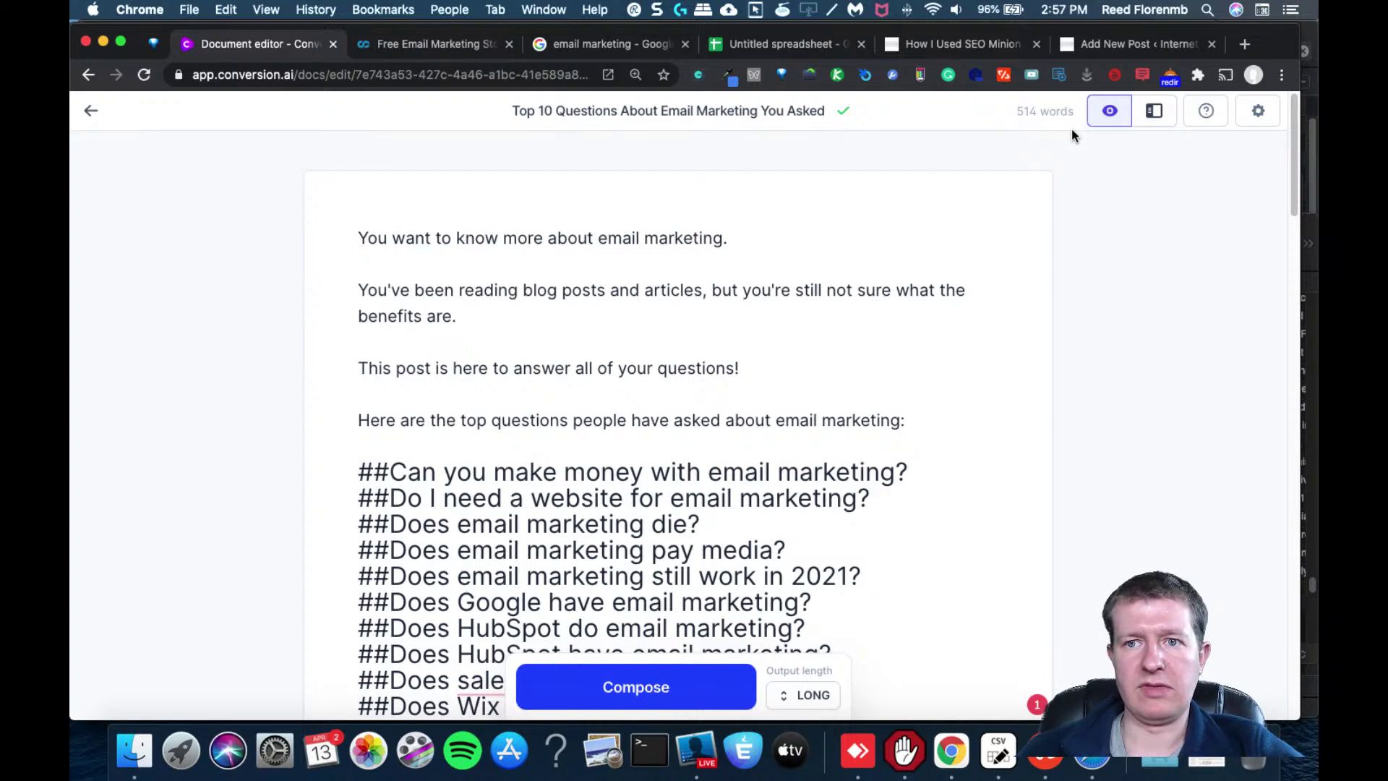
{"action": "left_click", "coordinate": [1114, 49]}
{"action": "left_click_drag", "start_coordinate": [1294, 431], "coordinate": [1253, 221]}
{"action": "scroll", "coordinate": [1254, 189], "scroll_direction": "up", "scroll_amount": 15}
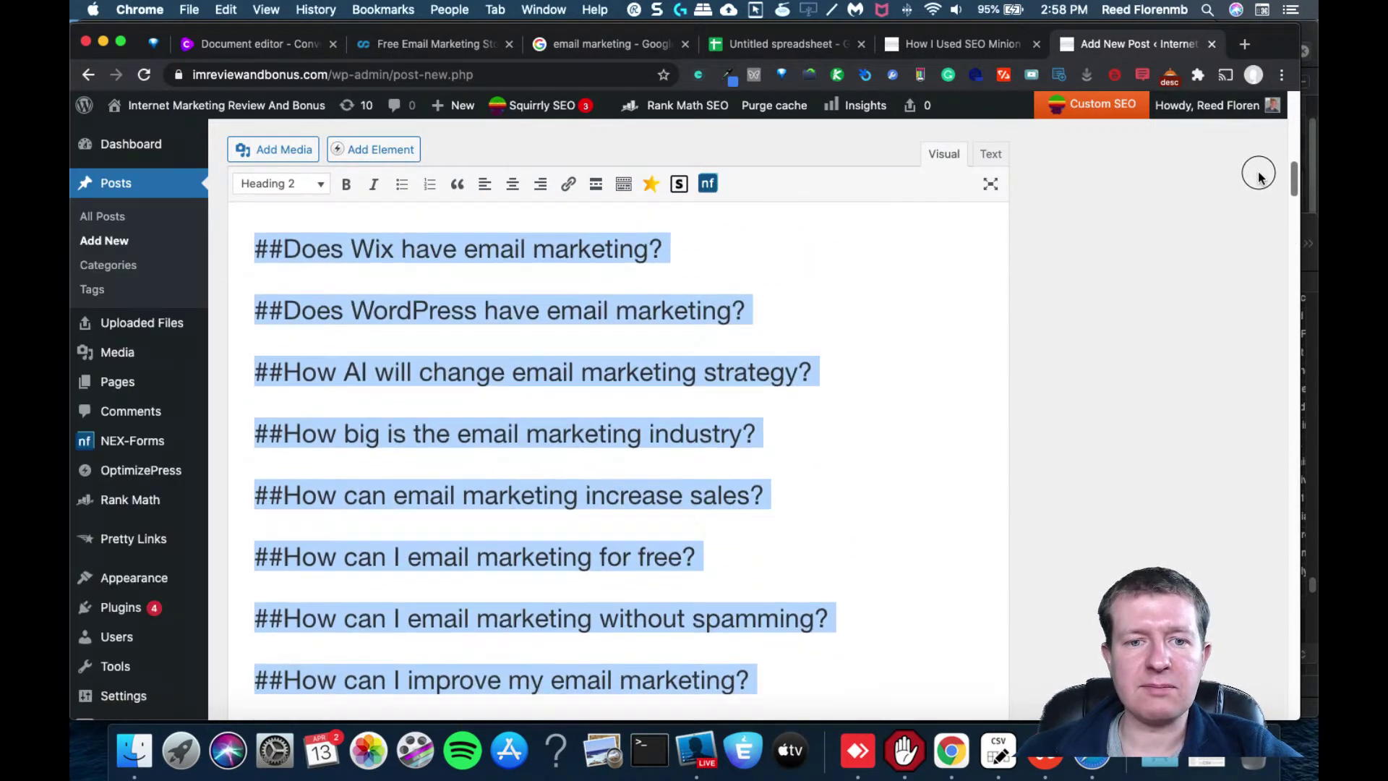
{"action": "scroll", "coordinate": [1266, 119], "scroll_direction": "down", "scroll_amount": 3}
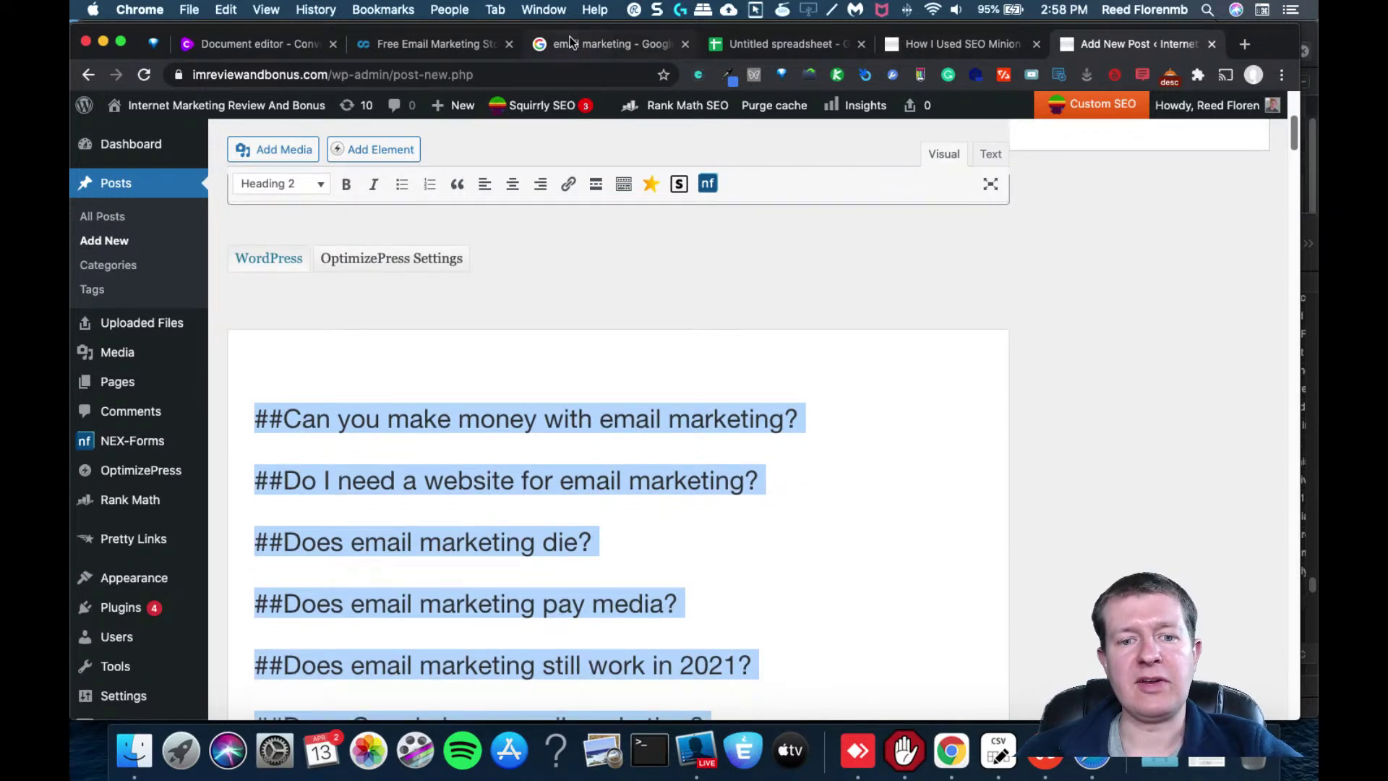
Close the Google results tab for "email marketing" and return to the Conversion.ai document
{"action": "left_click", "coordinate": [533, 45]}
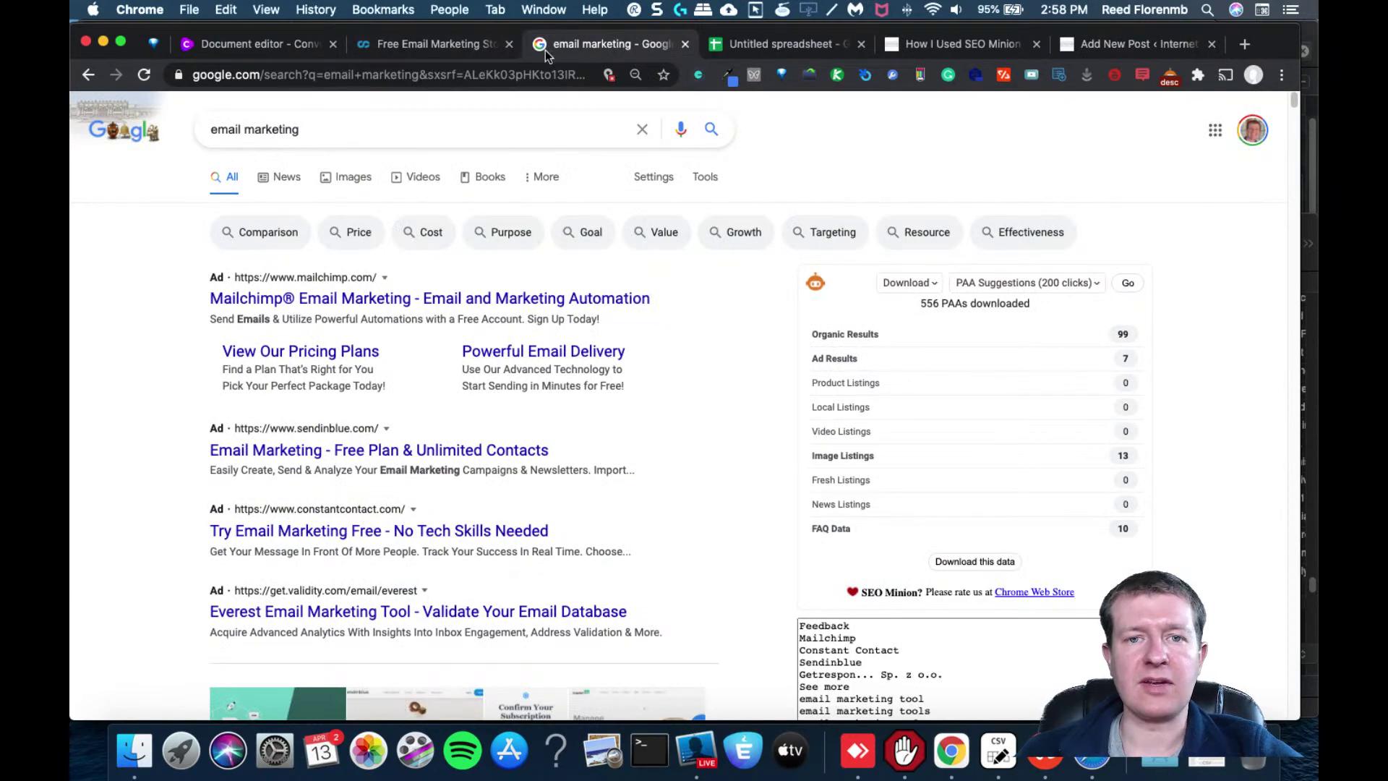
{"action": "key", "text": "super+w"}
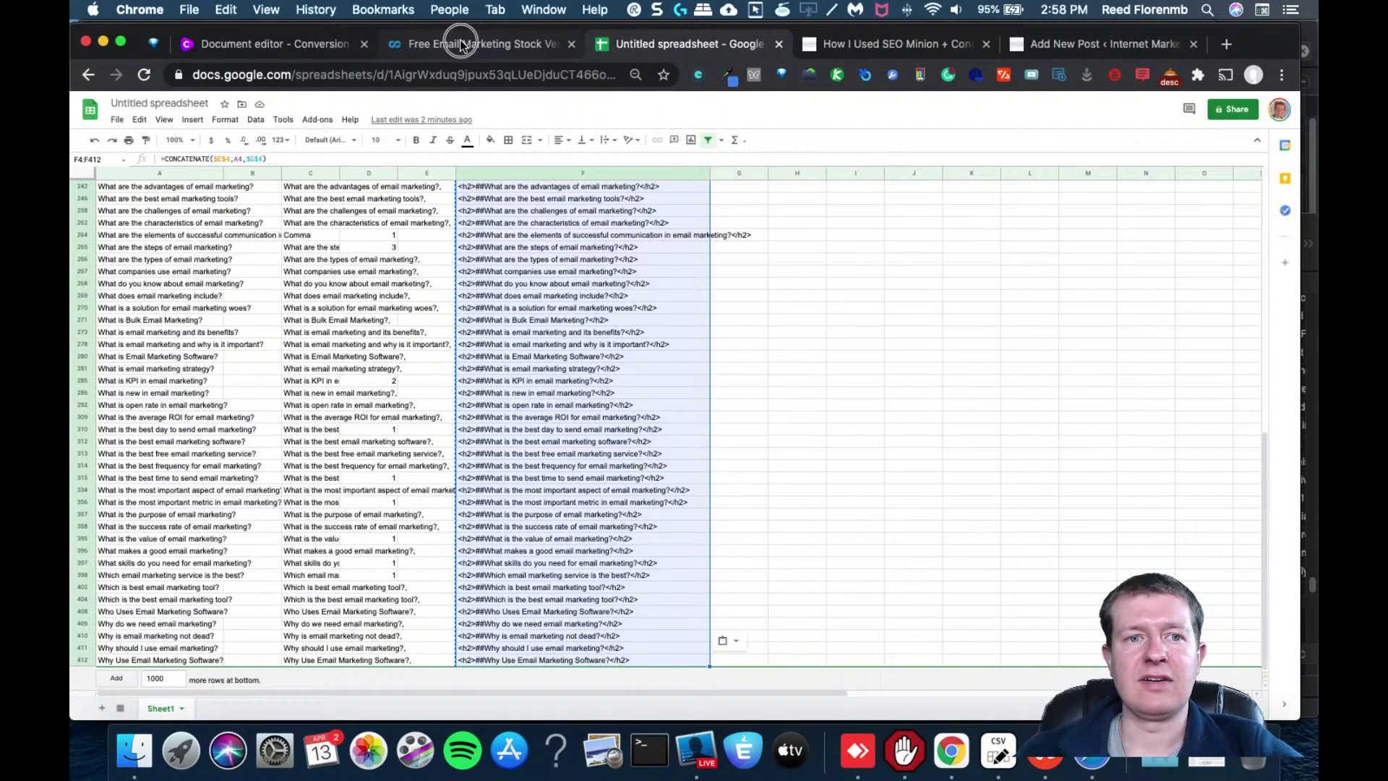
{"action": "left_click", "coordinate": [460, 44]}
{"action": "left_click", "coordinate": [300, 45]}
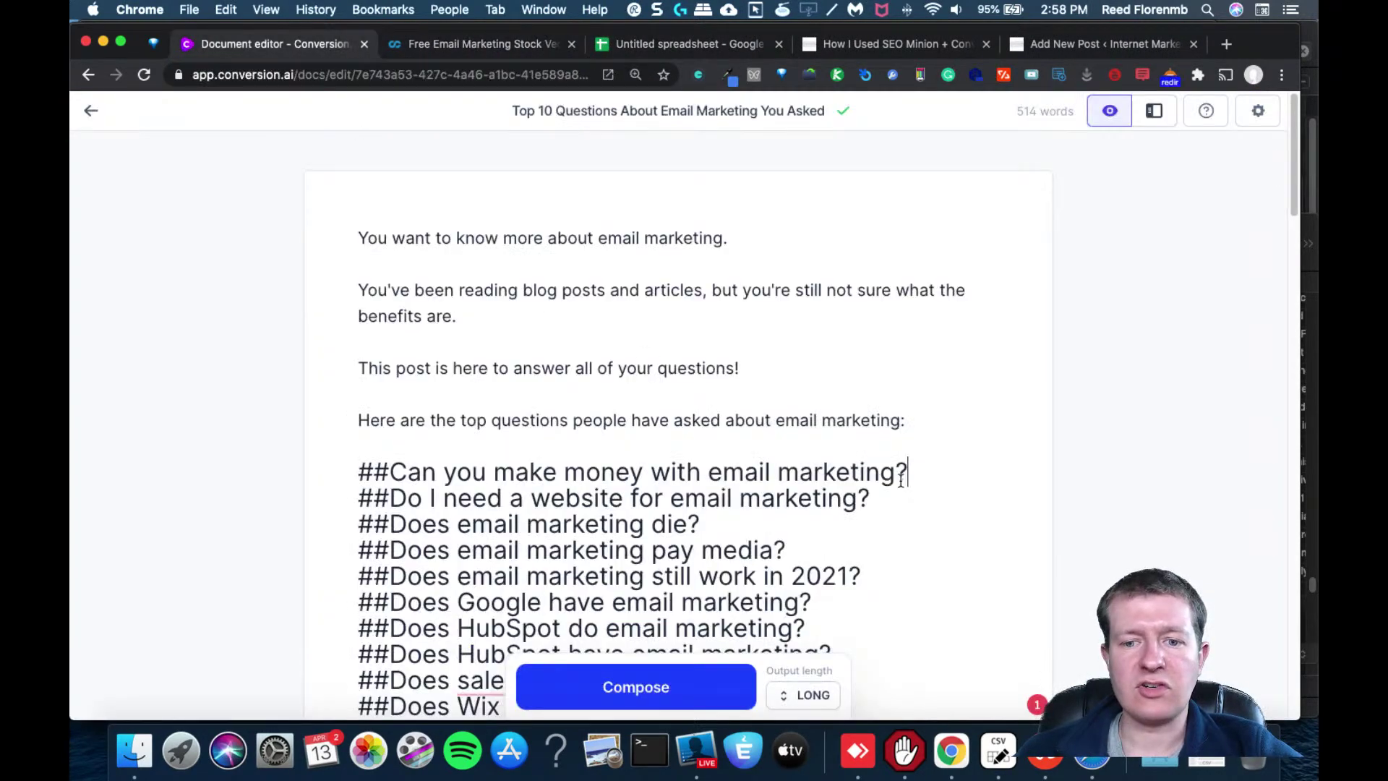
Compose an answer below "Can you make money with email marketing?" and remove the extra blank lines above the generated text
{"action": "key", "text": "Return"}
{"action": "key", "text": "Return"}
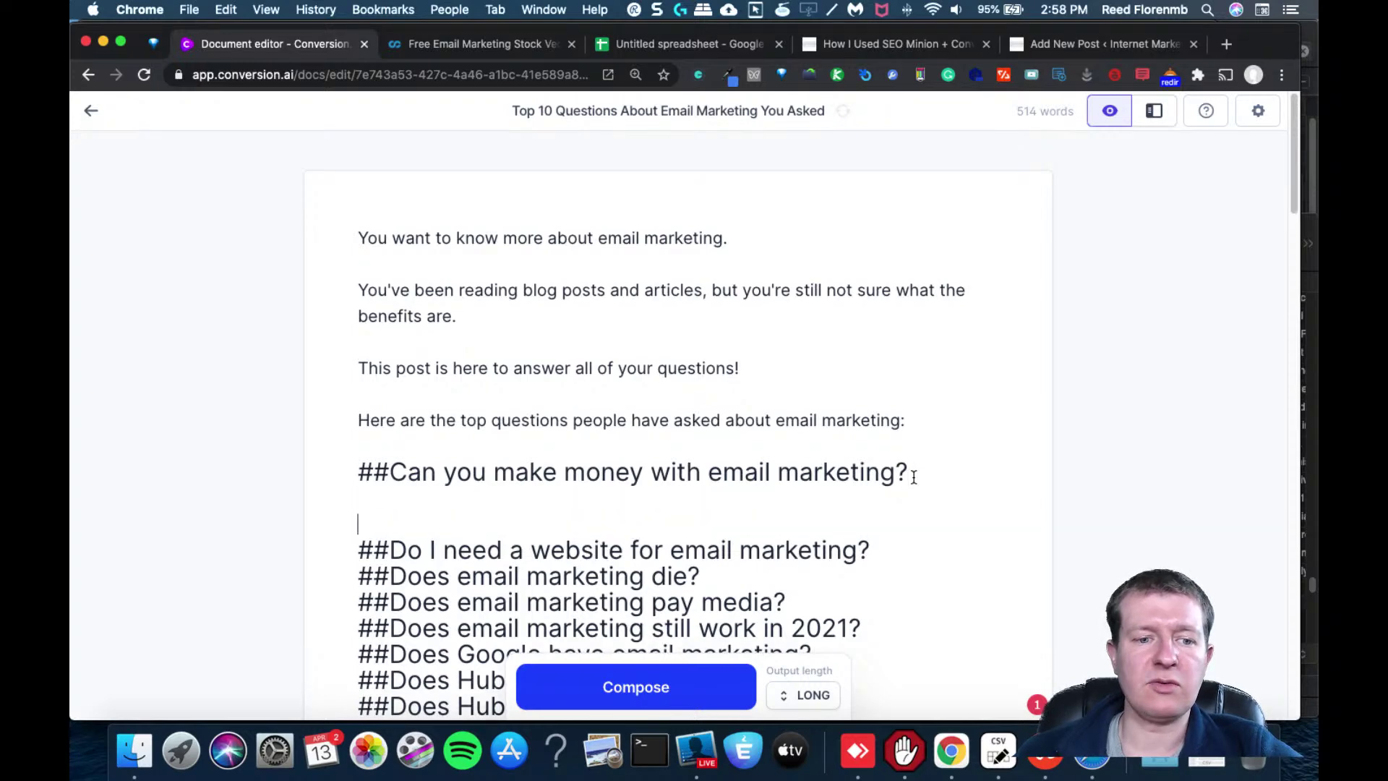
{"action": "key", "text": "Return"}
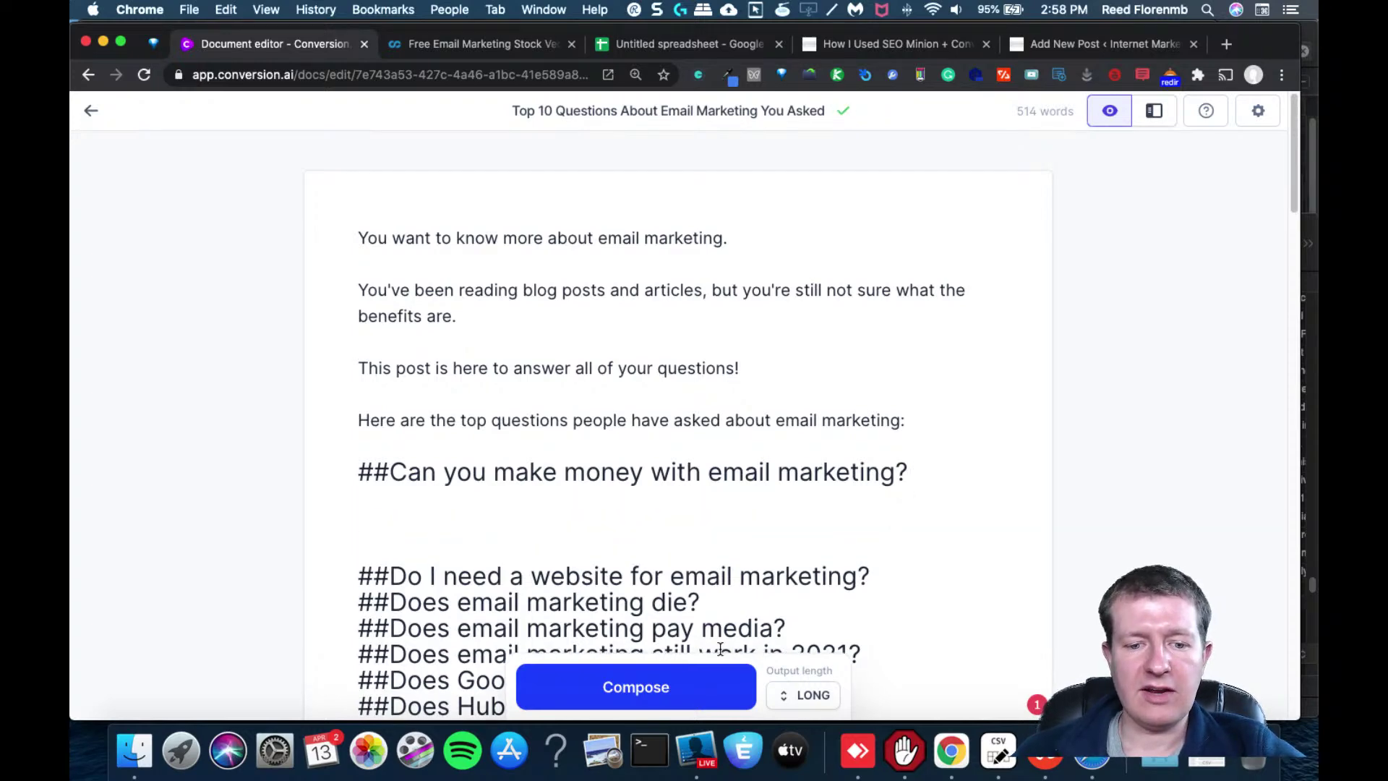
{"action": "left_click", "coordinate": [678, 688]}
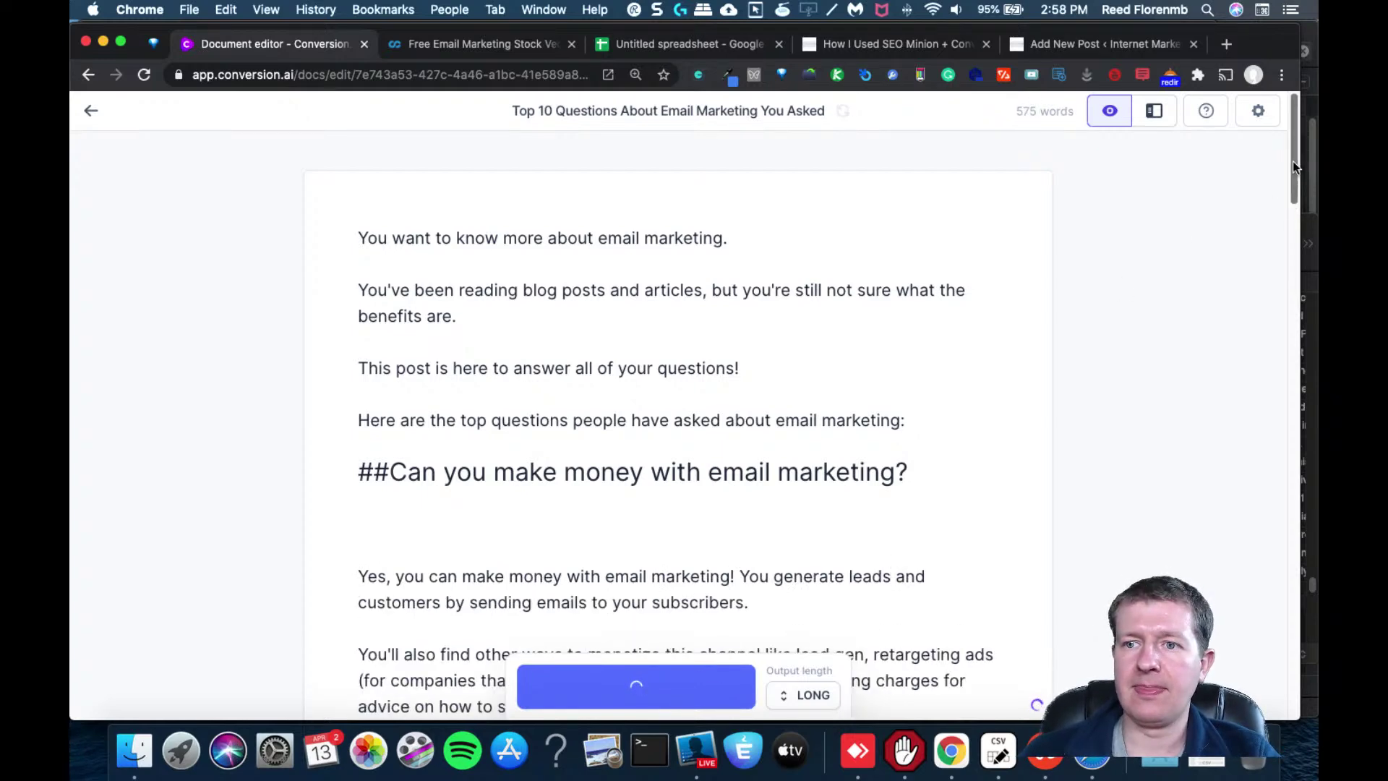
{"action": "left_click_drag", "start_coordinate": [1293, 165], "coordinate": [1282, 229]}
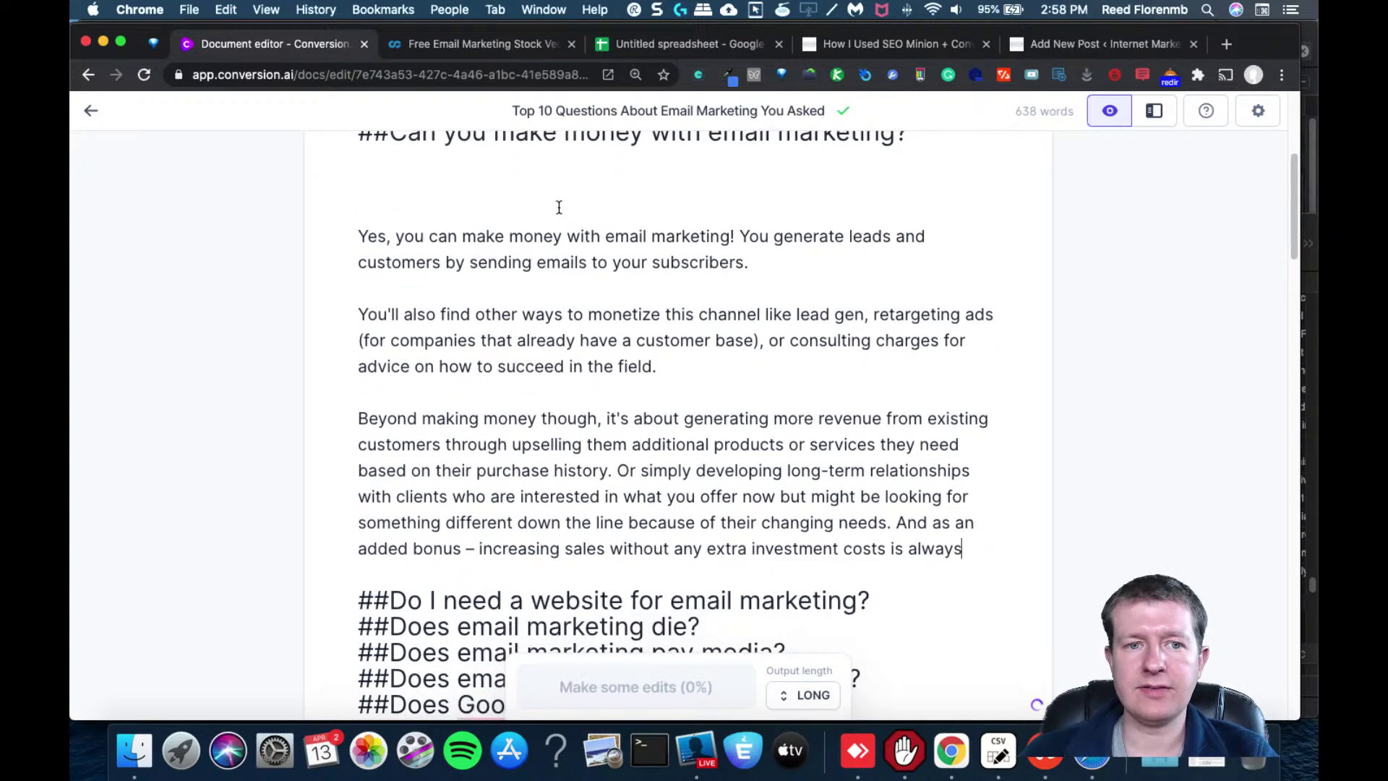
{"action": "key", "text": "BackSpace"}
{"action": "key", "text": "BackSpace"}
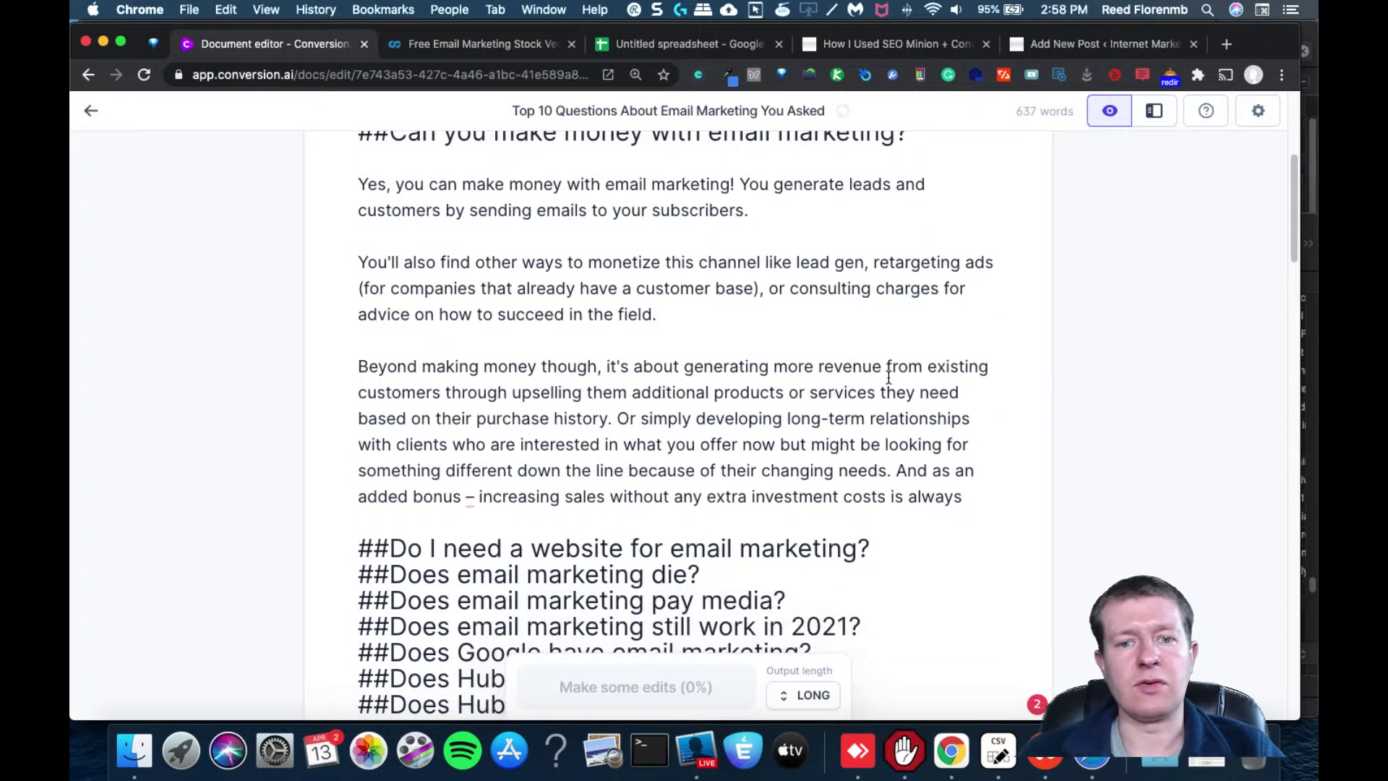
Paste and undo a copy of the unfinished "And as an added bonus" sentence to re-enable Compose, and generate its continuation
{"action": "left_click_drag", "start_coordinate": [945, 498], "coordinate": [897, 472]}
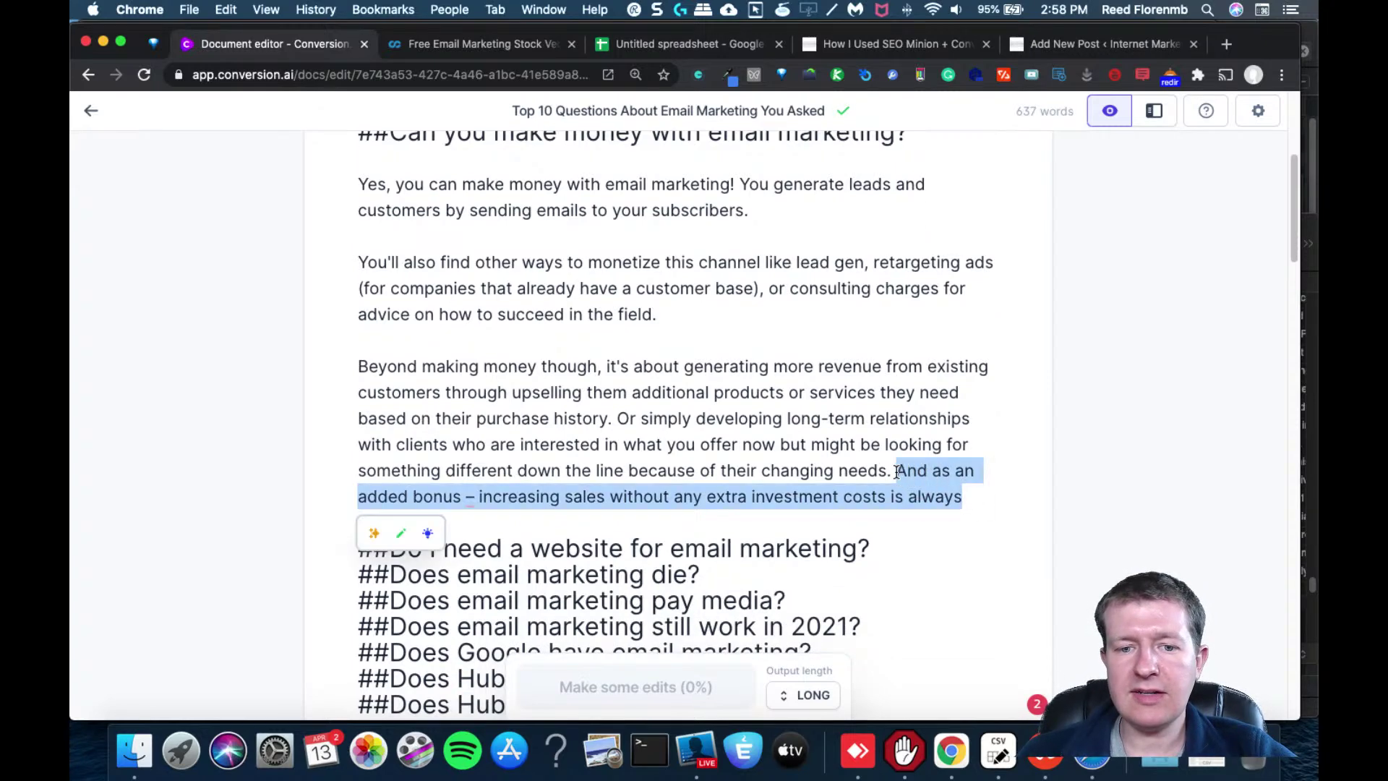
{"action": "key", "text": "super+c"}
{"action": "left_click", "coordinate": [979, 492]}
{"action": "key", "text": "super+v"}
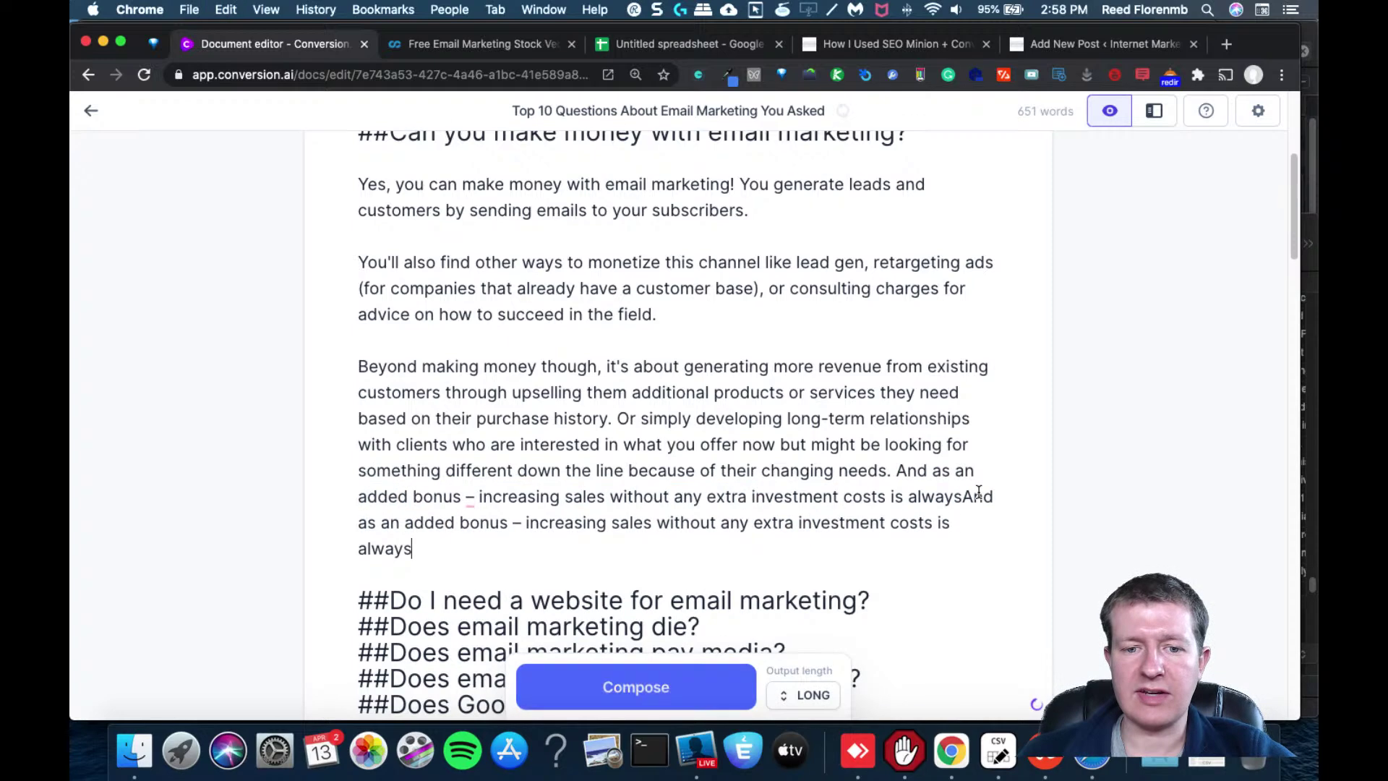
{"action": "key", "text": "super+z"}
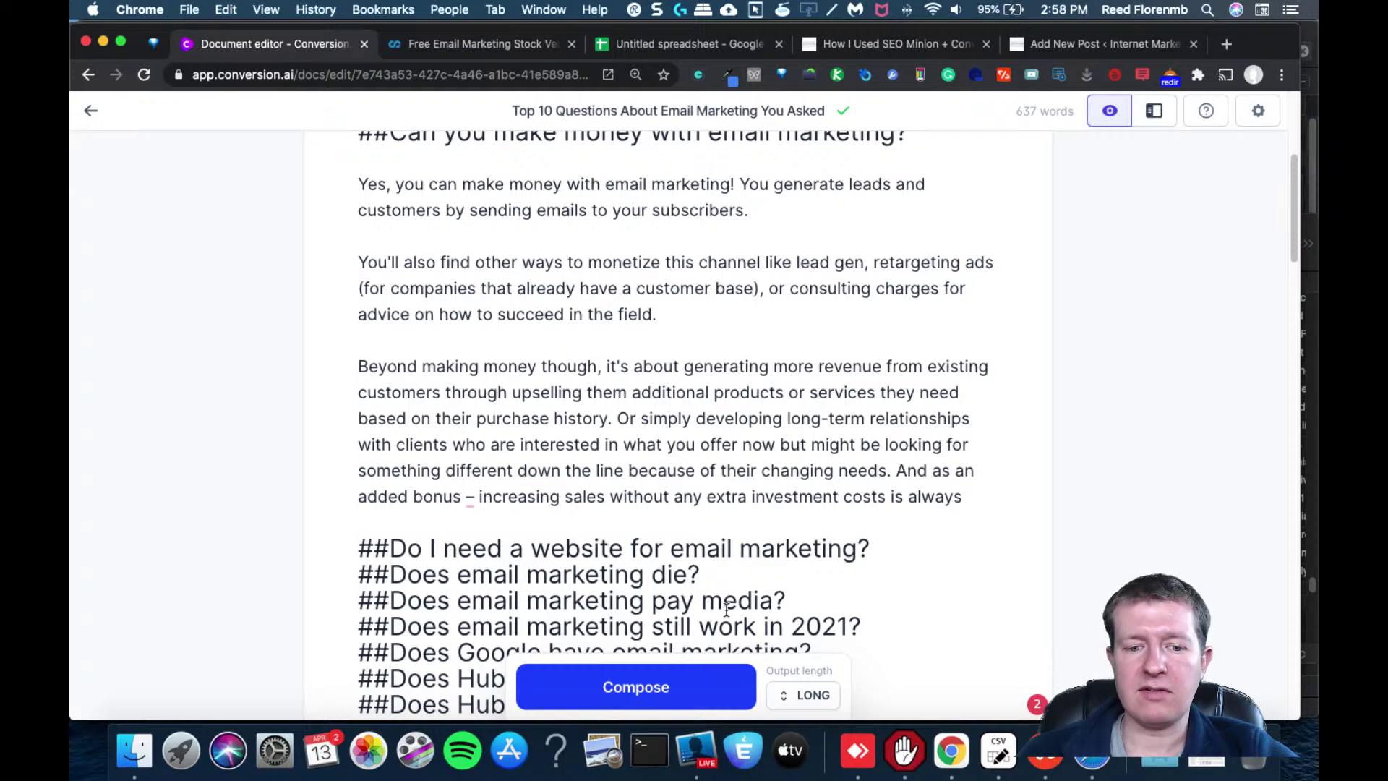
{"action": "left_click", "coordinate": [705, 685]}
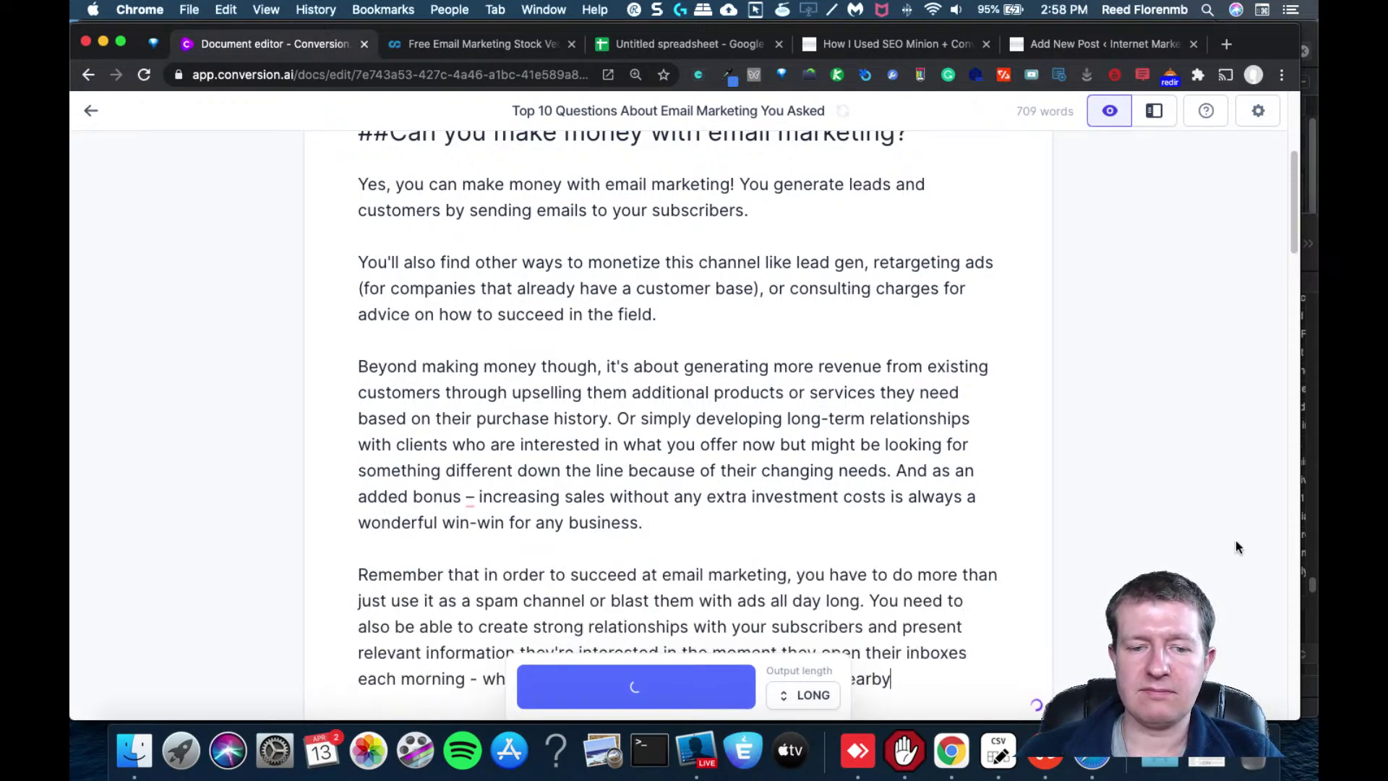
Paste and undo text after "clicked" in the "Remember that" paragraph, and compose a further continuation from there
{"action": "left_click_drag", "start_coordinate": [1291, 237], "coordinate": [1287, 292]}
{"action": "left_click_drag", "start_coordinate": [549, 494], "coordinate": [707, 426]}
{"action": "left_click", "coordinate": [534, 505]}
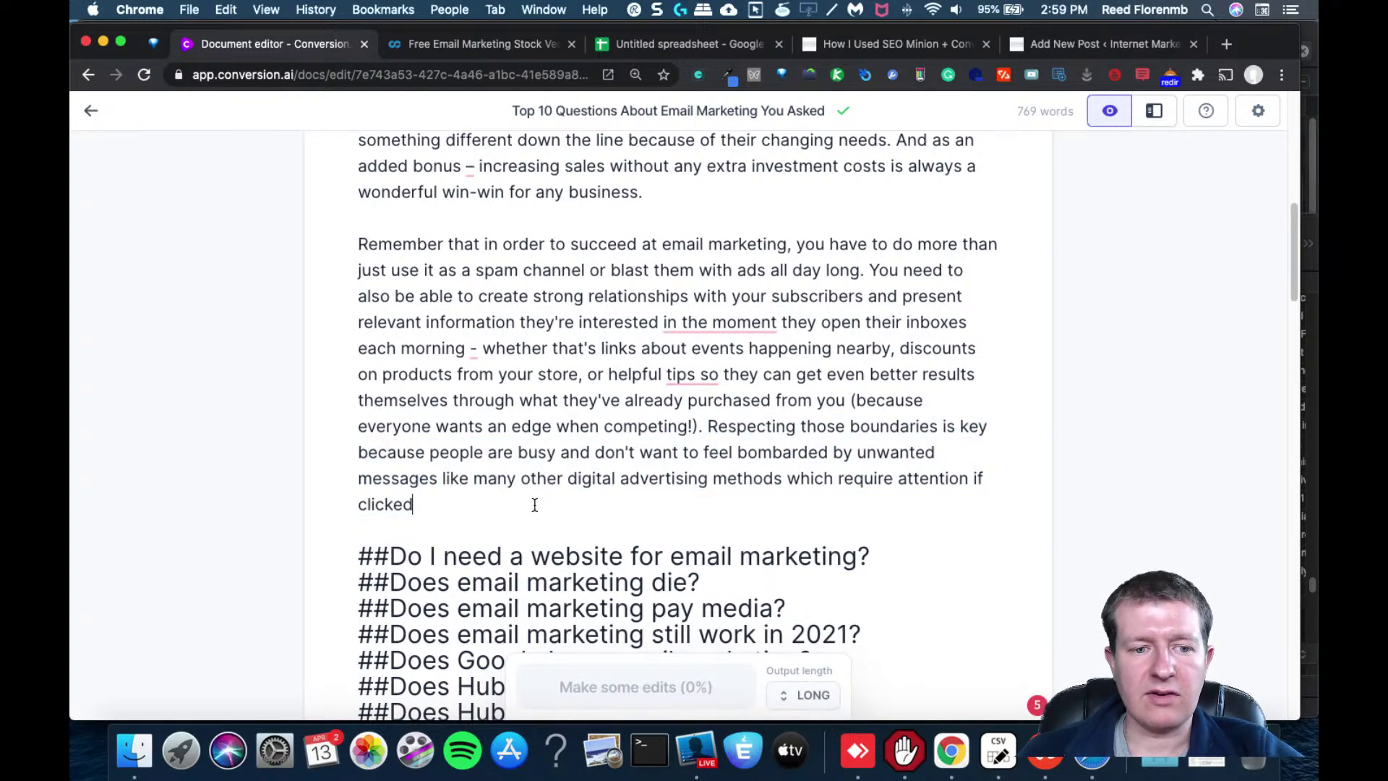
{"action": "key", "text": "super+v"}
{"action": "key", "text": "super+z"}
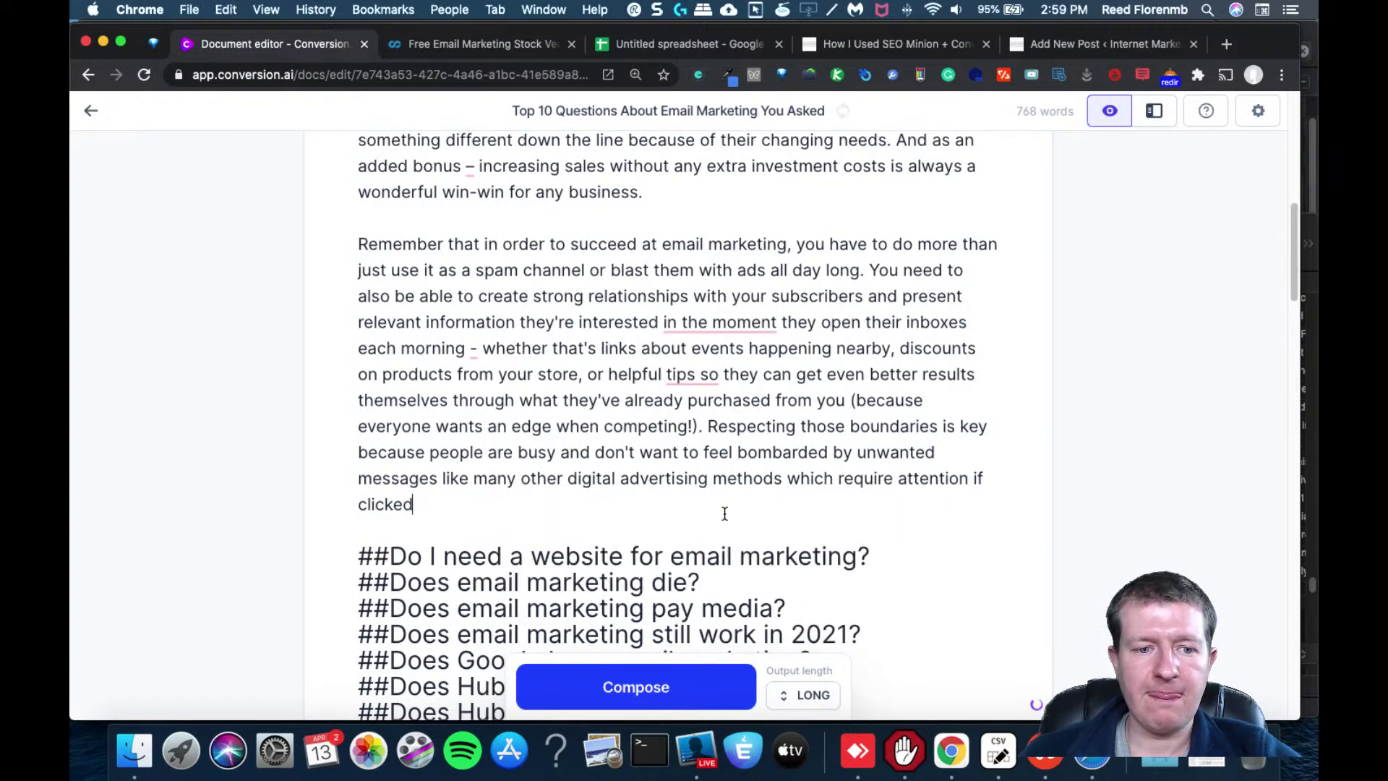
{"action": "left_click", "coordinate": [670, 677]}
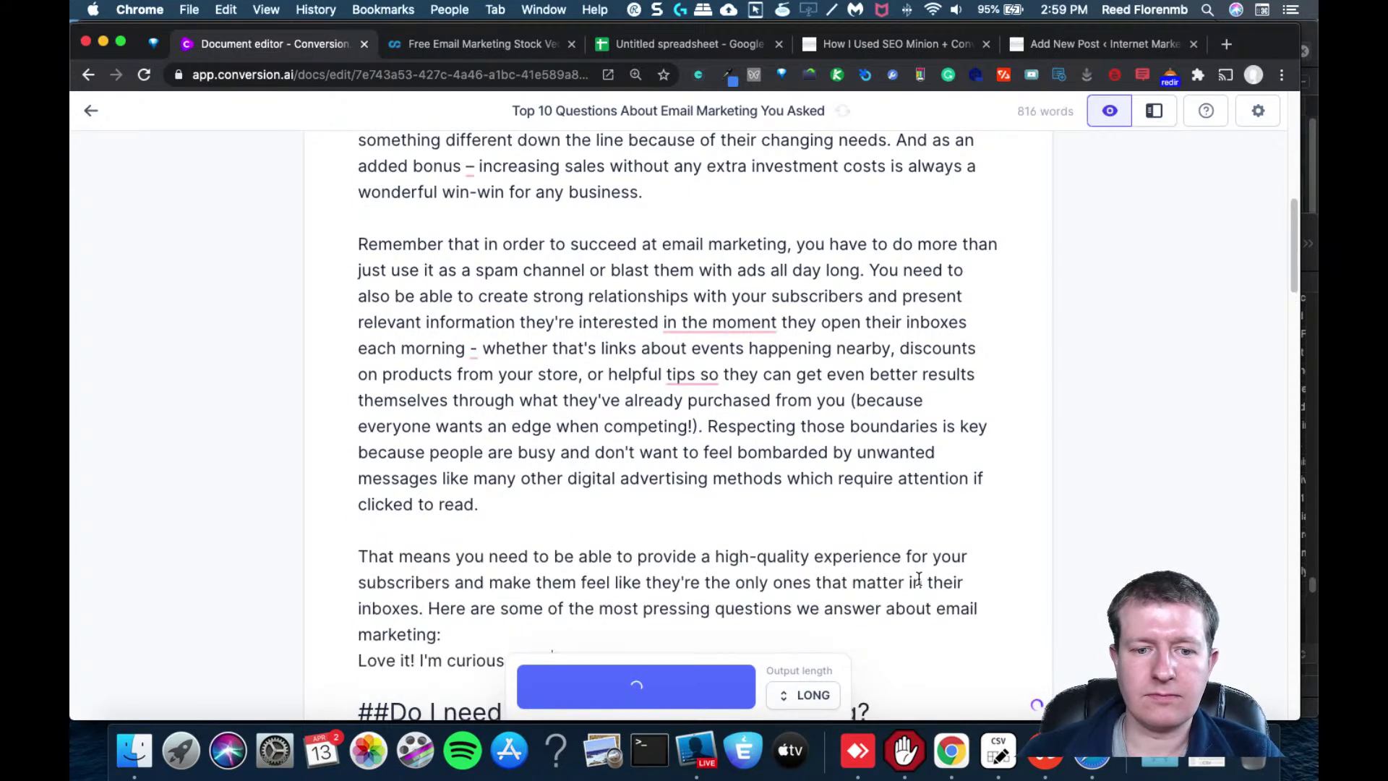
Delete the generated text from "Here are some of the most pressing questions" to the end of the first answer
{"action": "left_click_drag", "start_coordinate": [1290, 258], "coordinate": [1294, 292]}
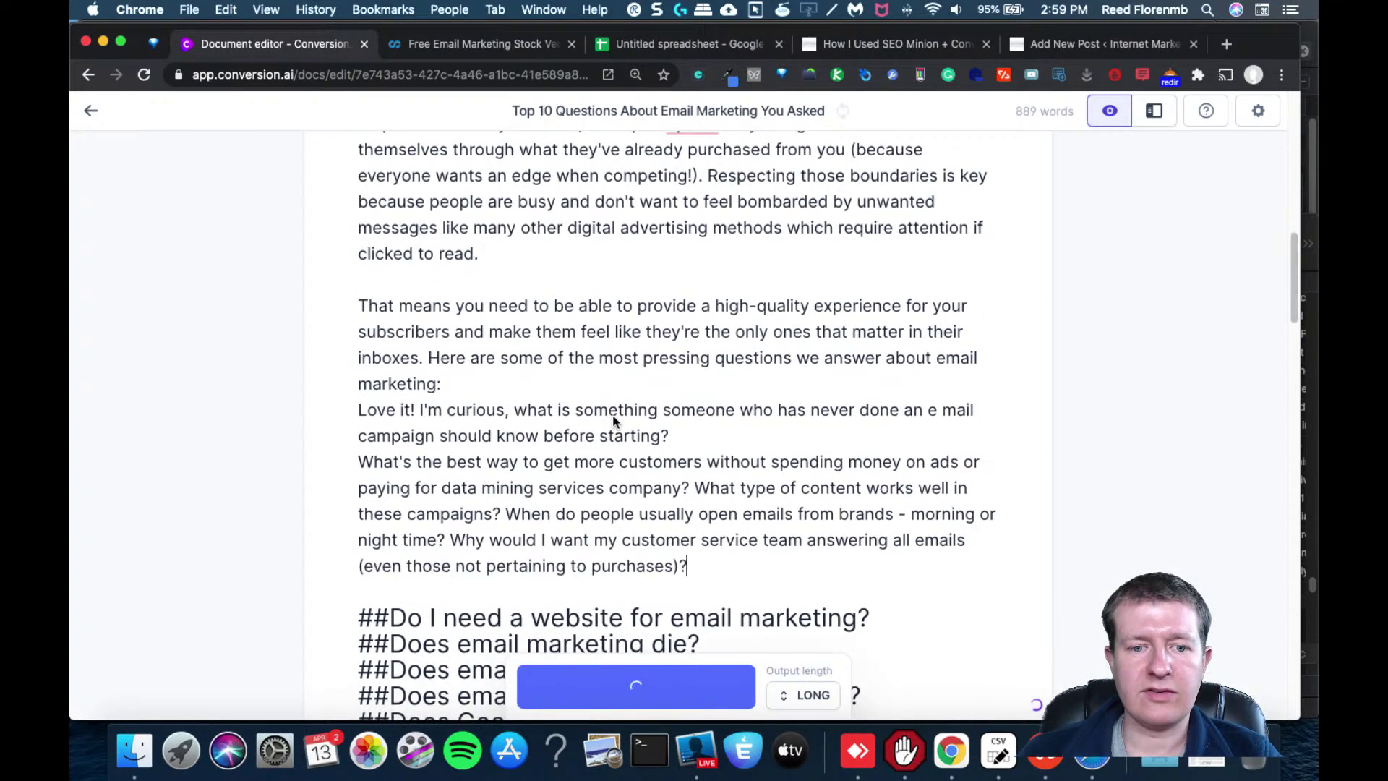
{"action": "left_click_drag", "start_coordinate": [508, 359], "coordinate": [982, 570]}
{"action": "key", "text": "BackSpace"}
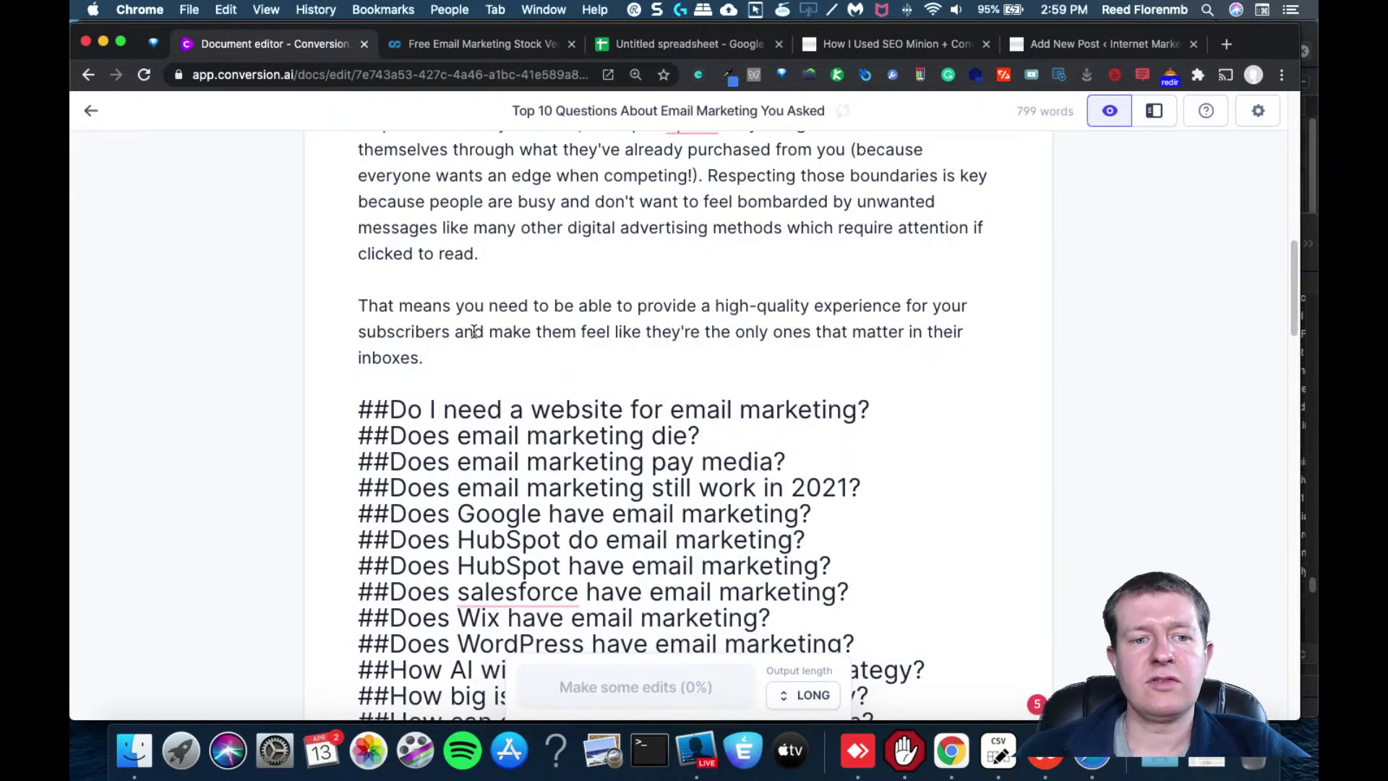
Paste and undo copied text after "inboxes." as a temporary edit, and compose more content for the first answer
{"action": "triple_click", "coordinate": [428, 345]}
{"action": "key", "text": "super+c"}
{"action": "left_click", "coordinate": [484, 360]}
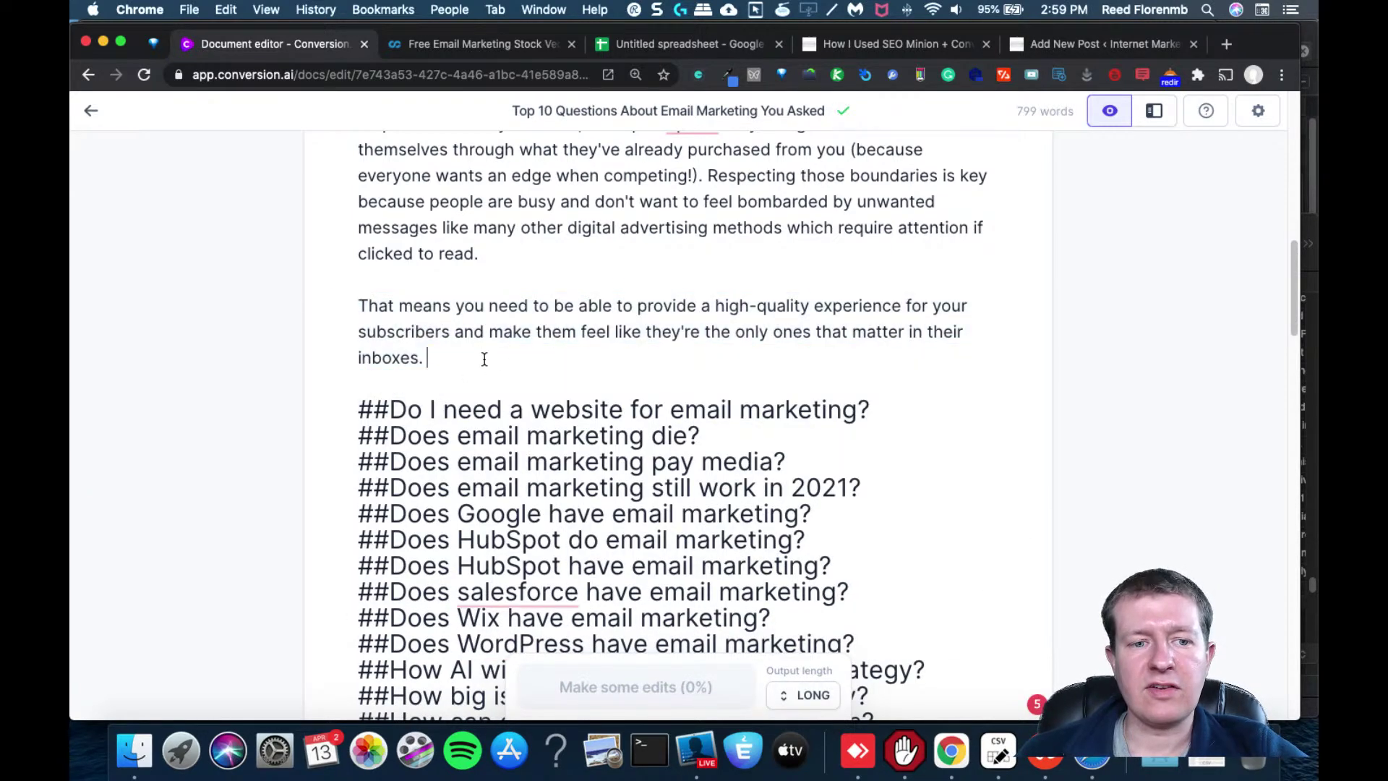
{"action": "key", "text": "super+v"}
{"action": "key", "text": "super+z"}
{"action": "left_click", "coordinate": [611, 683]}
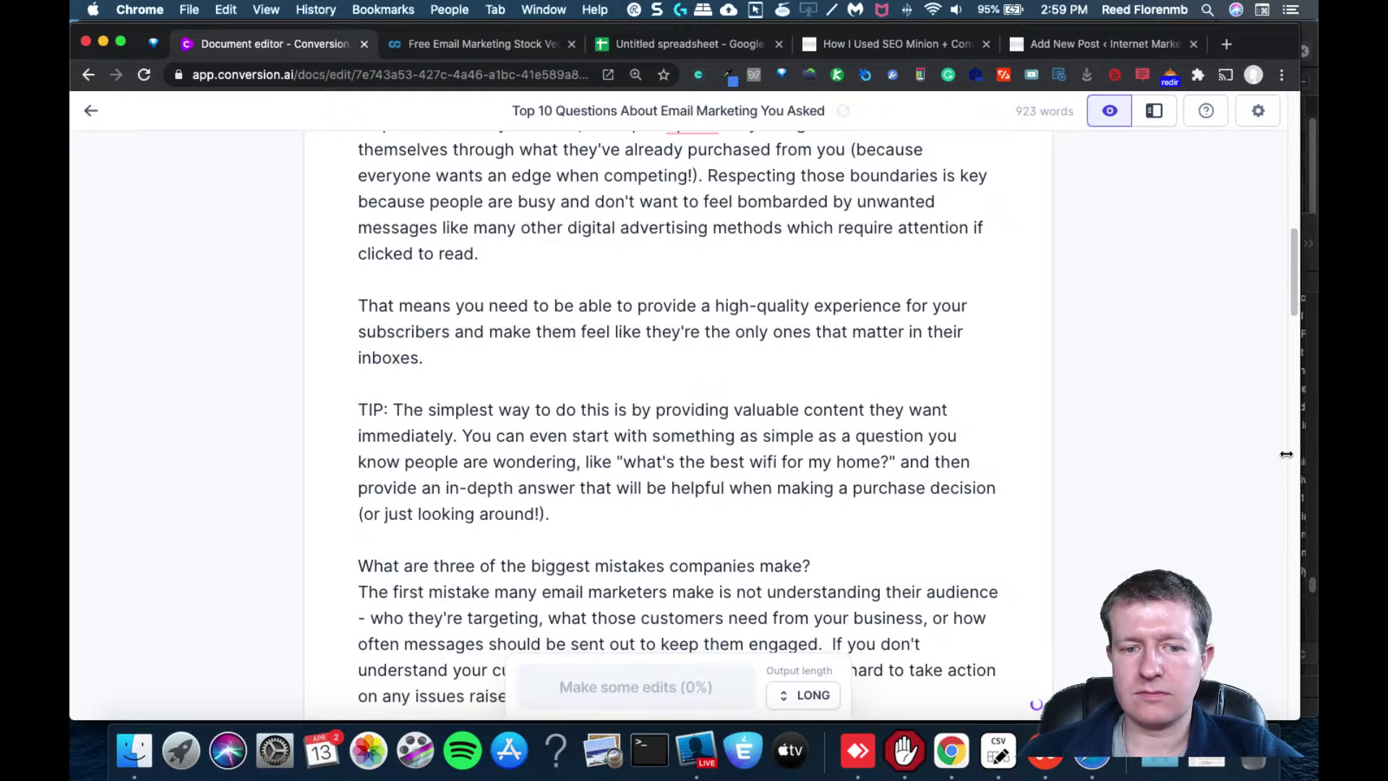
Delete the generated section that starts with "What are three of the biggest mistakes companies make?"
{"action": "left_click_drag", "start_coordinate": [1290, 279], "coordinate": [1292, 308]}
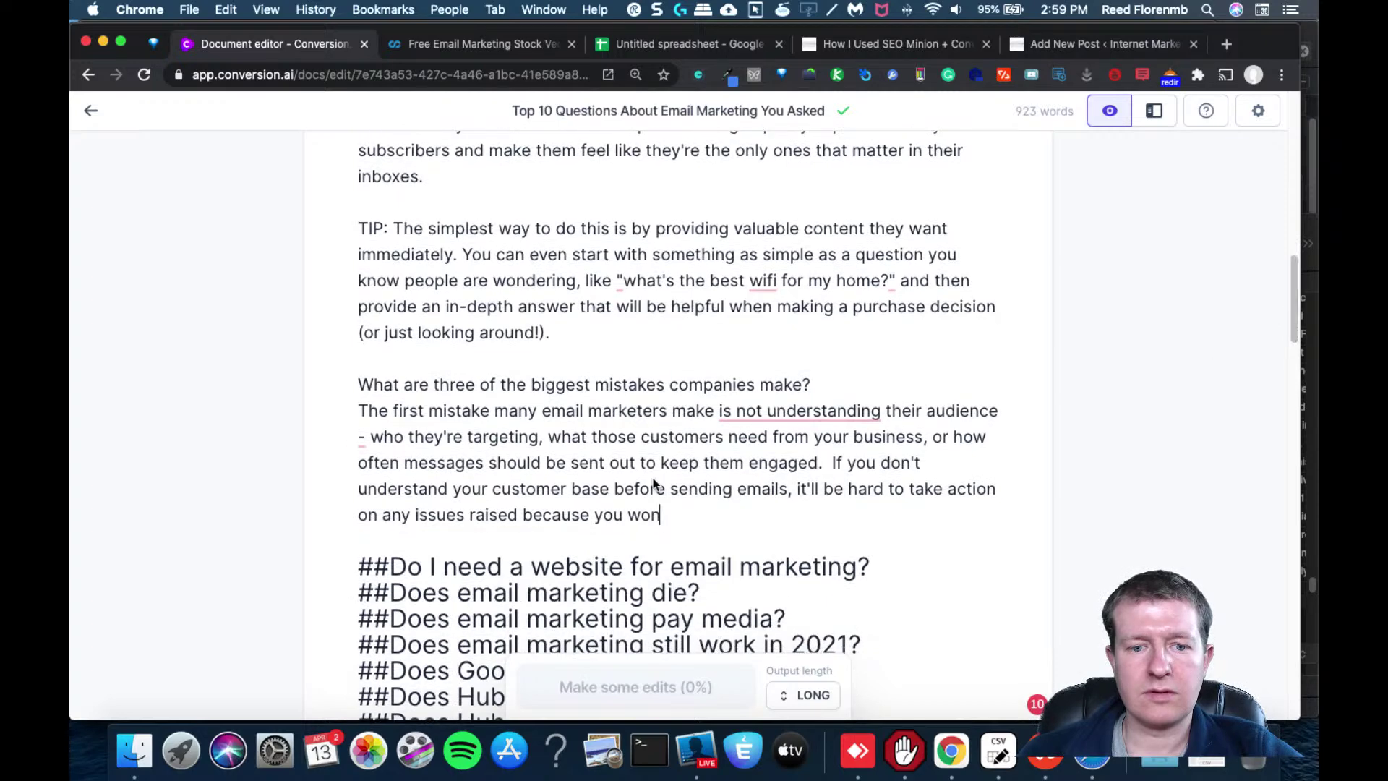
{"action": "left_click_drag", "start_coordinate": [667, 505], "coordinate": [288, 387]}
{"action": "key", "text": "BackSpace"}
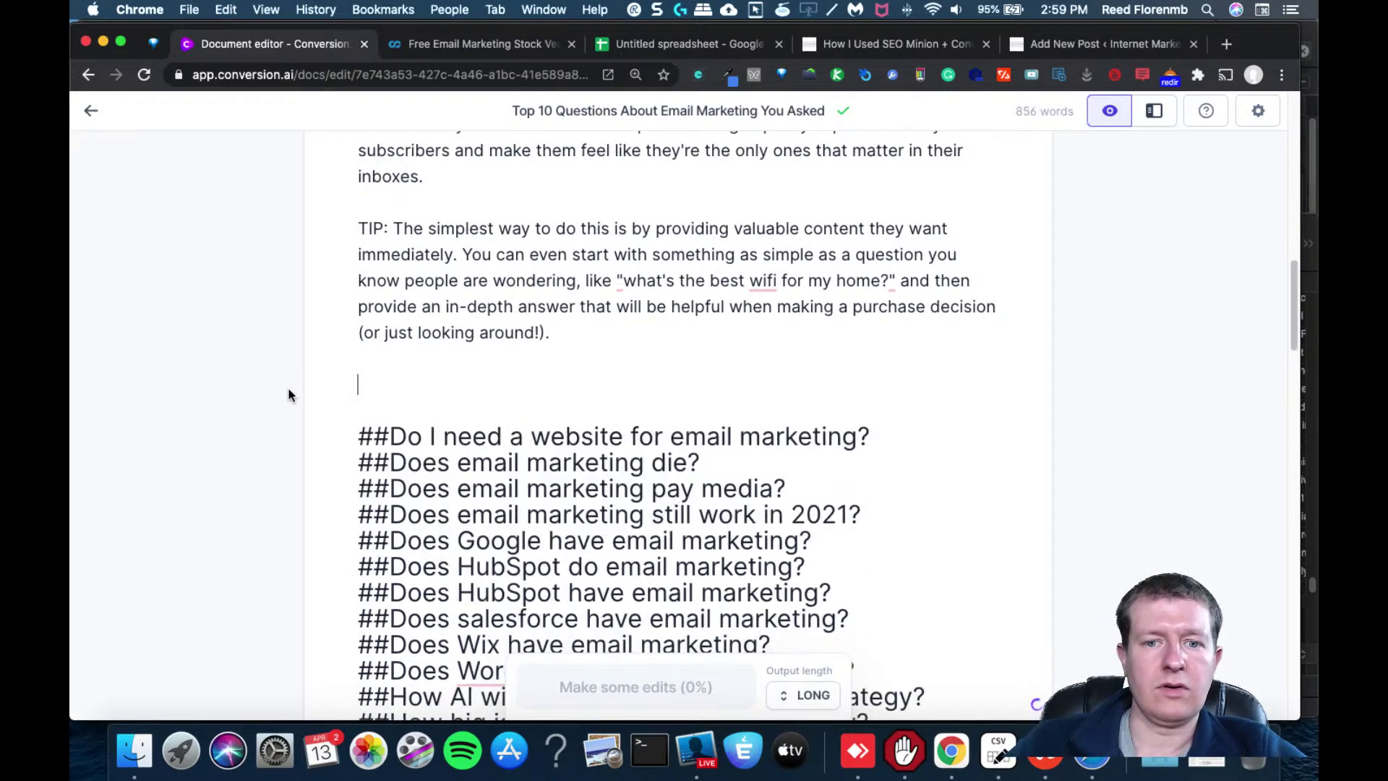
Copy the "TIP: The simplest way" paragraph, paste and undo it after its end as a temporary edit, and compose a continuation
{"action": "left_click_drag", "start_coordinate": [575, 329], "coordinate": [356, 228]}
{"action": "key", "text": "super+c"}
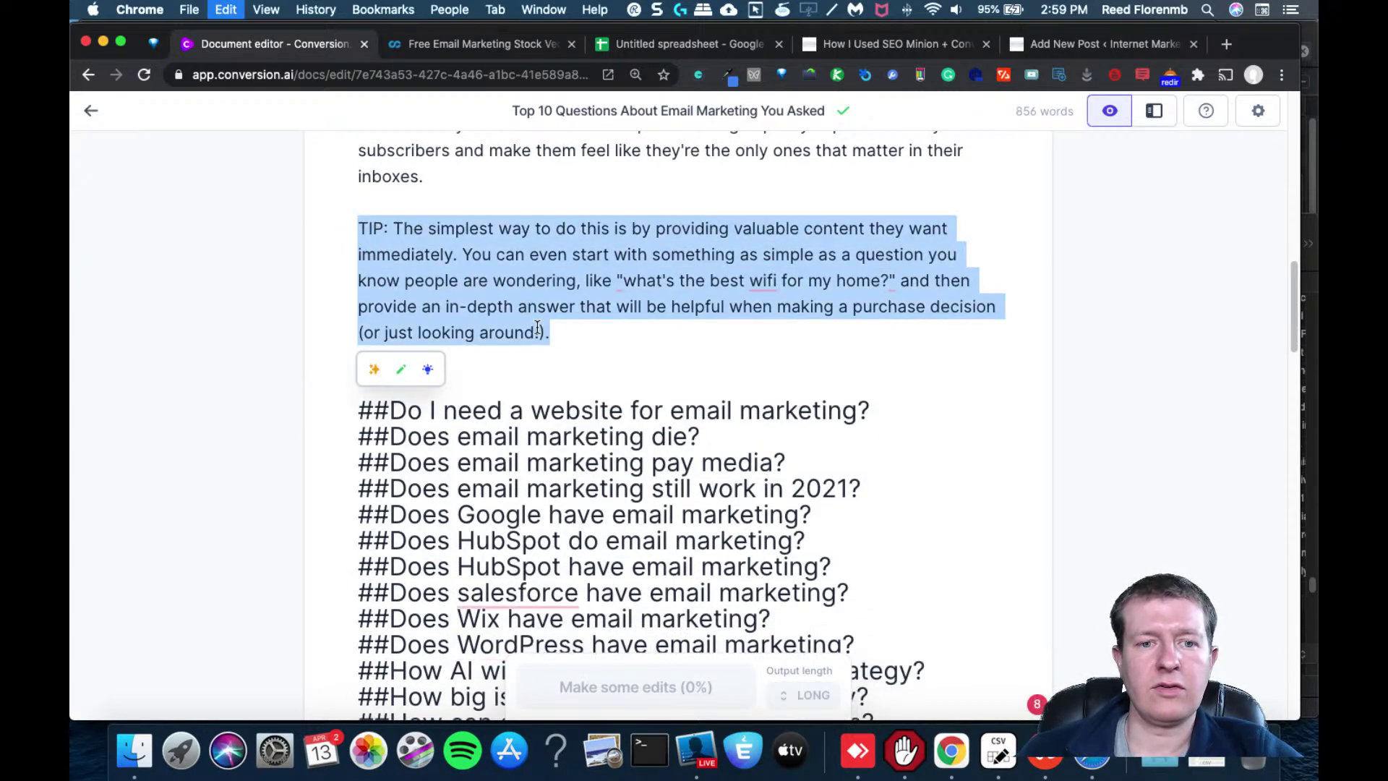
{"action": "left_click", "coordinate": [588, 332]}
{"action": "key", "text": "super+v"}
{"action": "key", "text": "super+z"}
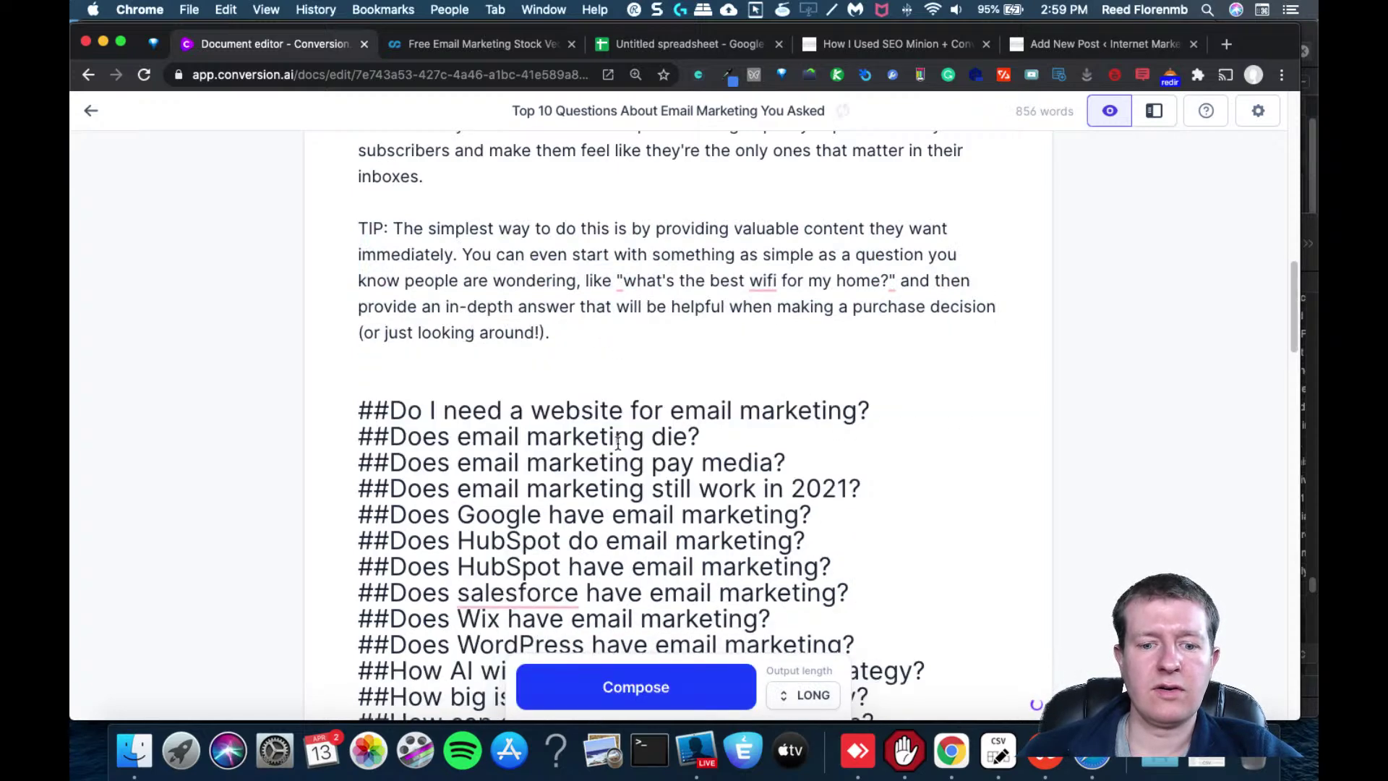
{"action": "left_click", "coordinate": [626, 686]}
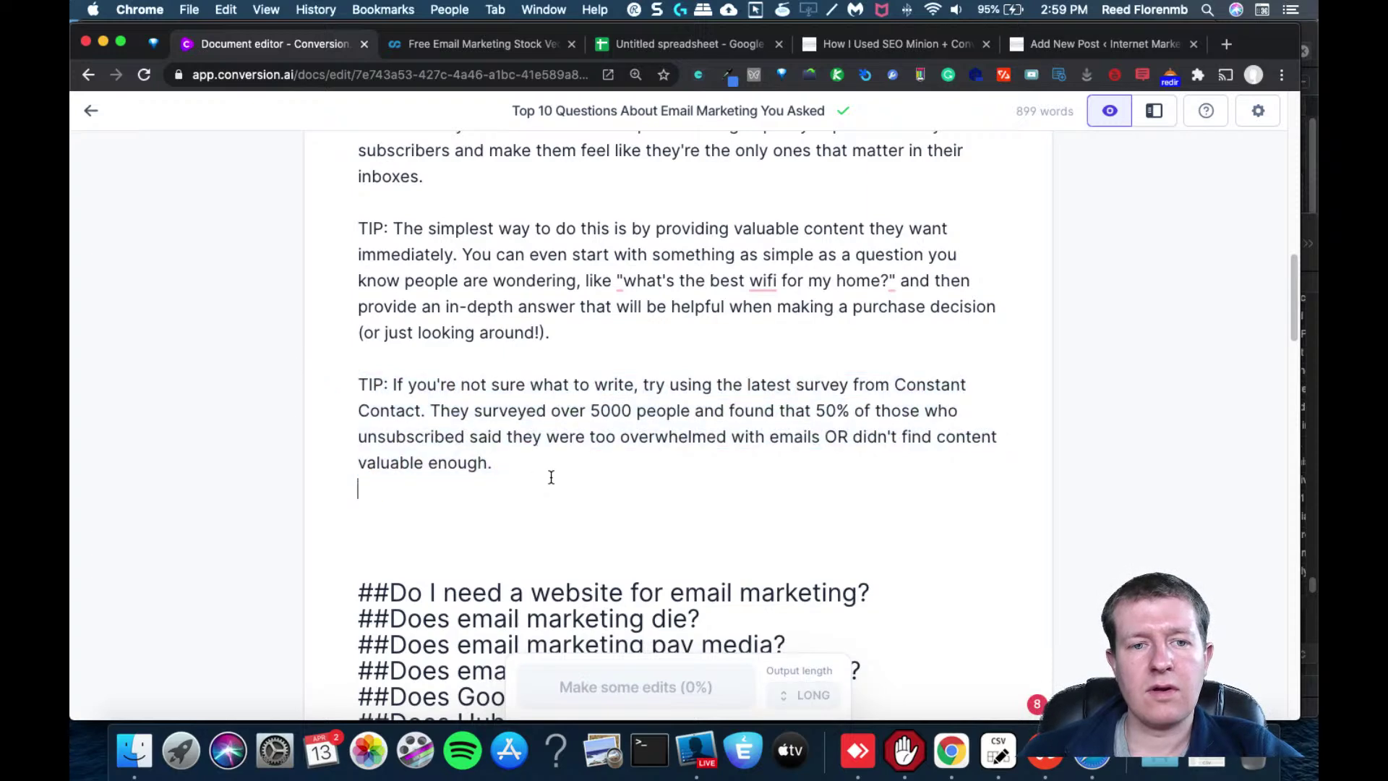
Paste and undo the copied text after "valuable enough." as a temporary edit, and compose more content from there
{"action": "key", "text": "super+v"}
{"action": "key", "text": "super+z"}
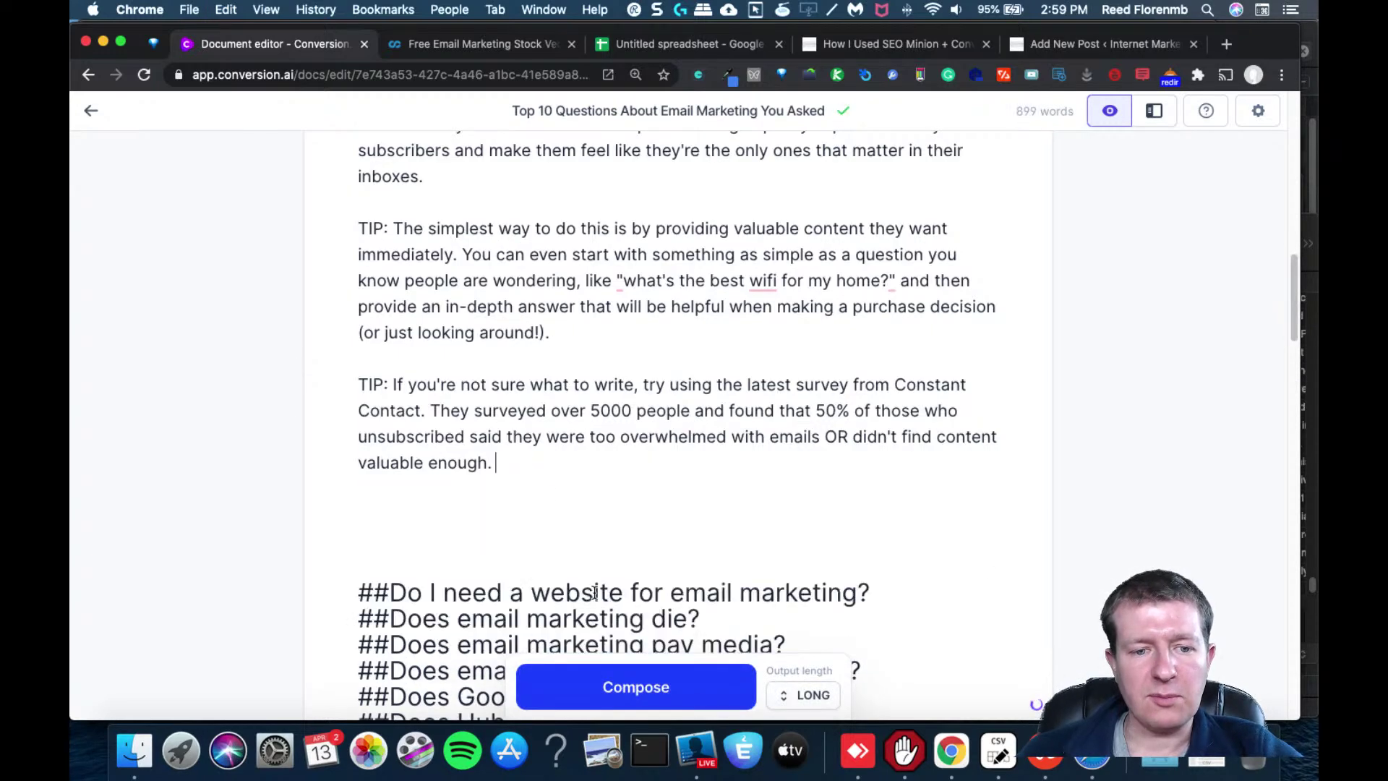
{"action": "left_click", "coordinate": [598, 691]}
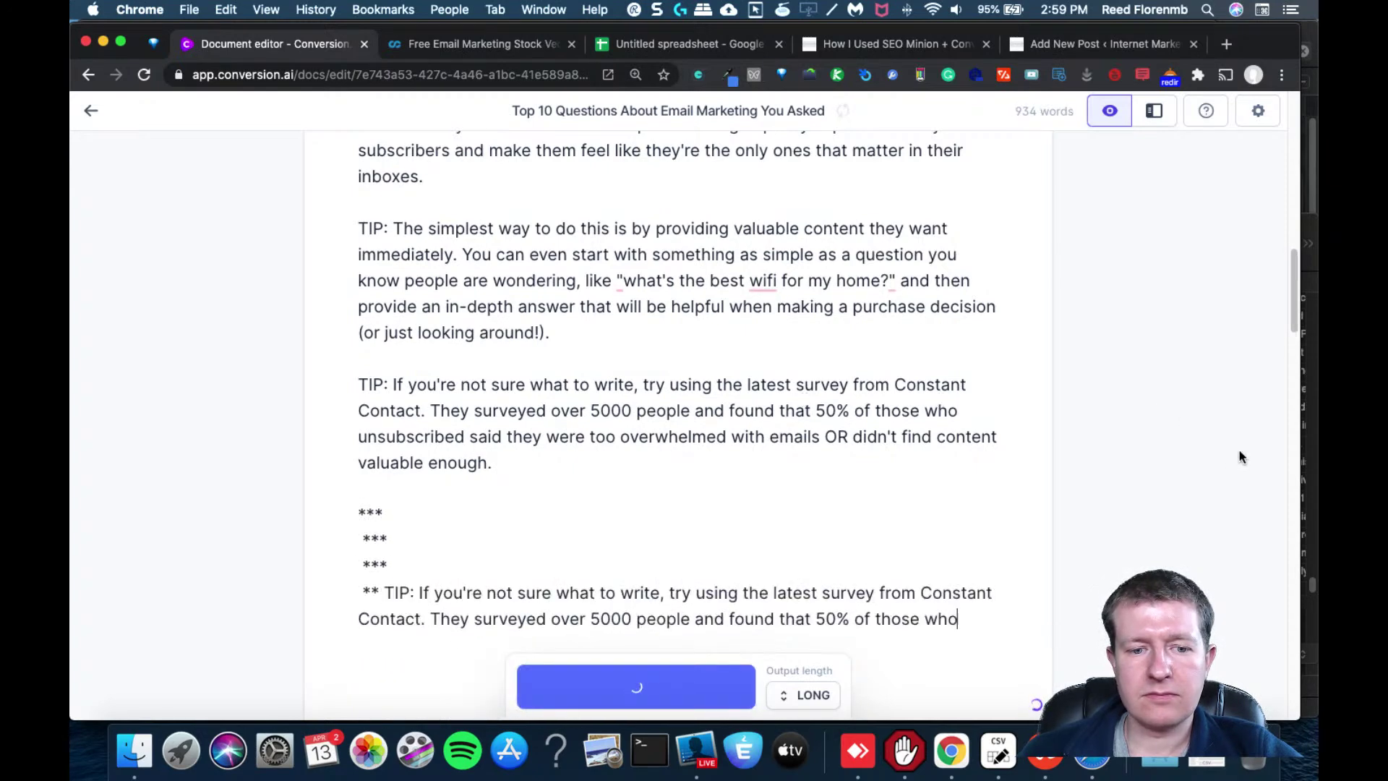
Delete the generated asterisk lines, the repeated survey tip, and the favorite quote above the "Be careful" tip
{"action": "left_click_drag", "start_coordinate": [1294, 315], "coordinate": [1294, 342]}
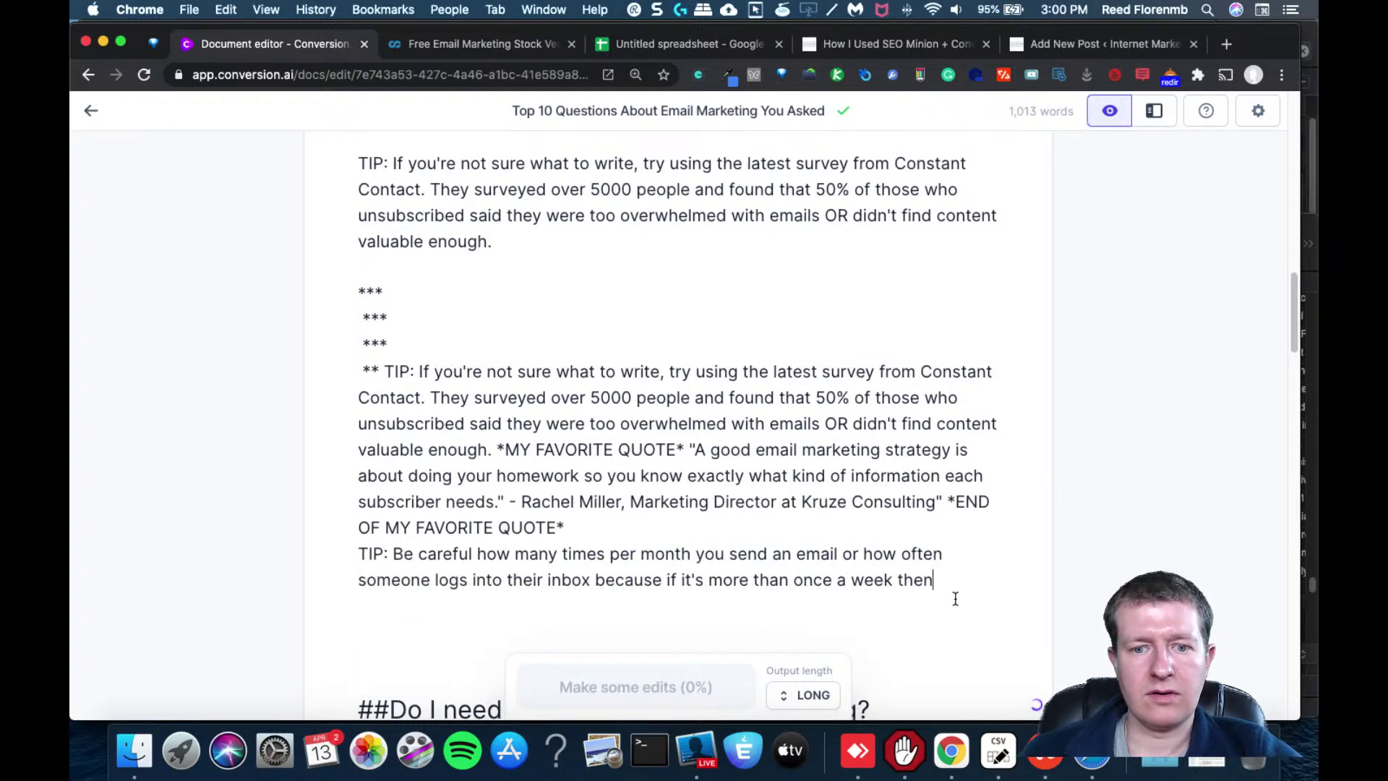
{"action": "left_click_drag", "start_coordinate": [584, 514], "coordinate": [344, 289]}
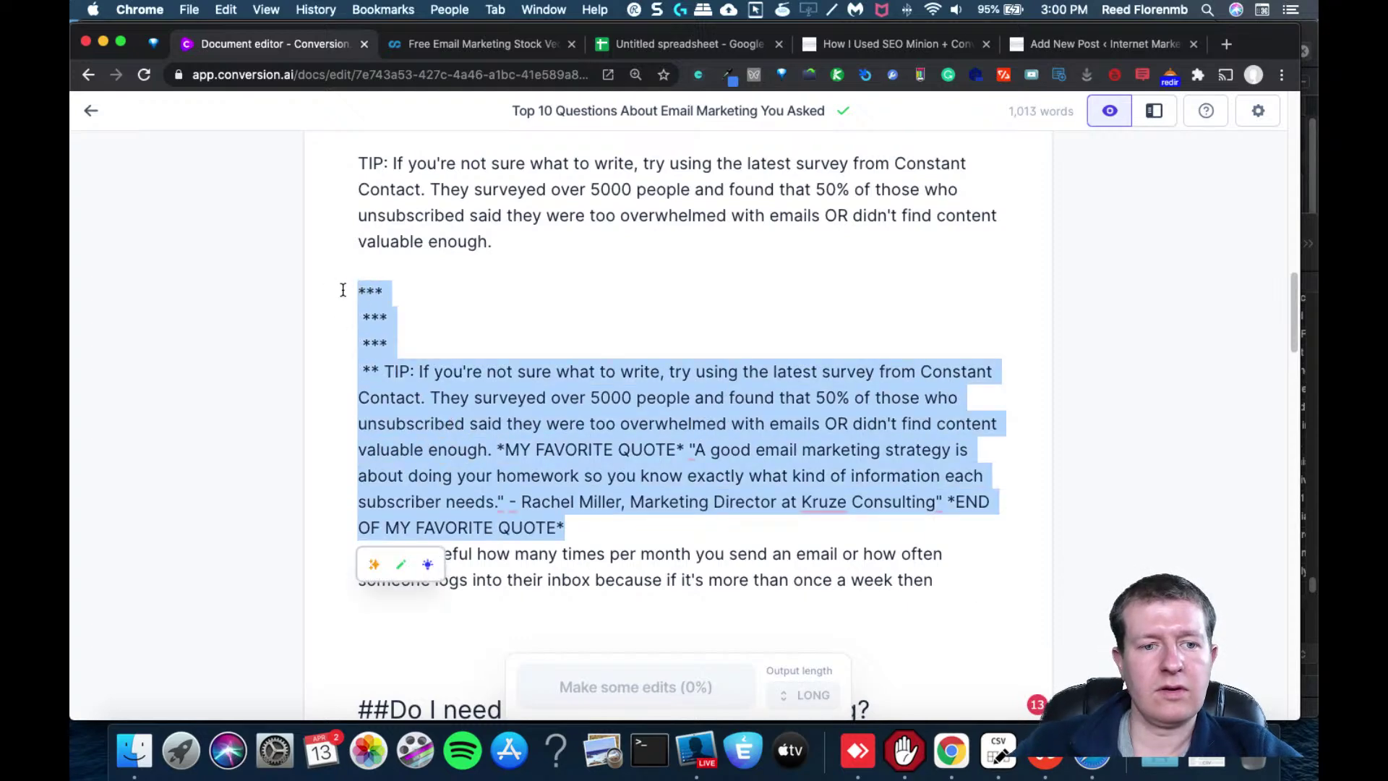
{"action": "key", "text": "BackSpace"}
{"action": "key", "text": "BackSpace"}
Copy the unfinished "TIP: Be careful how many times" paragraph and compose its continuation after "once a week then"
{"action": "left_click_drag", "start_coordinate": [958, 323], "coordinate": [432, 264]}
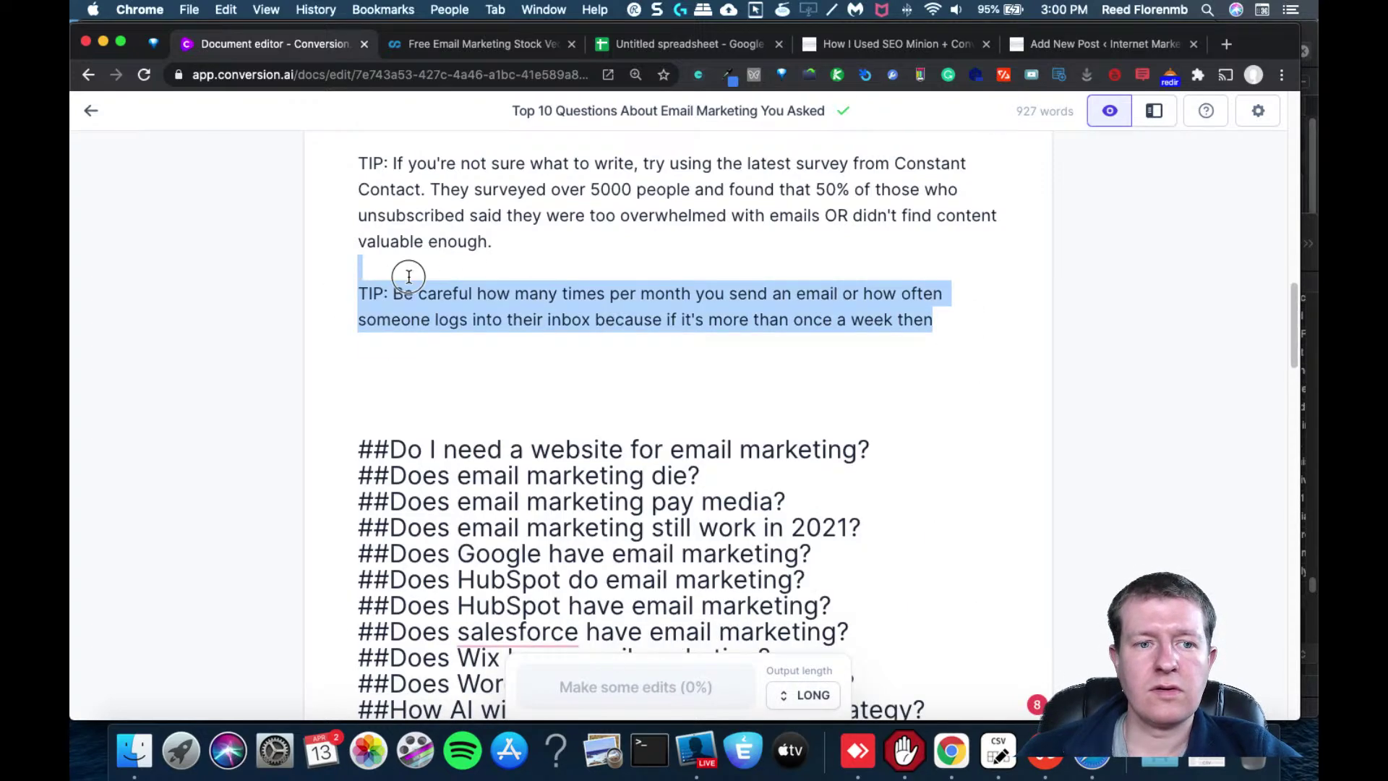
{"action": "key", "text": "super+c"}
{"action": "left_click", "coordinate": [948, 321]}
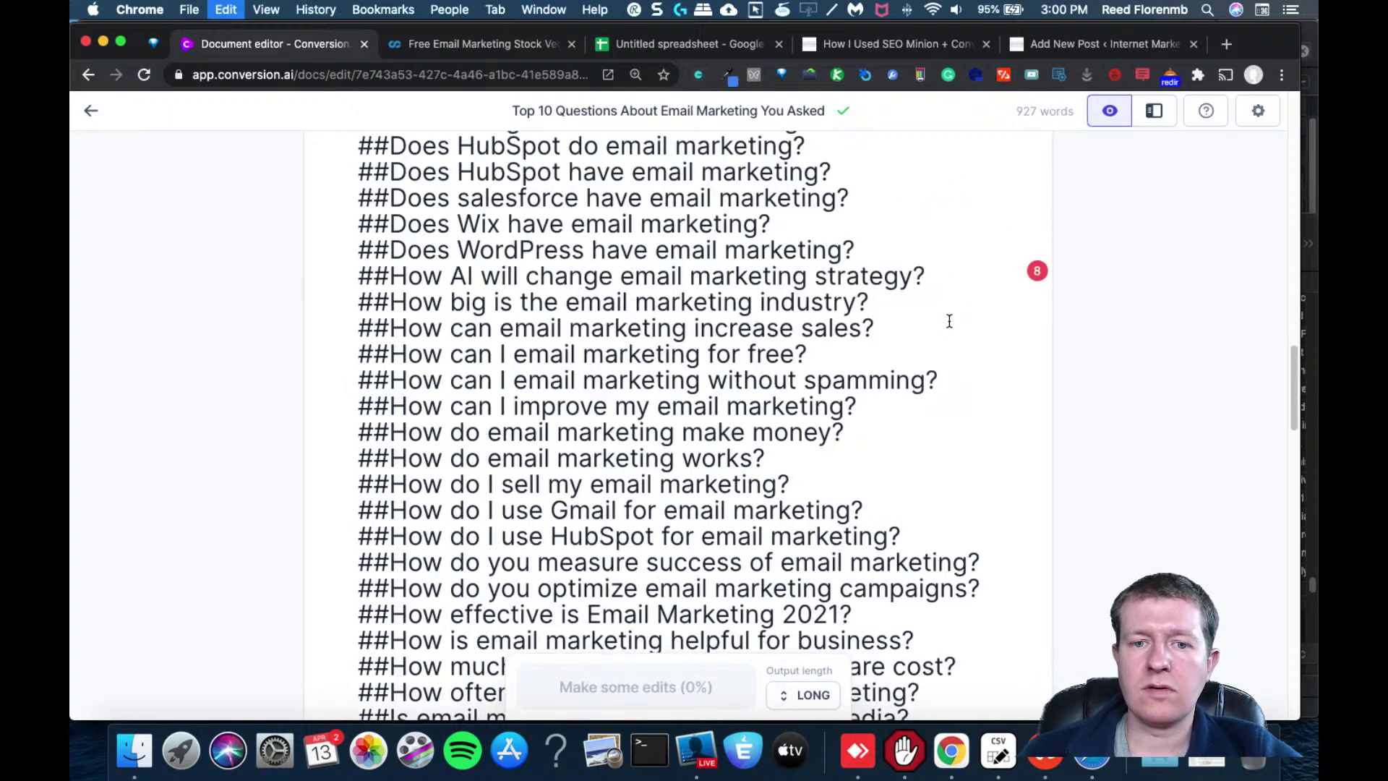
{"action": "left_click", "coordinate": [613, 686]}
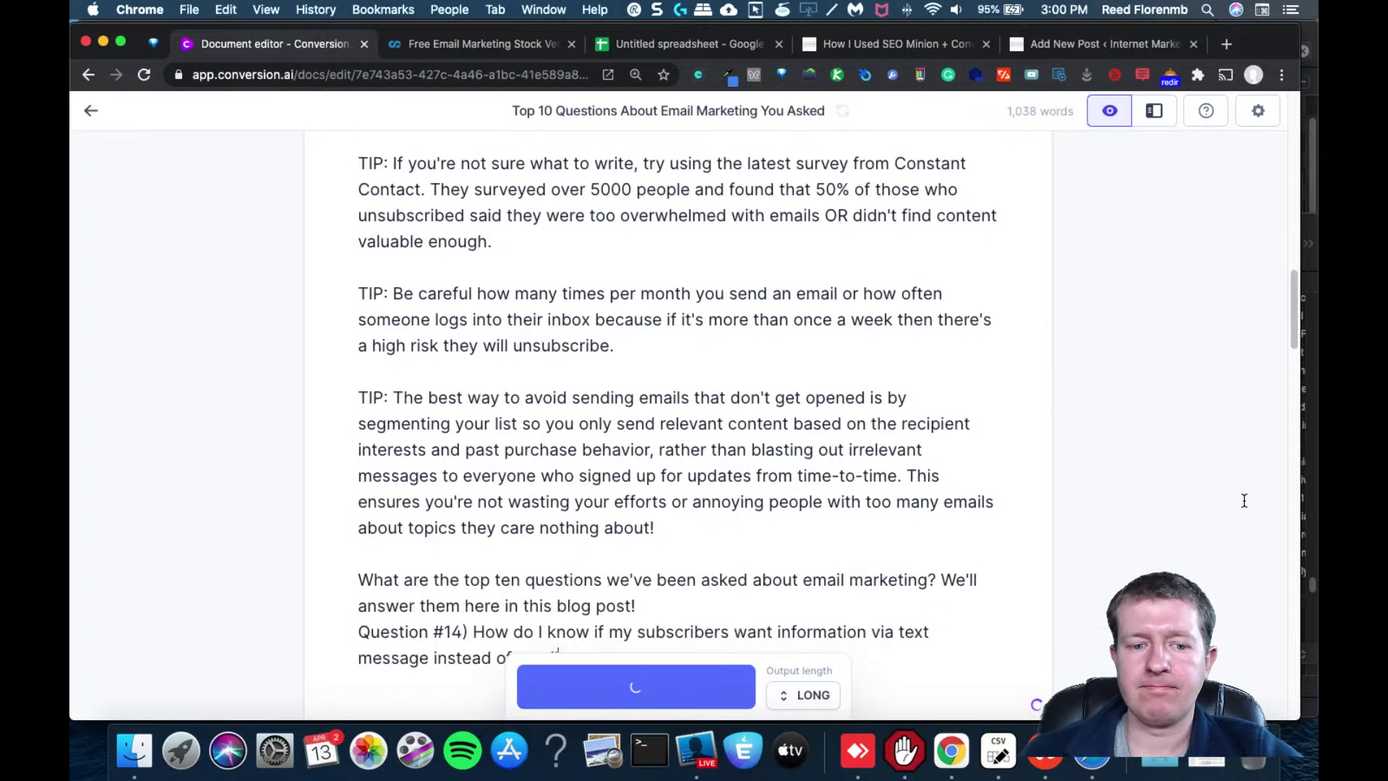
Delete the generated passage starting with "What are the top ten questions" and the blank lines above the next question heading
{"action": "scroll", "coordinate": [1293, 321], "scroll_direction": "down", "scroll_amount": 5}
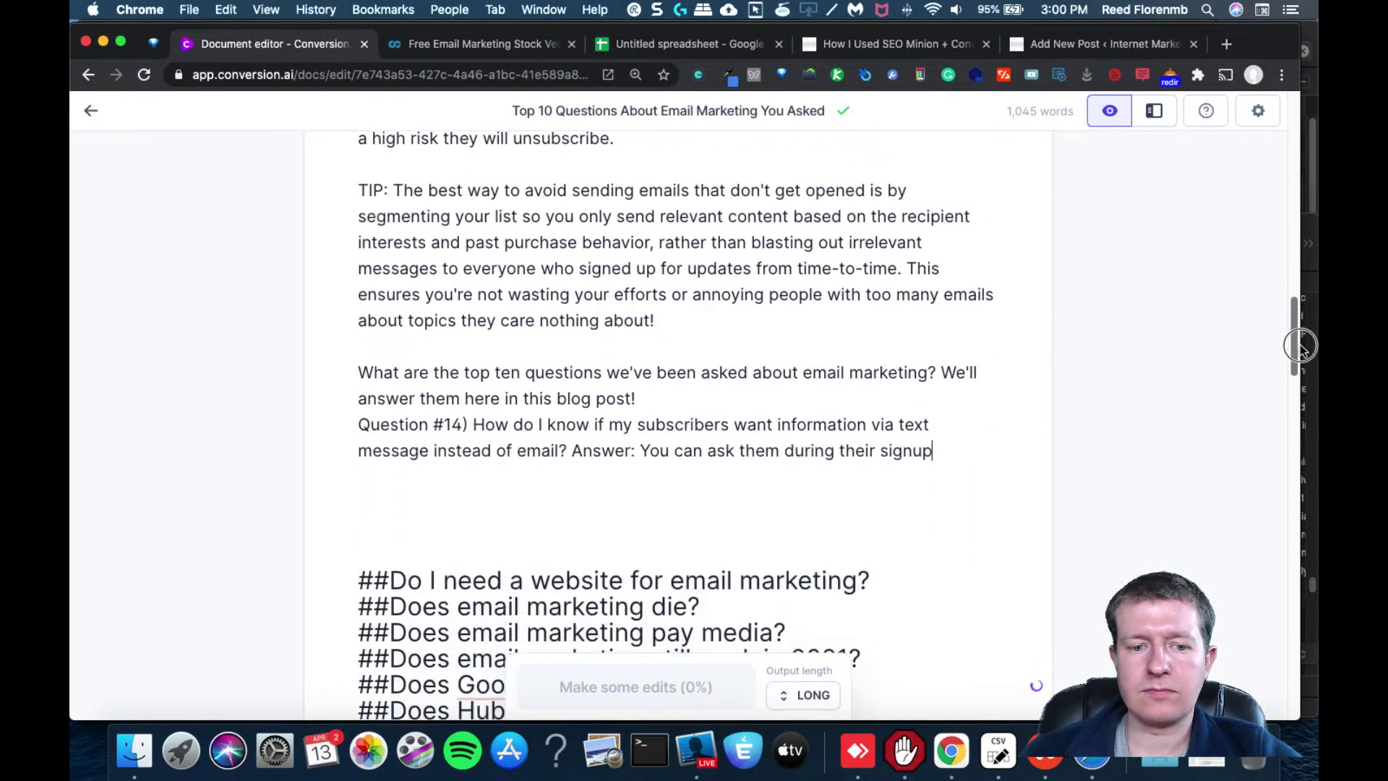
{"action": "left_click_drag", "start_coordinate": [968, 441], "coordinate": [326, 357]}
{"action": "key", "text": "BackSpace"}
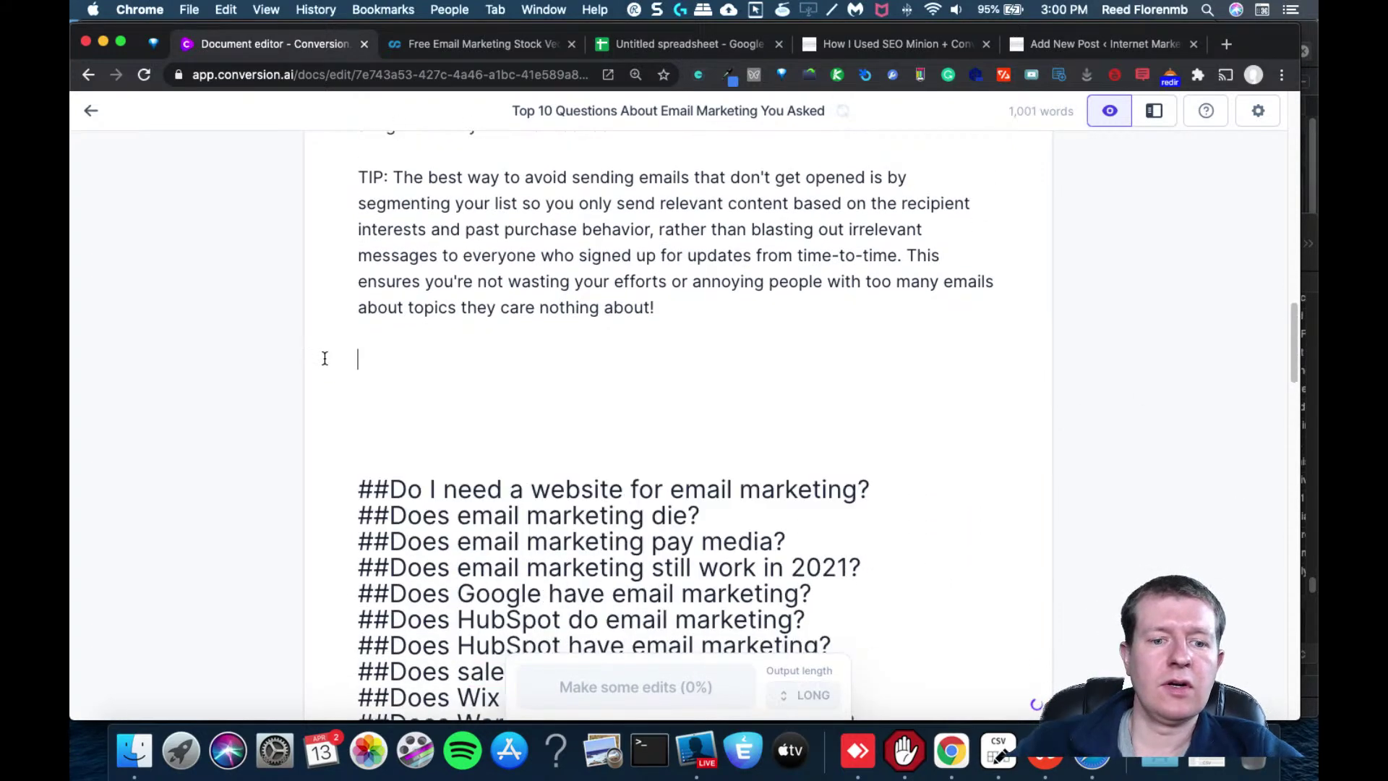
{"action": "key", "text": "BackSpace"}
{"action": "key", "text": "BackSpace"}
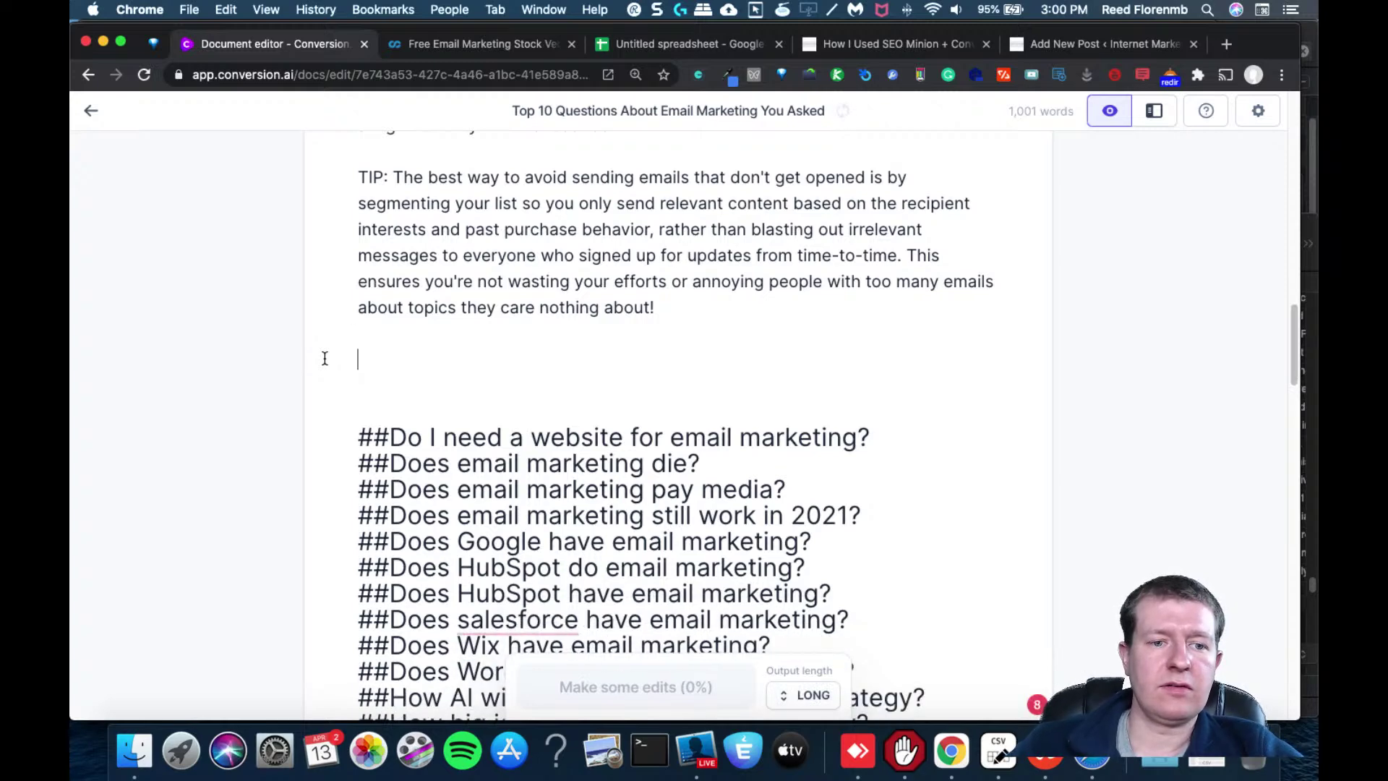
{"action": "key", "text": "BackSpace"}
{"action": "key", "text": "BackSpace"}
{"action": "key", "text": "BackSpace"}
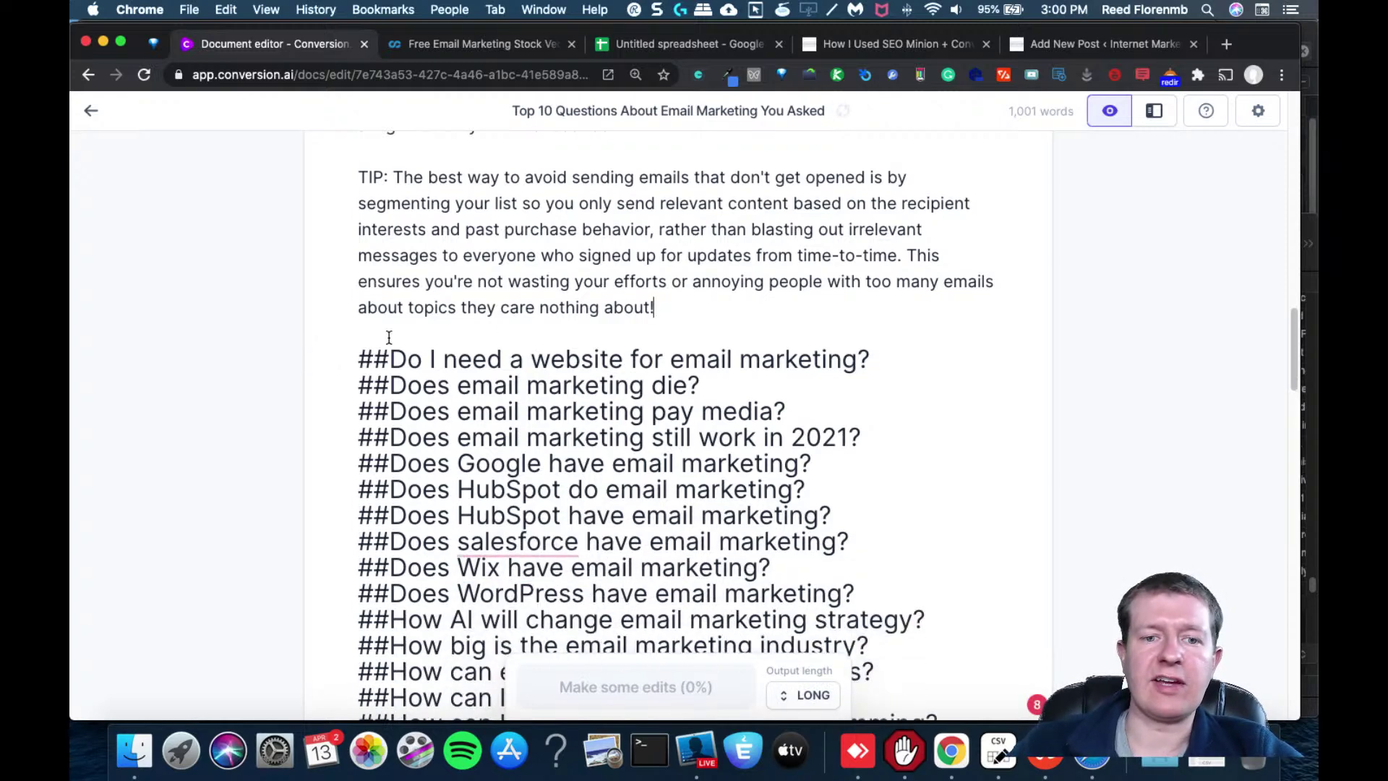
Copy the "Do I need a website for email marketing?" heading, paste it at the heading's end, and undo the pasting as a temporary edit
{"action": "left_click_drag", "start_coordinate": [1293, 352], "coordinate": [1223, 354]}
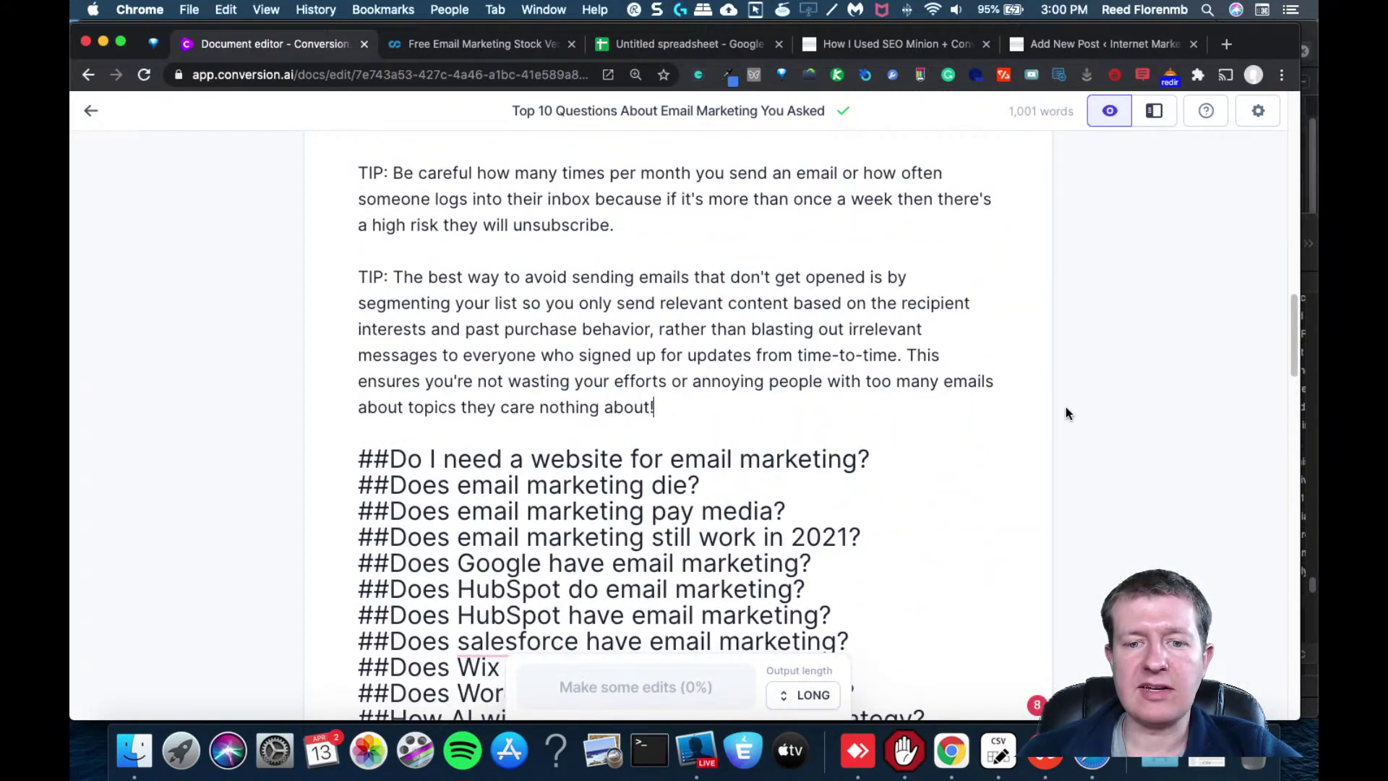
{"action": "left_click_drag", "start_coordinate": [881, 459], "coordinate": [326, 458]}
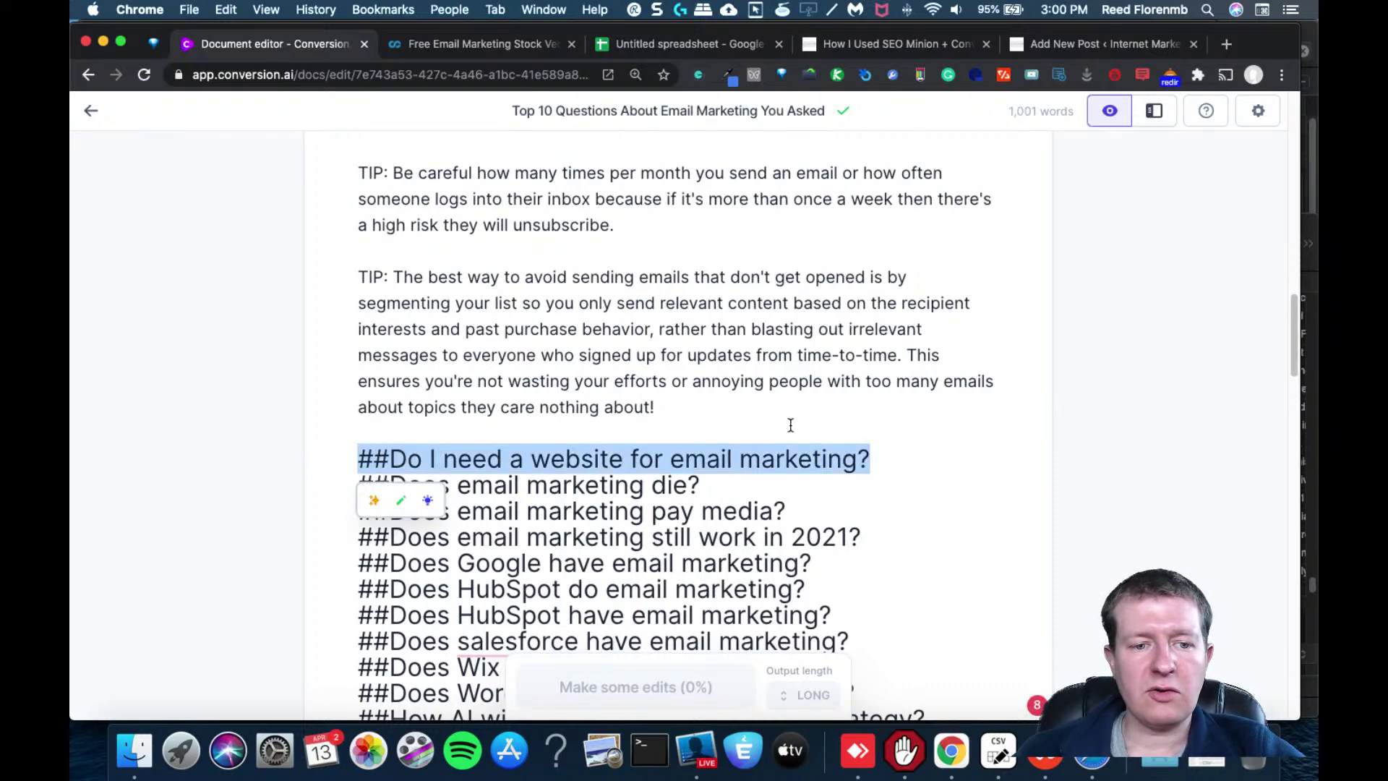
{"action": "left_click", "coordinate": [860, 463]}
{"action": "key", "text": "super+v"}
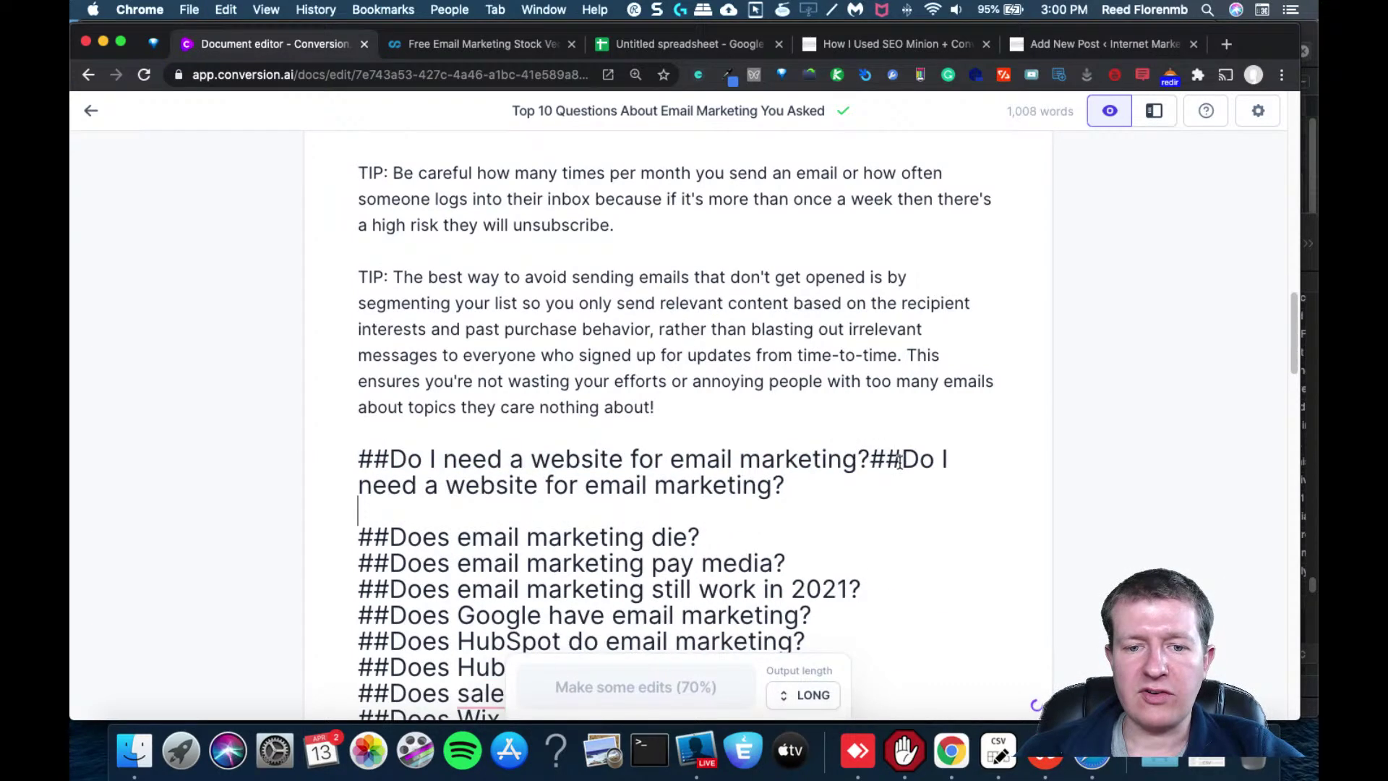
{"action": "key", "text": "super+v"}
{"action": "key", "text": "super+z"}
{"action": "key", "text": "super+z"}
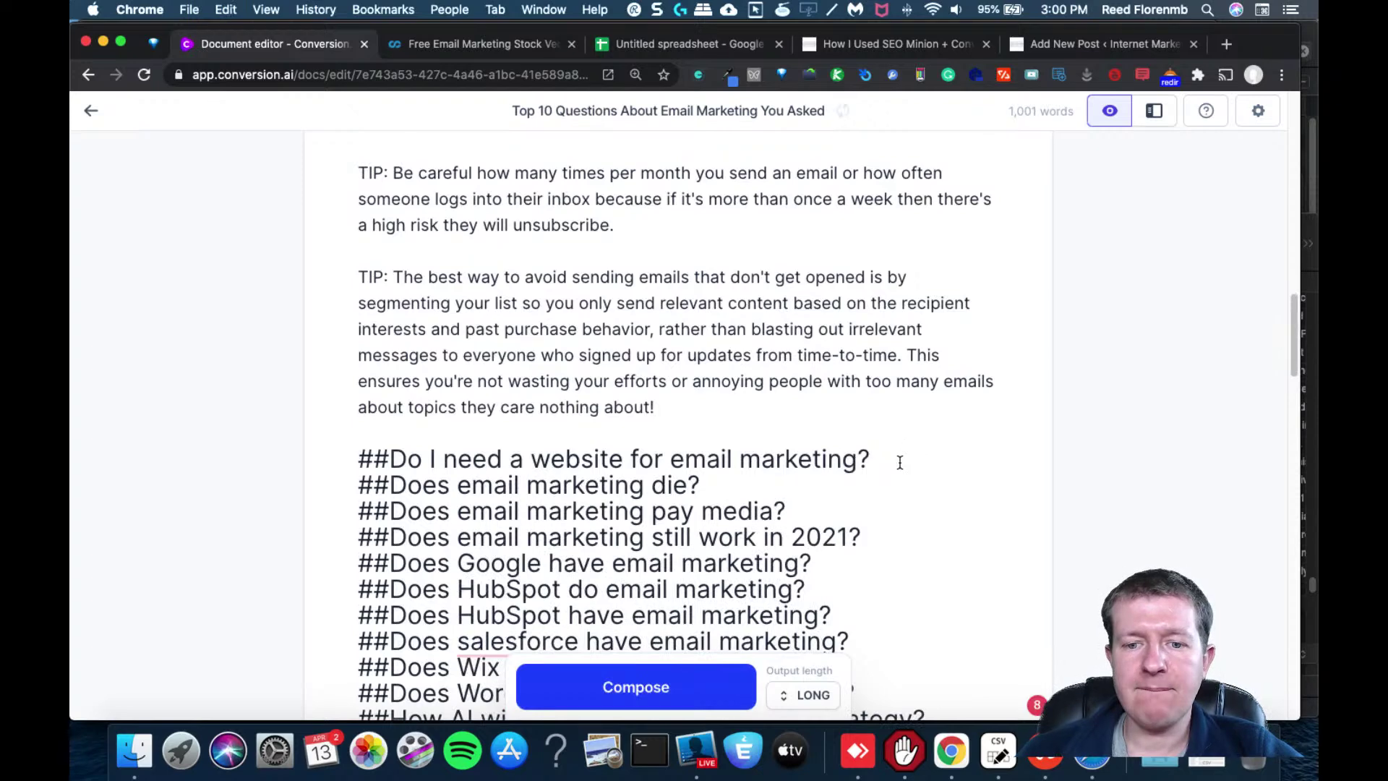
Add blank lines beneath the "Do I need a website for email marketing?" heading and compose its answer
{"action": "key", "text": "Return"}
{"action": "key", "text": "Return"}
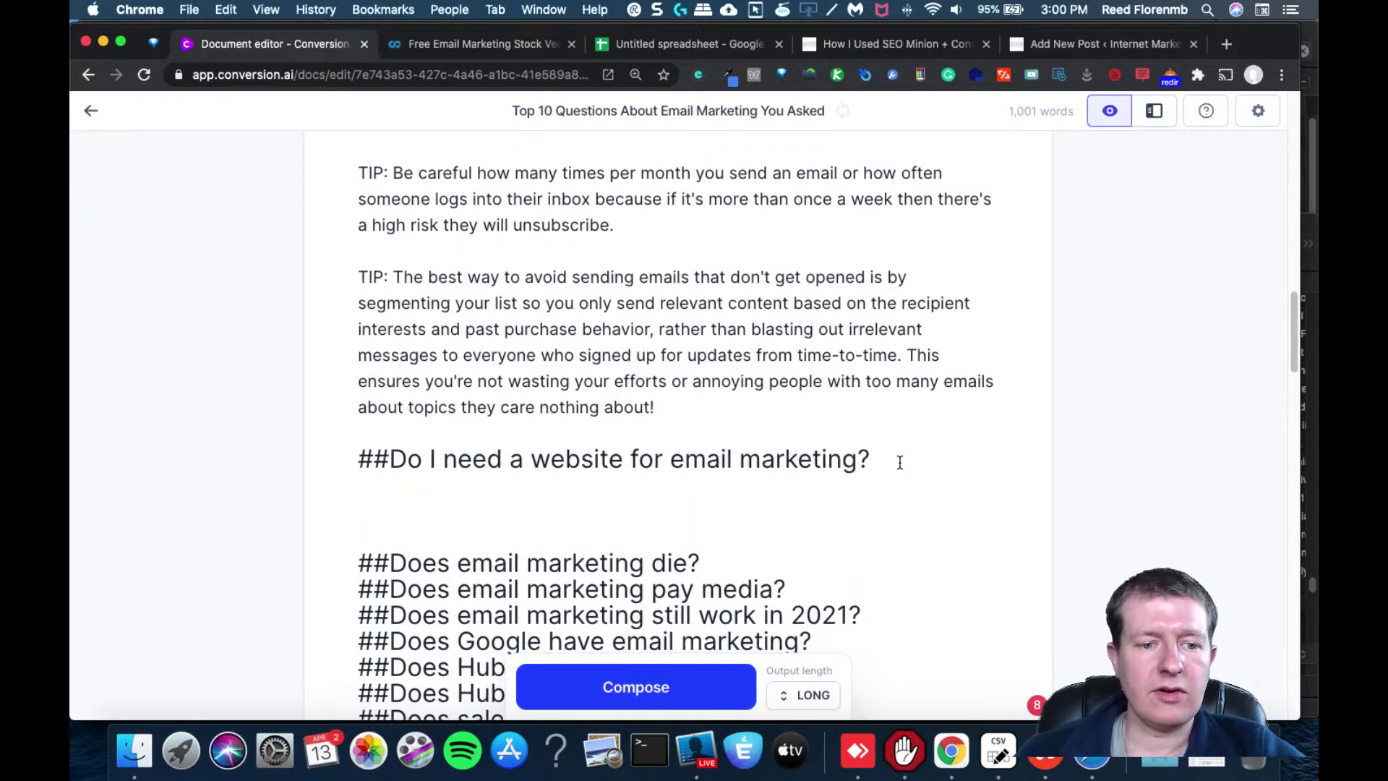
{"action": "left_click", "coordinate": [701, 686]}
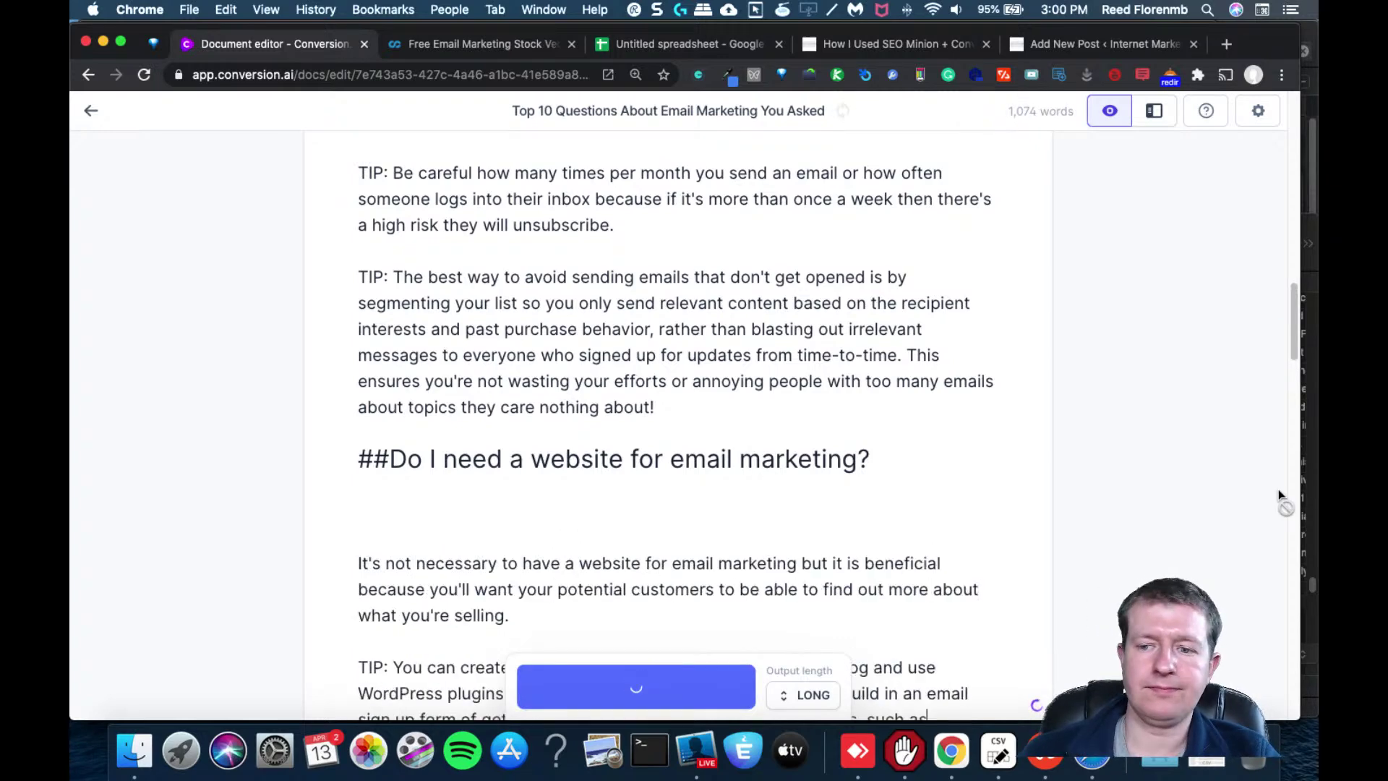
Remove the extra blank lines between the "Do I need a website for email marketing?" heading and its answer
{"action": "left_click_drag", "start_coordinate": [1296, 318], "coordinate": [1294, 358]}
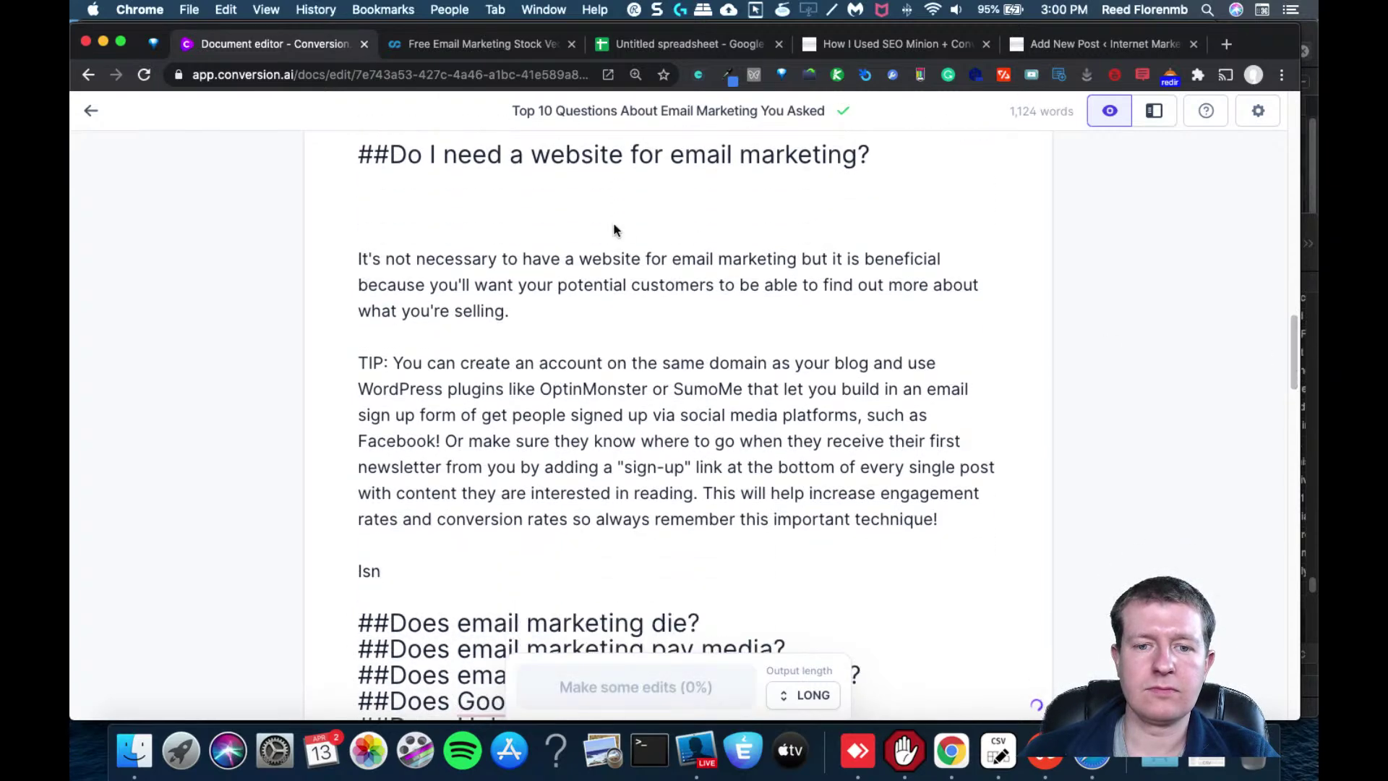
{"action": "left_click", "coordinate": [521, 211]}
{"action": "key", "text": "BackSpace"}
{"action": "key", "text": "BackSpace"}
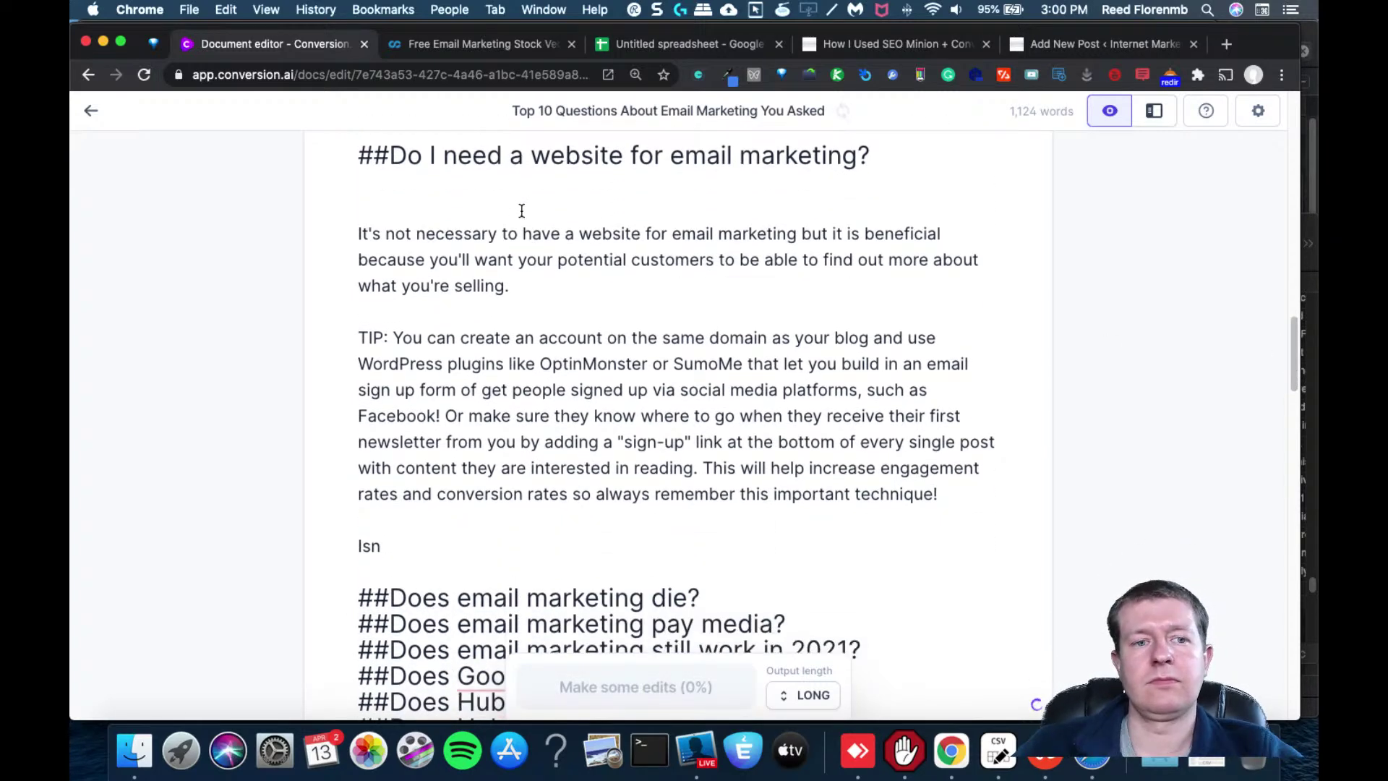
Compose a continuation of the website answer from the unfinished word "Isn"
{"action": "left_click_drag", "start_coordinate": [409, 522], "coordinate": [702, 442]}
{"action": "left_click", "coordinate": [507, 509]}
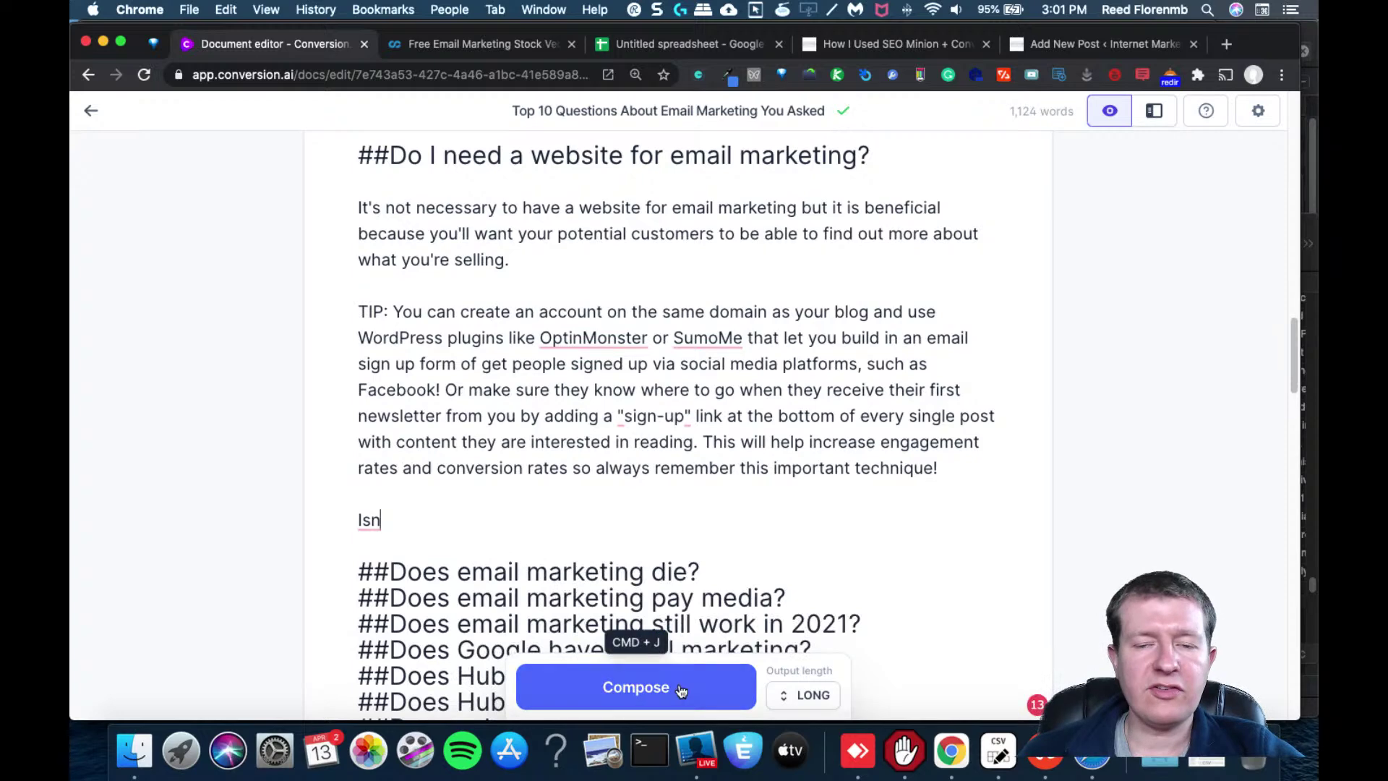
{"action": "left_click", "coordinate": [679, 689]}
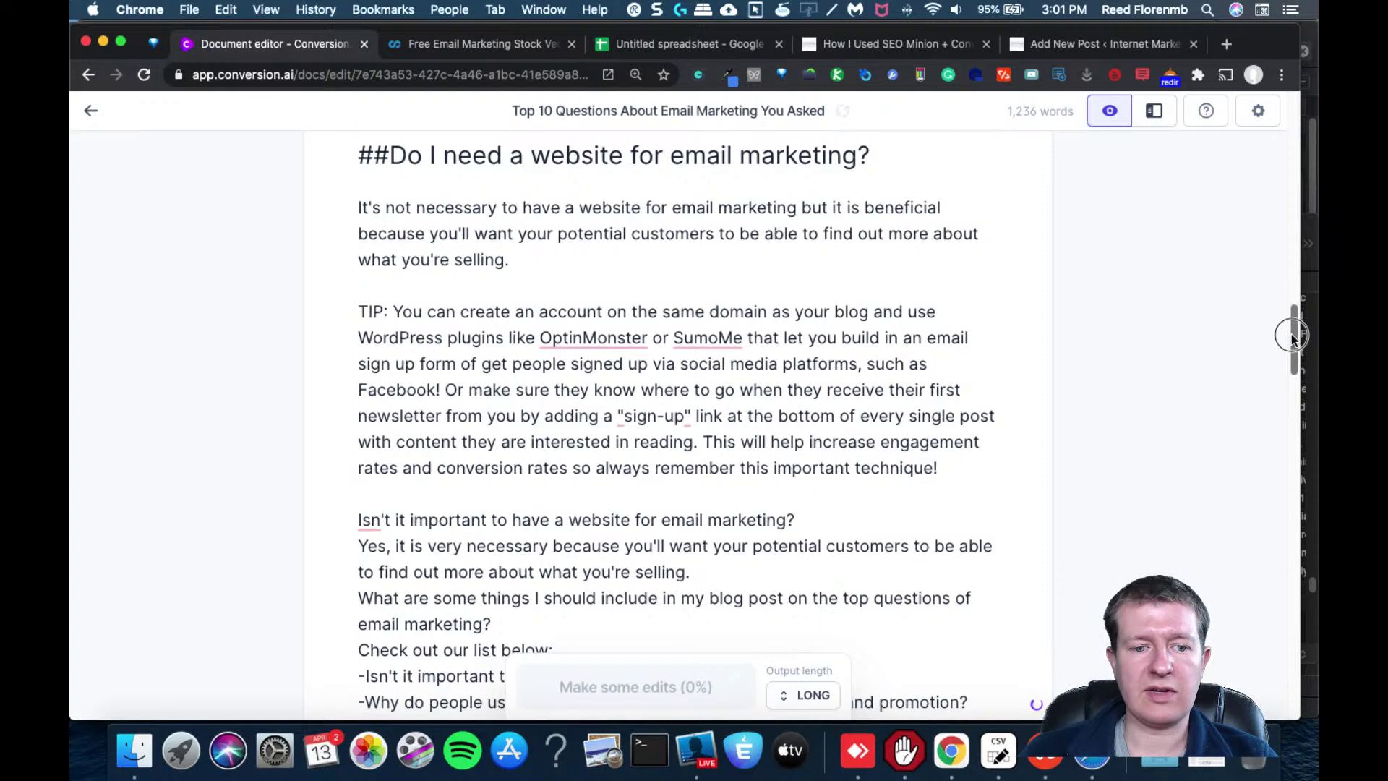
Delete the generated text from "What are some things I should include in my blog post" through "technological advancement?"
{"action": "left_click_drag", "start_coordinate": [1291, 336], "coordinate": [1289, 370]}
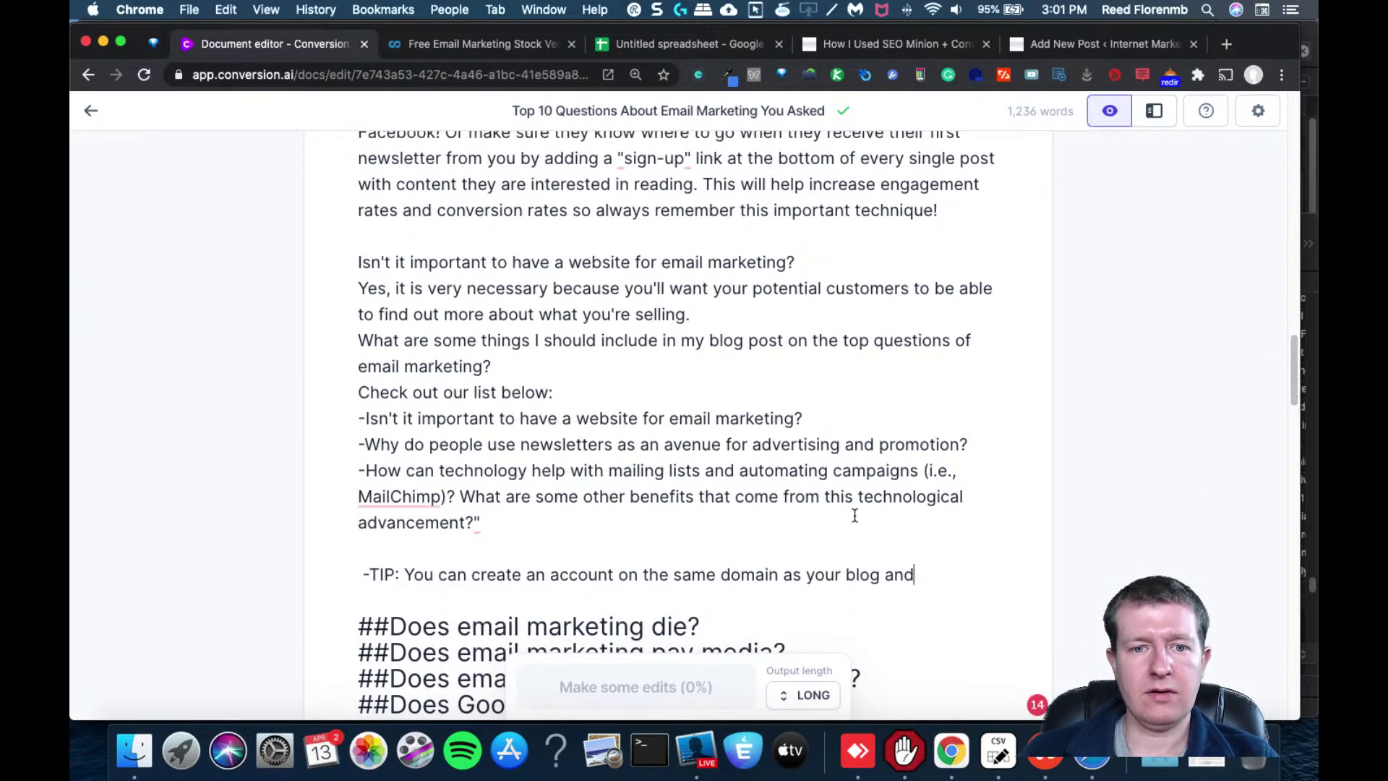
{"action": "left_click_drag", "start_coordinate": [928, 575], "coordinate": [403, 443]}
{"action": "left_click", "coordinate": [416, 496]}
{"action": "left_click", "coordinate": [570, 470]}
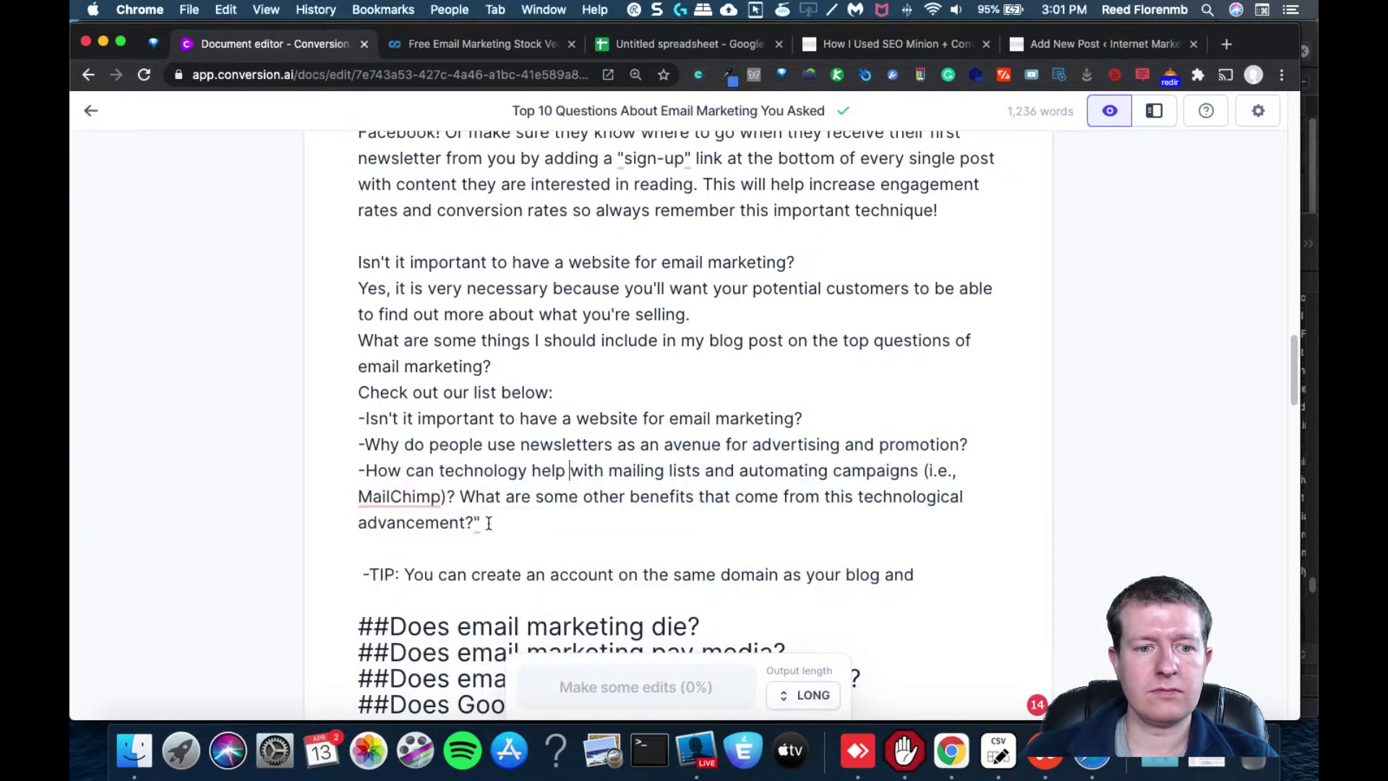
{"action": "left_click_drag", "start_coordinate": [501, 528], "coordinate": [299, 344]}
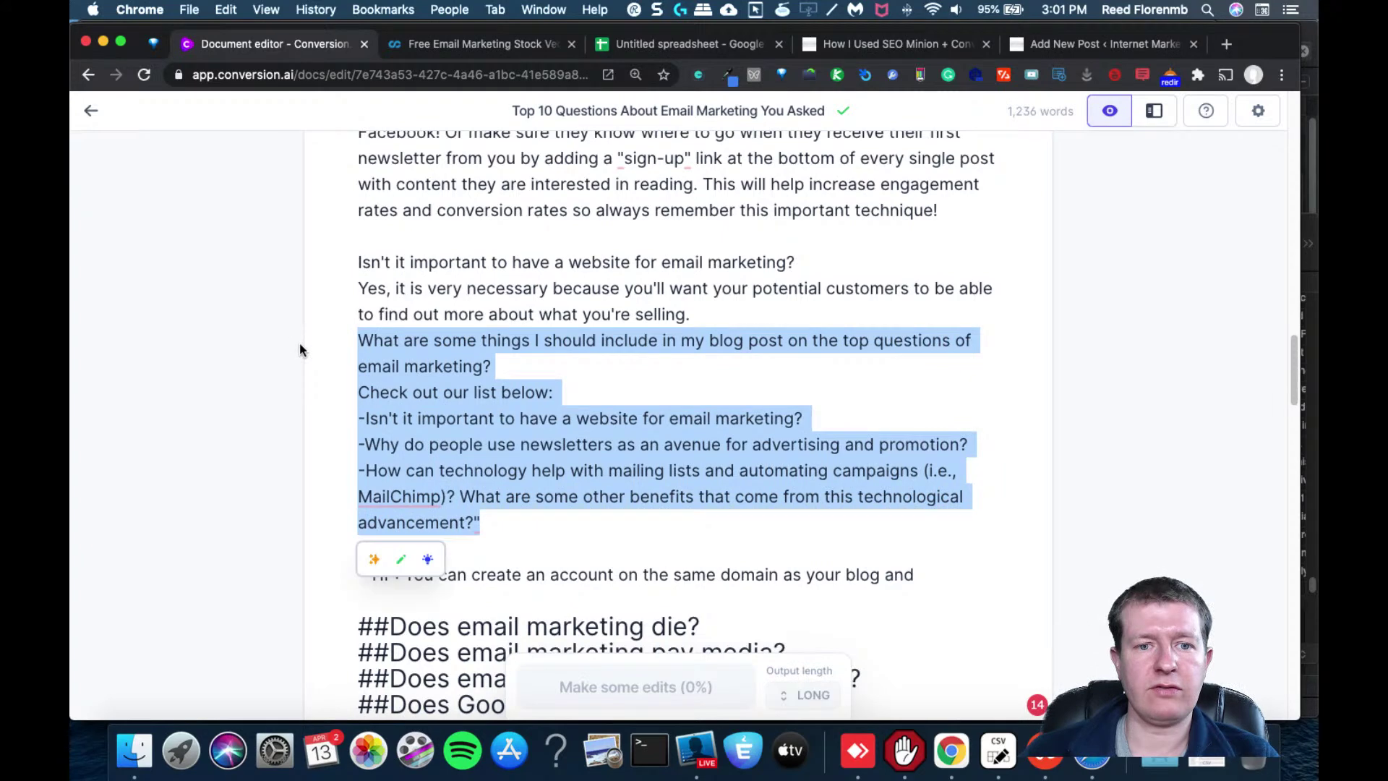
{"action": "key", "text": "BackSpace"}
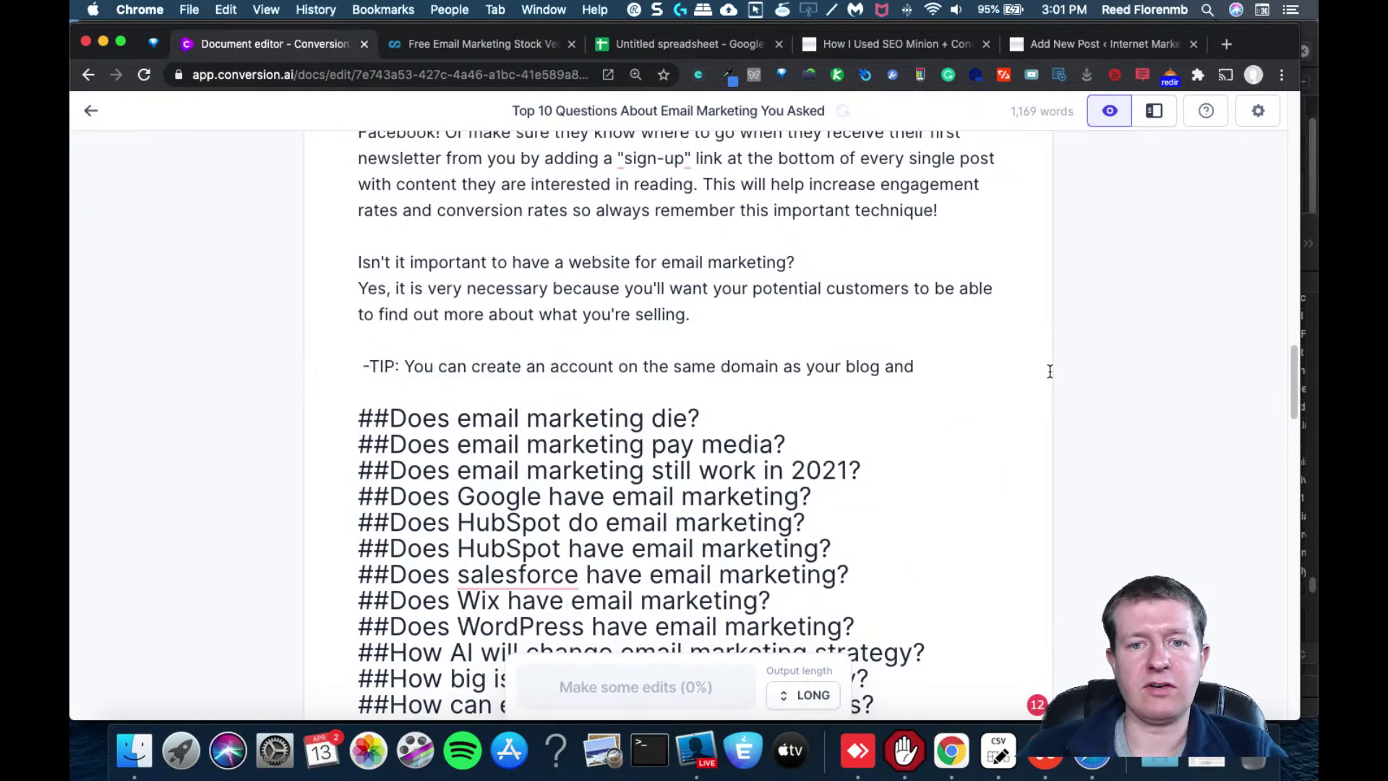
Compose a continuation of the unfinished tip after "on the same domain as your blog and"
{"action": "left_click_drag", "start_coordinate": [911, 367], "coordinate": [294, 350]}
{"action": "left_click", "coordinate": [936, 368]}
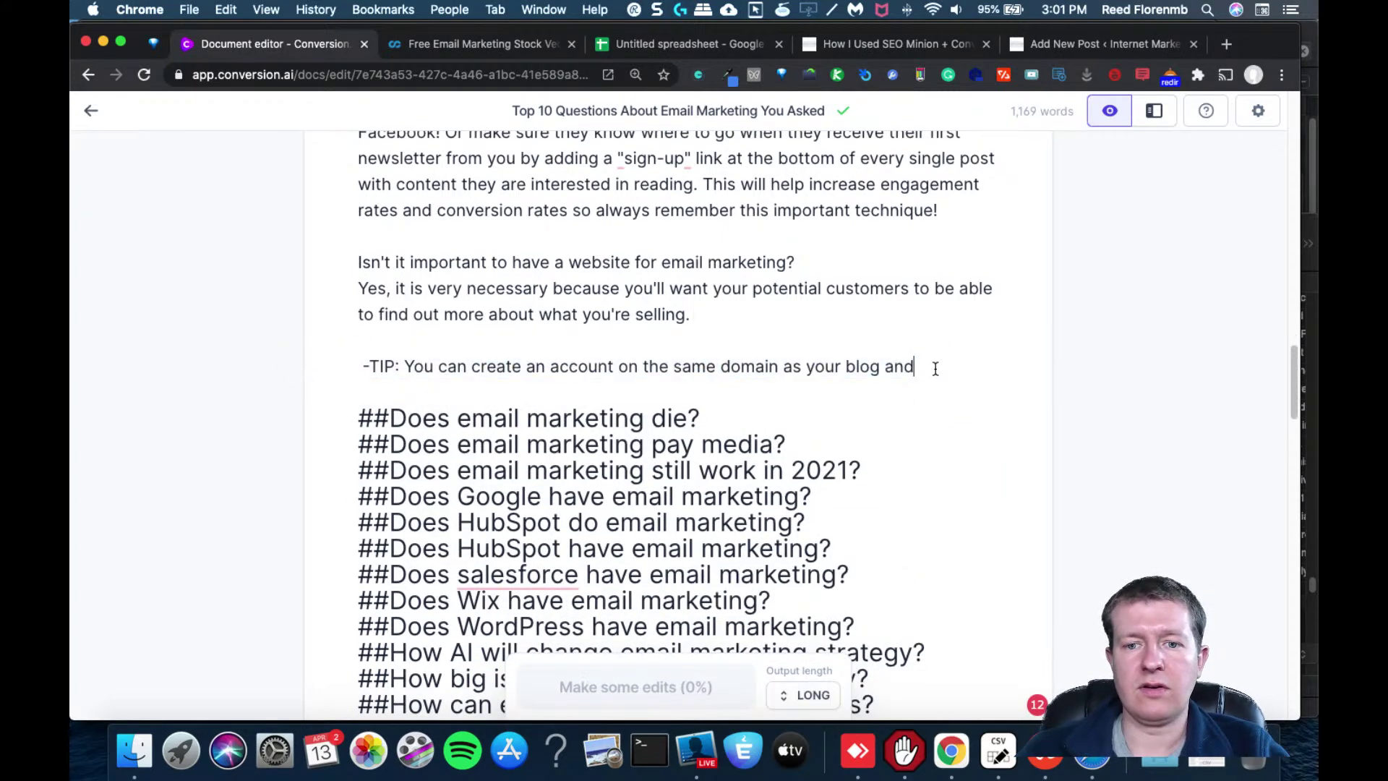
{"action": "left_click", "coordinate": [684, 690]}
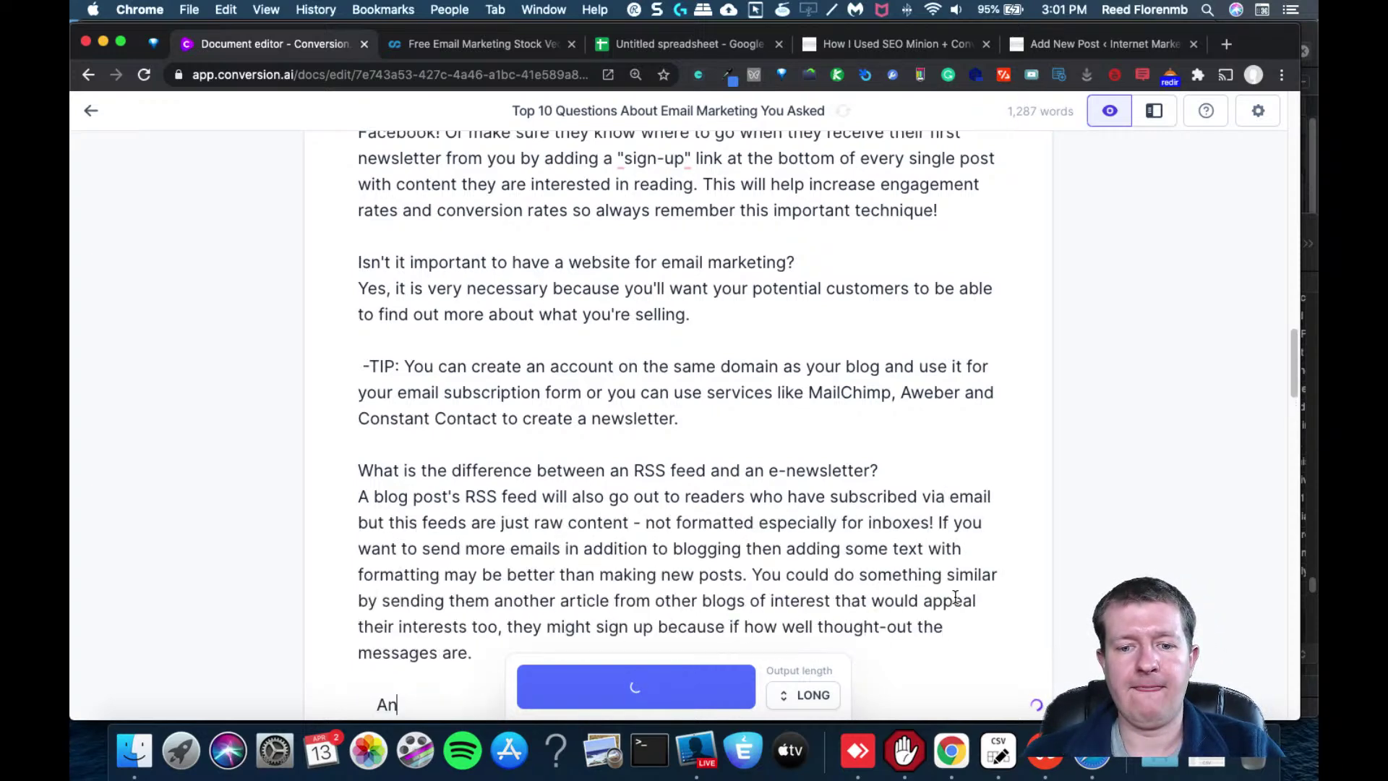
Delete the generated text from "What is the difference between an RSS feed and an e-newsletter?" through "An E-Newsletter is much more"
{"action": "scroll", "coordinate": [1295, 392], "scroll_direction": "down", "scroll_amount": 4}
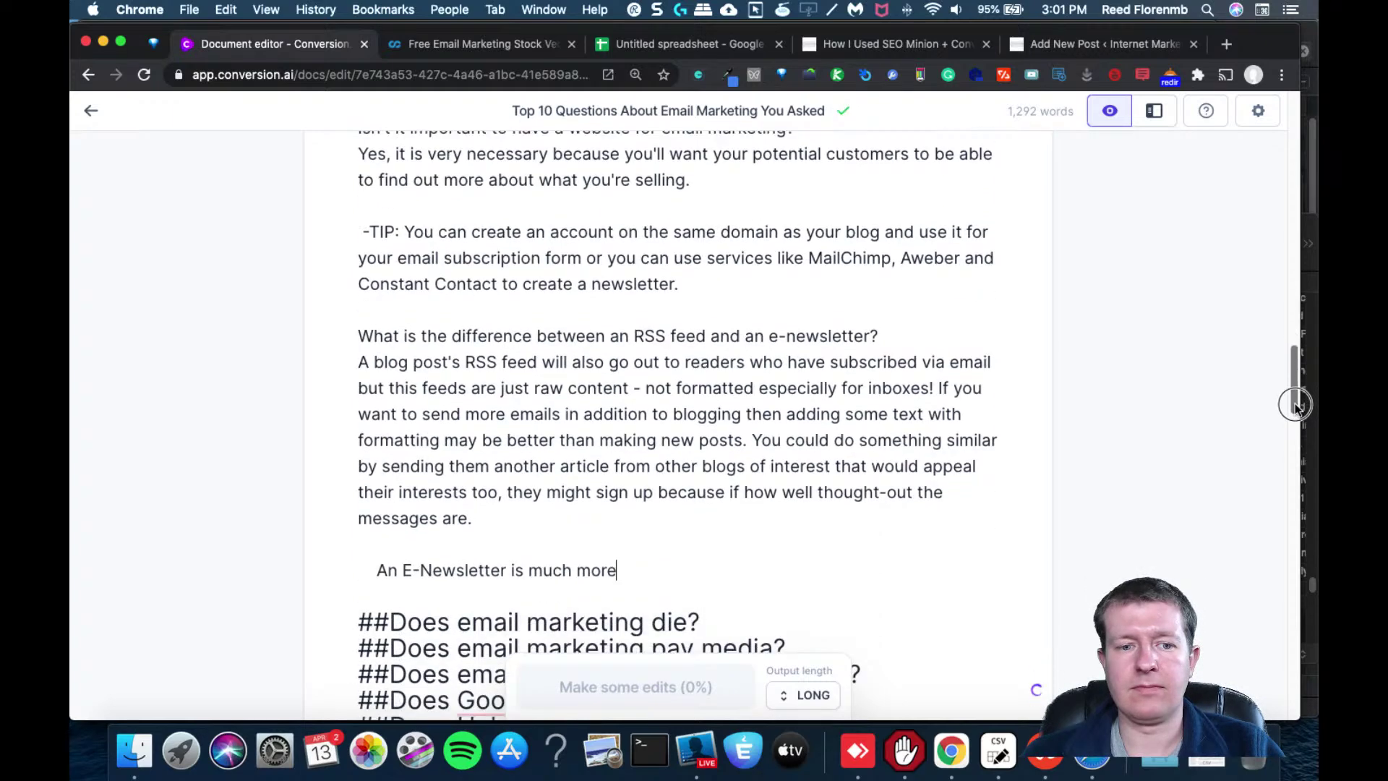
{"action": "left_click_drag", "start_coordinate": [620, 481], "coordinate": [289, 258]}
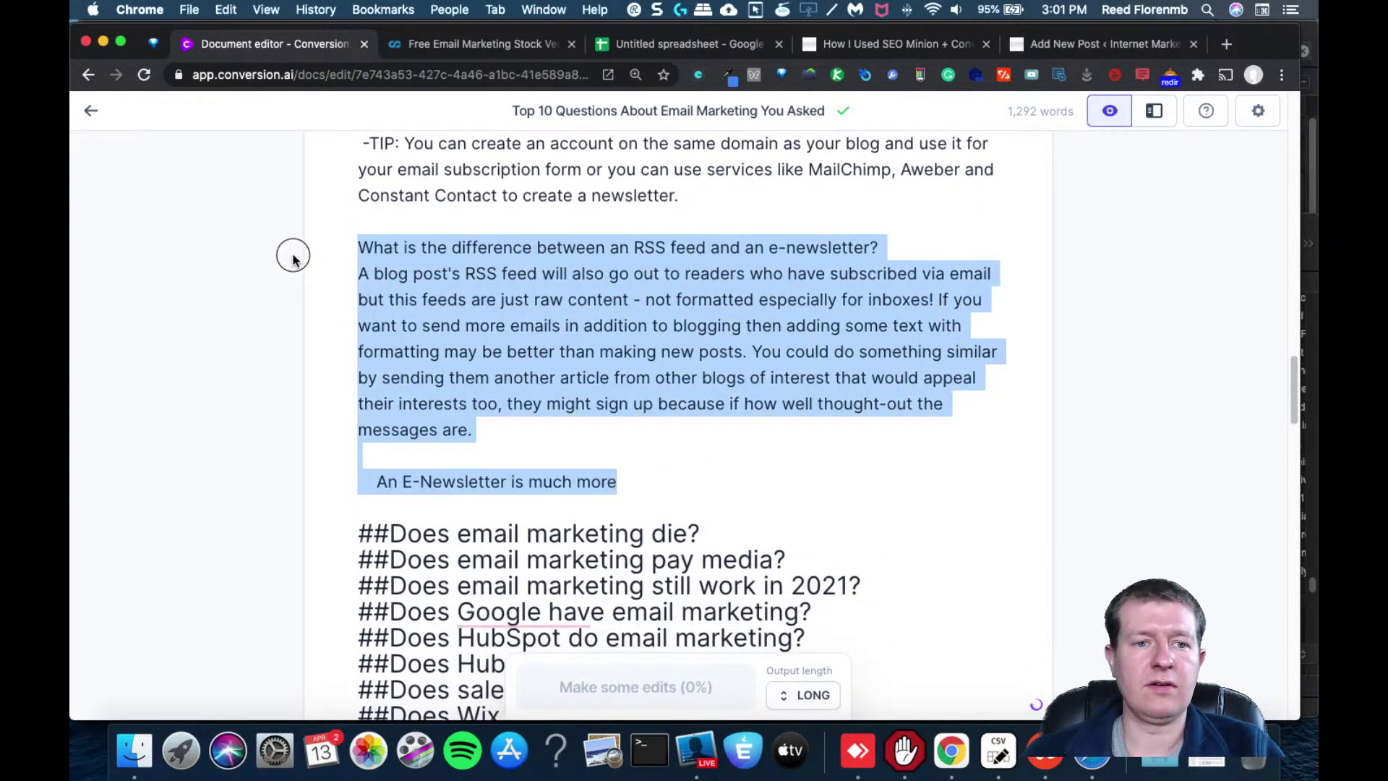
Delete the section on the difference between an RSS feed and an e-newsletter, including its unfinished last line
{"action": "key", "text": "BackSpace"}
{"action": "key", "text": "BackSpace"}
{"action": "key", "text": "BackSpace"}
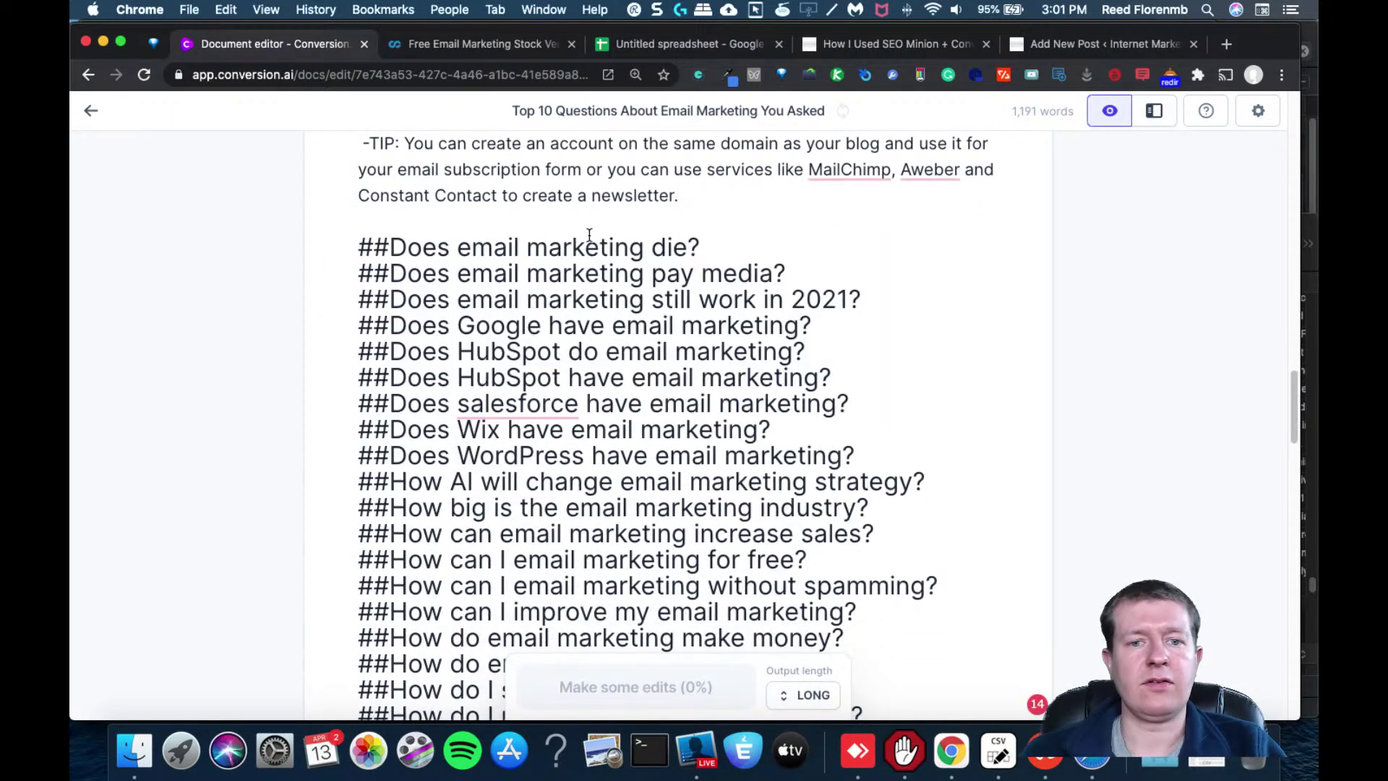
Paste temporary copies of the "##Does email marketing die?" heading and undo them to make Compose available
{"action": "left_click_drag", "start_coordinate": [705, 247], "coordinate": [315, 249]}
{"action": "key", "text": "super+c"}
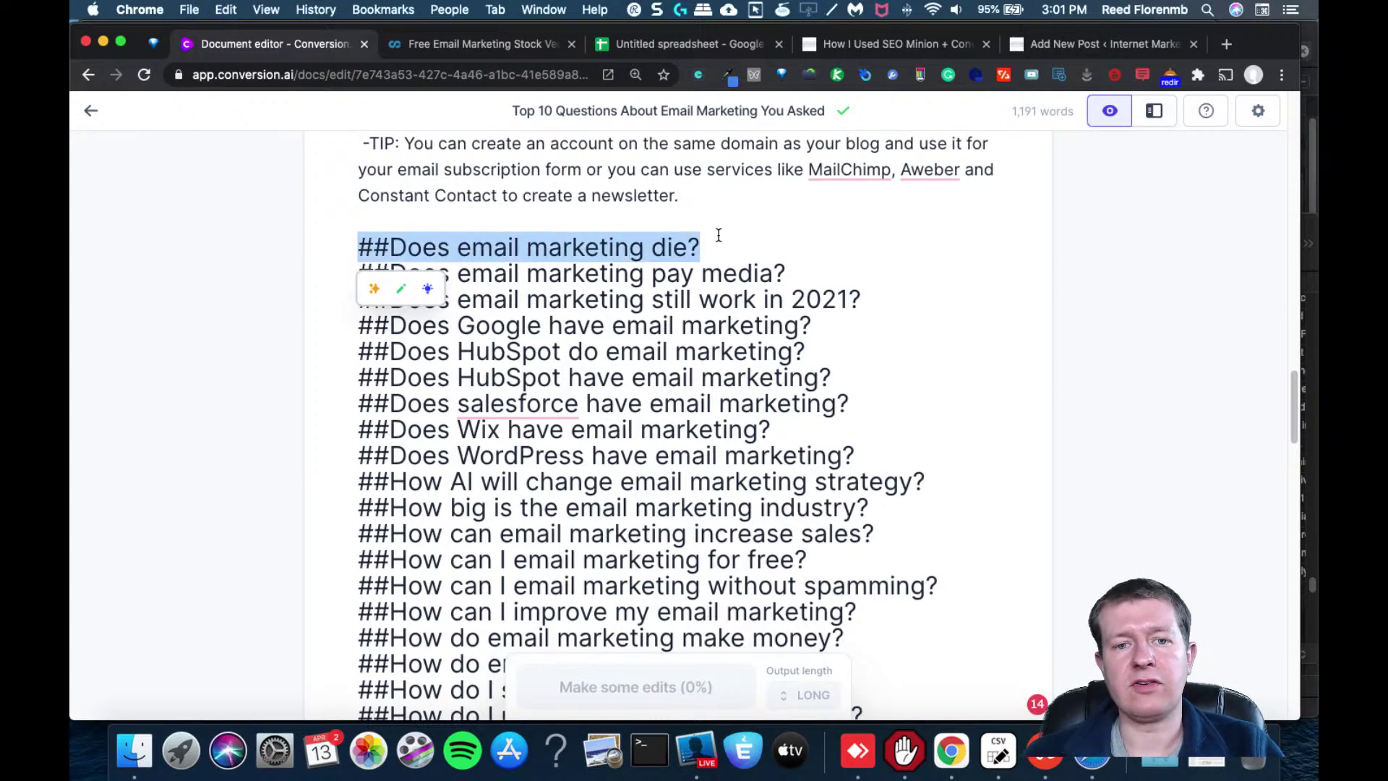
{"action": "left_click", "coordinate": [717, 239]}
{"action": "key", "text": "super+v"}
{"action": "key", "text": "super+v"}
{"action": "key", "text": "super+v"}
{"action": "key", "text": "super+v"}
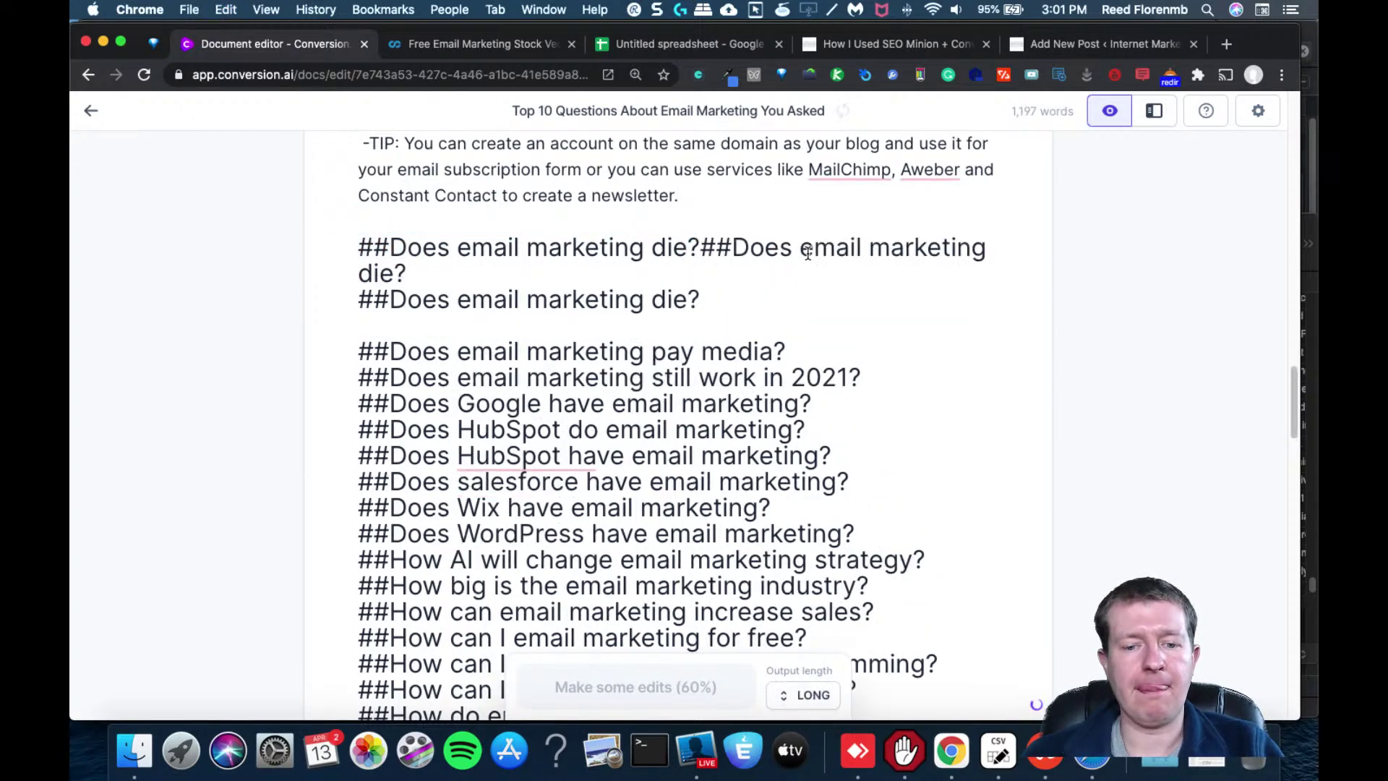
{"action": "key", "text": "super+z"}
{"action": "key", "text": "super+z"}
{"action": "key", "text": "super+z"}
{"action": "key", "text": "super+z"}
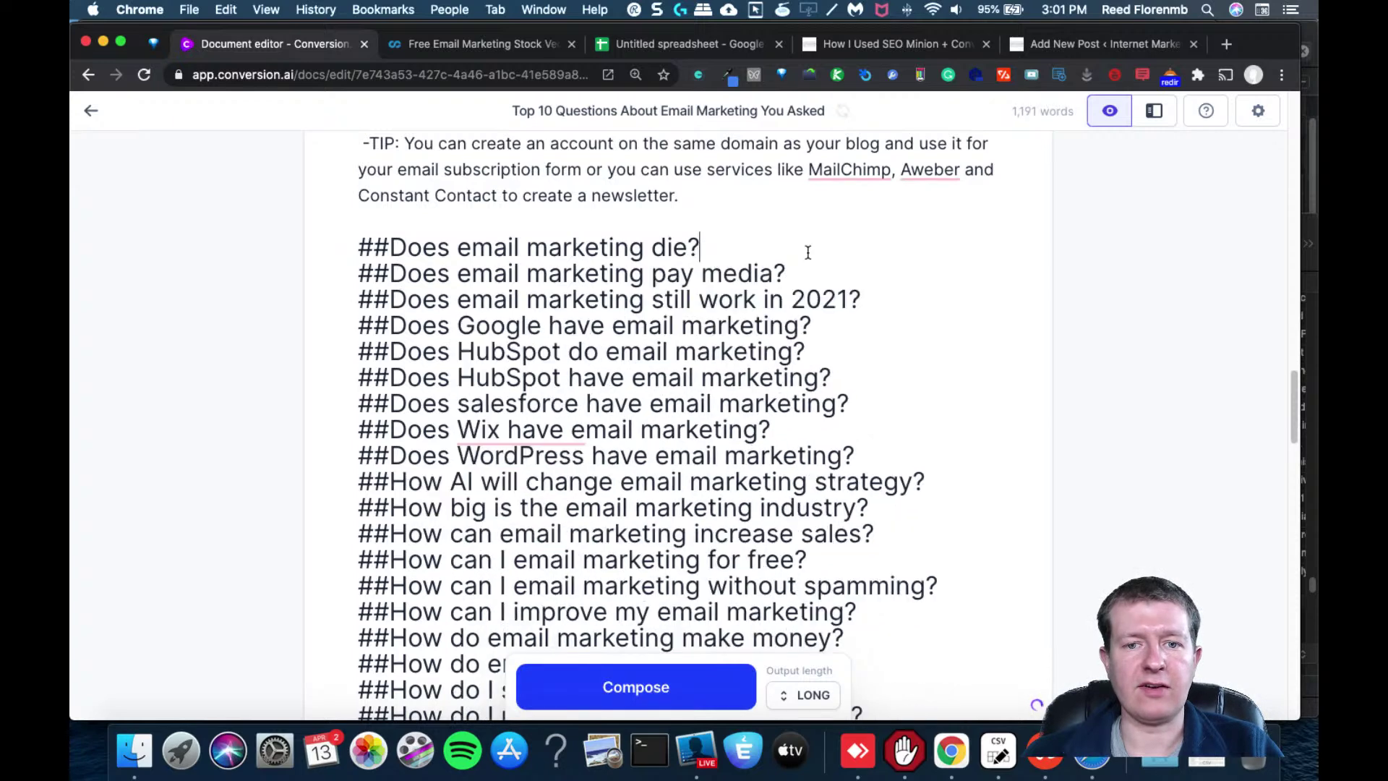
Add blank lines below the "##Does email marketing die?" heading and compose a long answer there
{"action": "key", "text": "Return"}
{"action": "key", "text": "Return"}
{"action": "key", "text": "Return"}
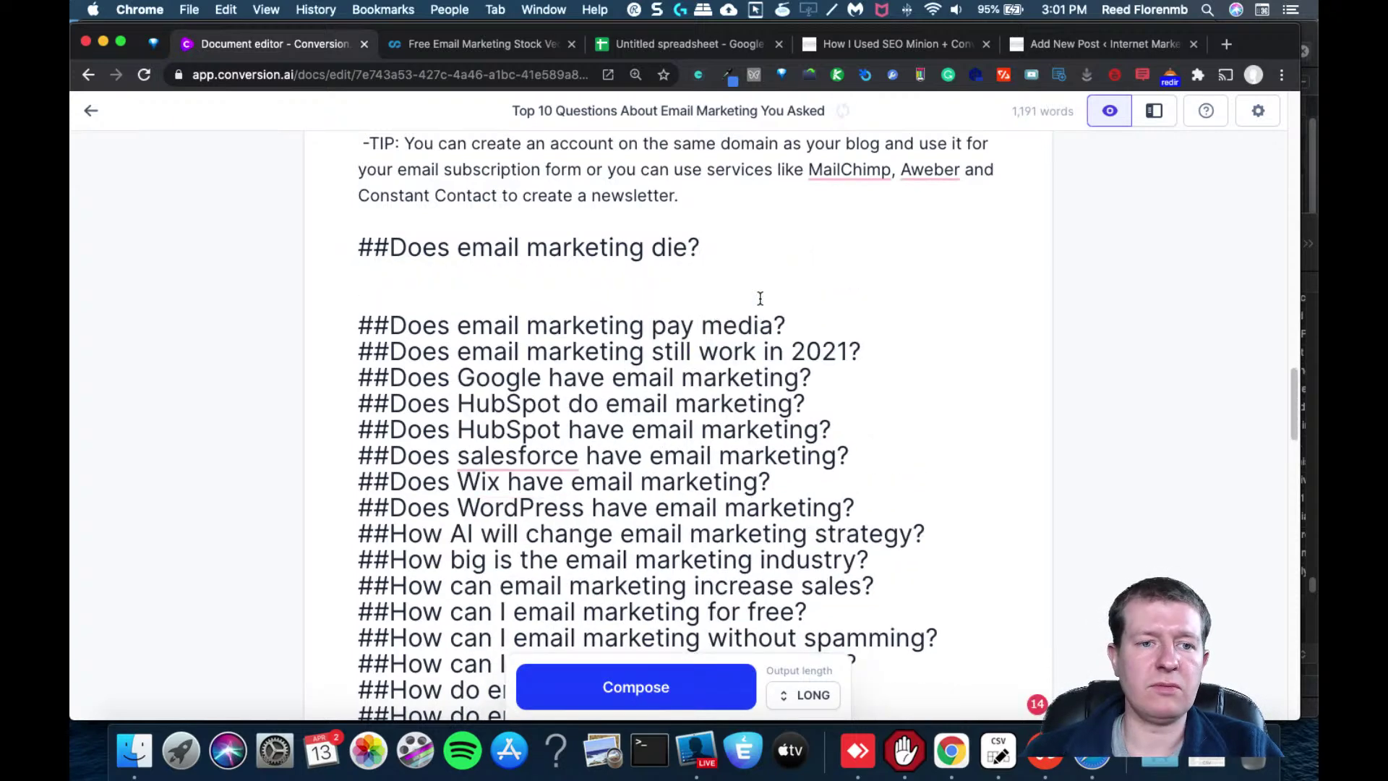
{"action": "key", "text": "Up"}
{"action": "key", "text": "Up"}
{"action": "key", "text": "Down"}
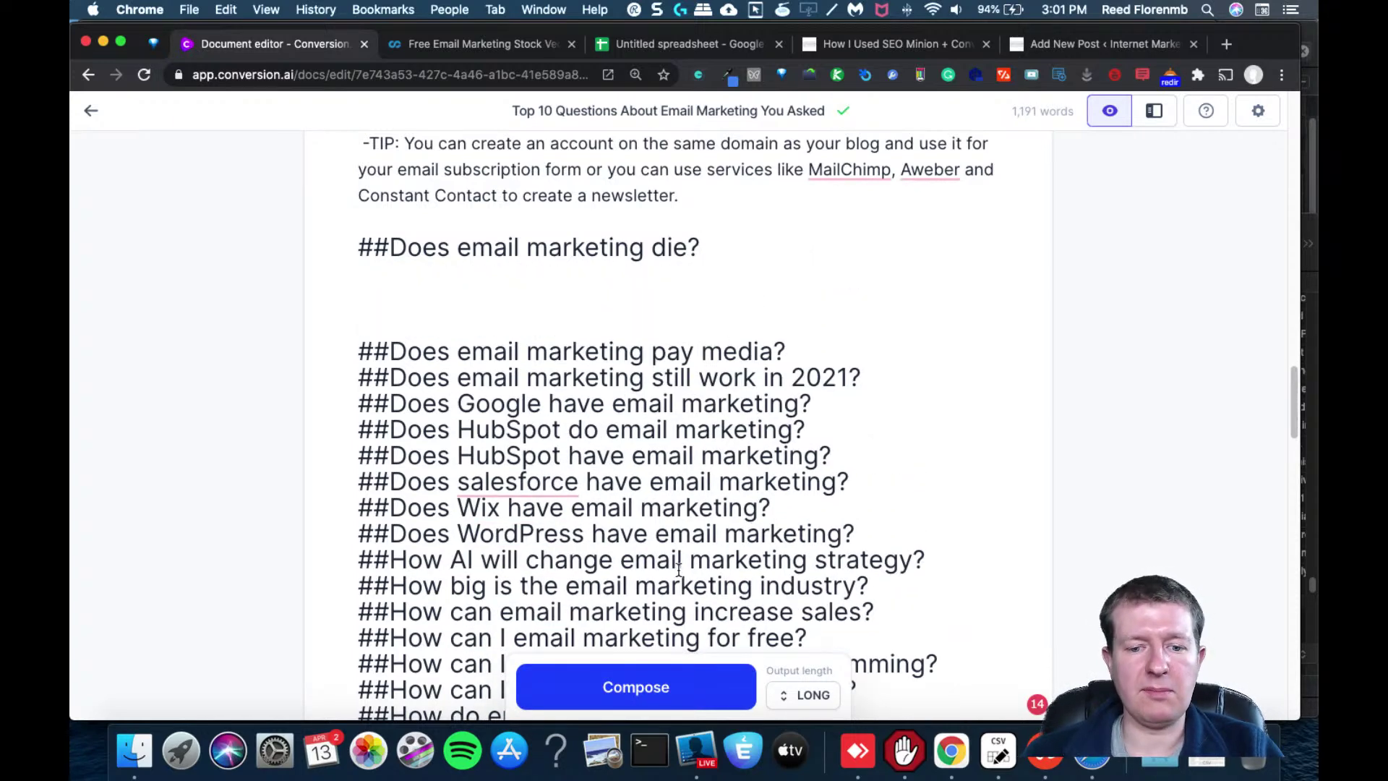
{"action": "left_click", "coordinate": [645, 677]}
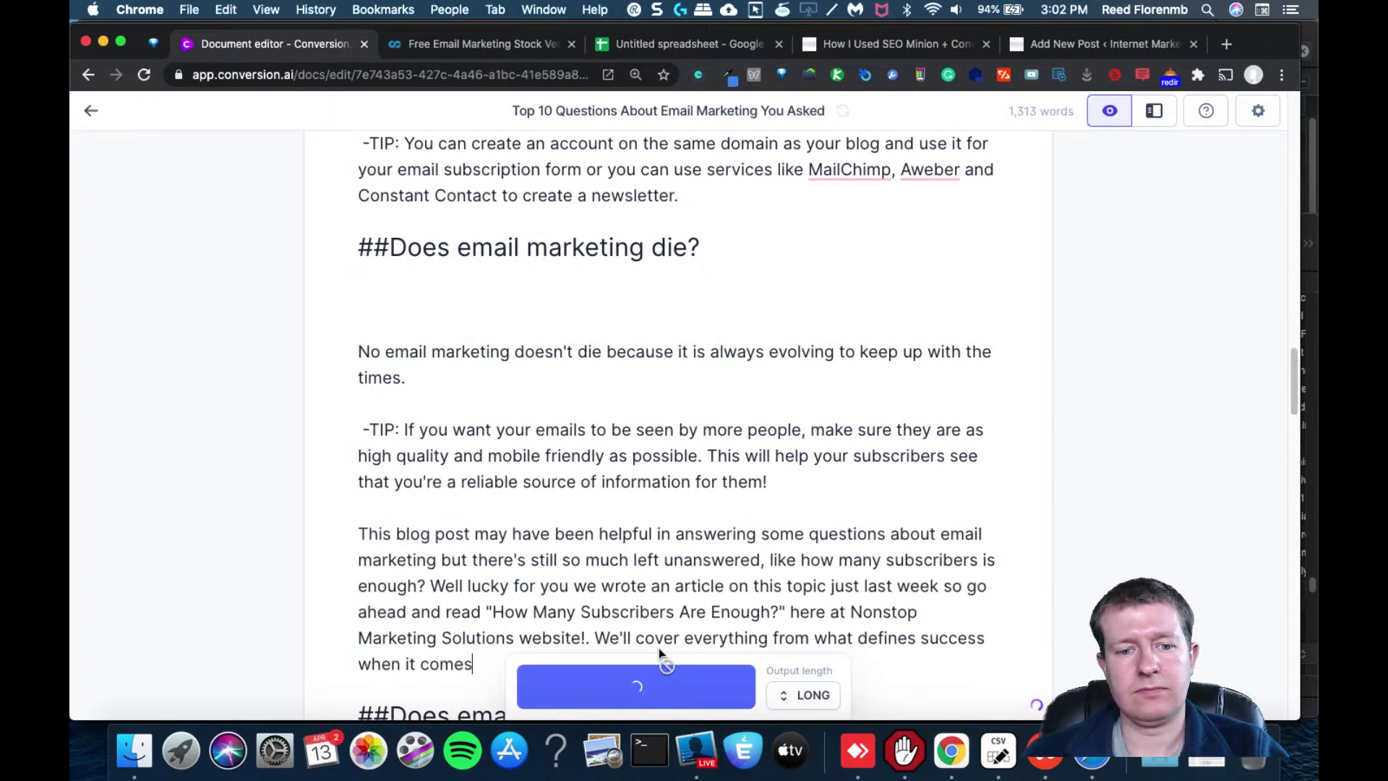
Remove the generated "This blog post may have been helpful" paragraph, its leftover fragment and the extra blank lines above the answer
{"action": "left_click_drag", "start_coordinate": [519, 659], "coordinate": [332, 533]}
{"action": "key", "text": "BackSpace"}
{"action": "key", "text": "BackSpace"}
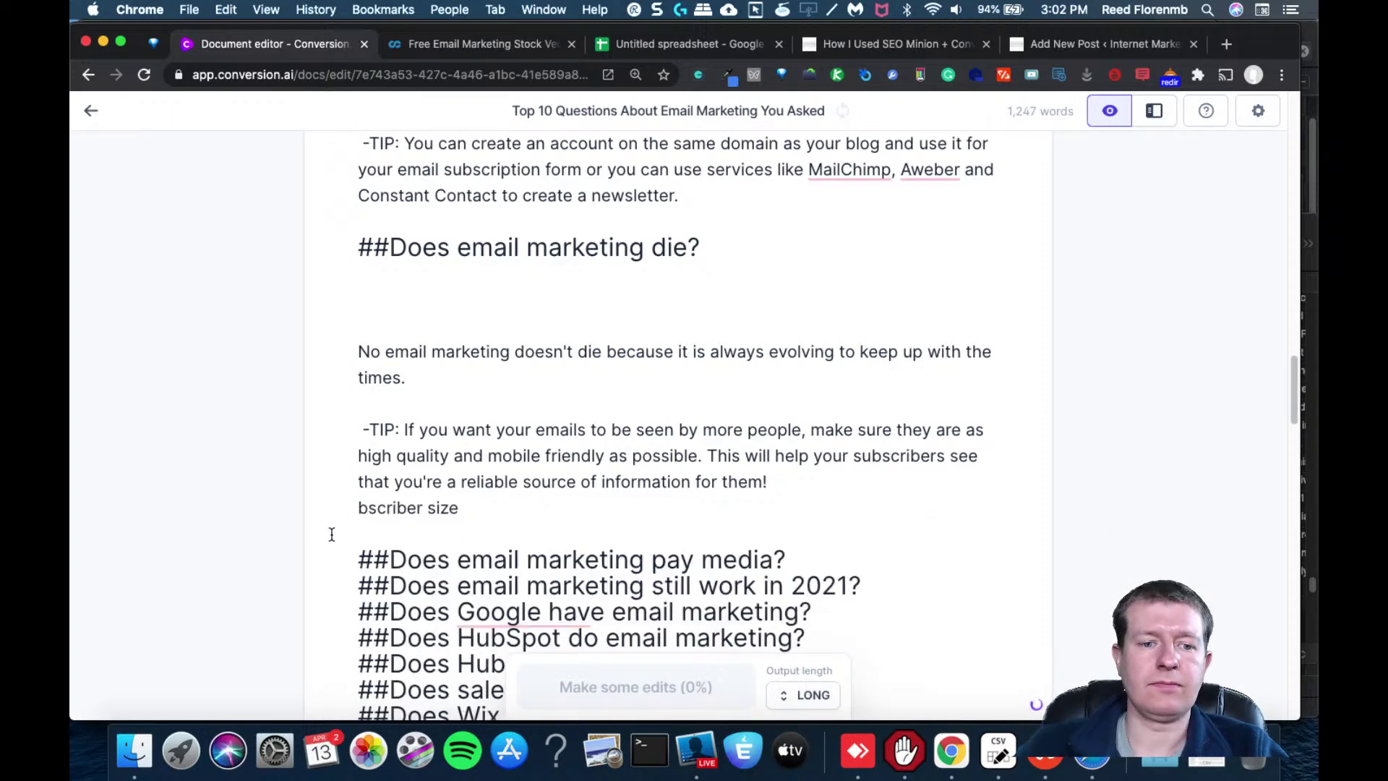
{"action": "left_click_drag", "start_coordinate": [482, 510], "coordinate": [322, 509]}
{"action": "key", "text": "BackSpace"}
{"action": "left_click", "coordinate": [458, 315]}
{"action": "key", "text": "BackSpace"}
{"action": "key", "text": "BackSpace"}
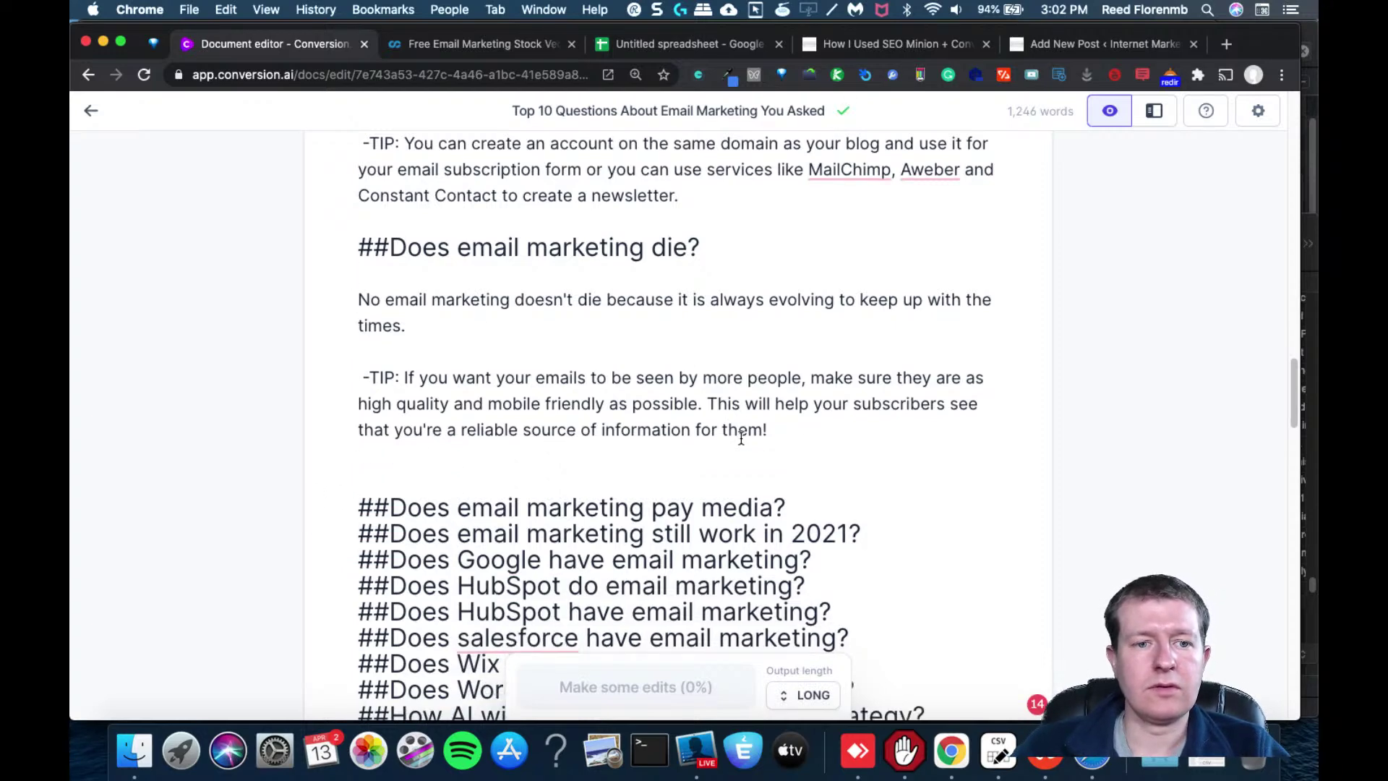
Paste and undo a copy of the mobile-friendly email tip to make Compose available, and generate further text below the tip
{"action": "left_click_drag", "start_coordinate": [783, 429], "coordinate": [362, 378]}
{"action": "key", "text": "super+c"}
{"action": "left_click", "coordinate": [861, 436]}
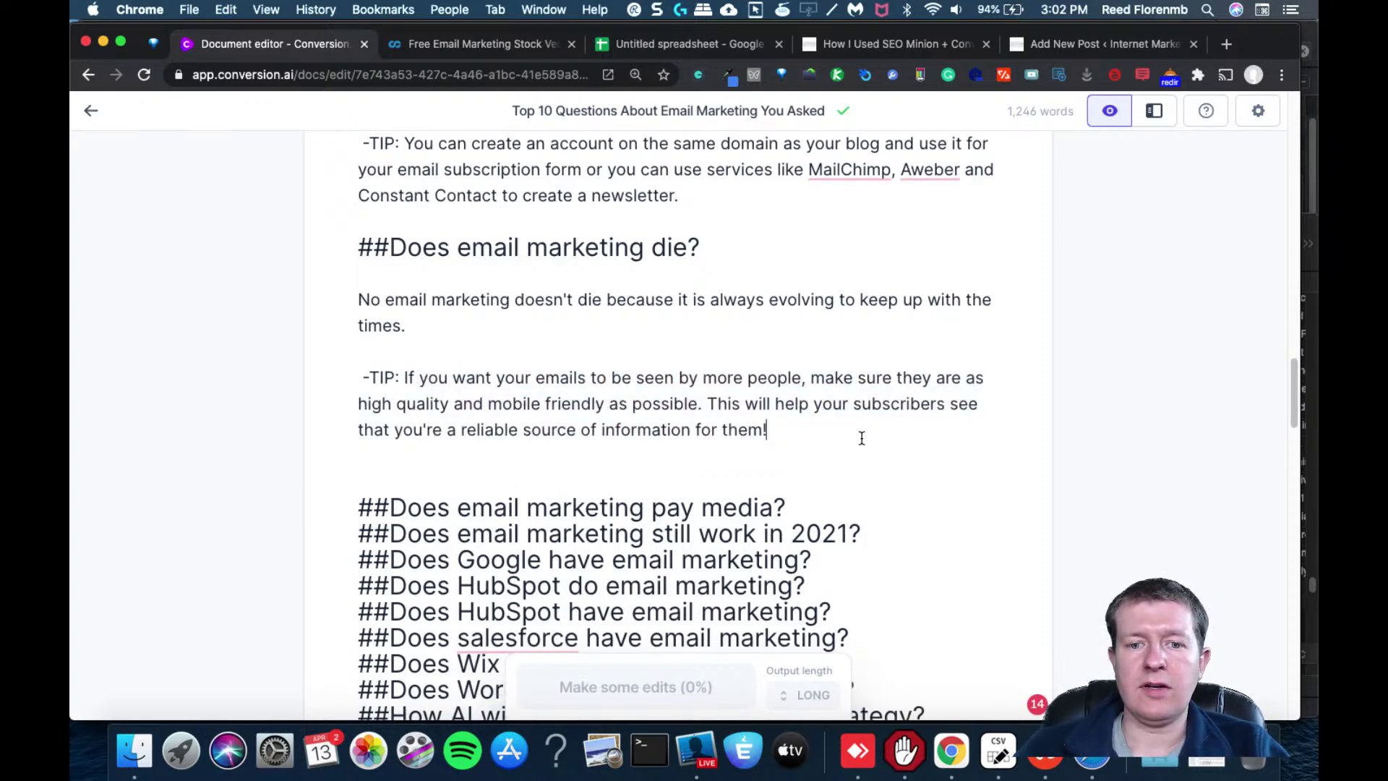
{"action": "key", "text": "super+v"}
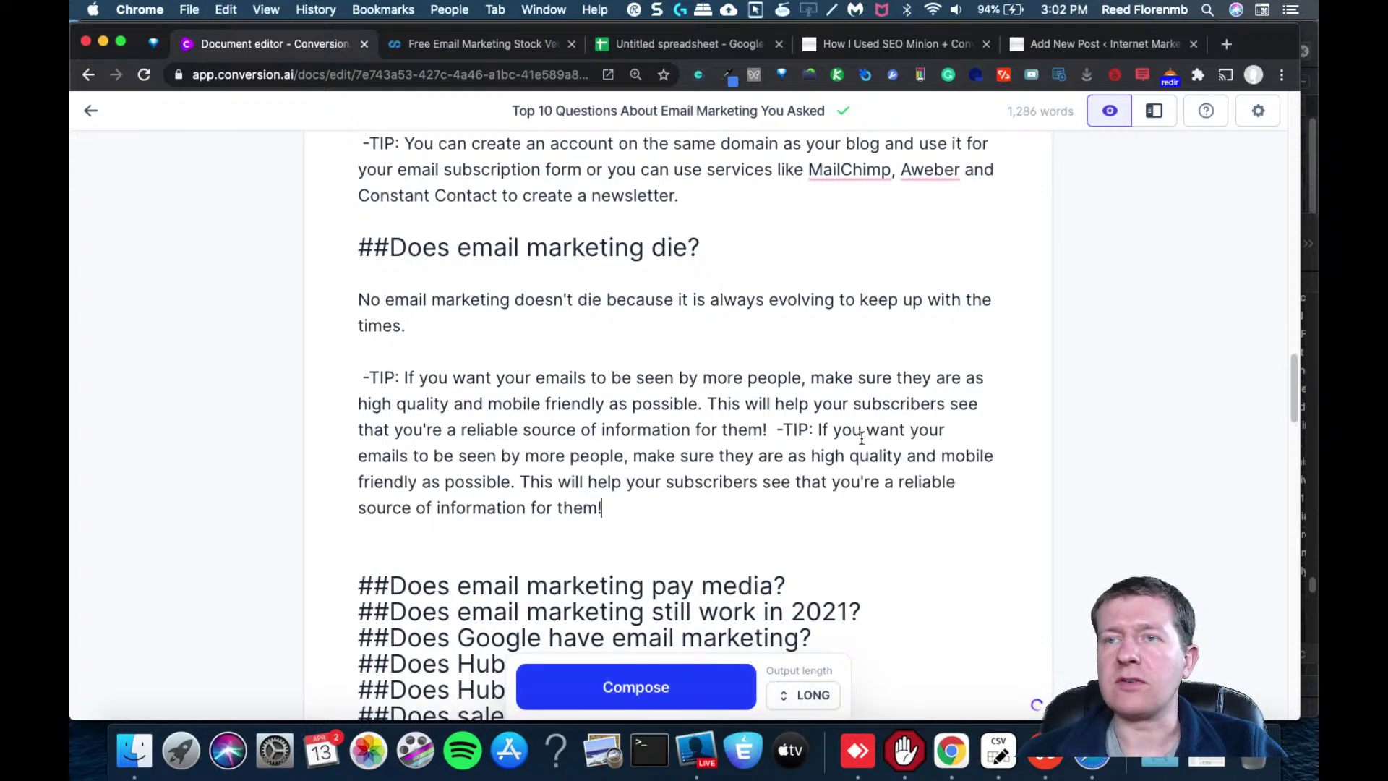
{"action": "key", "text": "super+z"}
{"action": "left_click", "coordinate": [705, 685]}
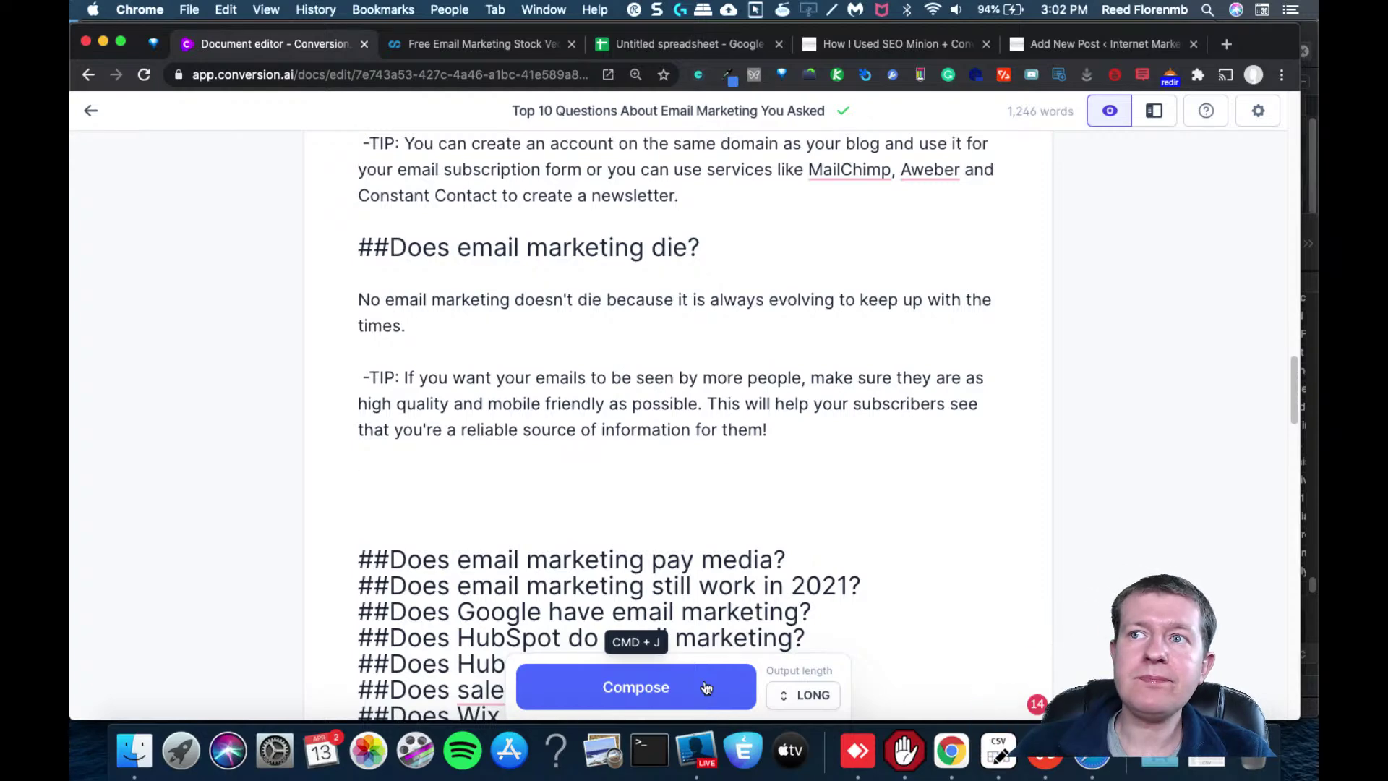
{"action": "left_click_drag", "start_coordinate": [769, 432], "coordinate": [311, 363]}
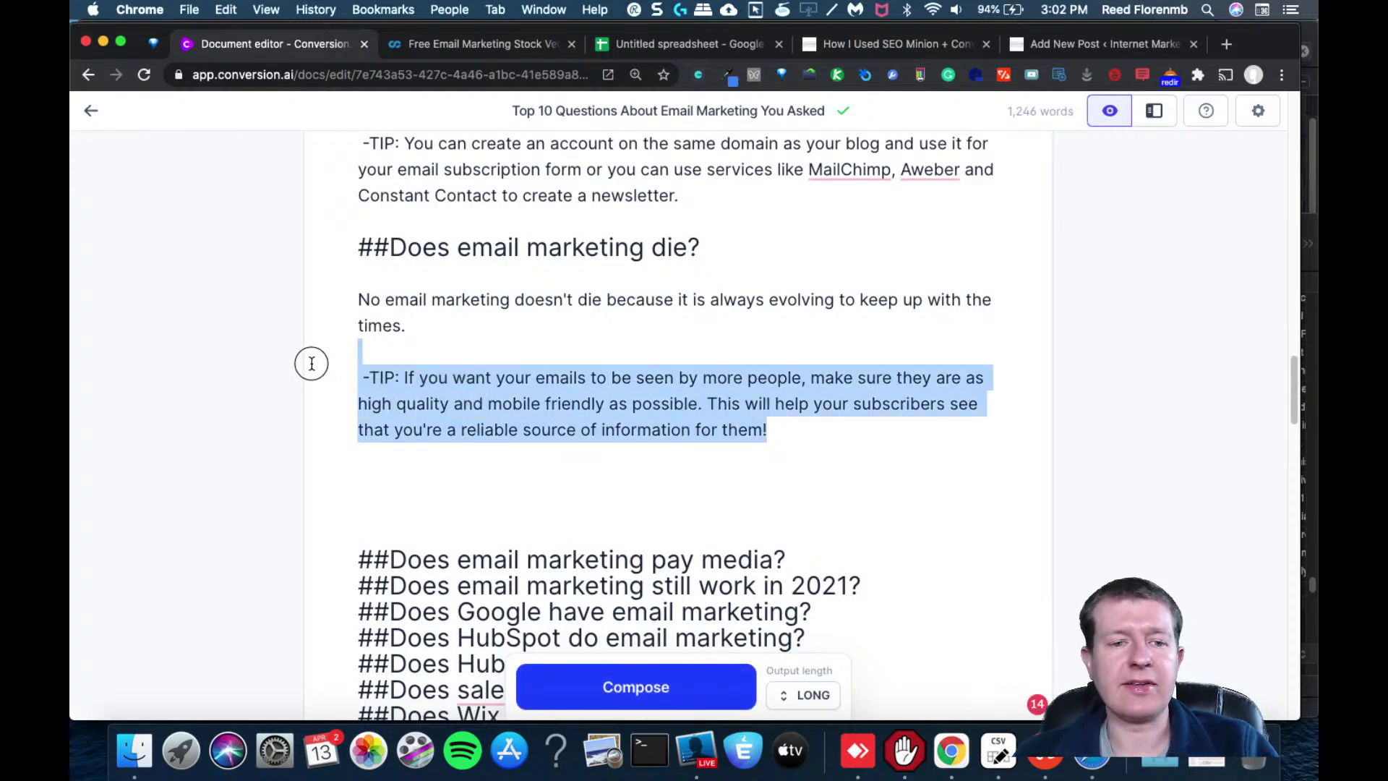
{"action": "left_click", "coordinate": [813, 434]}
{"action": "key", "text": "super+v"}
{"action": "key", "text": "super+z"}
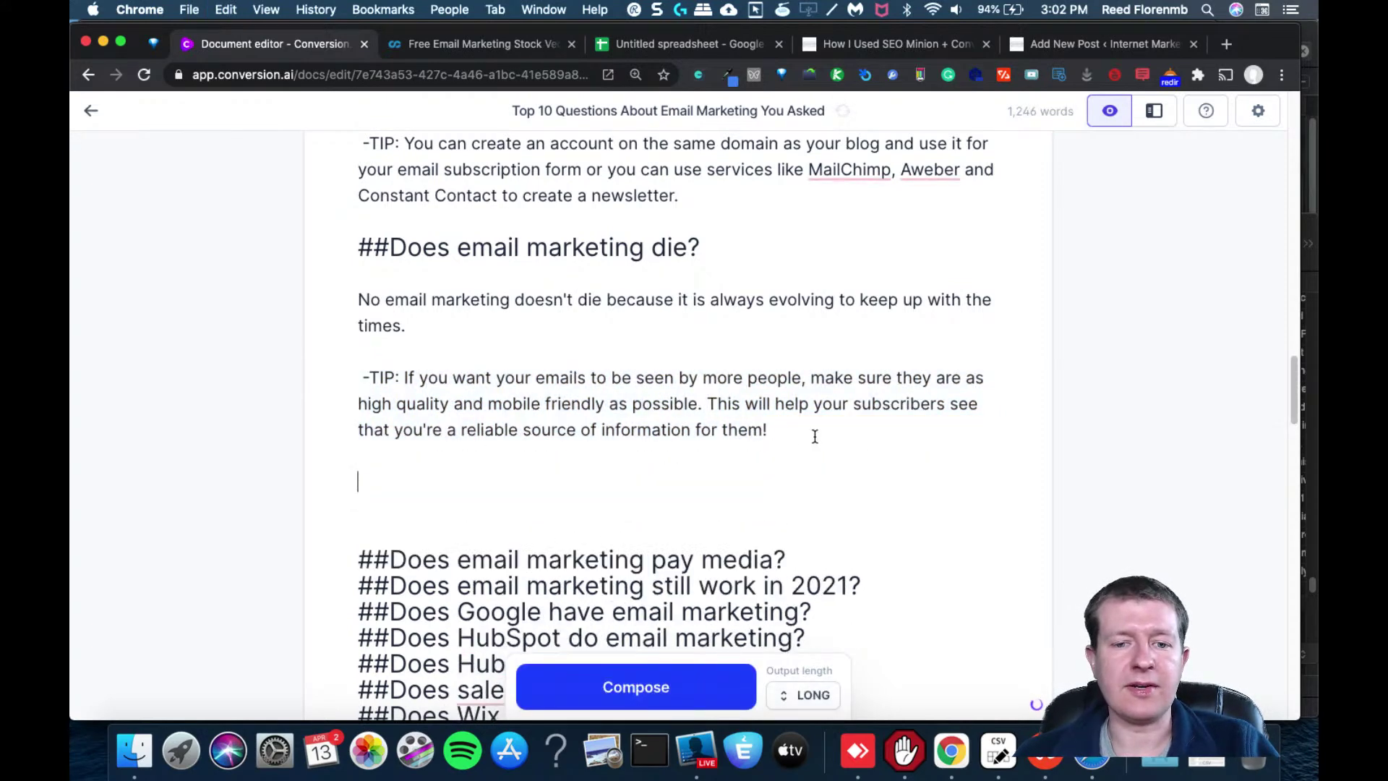
{"action": "left_click", "coordinate": [666, 672]}
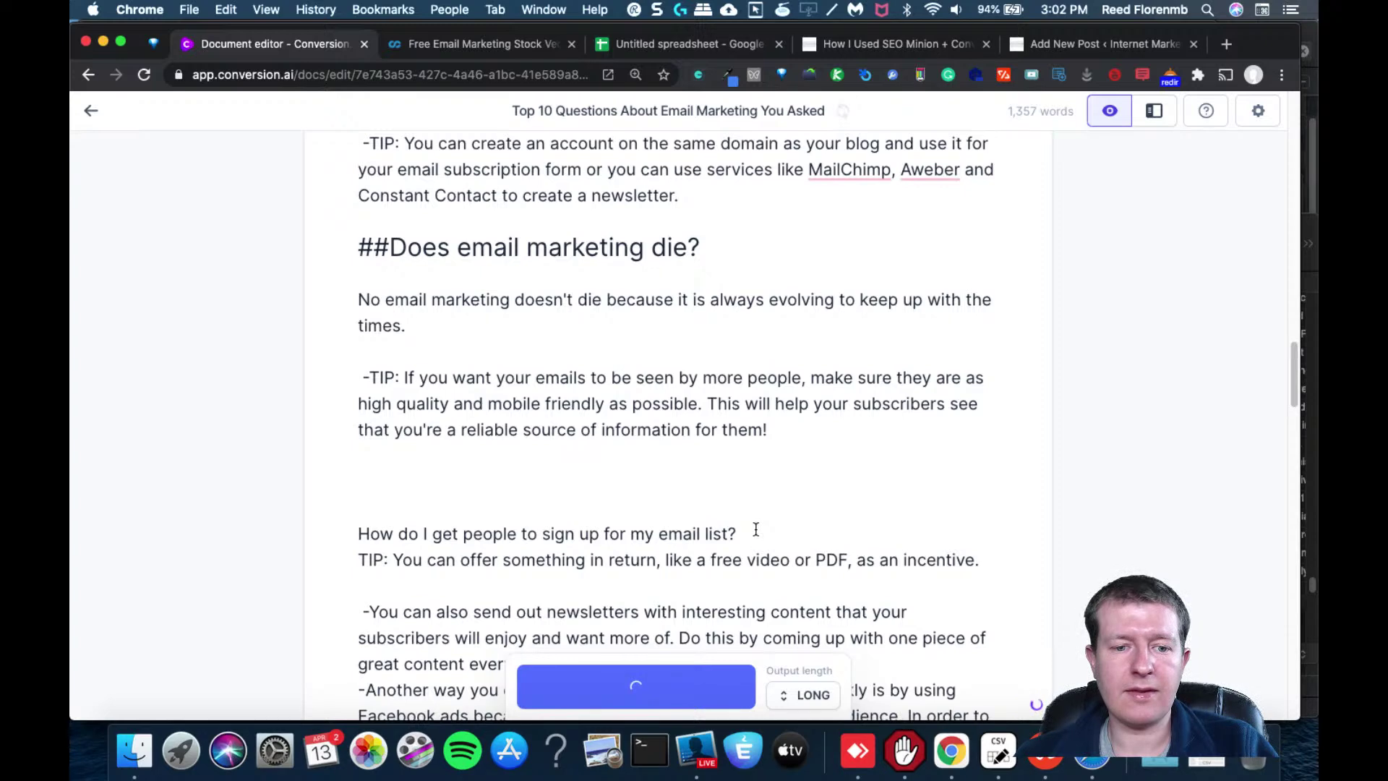
Delete the question "How do I get people to sign up for my email list?" and the blank lines above it
{"action": "left_click_drag", "start_coordinate": [1294, 360], "coordinate": [1295, 392]}
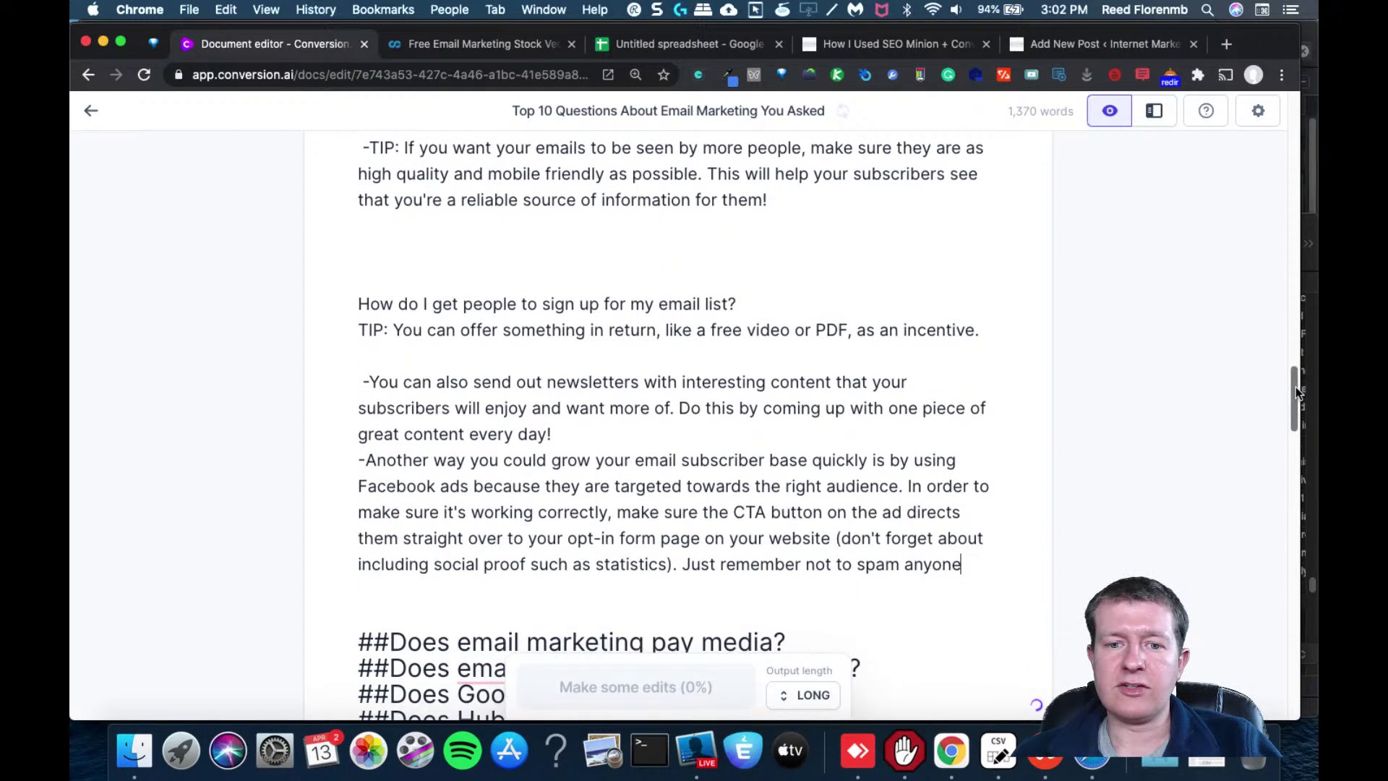
{"action": "left_click_drag", "start_coordinate": [737, 303], "coordinate": [315, 232]}
{"action": "key", "text": "BackSpace"}
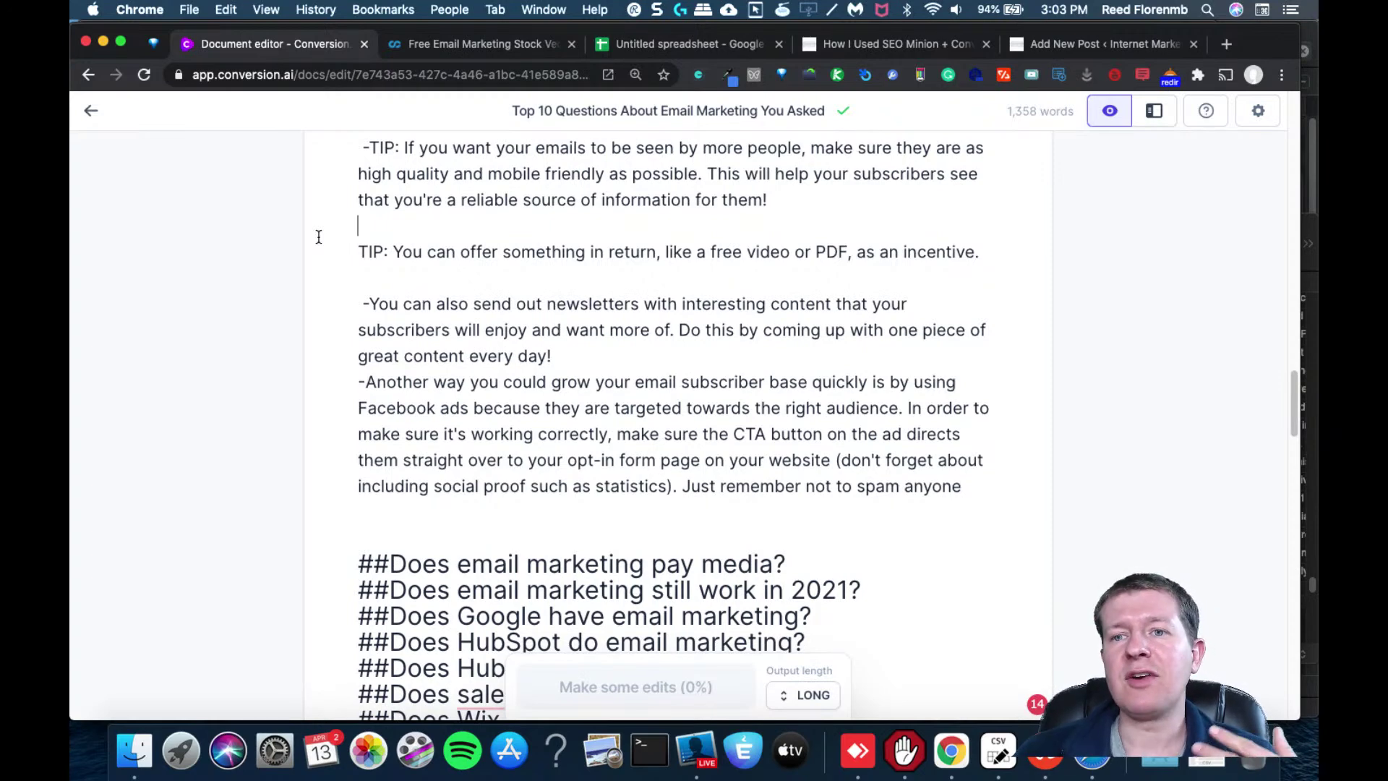
{"action": "left_click", "coordinate": [696, 750]}
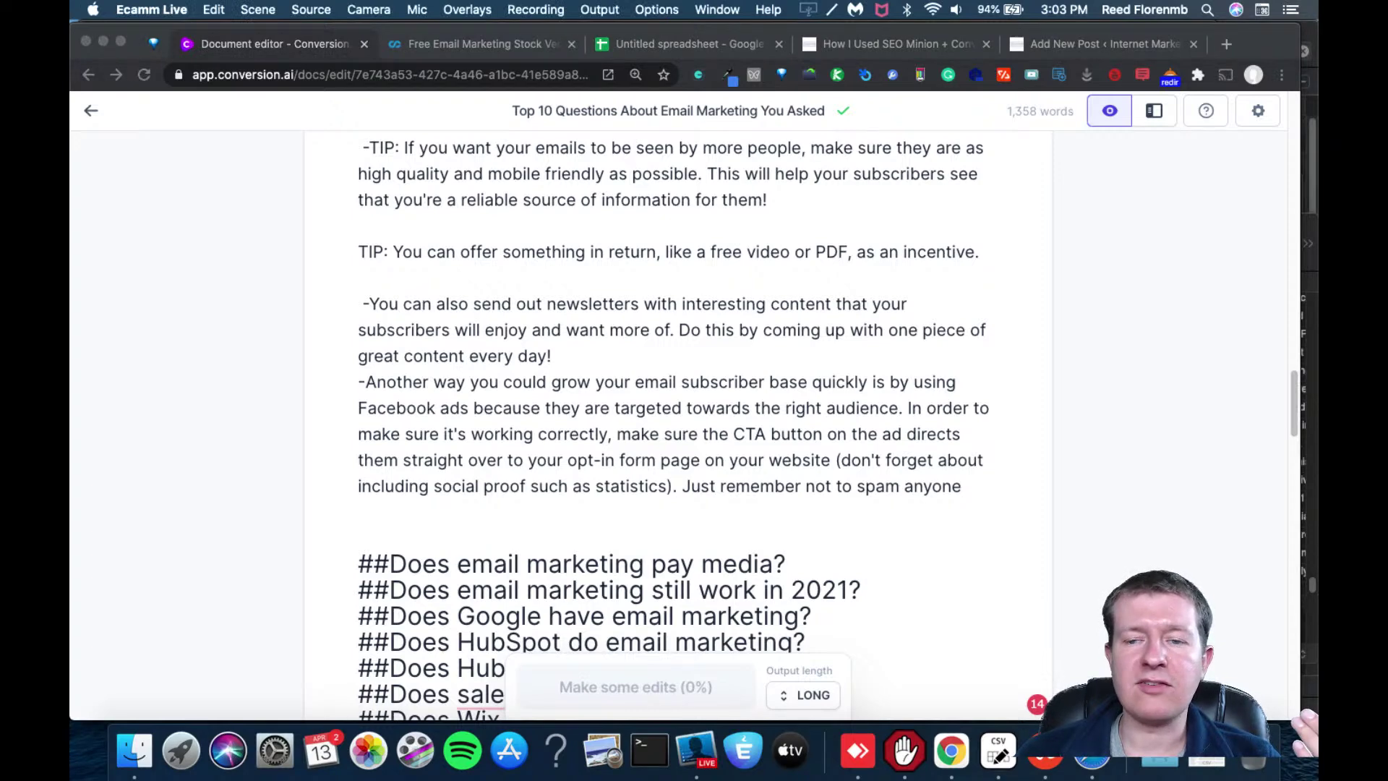
{"action": "left_click", "coordinate": [989, 320]}
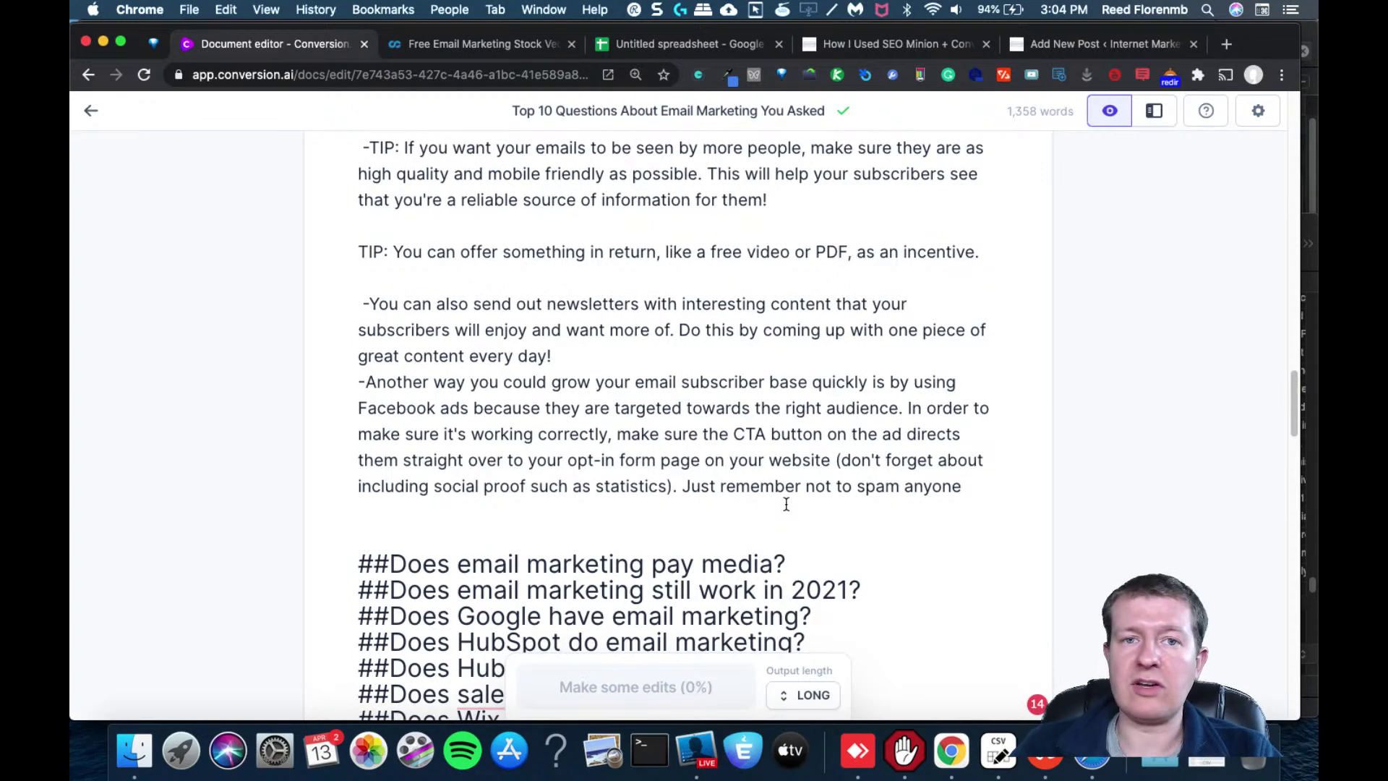
Paste and undo text after "Just remember not to spam anyone" to make Compose available, and generate a continuation from there
{"action": "left_click_drag", "start_coordinate": [967, 486], "coordinate": [347, 402]}
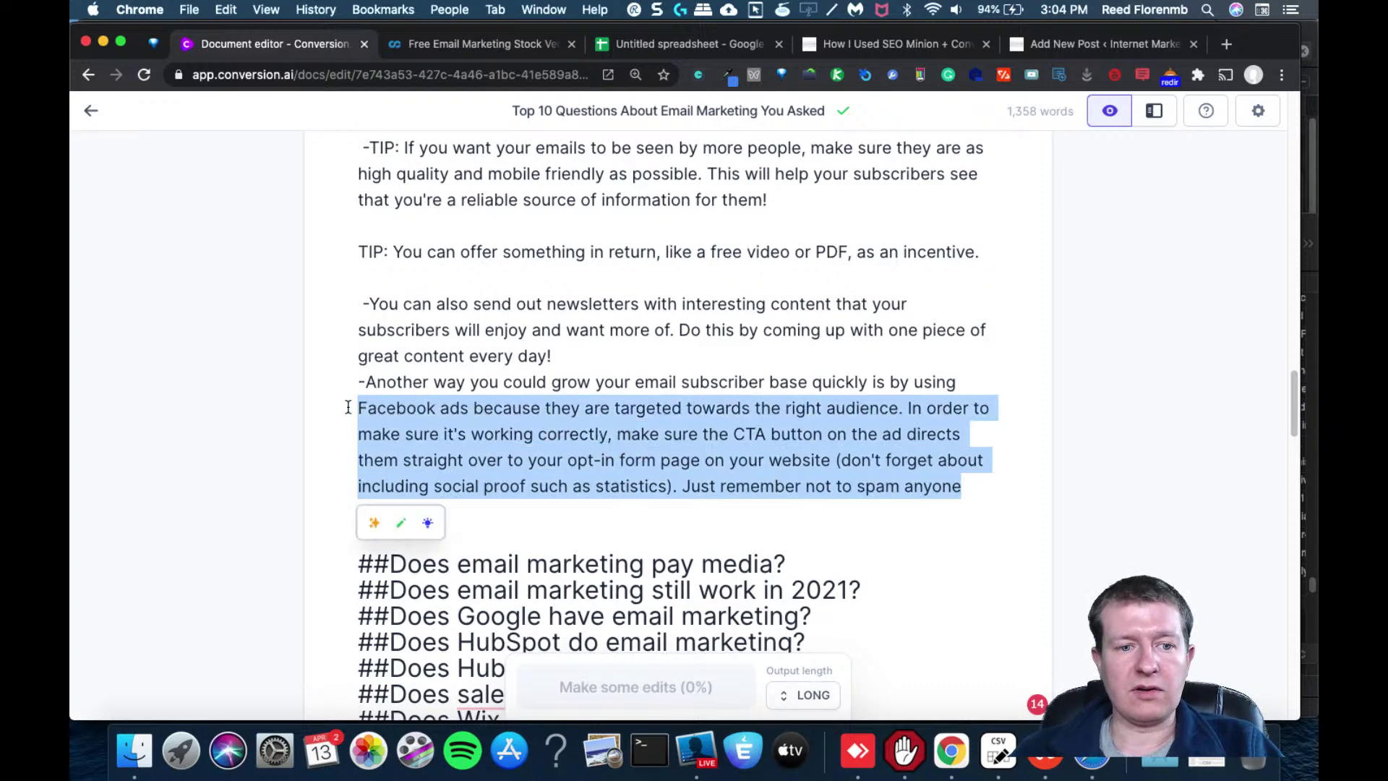
{"action": "left_click", "coordinate": [1009, 504]}
{"action": "key", "text": "super+v"}
{"action": "key", "text": "super+z"}
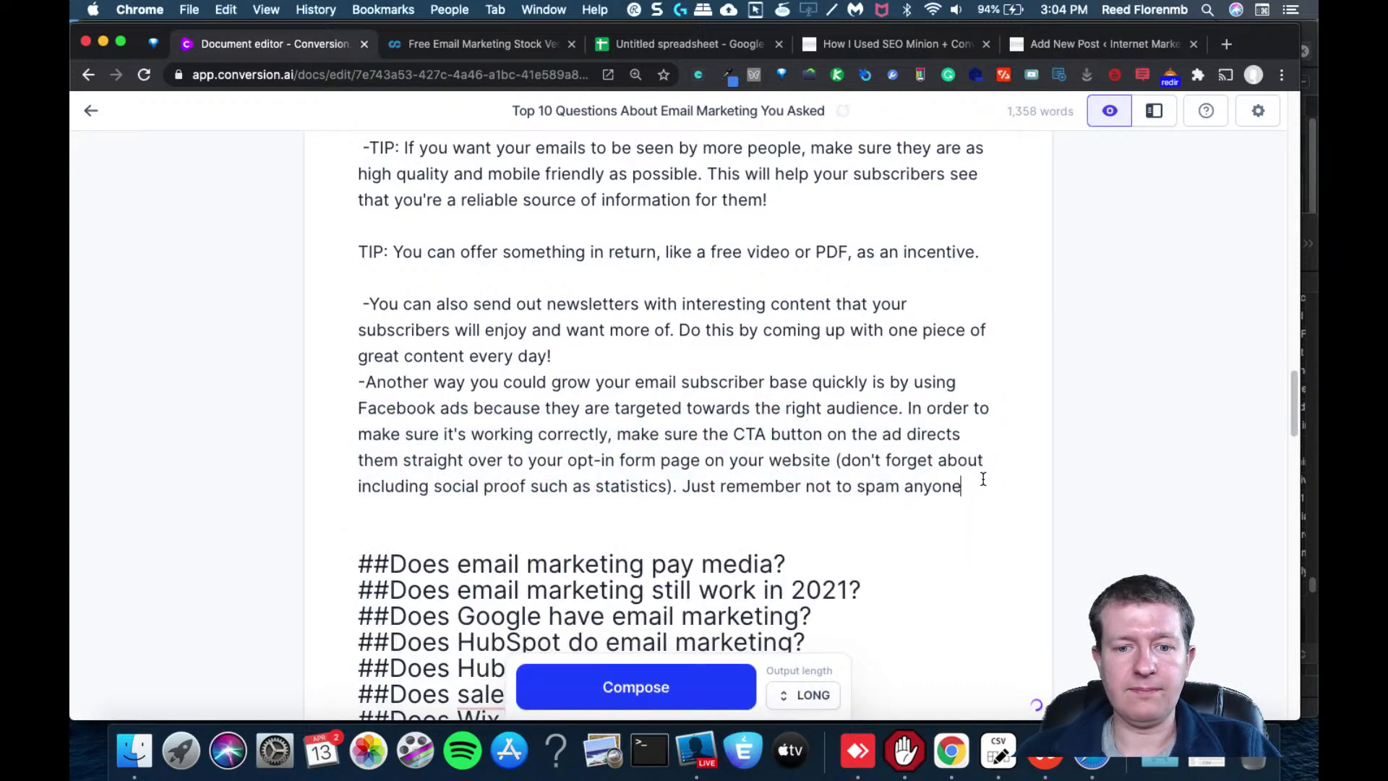
{"action": "left_click", "coordinate": [628, 688]}
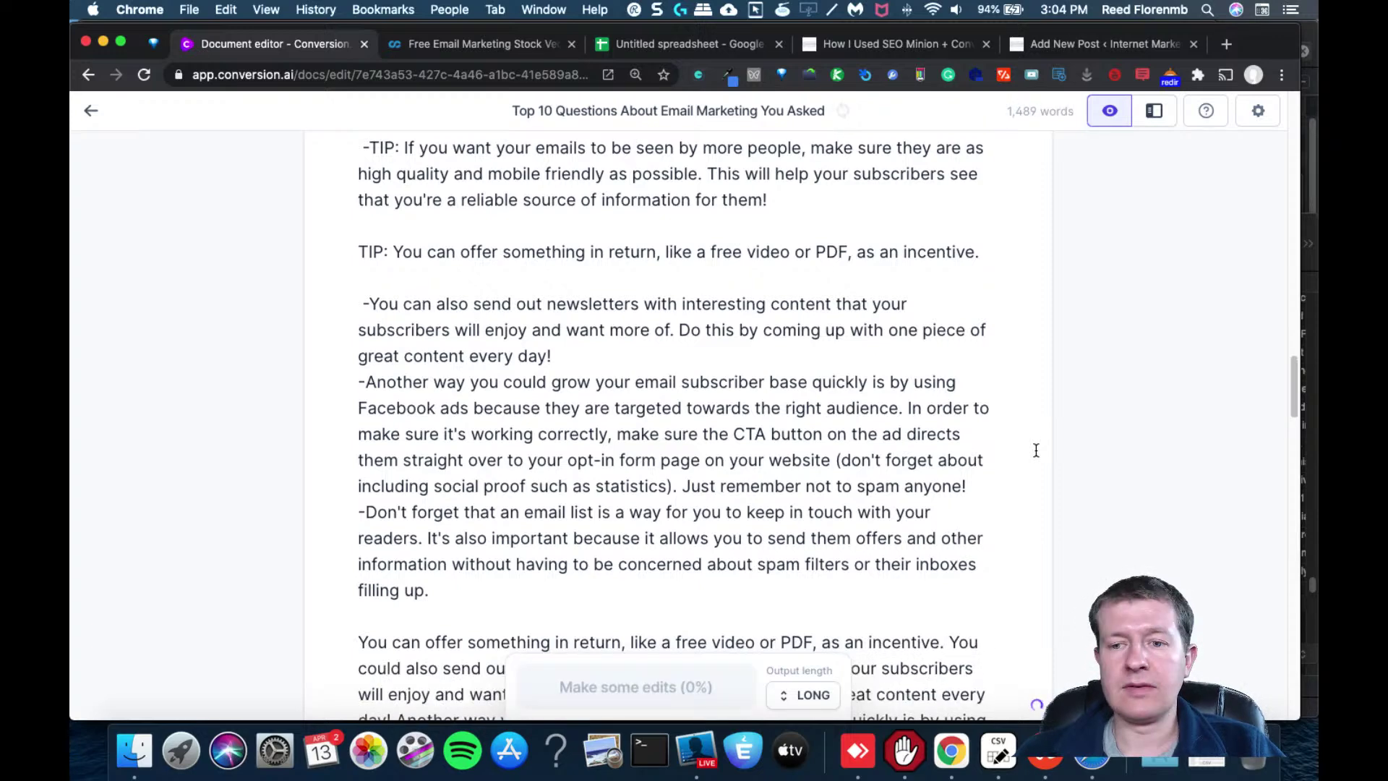
Paste and undo text after the unfinished "them straight over" sentence to make Compose available, and generate its continuation
{"action": "left_click_drag", "start_coordinate": [1293, 381], "coordinate": [1291, 421]}
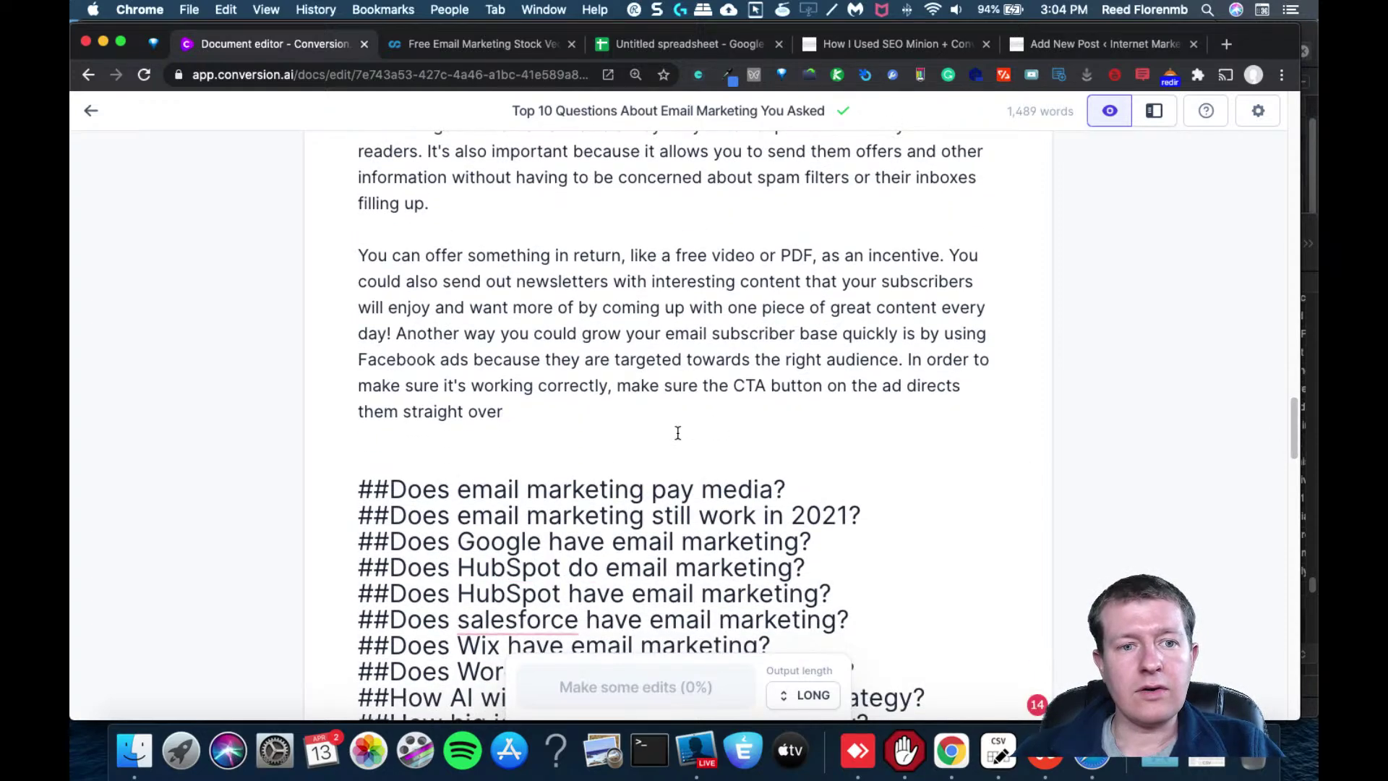
{"action": "left_click_drag", "start_coordinate": [590, 412], "coordinate": [377, 335]}
{"action": "left_click", "coordinate": [584, 404]}
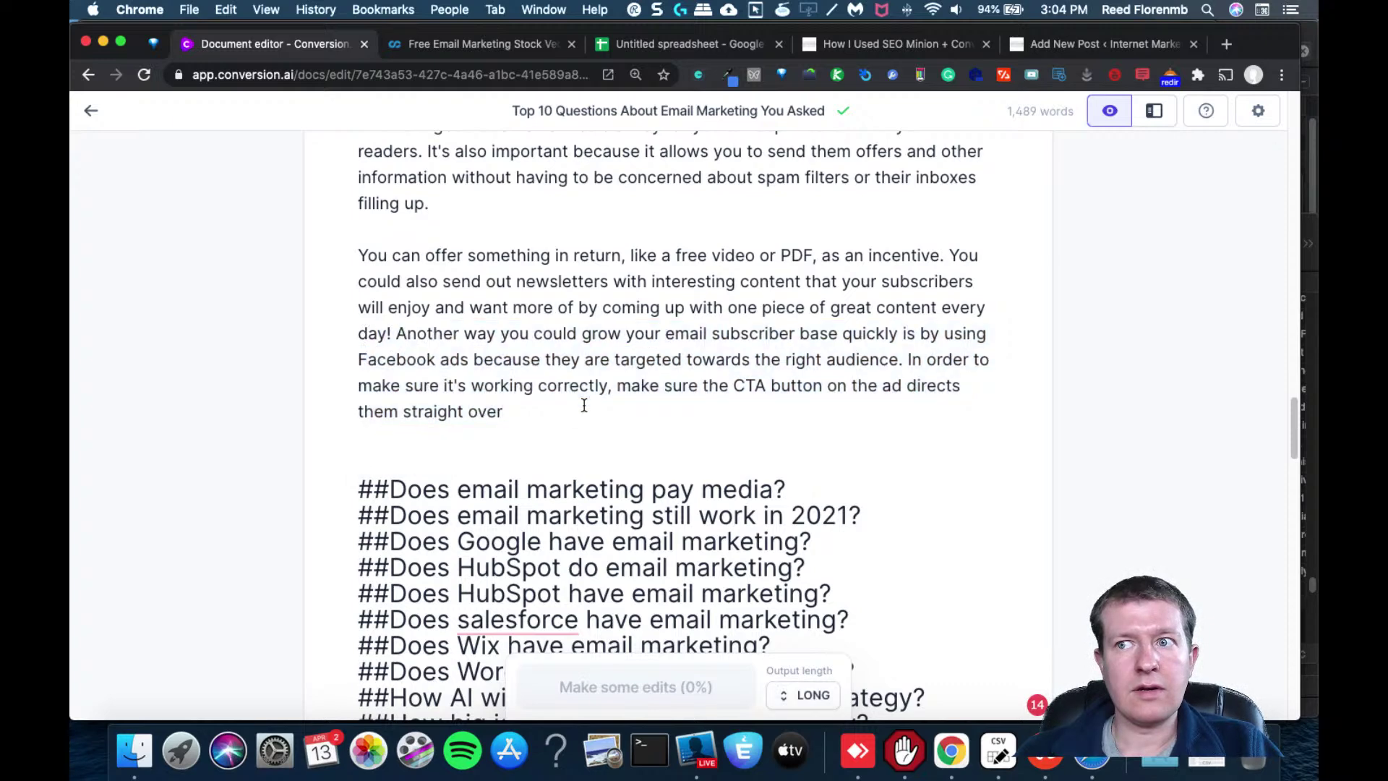
{"action": "key", "text": "super+v"}
{"action": "key", "text": "super+z"}
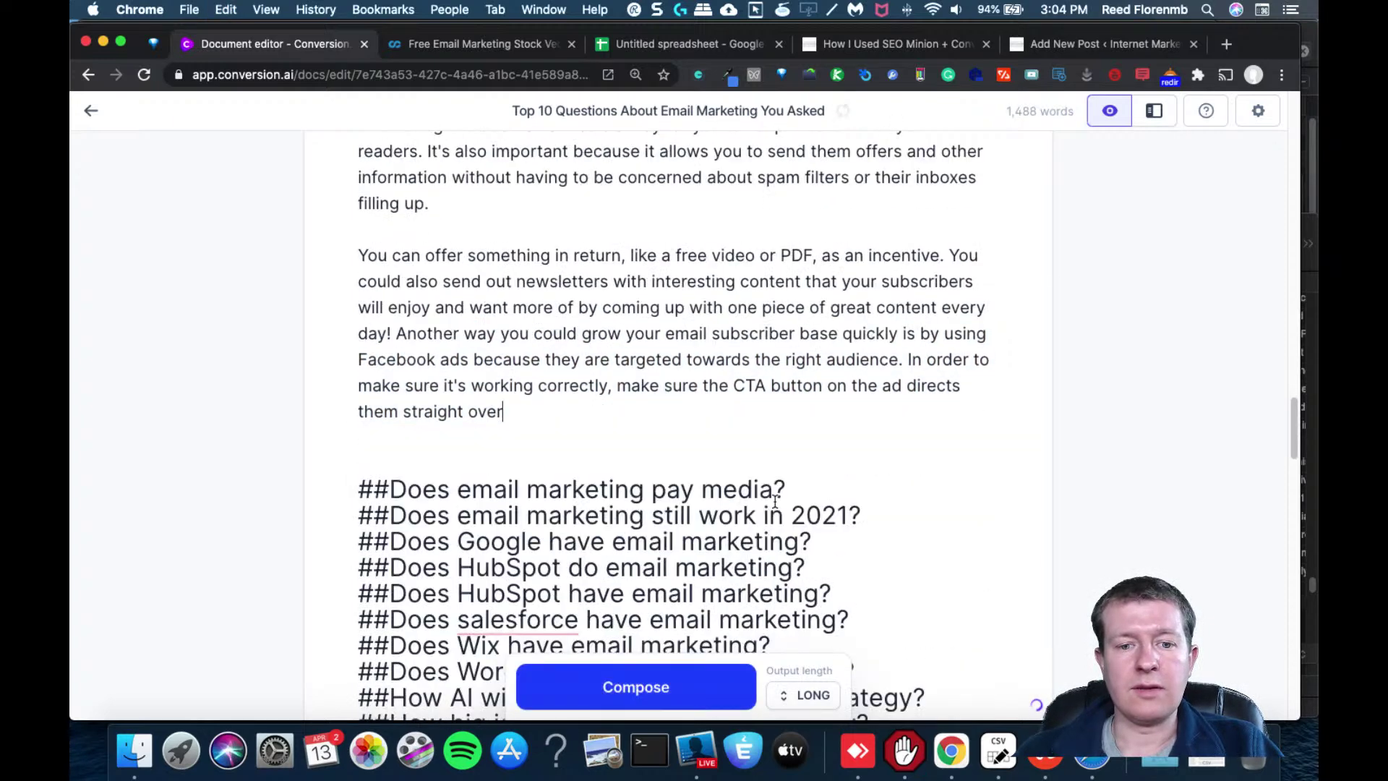
{"action": "left_click", "coordinate": [633, 685]}
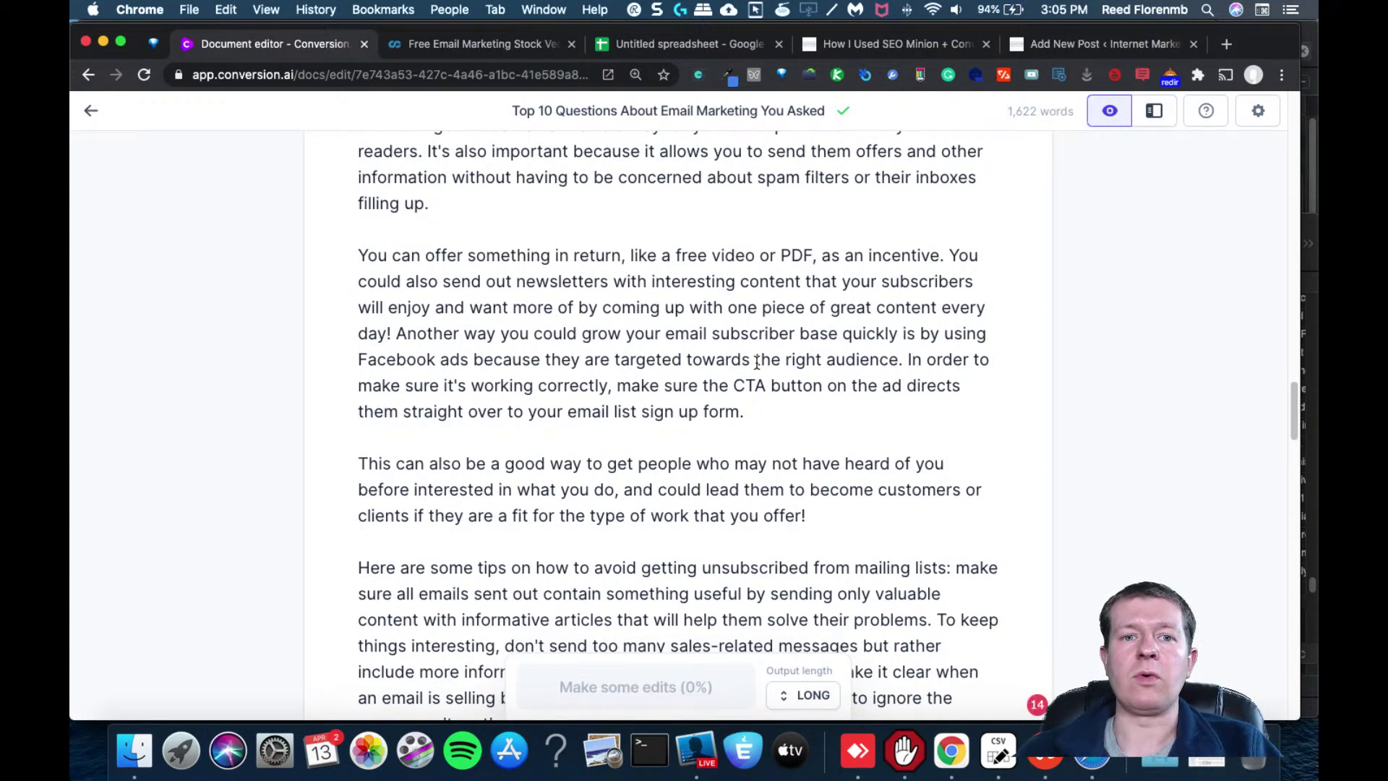
Open imreviewandbonus.com/affiliate-marketing-faq in a new tab, look through the whole affiliate marketing FAQ post, and return to the email marketing document
{"action": "key", "text": "super+t"}
{"action": "type", "text": "imreviewandbonus.com/mail"}
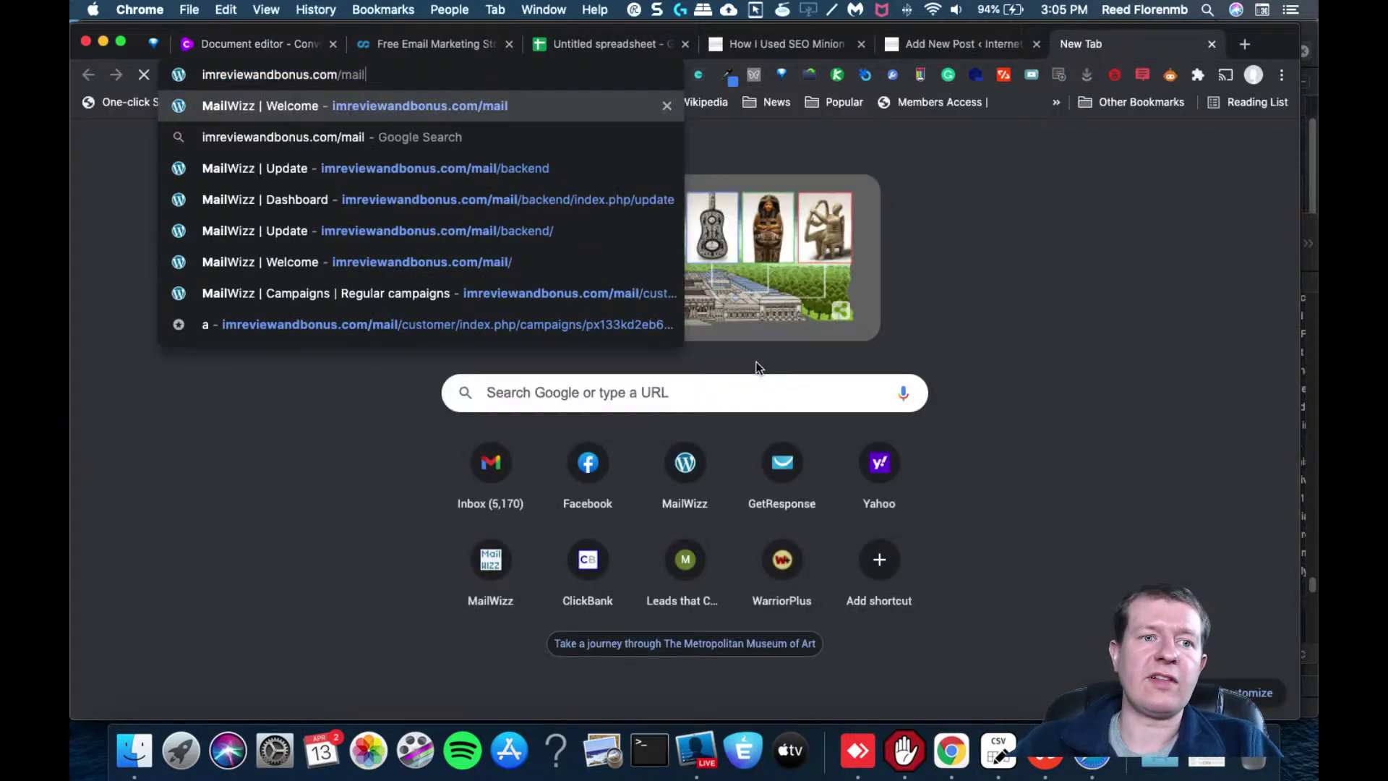
{"action": "key", "text": "BackSpace"}
{"action": "key", "text": "BackSpace"}
{"action": "key", "text": "BackSpace"}
{"action": "key", "text": "BackSpace"}
{"action": "key", "text": "BackSpace"}
{"action": "key", "text": "Return"}
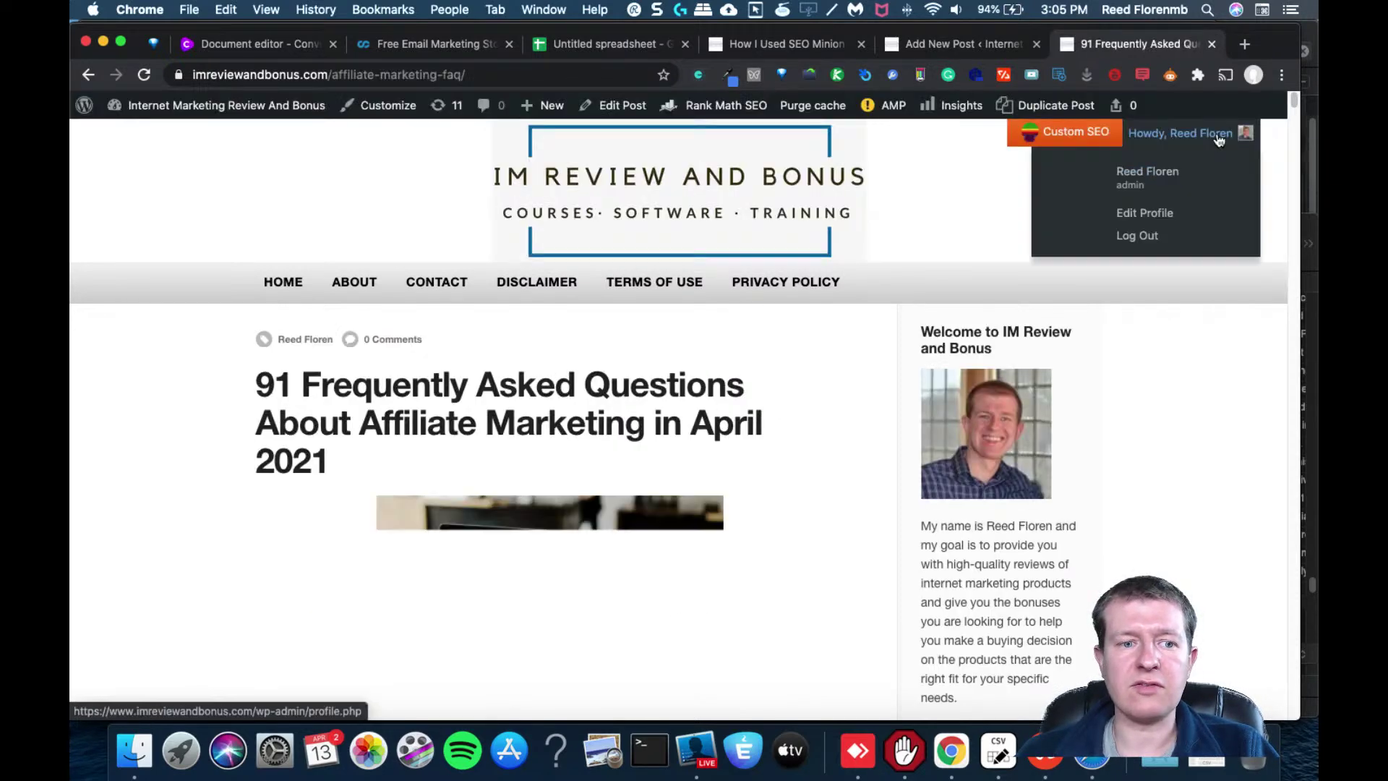
{"action": "left_click_drag", "start_coordinate": [1292, 108], "coordinate": [1236, 716]}
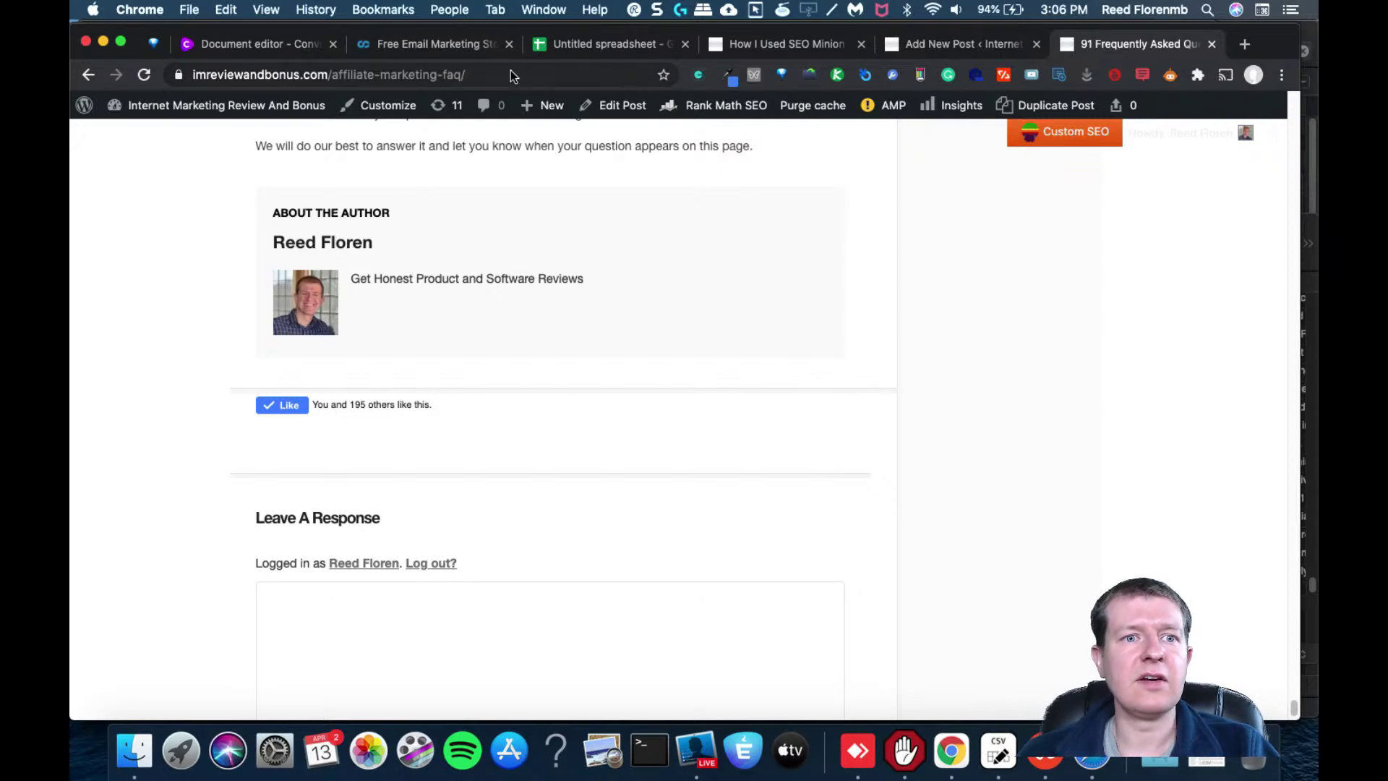
{"action": "left_click", "coordinate": [406, 48]}
{"action": "left_click", "coordinate": [275, 51]}
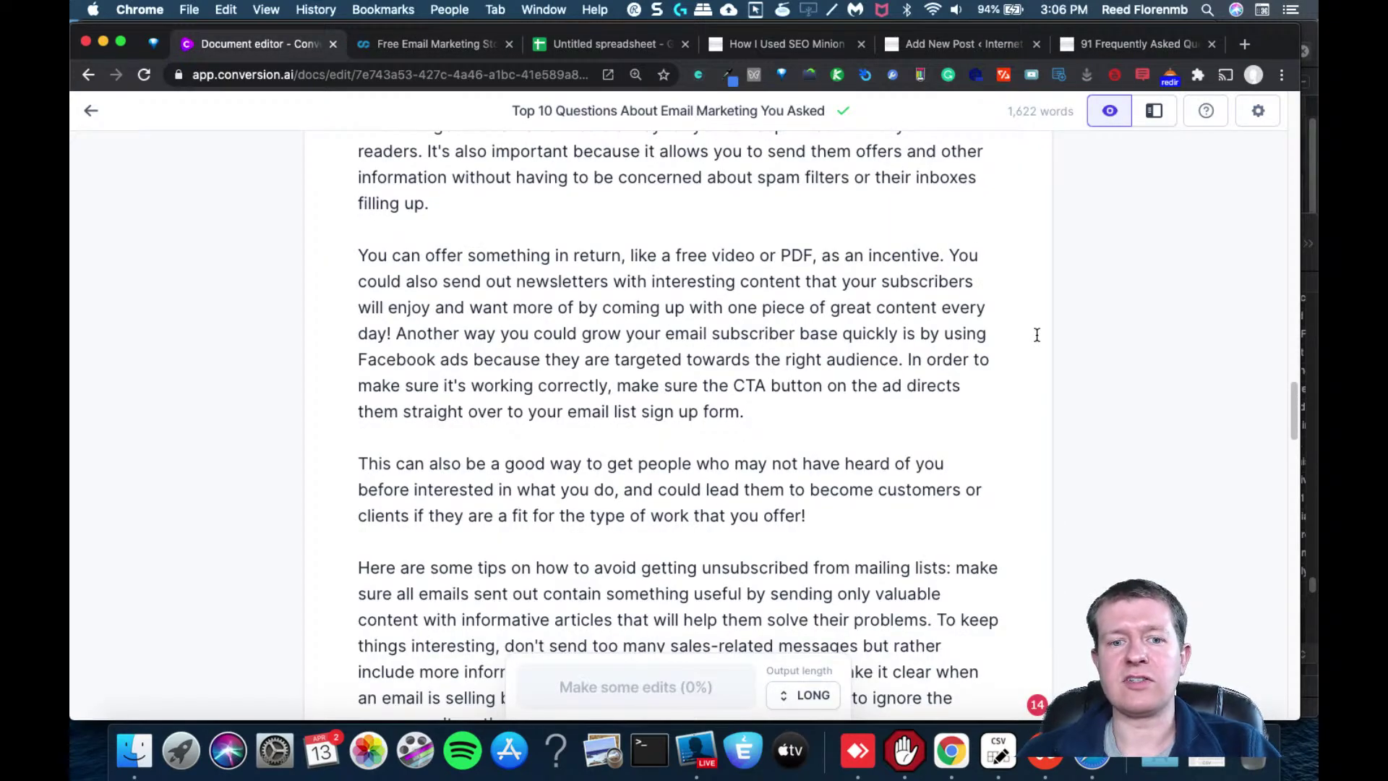
Open quora.com in a new tab and view the account's answer stats
{"action": "key", "text": "super+t"}
{"action": "type", "text": "quo"}
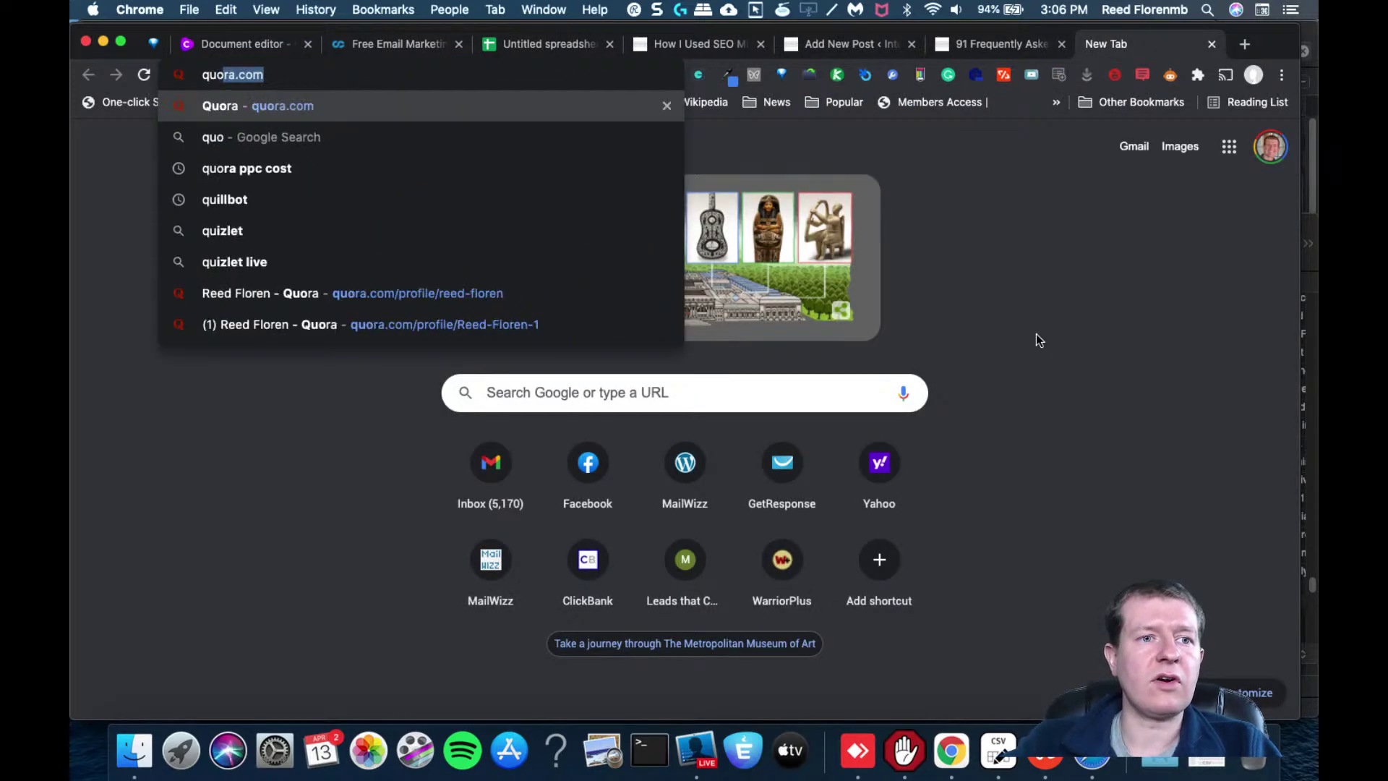
{"action": "key", "text": "Return"}
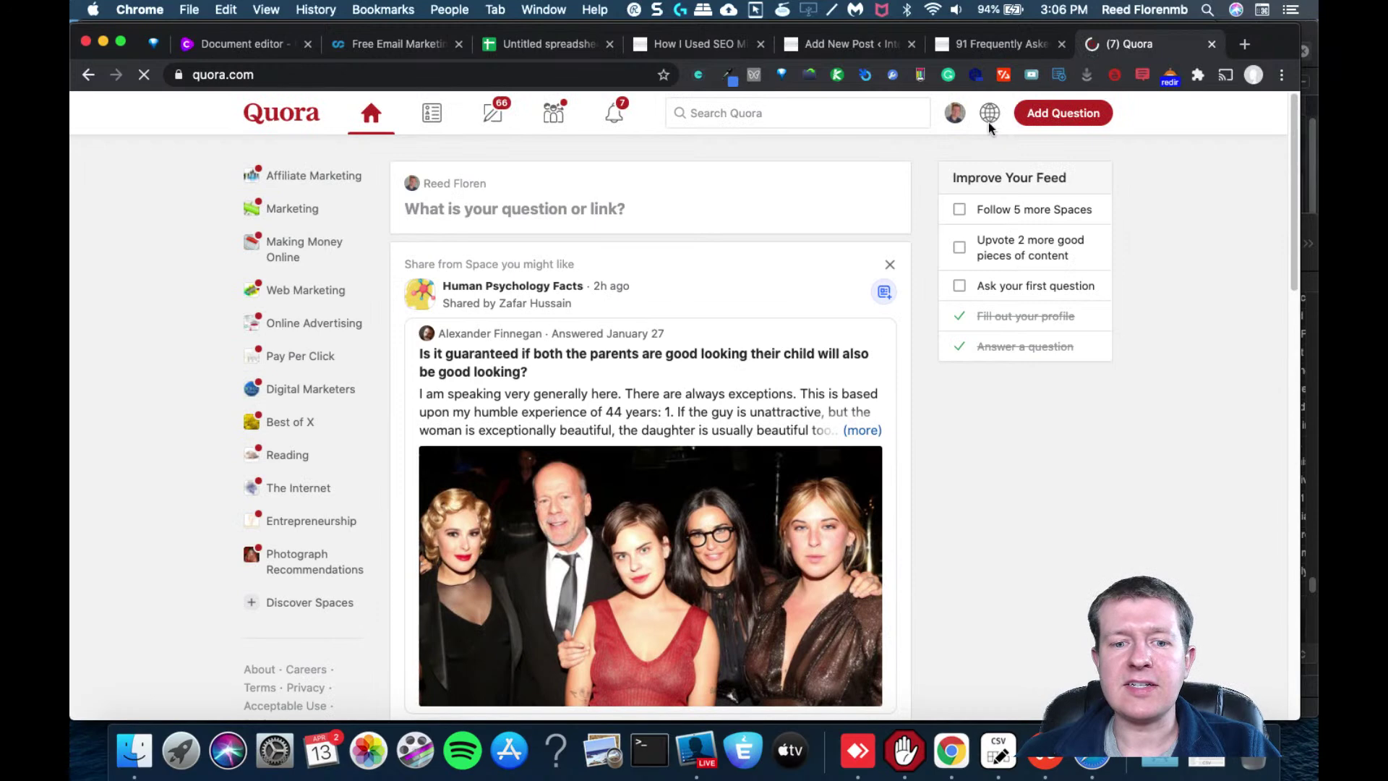
{"action": "left_click", "coordinate": [990, 113]}
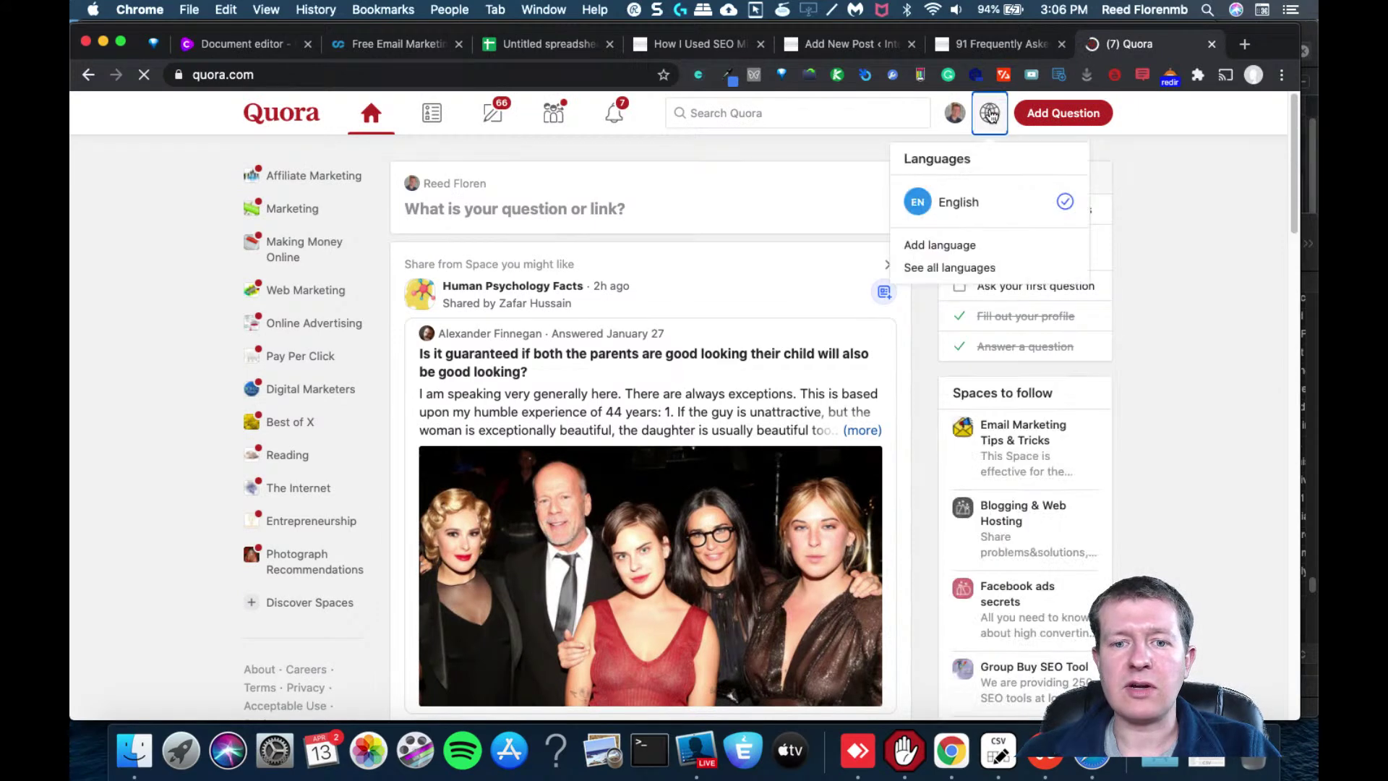
{"action": "left_click", "coordinate": [953, 112]}
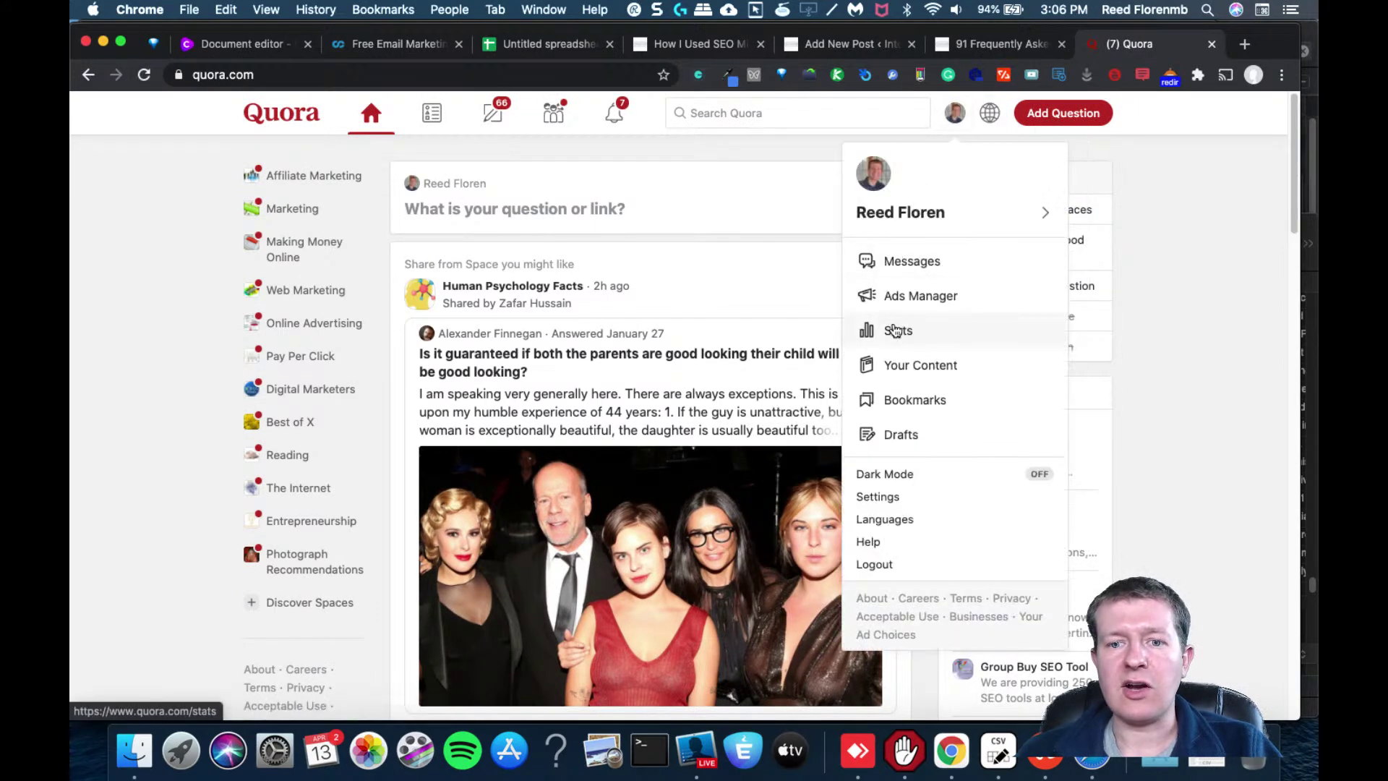
{"action": "left_click", "coordinate": [896, 331]}
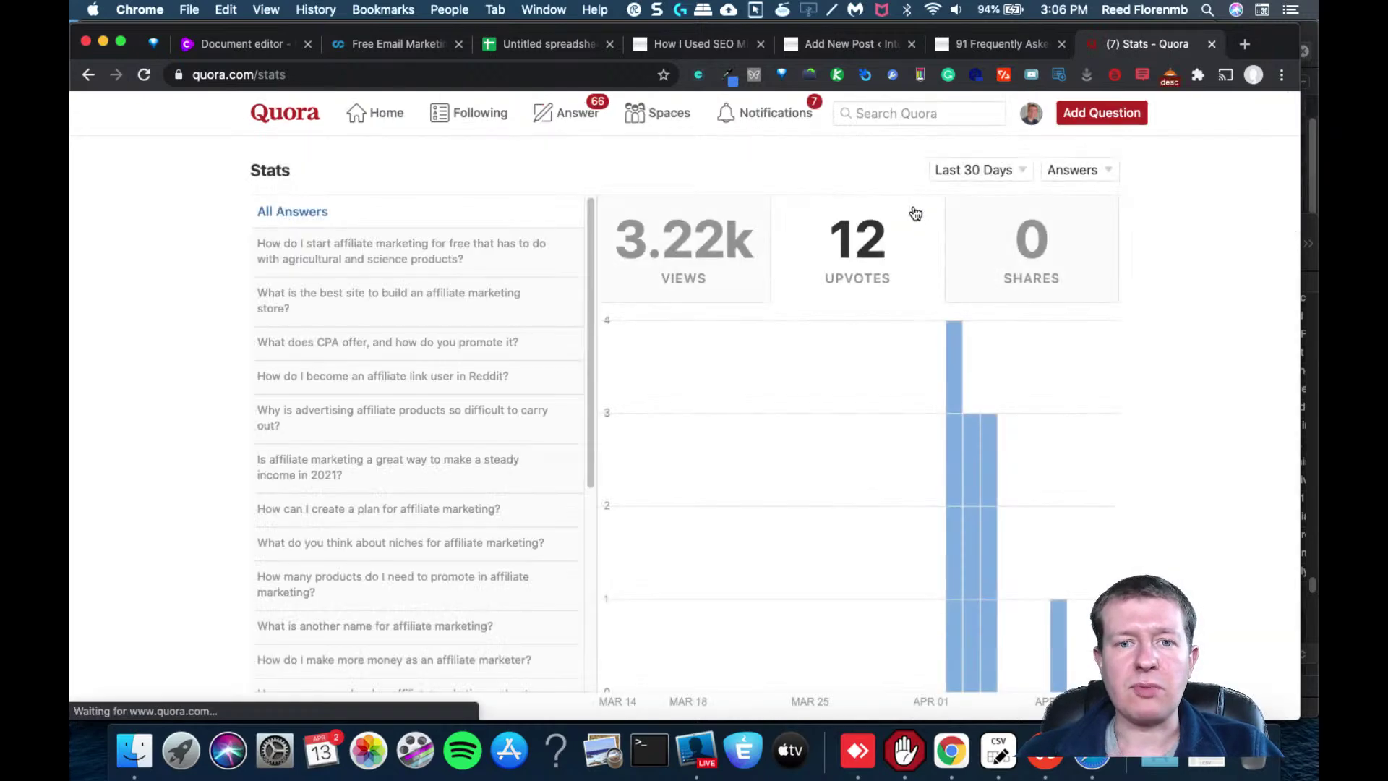
View the account's Quora profile and how long it has existed, return to the email marketing document, and close the Quora tab
{"action": "left_click", "coordinate": [1030, 114]}
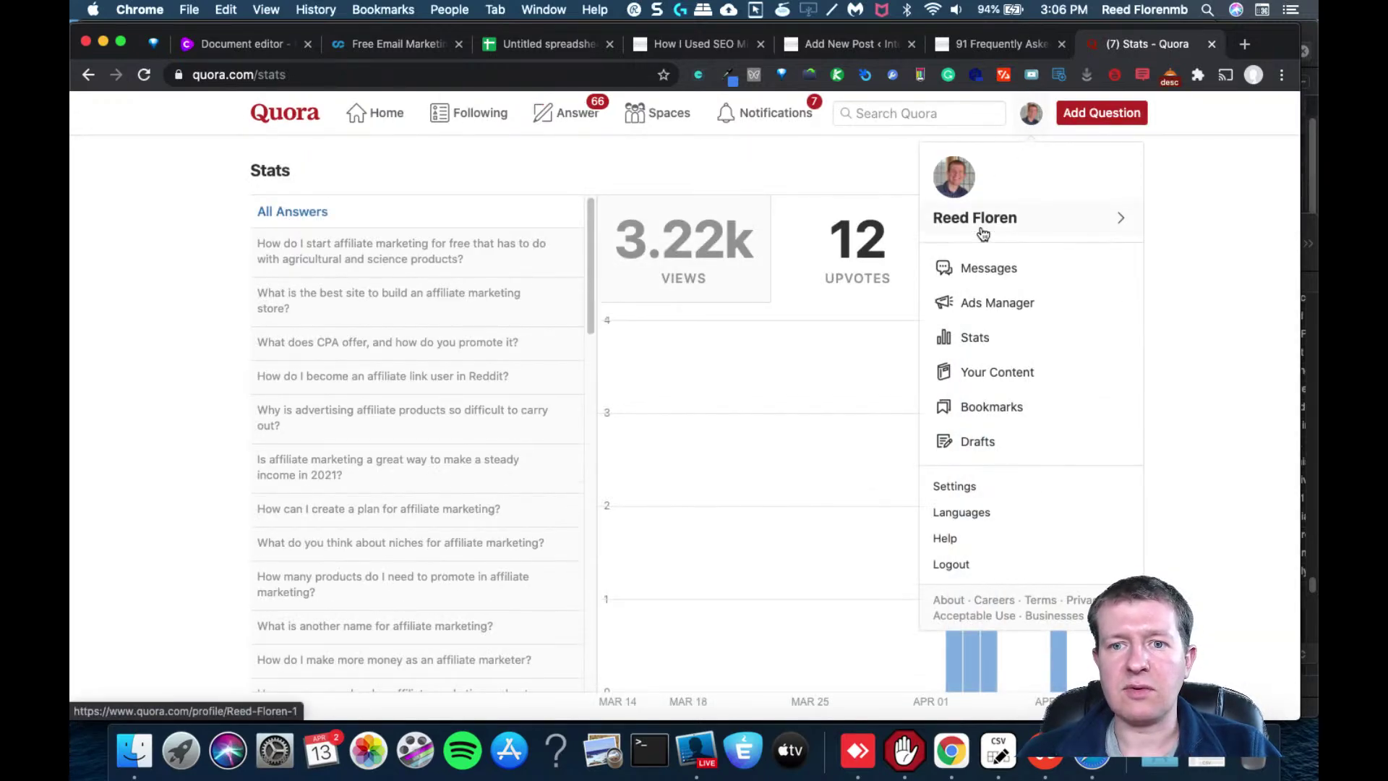
{"action": "left_click", "coordinate": [983, 227]}
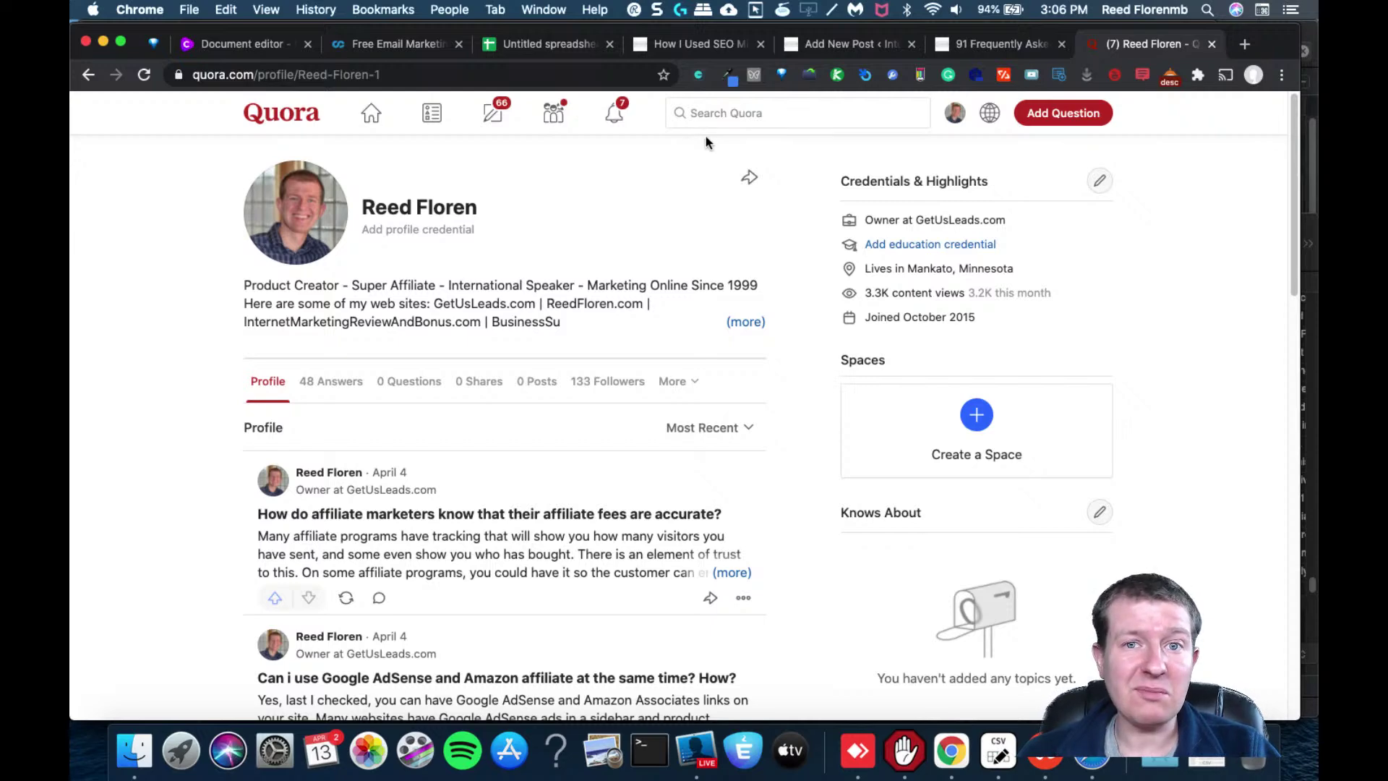
{"action": "mouse_move", "coordinate": [965, 314]}
{"action": "left_mouse_down"}
{"action": "mouse_move", "coordinate": [967, 293]}
{"action": "mouse_move", "coordinate": [911, 315]}
{"action": "mouse_move", "coordinate": [943, 317]}
{"action": "left_mouse_up"}
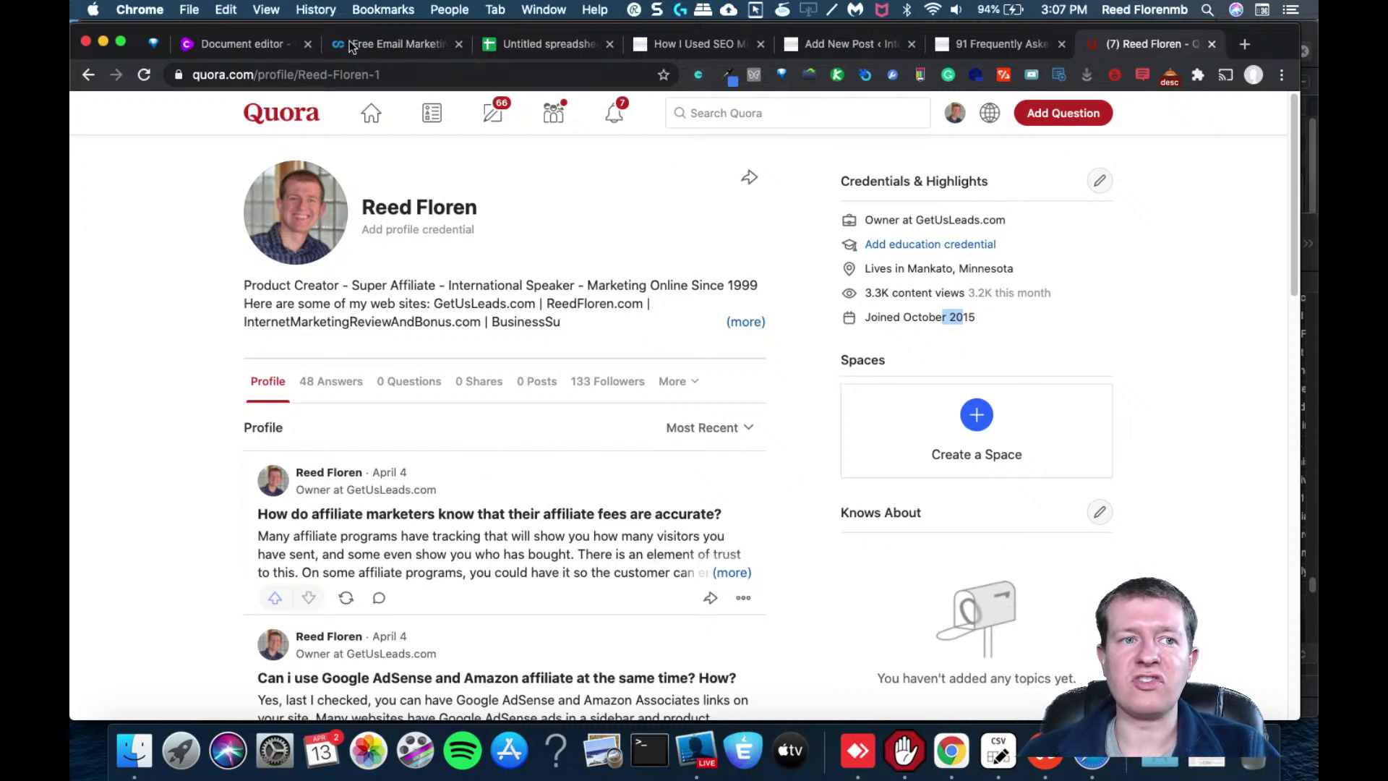
{"action": "left_click", "coordinate": [231, 45]}
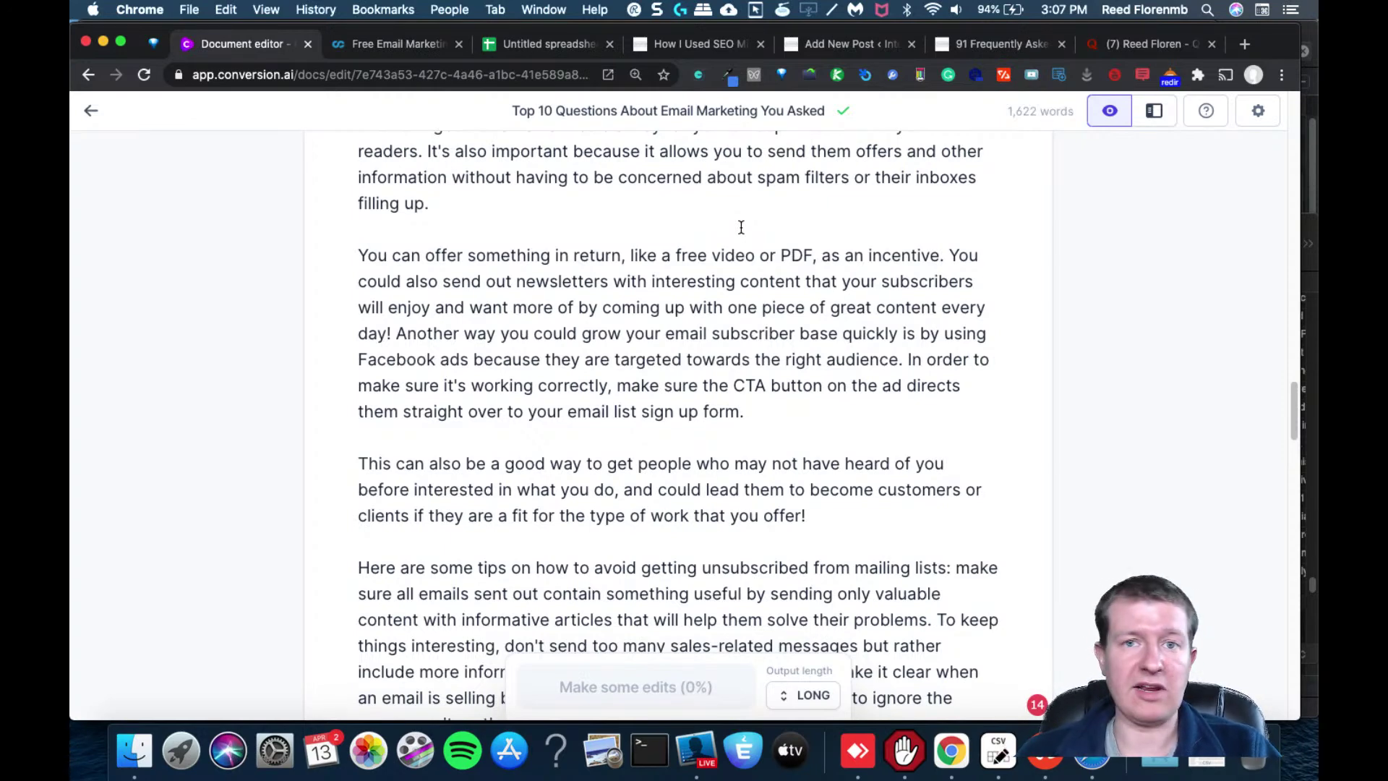
{"action": "left_click", "coordinate": [1212, 44]}
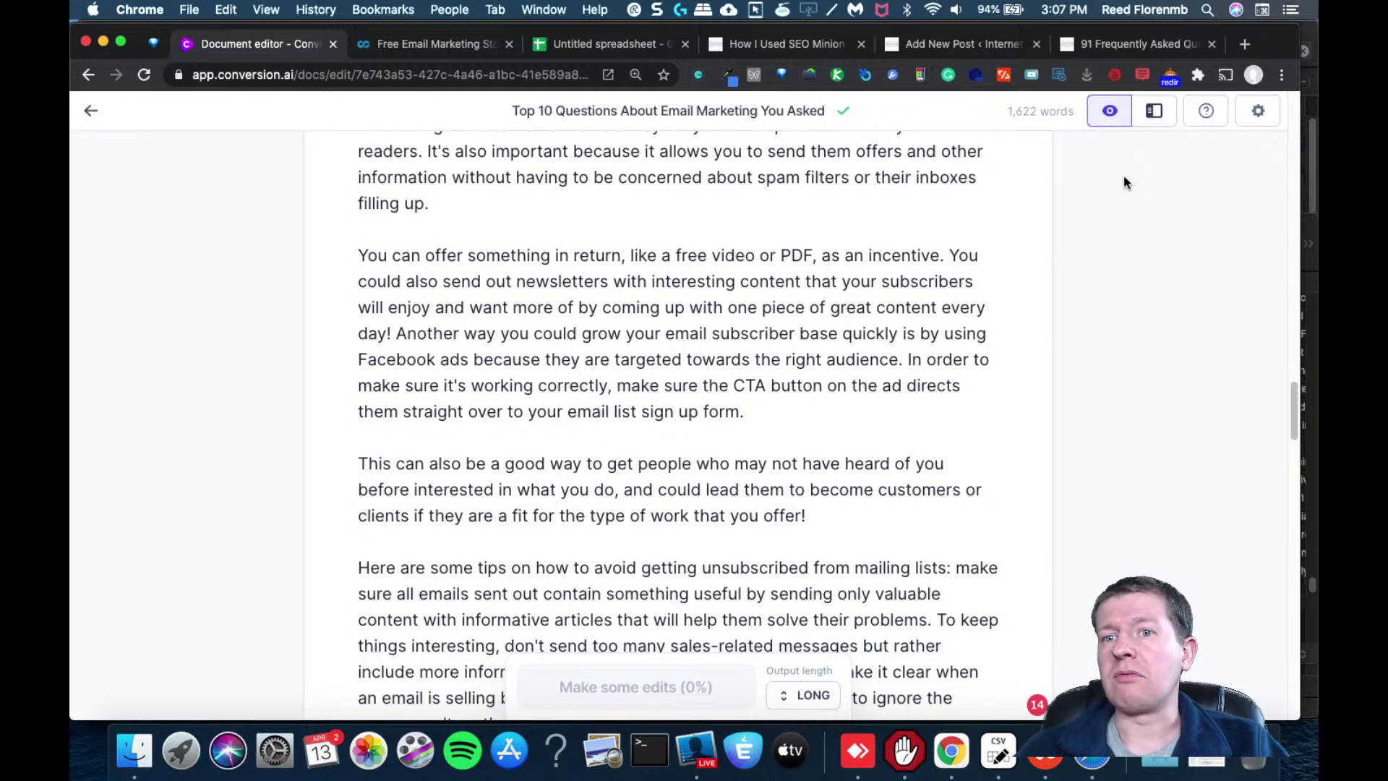
Look over the affiliate marketing FAQ post from its top down through the later questions, and return to the email marketing document
{"action": "left_click", "coordinate": [1099, 45]}
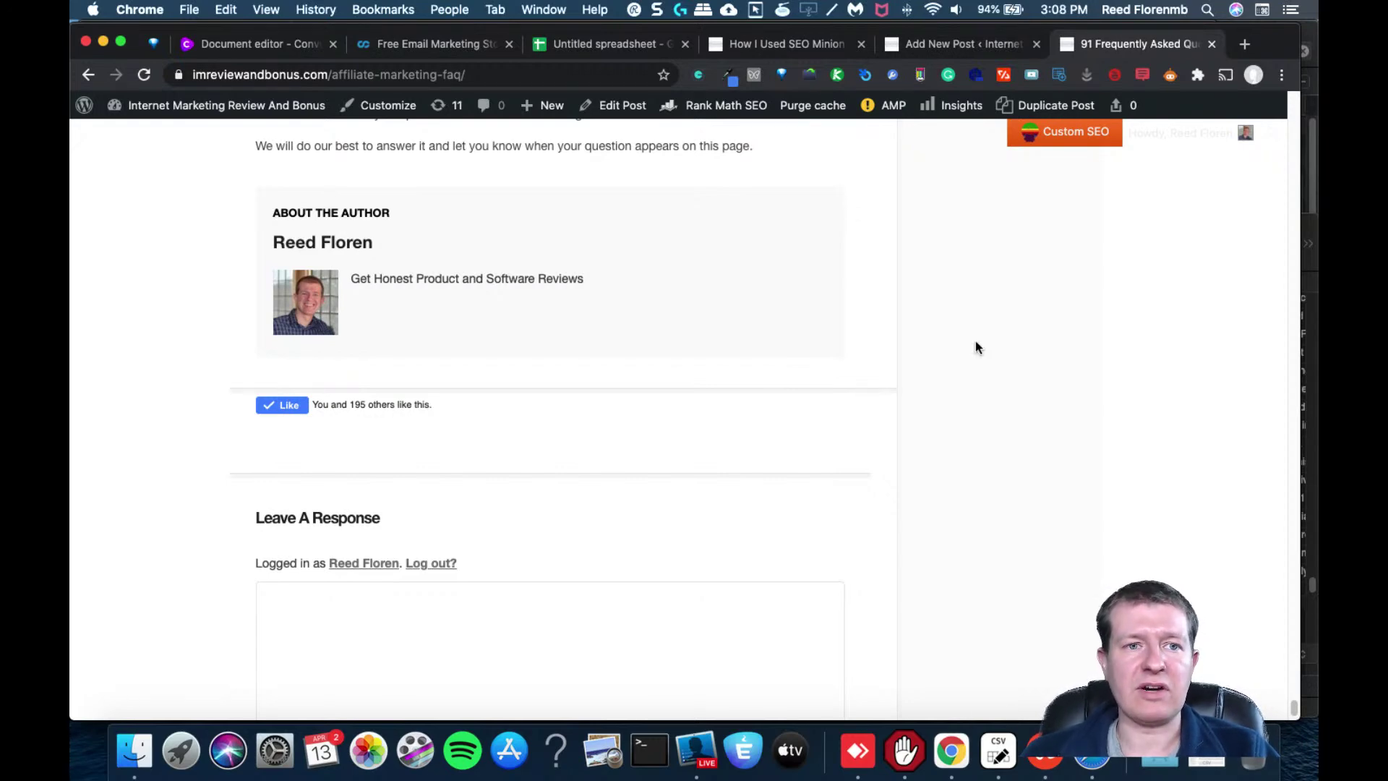
{"action": "left_click_drag", "start_coordinate": [1293, 710], "coordinate": [1305, 725]}
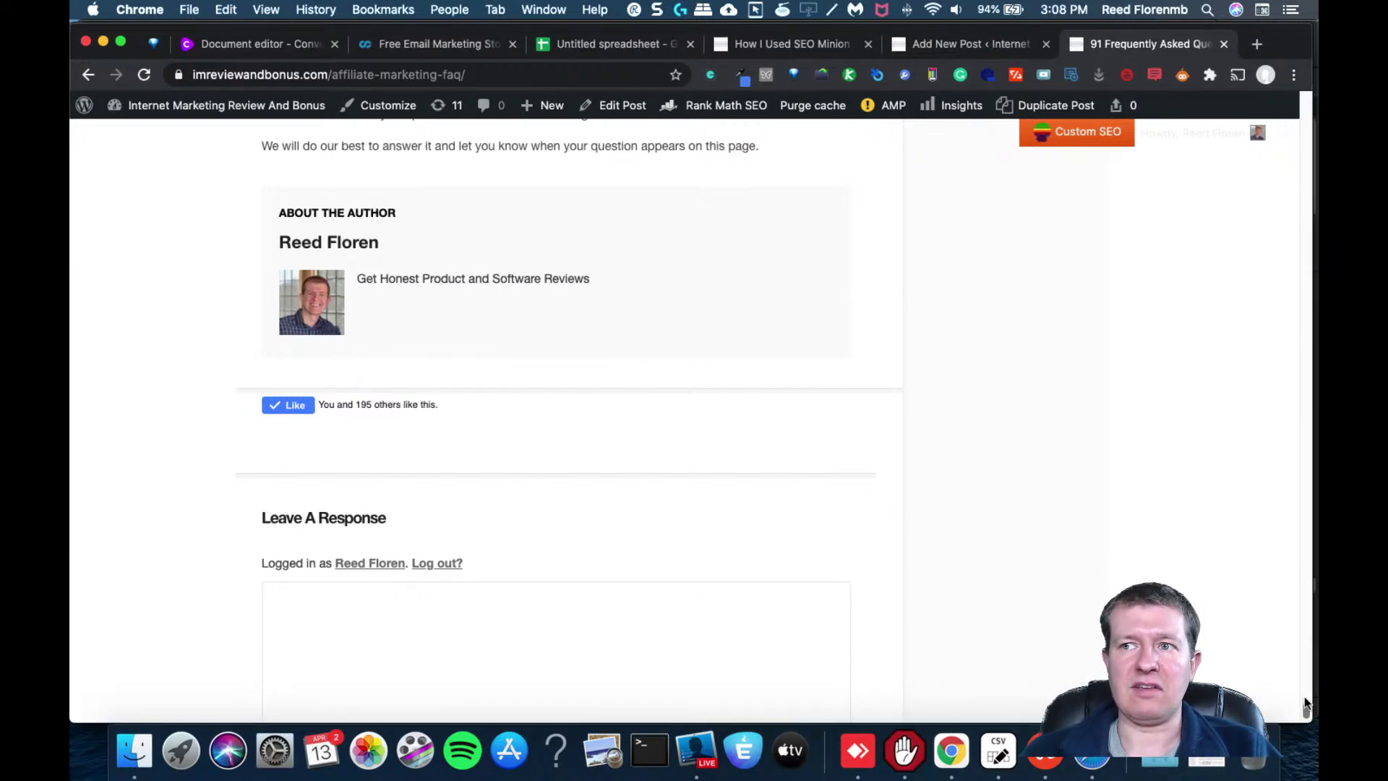
{"action": "key", "text": "super+Up"}
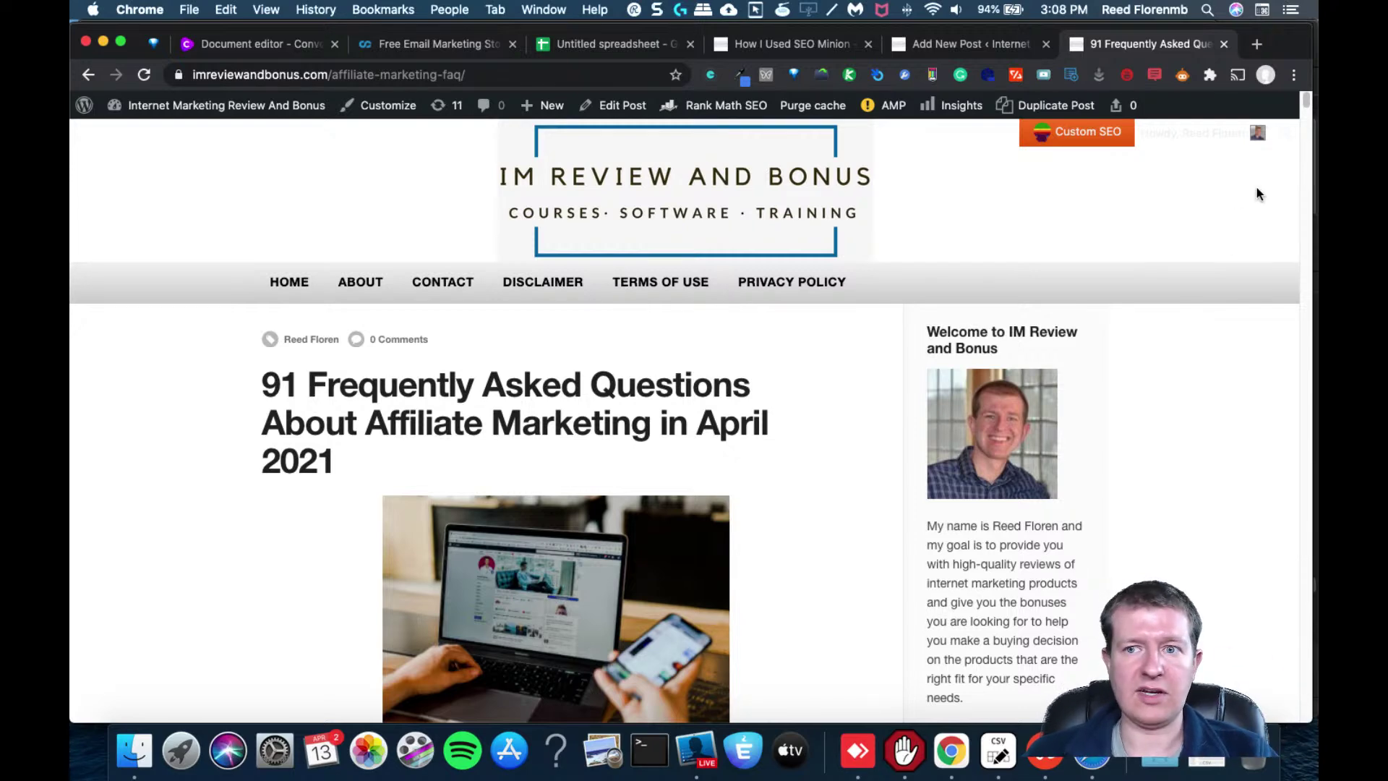
{"action": "left_click_drag", "start_coordinate": [1303, 101], "coordinate": [1322, 616]}
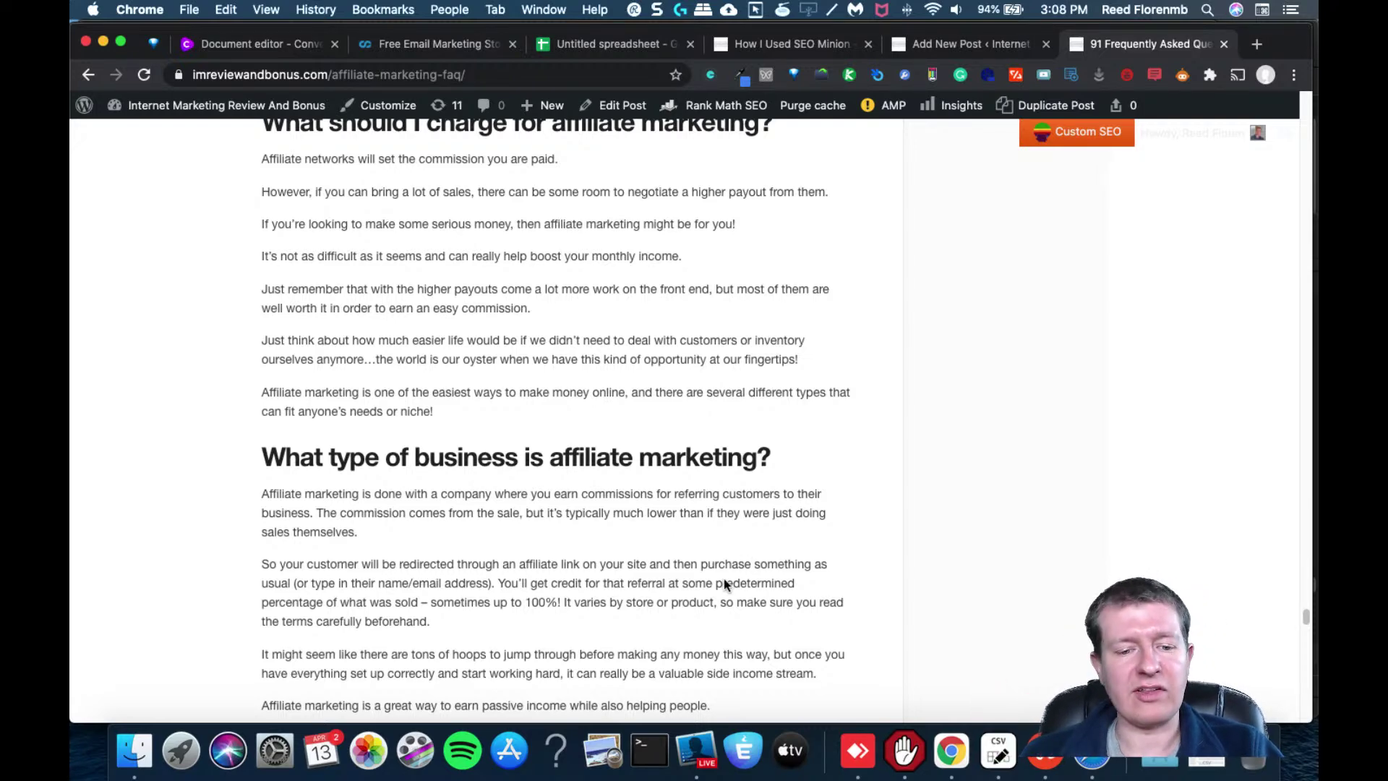
{"action": "left_click", "coordinate": [692, 751]}
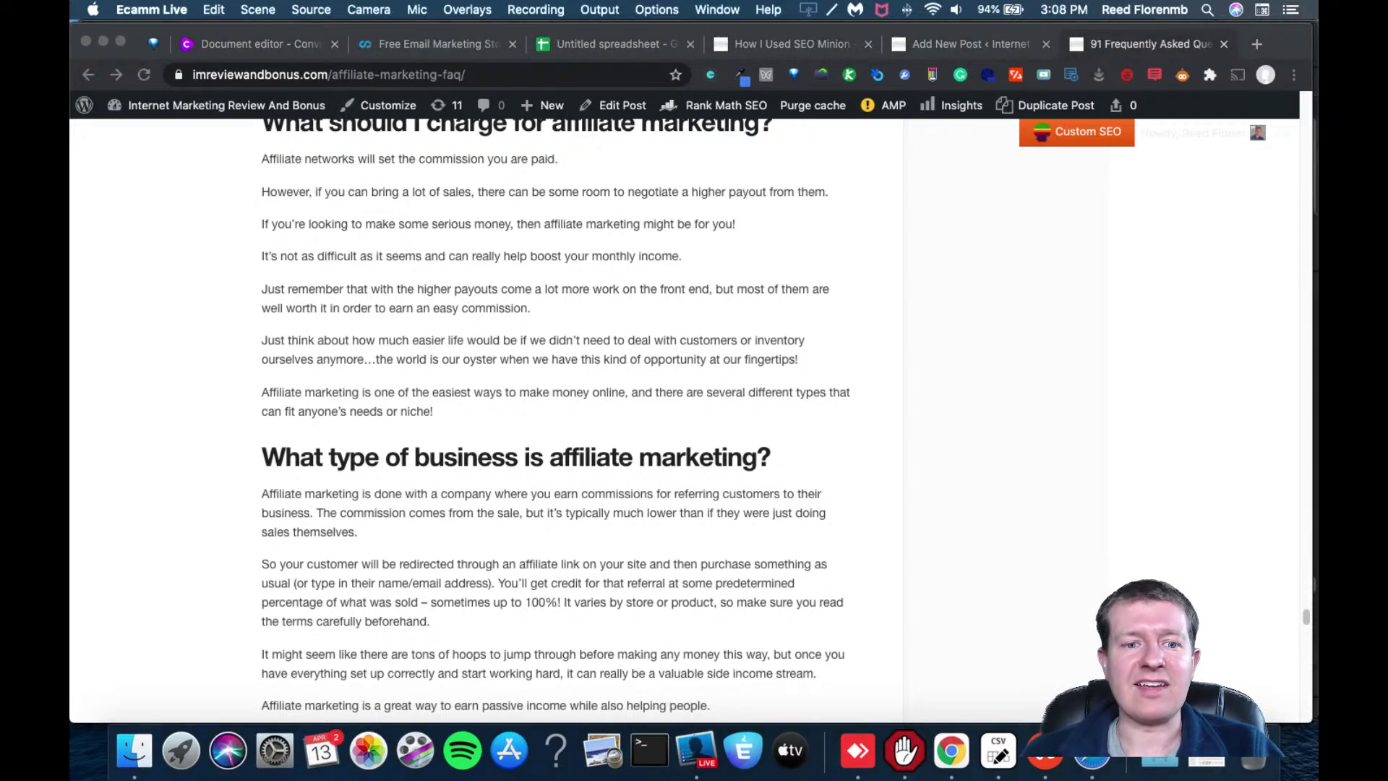
{"action": "left_click", "coordinate": [983, 339]}
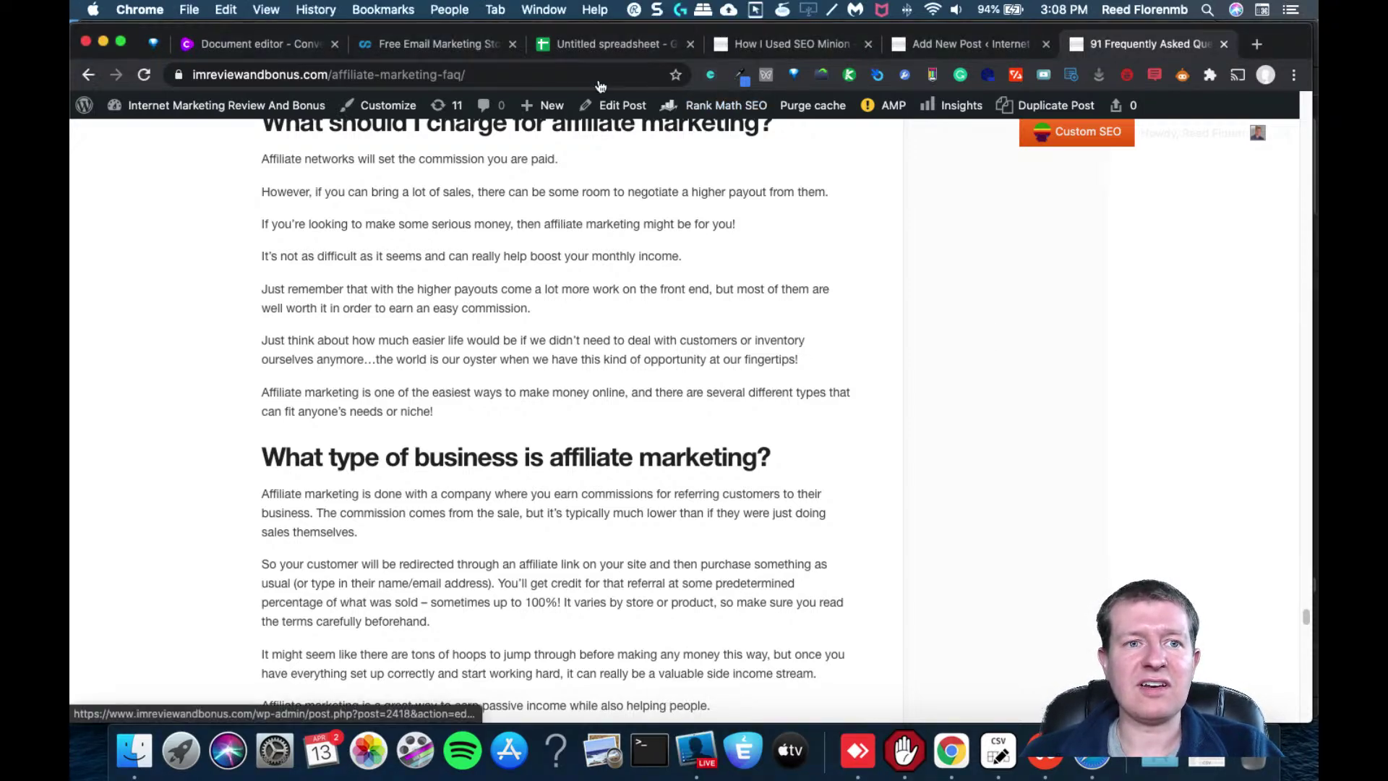
{"action": "left_click", "coordinate": [454, 42]}
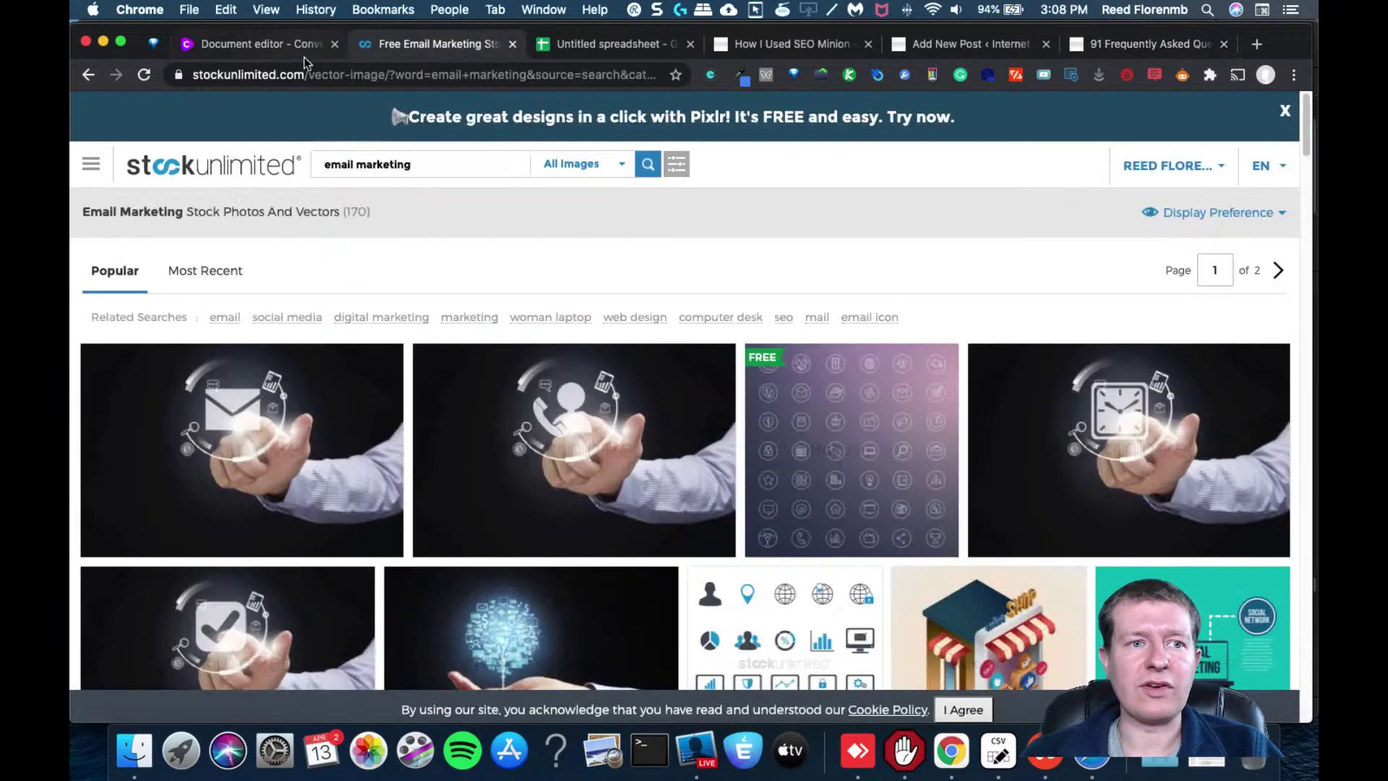
{"action": "left_click", "coordinate": [263, 47]}
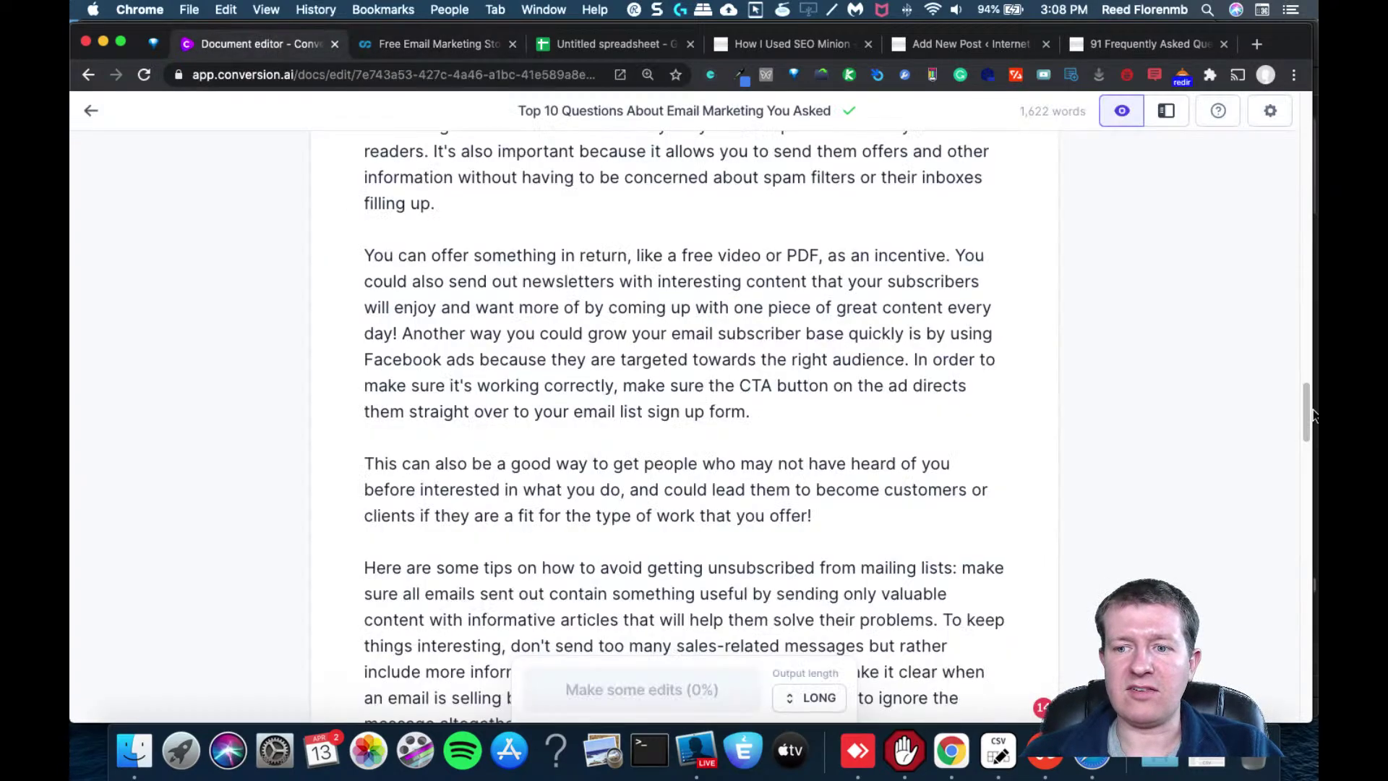
Paste and undo text after the unfinished "so as not to feel" sentence to make Compose available, and generate its continuation
{"action": "left_click_drag", "start_coordinate": [1307, 418], "coordinate": [1305, 451]}
{"action": "left_click_drag", "start_coordinate": [786, 405], "coordinate": [836, 357]}
{"action": "key", "text": "cmd+c"}
{"action": "left_click", "coordinate": [729, 412]}
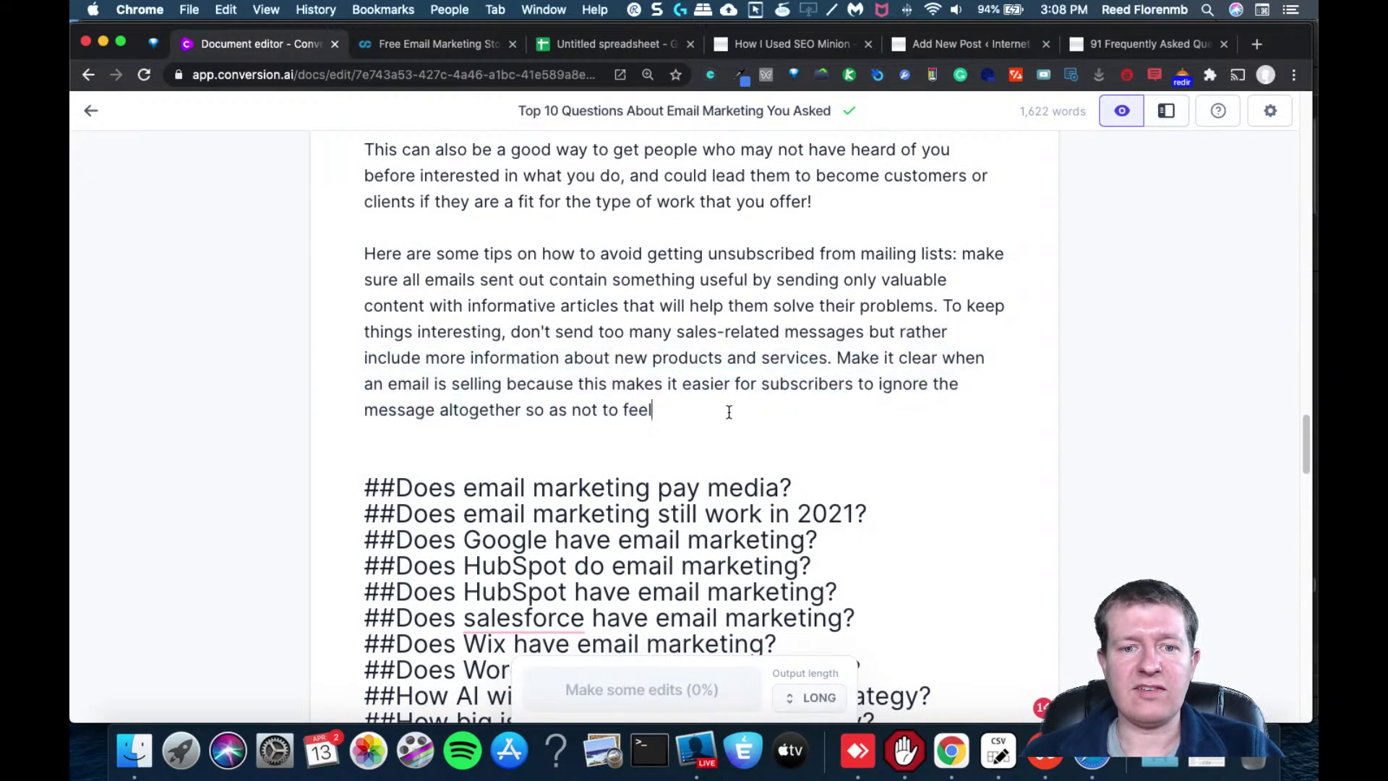
{"action": "key", "text": "cmd+v"}
{"action": "key", "text": "cmd+z"}
{"action": "left_click", "coordinate": [672, 687]}
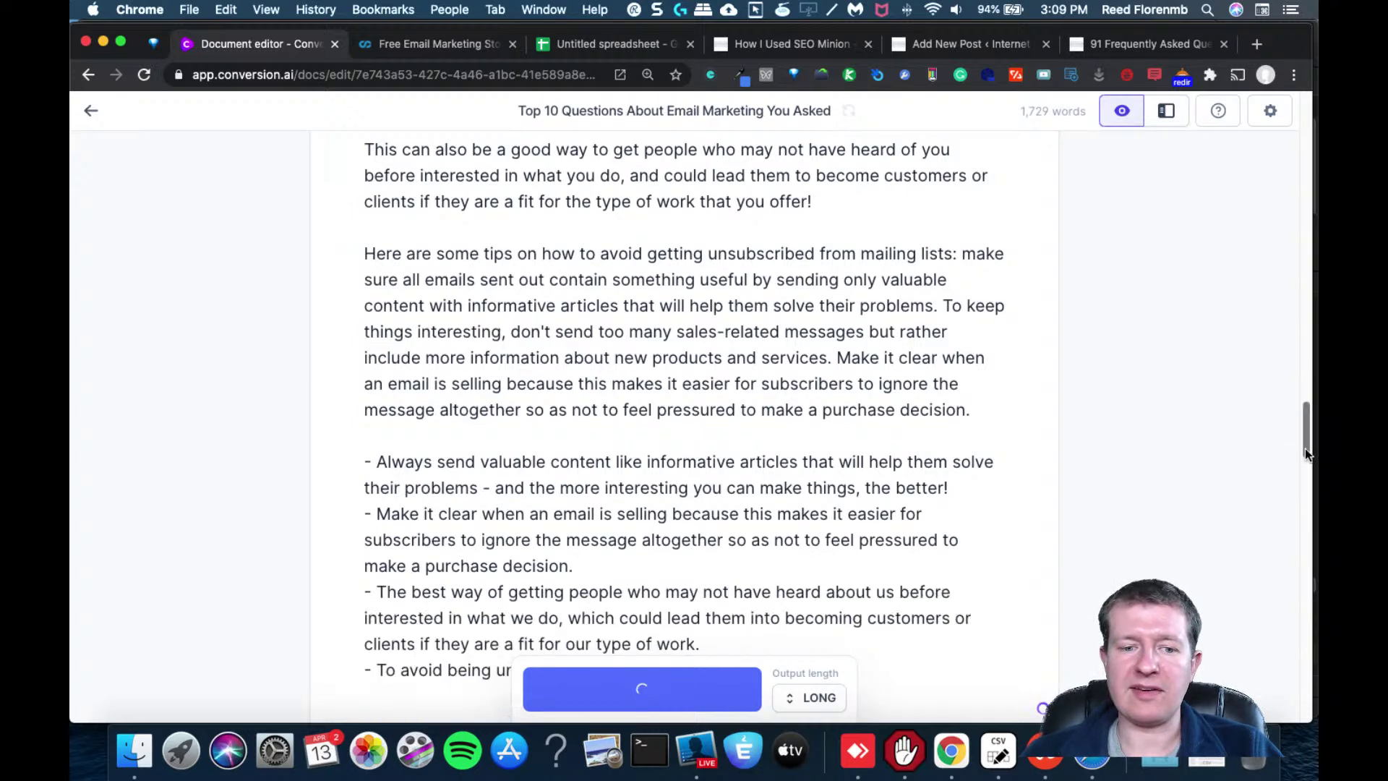
Paste and undo text after "readers can achieve their goals (like" to make Compose available, and generate more from there
{"action": "left_click_drag", "start_coordinate": [1304, 452], "coordinate": [1299, 480]}
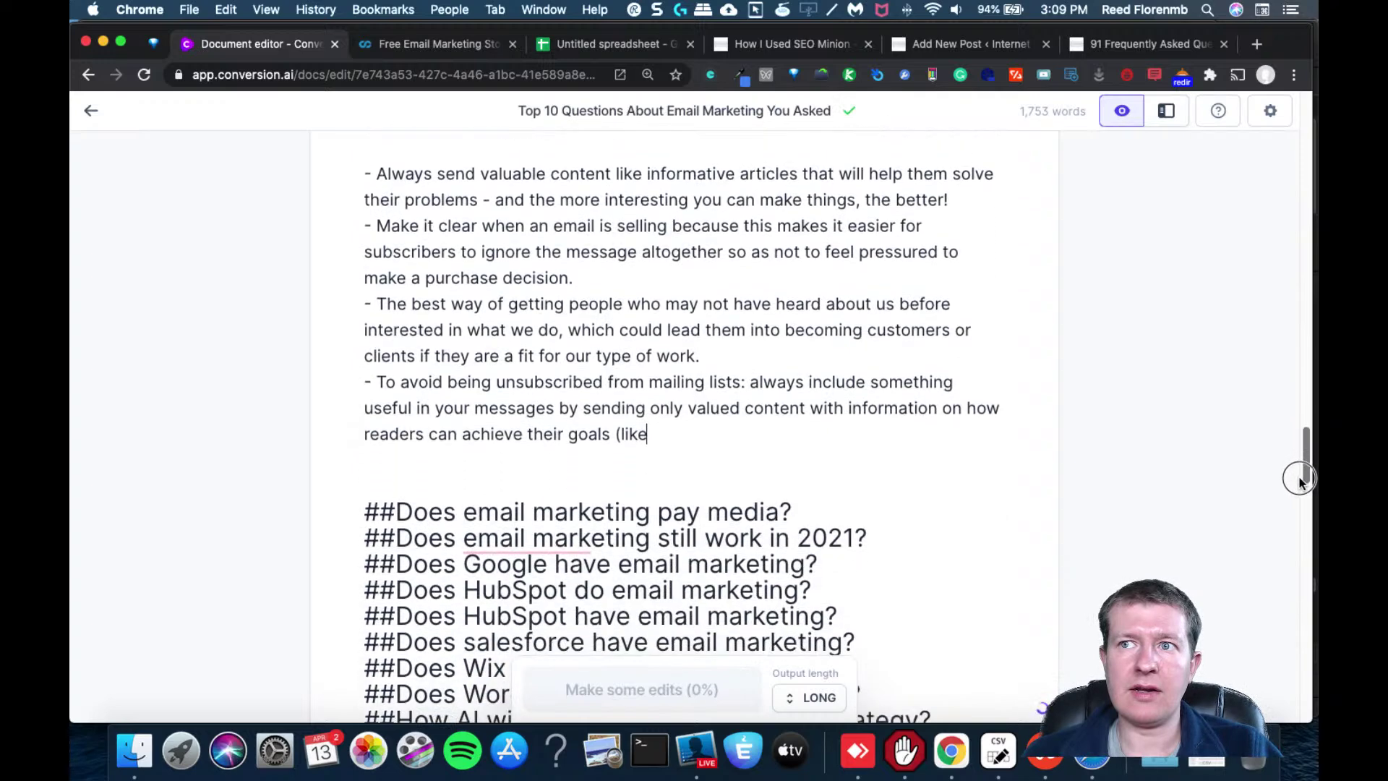
{"action": "left_click_drag", "start_coordinate": [679, 480], "coordinate": [359, 378]}
{"action": "key", "text": "super+c"}
{"action": "left_click", "coordinate": [692, 424]}
{"action": "key", "text": "super+v"}
{"action": "key", "text": "super+z"}
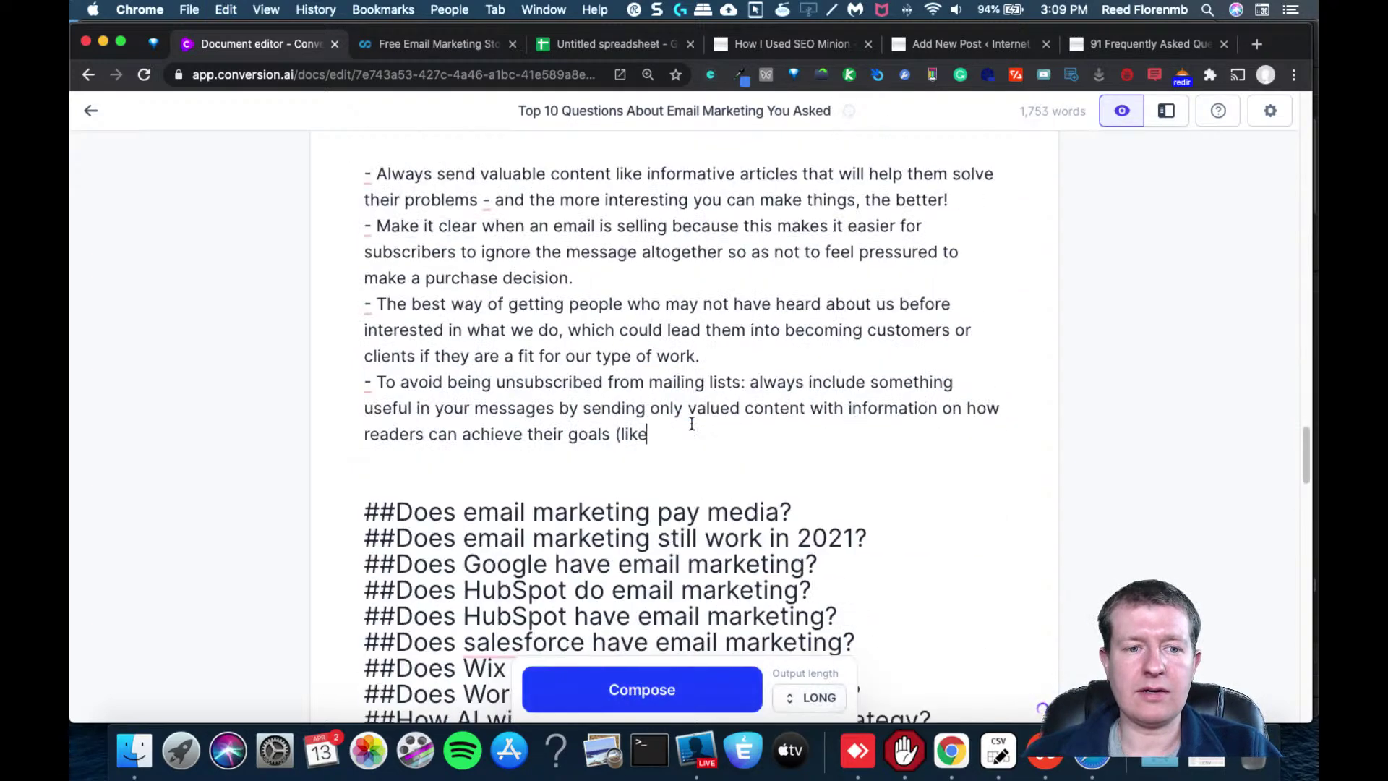
{"action": "left_click", "coordinate": [679, 699]}
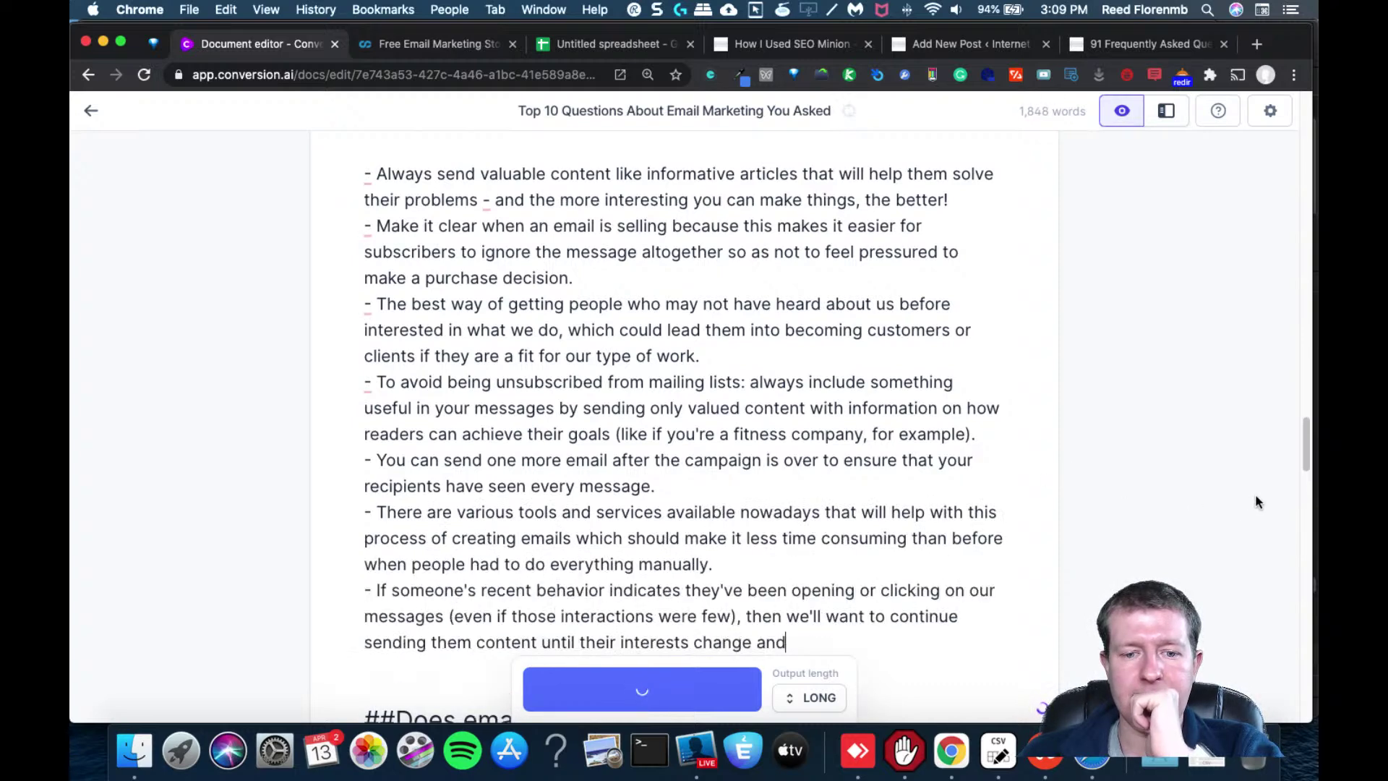
Paste and undo text after "otherwise known as cross" to make Compose available, and generate the rest of the tips list
{"action": "left_click_drag", "start_coordinate": [1303, 452], "coordinate": [1304, 477]}
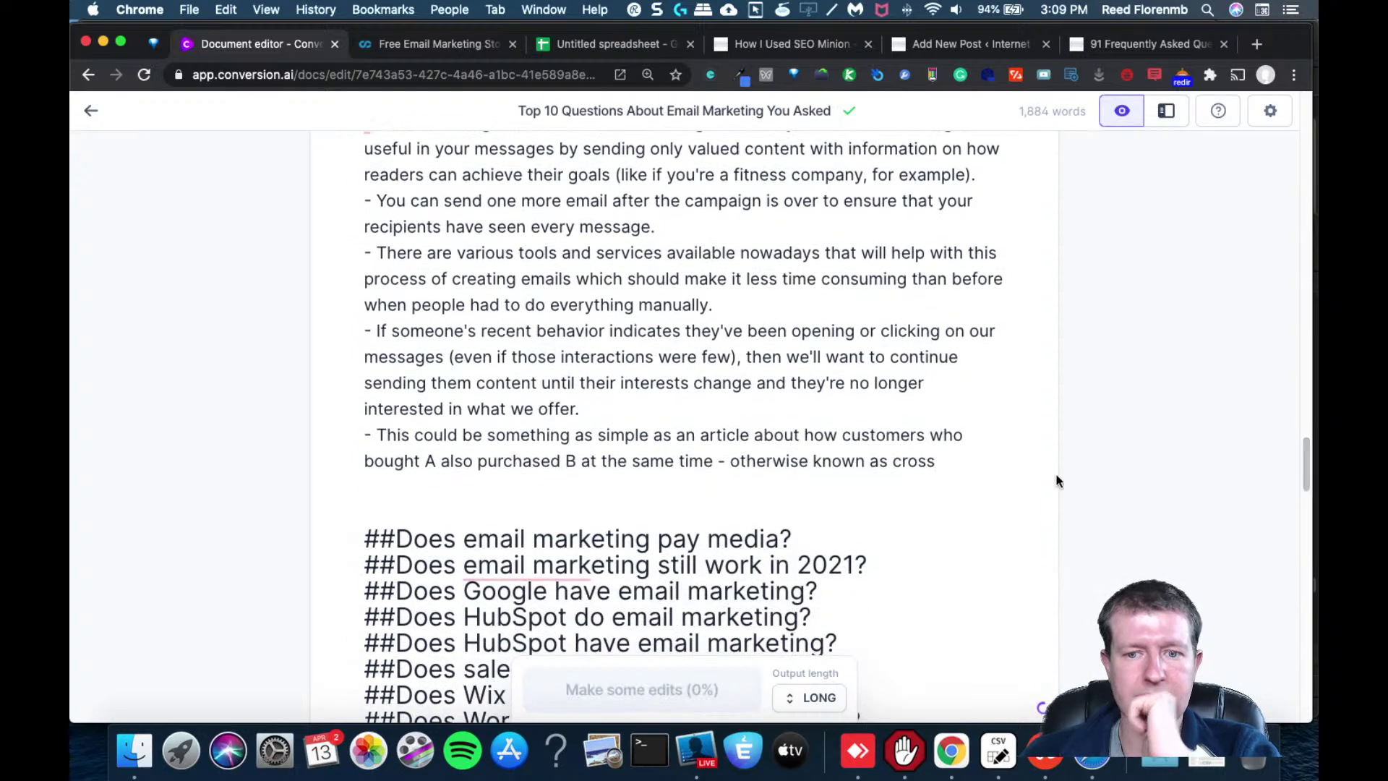
{"action": "left_click_drag", "start_coordinate": [937, 460], "coordinate": [294, 332]}
{"action": "key", "text": "super+c"}
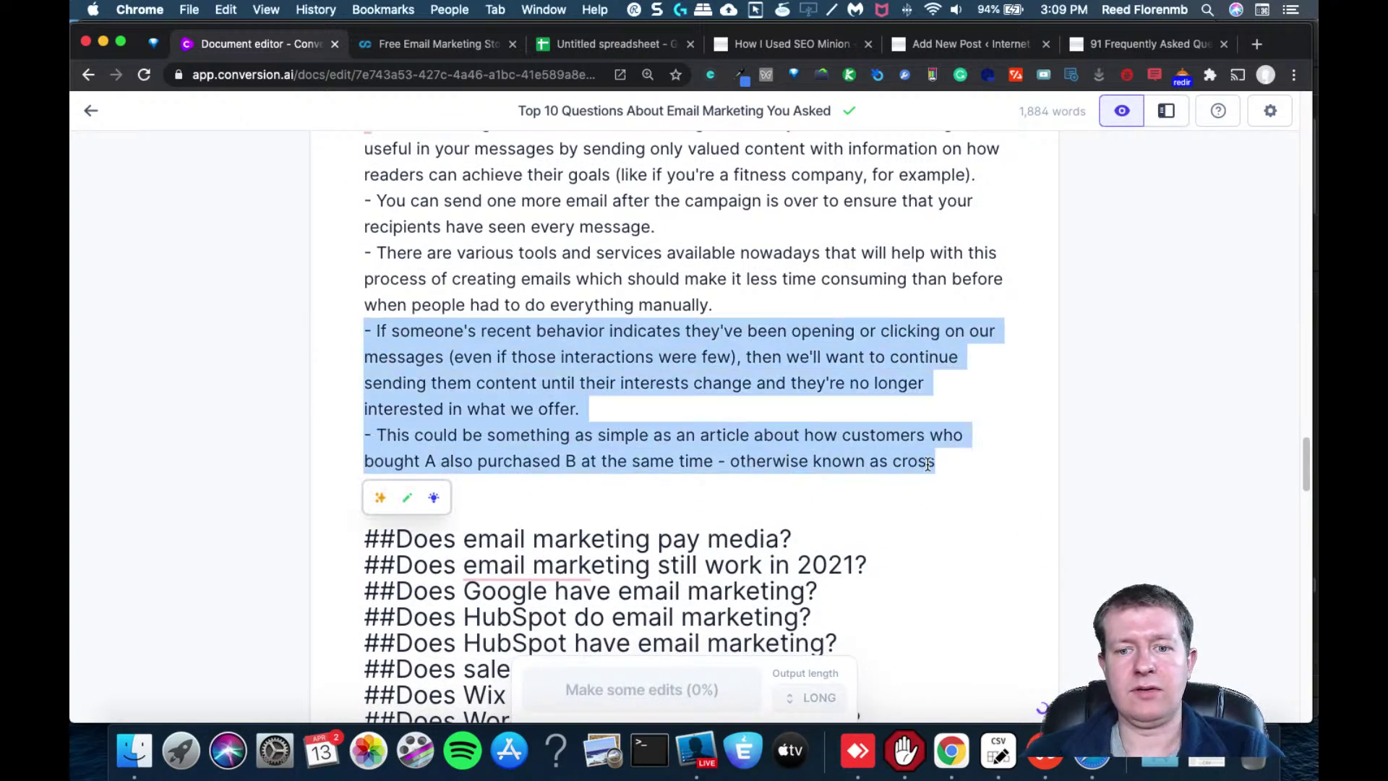
{"action": "left_click", "coordinate": [941, 463]}
{"action": "key", "text": "super+v"}
{"action": "key", "text": "super+z"}
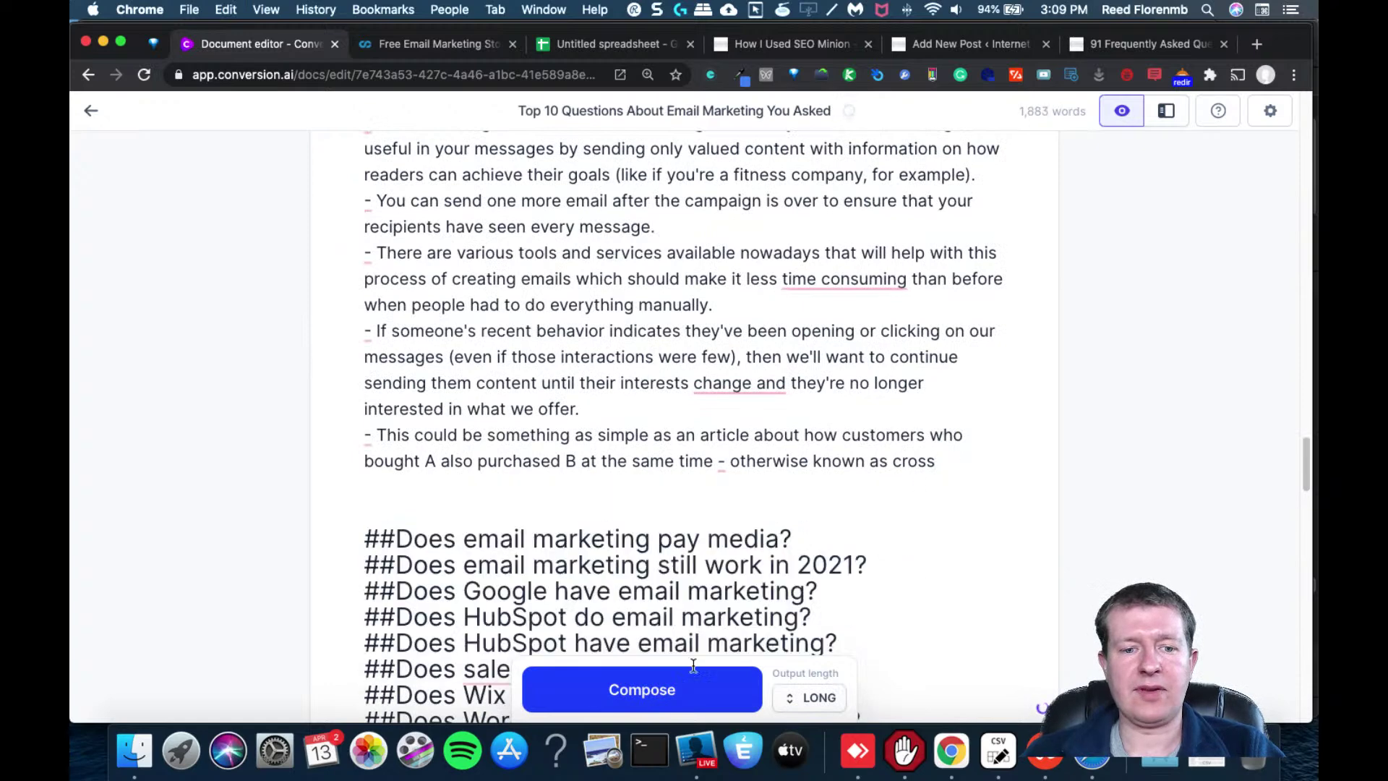
{"action": "left_click", "coordinate": [680, 688]}
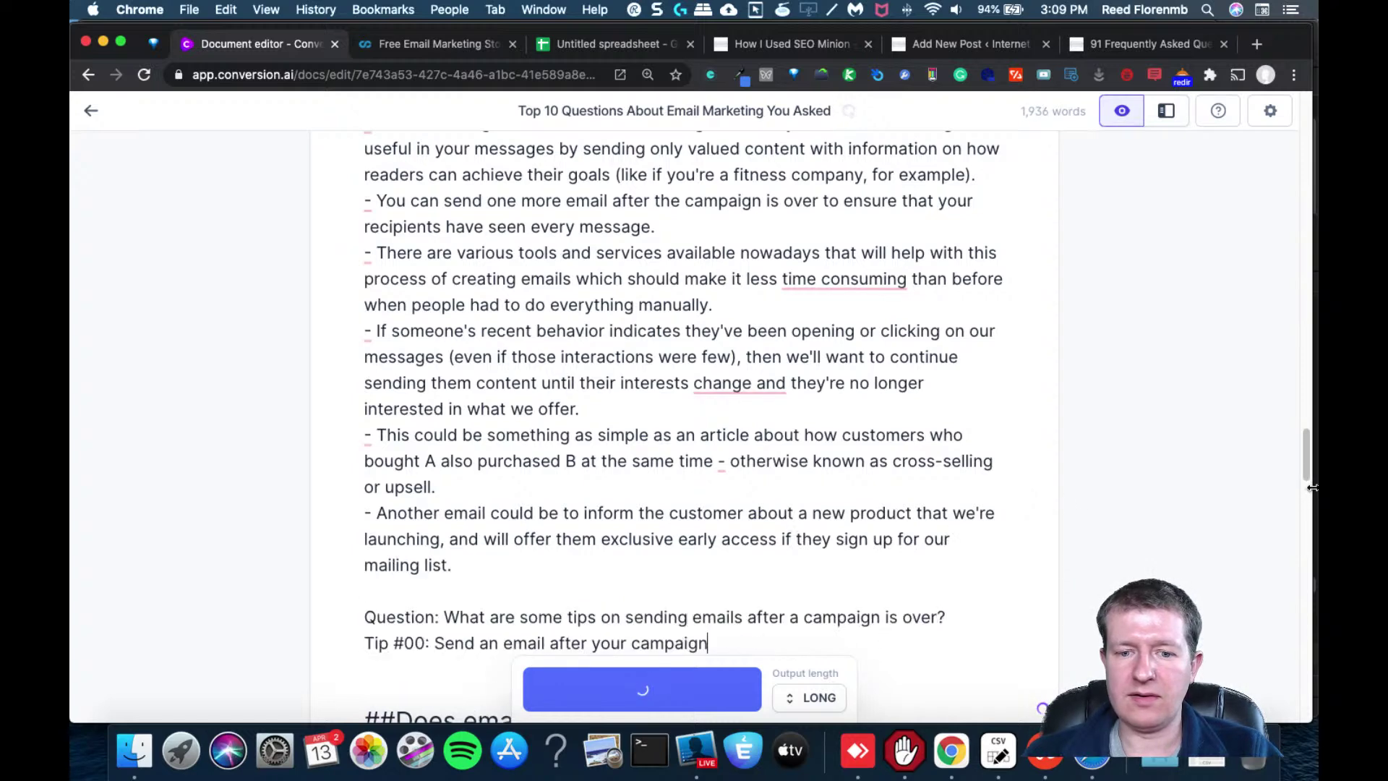
Delete the generated "Question: What are some tips on sending emails" passage and the extra blank lines above "Does email marketing pay media?"
{"action": "left_click_drag", "start_coordinate": [1306, 477], "coordinate": [1286, 502]}
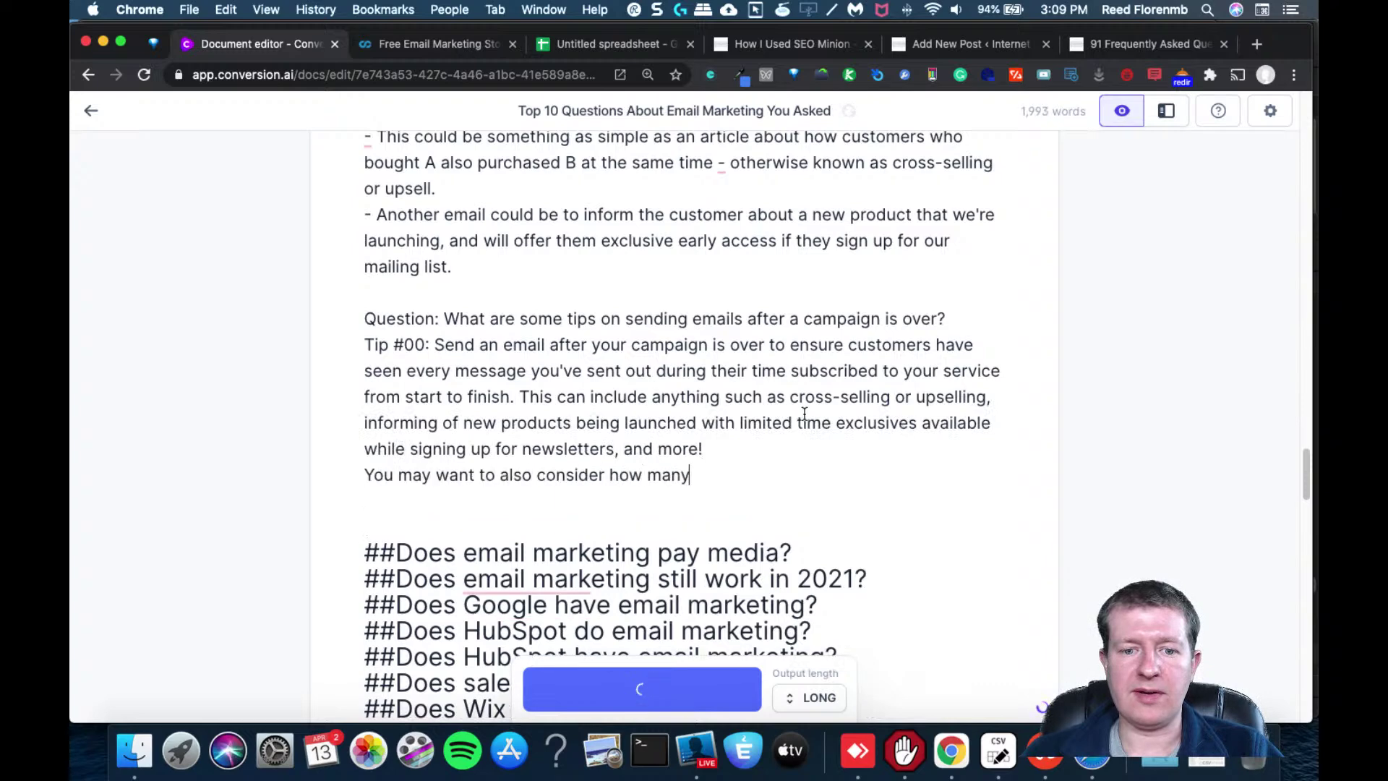
{"action": "left_click_drag", "start_coordinate": [691, 499], "coordinate": [319, 313]}
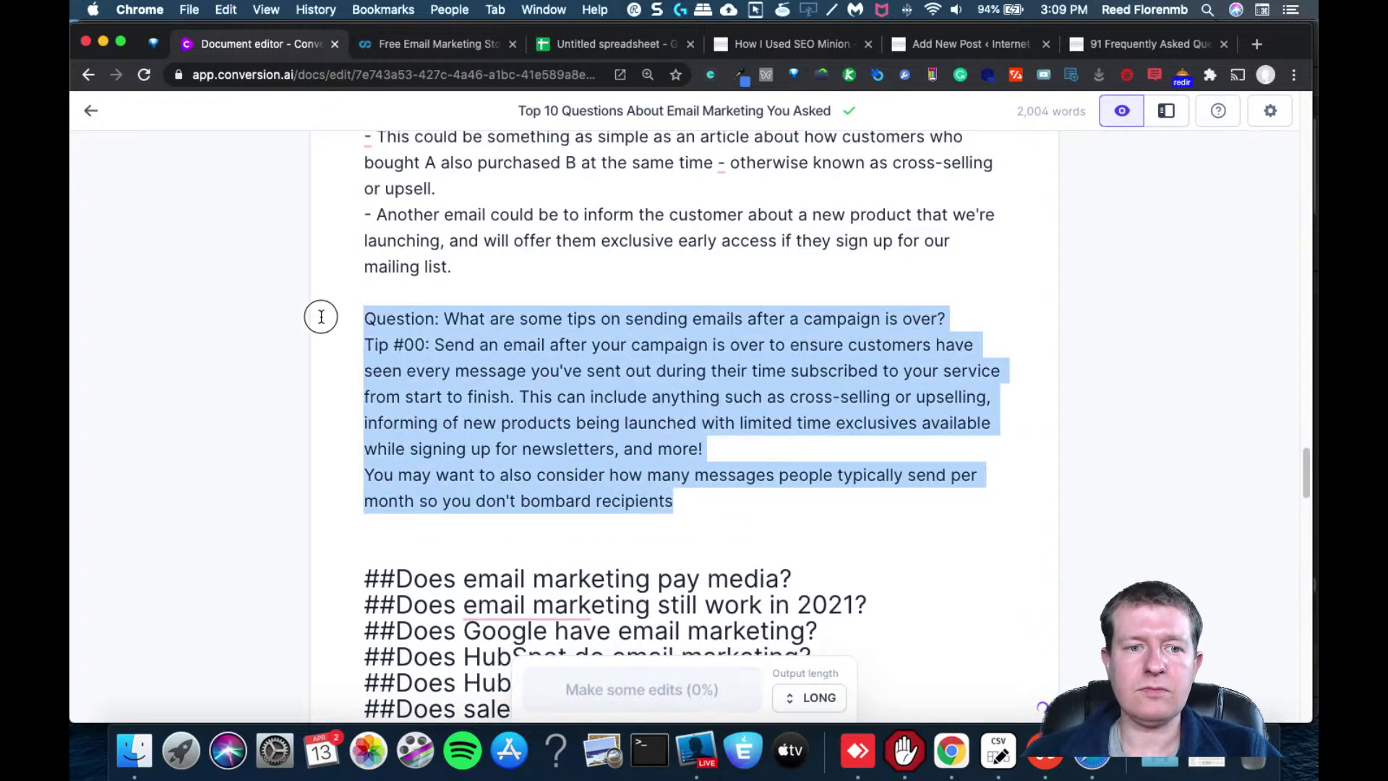
{"action": "key", "text": "BackSpace"}
{"action": "key", "text": "BackSpace"}
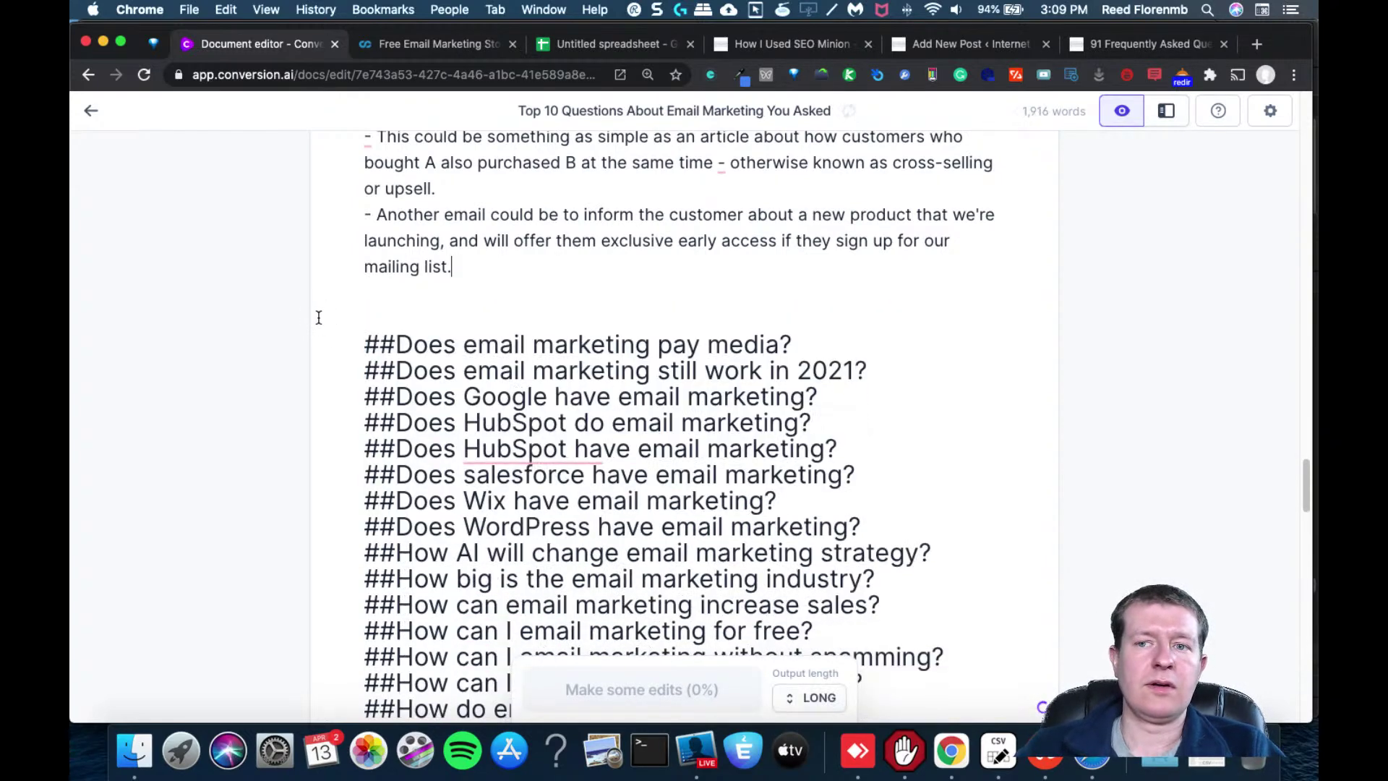
{"action": "key", "text": "BackSpace"}
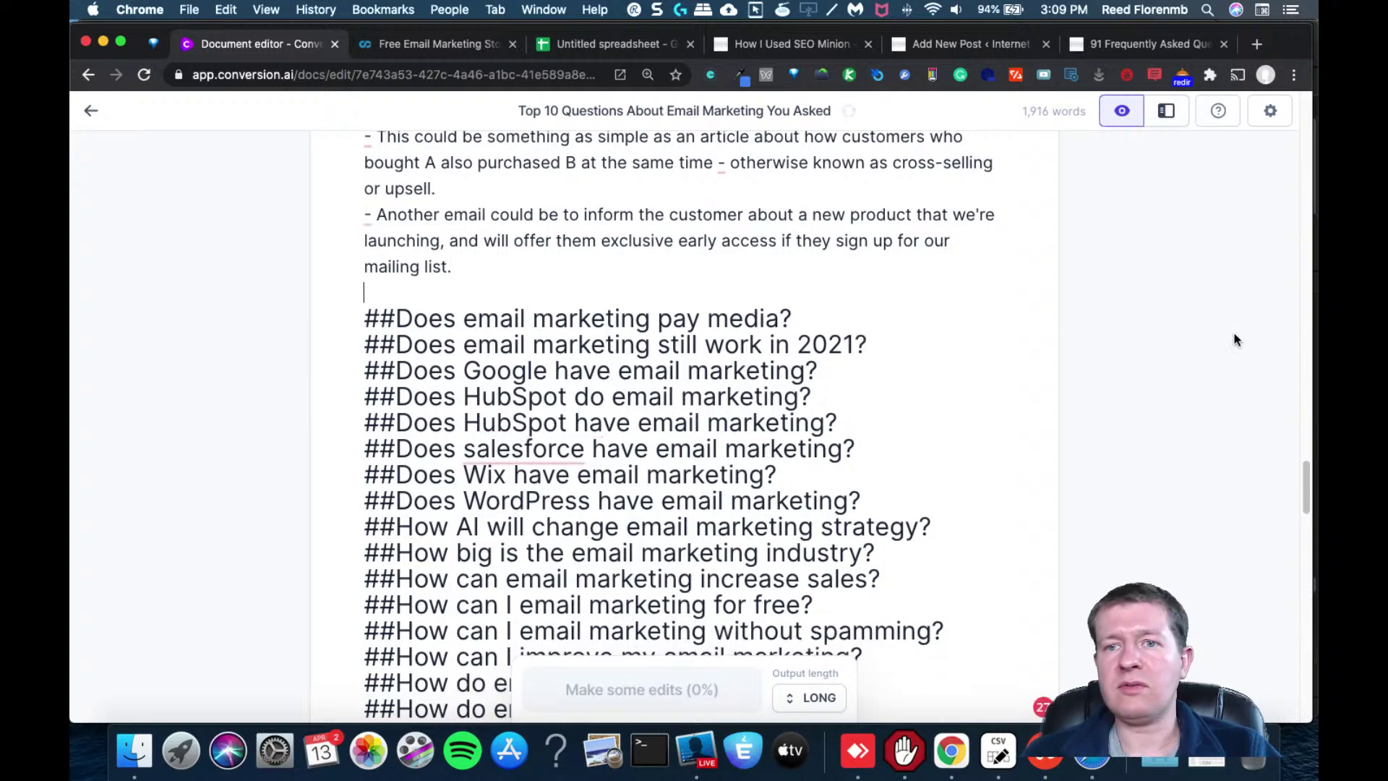
Copy the entire document and replace the new WordPress post's content with it, closing the affiliate FAQ and SEO Minion post tabs
{"action": "left_click_drag", "start_coordinate": [1301, 471], "coordinate": [1301, 137]}
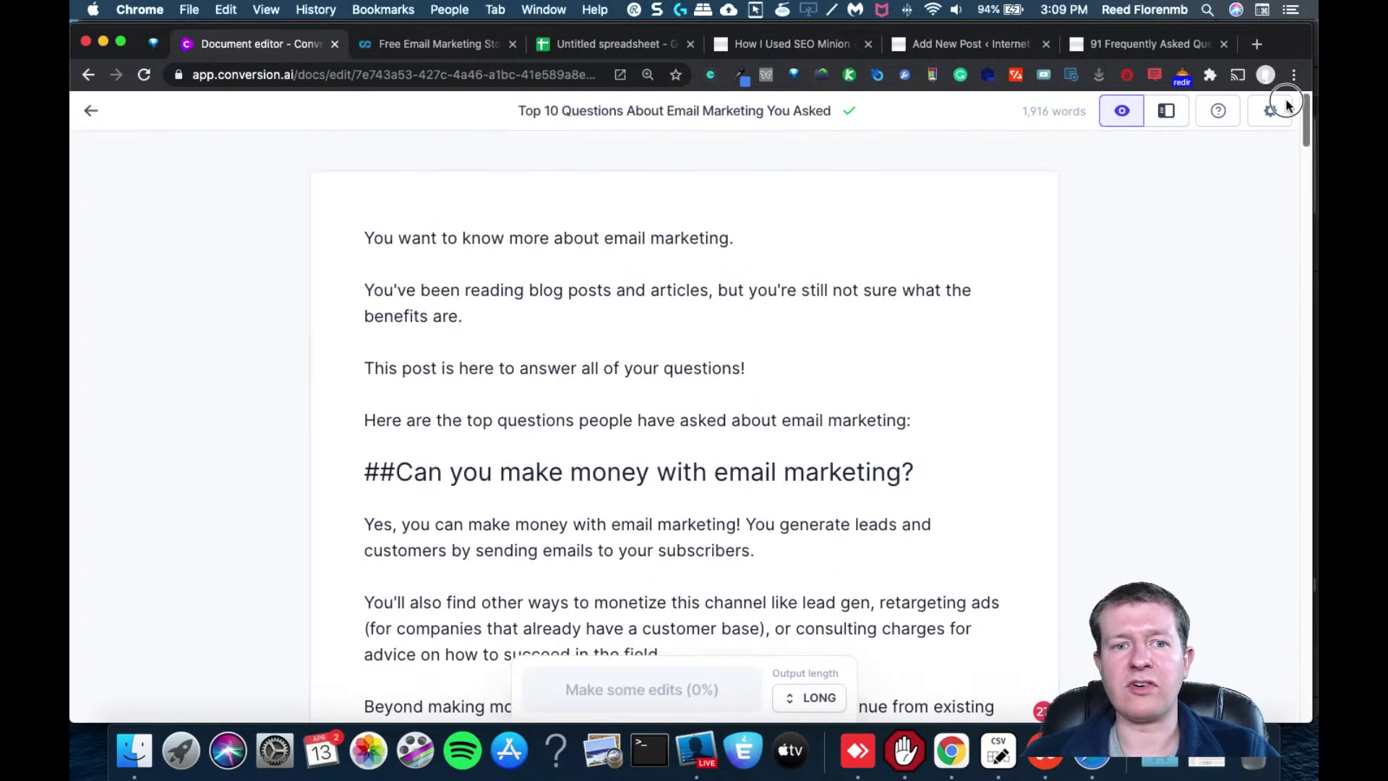
{"action": "key", "text": "super+a"}
{"action": "key", "text": "super+c"}
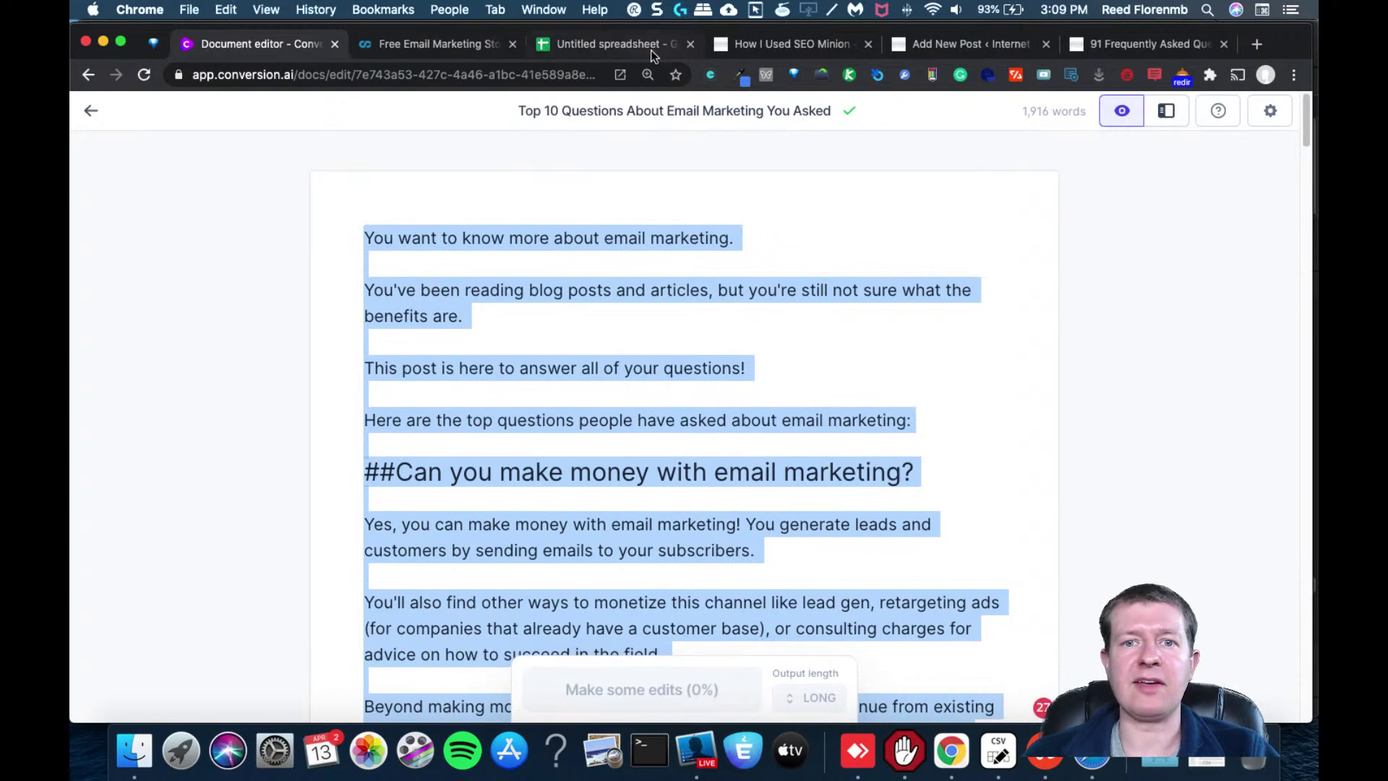
{"action": "left_click", "coordinate": [966, 42]}
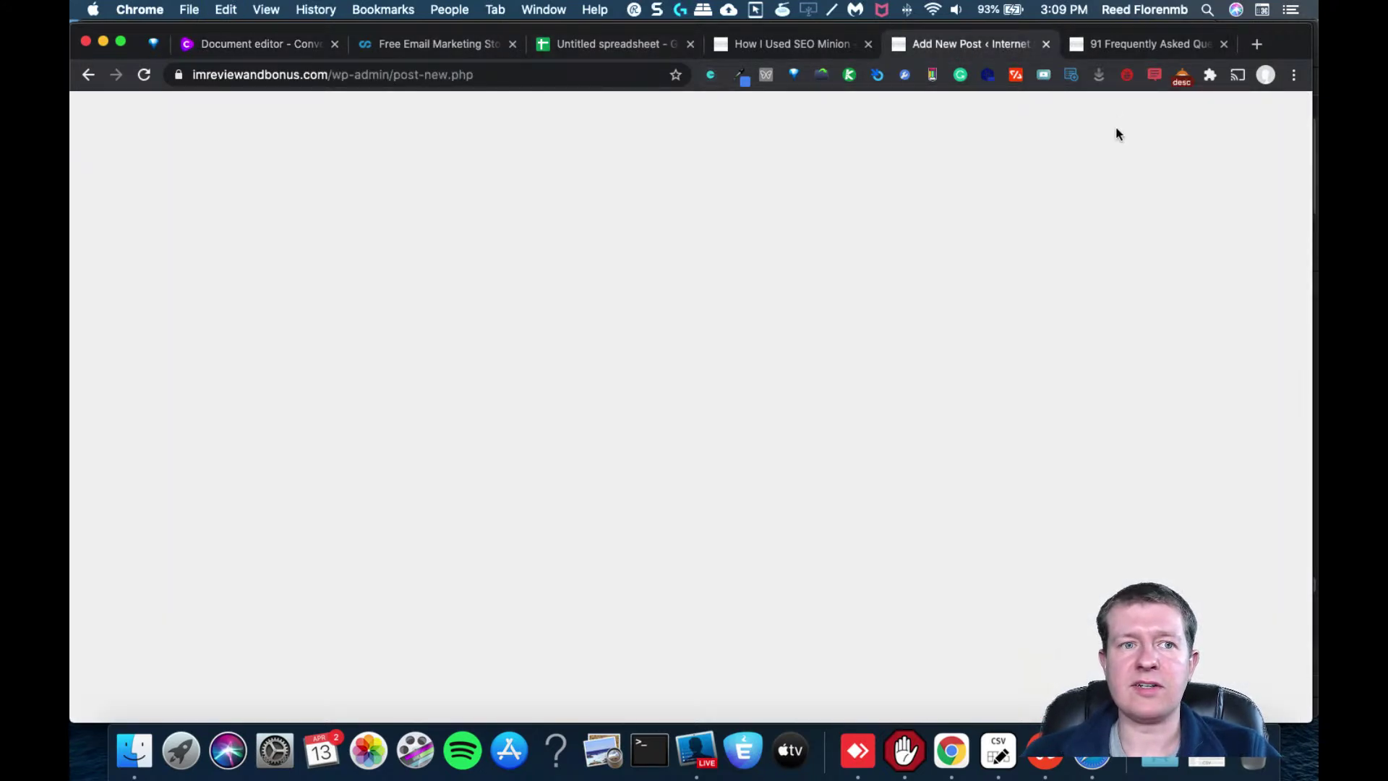
{"action": "left_click", "coordinate": [1223, 45]}
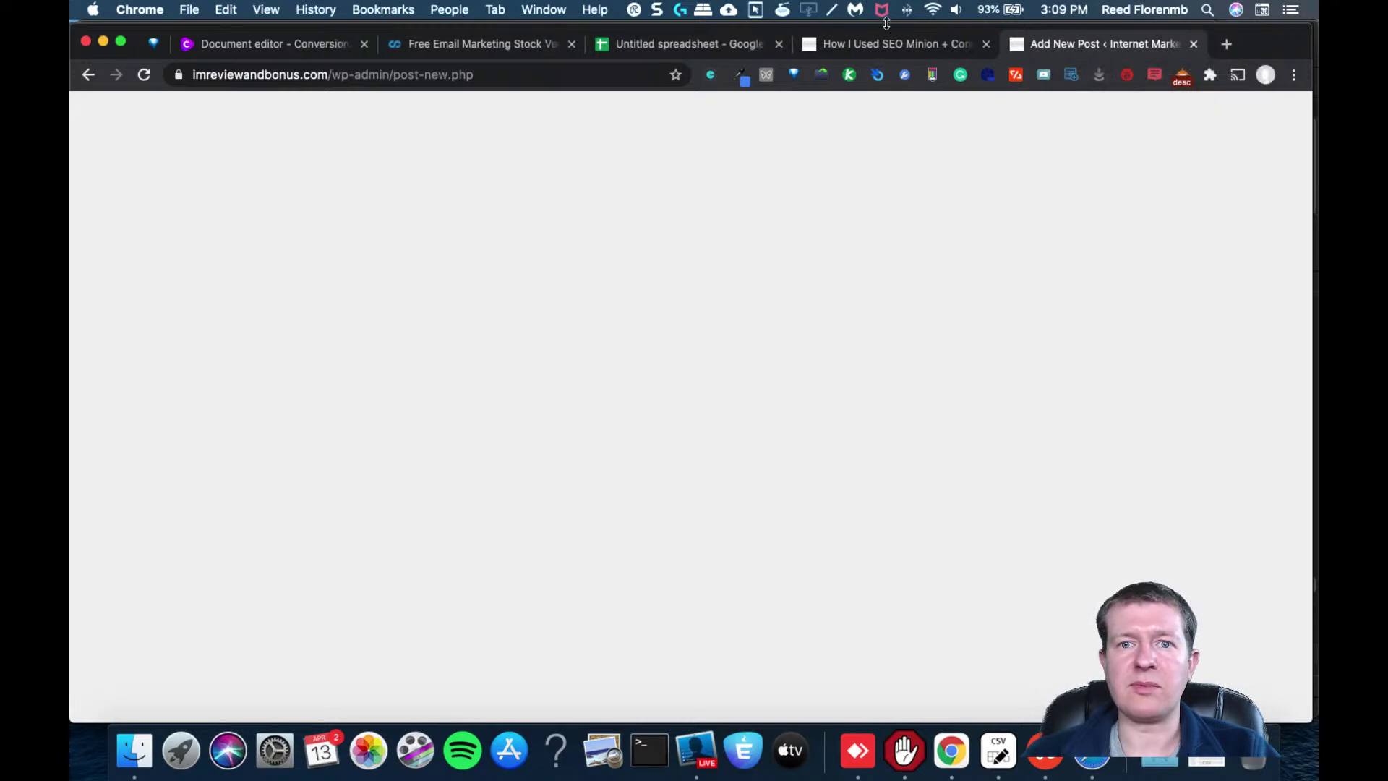
{"action": "left_click", "coordinate": [985, 48]}
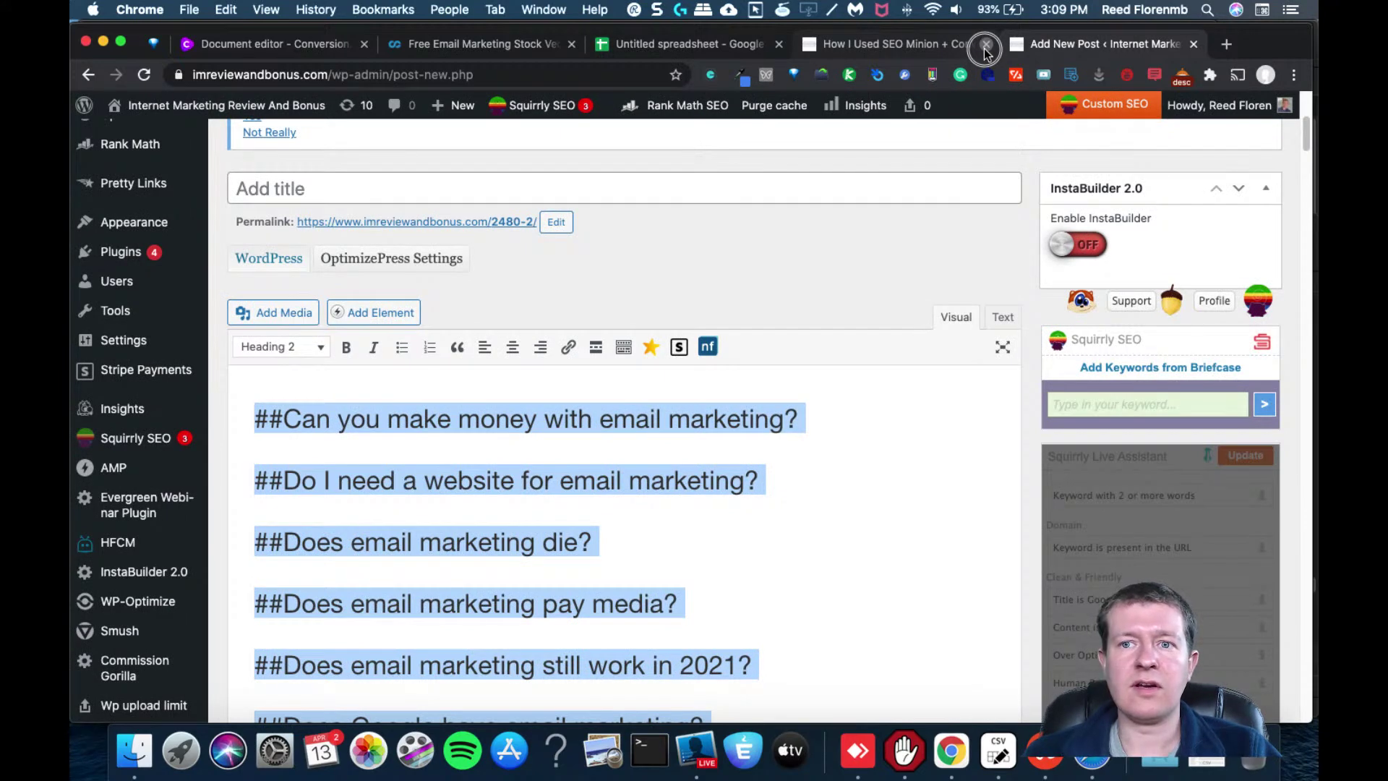
{"action": "left_click", "coordinate": [985, 48]}
{"action": "left_click", "coordinate": [770, 493]}
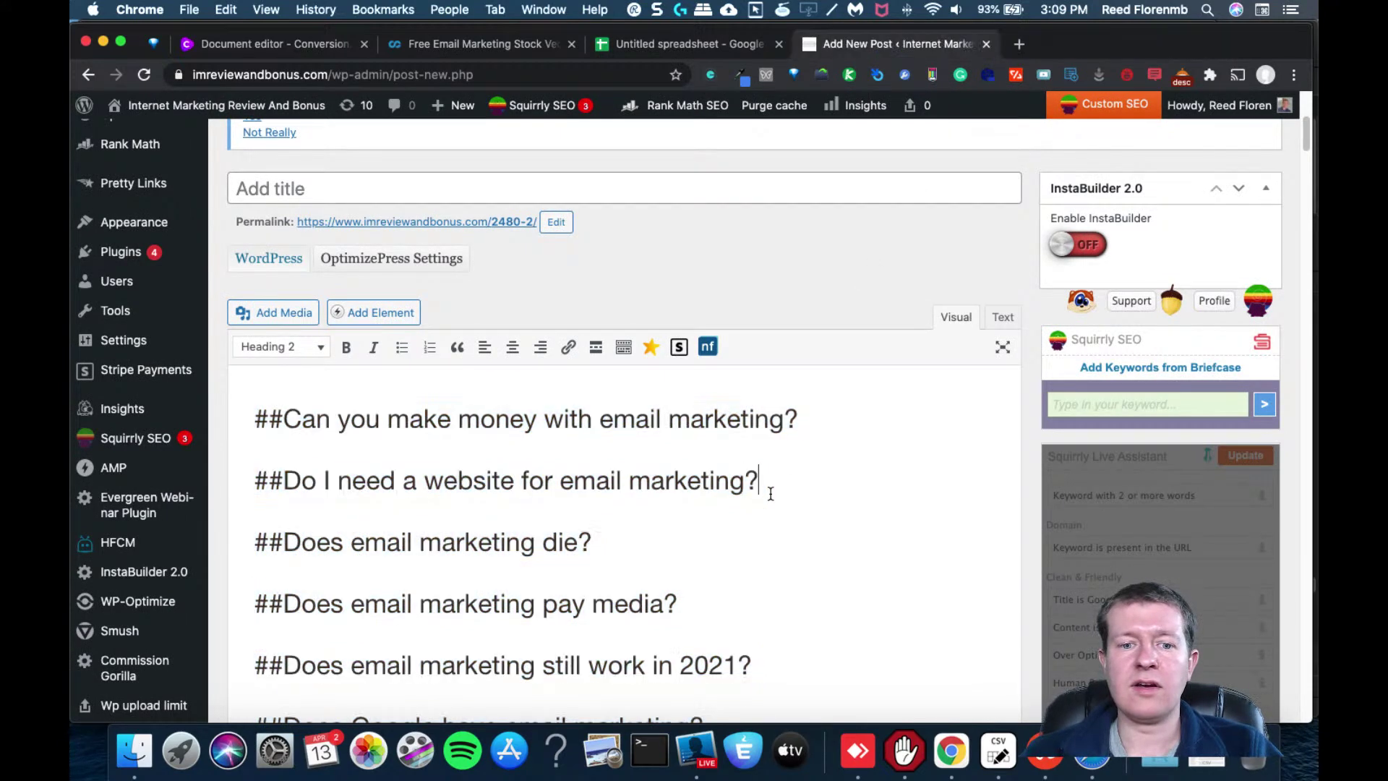
{"action": "key", "text": "super+a"}
{"action": "key", "text": "super+v"}
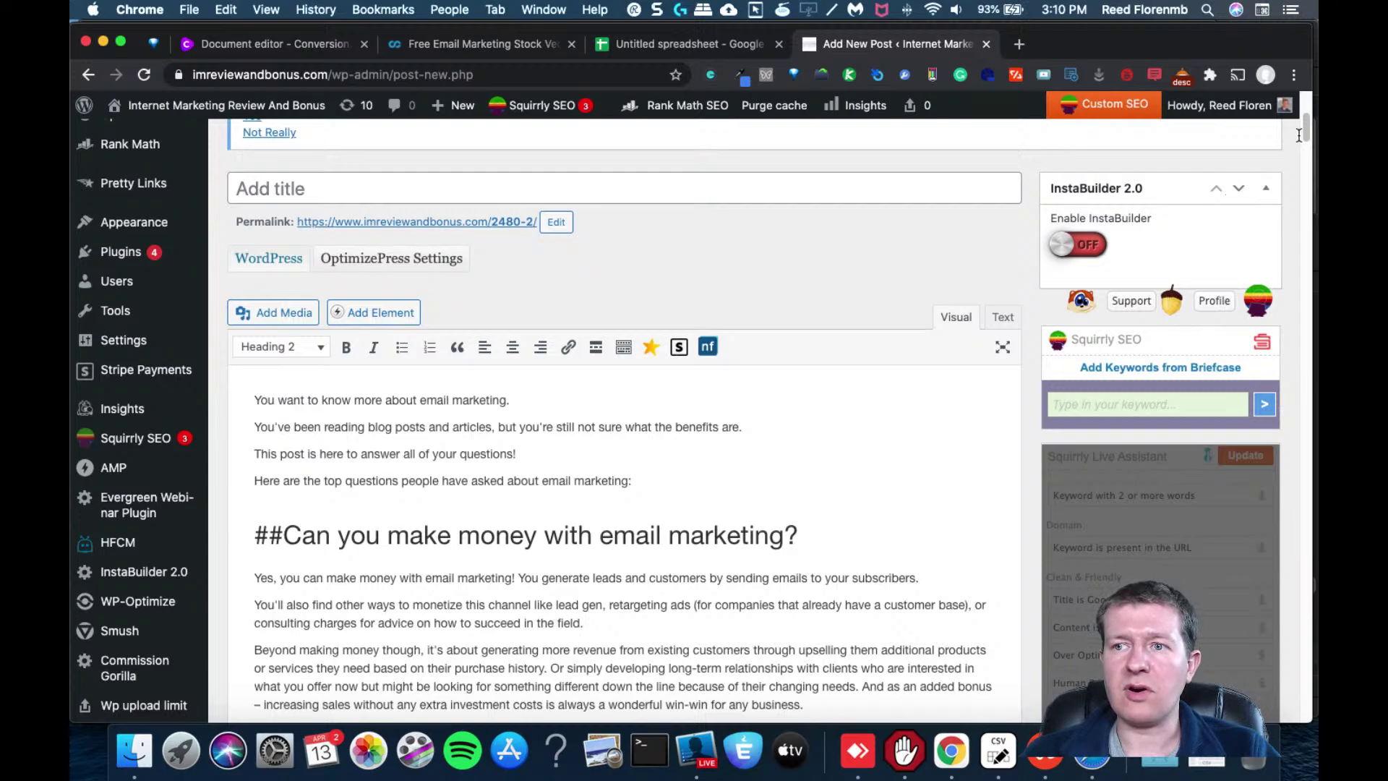
Bring up the post's Rank Math Focus Keyword section and close the untitled spreadsheet tab
{"action": "left_click_drag", "start_coordinate": [1306, 123], "coordinate": [1254, 536]}
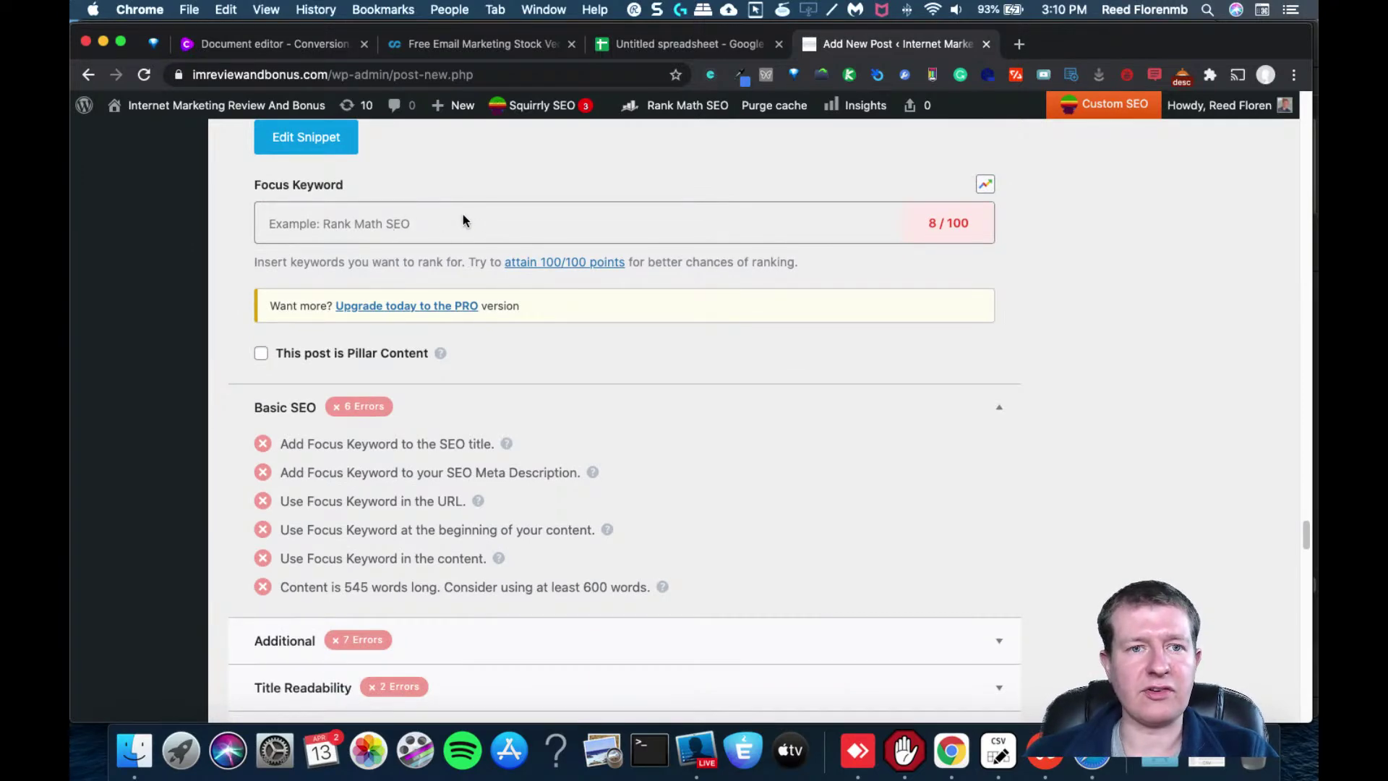
{"action": "left_click", "coordinate": [779, 45]}
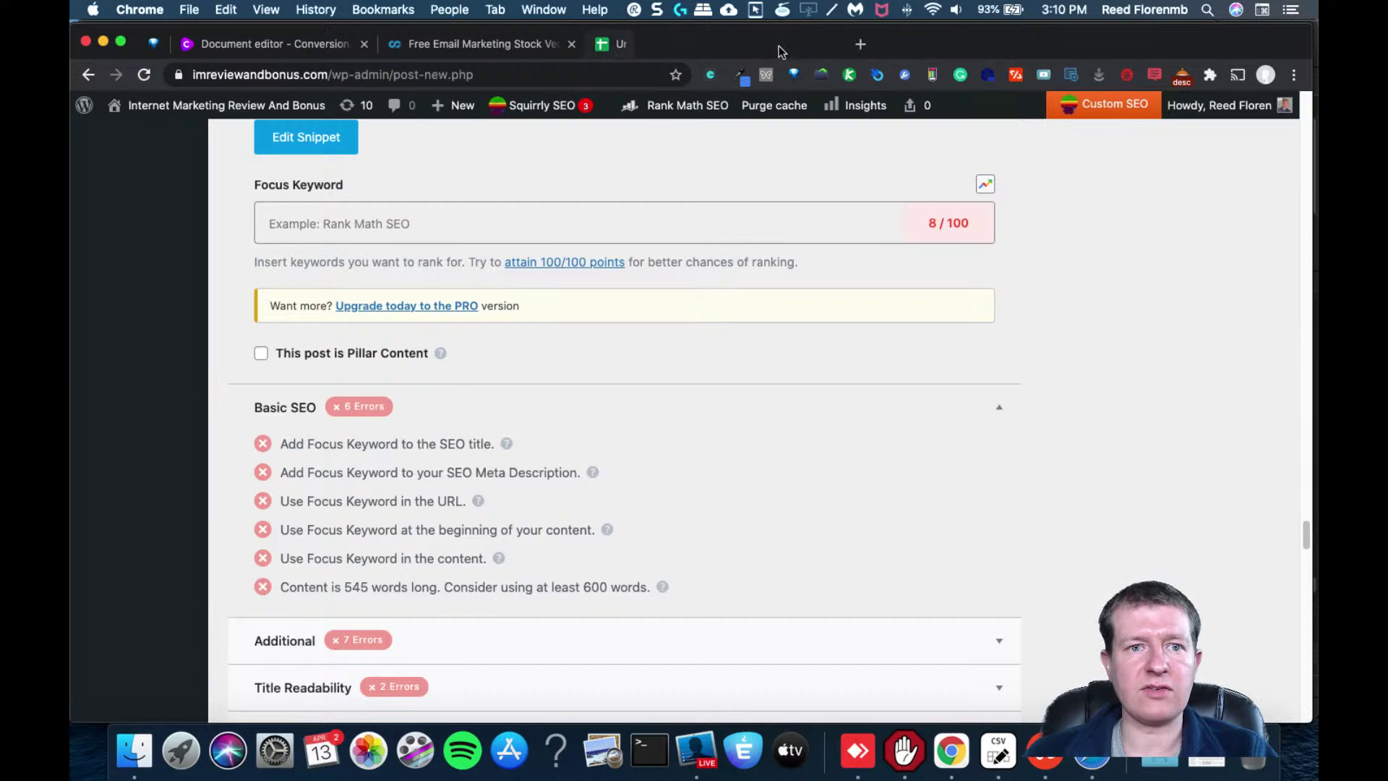
Close the free email marketing stock video tab and keep waiting for the unresponsive post page, returning to the article text
{"action": "left_click", "coordinate": [571, 44]}
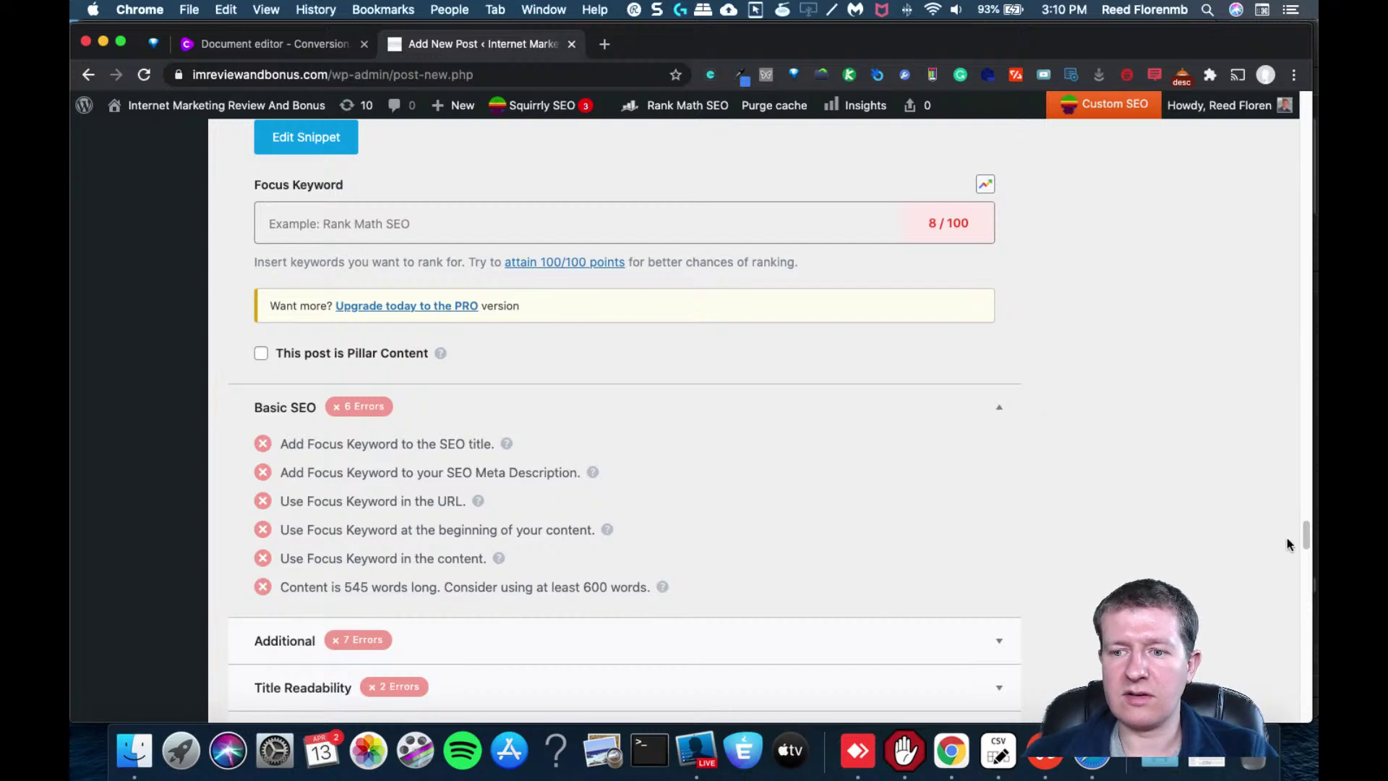
{"action": "left_click_drag", "start_coordinate": [1305, 534], "coordinate": [1305, 554]}
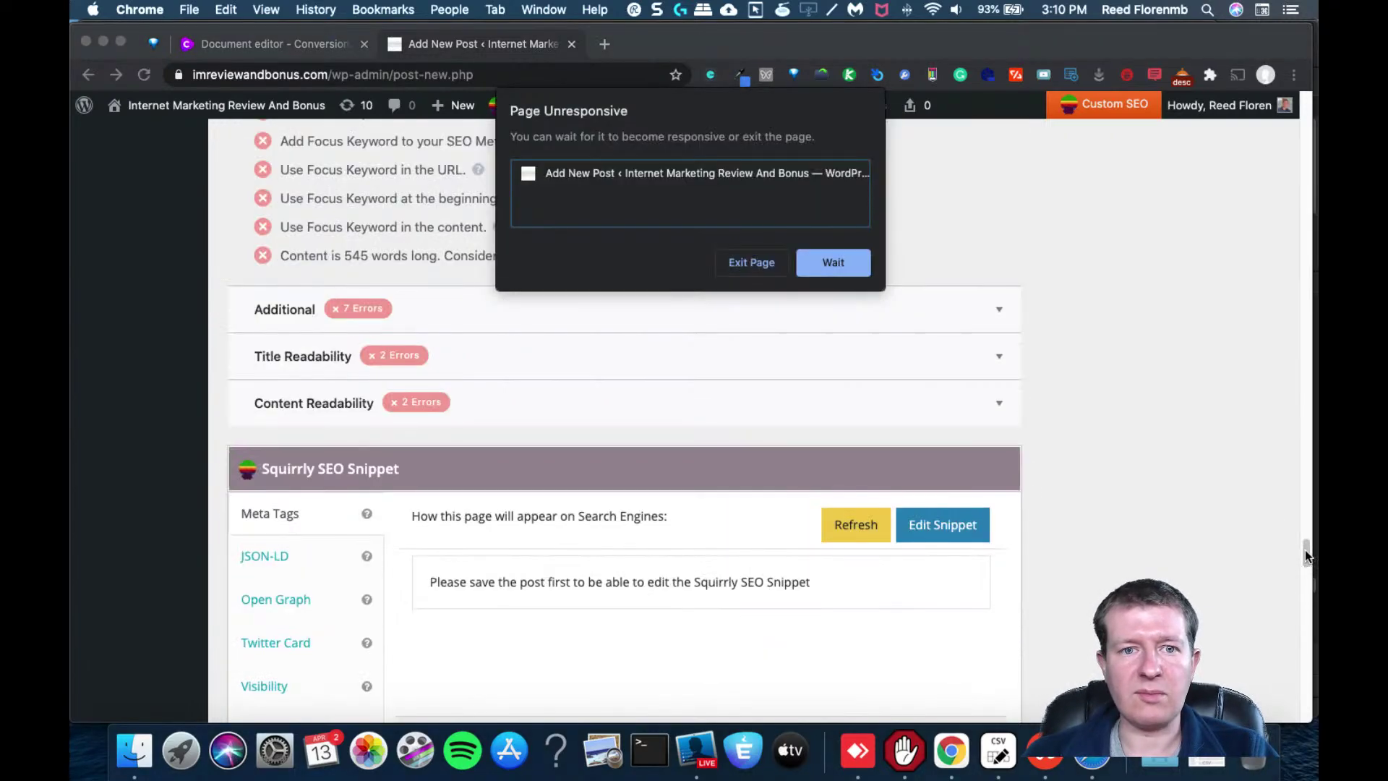
{"action": "left_click", "coordinate": [828, 268]}
{"action": "left_click_drag", "start_coordinate": [1303, 553], "coordinate": [1301, 523]}
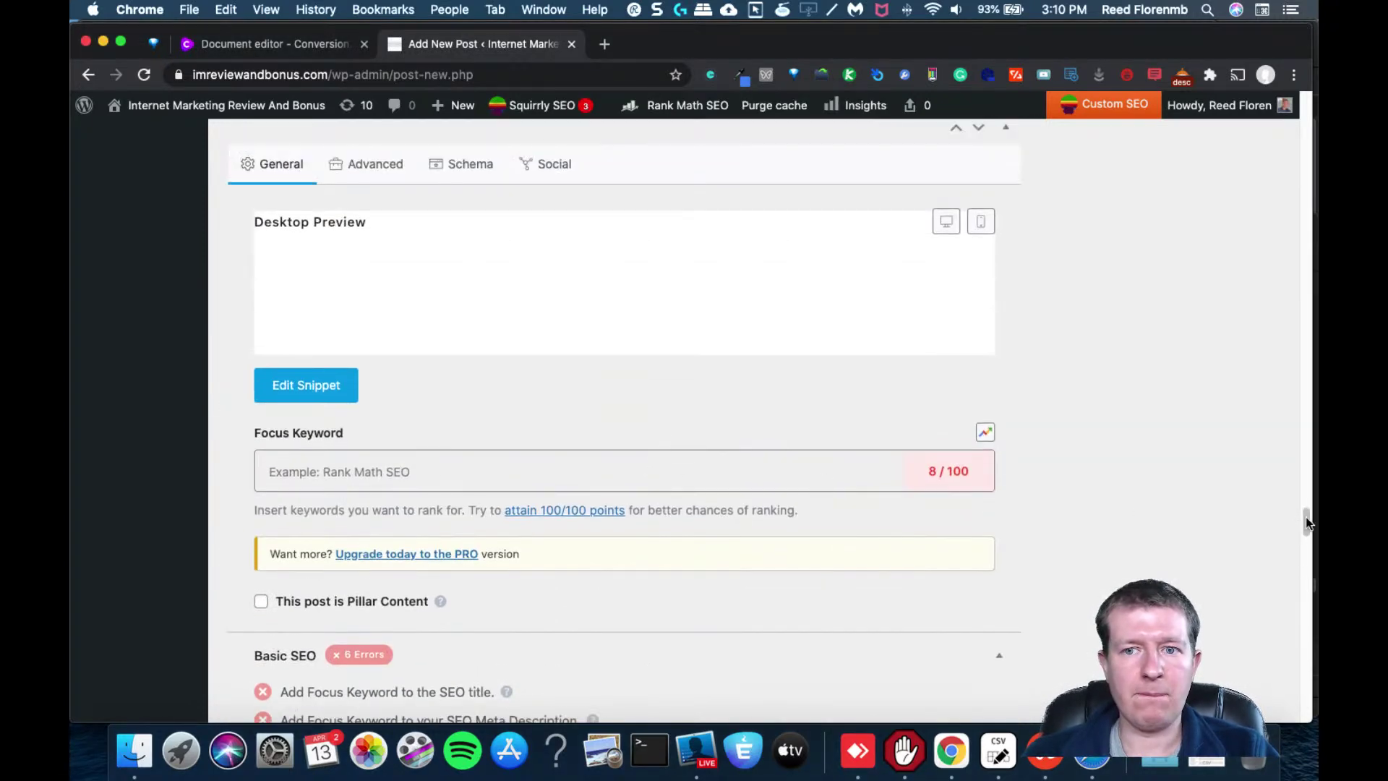
{"action": "left_click_drag", "start_coordinate": [1306, 516], "coordinate": [1281, 181]}
{"action": "scroll", "coordinate": [1243, 194], "scroll_direction": "up", "scroll_amount": 8}
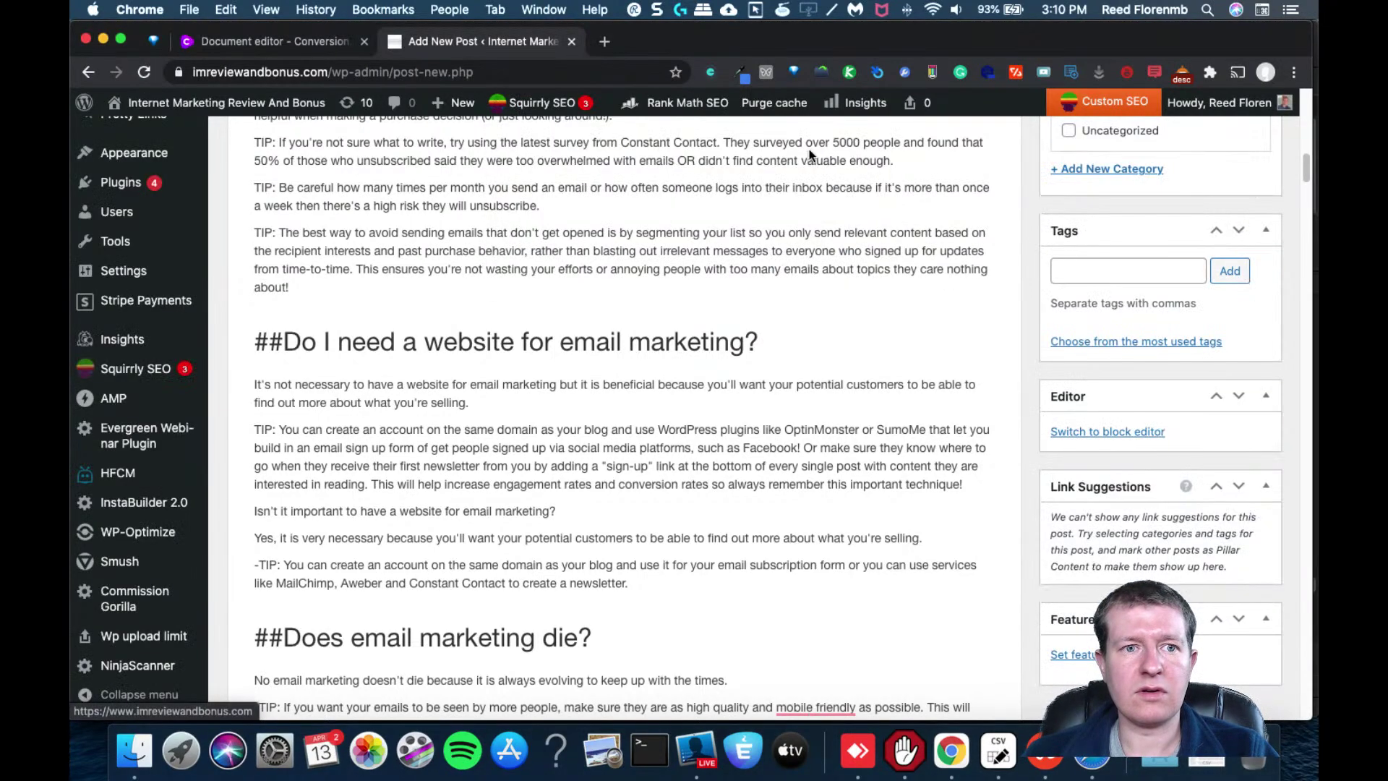
Exit the unresponsive new post page and reload it to start from an empty post
{"action": "left_click", "coordinate": [145, 73]}
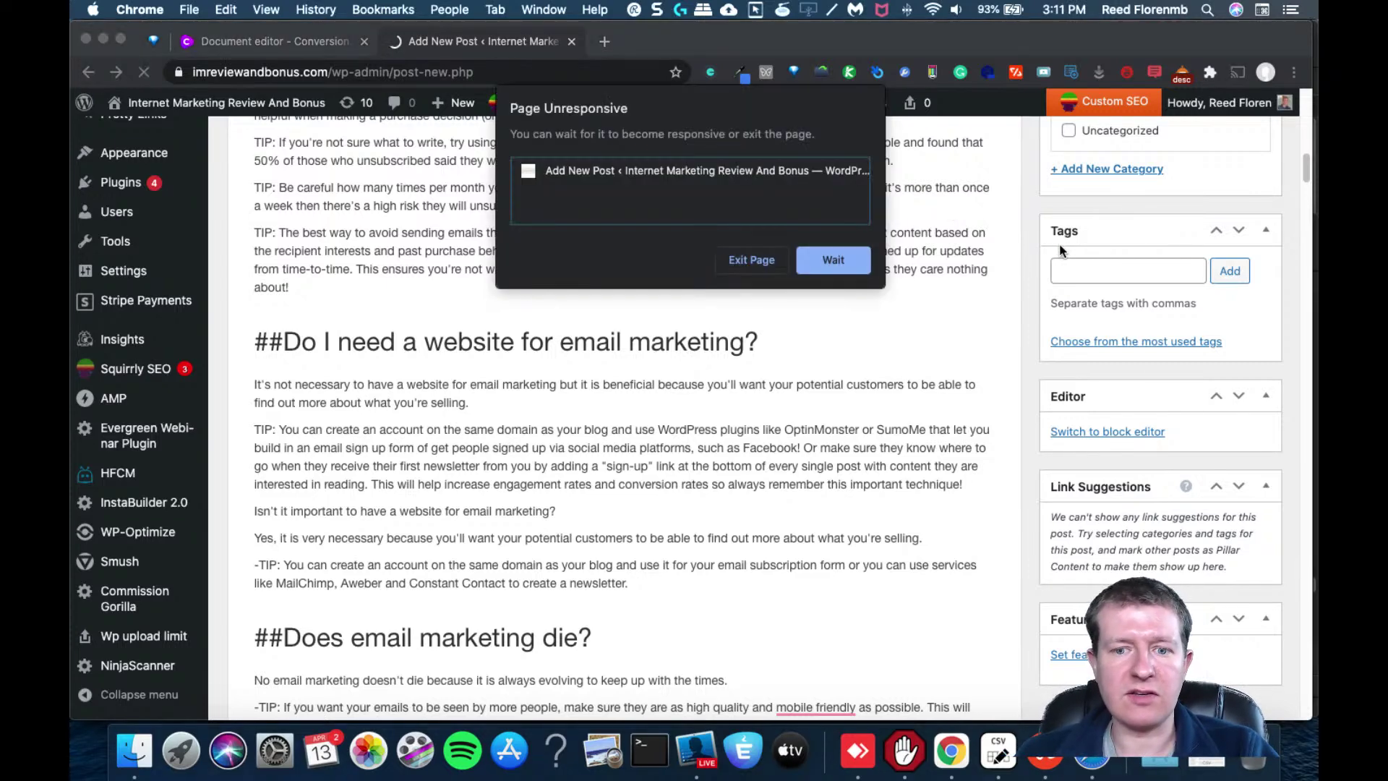
{"action": "left_click", "coordinate": [824, 265]}
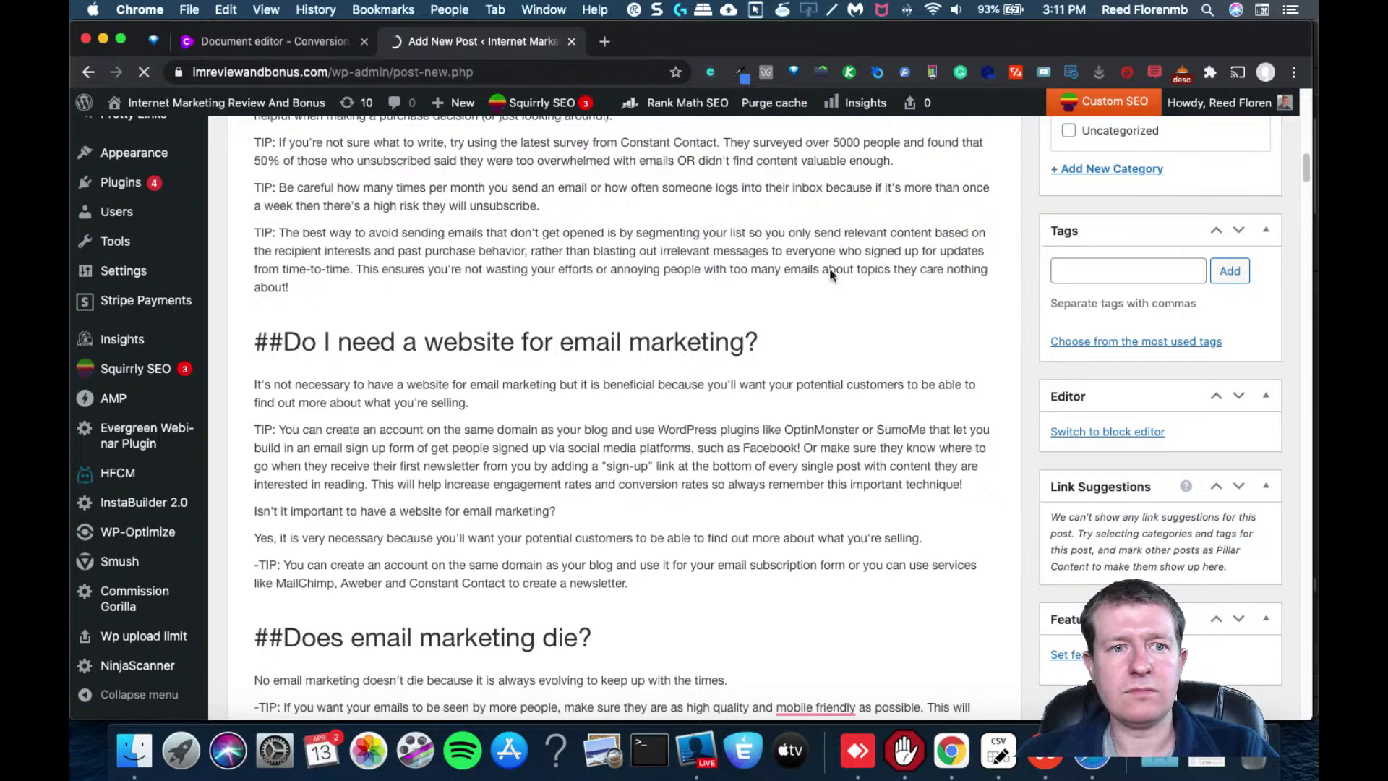
{"action": "left_click_drag", "start_coordinate": [1303, 169], "coordinate": [1270, 139]}
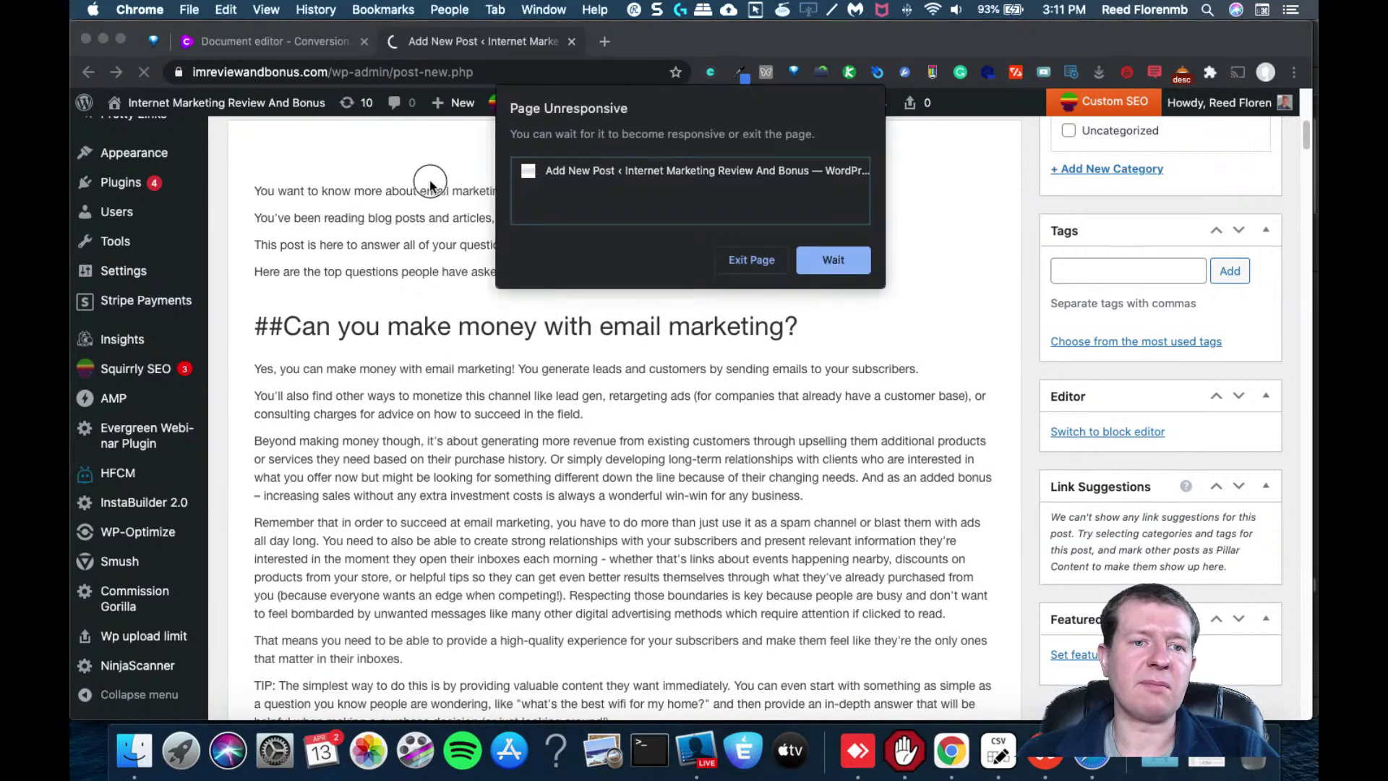
{"action": "left_click", "coordinate": [751, 259]}
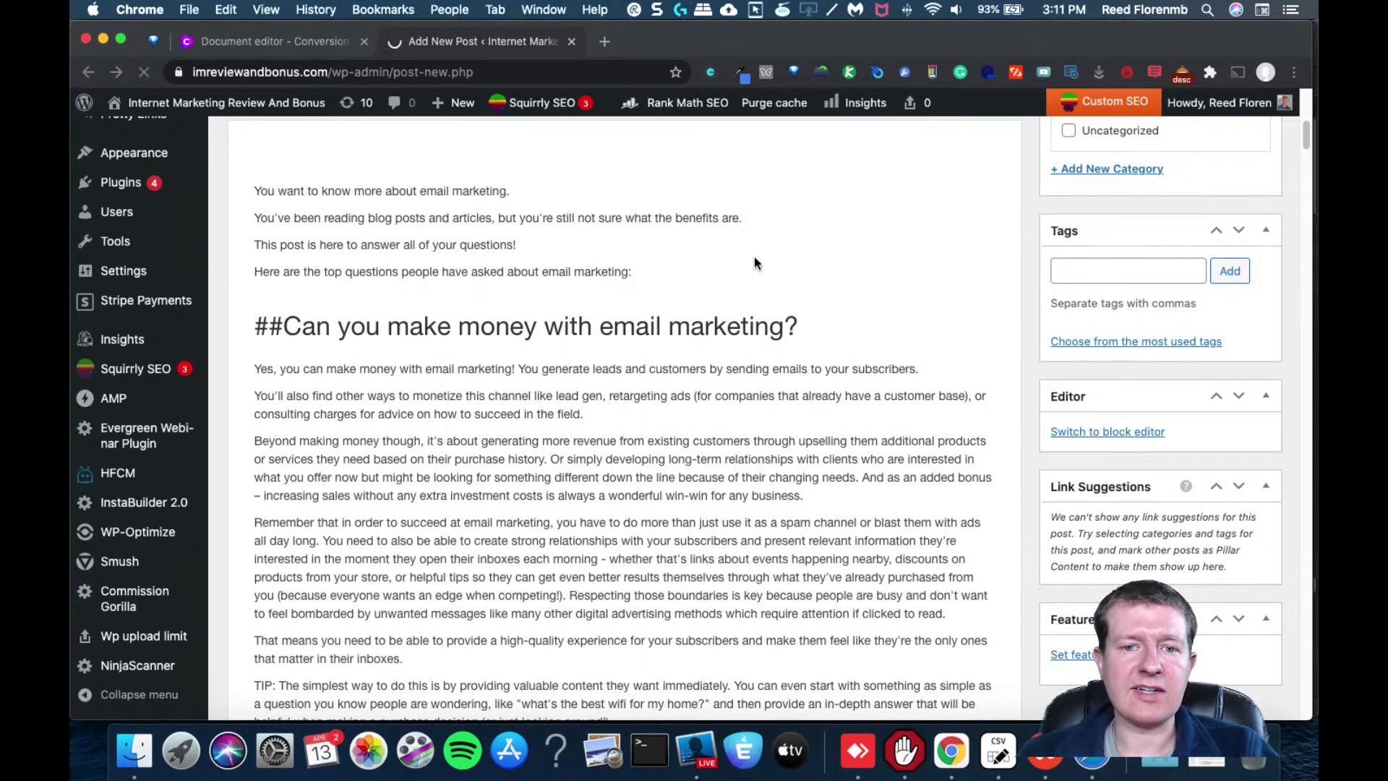
{"action": "left_click", "coordinate": [144, 72]}
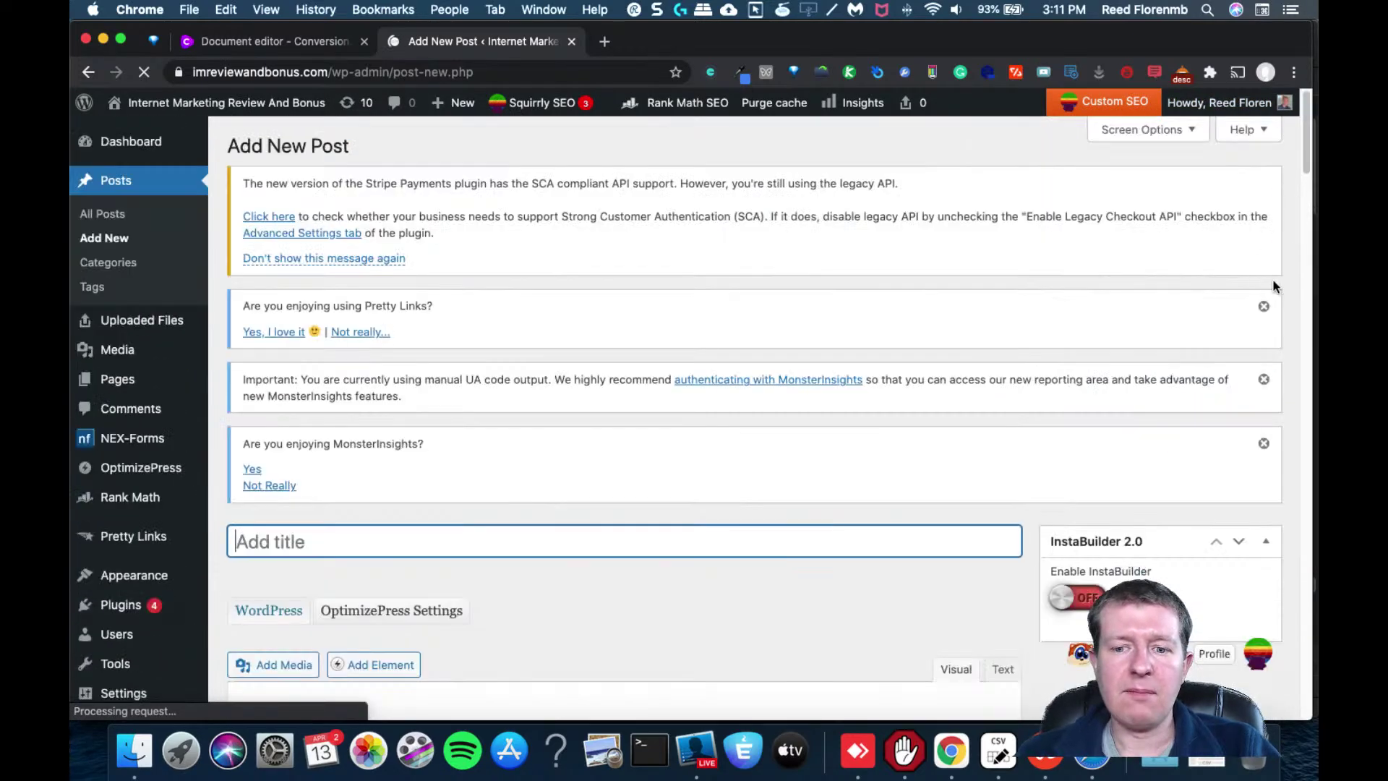
Title the post "Your Top 97 Email Marketing Questions Answers for [month] [year]"
{"action": "left_click_drag", "start_coordinate": [1300, 151], "coordinate": [1301, 214]}
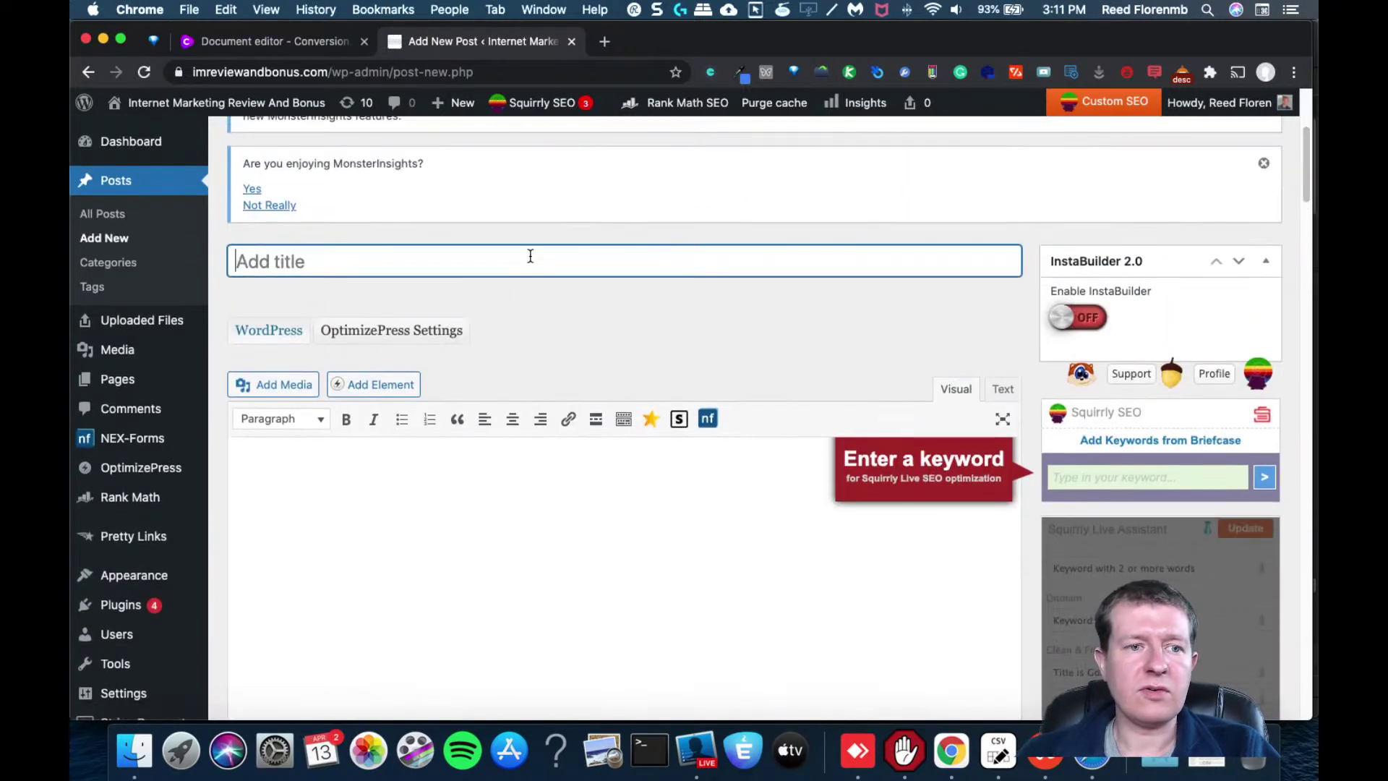
{"action": "type", "text": "Your Top"}
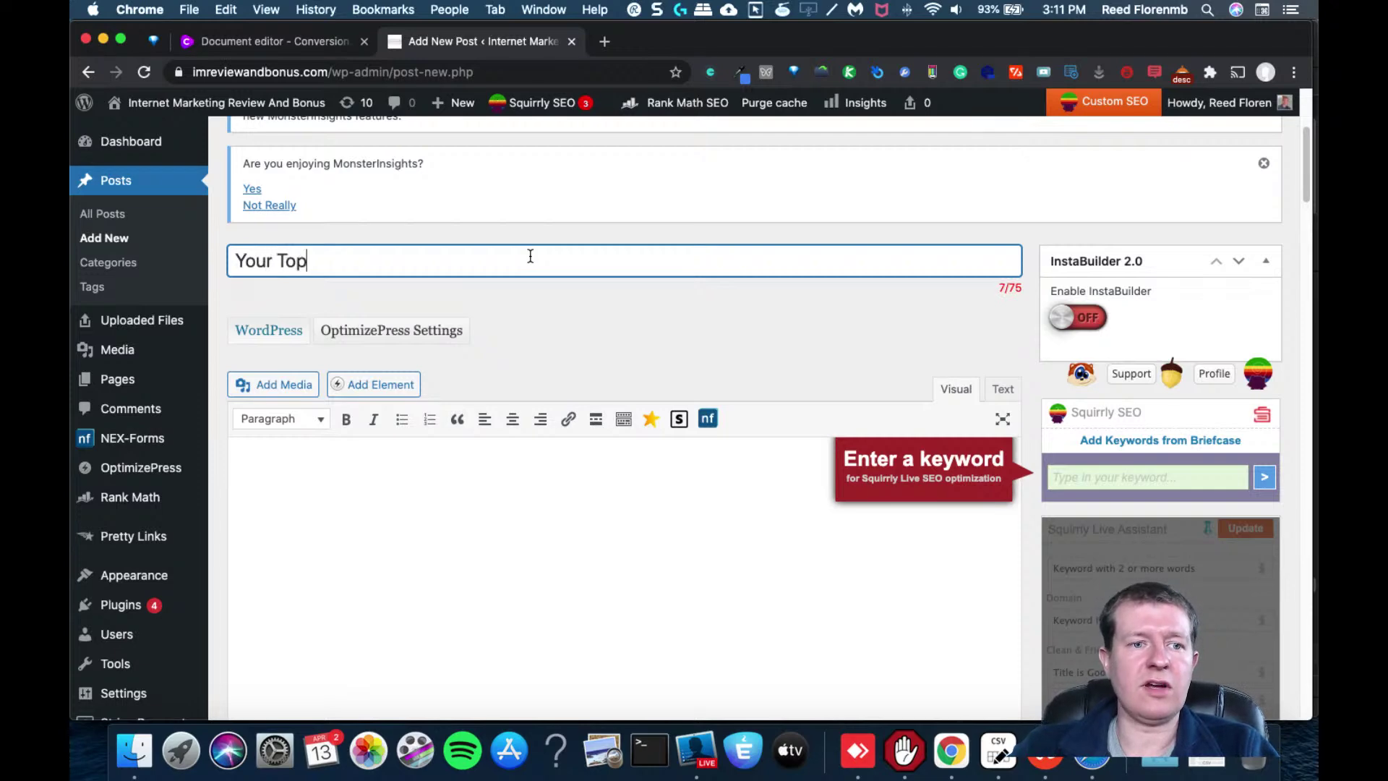
{"action": "type", "text": " Email Marketing "}
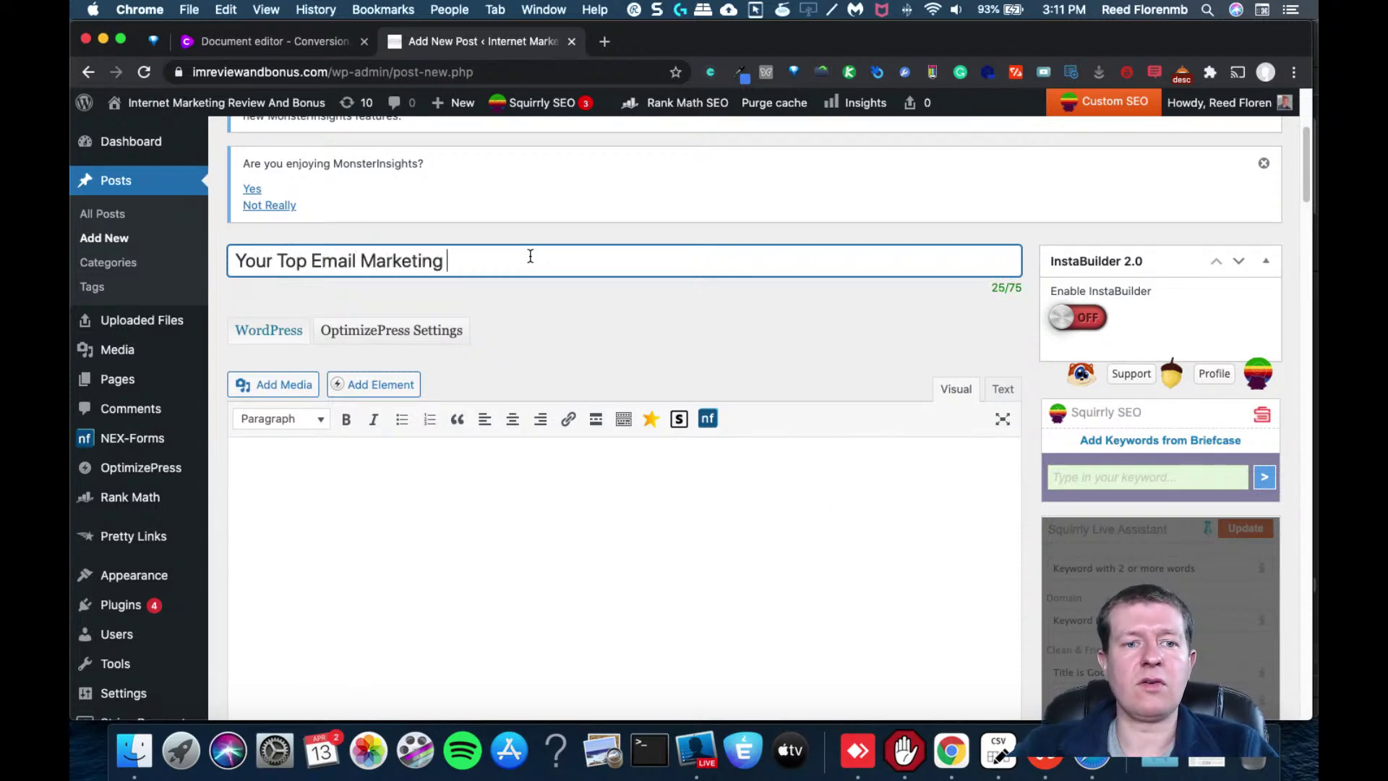
{"action": "type", "text": "Questions Answe"}
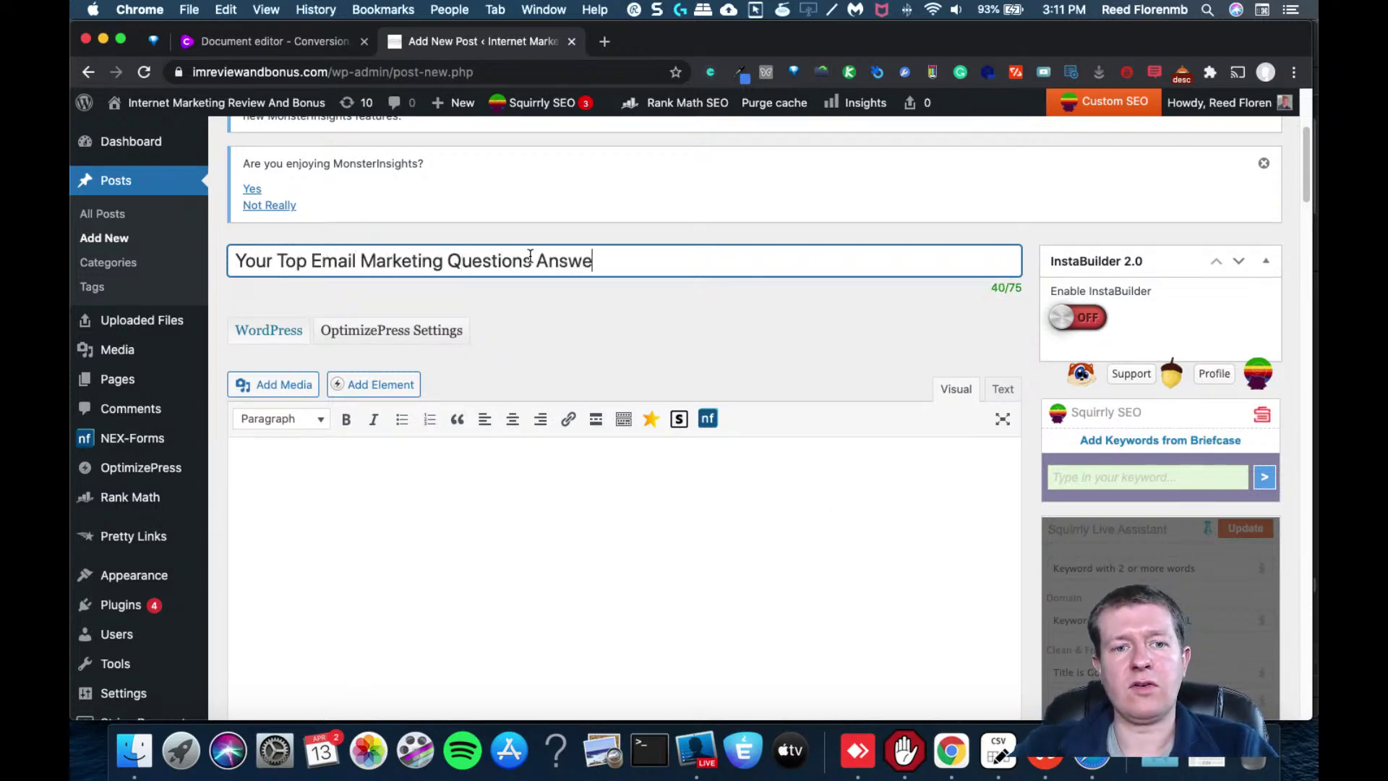
{"action": "type", "text": "rs for [month"}
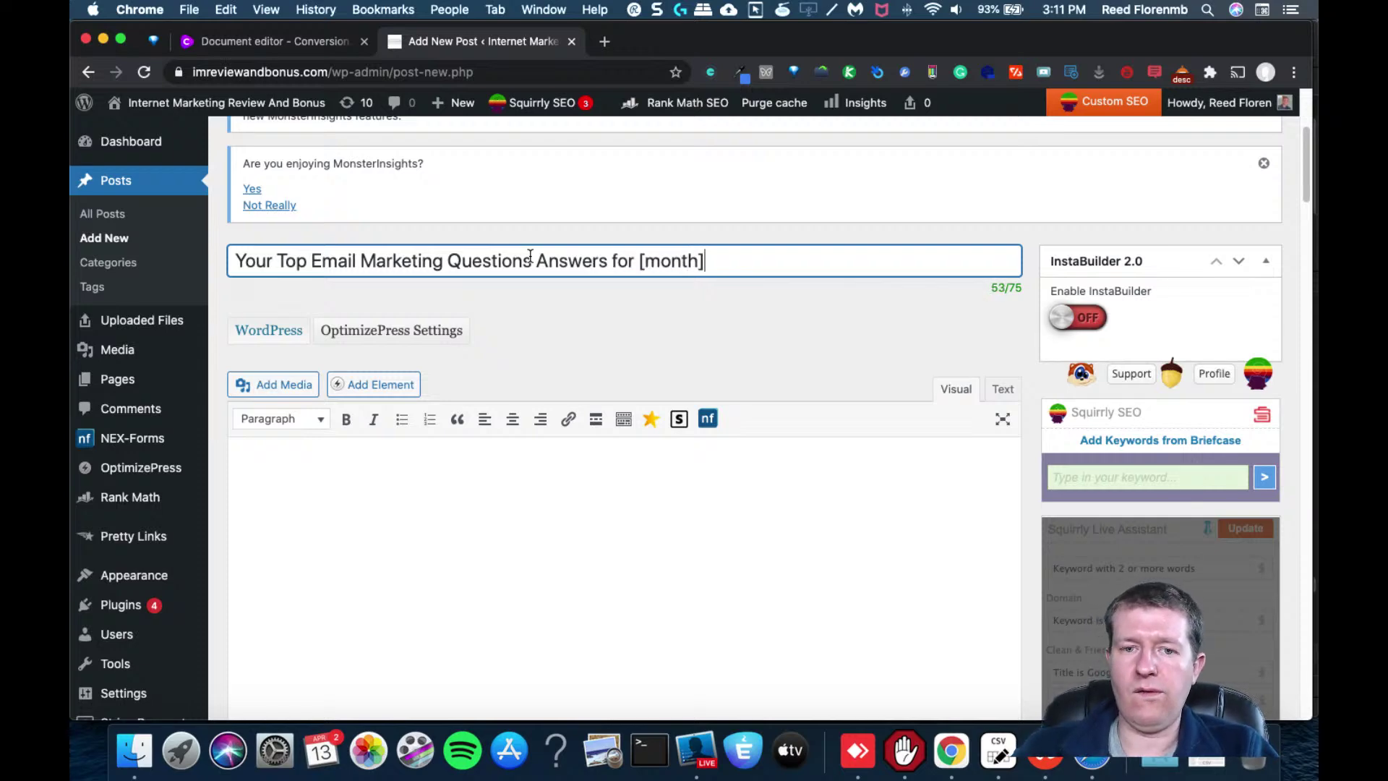
{"action": "type", "text": "] [year]"}
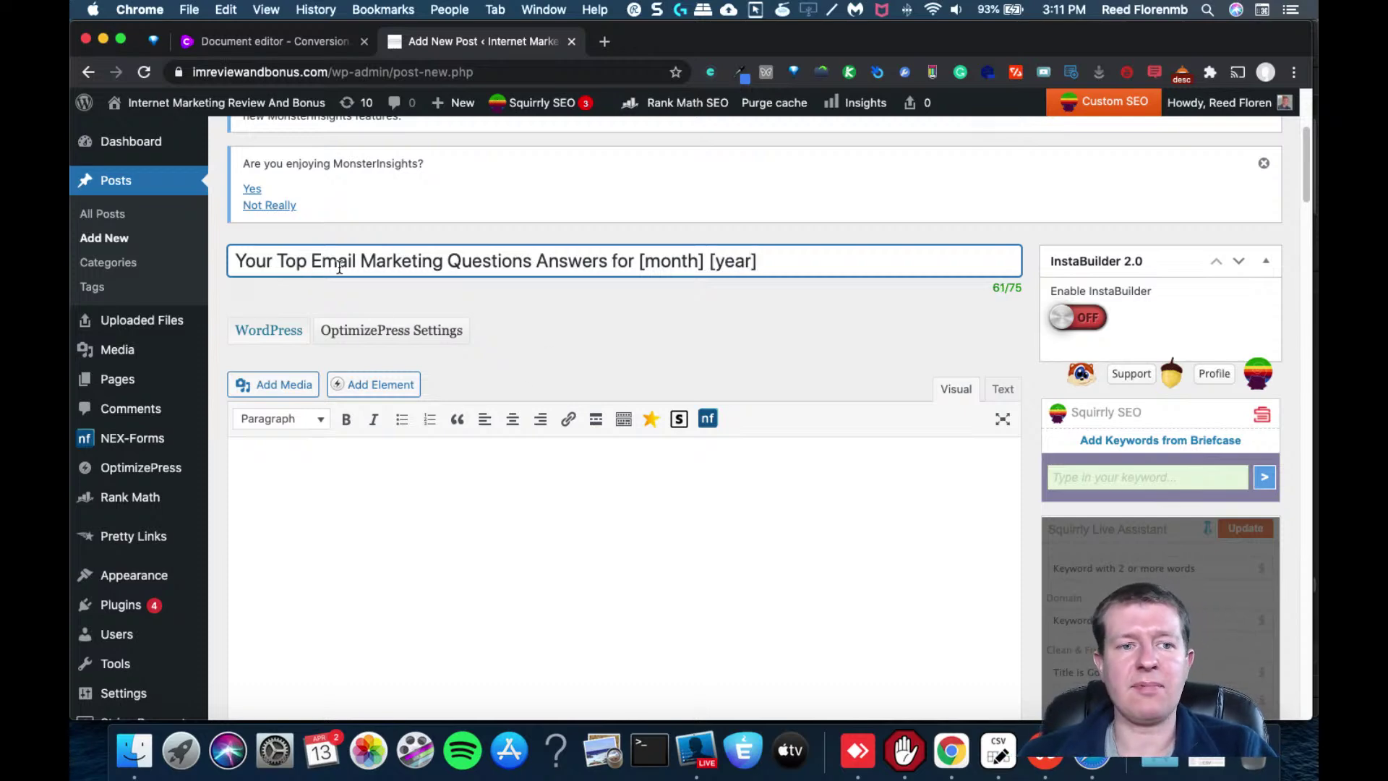
{"action": "left_click", "coordinate": [315, 264]}
{"action": "type", "text": "97"}
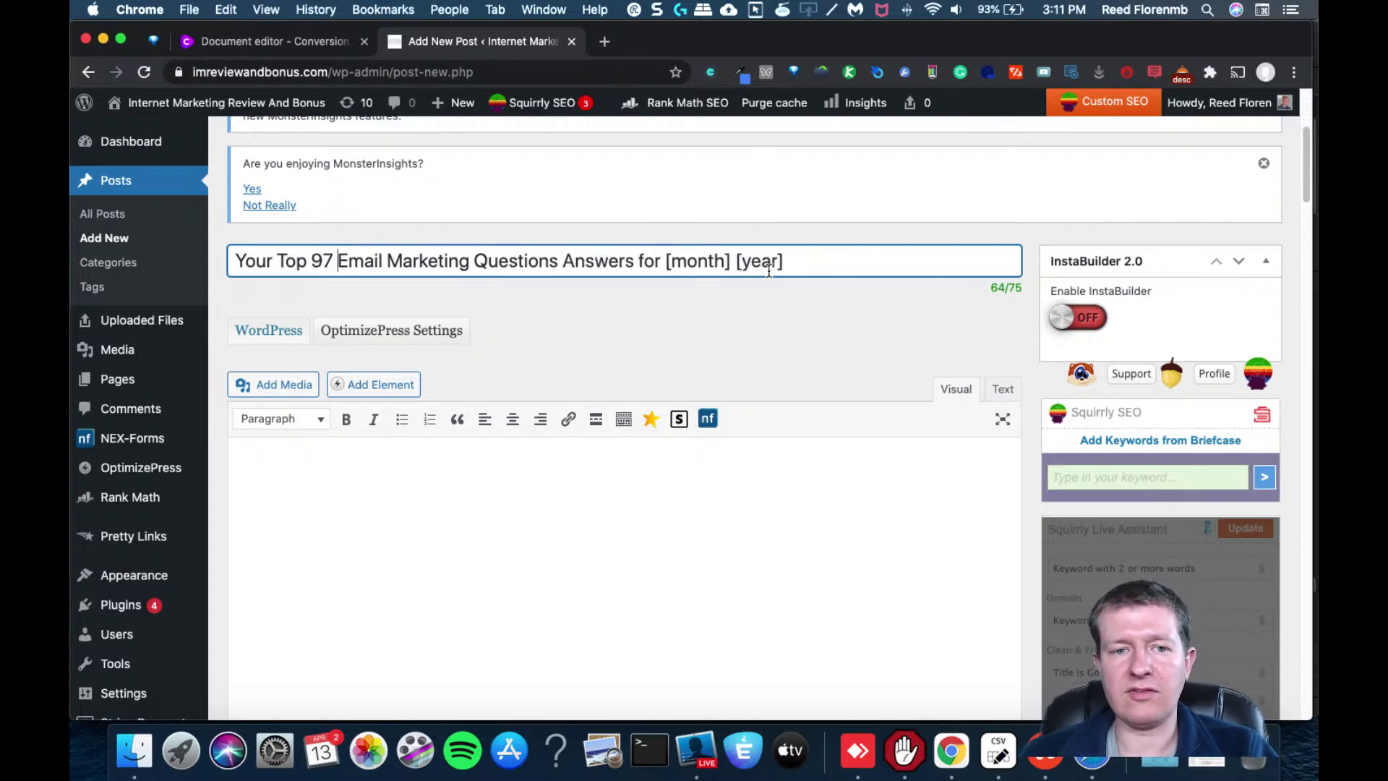
Set the post's permalink slug to email-marketing-faq and paste the copied article into the post body
{"action": "left_click", "coordinate": [648, 472]}
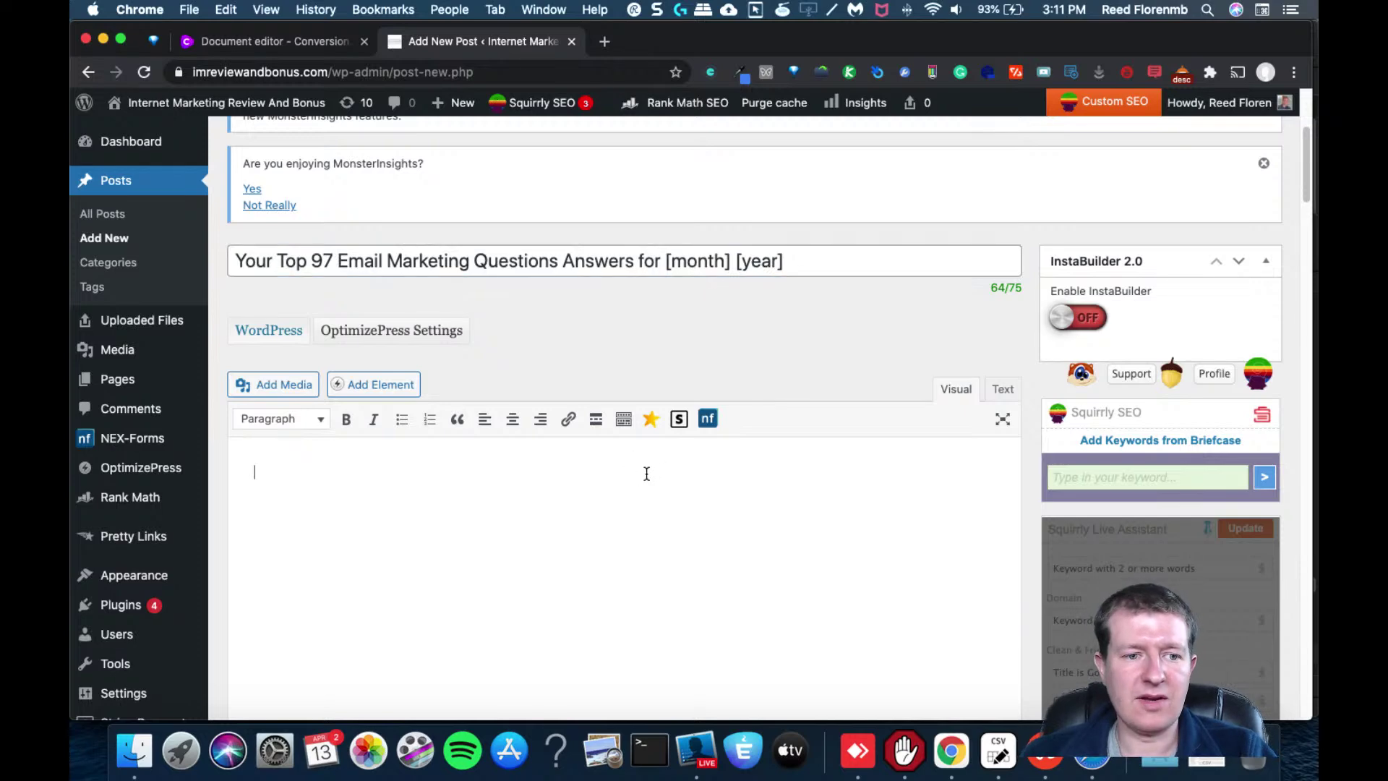
{"action": "left_click_drag", "start_coordinate": [1301, 170], "coordinate": [1301, 173]}
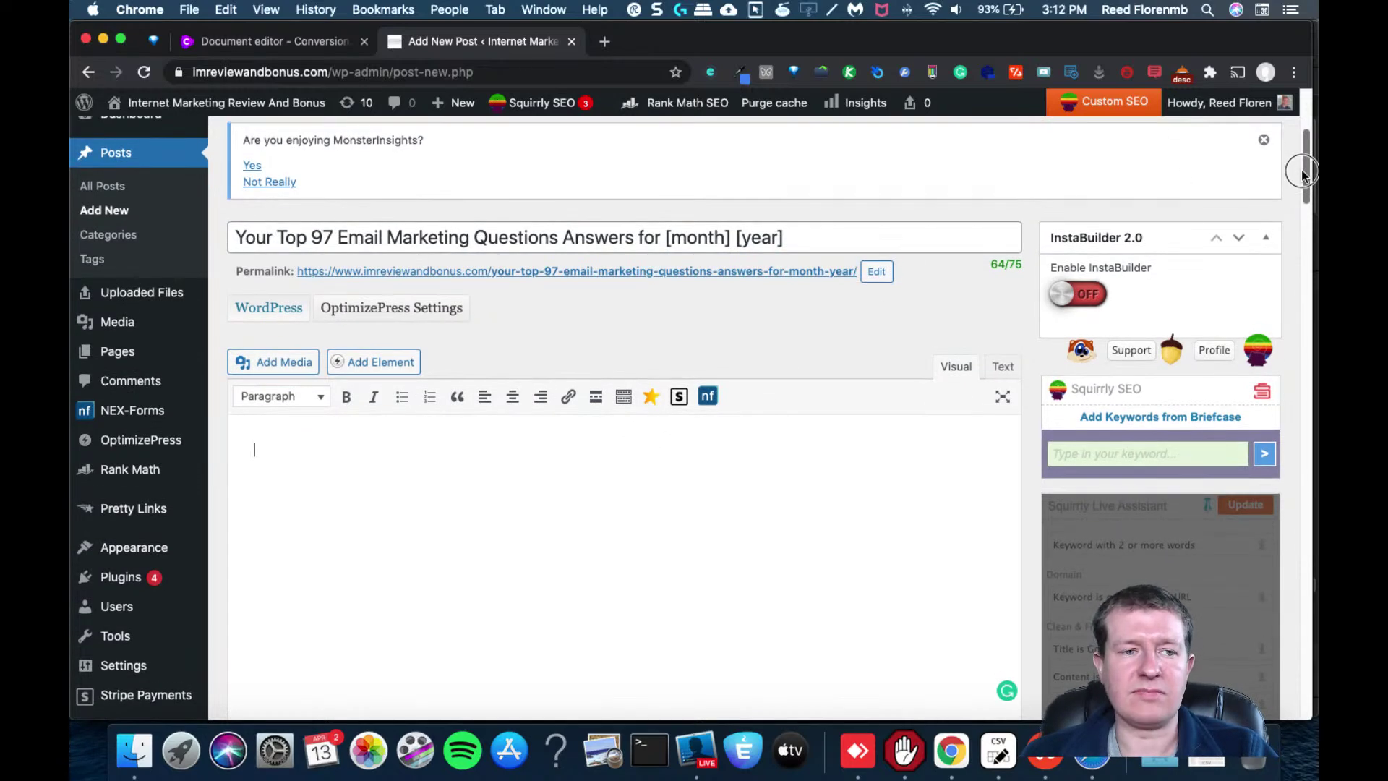
{"action": "left_click", "coordinate": [876, 272]}
{"action": "key", "text": "super+a"}
{"action": "key", "text": "BackSpace"}
{"action": "type", "text": "email-marketing-faq"}
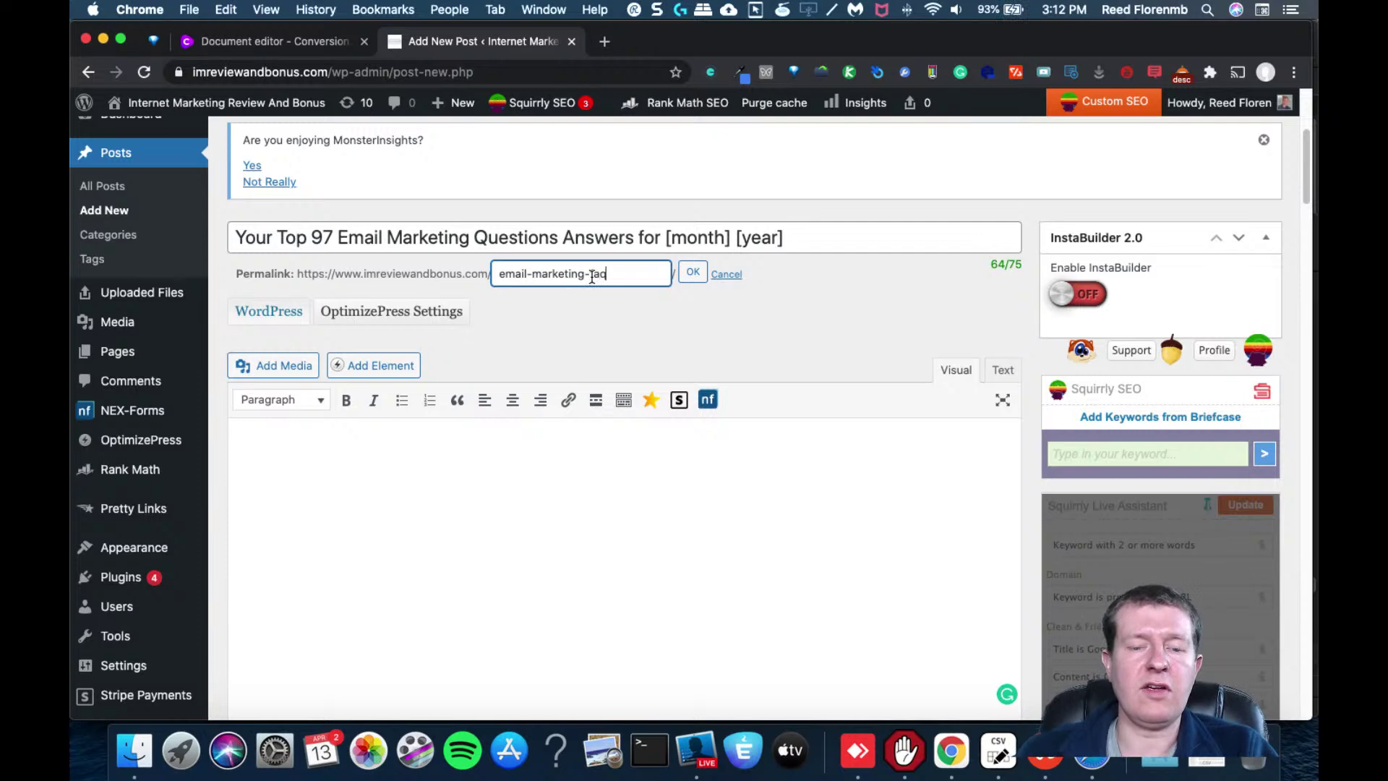
{"action": "left_click", "coordinate": [685, 279]}
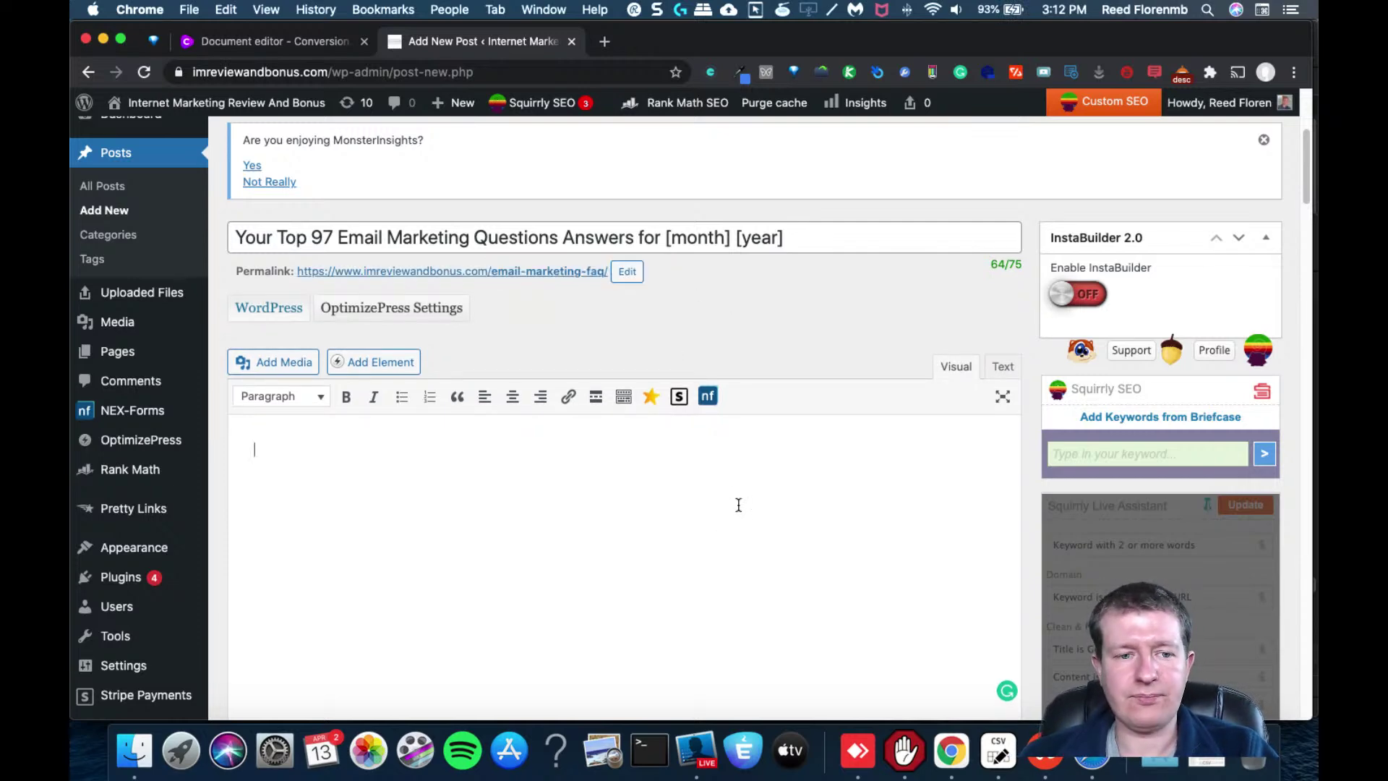
{"action": "key", "text": "super+v"}
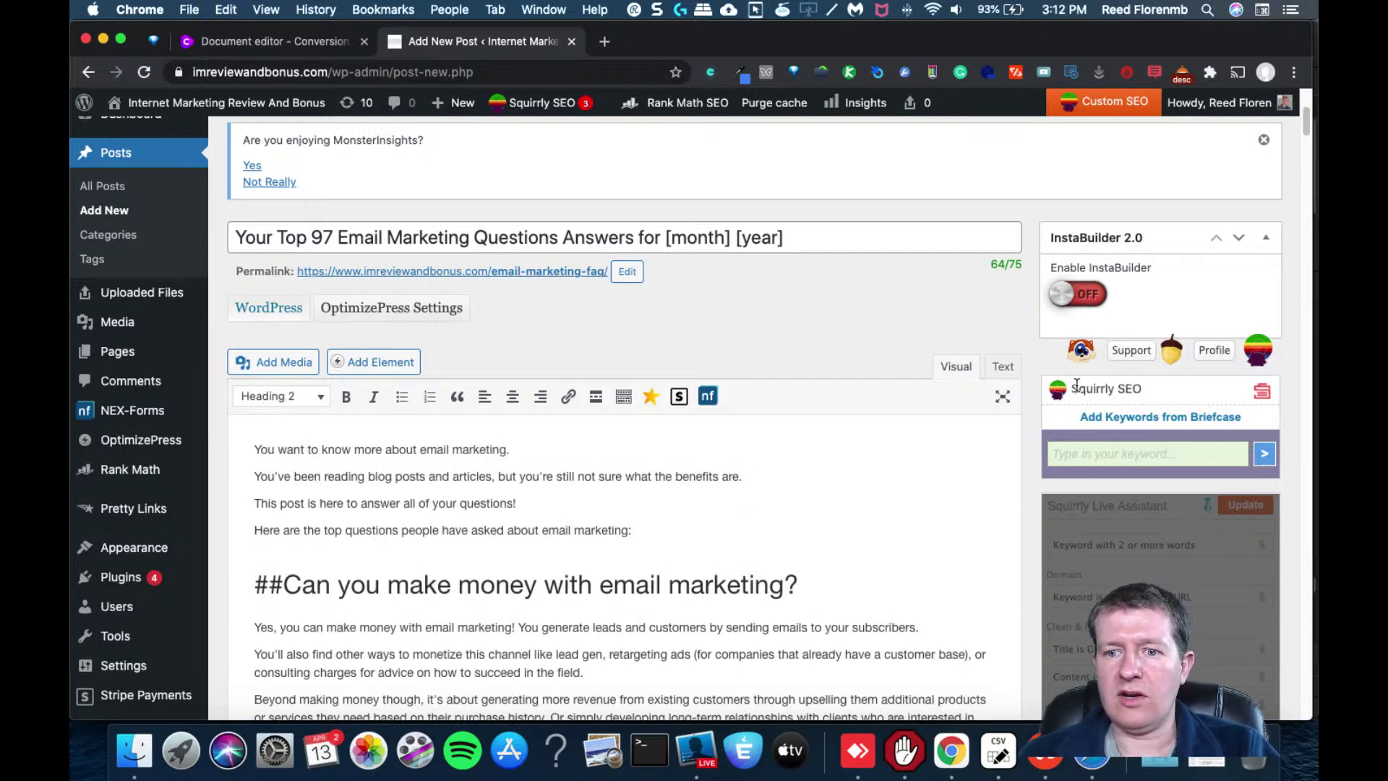
Assign the FAQ category to the post and add a new category named Email Marketing
{"action": "left_click_drag", "start_coordinate": [1304, 132], "coordinate": [1303, 195]}
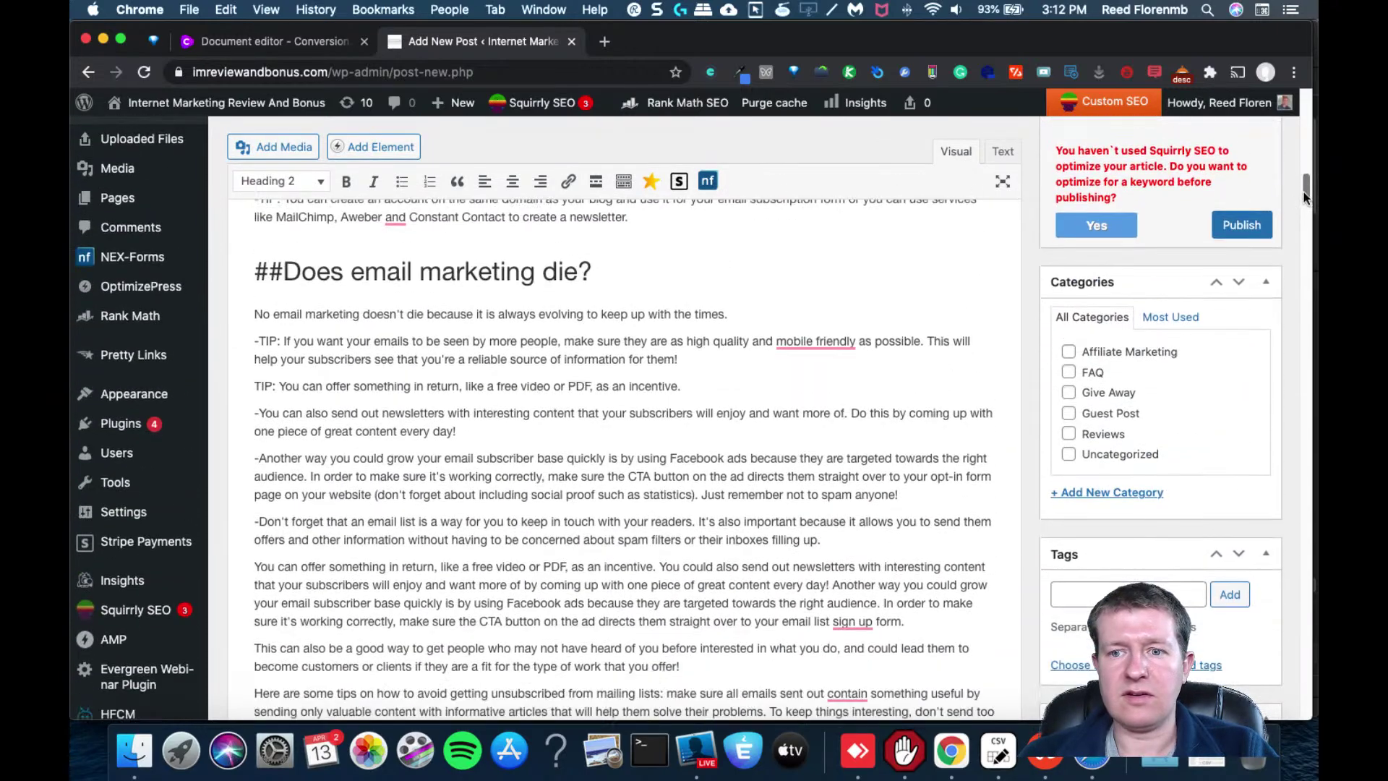
{"action": "left_click", "coordinate": [1091, 491]}
{"action": "type", "text": "Email Marketing"}
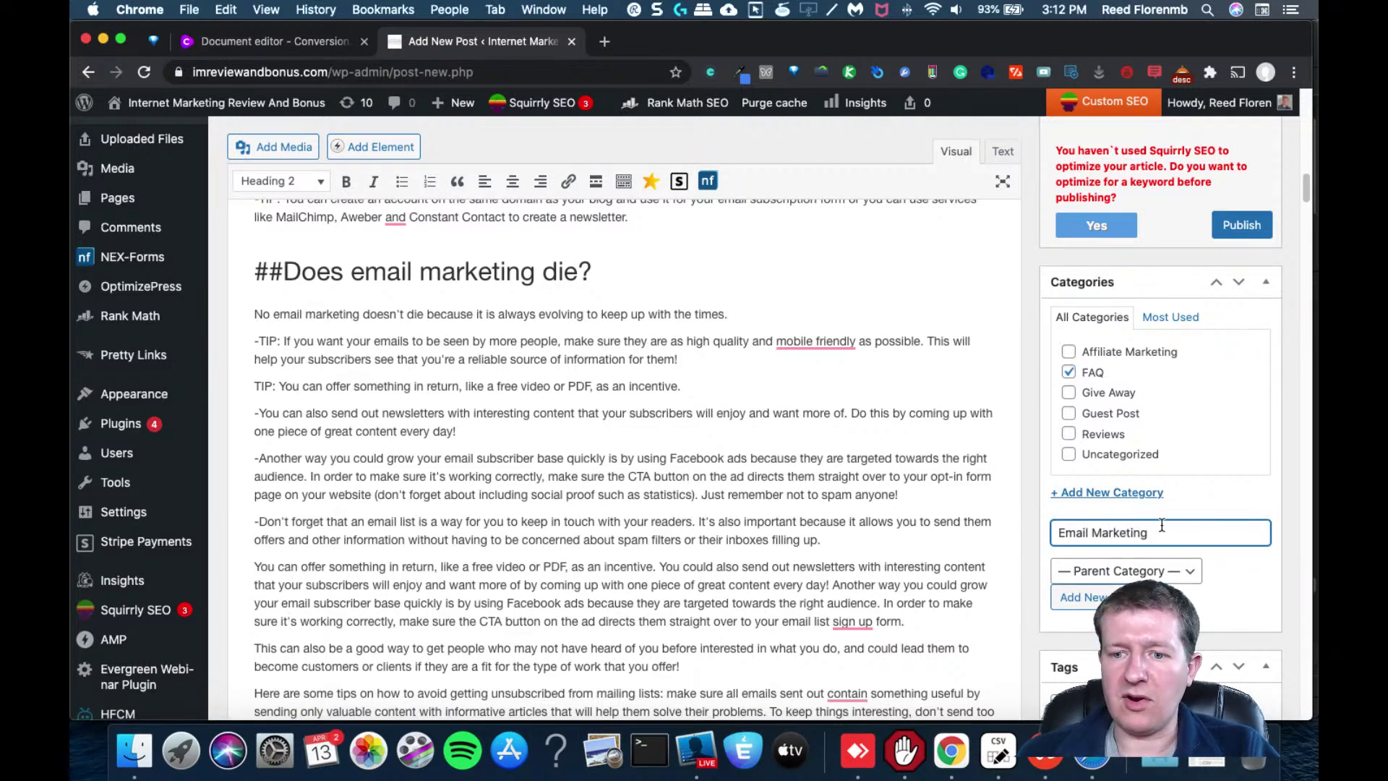
{"action": "key", "text": "Return"}
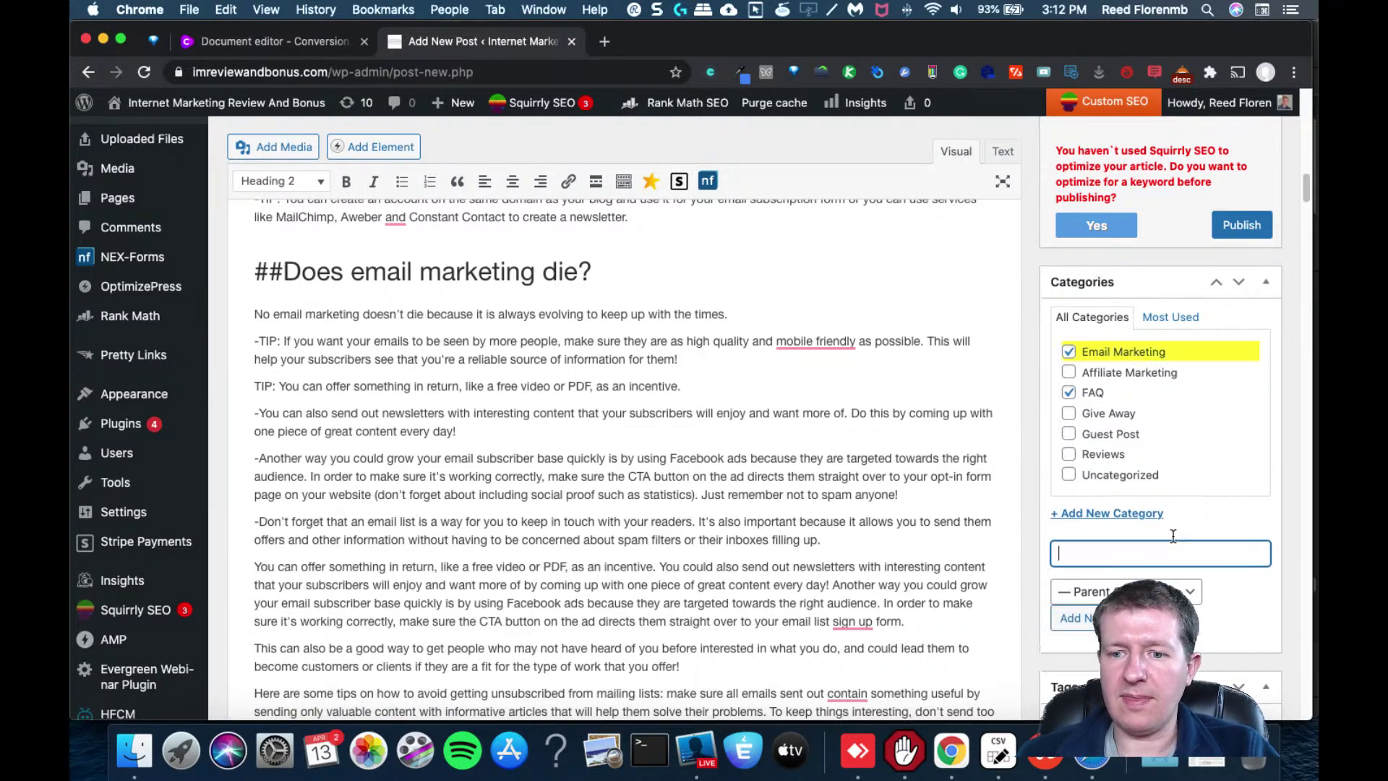
Add the tag "email marketing" to the post
{"action": "left_click_drag", "start_coordinate": [1299, 192], "coordinate": [1303, 210]}
{"action": "left_click", "coordinate": [1152, 418]}
{"action": "type", "text": "emai"}
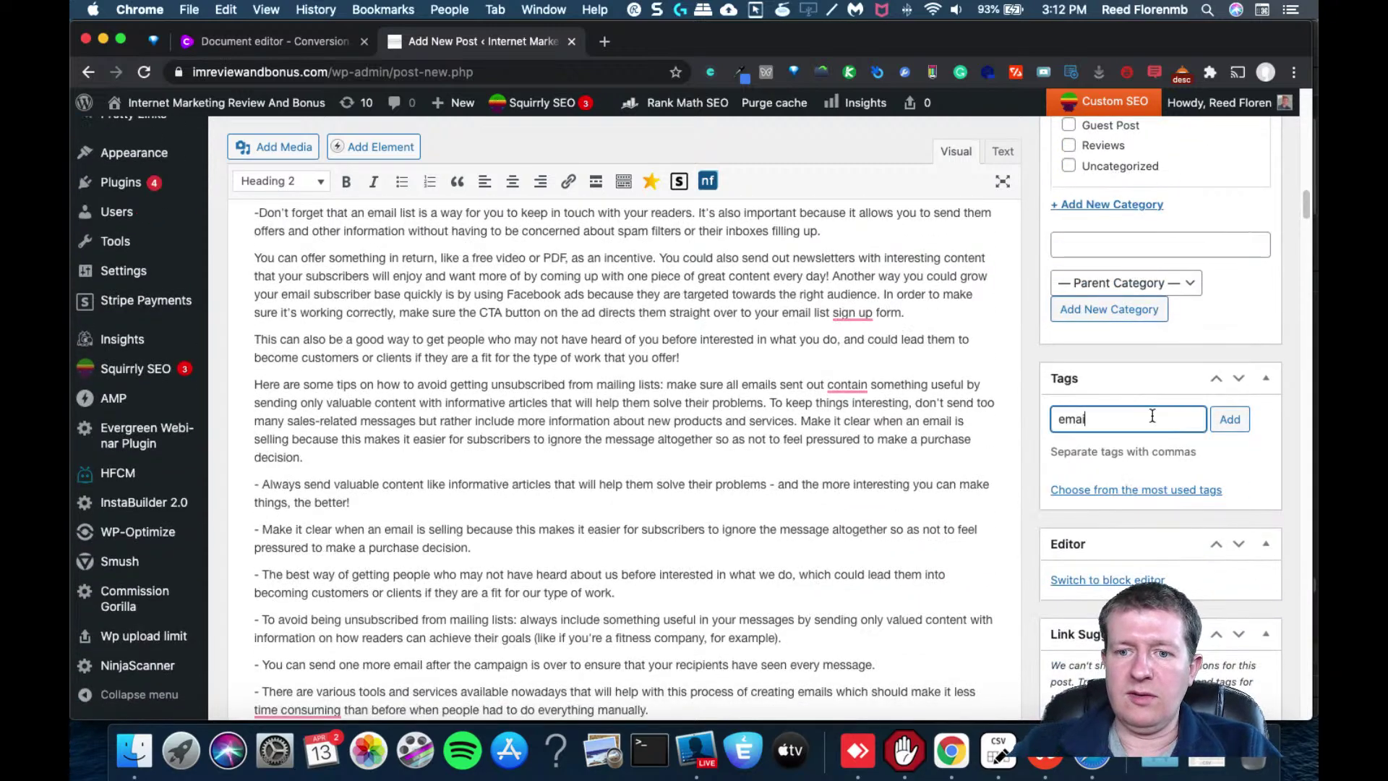
{"action": "type", "text": "l marketing"}
{"action": "key", "text": "Return"}
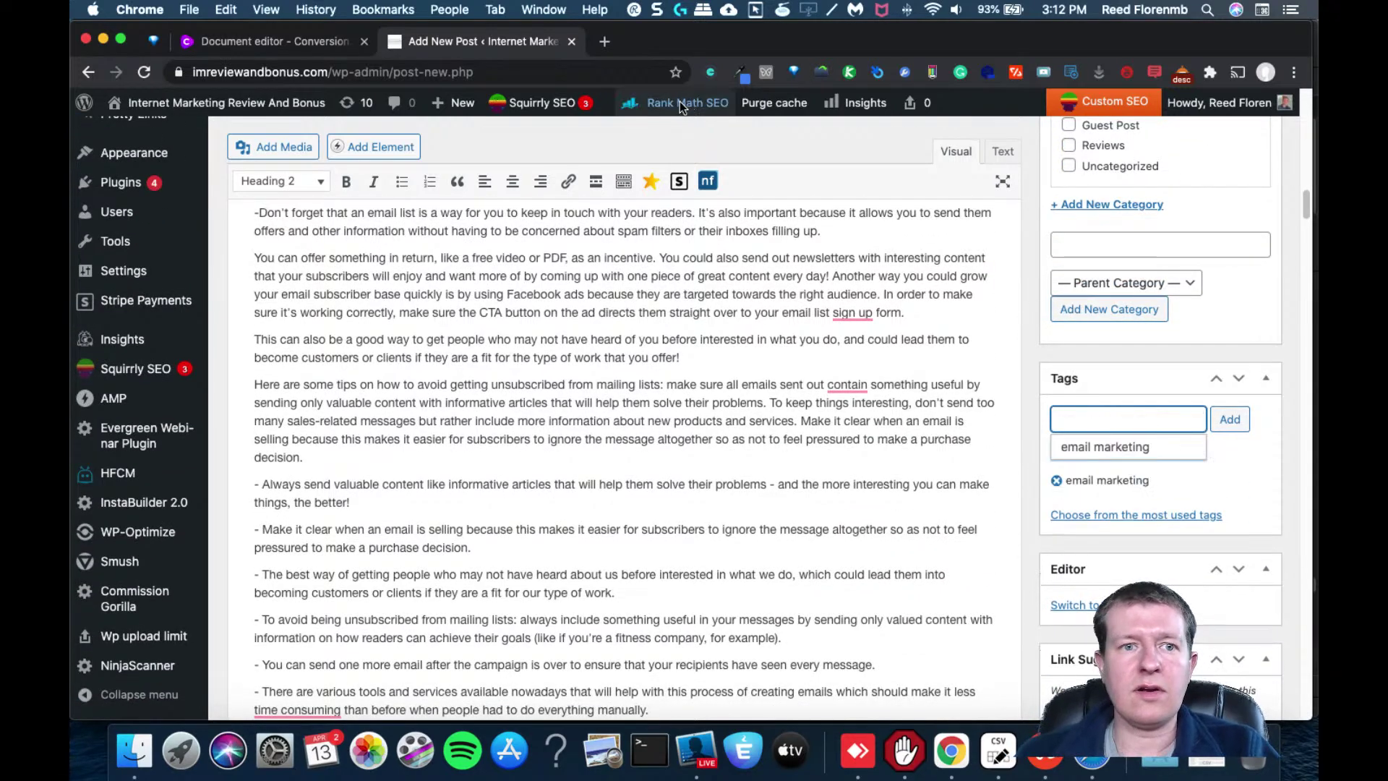
Go to sheets.google.com in a new tab and open today's untitled spreadsheet with the email marketing questions
{"action": "key", "text": "super+t"}
{"action": "type", "text": "sheets.google.com"}
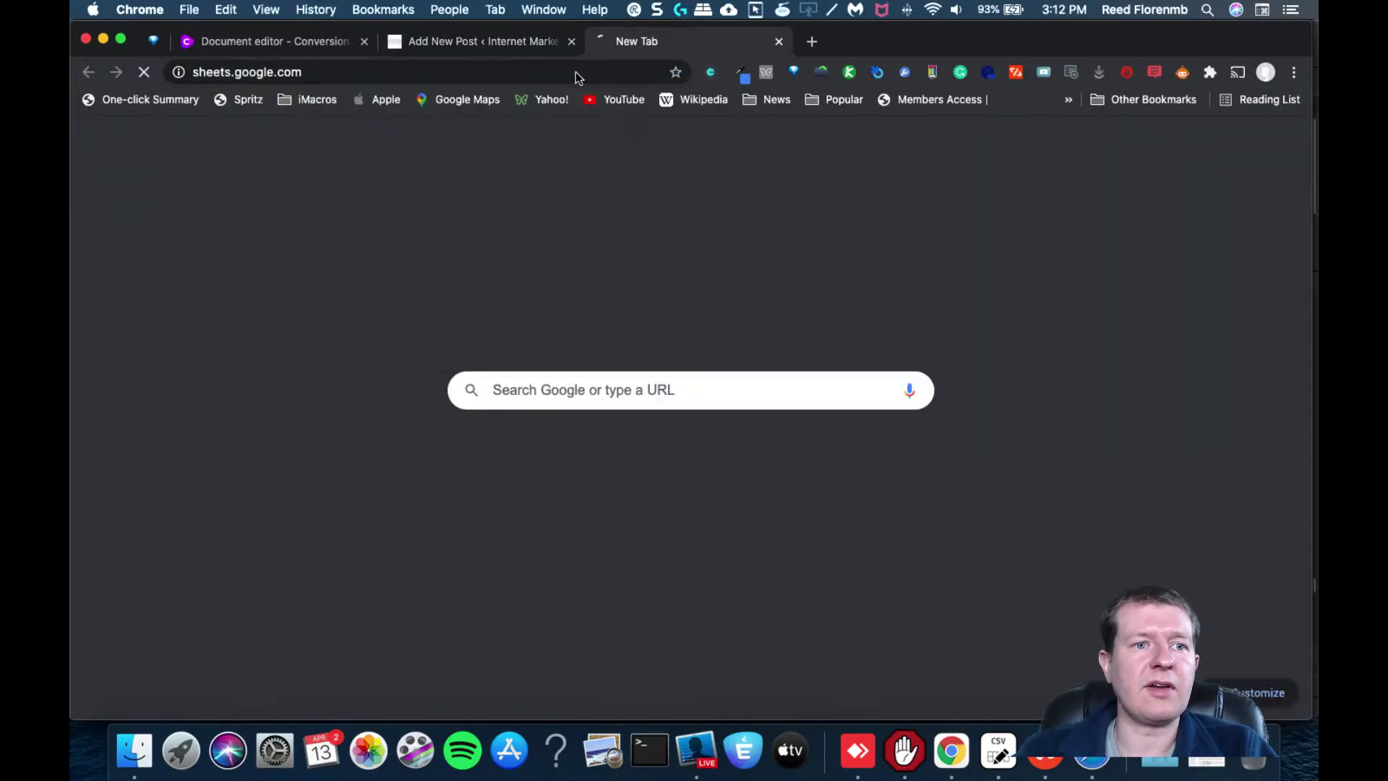
{"action": "key", "text": "Return"}
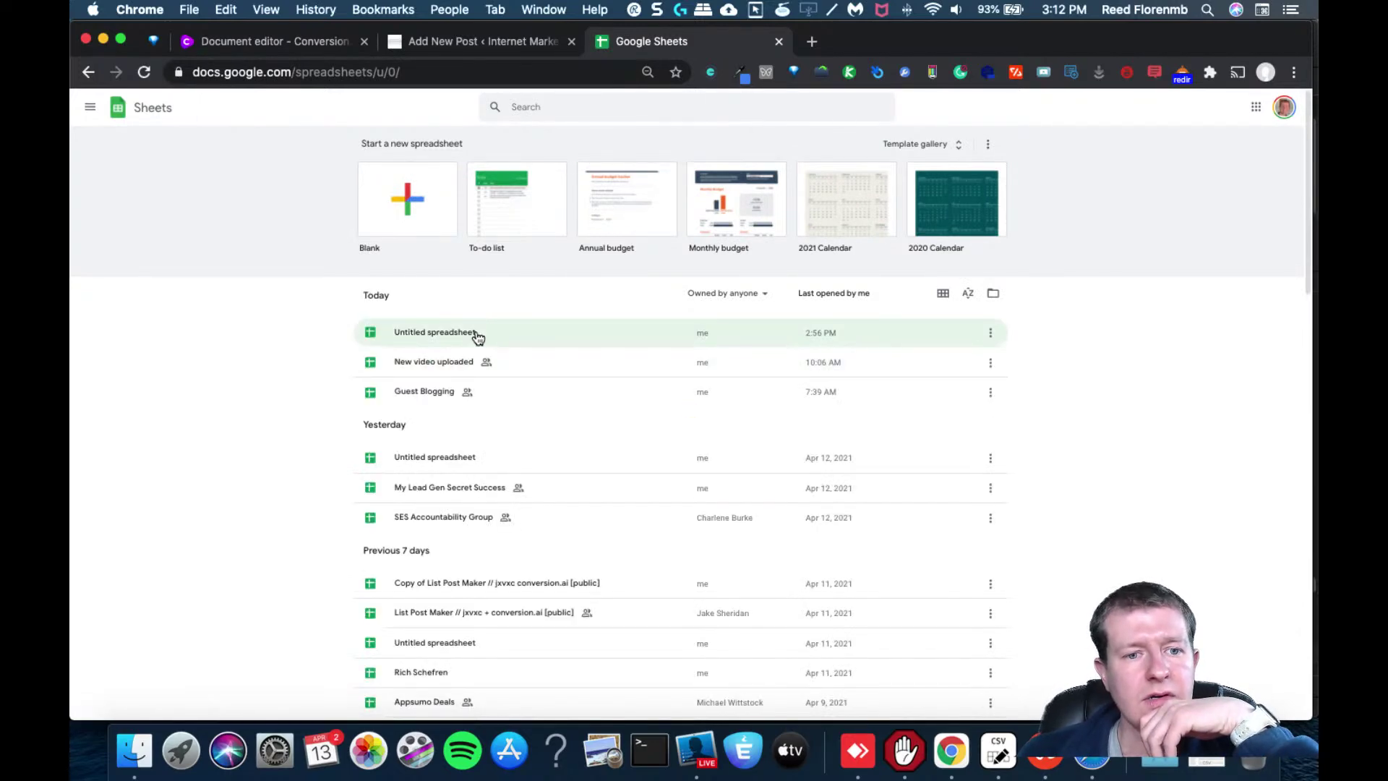
{"action": "left_click", "coordinate": [476, 334]}
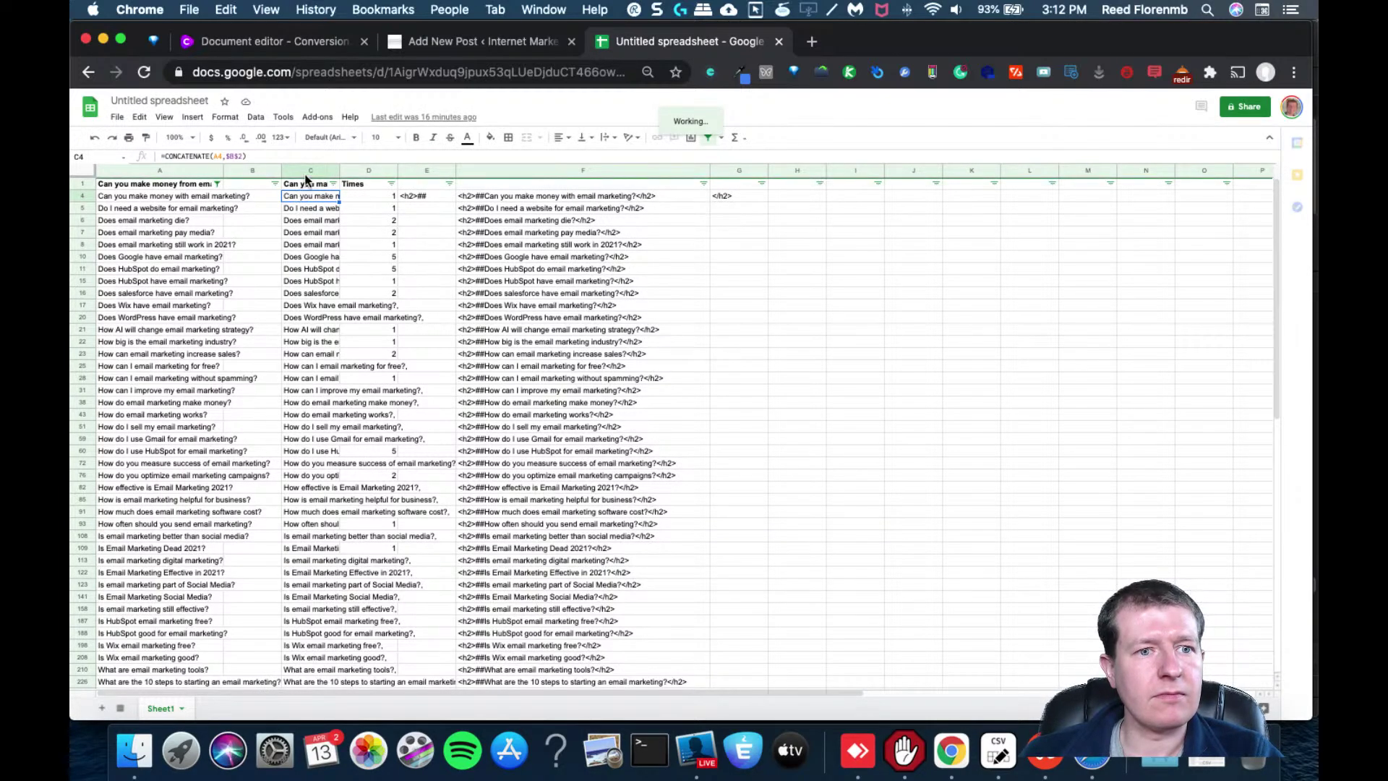
Widen column C until its comma-ended questions fit, and select the "Can you make money with email marketing?," cell C4
{"action": "left_click", "coordinate": [307, 172]}
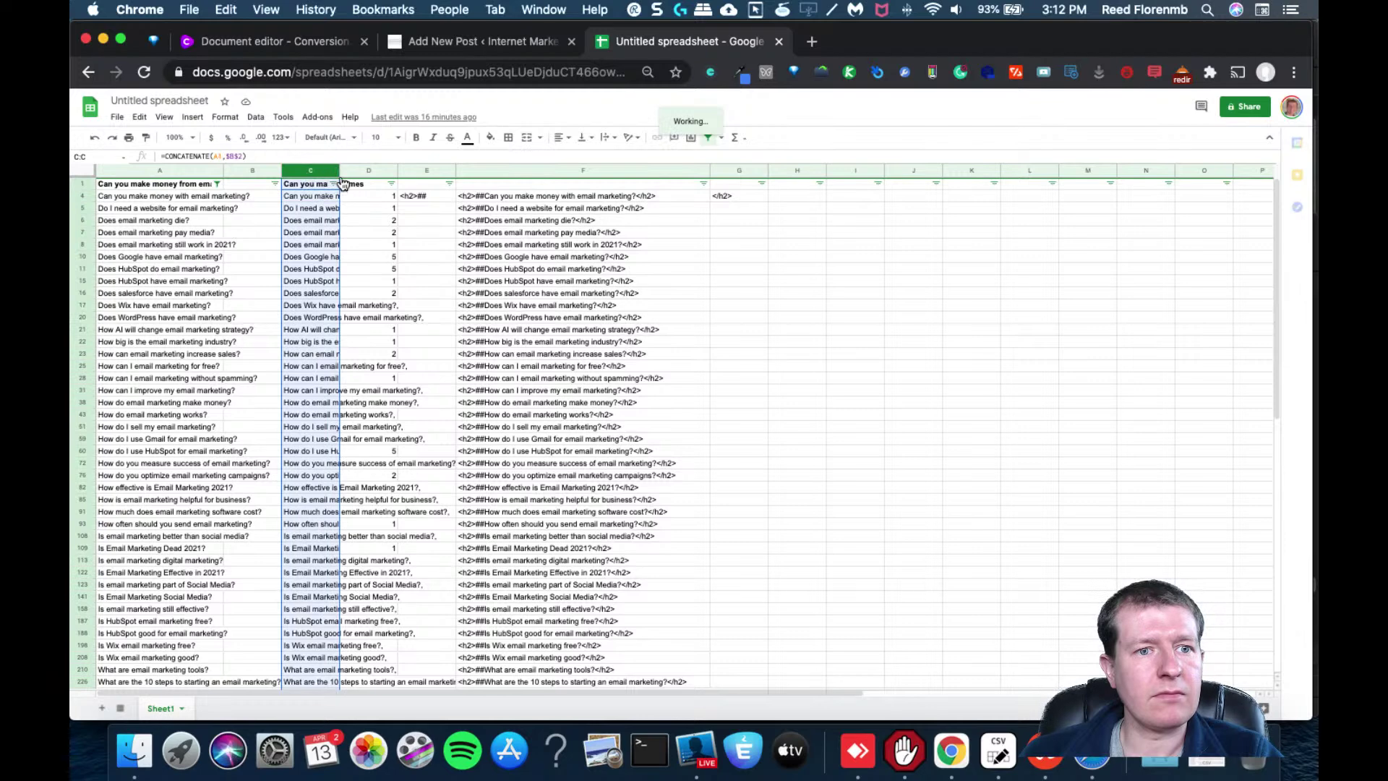
{"action": "left_click_drag", "start_coordinate": [340, 176], "coordinate": [426, 172]}
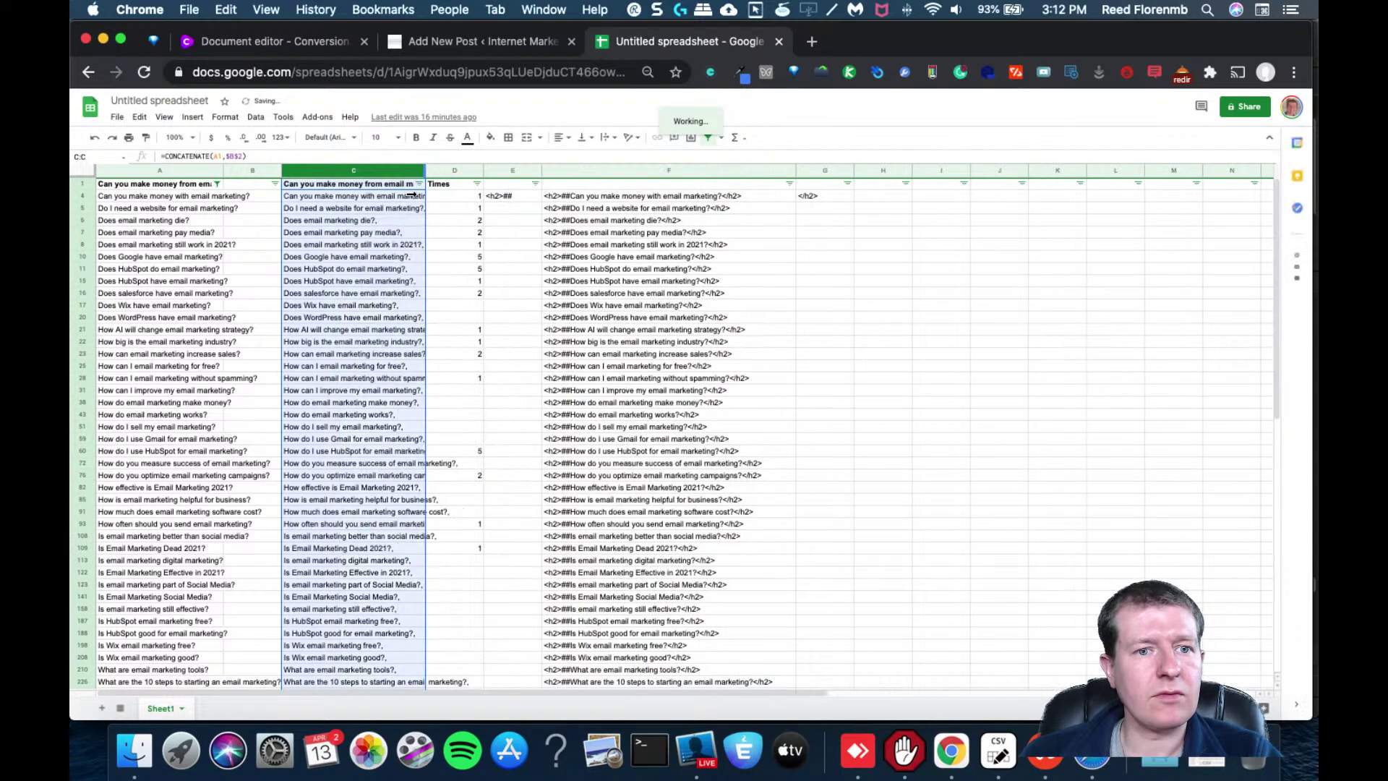
{"action": "left_click", "coordinate": [408, 192]}
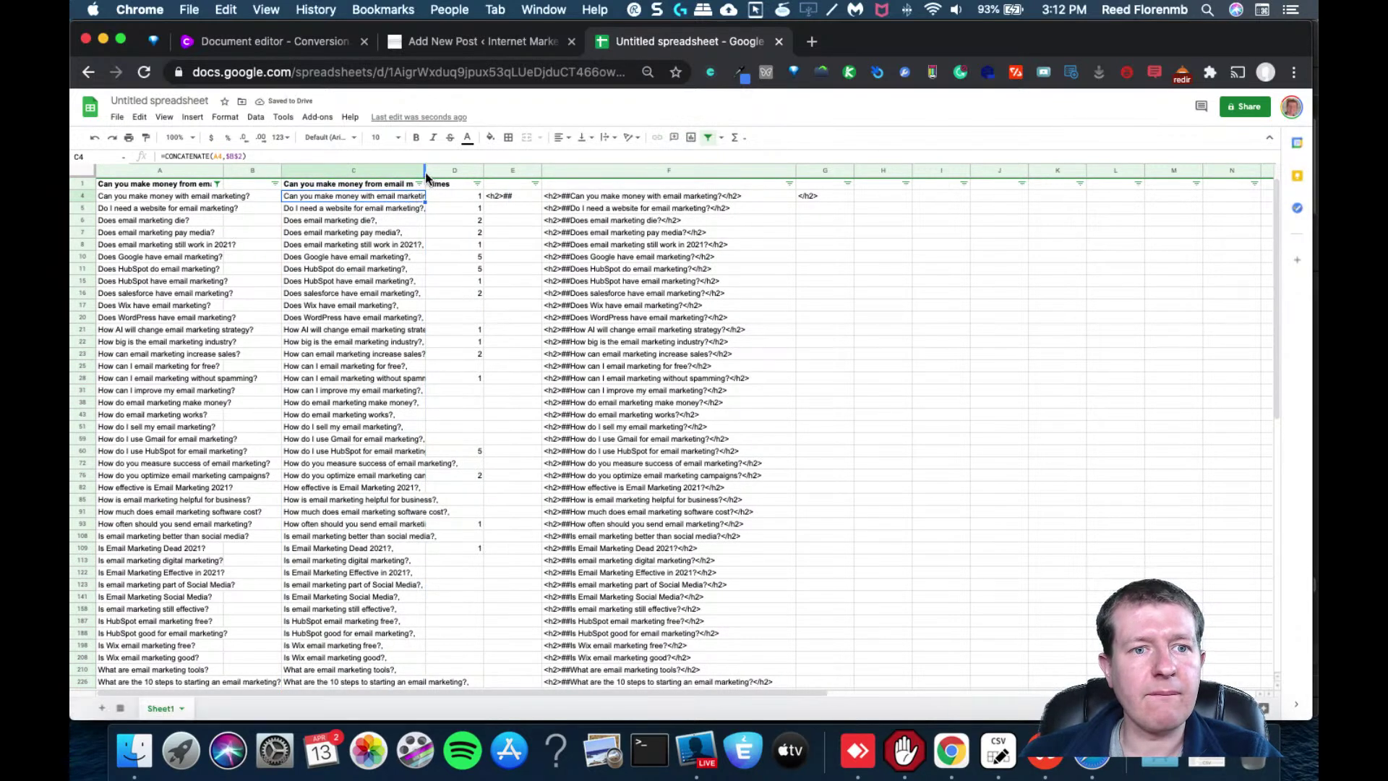
{"action": "left_click_drag", "start_coordinate": [484, 174], "coordinate": [527, 177]}
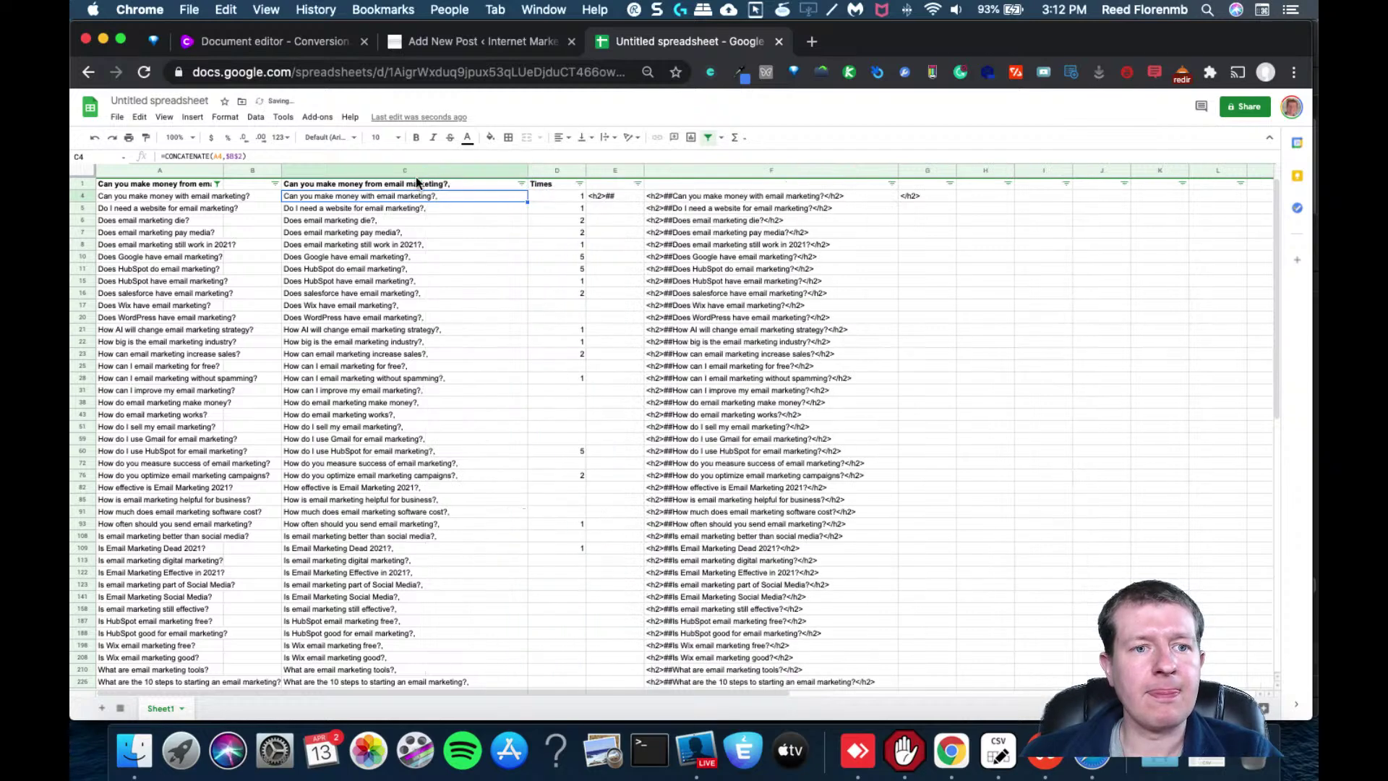
{"action": "left_click", "coordinate": [407, 174]}
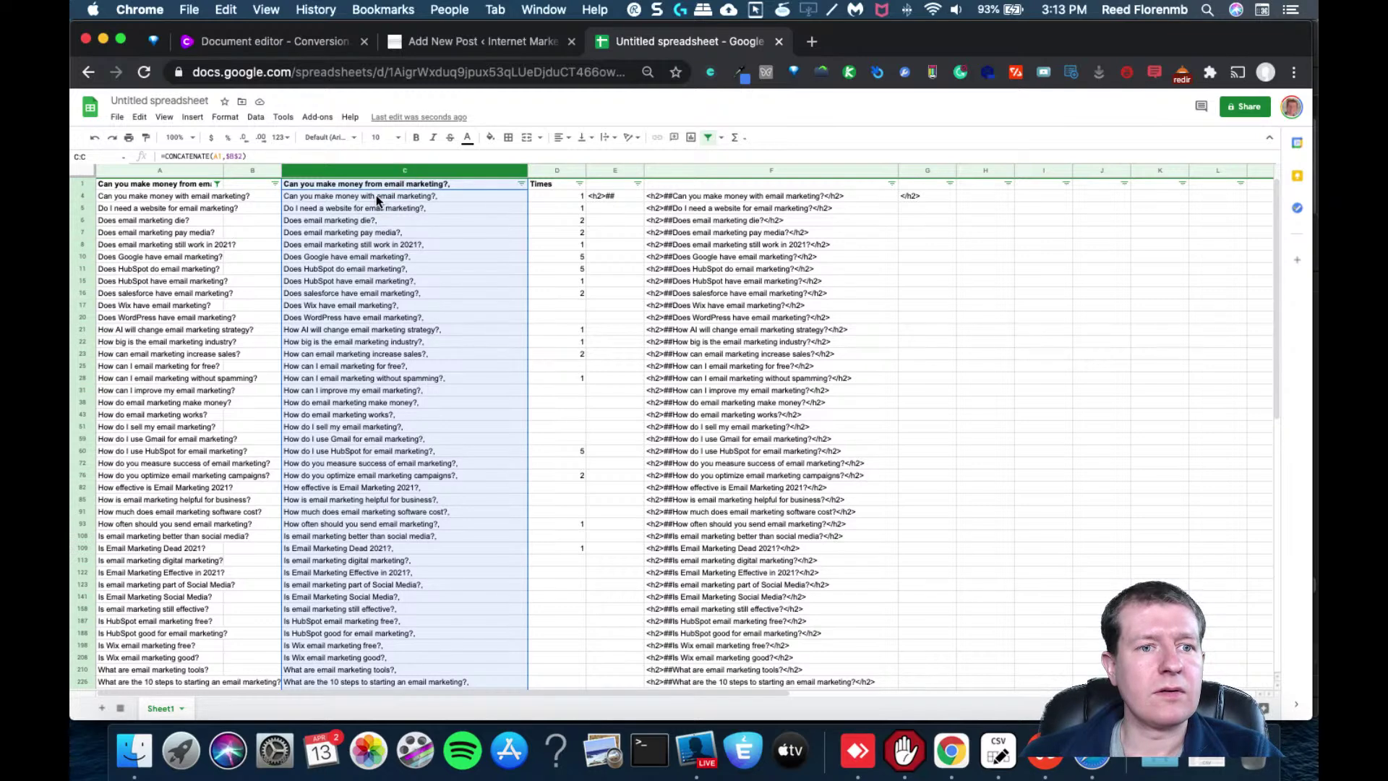
{"action": "left_click", "coordinate": [376, 195]}
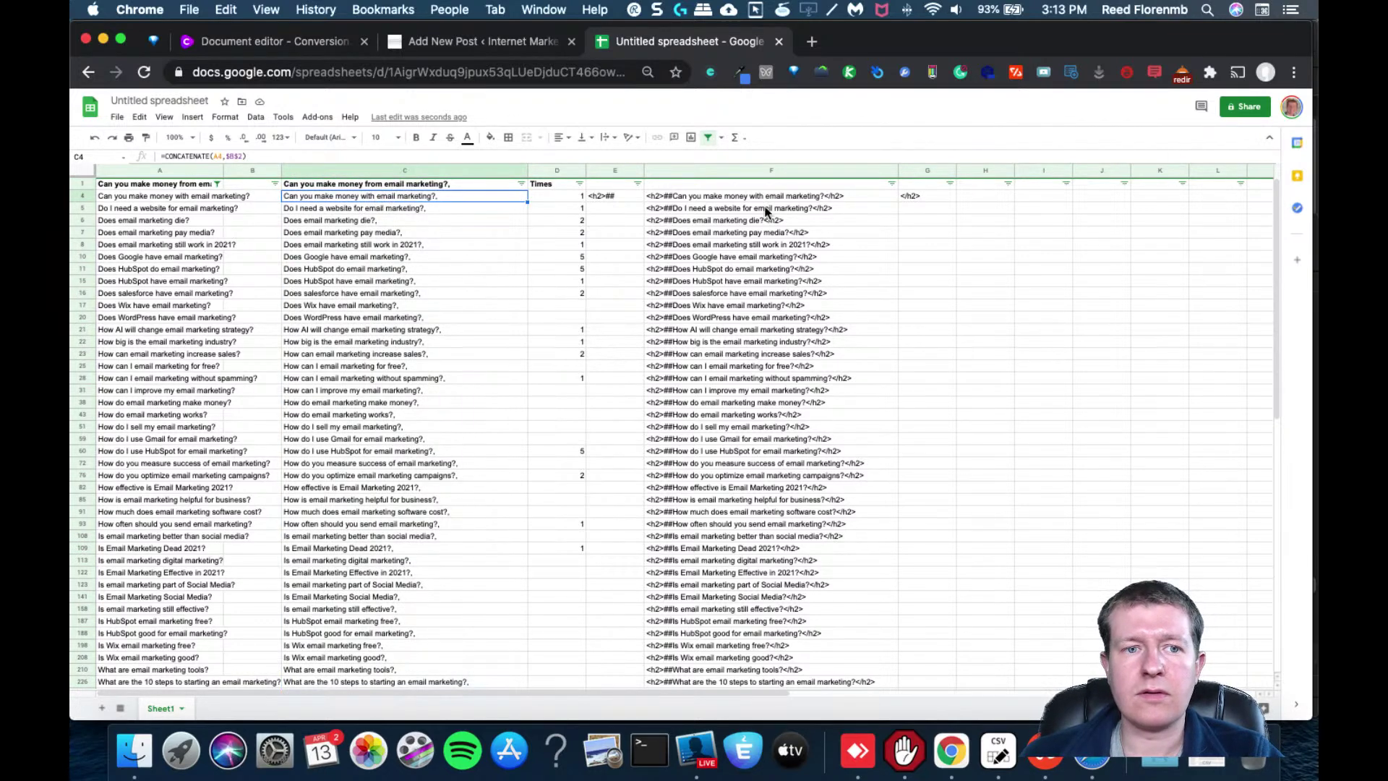
Copy the comma-ended questions in C4 through C412 of the spreadsheet and add them all as tags on the post
{"action": "left_click_drag", "start_coordinate": [1276, 299], "coordinate": [1272, 567]}
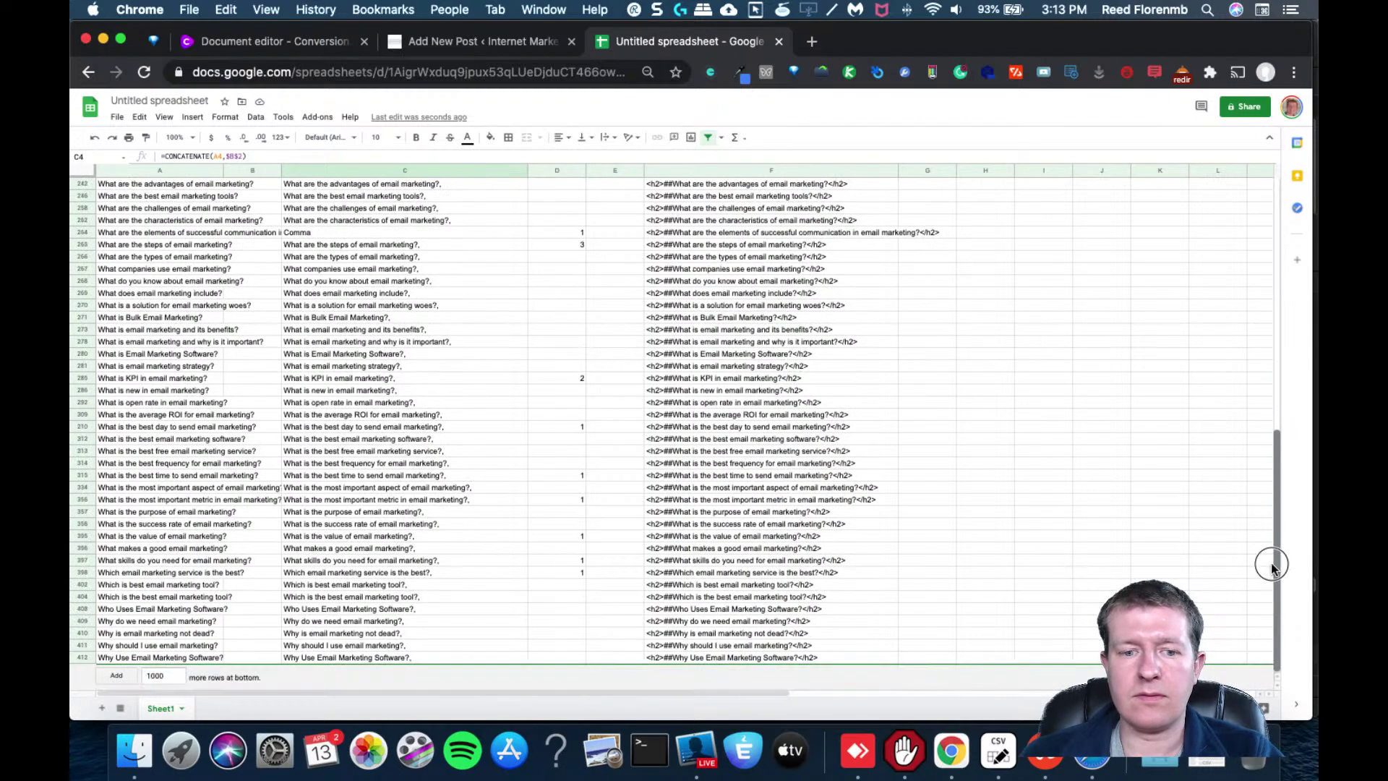
{"action": "left_click", "coordinate": [332, 656], "text": "shift"}
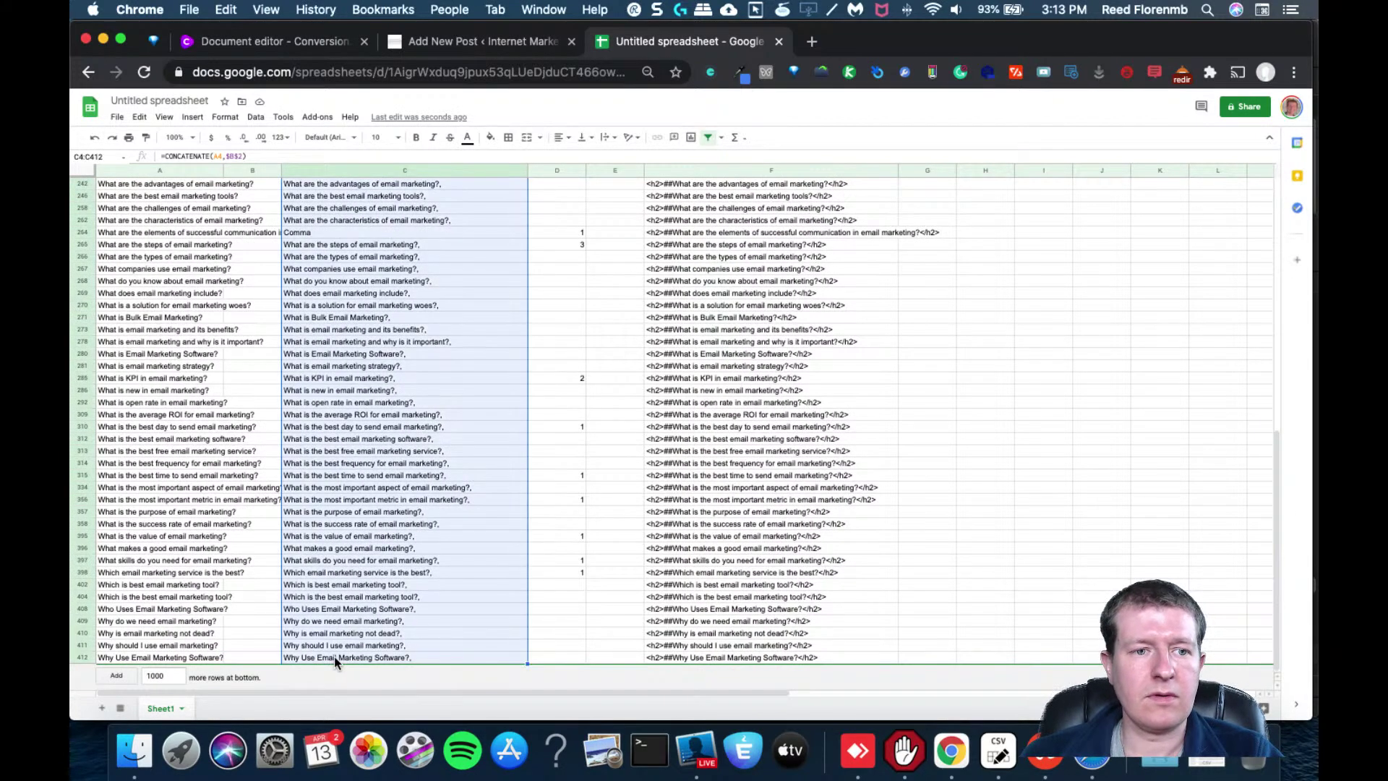
{"action": "left_click", "coordinate": [454, 44]}
{"action": "key", "text": "super+v"}
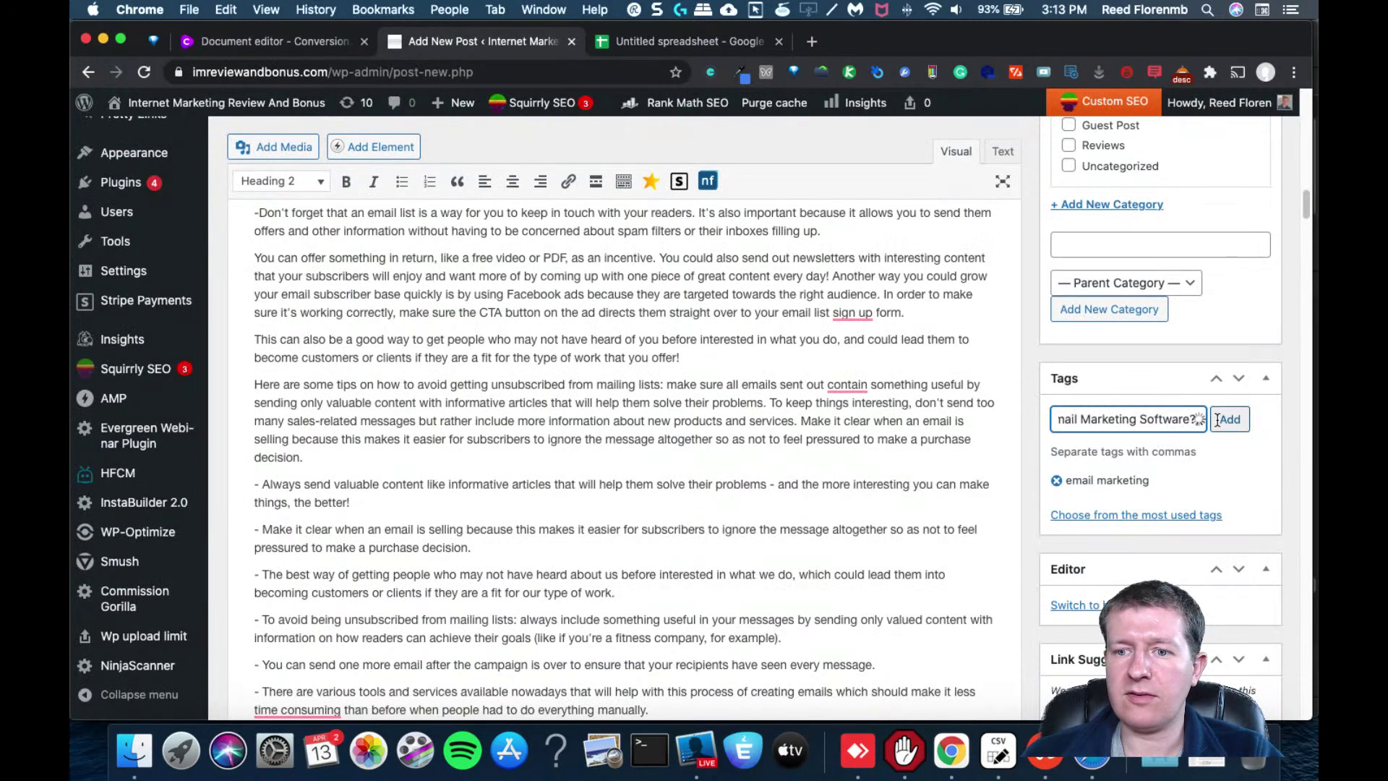
{"action": "key", "text": "BackSpace"}
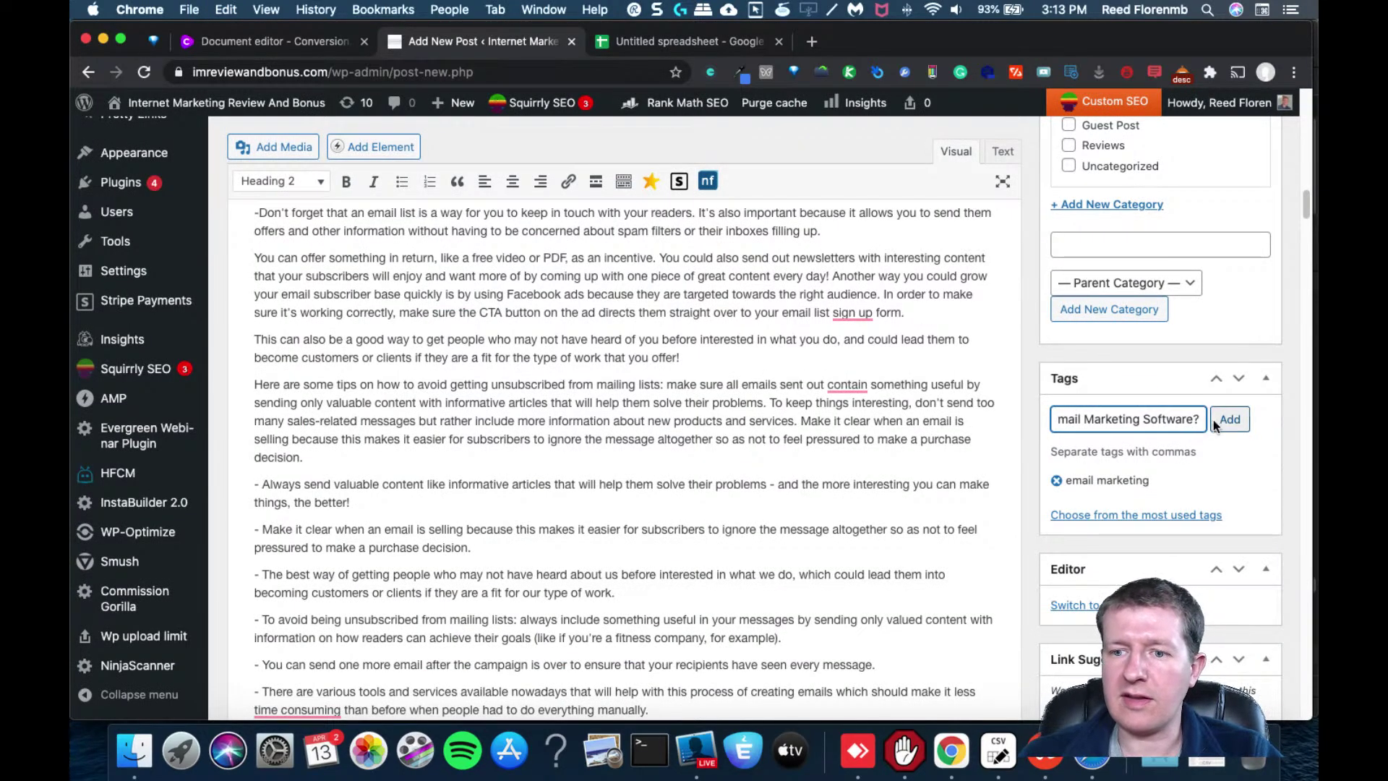
{"action": "left_click", "coordinate": [1235, 425]}
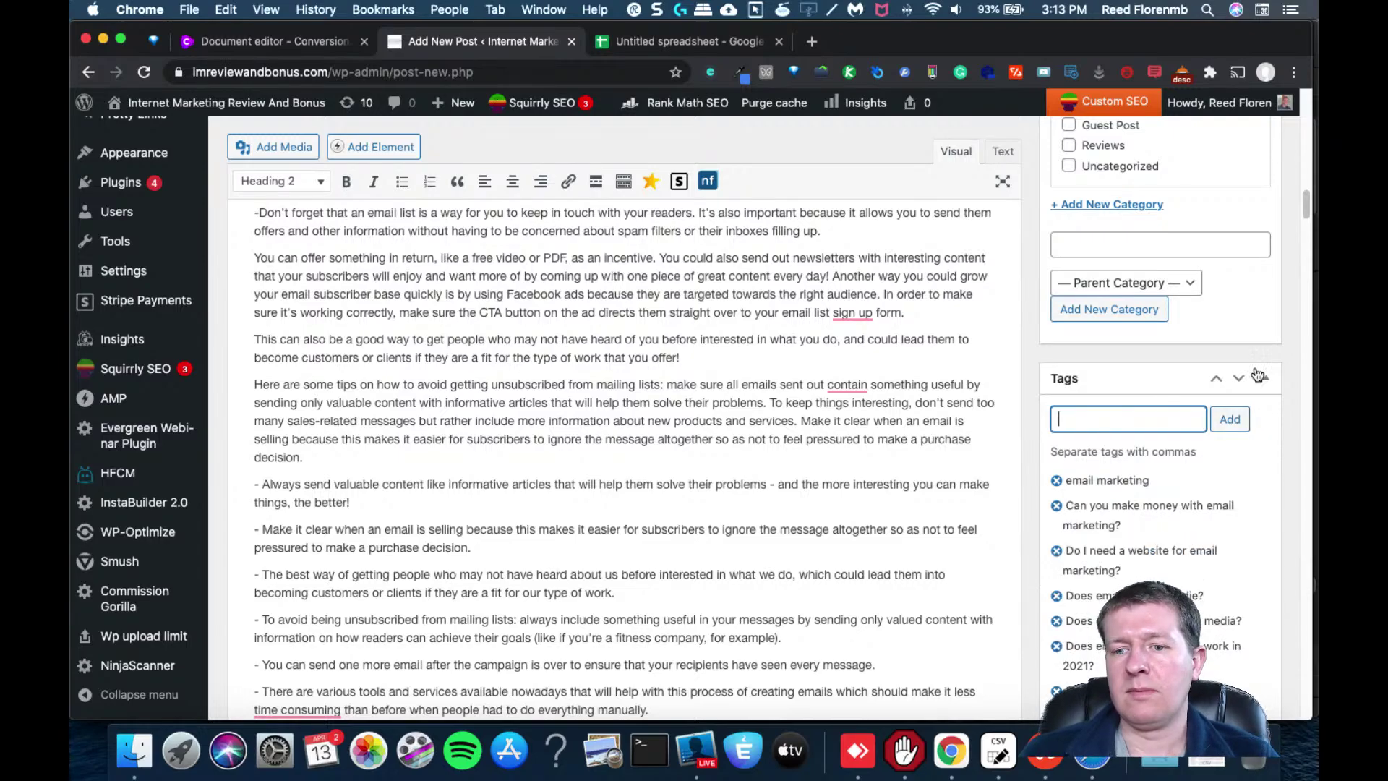
Set the post's Rank Math focus keyword to "email marketing"
{"action": "left_click_drag", "start_coordinate": [1305, 207], "coordinate": [1291, 524]}
{"action": "left_click", "coordinate": [666, 353]}
{"action": "type", "text": "email marketing"}
{"action": "key", "text": "Return"}
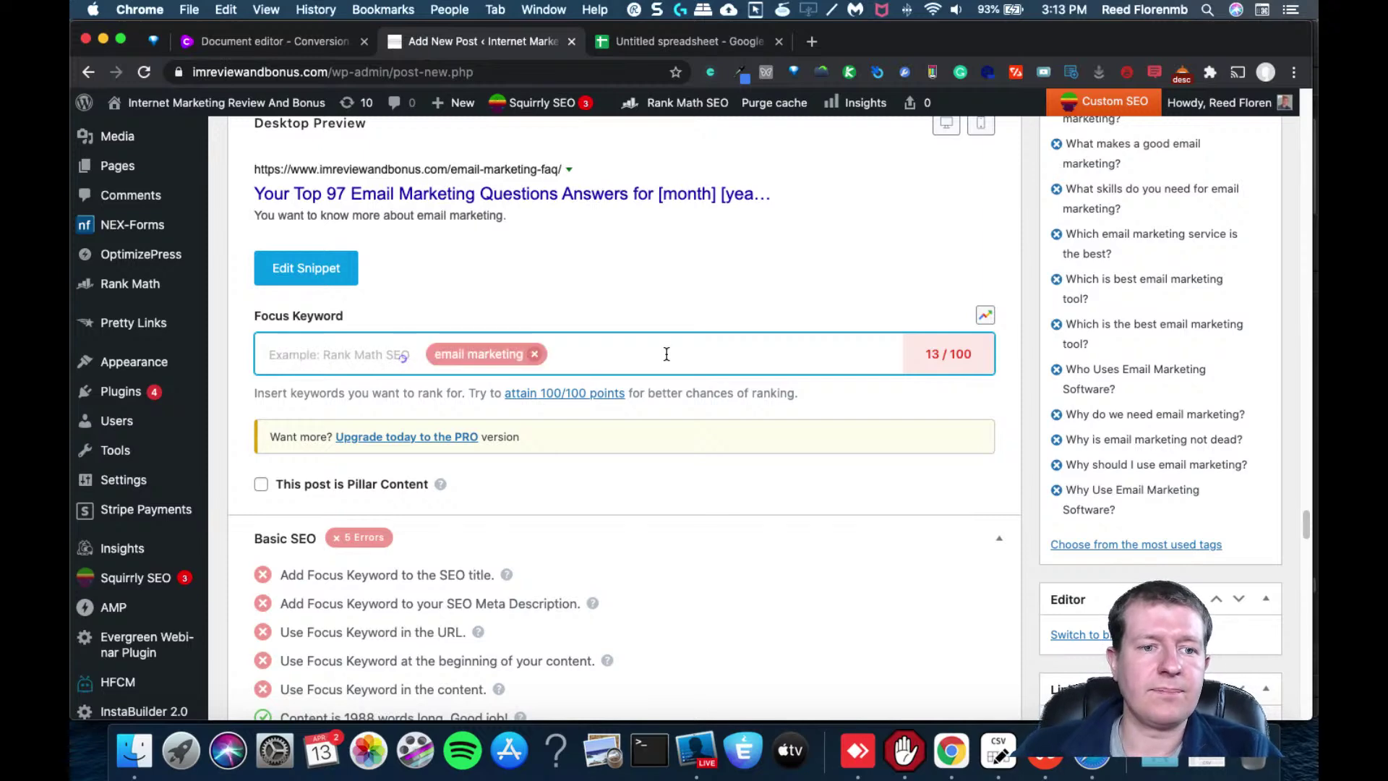
Examine the Rank Math score, the content length and the Additional and Content Readability checks of the post
{"action": "double_click", "coordinate": [929, 354]}
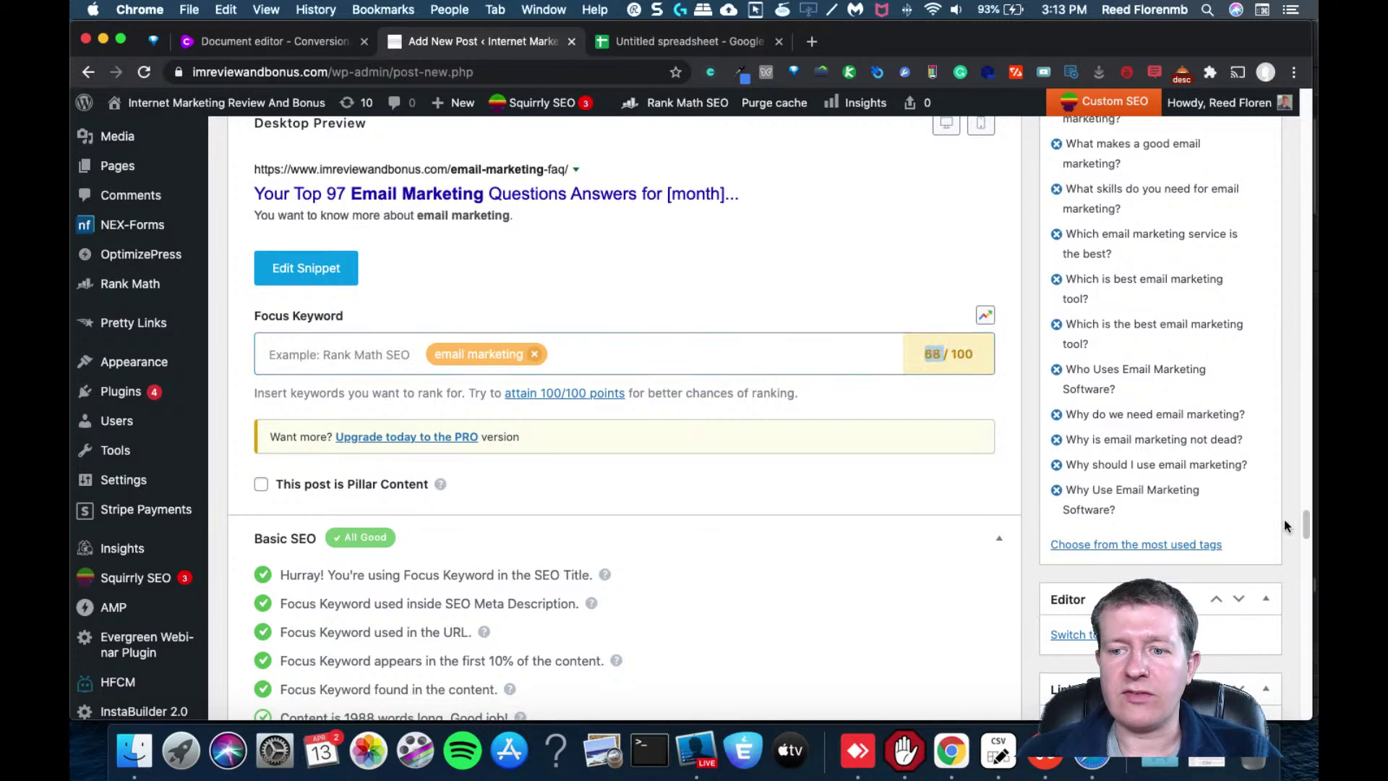
{"action": "left_click_drag", "start_coordinate": [1305, 520], "coordinate": [1303, 545]}
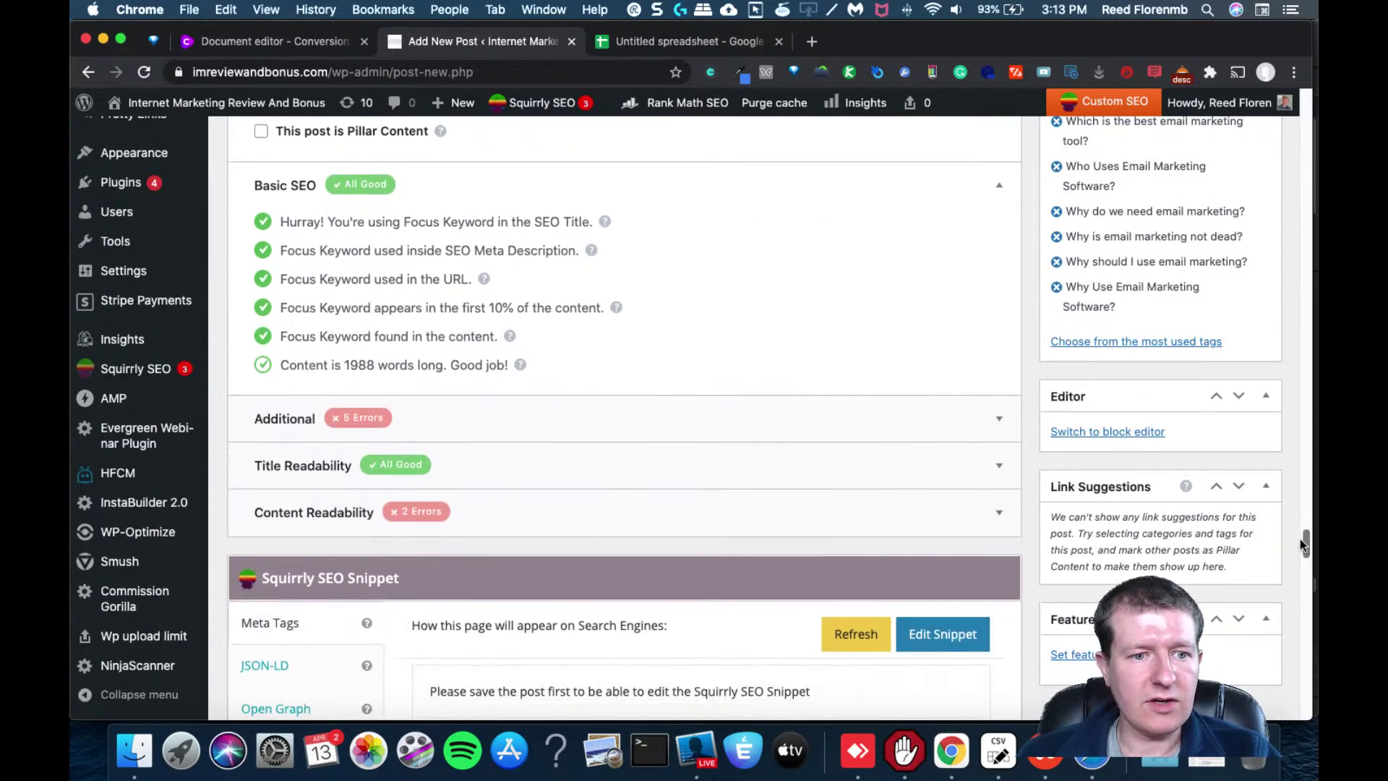
{"action": "left_click_drag", "start_coordinate": [342, 366], "coordinate": [398, 368]}
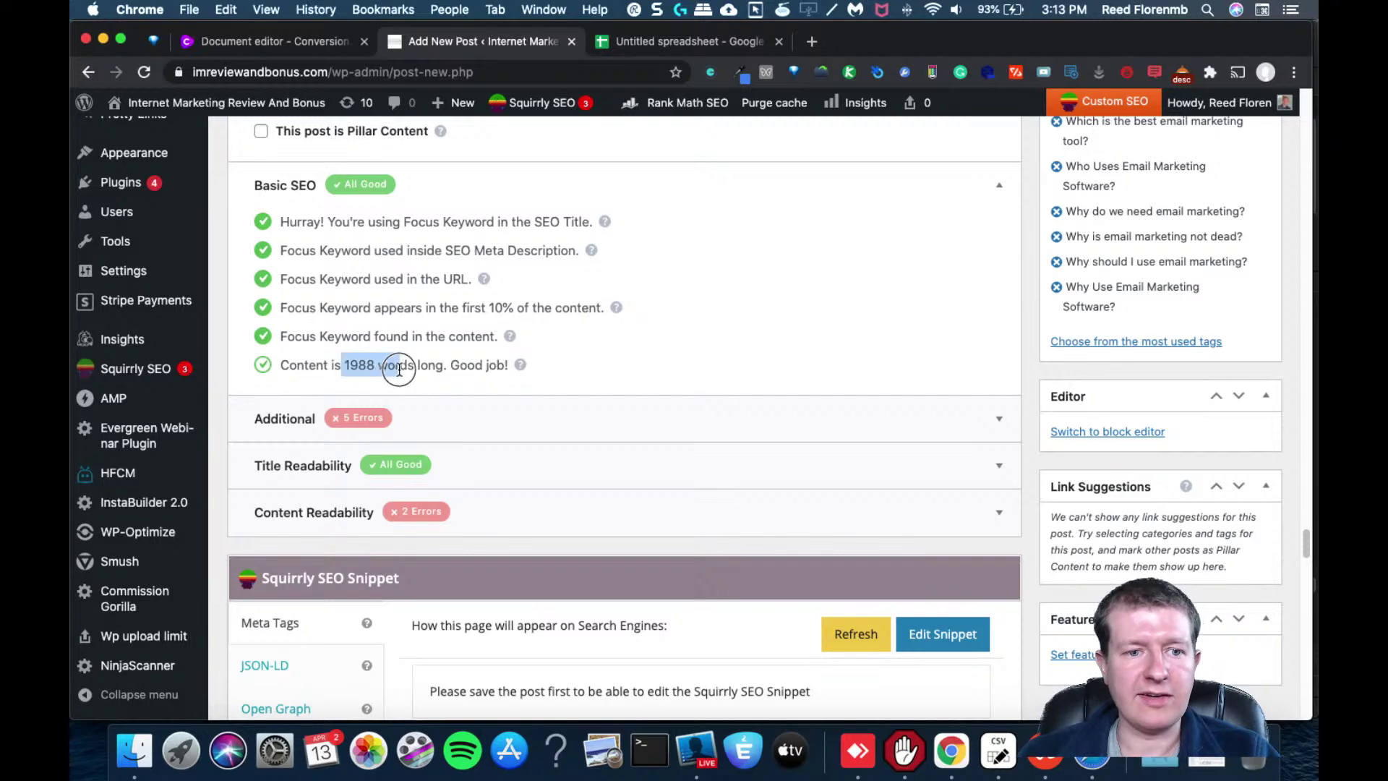
{"action": "left_click", "coordinate": [446, 422]}
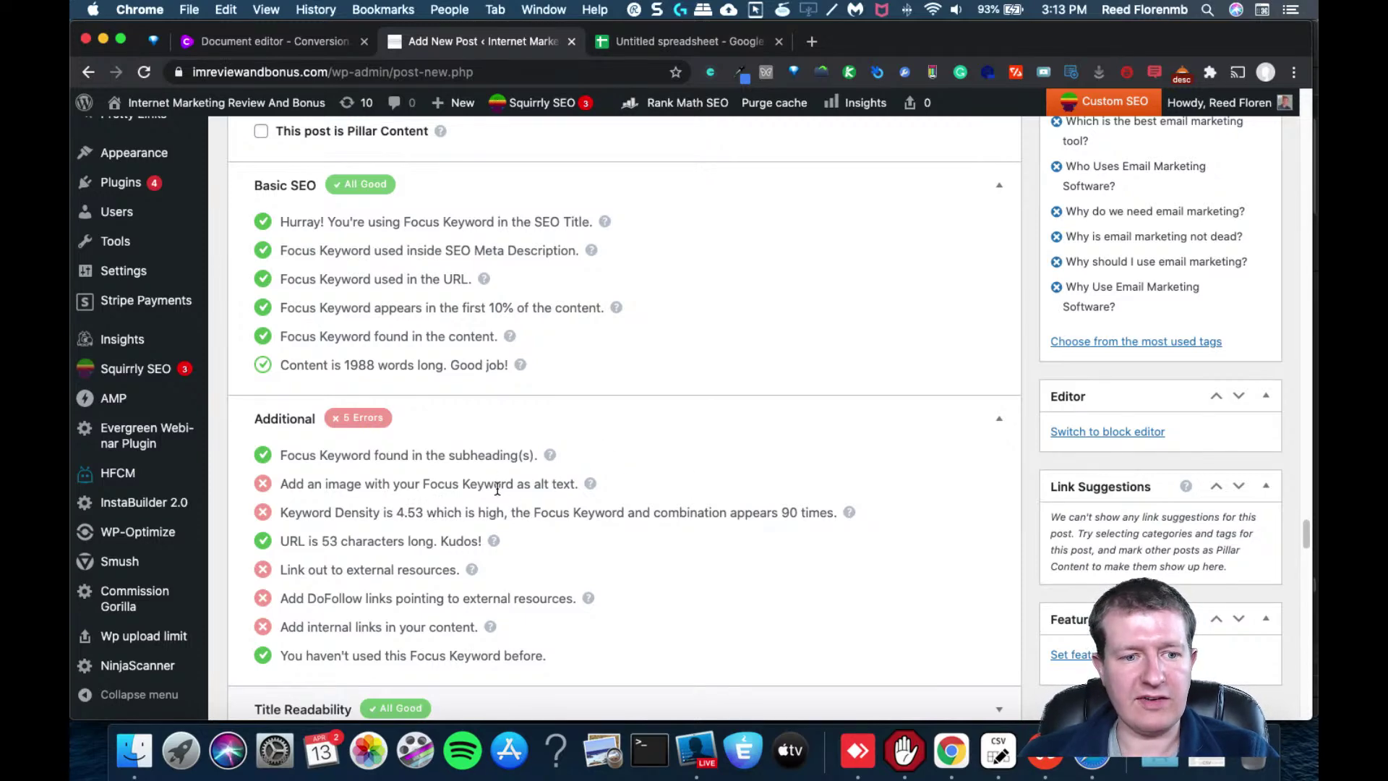
{"action": "left_click_drag", "start_coordinate": [344, 566], "coordinate": [475, 622]}
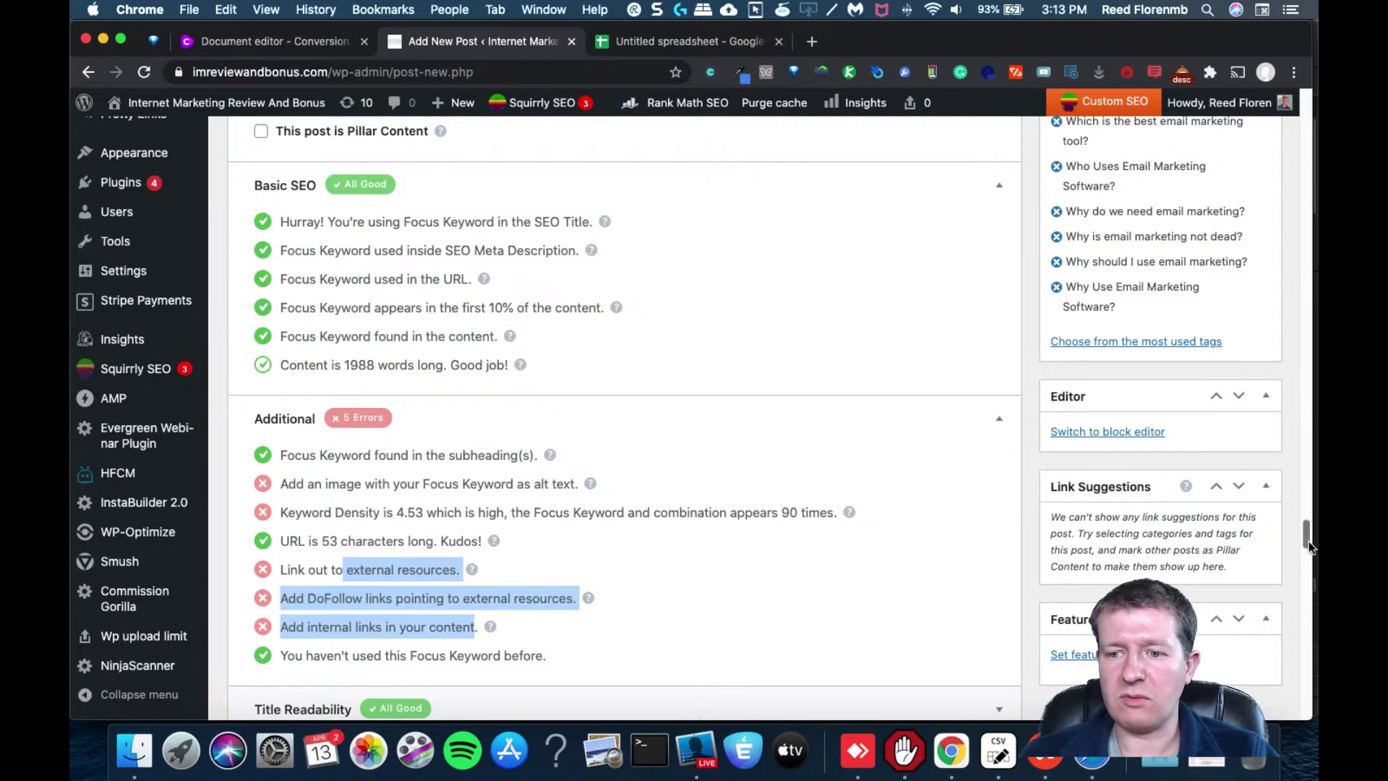
{"action": "left_click_drag", "start_coordinate": [1305, 544], "coordinate": [1305, 562]}
{"action": "scroll", "coordinate": [666, 342], "scroll_direction": "down", "scroll_amount": 3}
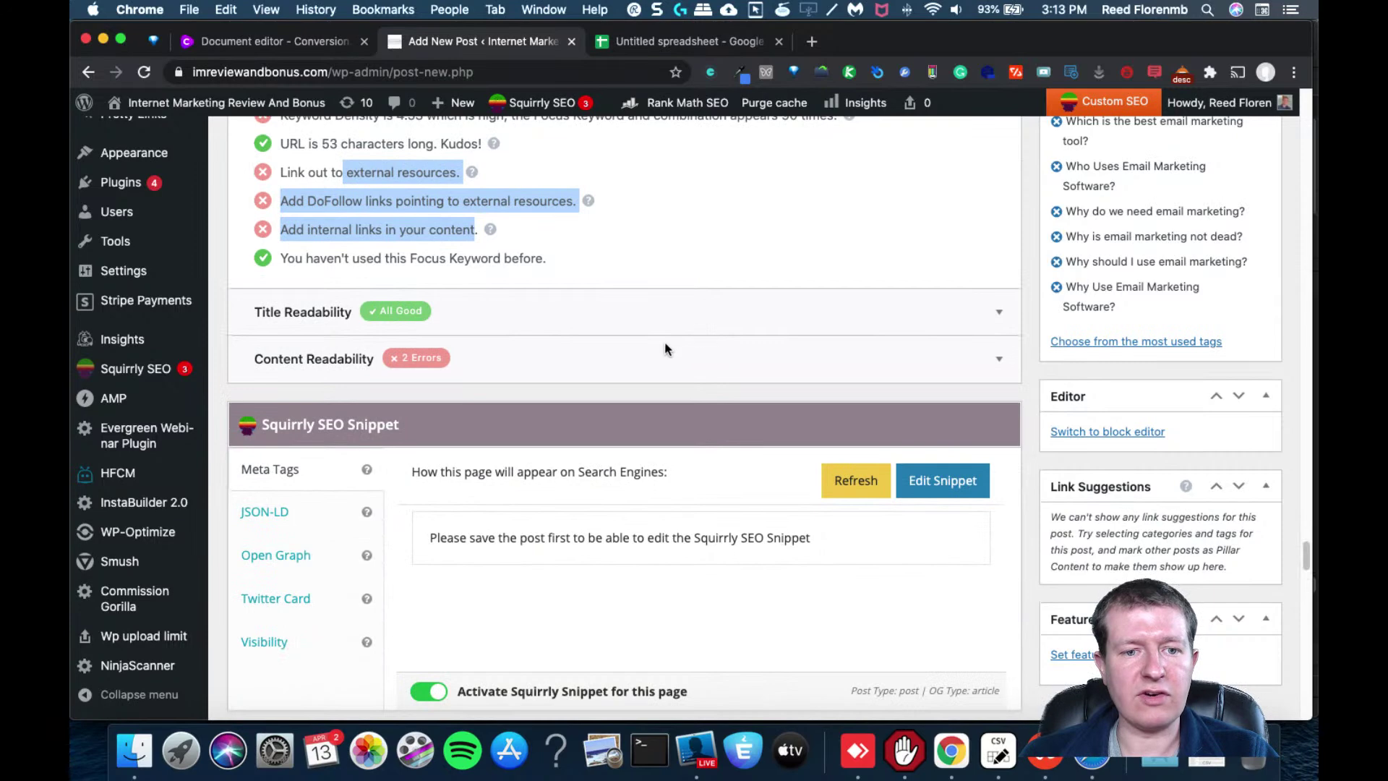
{"action": "left_click", "coordinate": [642, 367]}
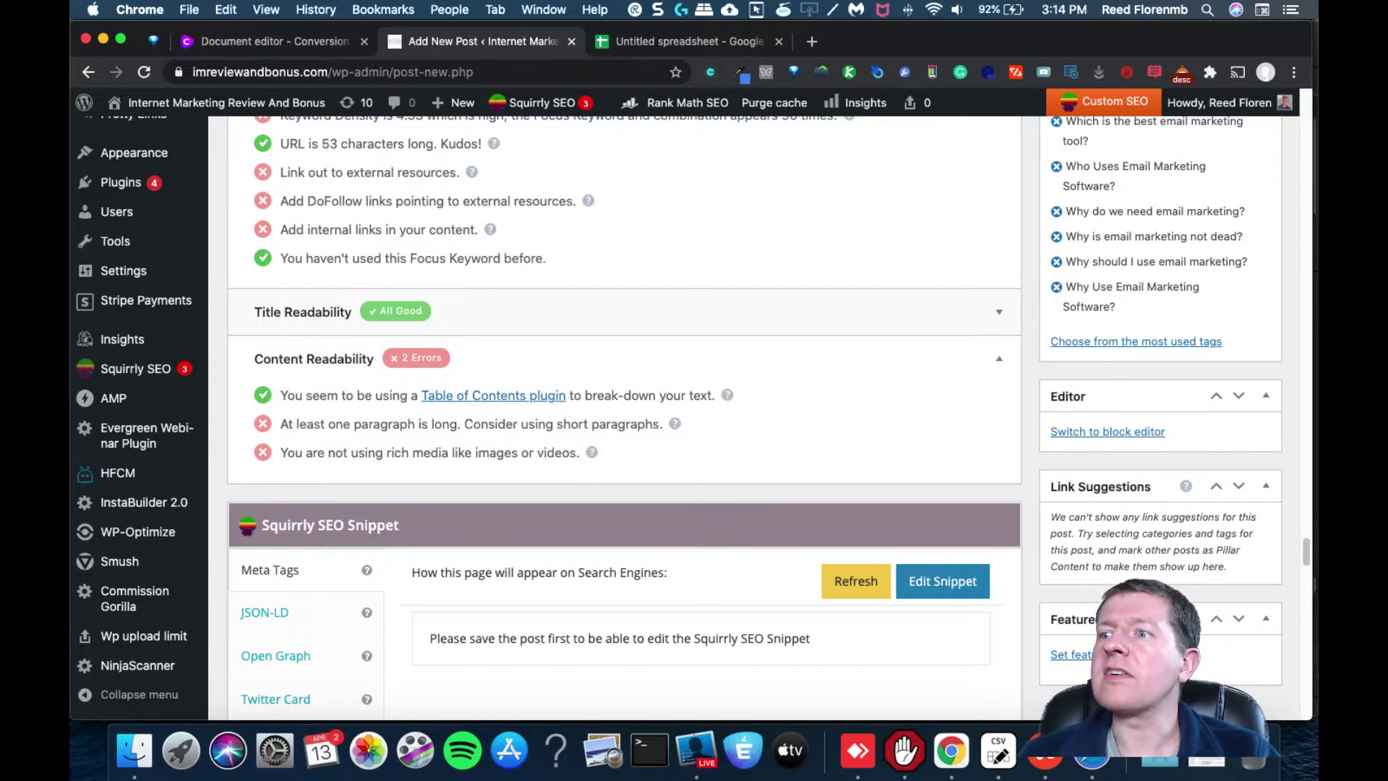
{"action": "left_click", "coordinate": [997, 750]}
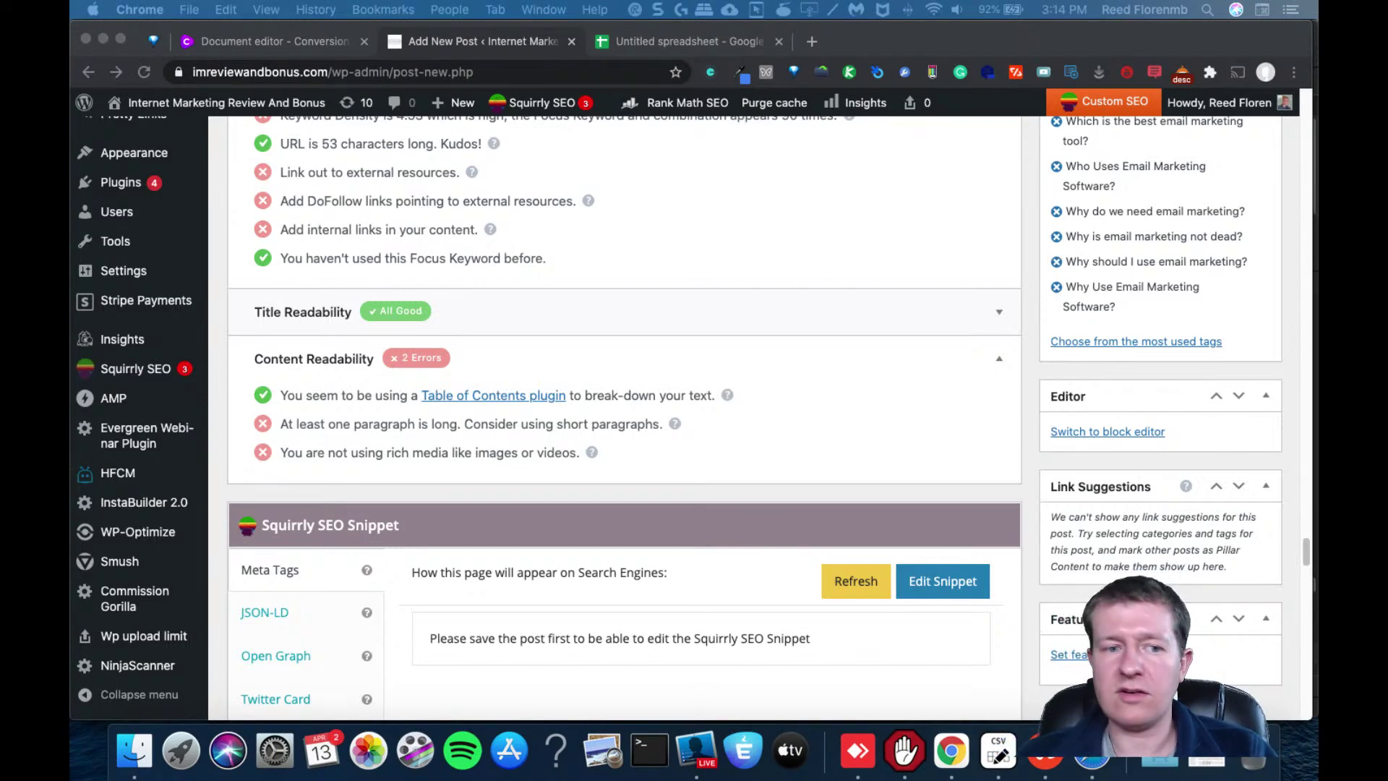
Optimize the post for "email marketing" in Squirrly SEO and insert its suggested blue newsletter key image into the article
{"action": "left_click", "coordinate": [826, 403]}
{"action": "left_click_drag", "start_coordinate": [1304, 553], "coordinate": [1305, 163]}
{"action": "left_click", "coordinate": [1127, 347]}
{"action": "type", "text": "email marketing"}
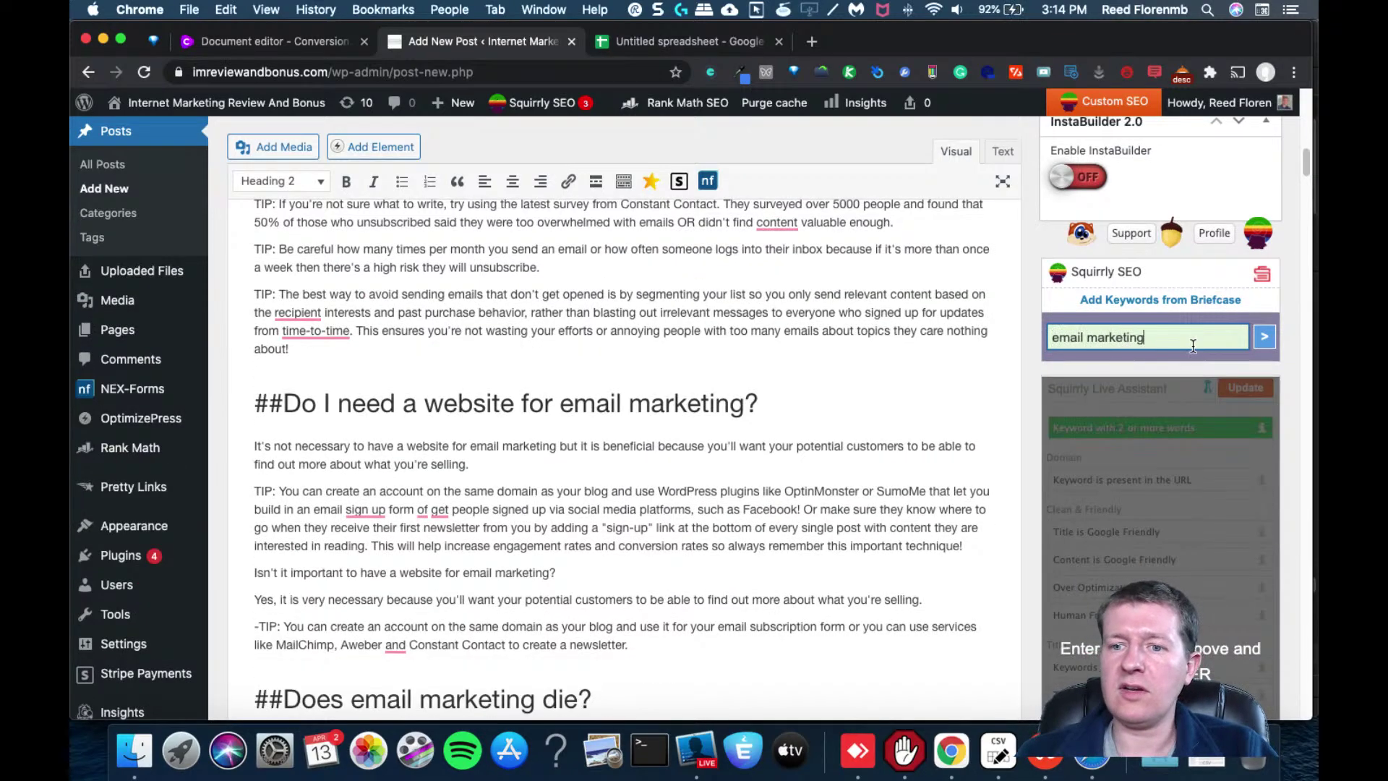
{"action": "left_click", "coordinate": [1262, 339]}
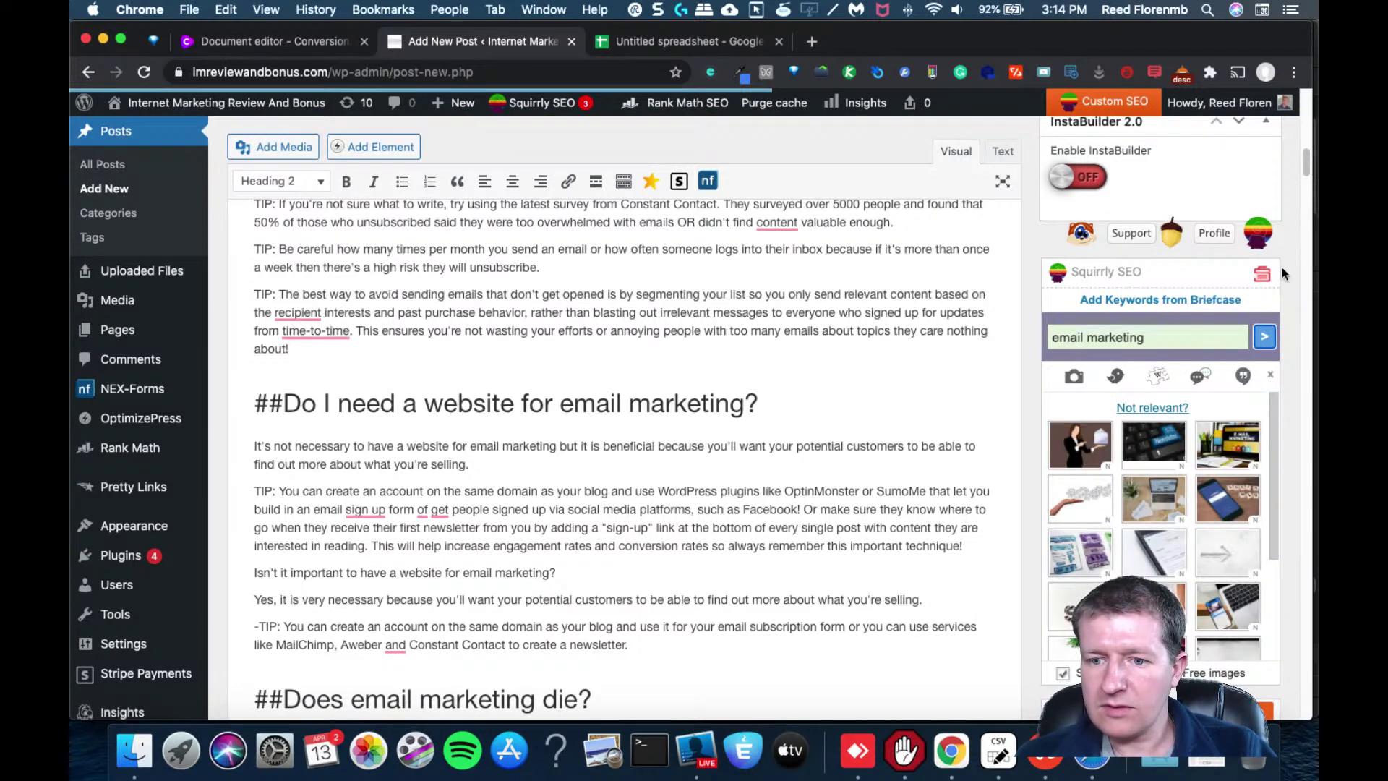
{"action": "left_click", "coordinate": [1161, 449]}
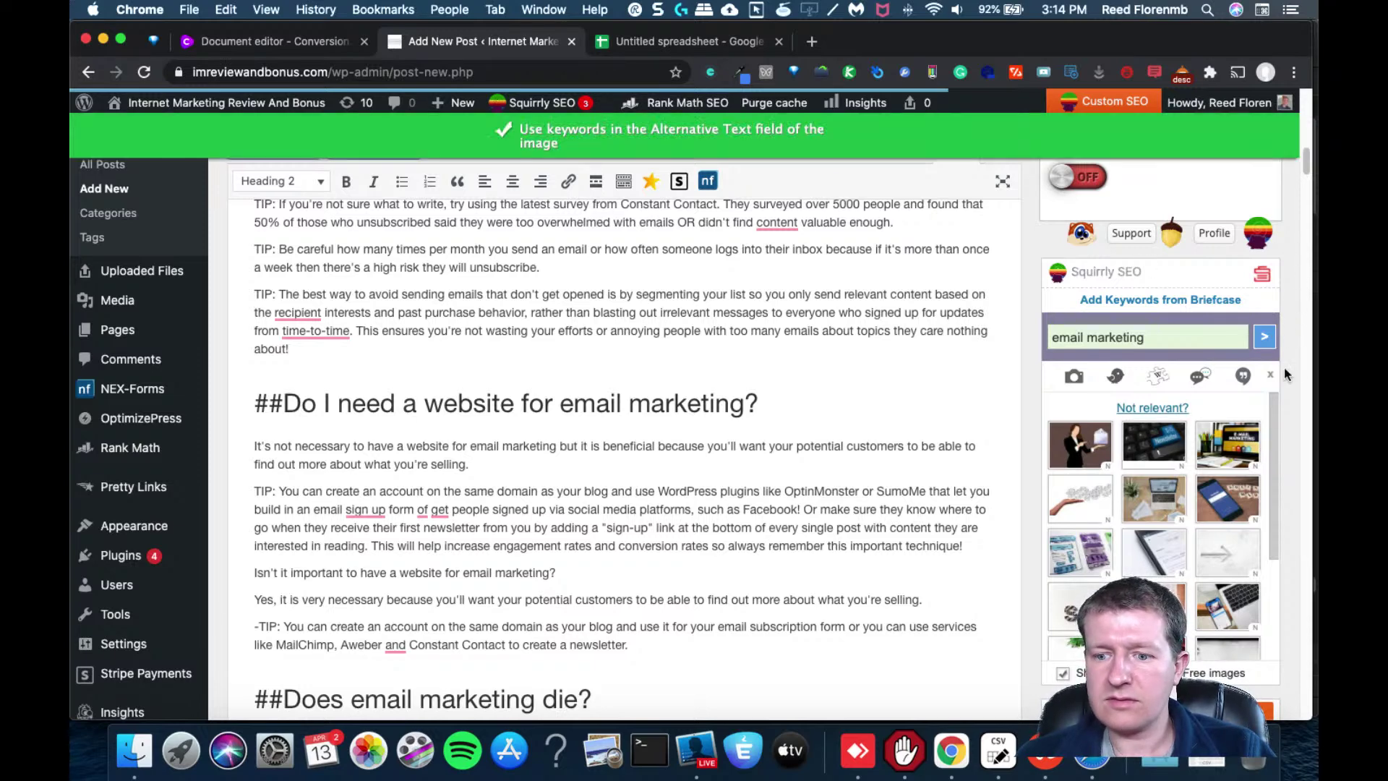
Bold "email marketing." in the article's first sentence and insert the blue newsletter key image above that sentence
{"action": "left_click", "coordinate": [822, 272]}
{"action": "scroll", "coordinate": [823, 275], "scroll_direction": "up", "scroll_amount": 11}
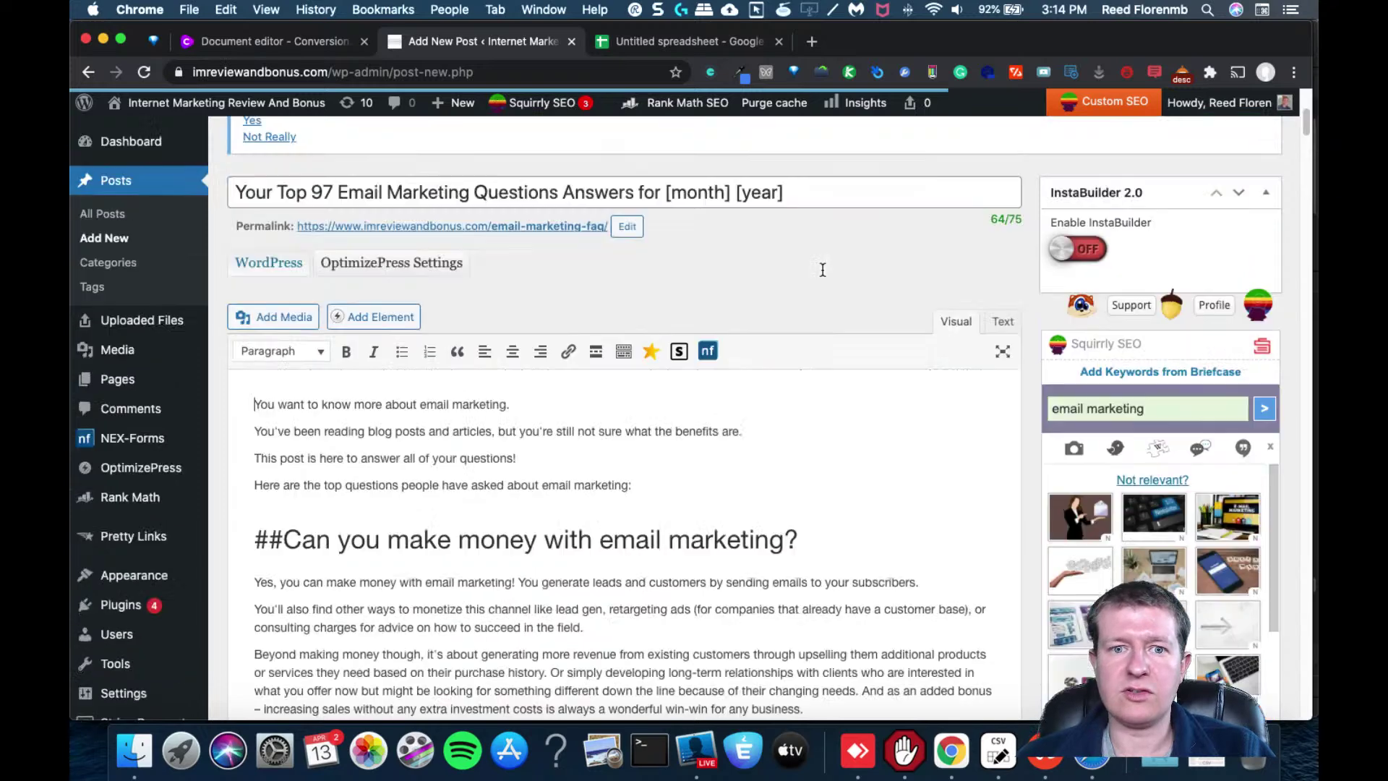
{"action": "left_click_drag", "start_coordinate": [514, 404], "coordinate": [421, 404]}
{"action": "key", "text": "super+b"}
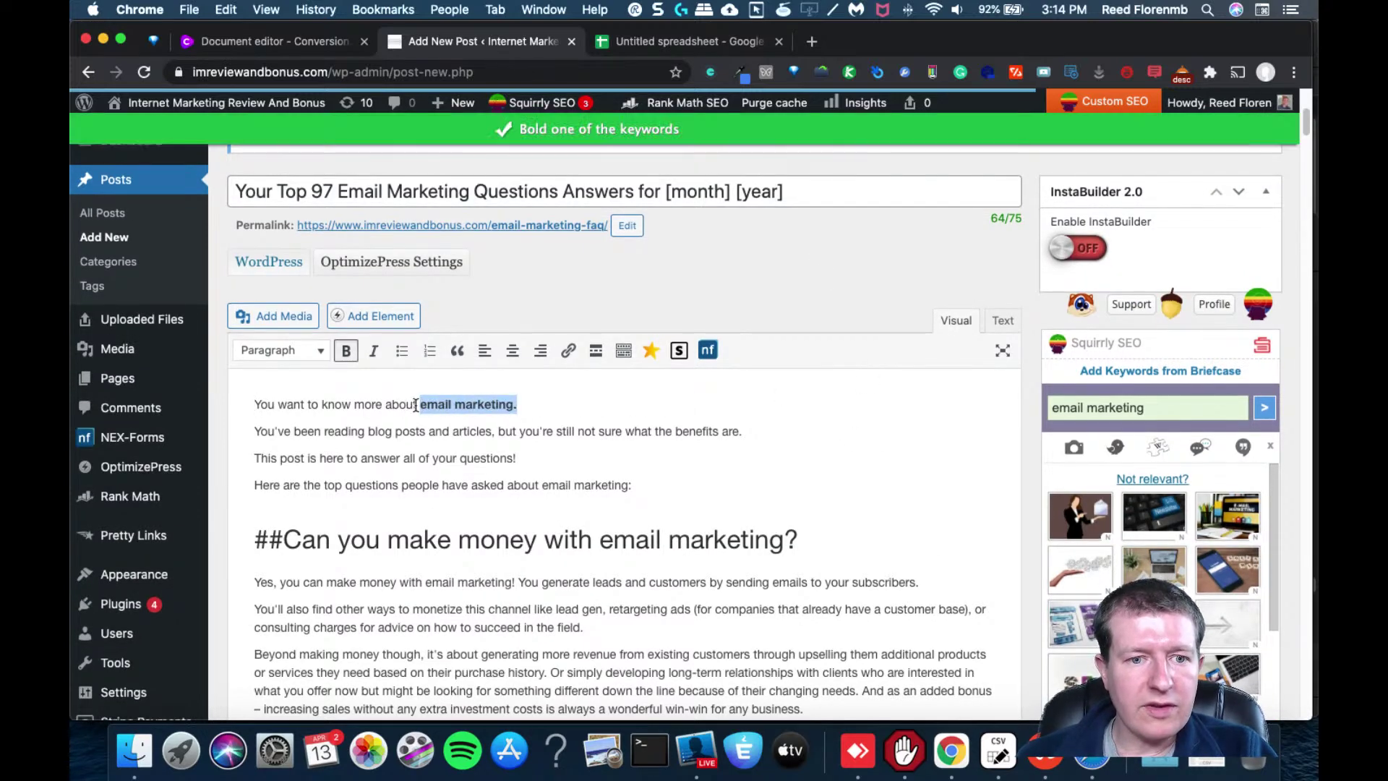
{"action": "left_click", "coordinate": [265, 403]}
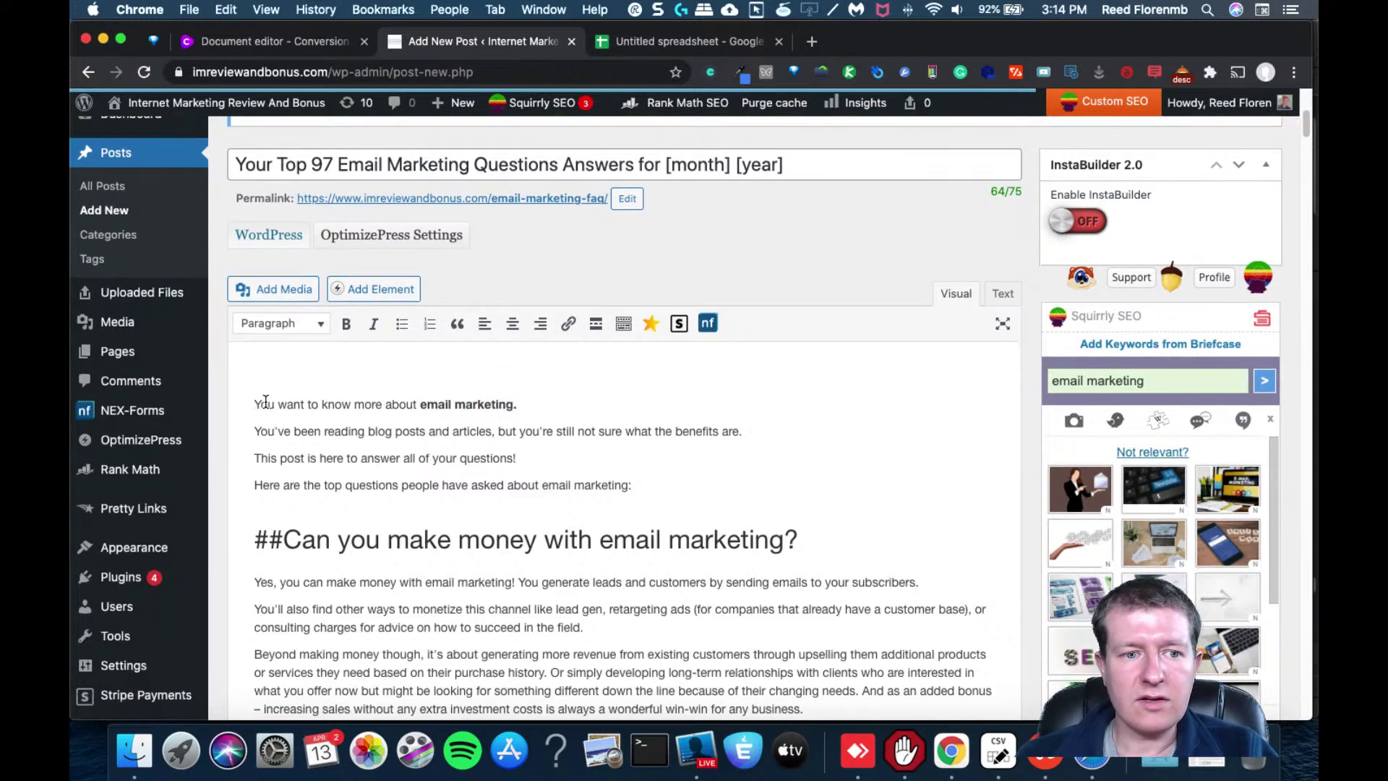
{"action": "left_click", "coordinate": [1152, 492]}
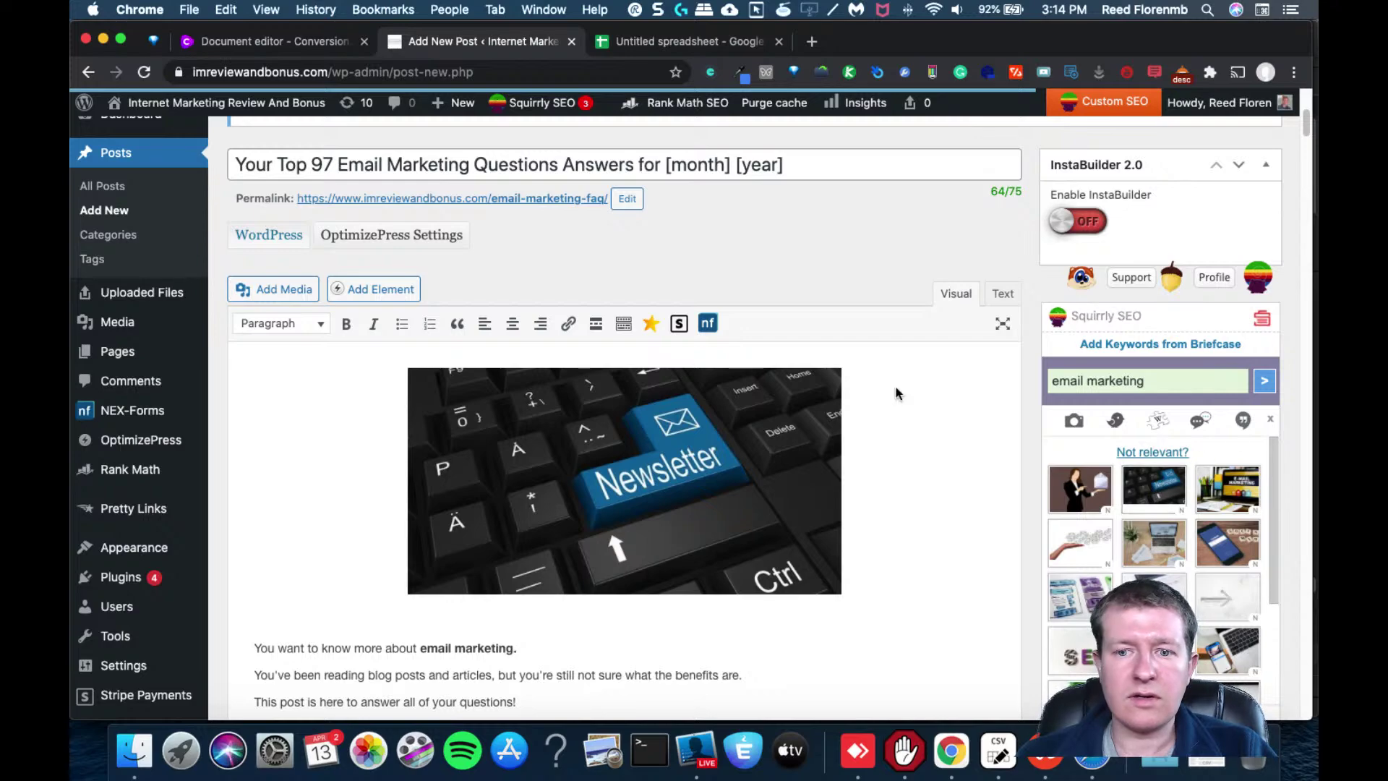
Check the Rank Math score and delete the duplicate newsletter image from the end of the article
{"action": "left_click_drag", "start_coordinate": [1300, 128], "coordinate": [1293, 213]}
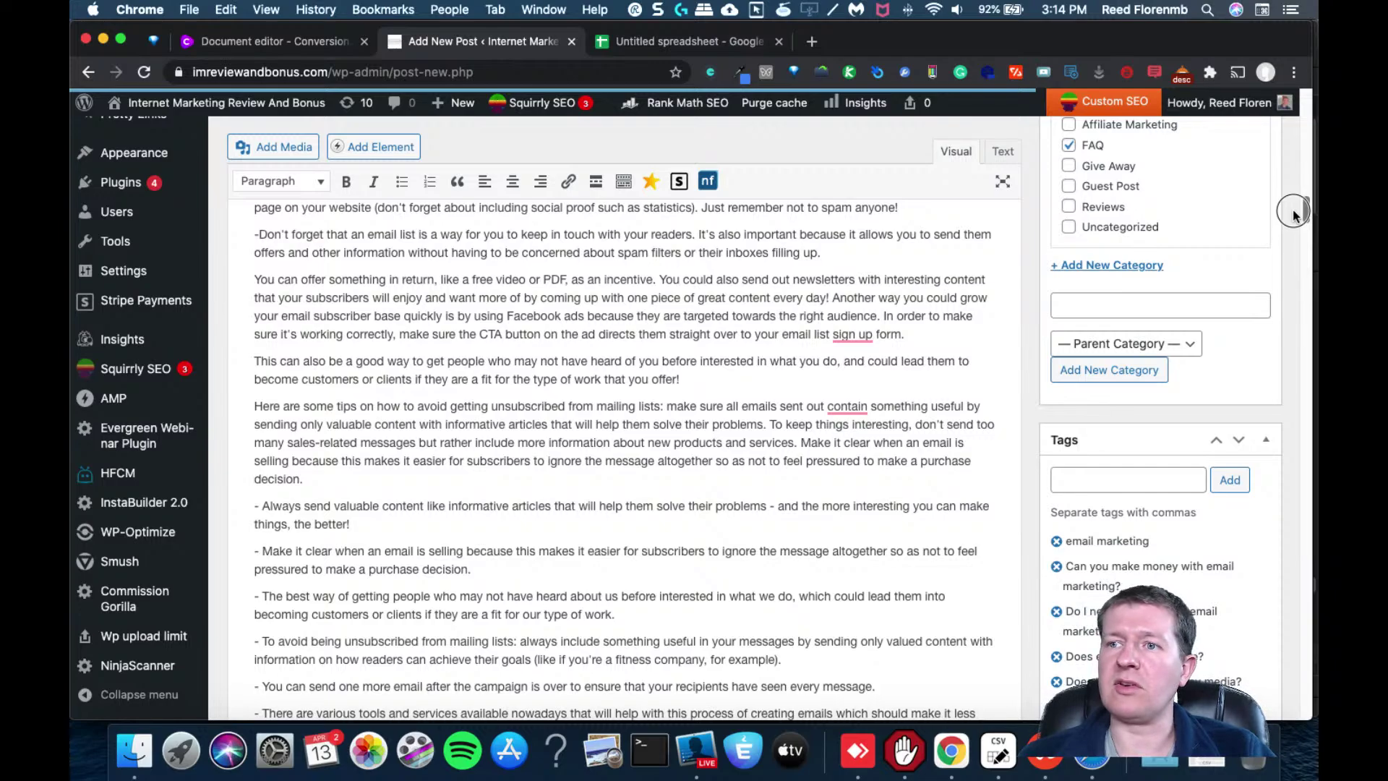
{"action": "left_click_drag", "start_coordinate": [1294, 213], "coordinate": [1280, 528]}
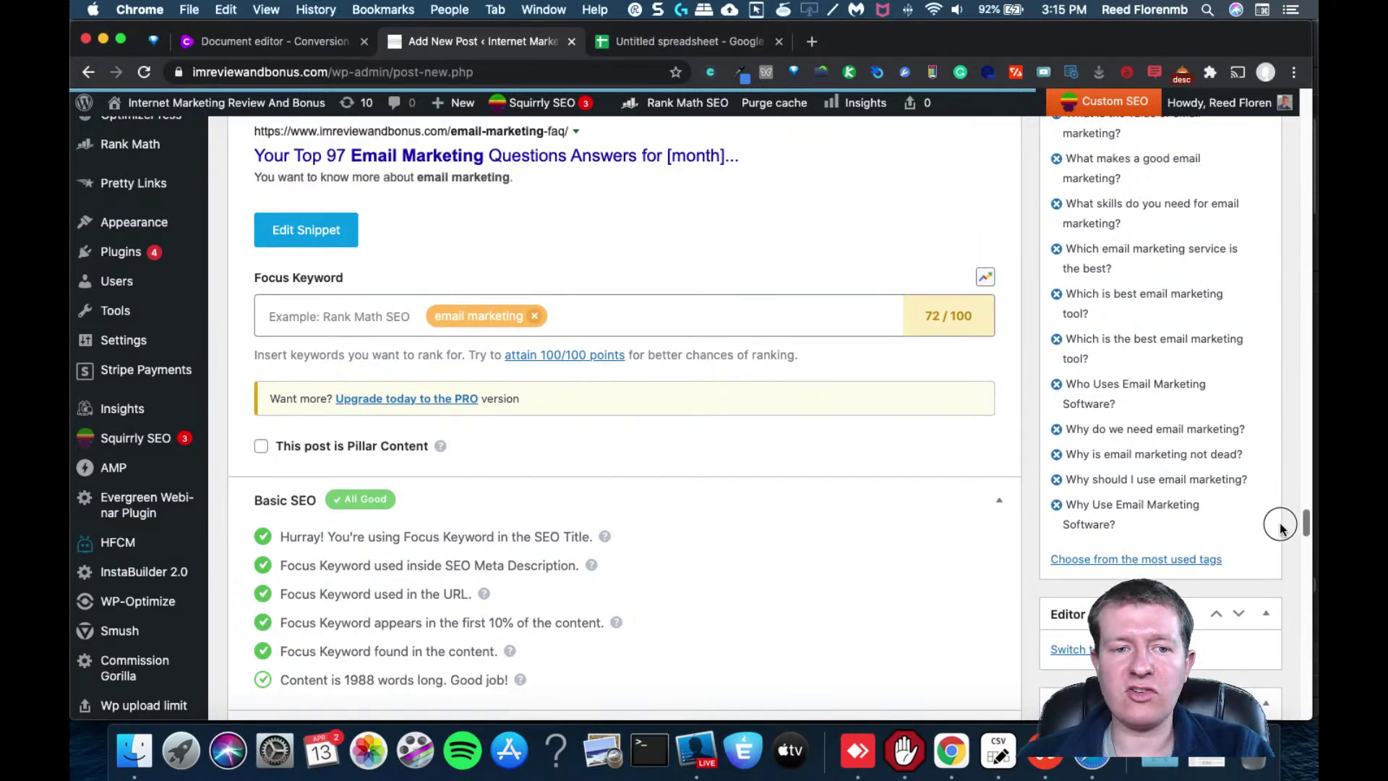
{"action": "double_click", "coordinate": [934, 315]}
{"action": "left_click_drag", "start_coordinate": [1299, 522], "coordinate": [1292, 483]}
{"action": "left_click", "coordinate": [677, 533]}
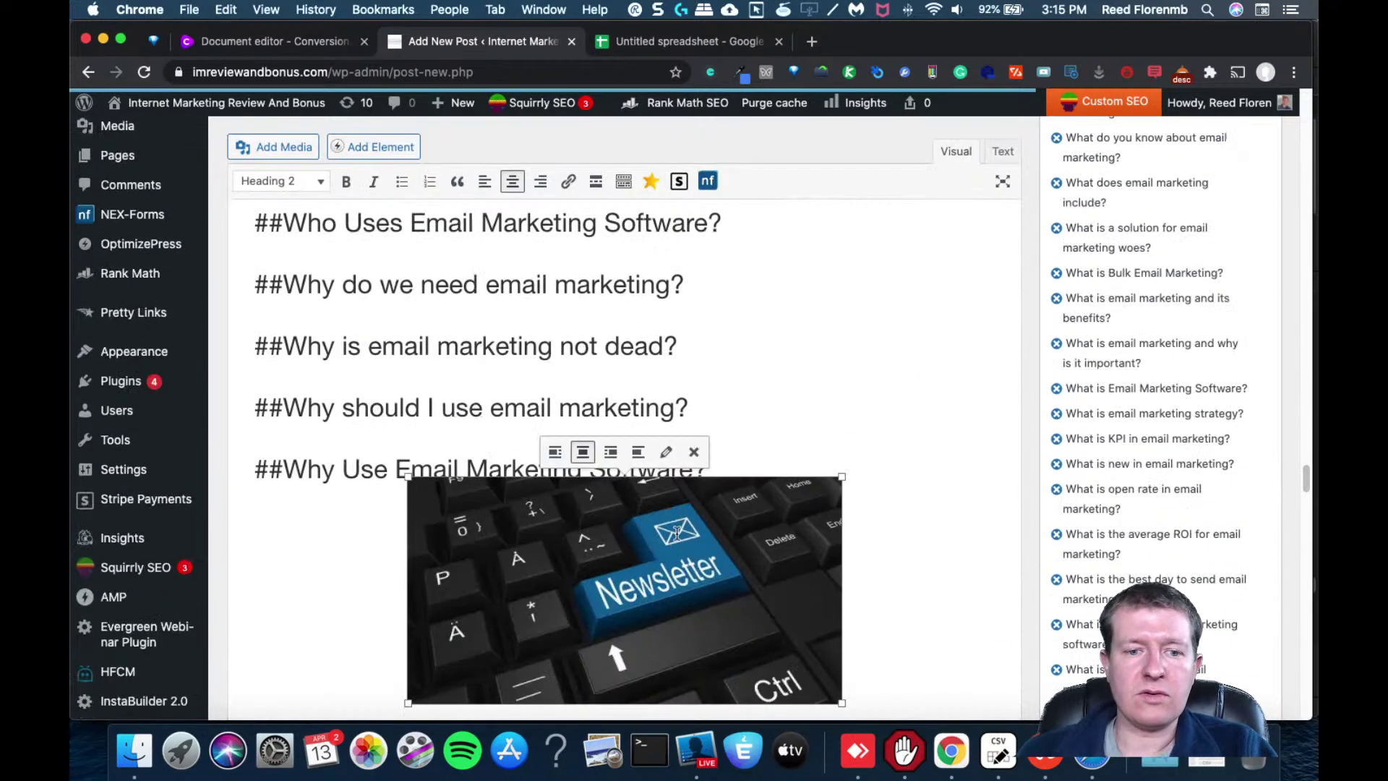
{"action": "key", "text": "Delete"}
Delete the block of unanswered question headings at the end of the article, through "##Why Use Email Marketing Software?"
{"action": "left_click_drag", "start_coordinate": [732, 494], "coordinate": [237, 528]}
{"action": "left_click", "coordinate": [251, 501]}
{"action": "left_click_drag", "start_coordinate": [520, 643], "coordinate": [733, 378]}
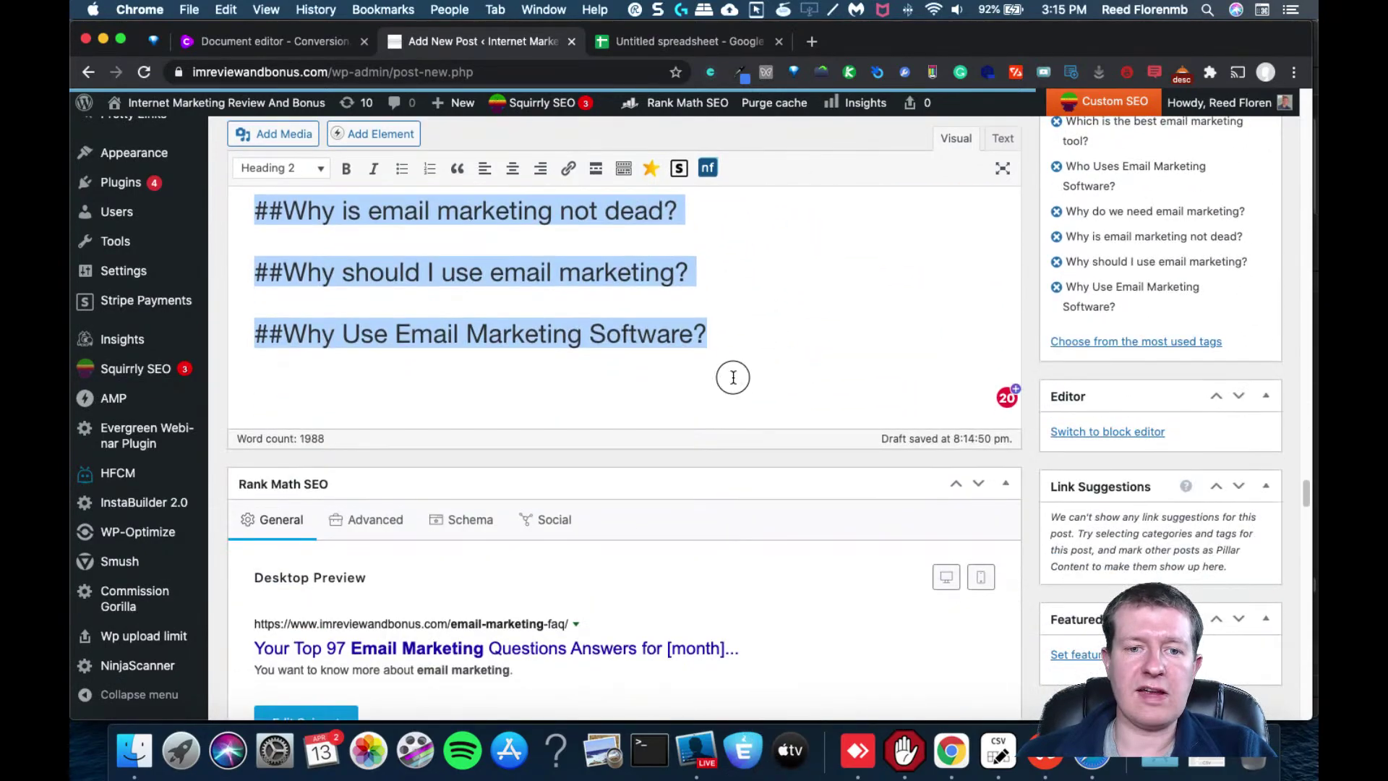
{"action": "key", "text": "BackSpace"}
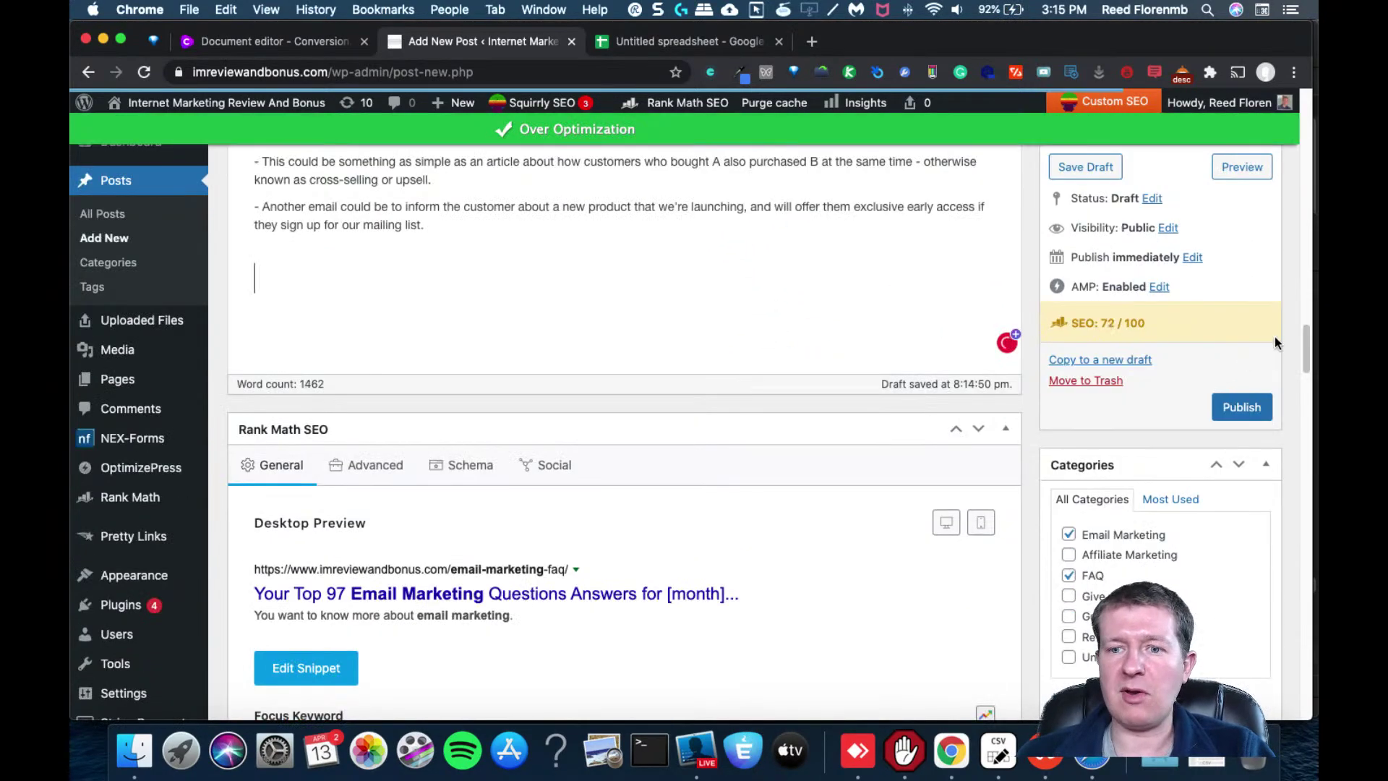
Review the Rank Math checks for the shortened article and save the post as a draft
{"action": "left_click_drag", "start_coordinate": [1297, 332], "coordinate": [1260, 428]}
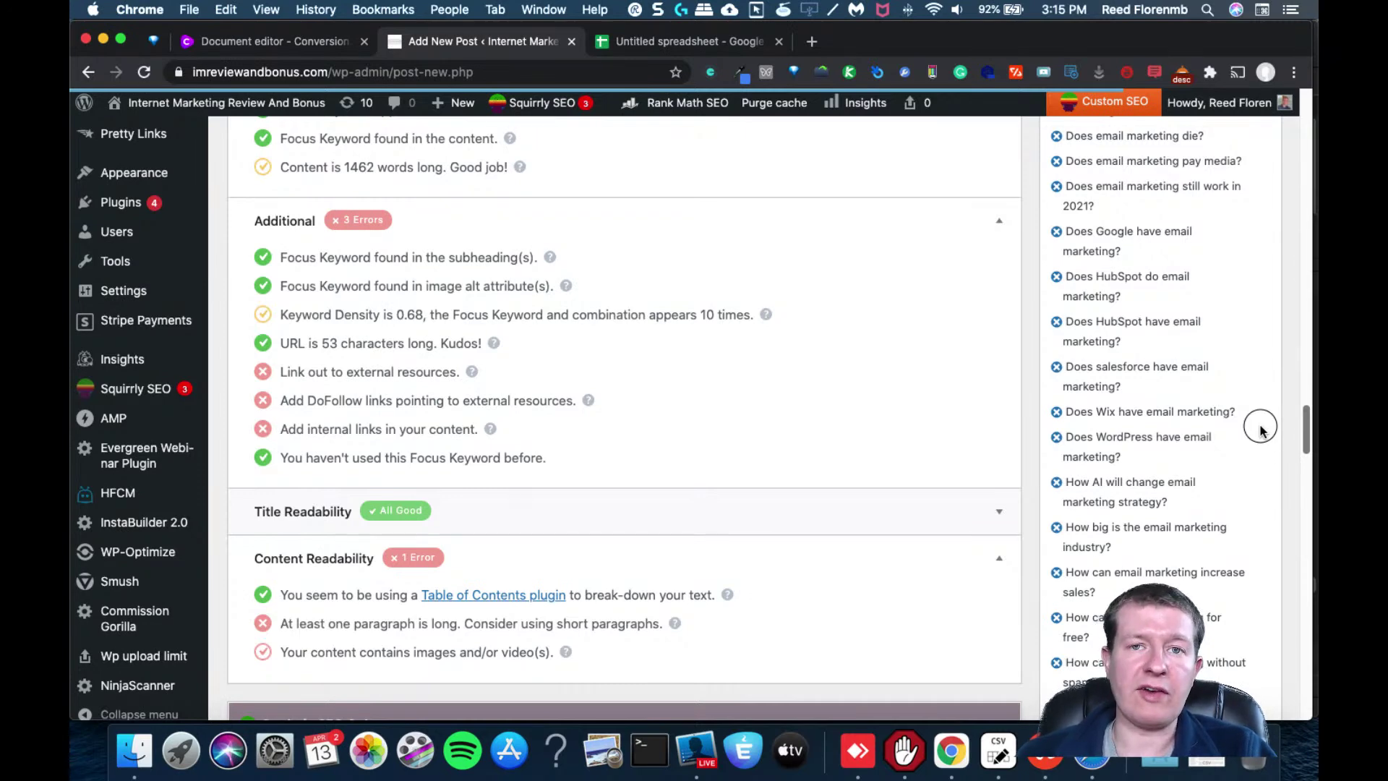
{"action": "scroll", "coordinate": [1260, 430], "scroll_direction": "down", "scroll_amount": 1}
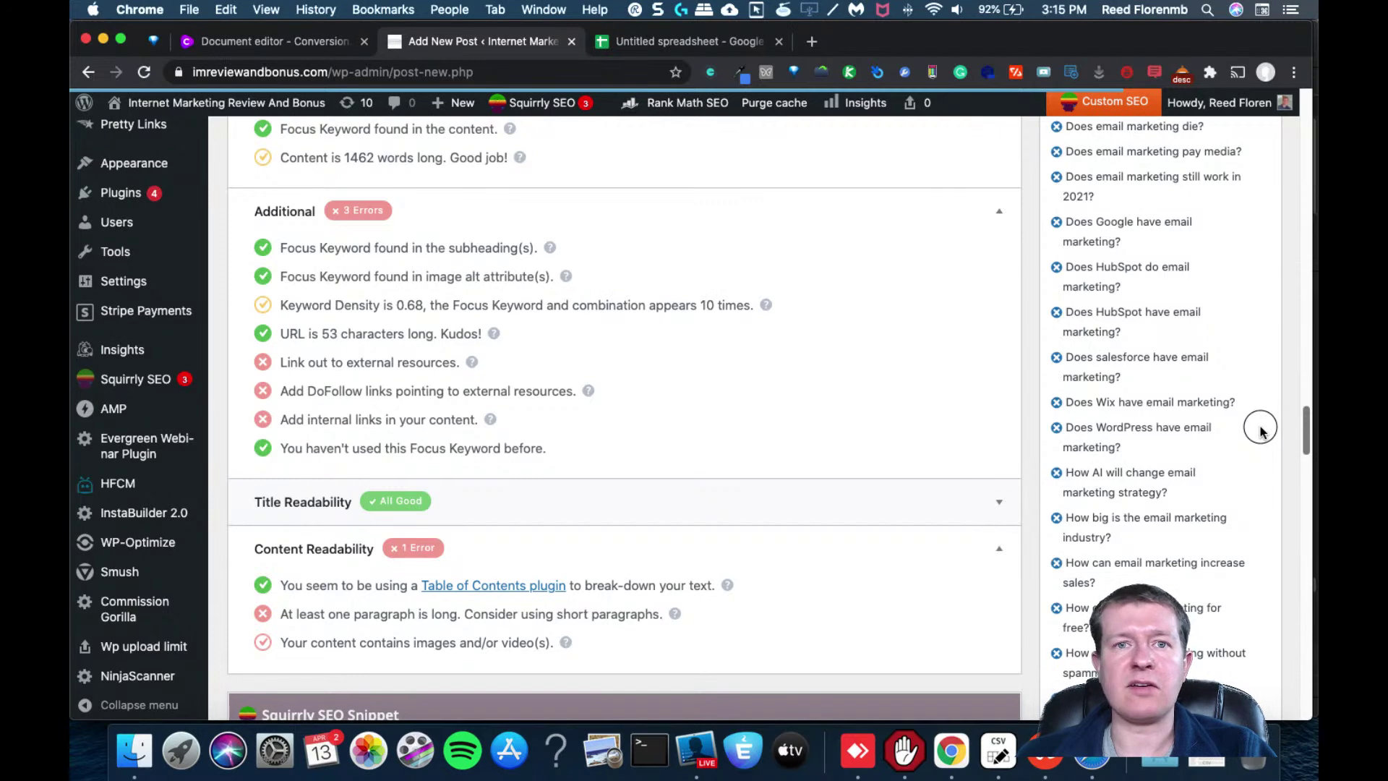
{"action": "scroll", "coordinate": [1259, 430], "scroll_direction": "up", "scroll_amount": 3}
{"action": "scroll", "coordinate": [1259, 426], "scroll_direction": "up", "scroll_amount": 1}
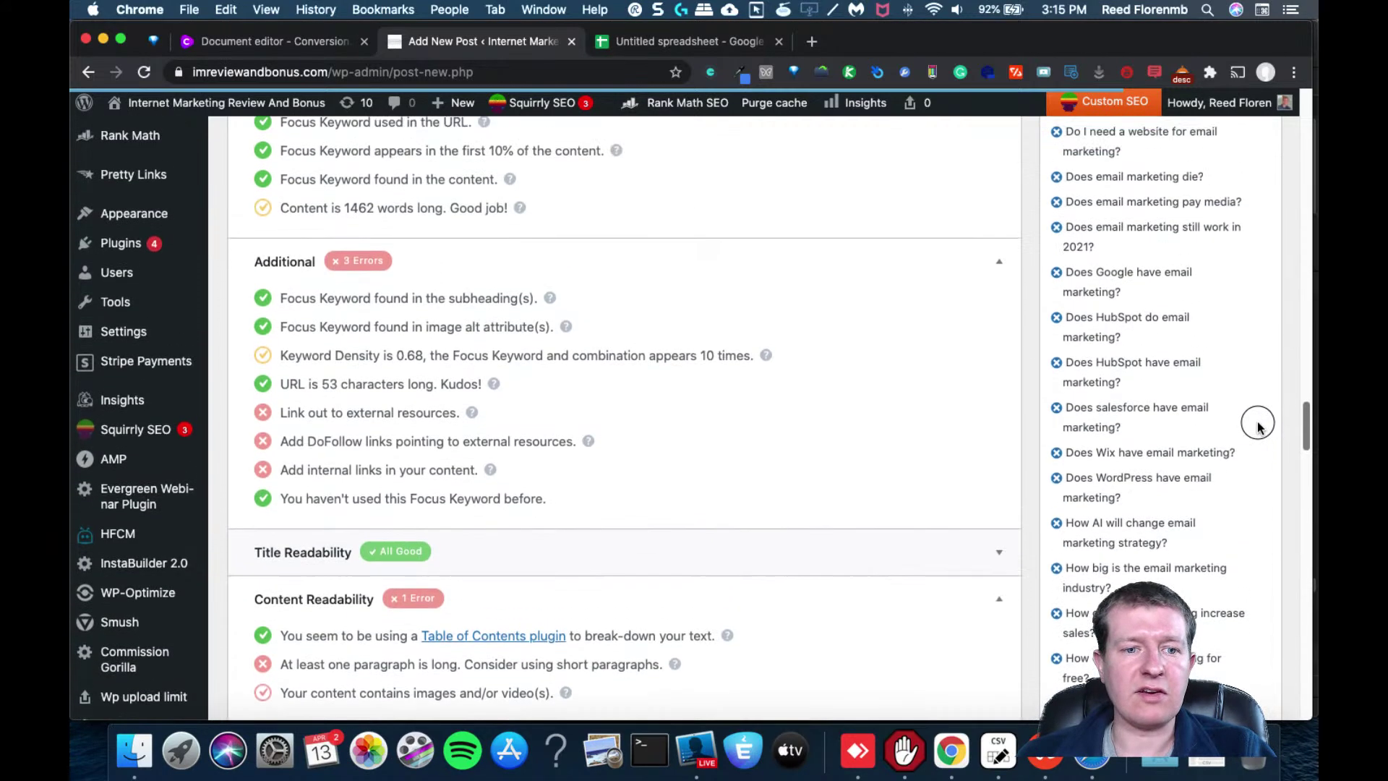
{"action": "scroll", "coordinate": [1257, 427], "scroll_direction": "down", "scroll_amount": 8}
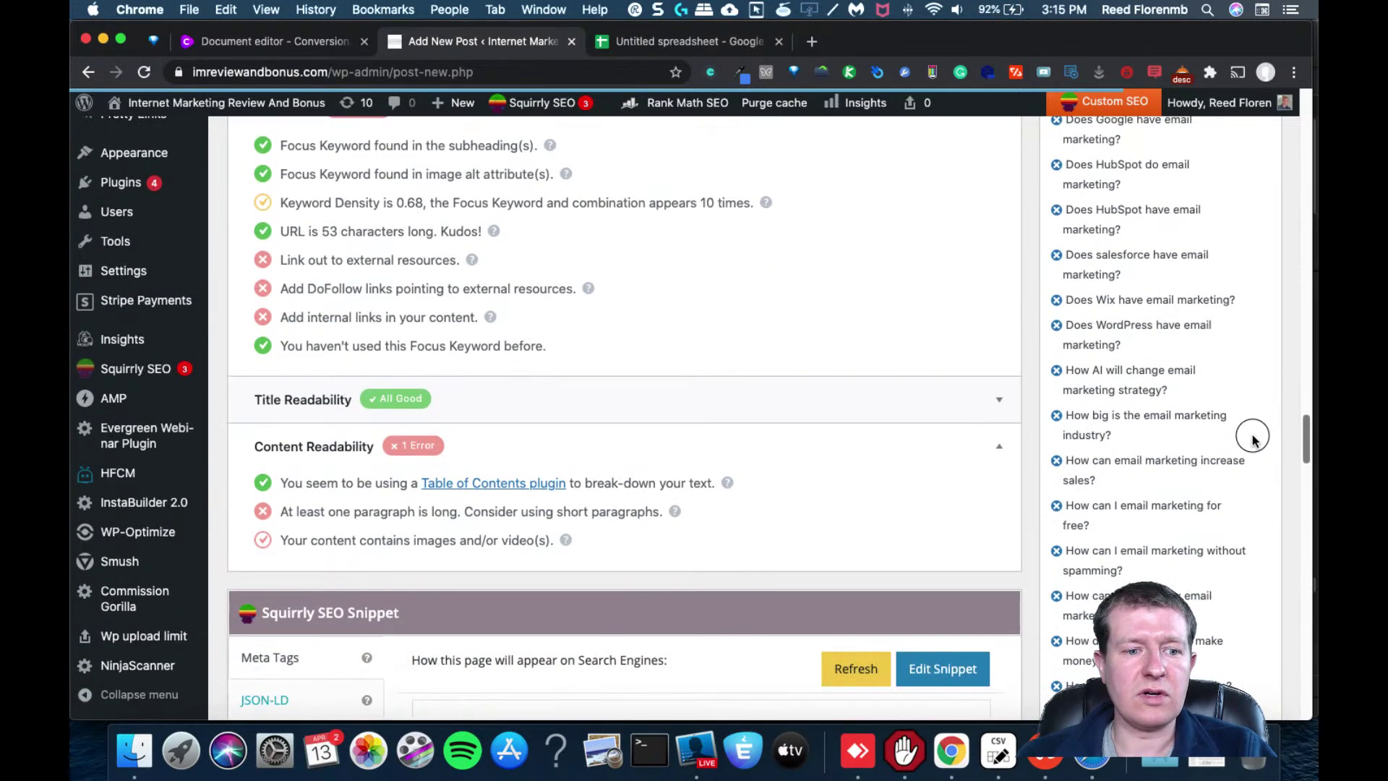
{"action": "scroll", "coordinate": [1254, 440], "scroll_direction": "up", "scroll_amount": 1}
{"action": "left_click_drag", "start_coordinate": [1253, 435], "coordinate": [1243, 234]}
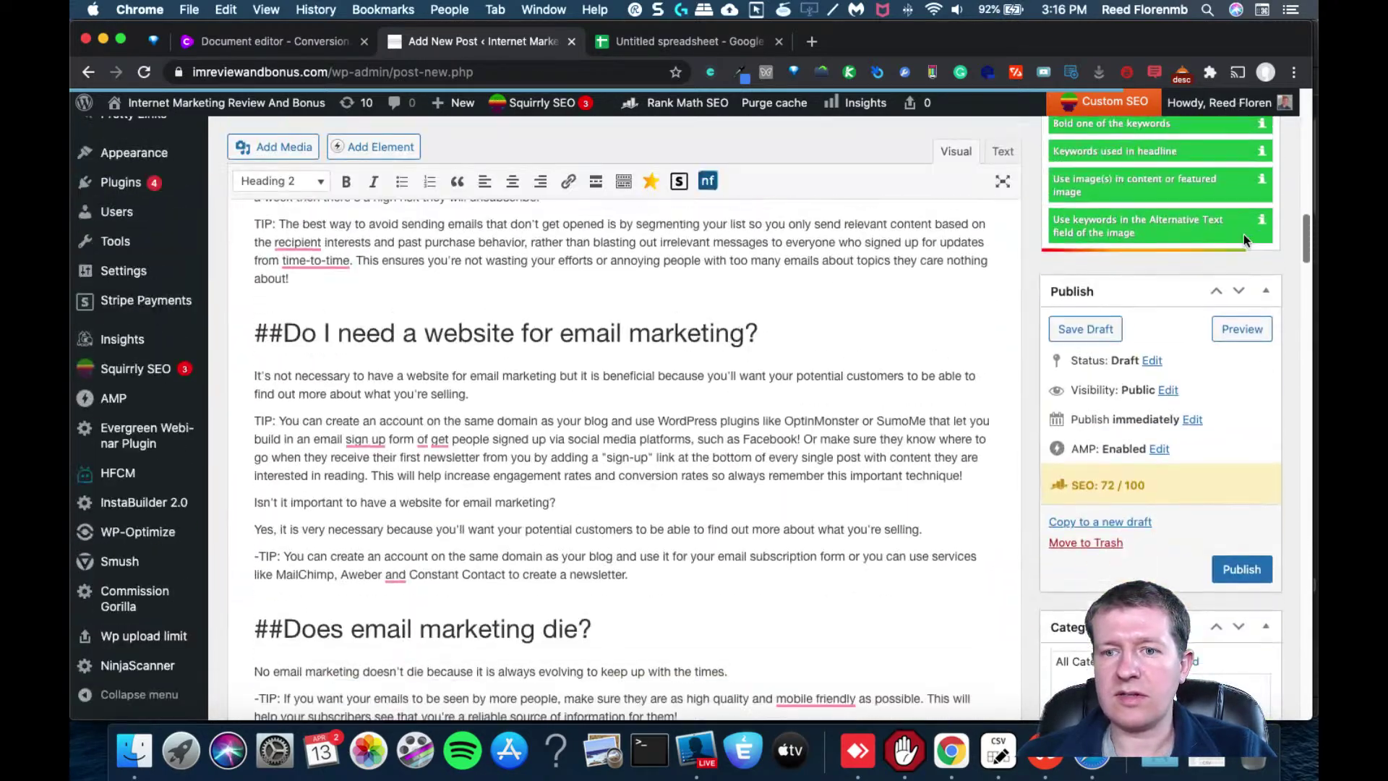
{"action": "left_click", "coordinate": [1091, 326]}
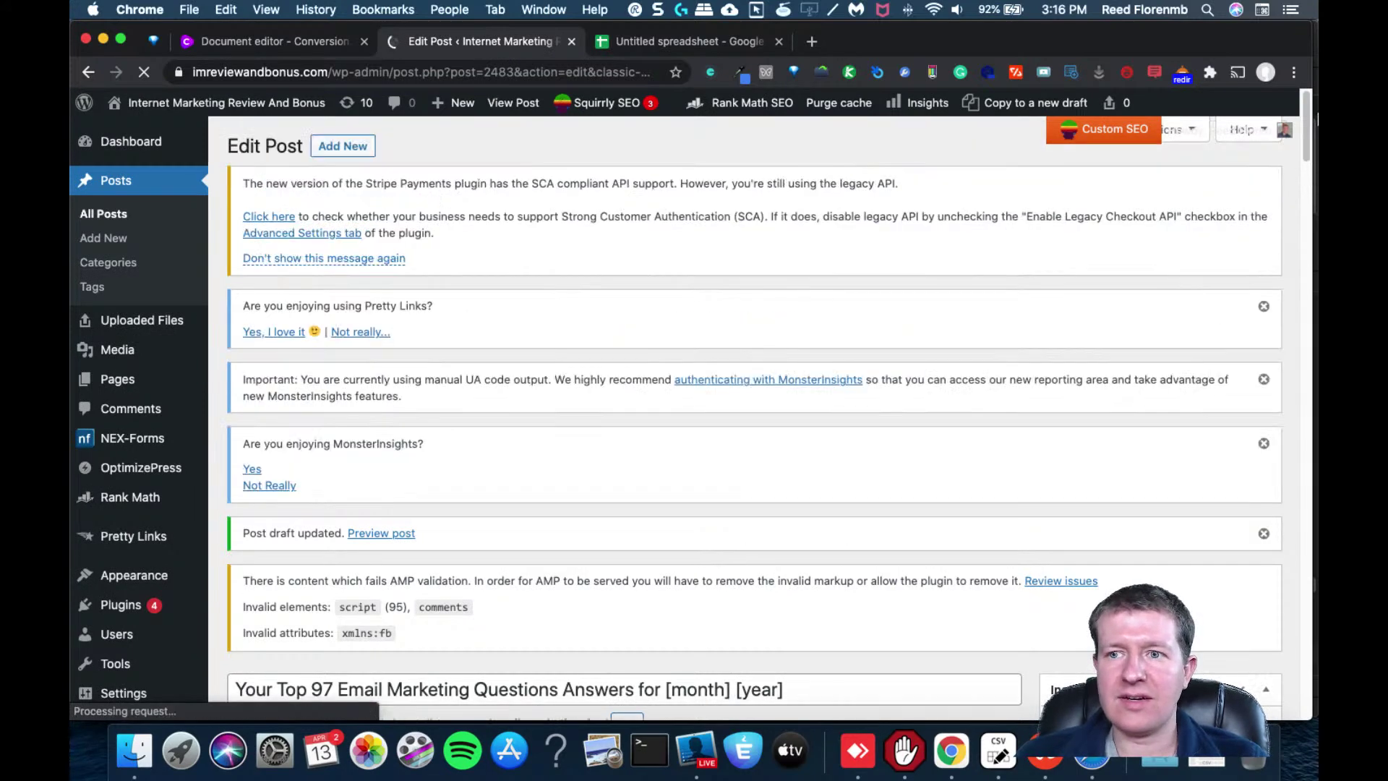
Read the AMP validation notice and open a preview of the saved draft
{"action": "left_click_drag", "start_coordinate": [1308, 124], "coordinate": [1305, 148]}
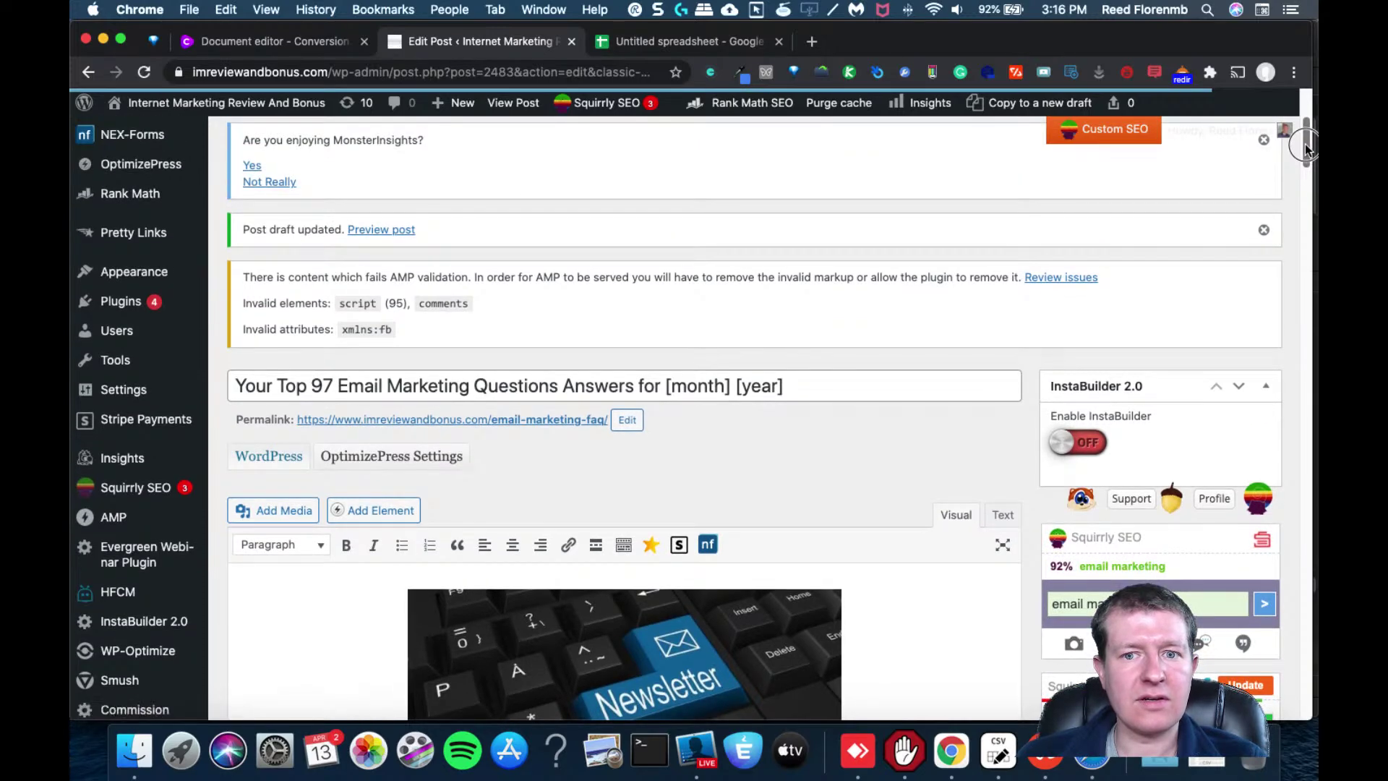
{"action": "left_click_drag", "start_coordinate": [1305, 148], "coordinate": [1306, 149]}
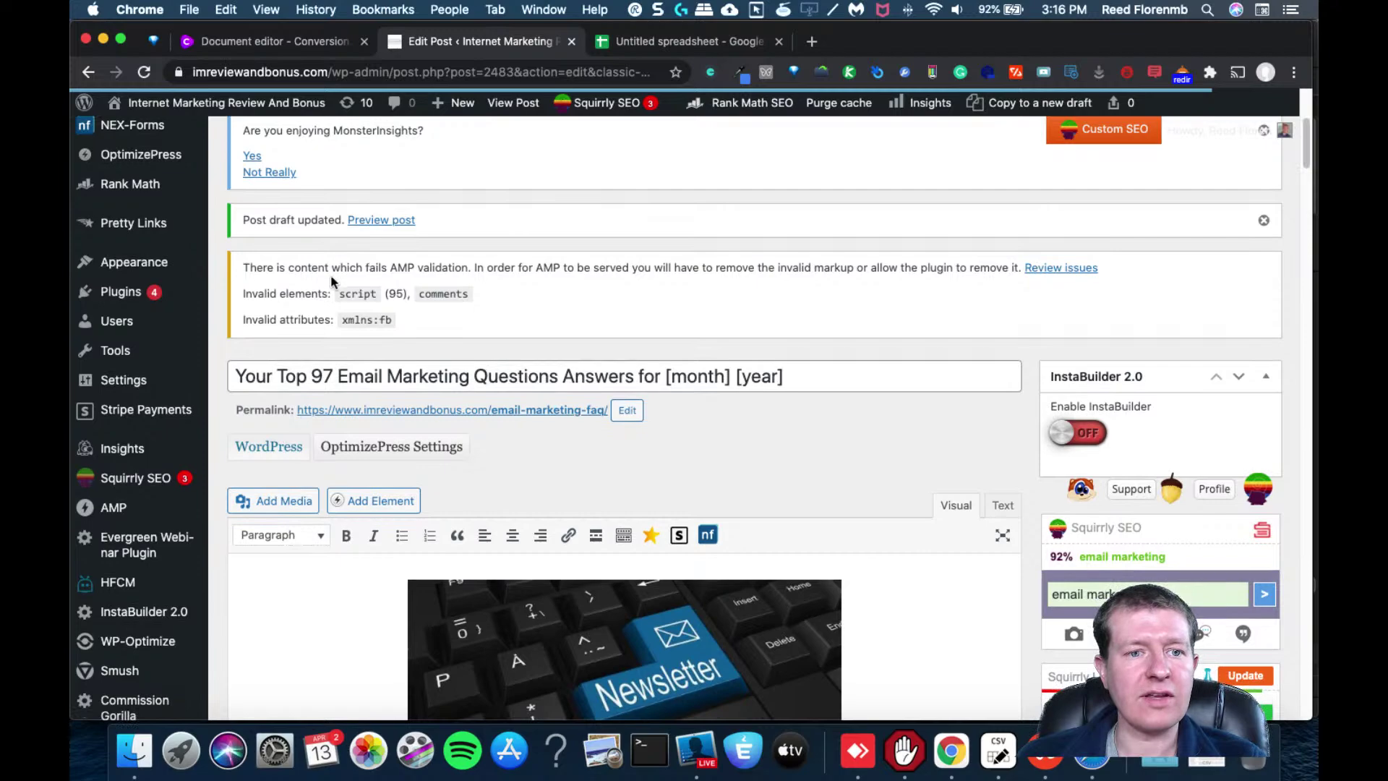
{"action": "left_click_drag", "start_coordinate": [325, 267], "coordinate": [474, 296]}
{"action": "left_click_drag", "start_coordinate": [1305, 153], "coordinate": [1291, 259]}
{"action": "left_click", "coordinate": [1241, 221]}
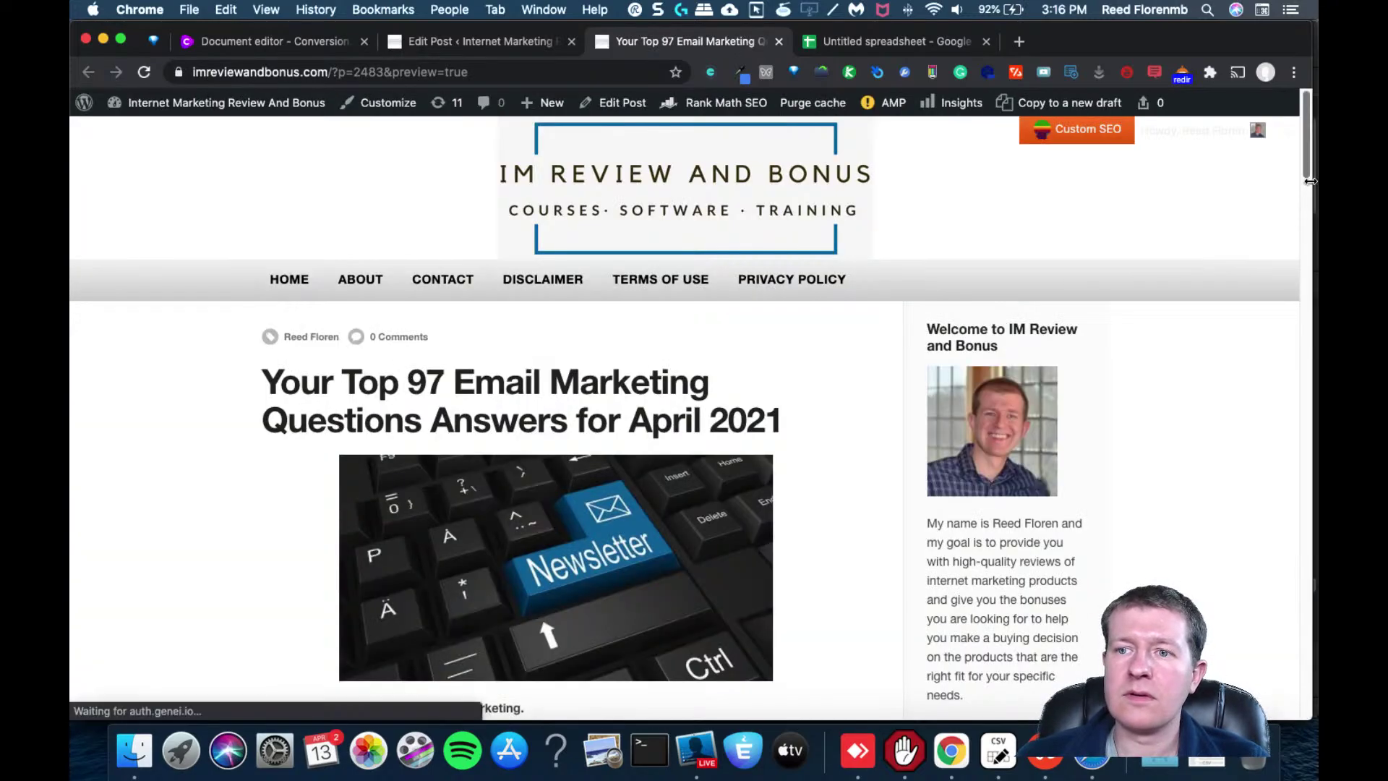
Read through the previewed article down to the answers below the question headings
{"action": "left_click_drag", "start_coordinate": [1306, 169], "coordinate": [1243, 242]}
{"action": "left_click_drag", "start_coordinate": [538, 386], "coordinate": [665, 492]}
{"action": "left_click", "coordinate": [526, 397]}
{"action": "left_click_drag", "start_coordinate": [580, 505], "coordinate": [370, 396]}
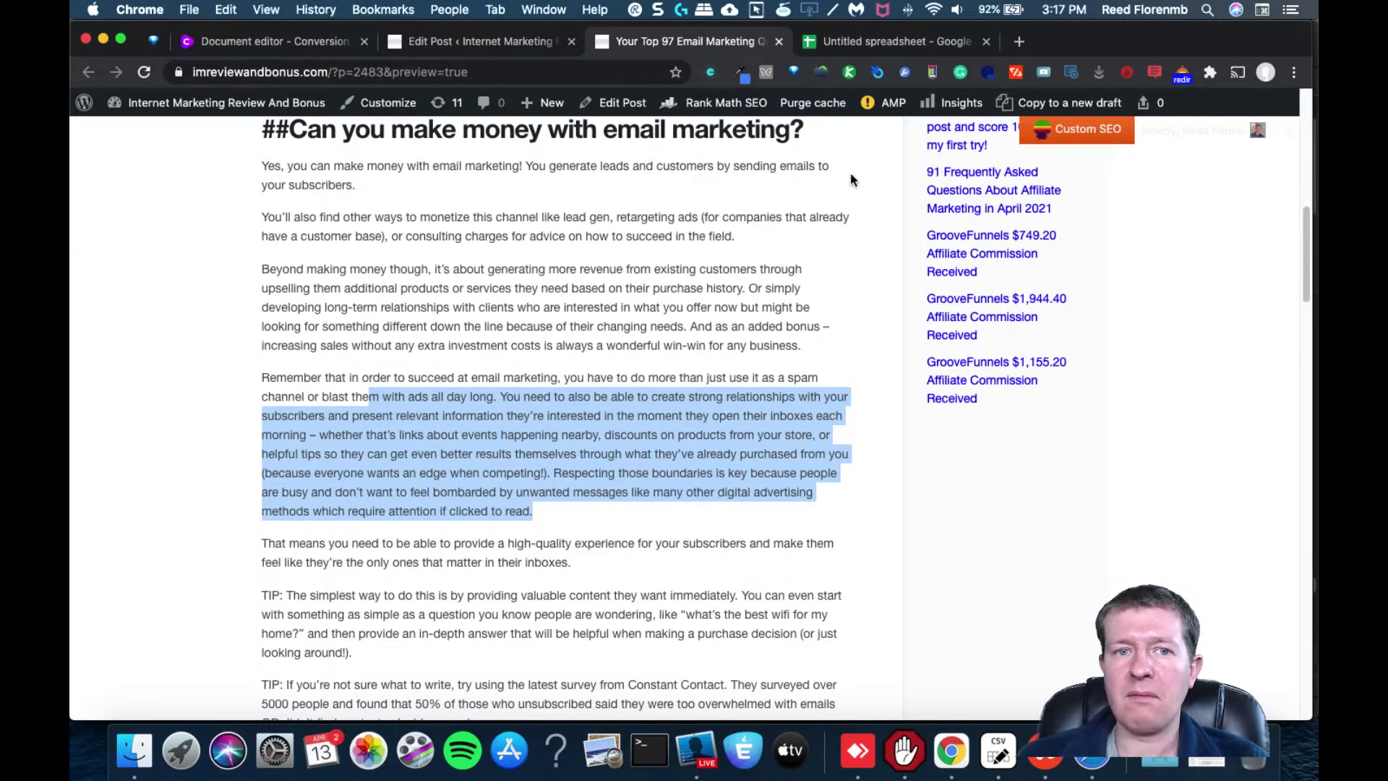
Return to the WordPress post editor and review the end of the article and its Rank Math snippet
{"action": "left_click", "coordinate": [497, 39]}
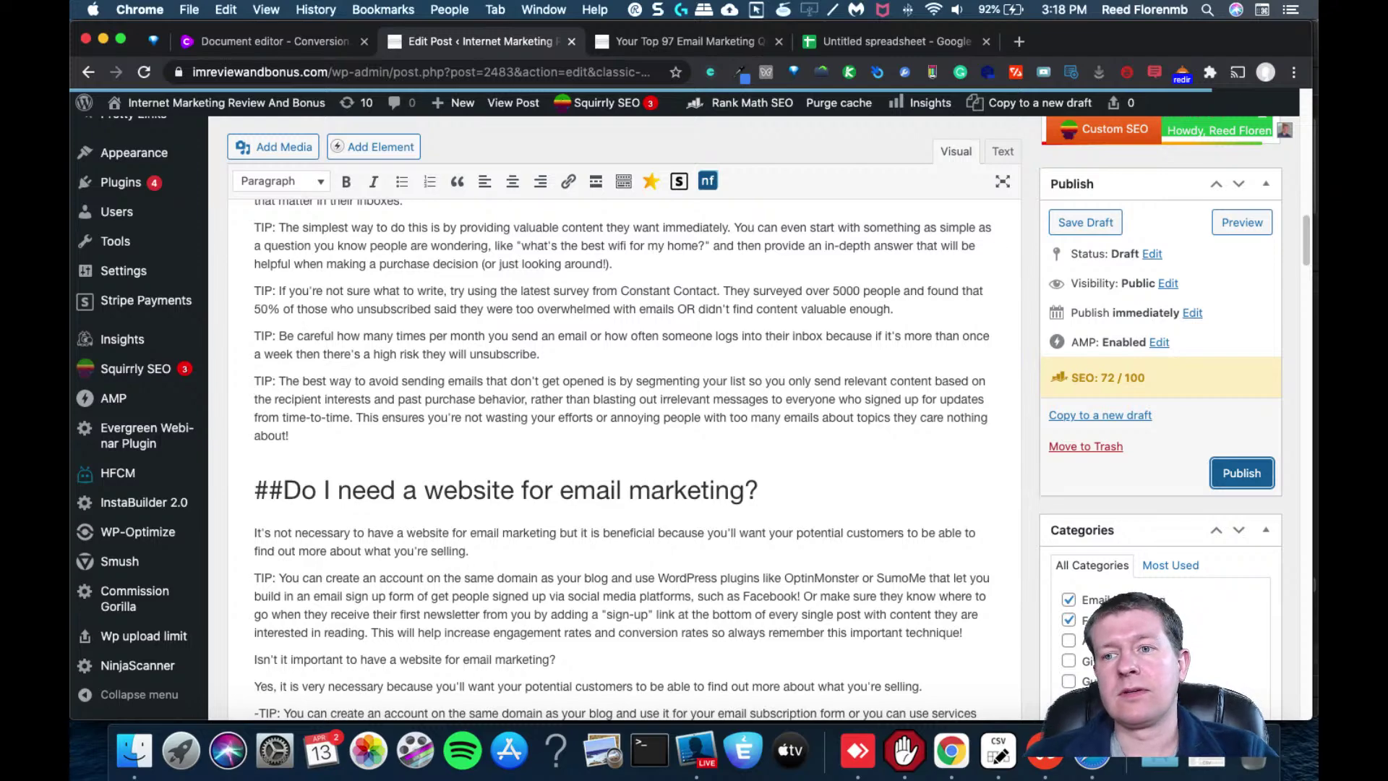
{"action": "left_click_drag", "start_coordinate": [1301, 253], "coordinate": [1285, 385]}
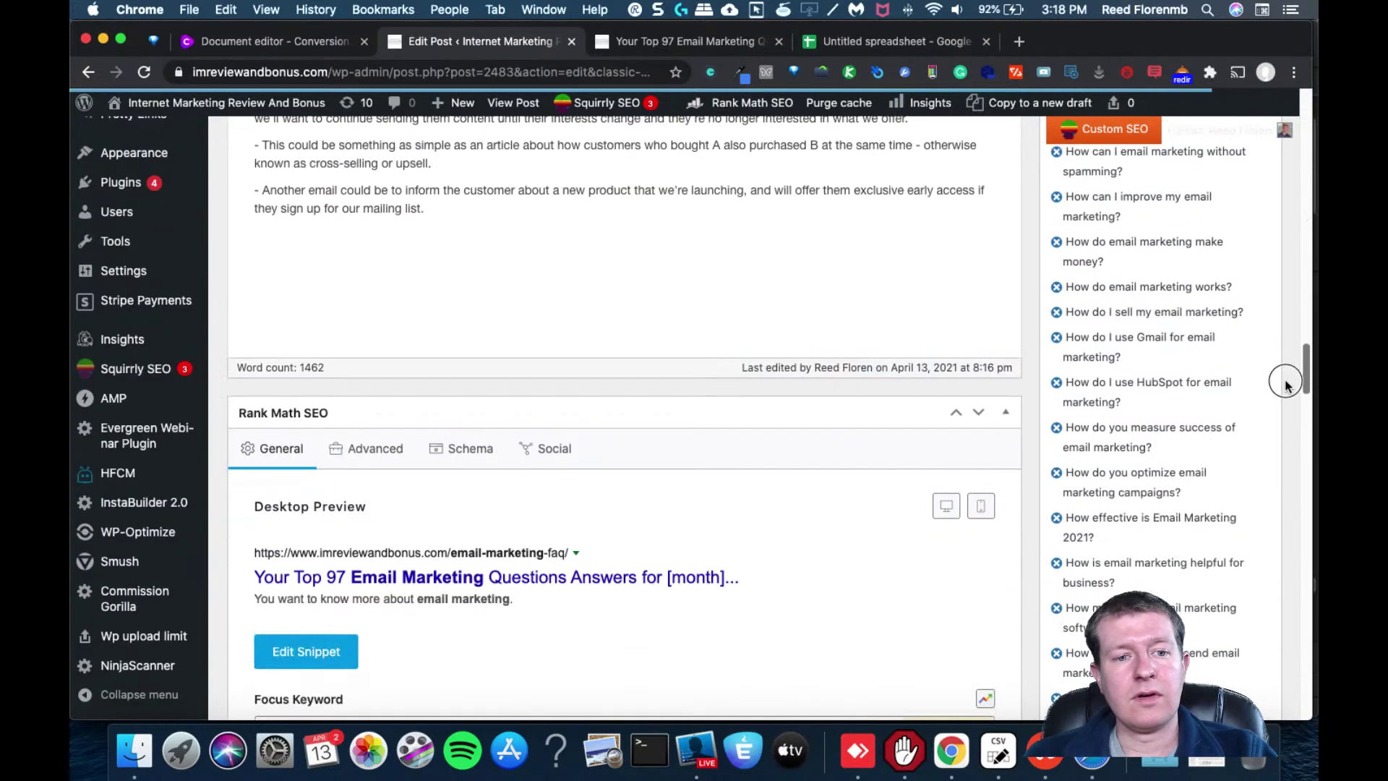
{"action": "scroll", "coordinate": [1271, 369], "scroll_direction": "up", "scroll_amount": 5}
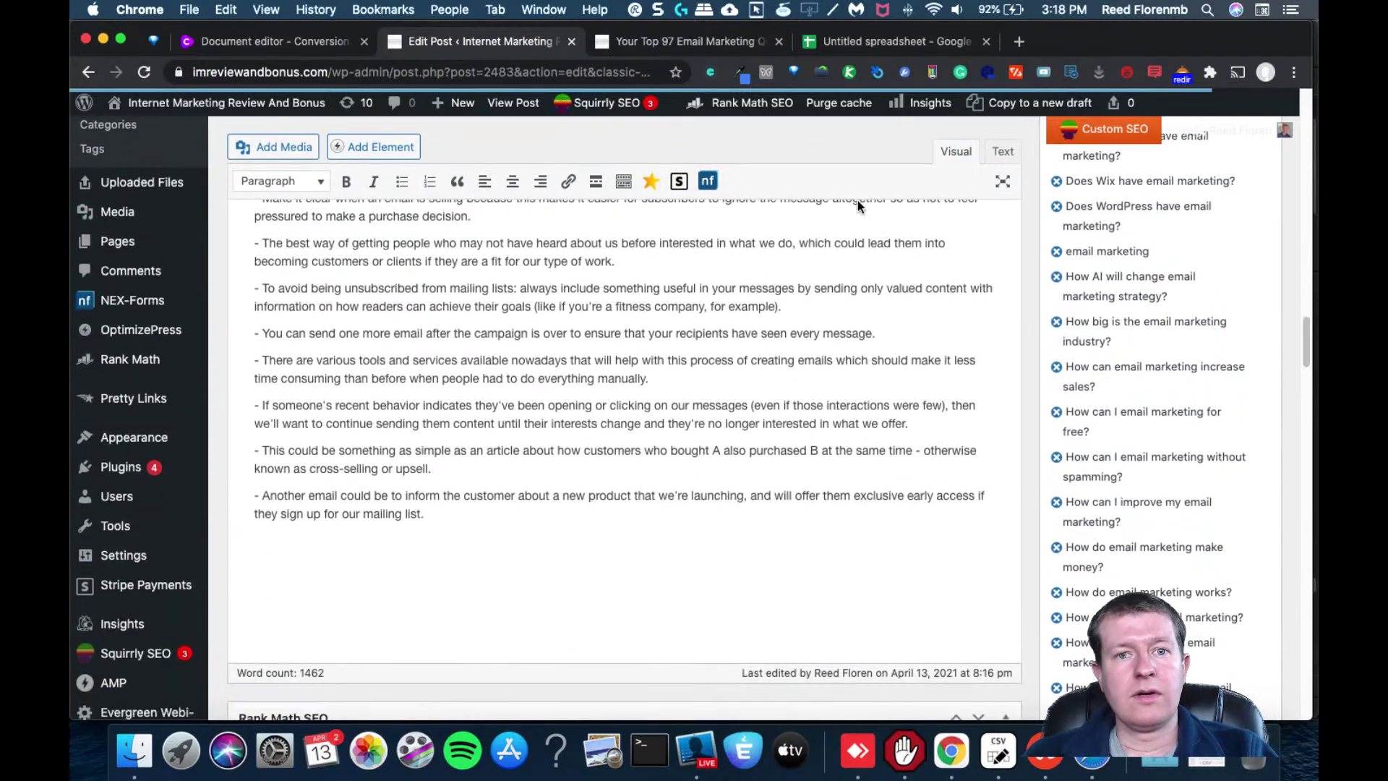
Switch to the Conversion.ai document and re-enable Compose by pasting copies of the "##Does email marketing pay media?" heading and undoing them
{"action": "left_click", "coordinate": [339, 41]}
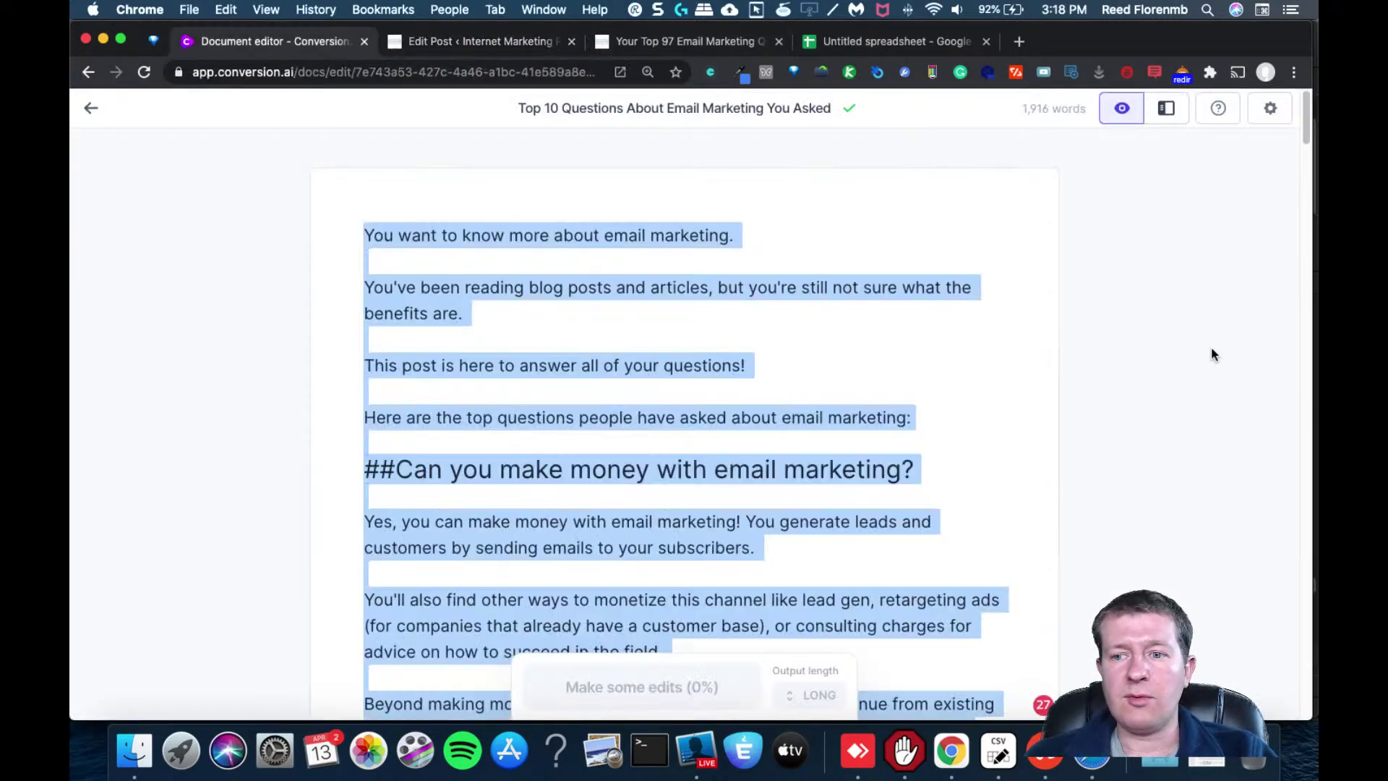
{"action": "left_click_drag", "start_coordinate": [1304, 162], "coordinate": [1239, 511]}
{"action": "left_click_drag", "start_coordinate": [808, 332], "coordinate": [300, 319]}
{"action": "key", "text": "super+c"}
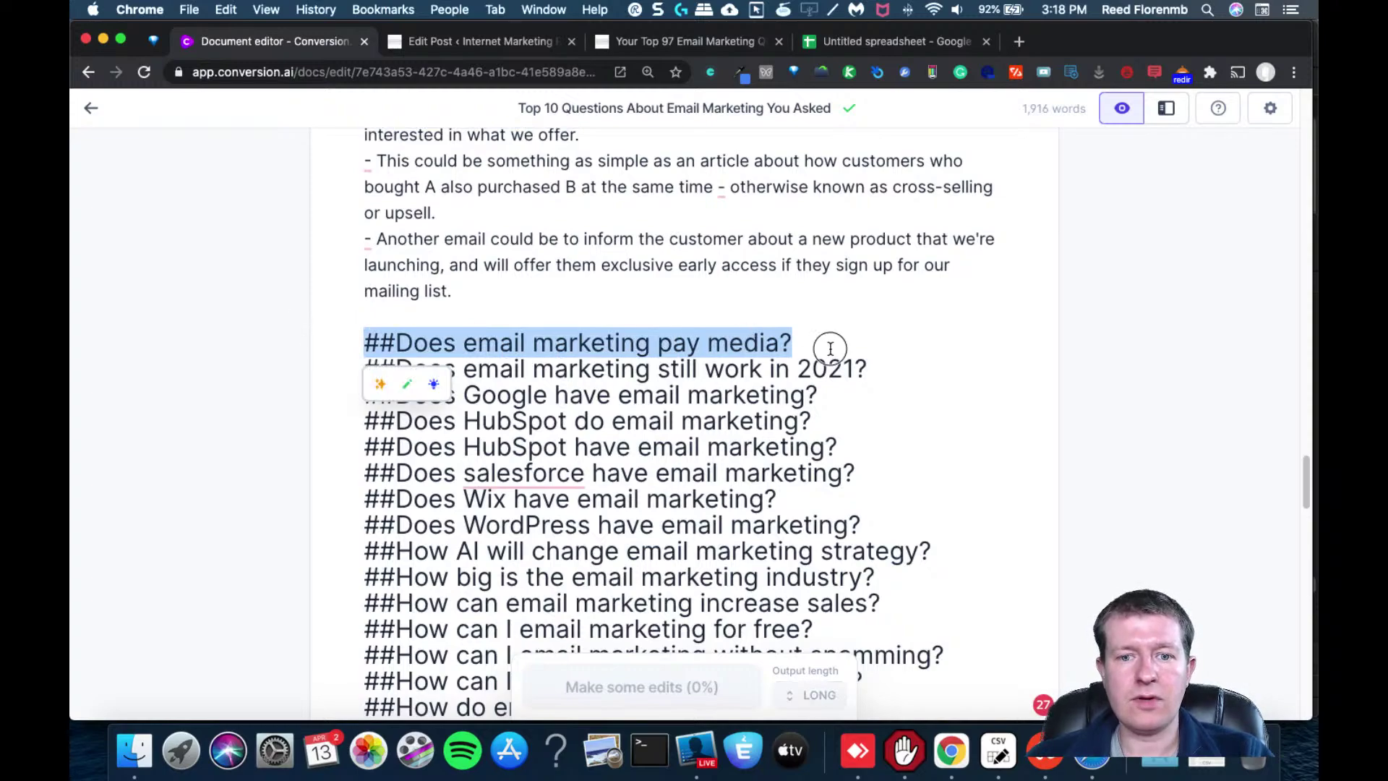
{"action": "left_click", "coordinate": [830, 349]}
{"action": "key", "text": "super+v"}
{"action": "key", "text": "super+v"}
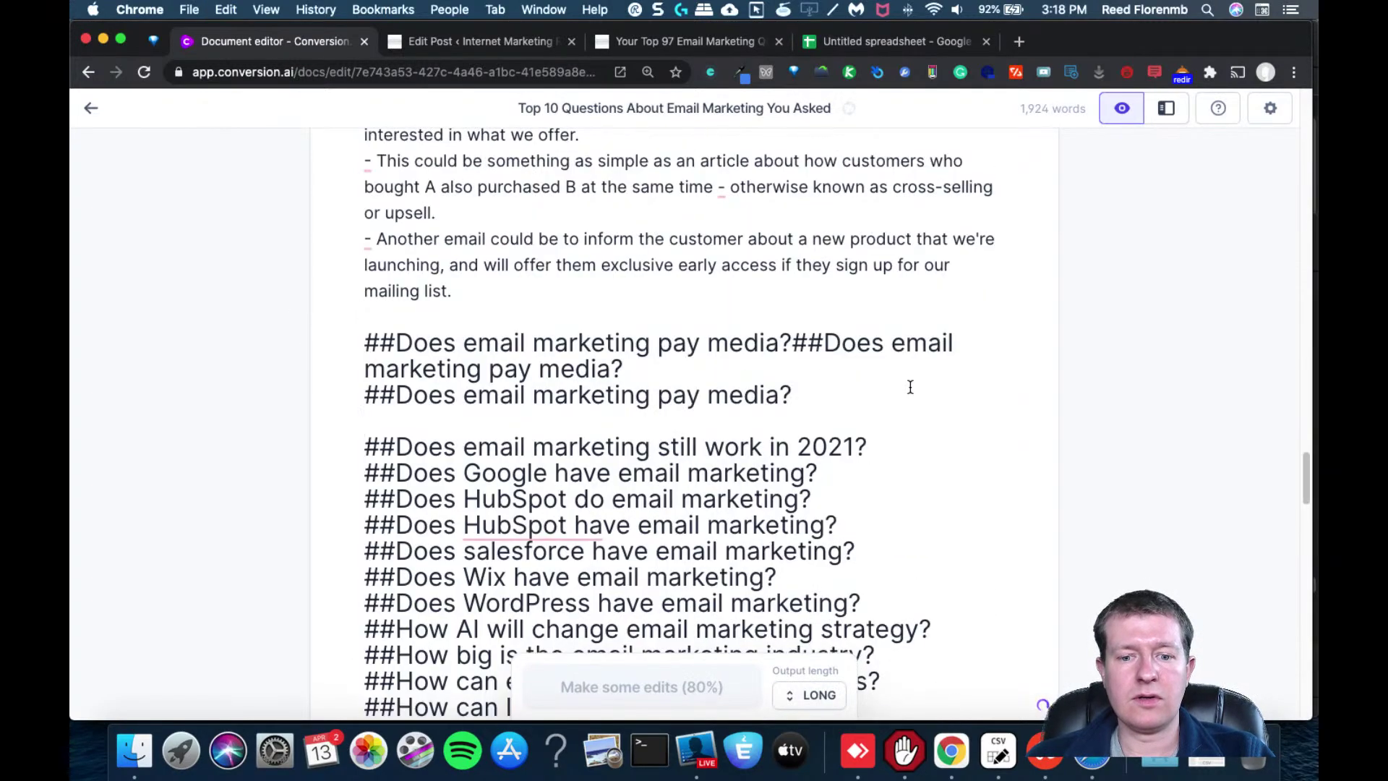
{"action": "key", "text": "super+z"}
{"action": "key", "text": "super+z"}
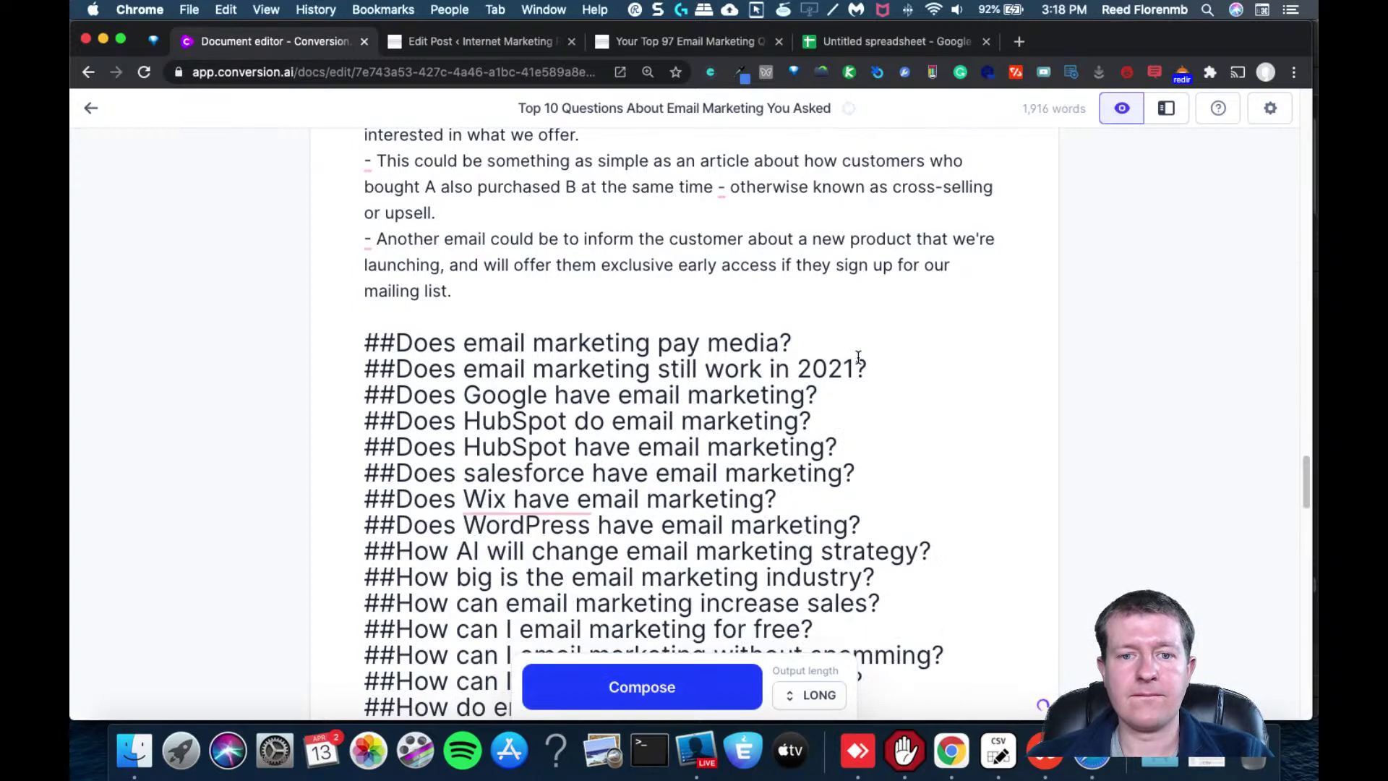
Add blank lines below "##Does email marketing pay media?" and compose a long answer there
{"action": "key", "text": "Return"}
{"action": "key", "text": "Return"}
{"action": "key", "text": "Return"}
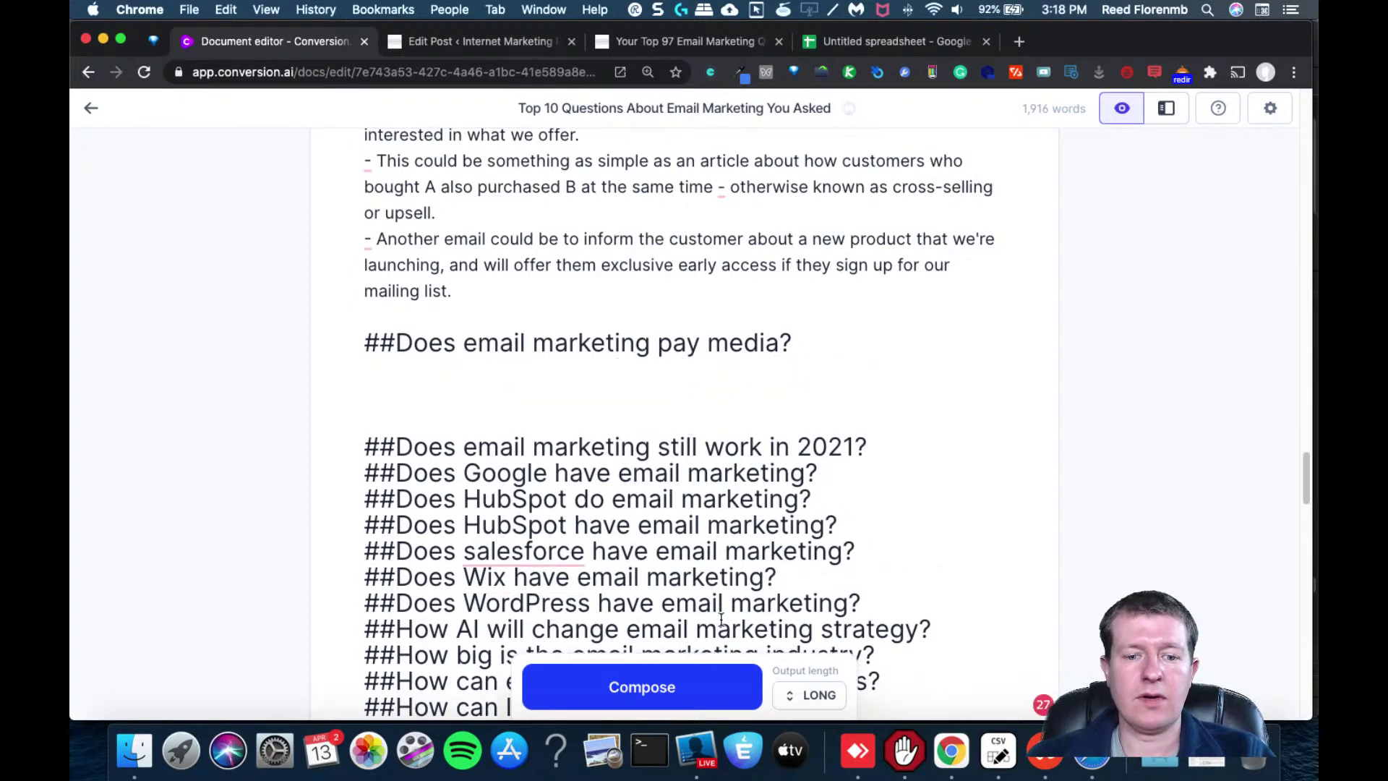
{"action": "left_click", "coordinate": [685, 681]}
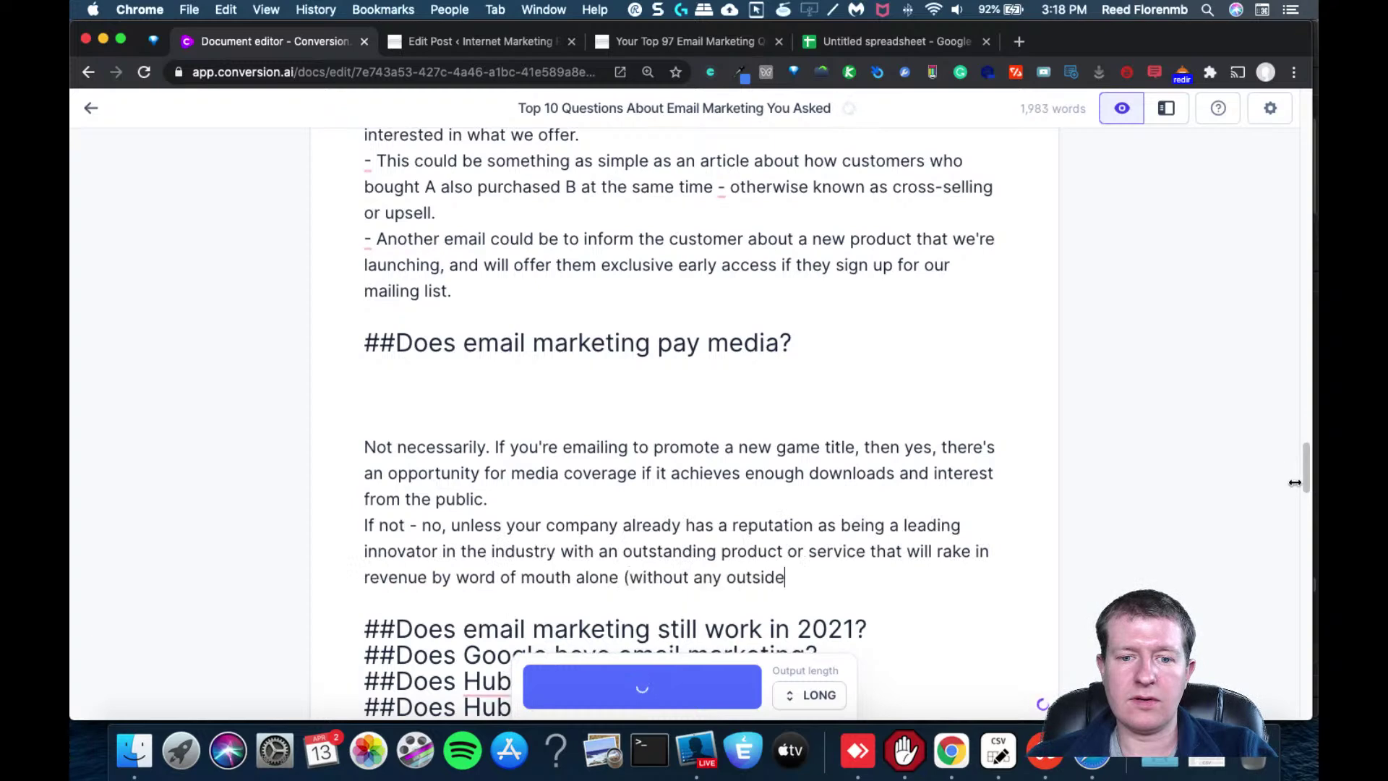
Re-enable Compose by pasting the answer's last paragraph and undoing it, and remove the extra blank lines above the pay media answer
{"action": "scroll", "coordinate": [1305, 499], "scroll_direction": "down", "scroll_amount": 3}
{"action": "left_click_drag", "start_coordinate": [906, 413], "coordinate": [323, 353]}
{"action": "key", "text": "super+c"}
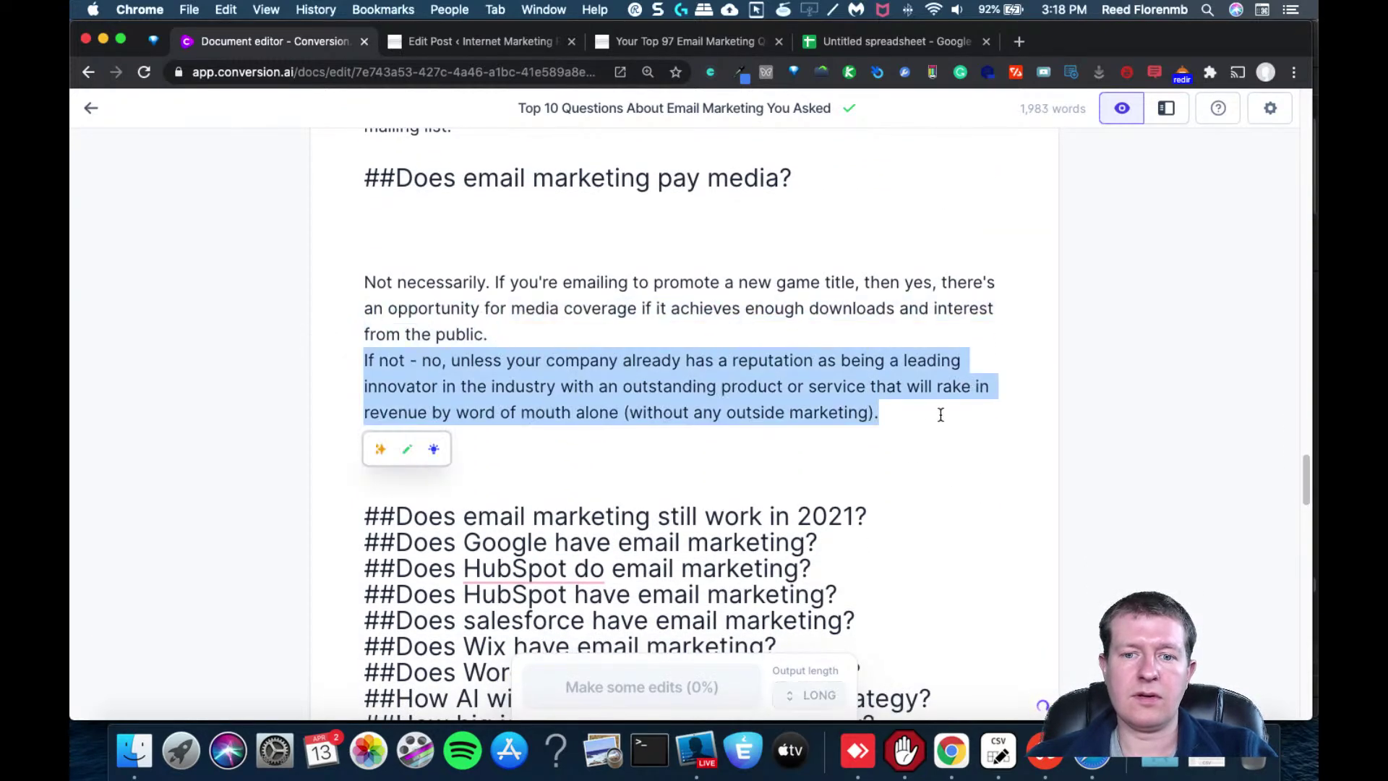
{"action": "left_click", "coordinate": [930, 415]}
{"action": "key", "text": "super+v"}
{"action": "key", "text": "super+z"}
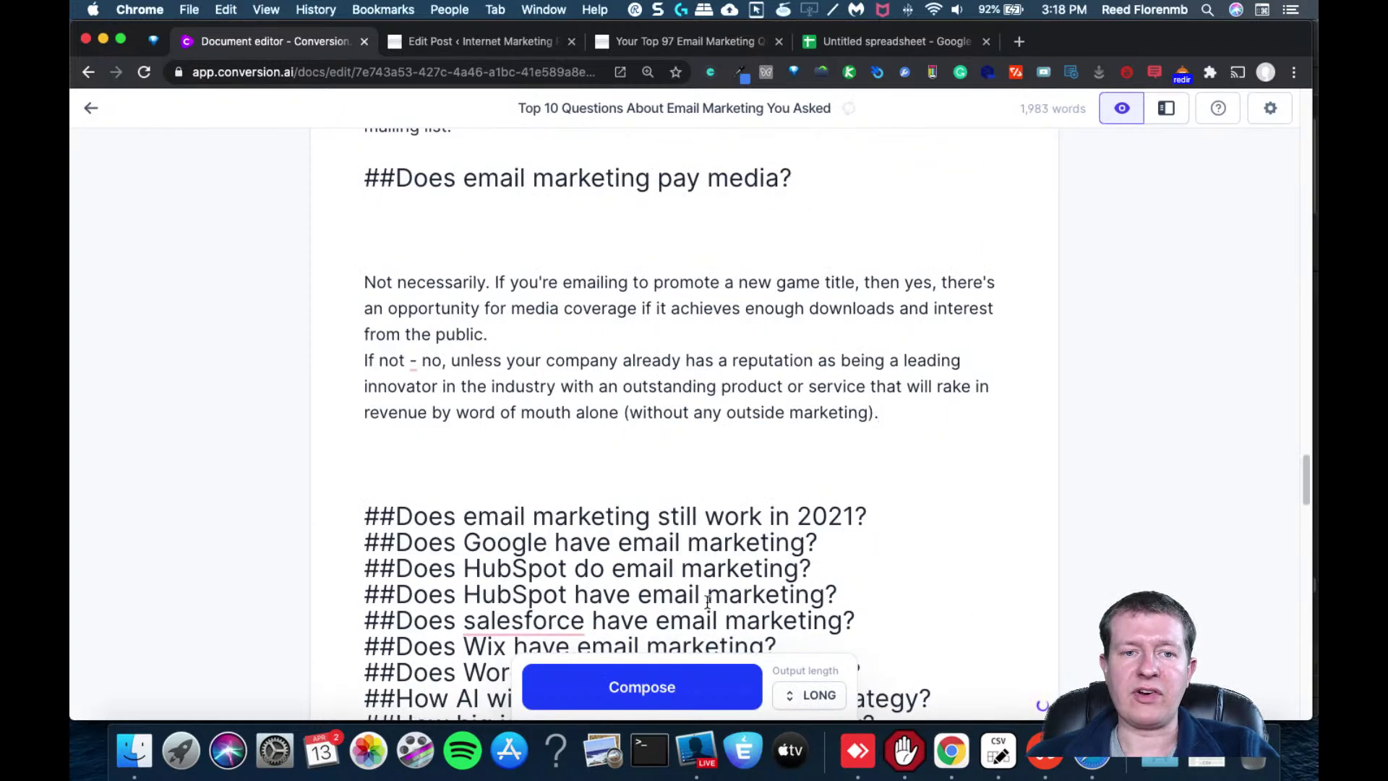
{"action": "key", "text": "BackSpace"}
{"action": "key", "text": "BackSpace"}
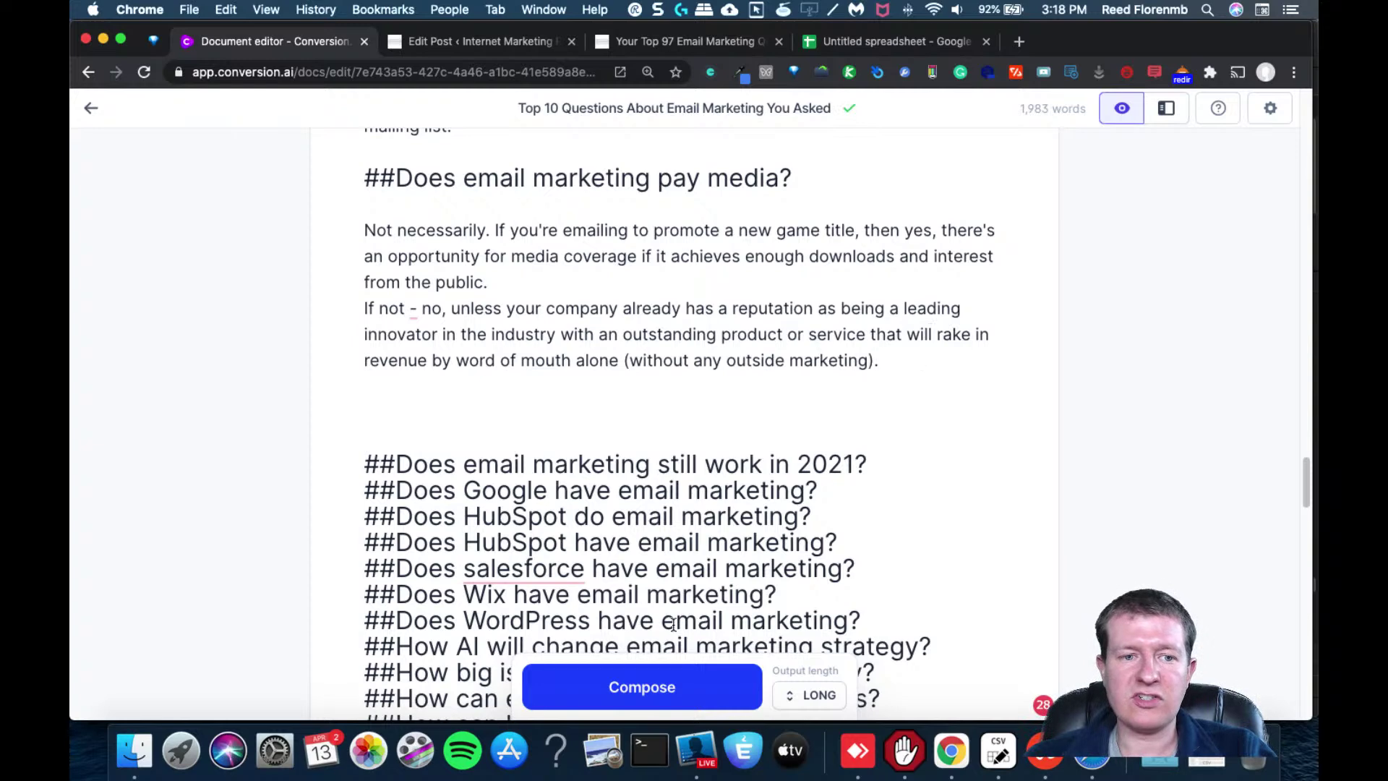
Try composing a continuation of the pay media answer and delete the generated text
{"action": "left_click", "coordinate": [640, 685]}
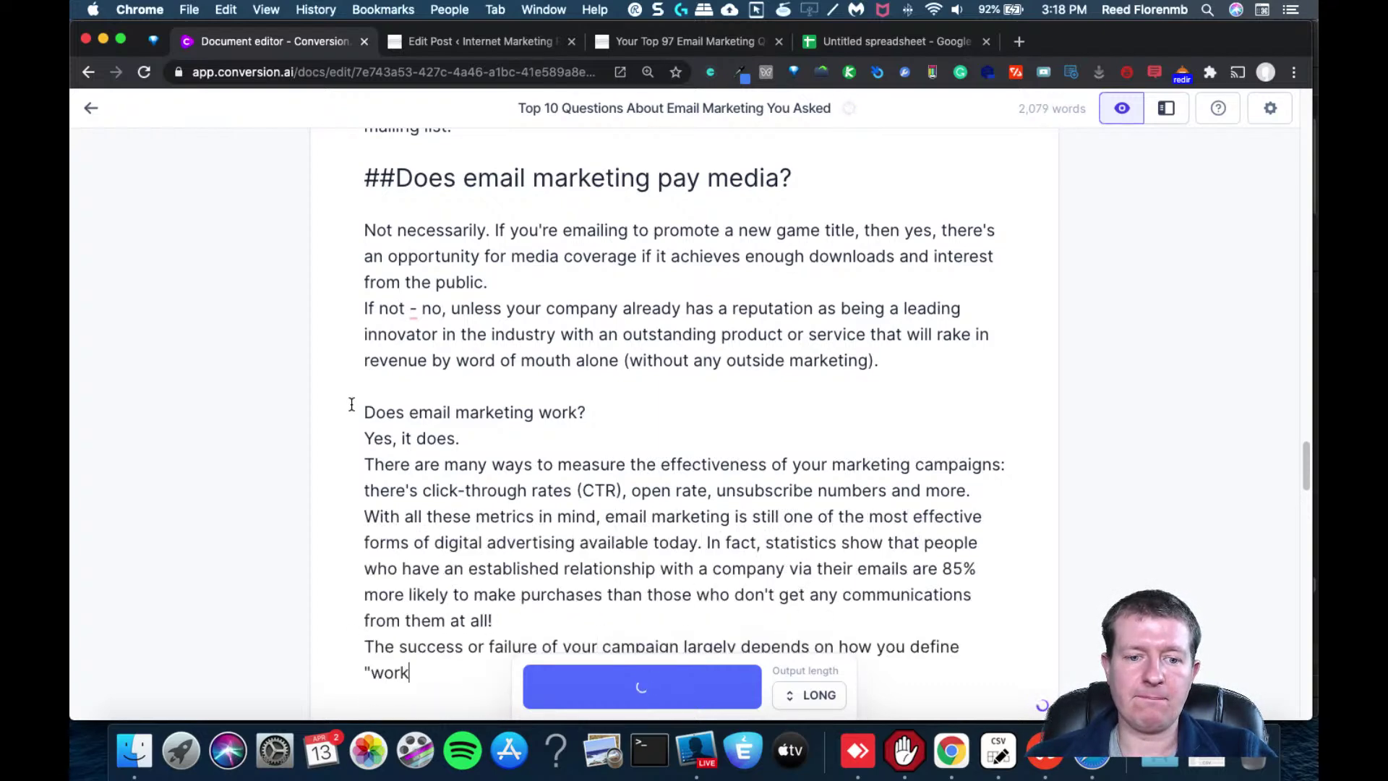
{"action": "left_click_drag", "start_coordinate": [351, 388], "coordinate": [802, 480]}
{"action": "key", "text": "BackSpace"}
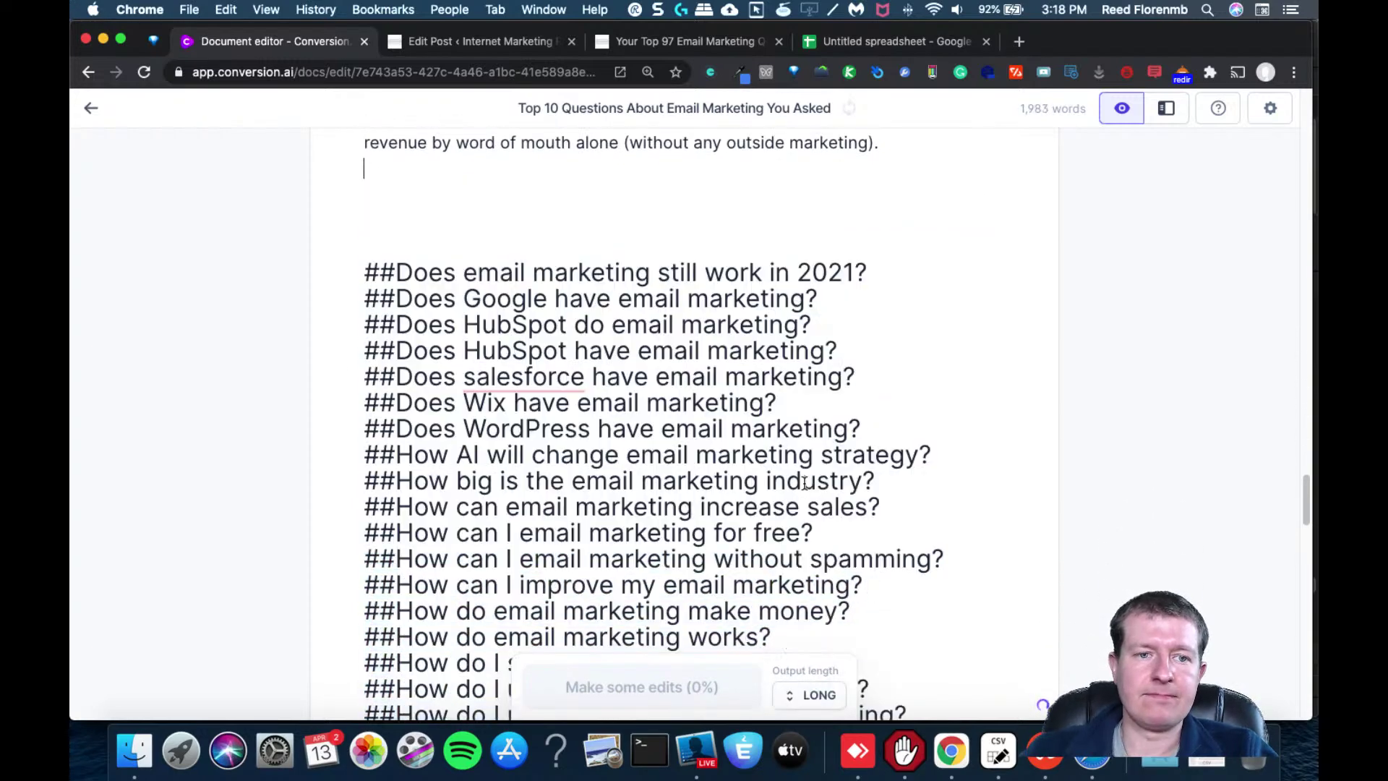
Remove the surplus blank lines between the pay media answer and the "##Does email marketing still work in 2021?" heading
{"action": "key", "text": "BackSpace"}
{"action": "key", "text": "BackSpace"}
{"action": "key", "text": "BackSpace"}
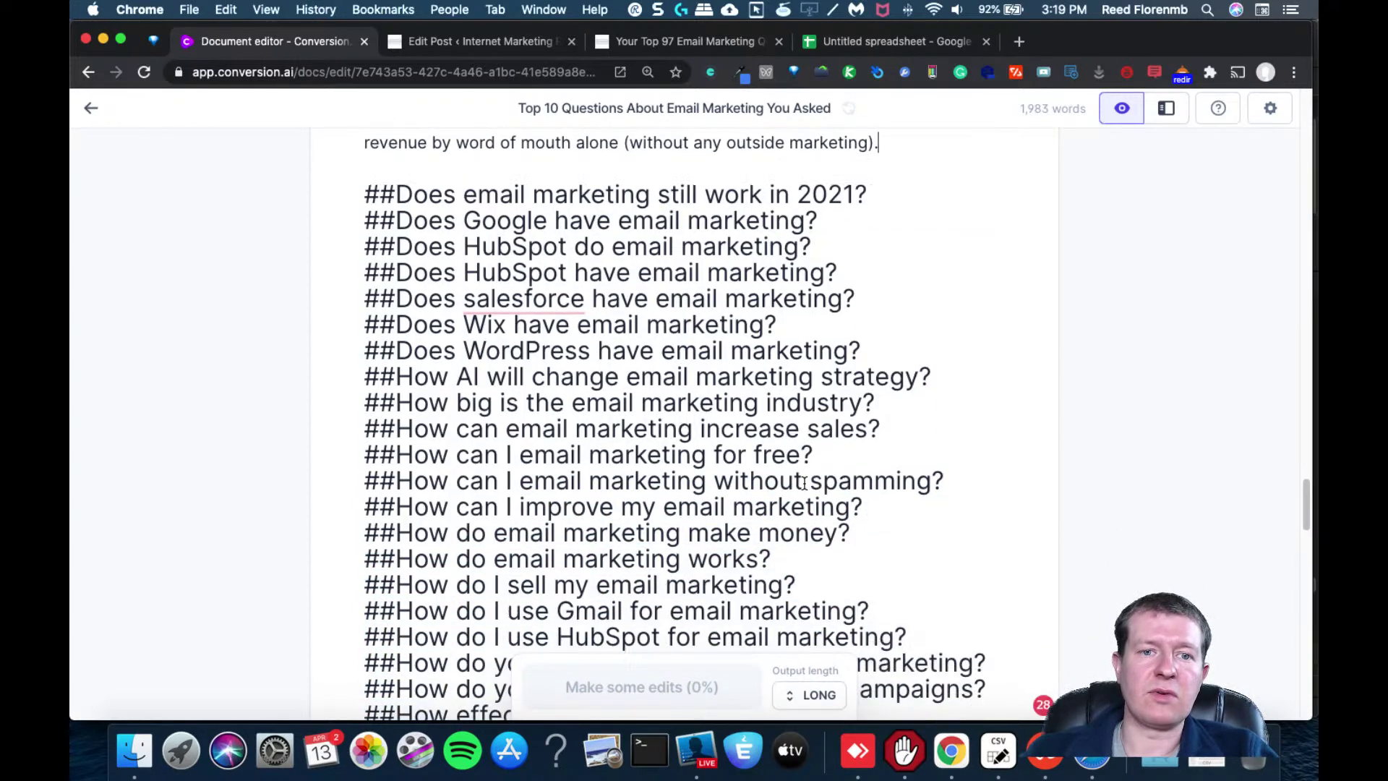
Add blank lines below "##Does email marketing still work in 2021?" and re-enable Compose by pasting copies of that heading and undoing them
{"action": "left_click_drag", "start_coordinate": [866, 191], "coordinate": [350, 180]}
{"action": "key", "text": "super+c"}
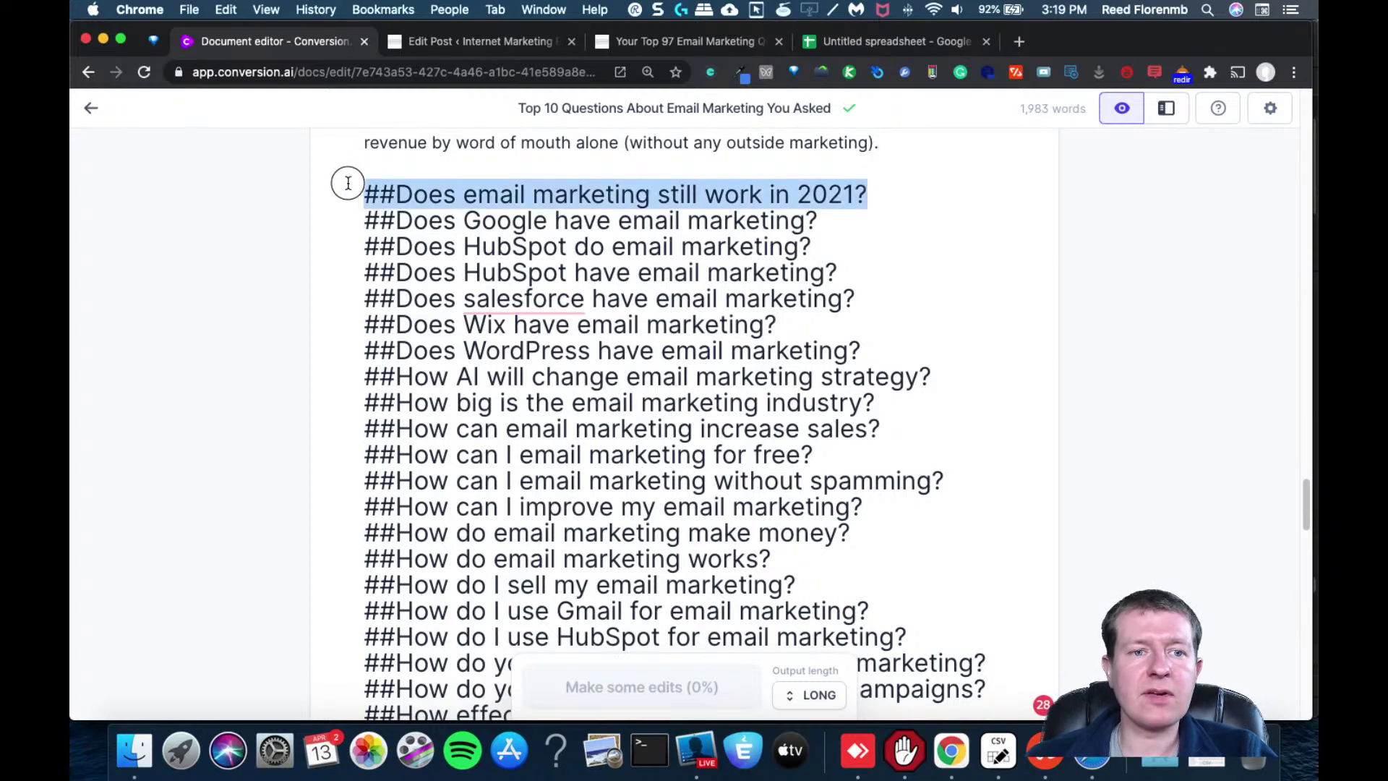
{"action": "left_click", "coordinate": [881, 196]}
{"action": "key", "text": "Return"}
{"action": "key", "text": "Return"}
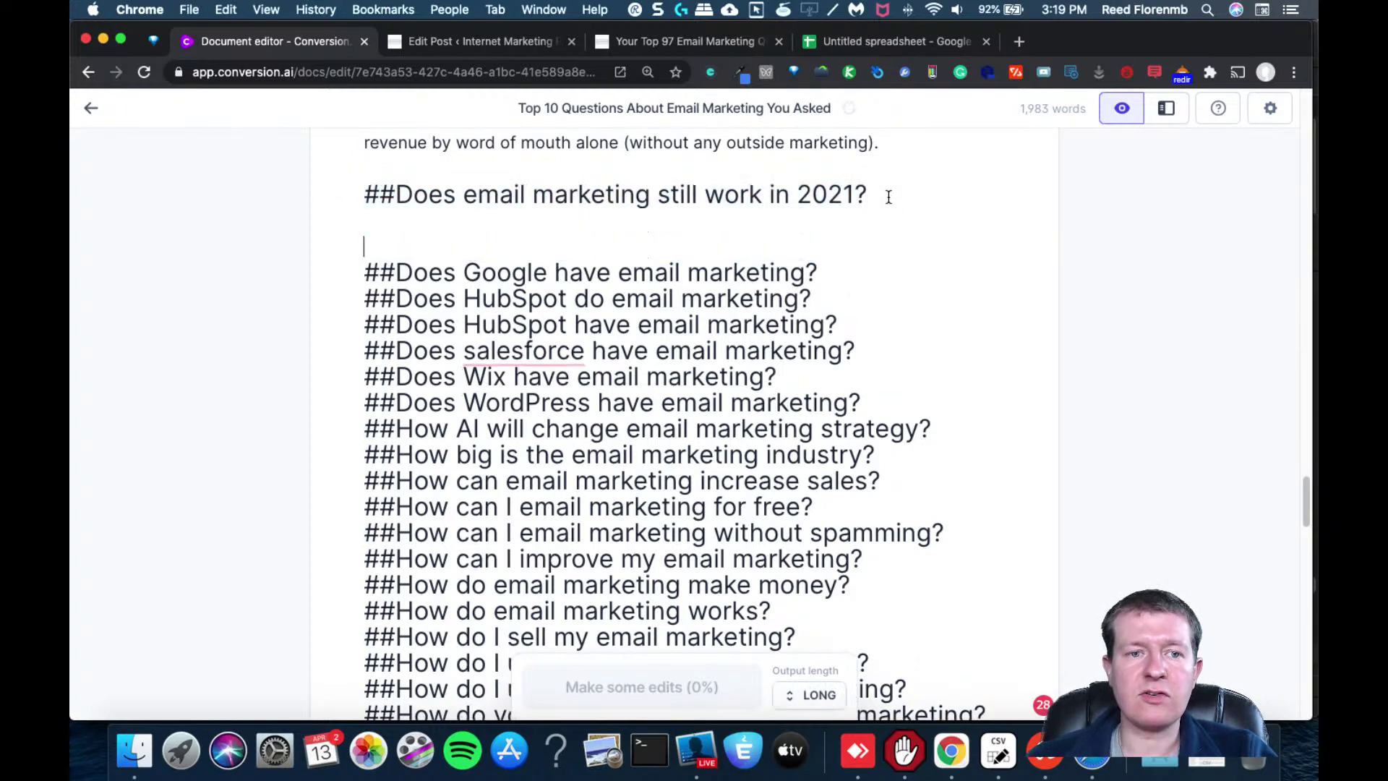
{"action": "key", "text": "super+v"}
{"action": "key", "text": "Return"}
{"action": "key", "text": "super+v"}
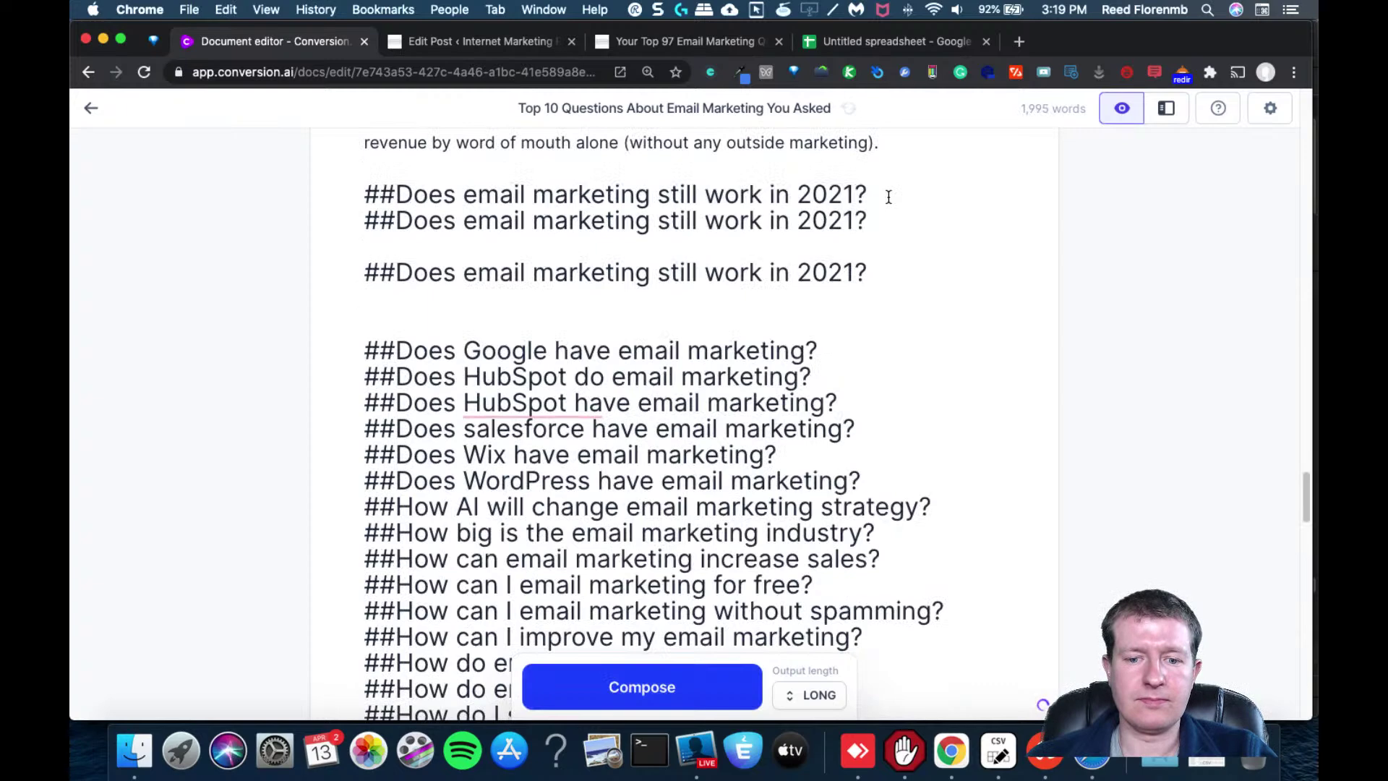
{"action": "key", "text": "super+z"}
{"action": "key", "text": "super+z"}
{"action": "key", "text": "super+z"}
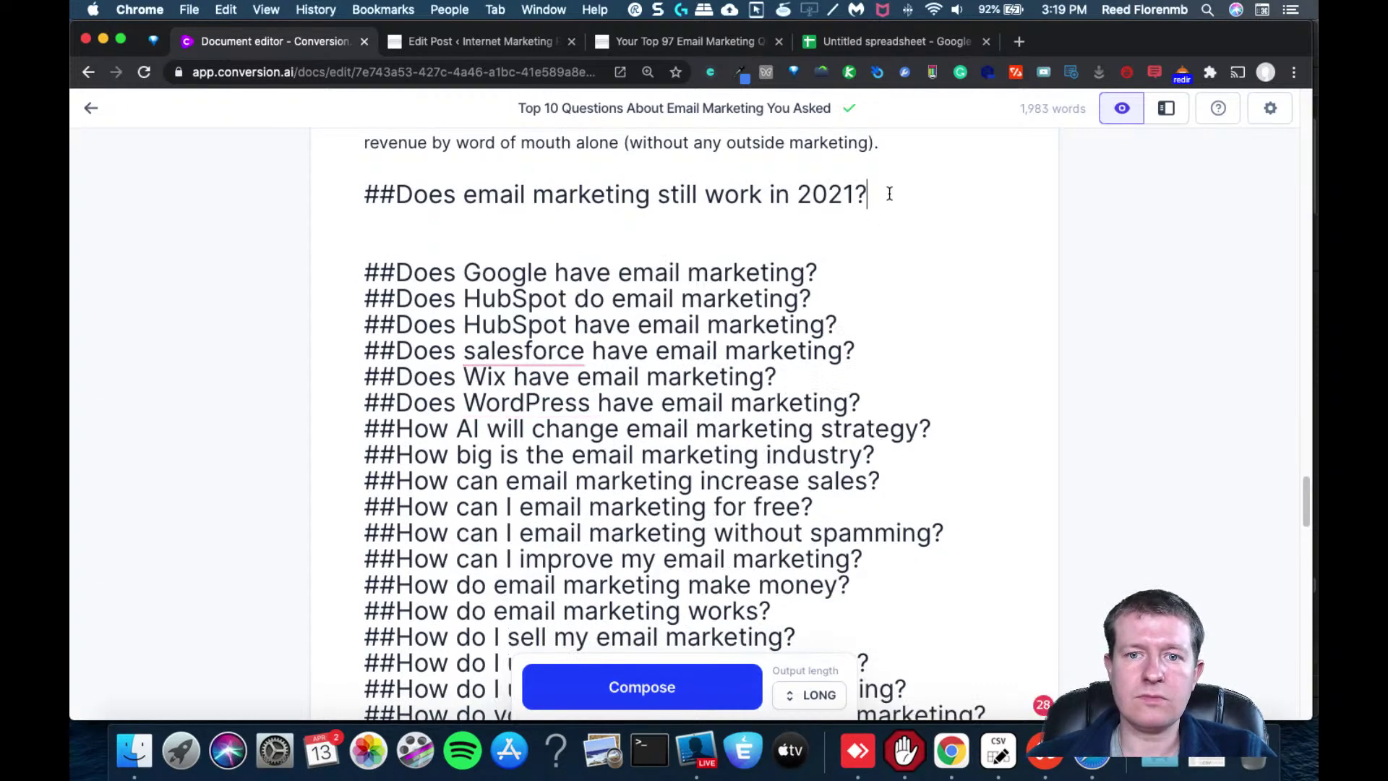
Try composing an answer to "##Does email marketing still work in 2021?" and delete the generated text
{"action": "key", "text": "Return"}
{"action": "left_click", "coordinate": [651, 680]}
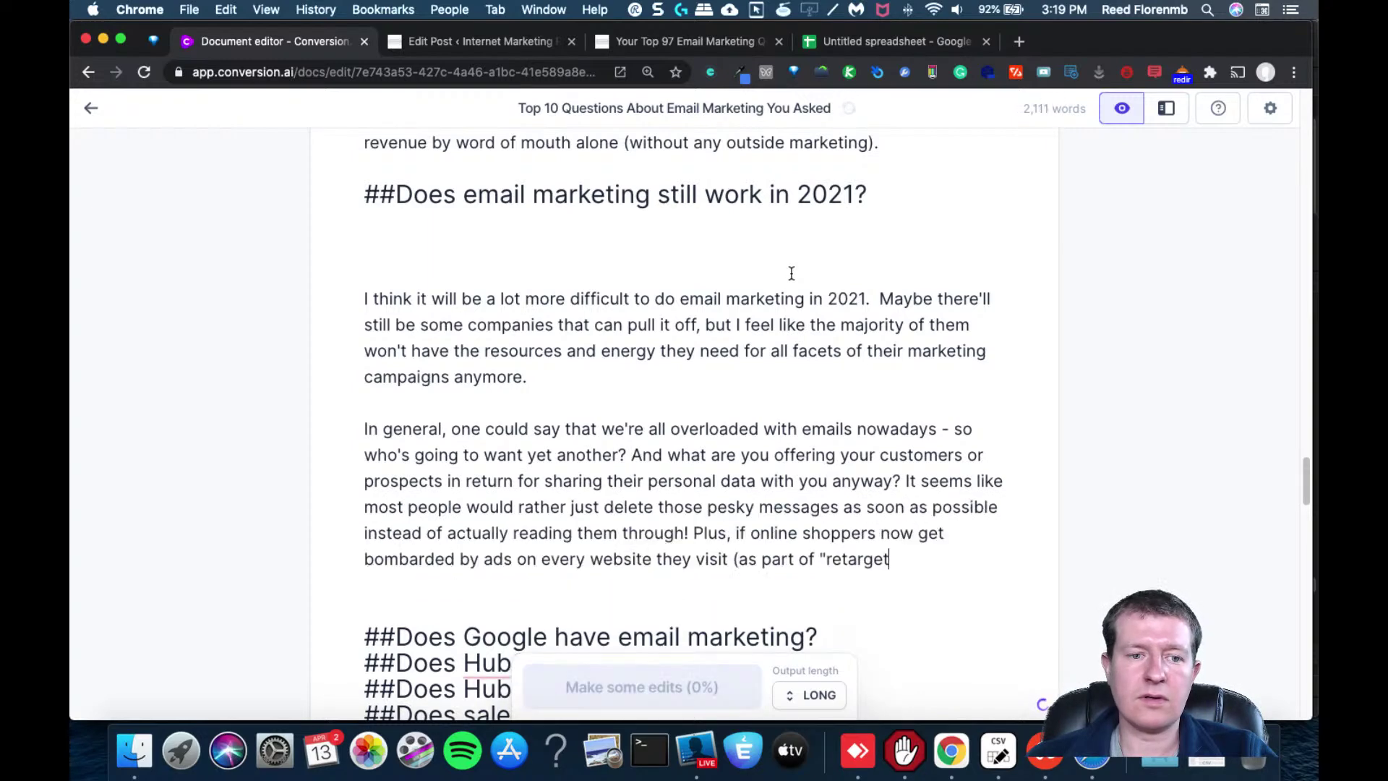
{"action": "left_click_drag", "start_coordinate": [929, 571], "coordinate": [259, 296]}
{"action": "key", "text": "BackSpace"}
{"action": "key", "text": "BackSpace"}
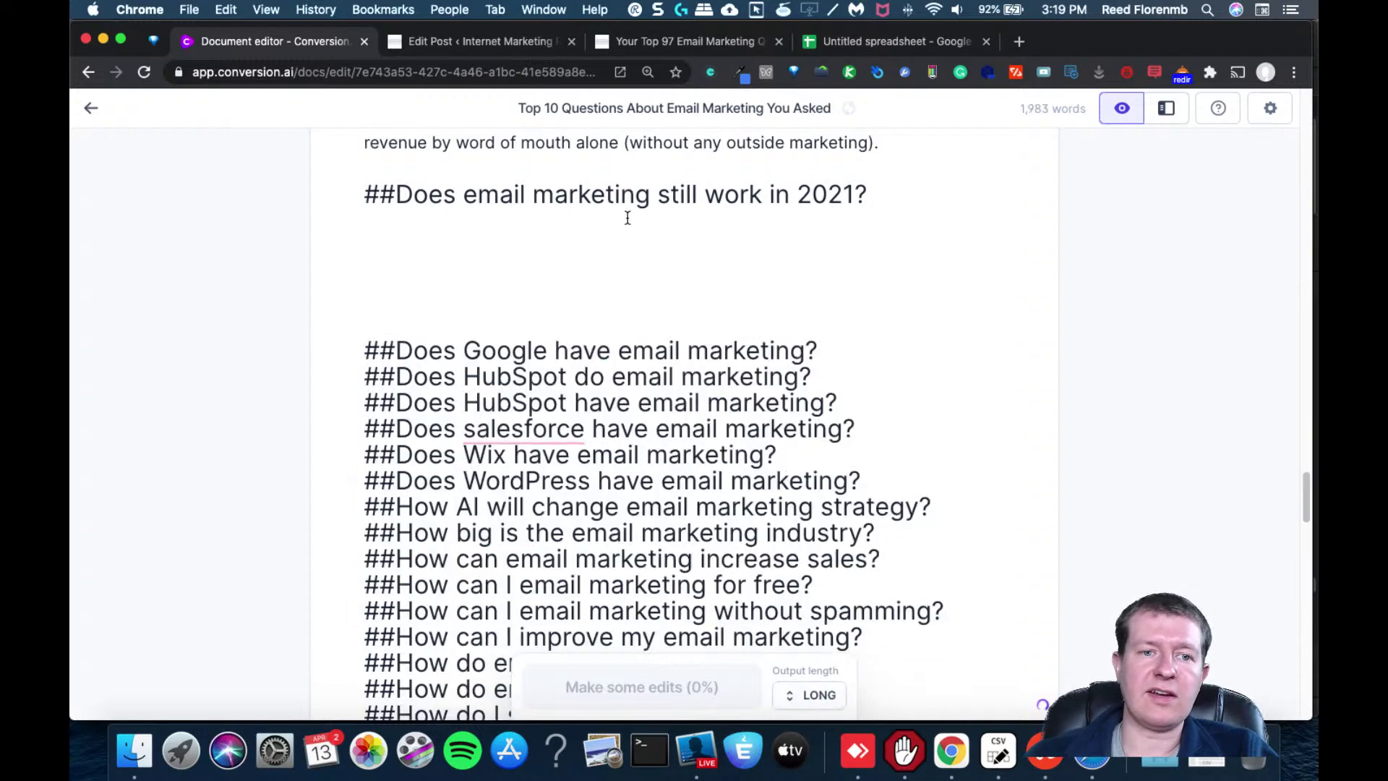
{"action": "key", "text": "BackSpace"}
Start the 2021 answer with "Yes,", re-enable Compose with a pasted and undone copy, and compose the rest of the answer
{"action": "type", "text": "Y"}
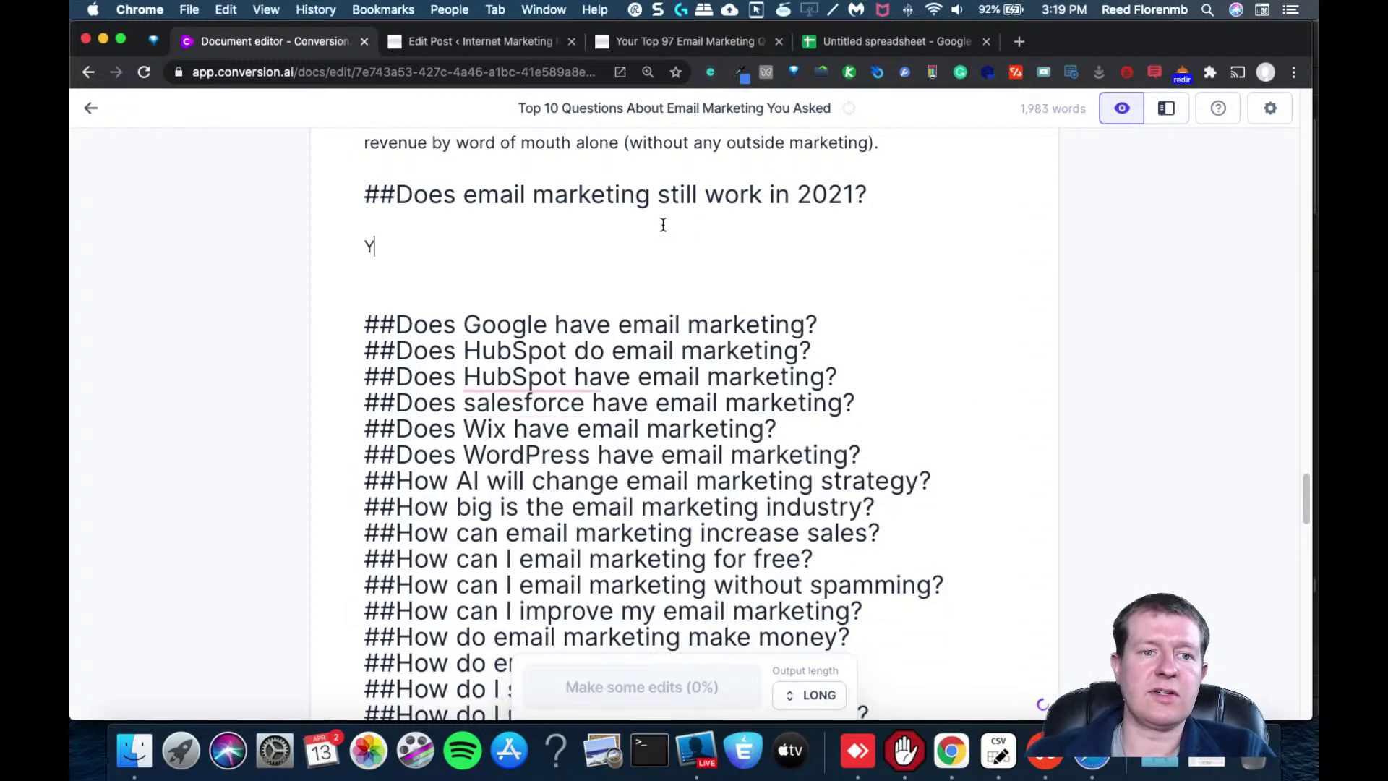
{"action": "left_click_drag", "start_coordinate": [426, 252], "coordinate": [346, 197]}
{"action": "key", "text": "super+c"}
{"action": "left_click", "coordinate": [416, 244]}
{"action": "key", "text": "super+v"}
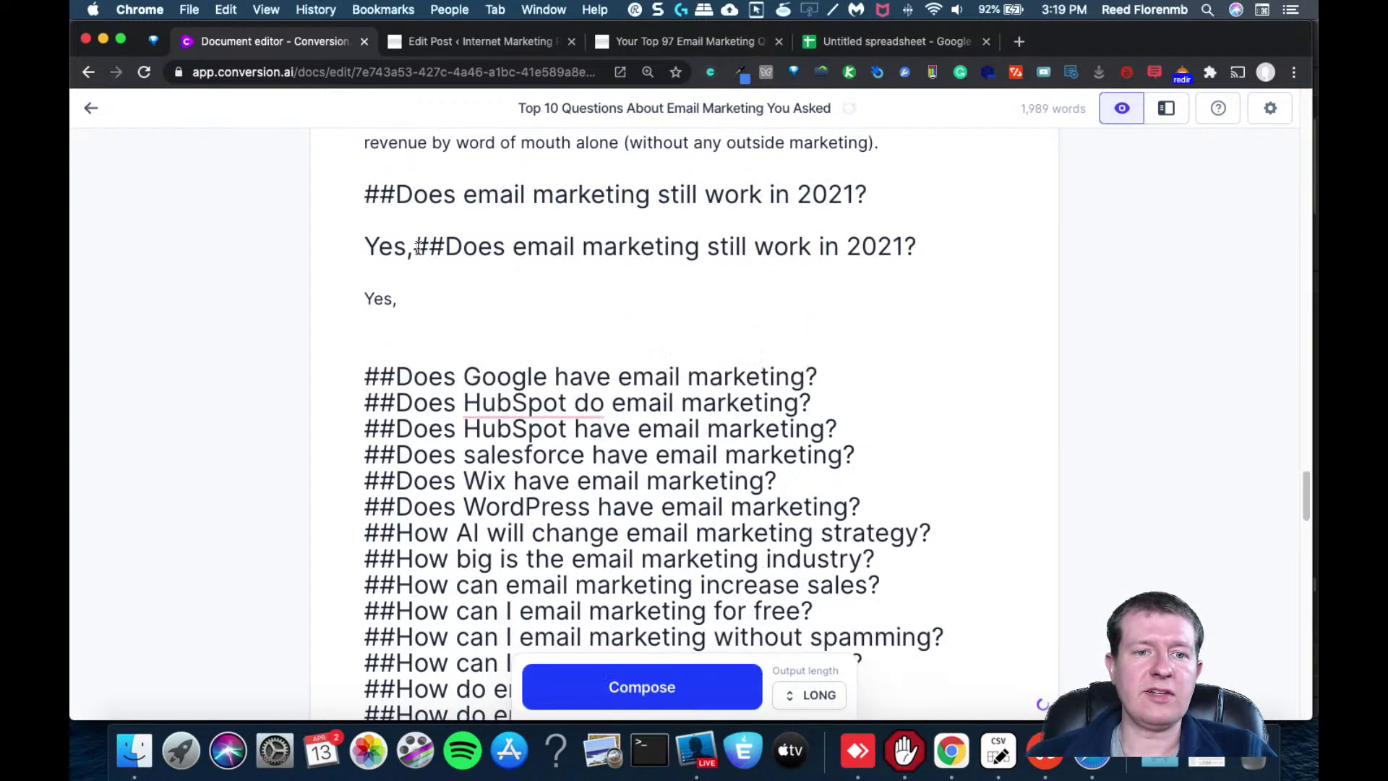
{"action": "key", "text": "super+z"}
{"action": "left_click", "coordinate": [658, 688]}
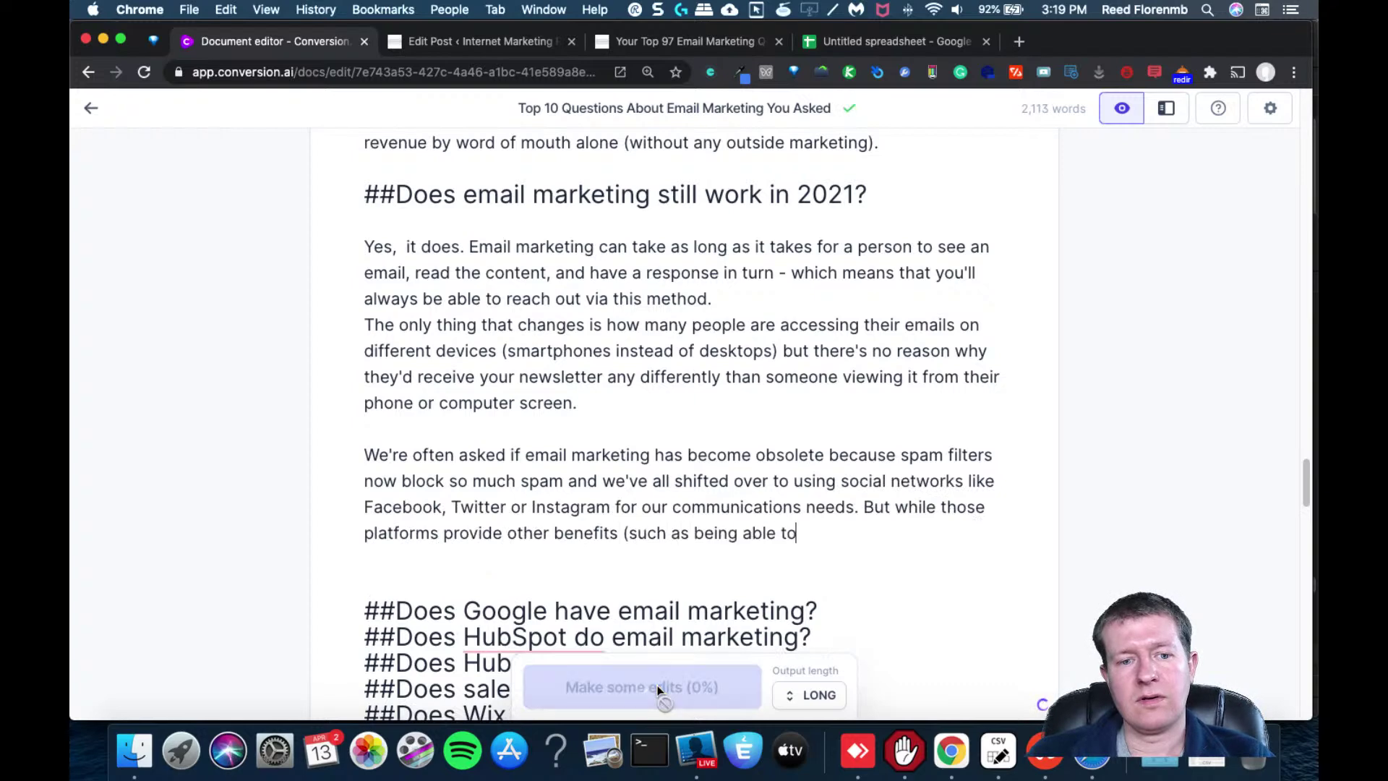
Insert a paragraph break before "The only thing that changes" and compose a continuation from the unfinished sentence ending "such as being able to"
{"action": "left_click_drag", "start_coordinate": [808, 555], "coordinate": [325, 452]}
{"action": "key", "text": "super+c"}
{"action": "left_click", "coordinate": [830, 534]}
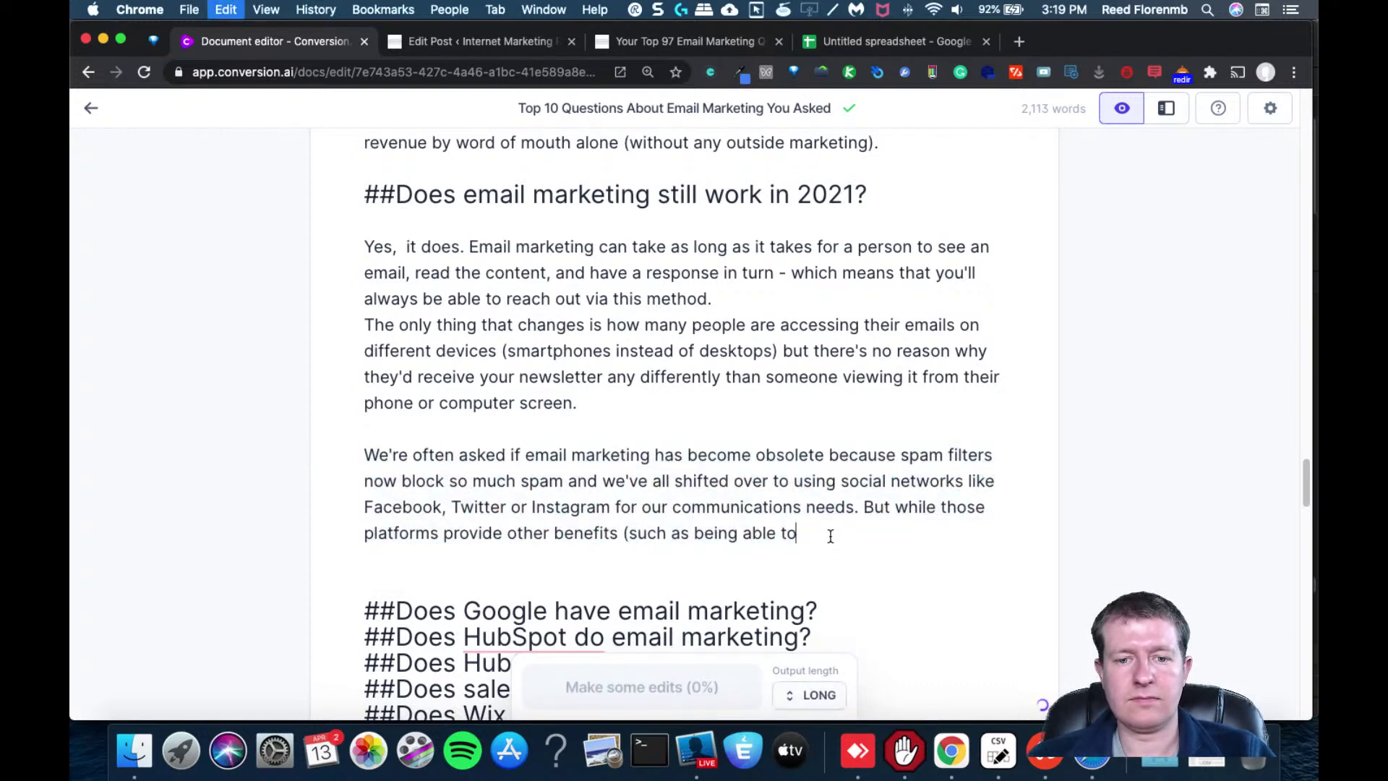
{"action": "key", "text": "super+v"}
{"action": "key", "text": "super+z"}
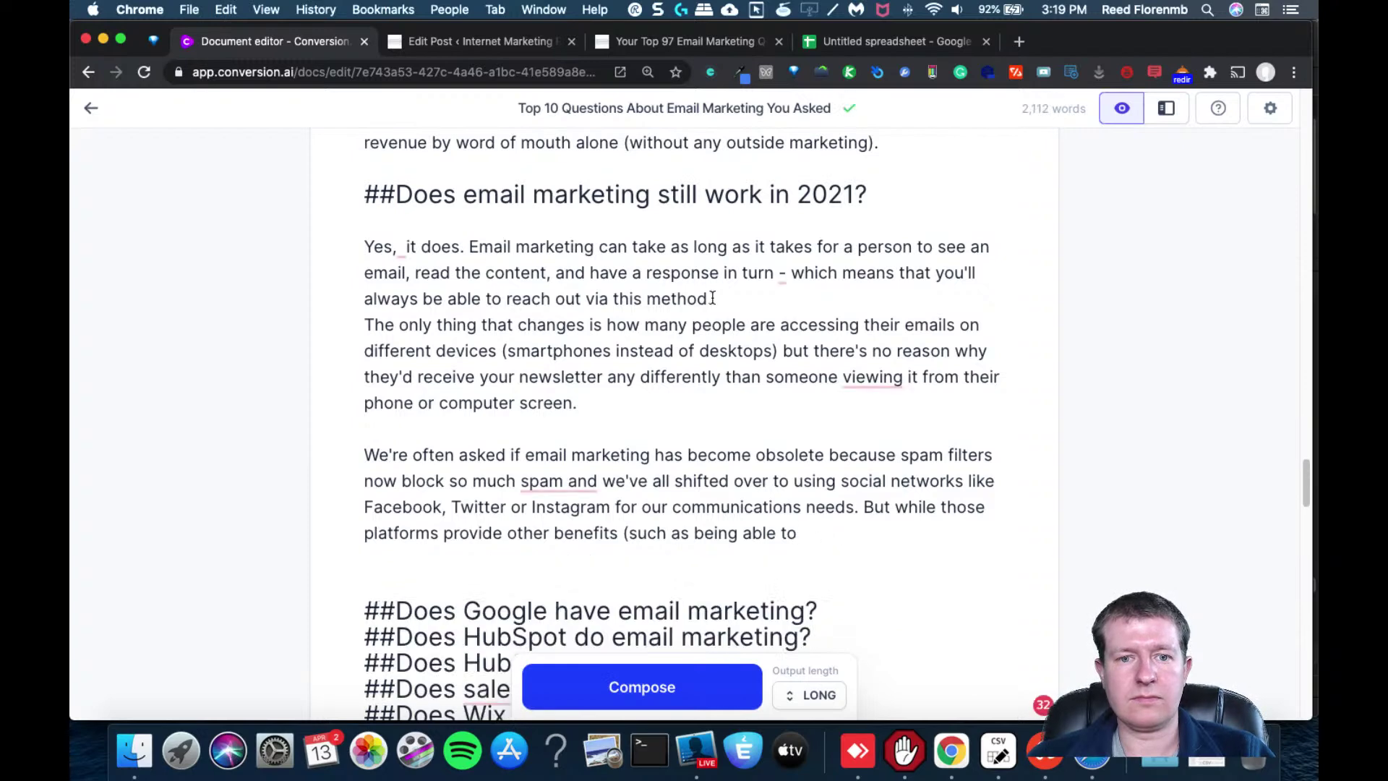
{"action": "key", "text": "Return"}
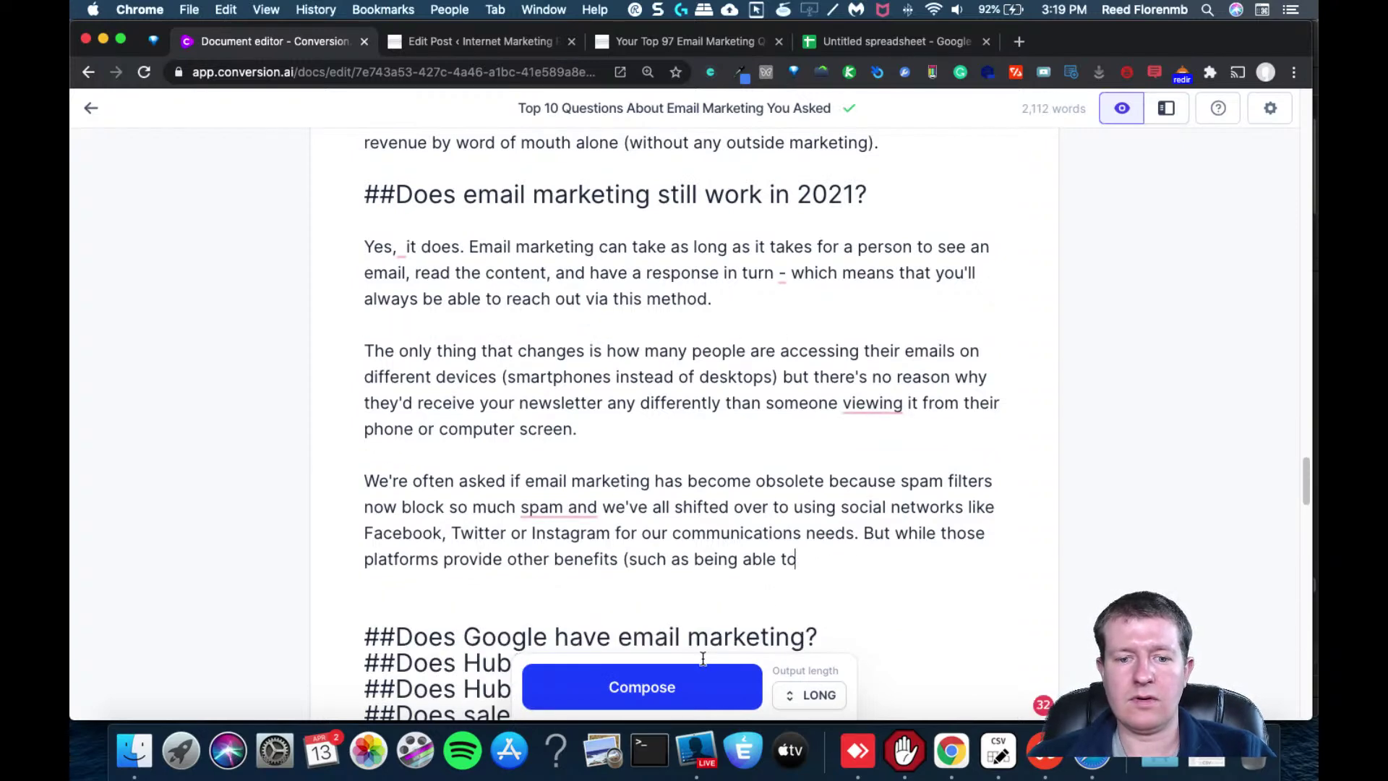
{"action": "left_click", "coordinate": [665, 690]}
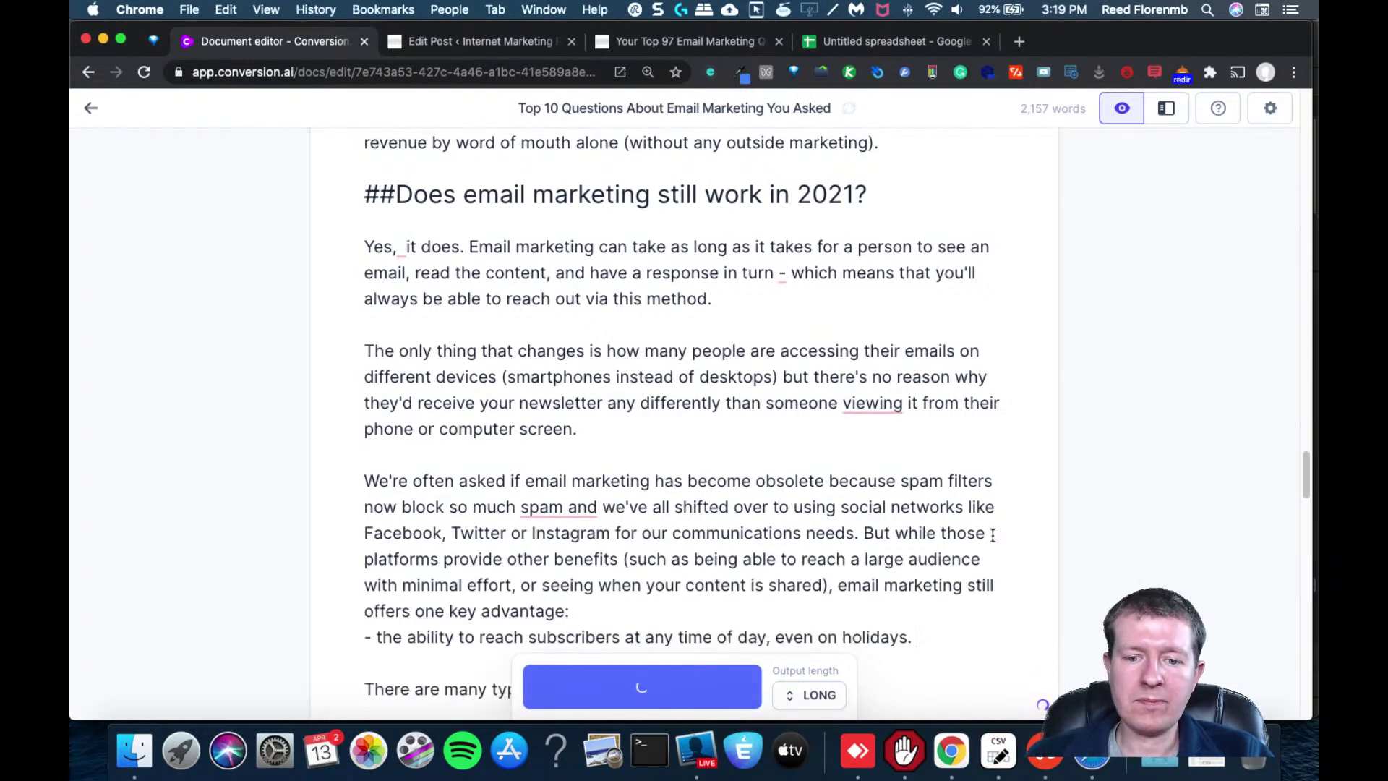
Re-enable Compose with a pasted and undone copy, and compose a further continuation from the unfinished tip ending "be sure"
{"action": "left_click_drag", "start_coordinate": [1305, 489], "coordinate": [1303, 526]}
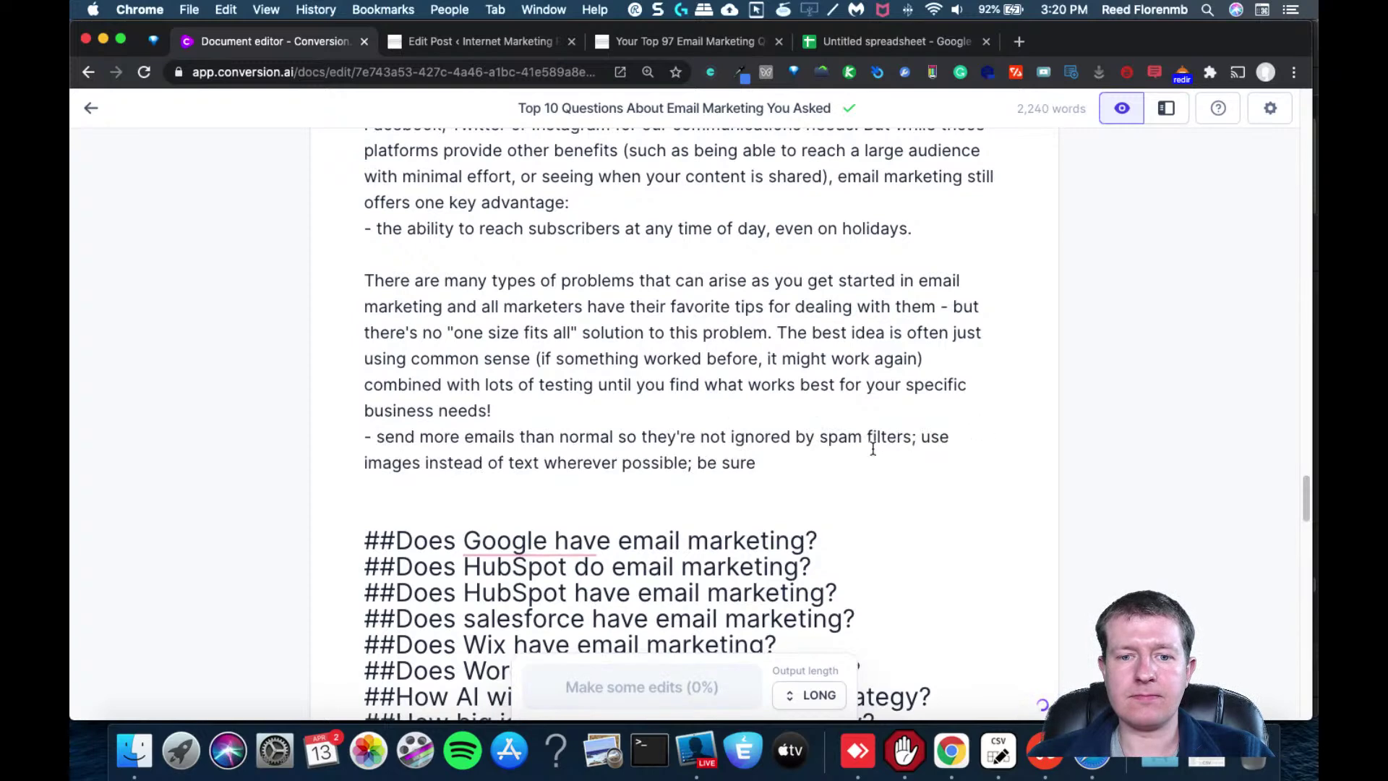
{"action": "left_click_drag", "start_coordinate": [768, 461], "coordinate": [354, 334]}
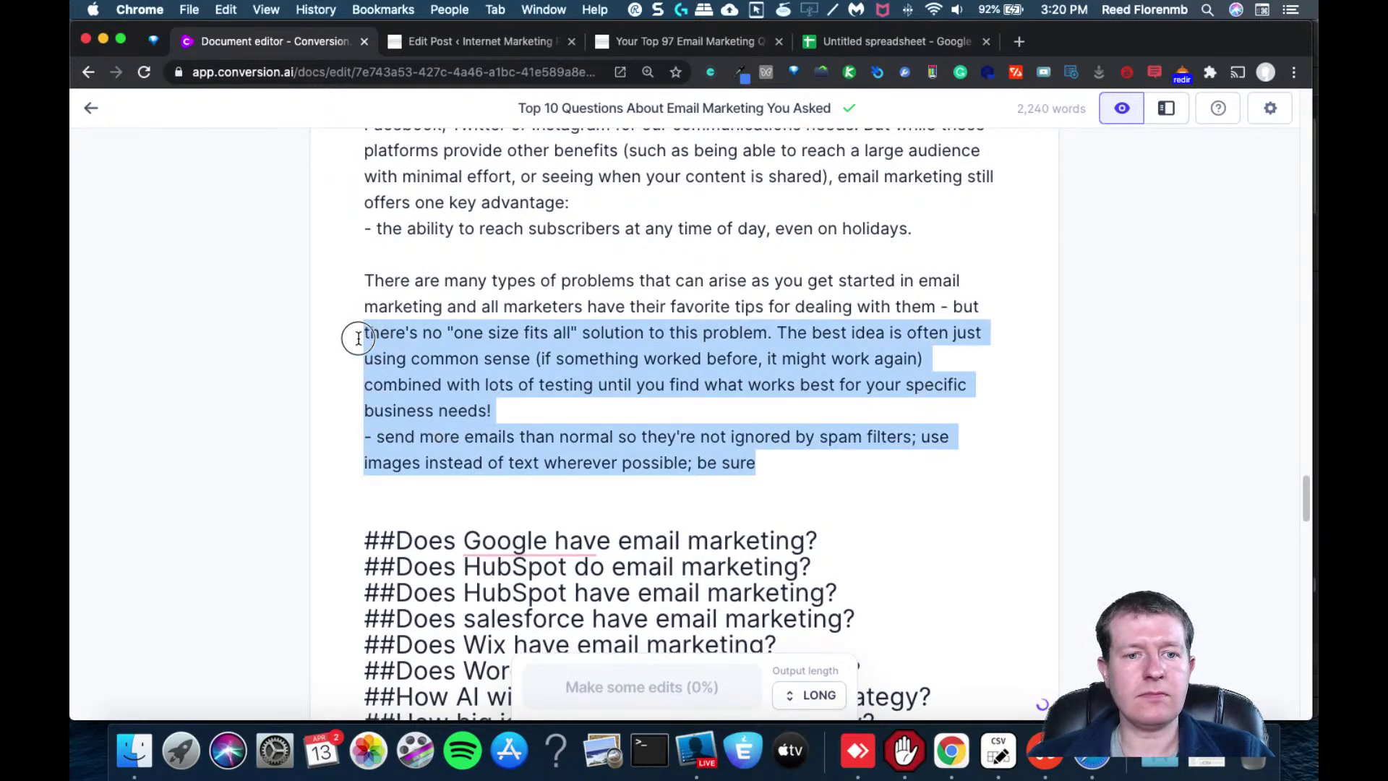
{"action": "left_click", "coordinate": [771, 459]}
{"action": "key", "text": "super+v"}
{"action": "key", "text": "super+z"}
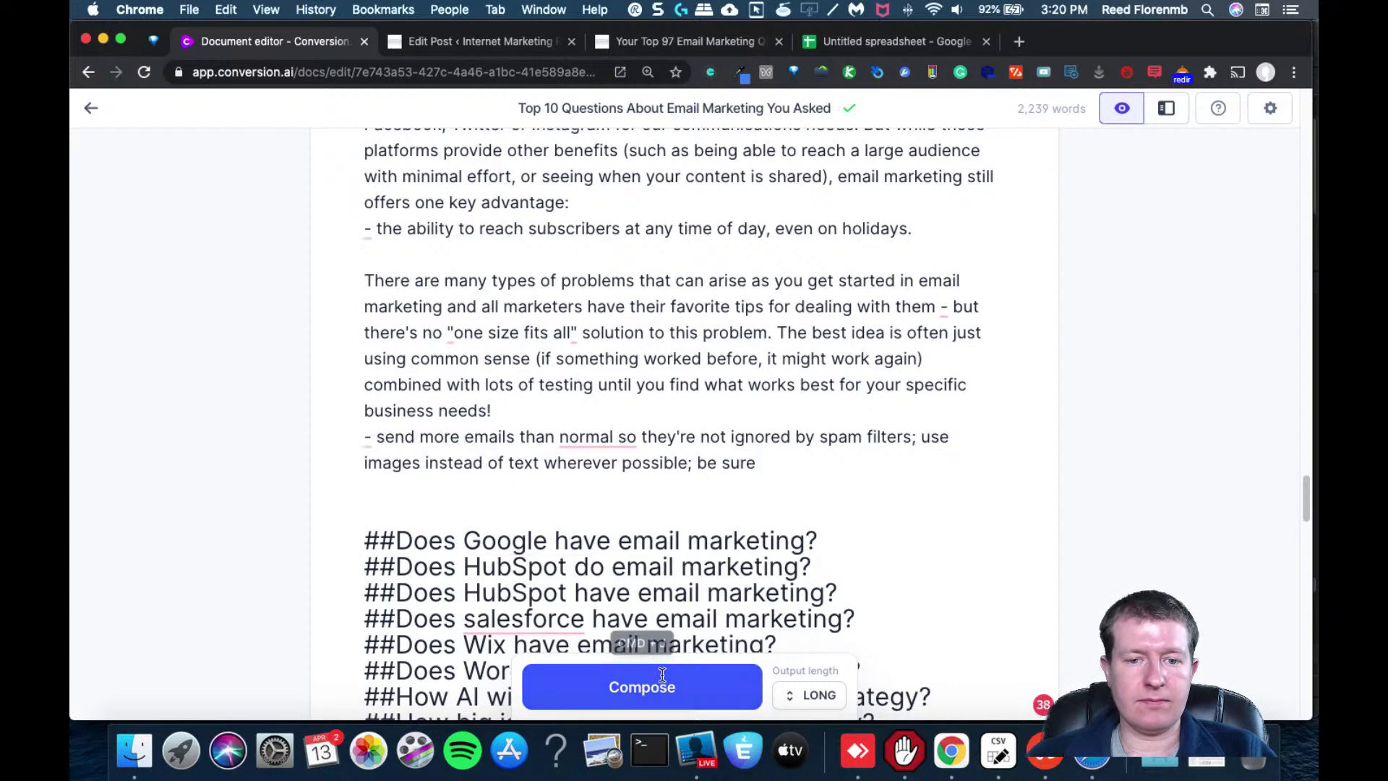
{"action": "left_click", "coordinate": [660, 685]}
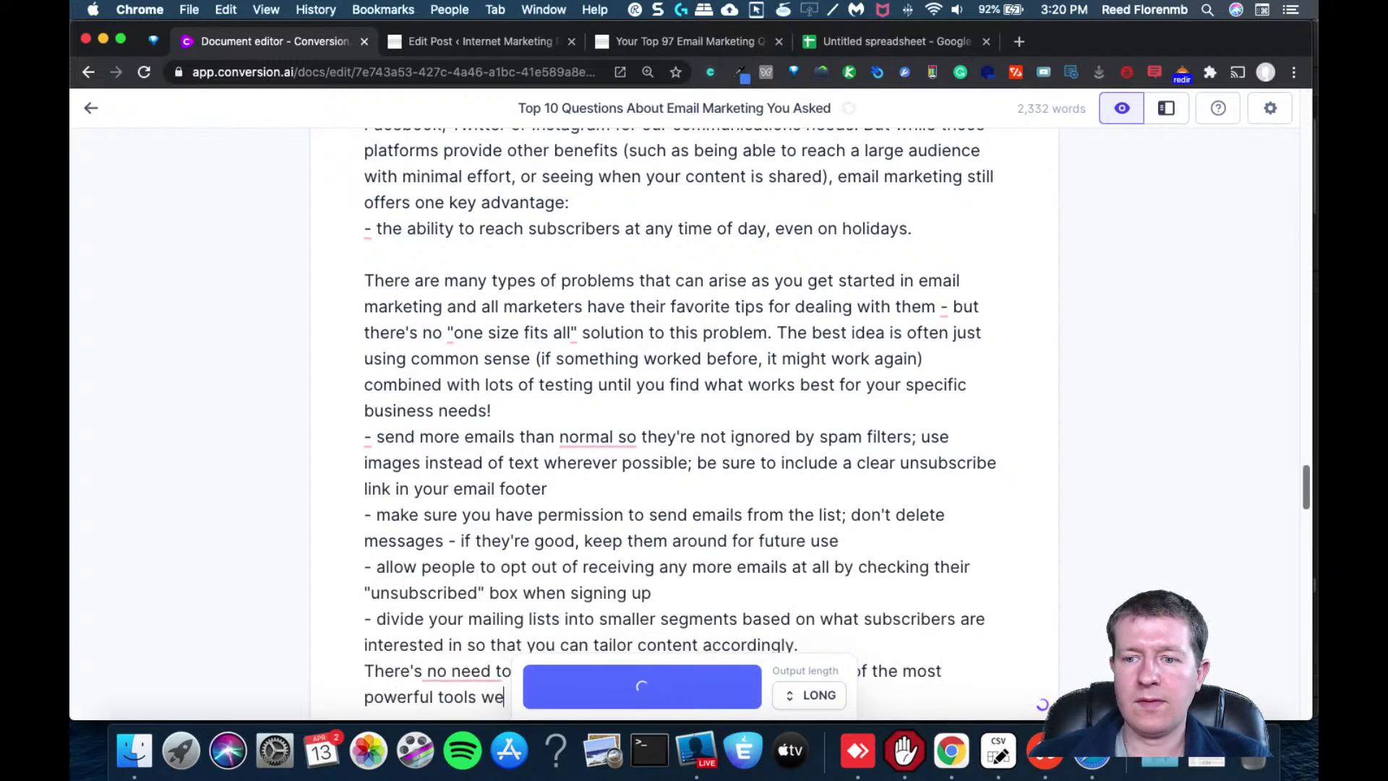
Delete the generated closing lines starting "What other questions do you have about email marketing?" and the extra blank lines
{"action": "left_click_drag", "start_coordinate": [1304, 489], "coordinate": [1300, 513]}
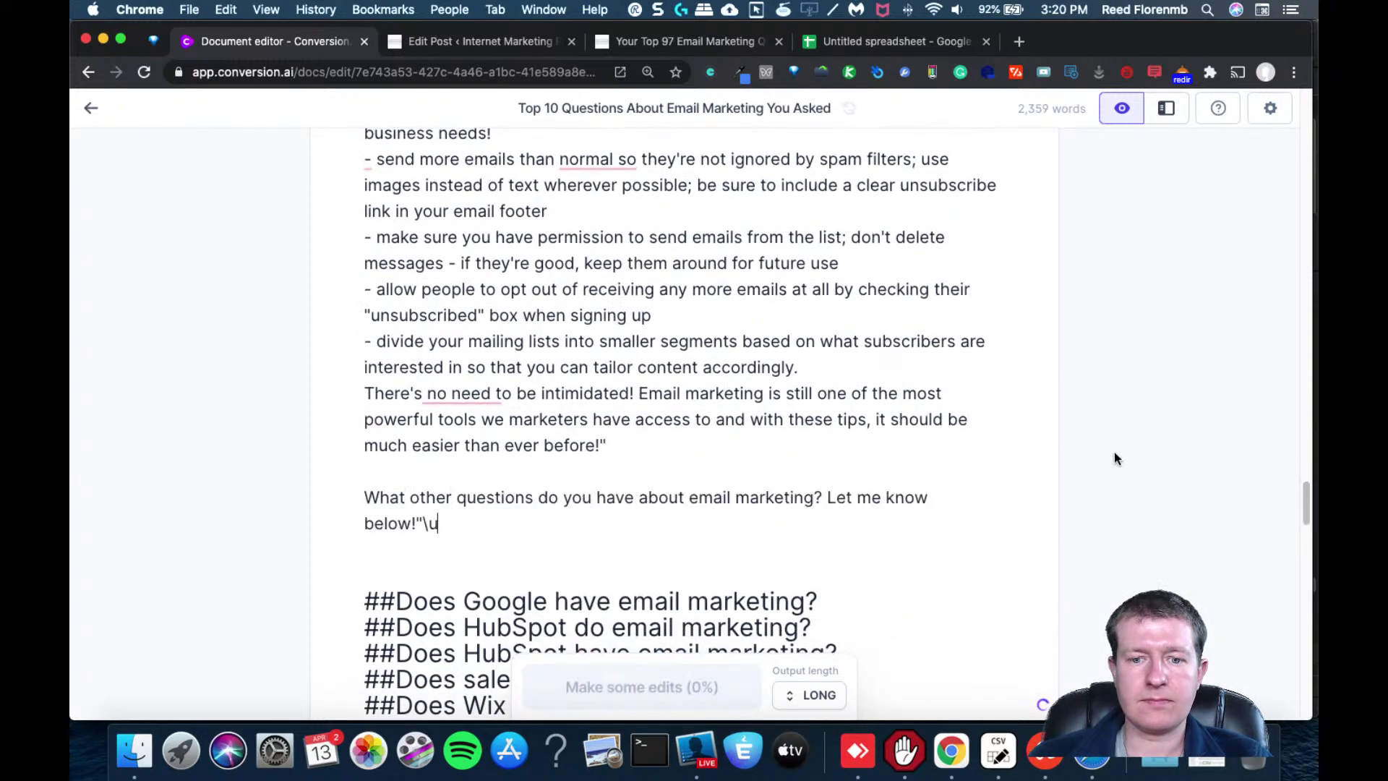
{"action": "left_click_drag", "start_coordinate": [480, 524], "coordinate": [339, 484]}
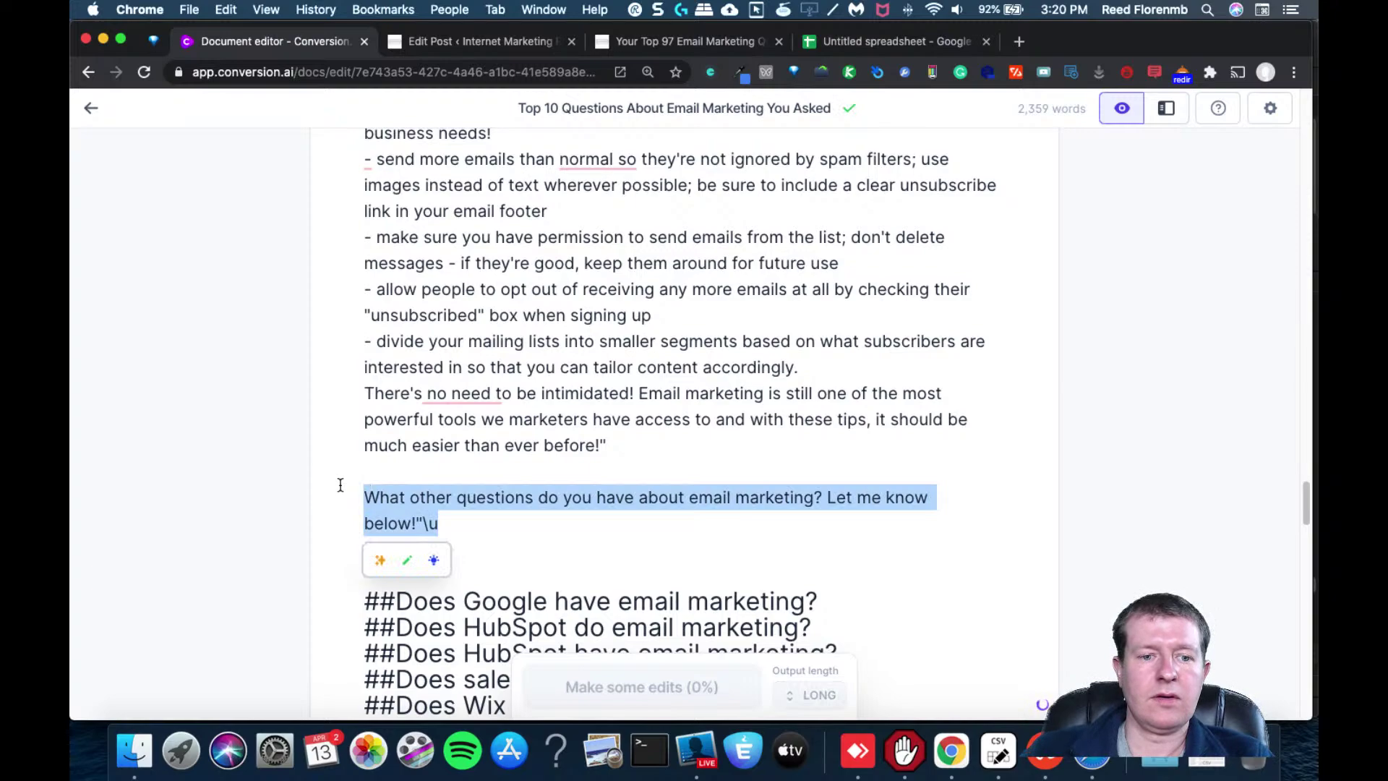
{"action": "key", "text": "BackSpace"}
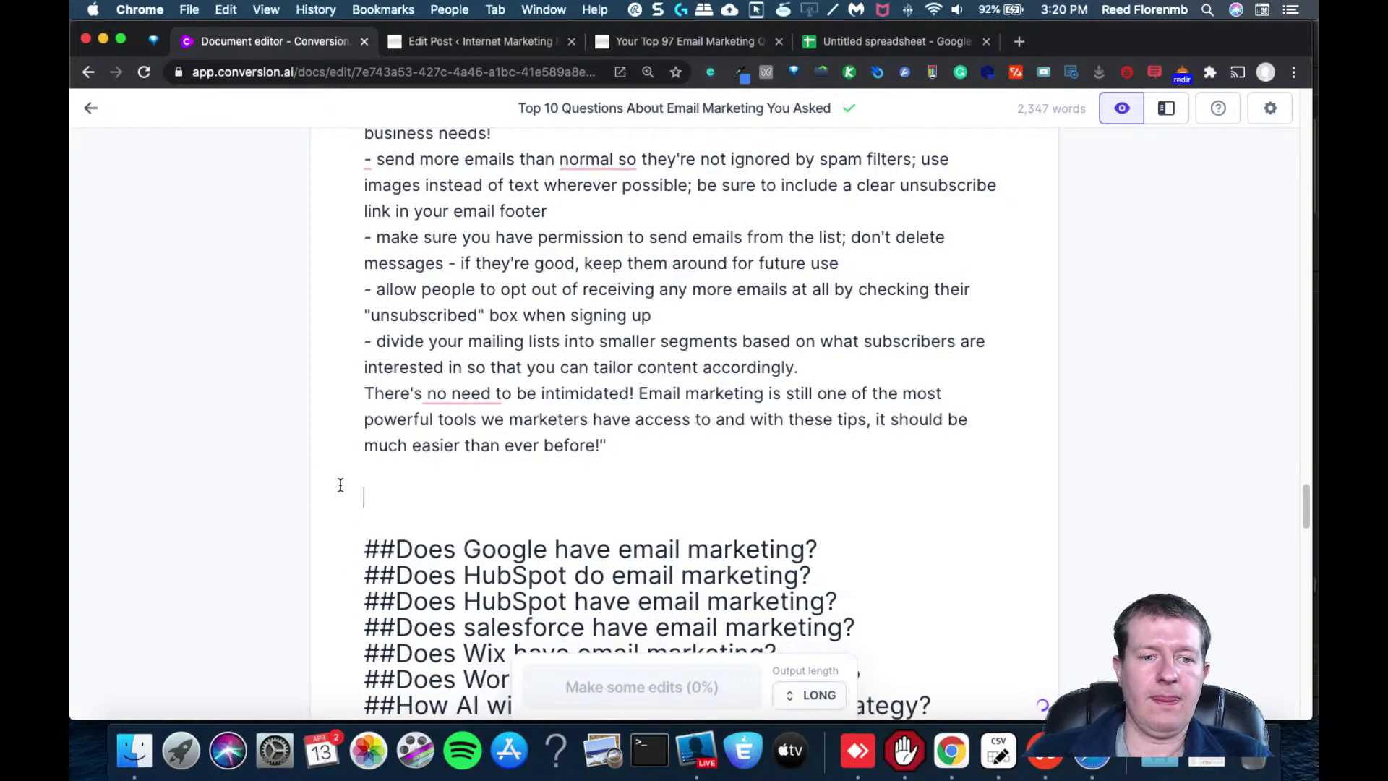
{"action": "key", "text": "BackSpace"}
{"action": "key", "text": "BackSpace"}
Copy the "##Does email marketing pay media?" and "##Does email marketing still work in 2021?" sections to the end of the WordPress post
{"action": "key", "text": "super+a"}
{"action": "scroll", "coordinate": [332, 155], "scroll_direction": "up", "scroll_amount": 10}
{"action": "scroll", "coordinate": [288, 350], "scroll_direction": "up", "scroll_amount": 5}
{"action": "left_click_drag", "start_coordinate": [279, 520], "coordinate": [281, 533]}
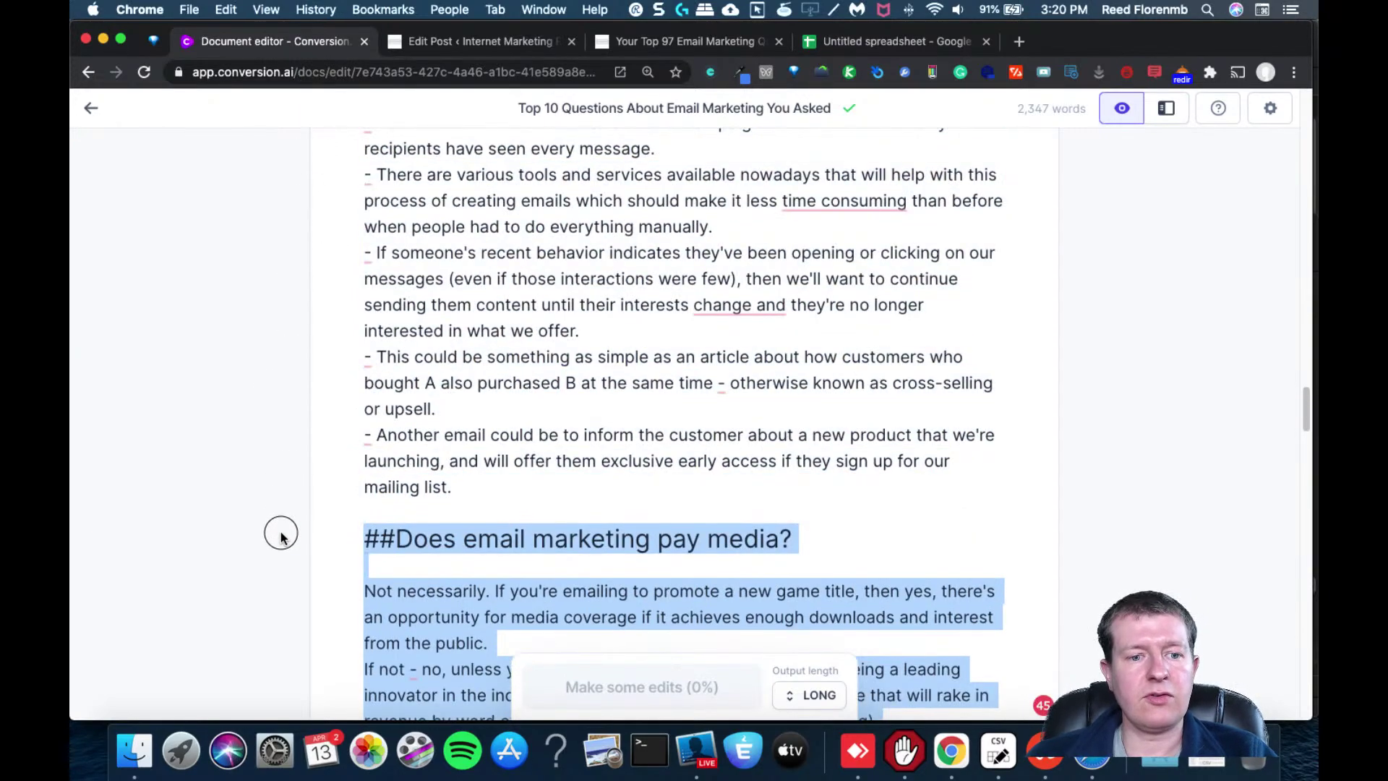
{"action": "left_click", "coordinate": [485, 42]}
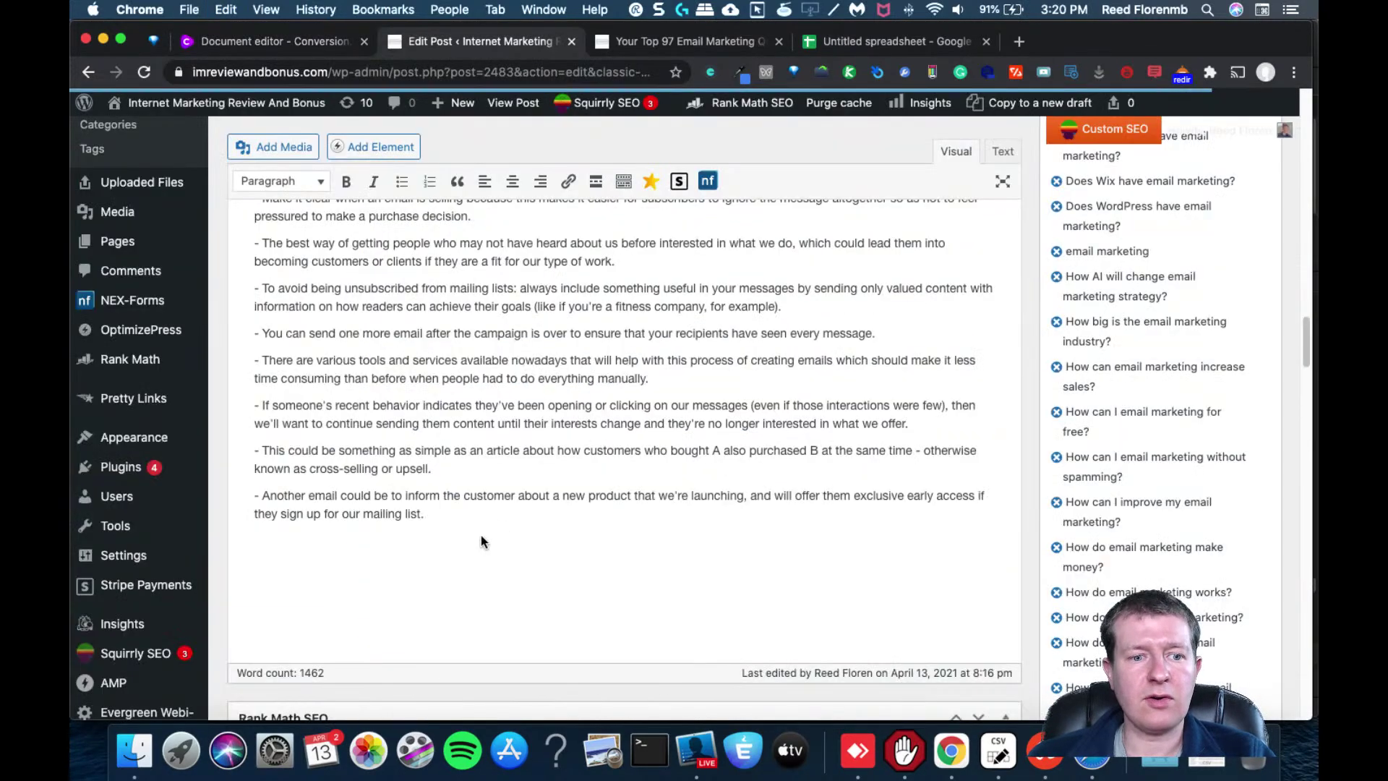
{"action": "key", "text": "super+v"}
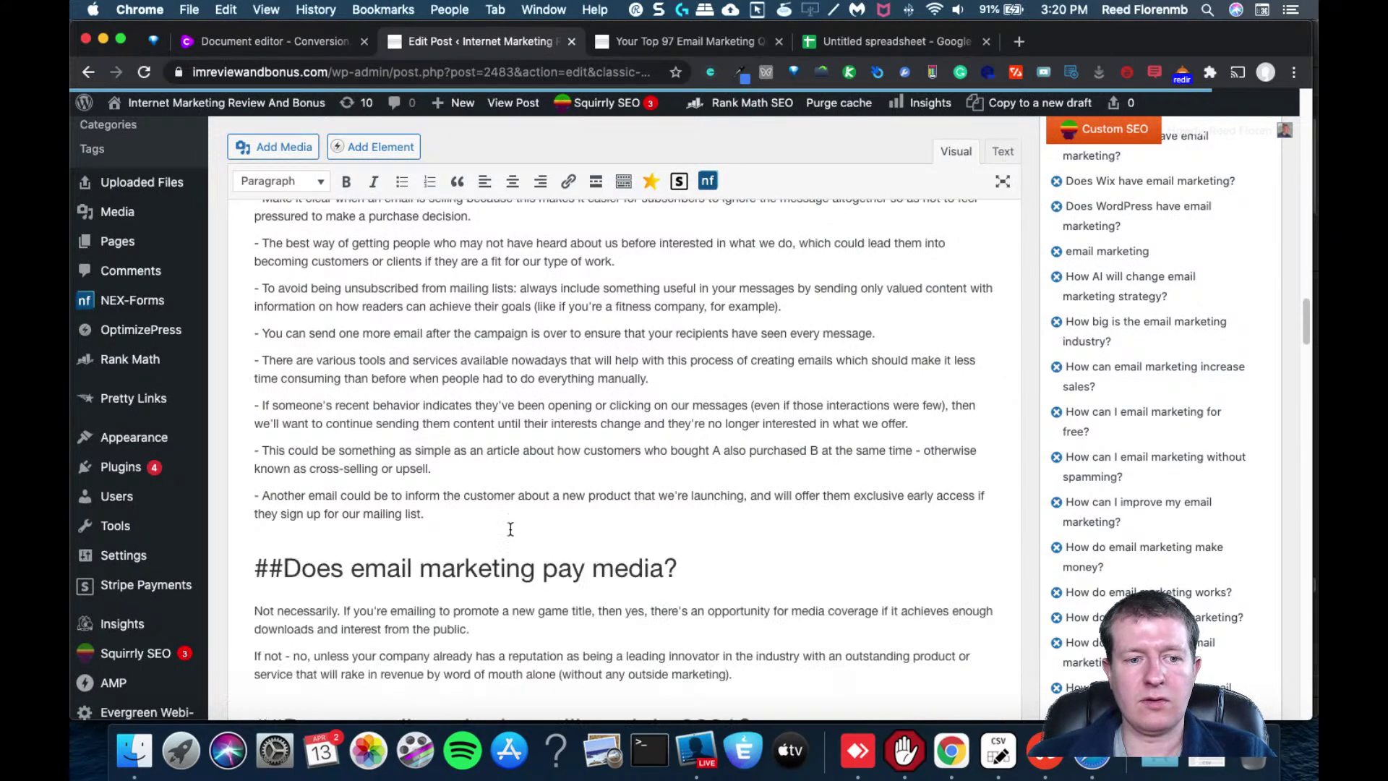
Check the Rank Math SEO analysis and split the long "Remember that in order to succeed" paragraph before "Respecting those boundaries" and "You need to also"
{"action": "left_click_drag", "start_coordinate": [1305, 318], "coordinate": [1300, 447]}
{"action": "left_click", "coordinate": [612, 494]}
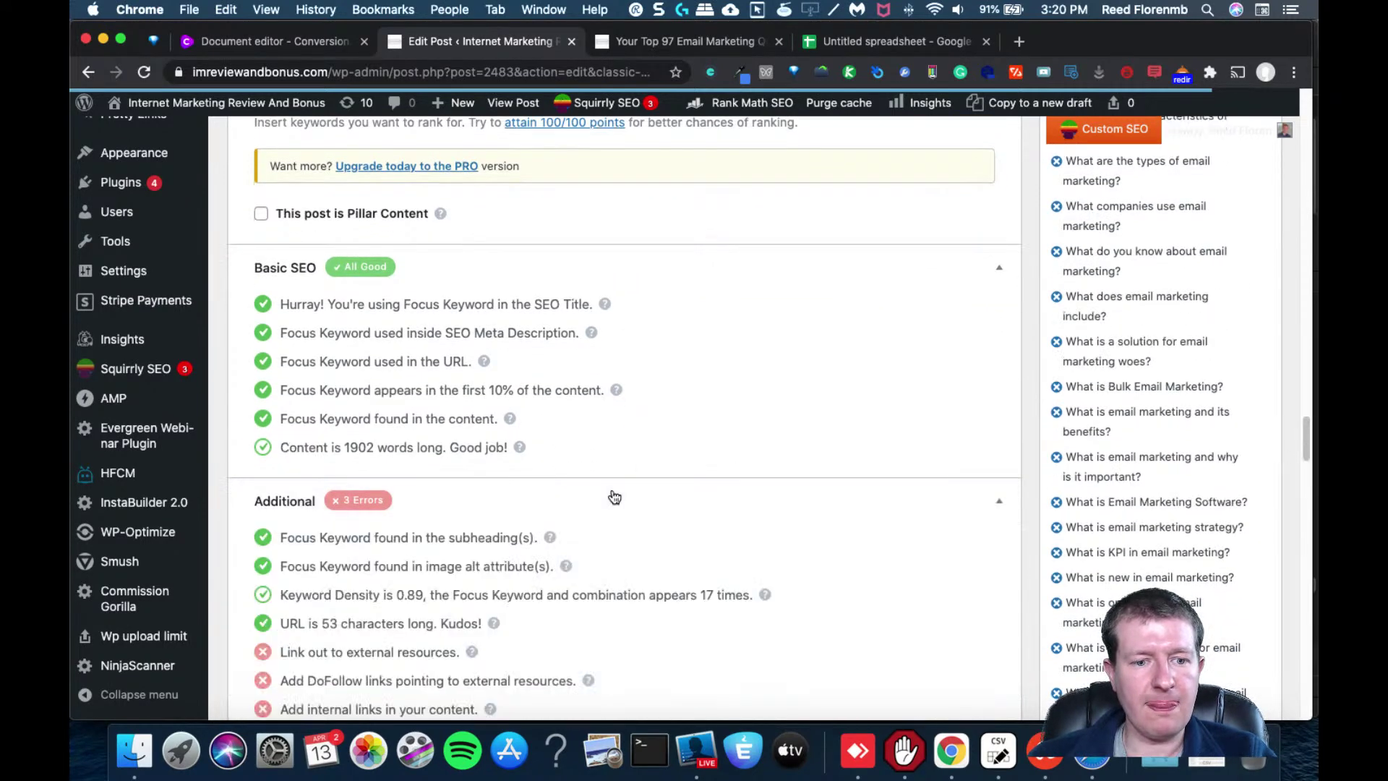
{"action": "scroll", "coordinate": [1303, 451], "scroll_direction": "down", "scroll_amount": 10}
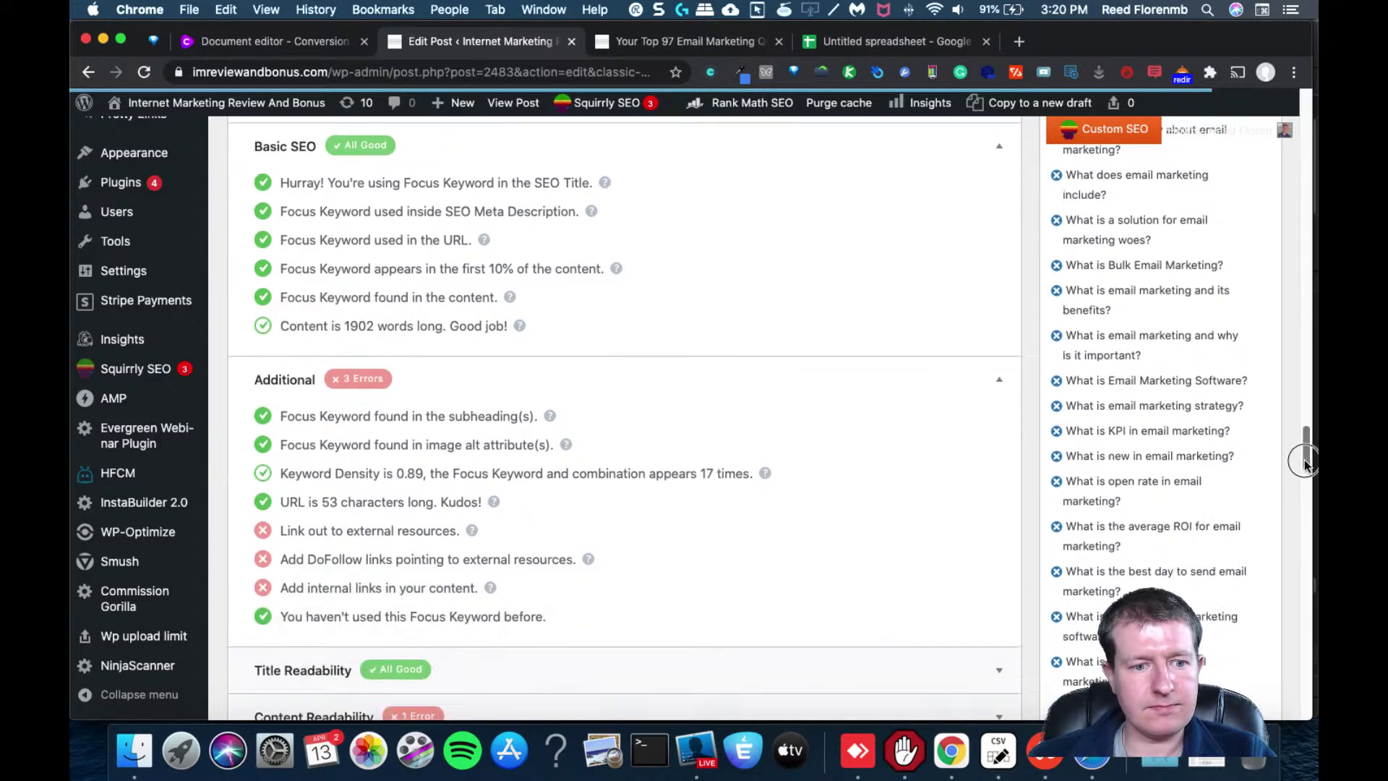
{"action": "left_click", "coordinate": [718, 491]}
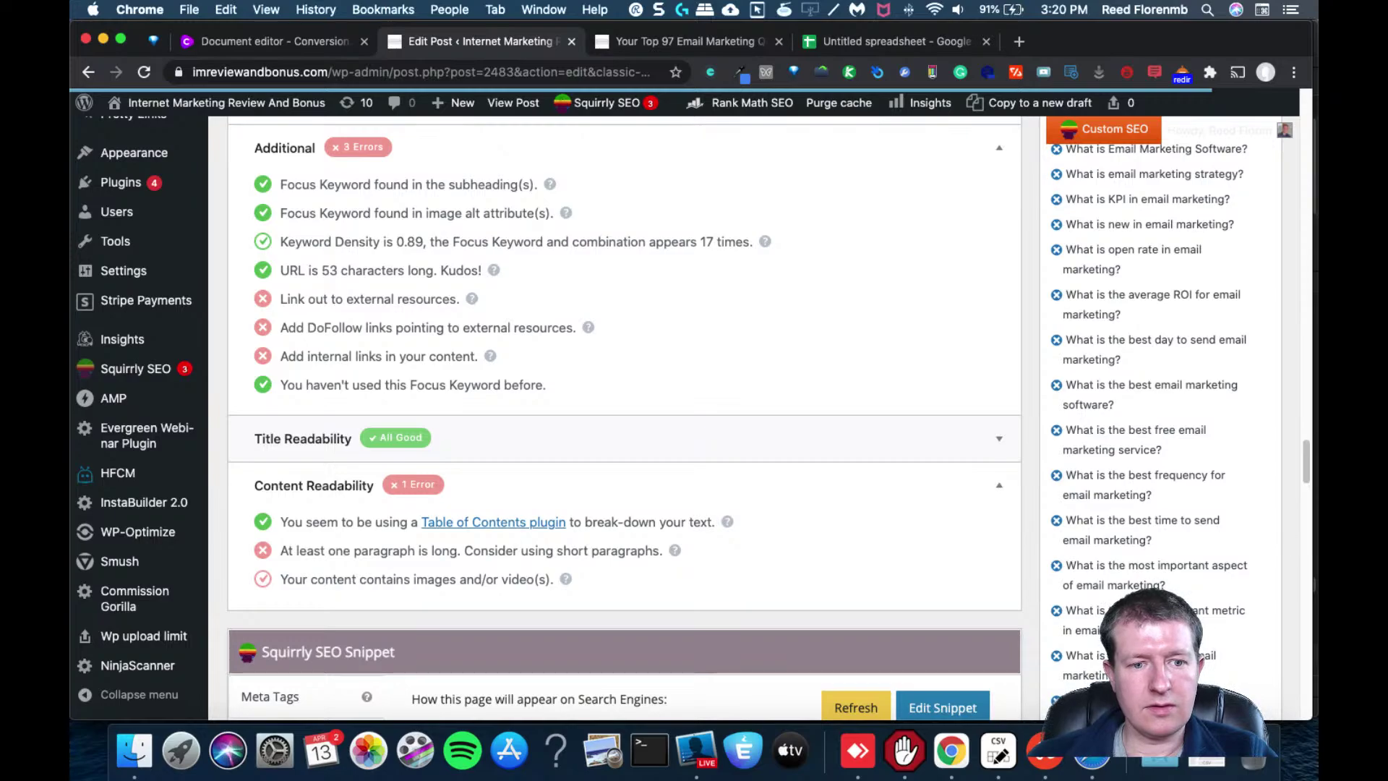
{"action": "left_click_drag", "start_coordinate": [1303, 481], "coordinate": [1265, 221]}
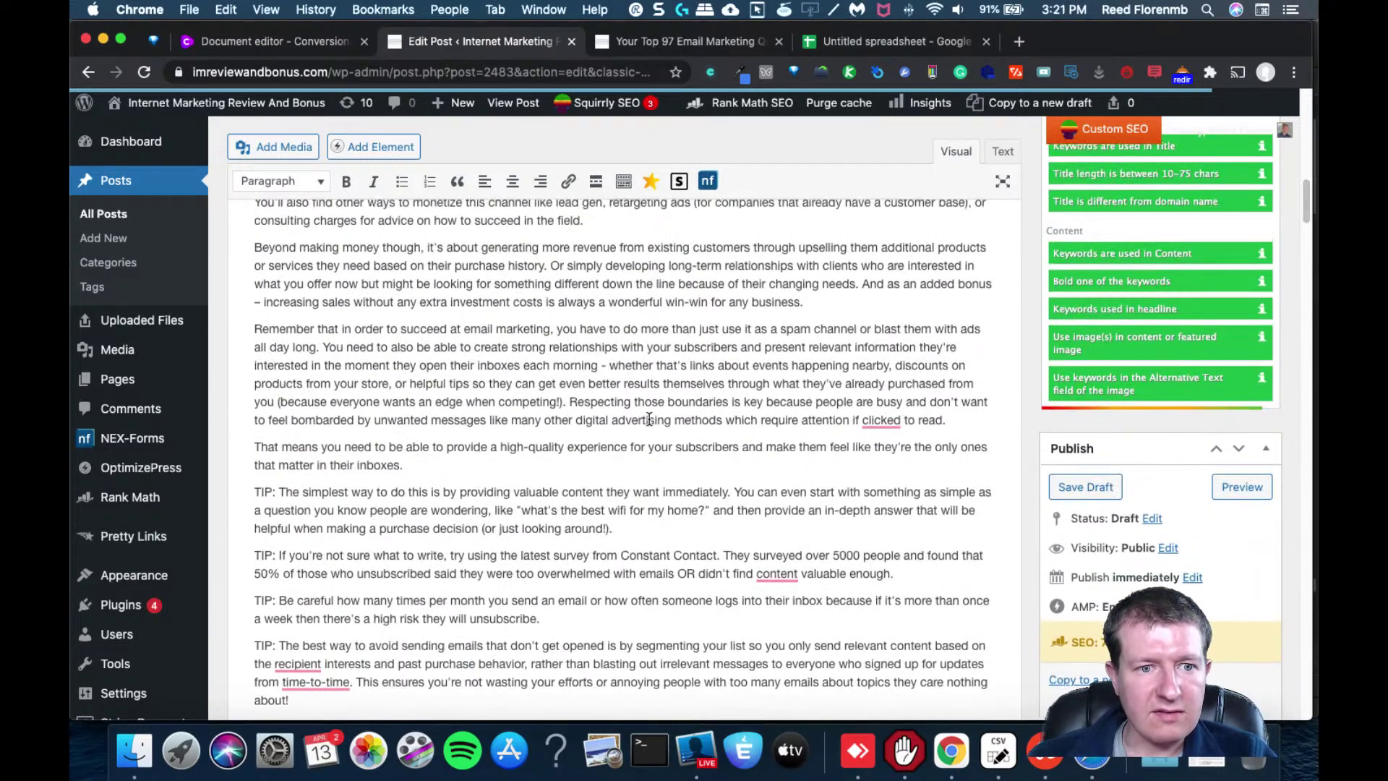
{"action": "left_click", "coordinate": [568, 402]}
{"action": "key", "text": "Return"}
{"action": "key", "text": "Return"}
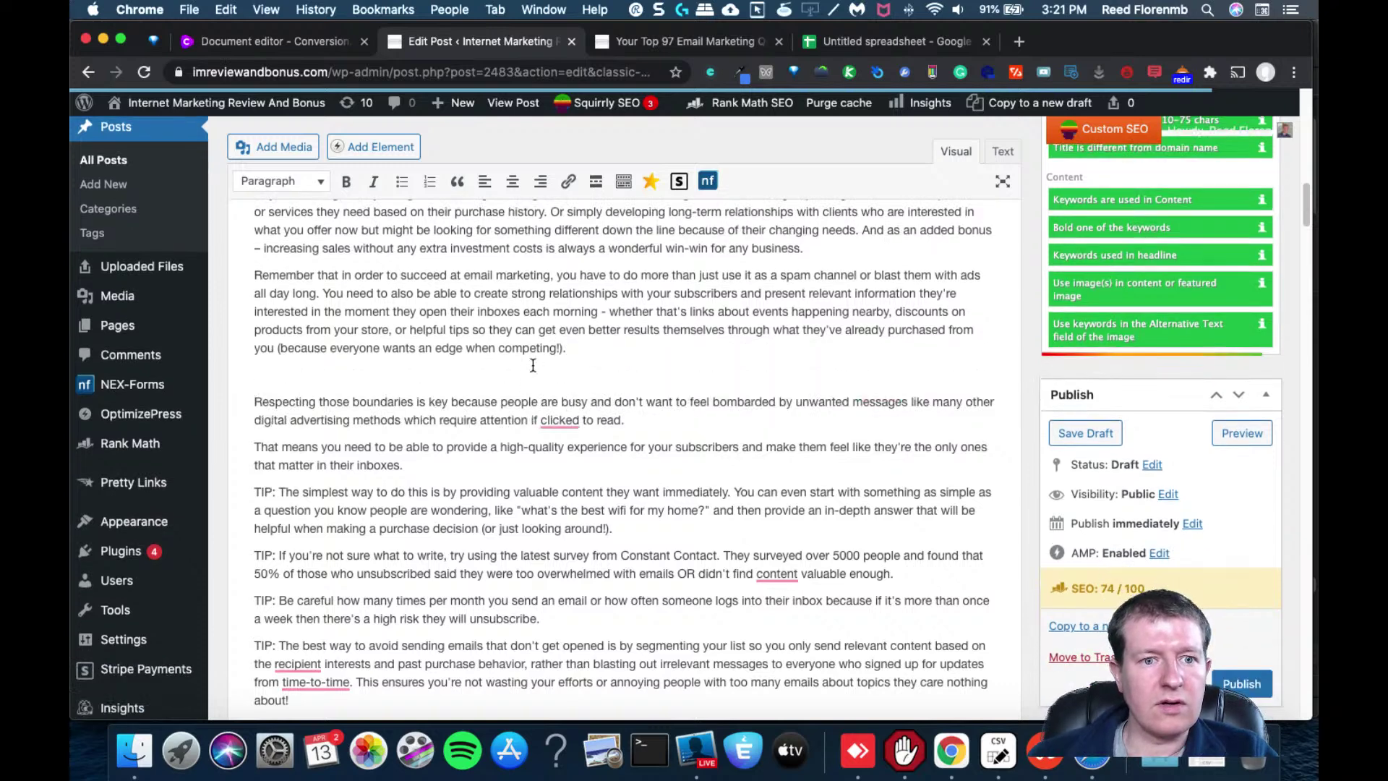
{"action": "key", "text": "BackSpace"}
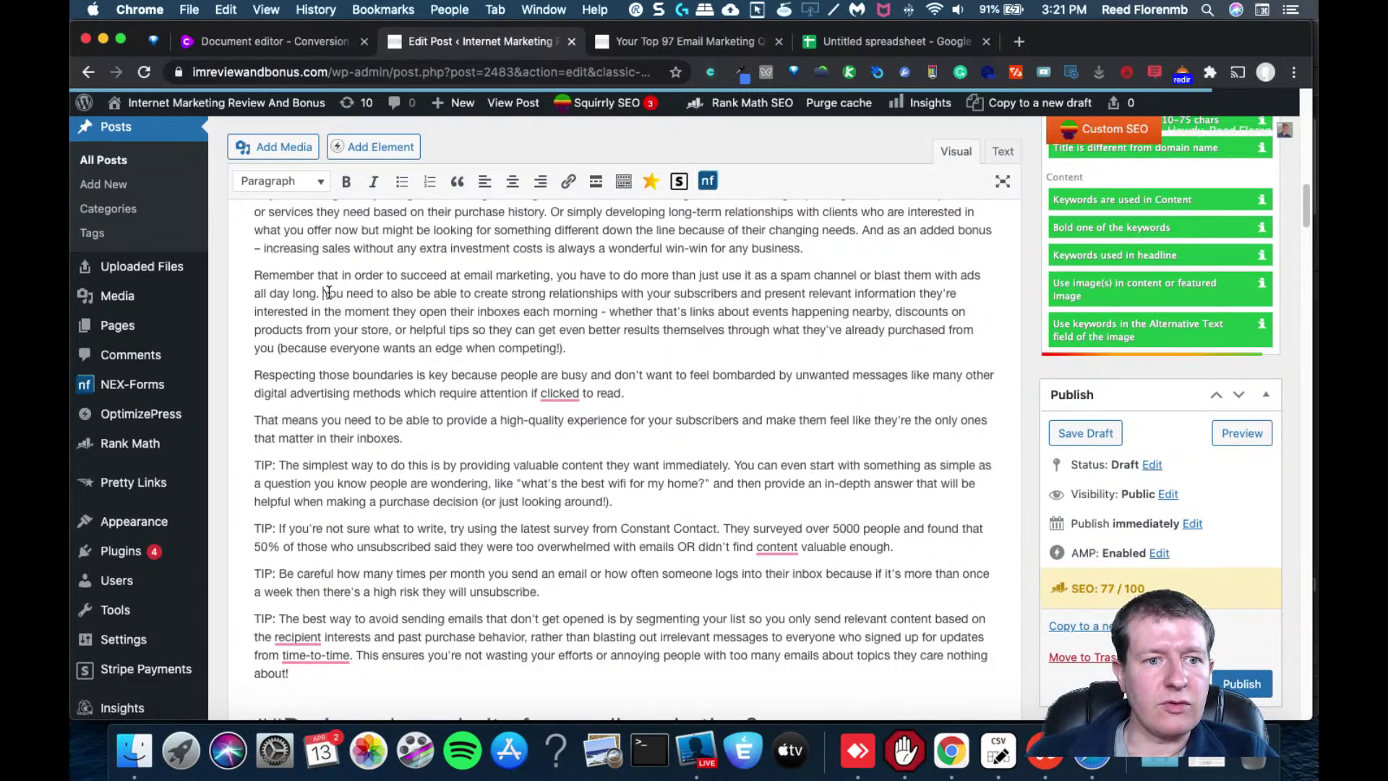
{"action": "left_click", "coordinate": [325, 292]}
{"action": "key", "text": "Return"}
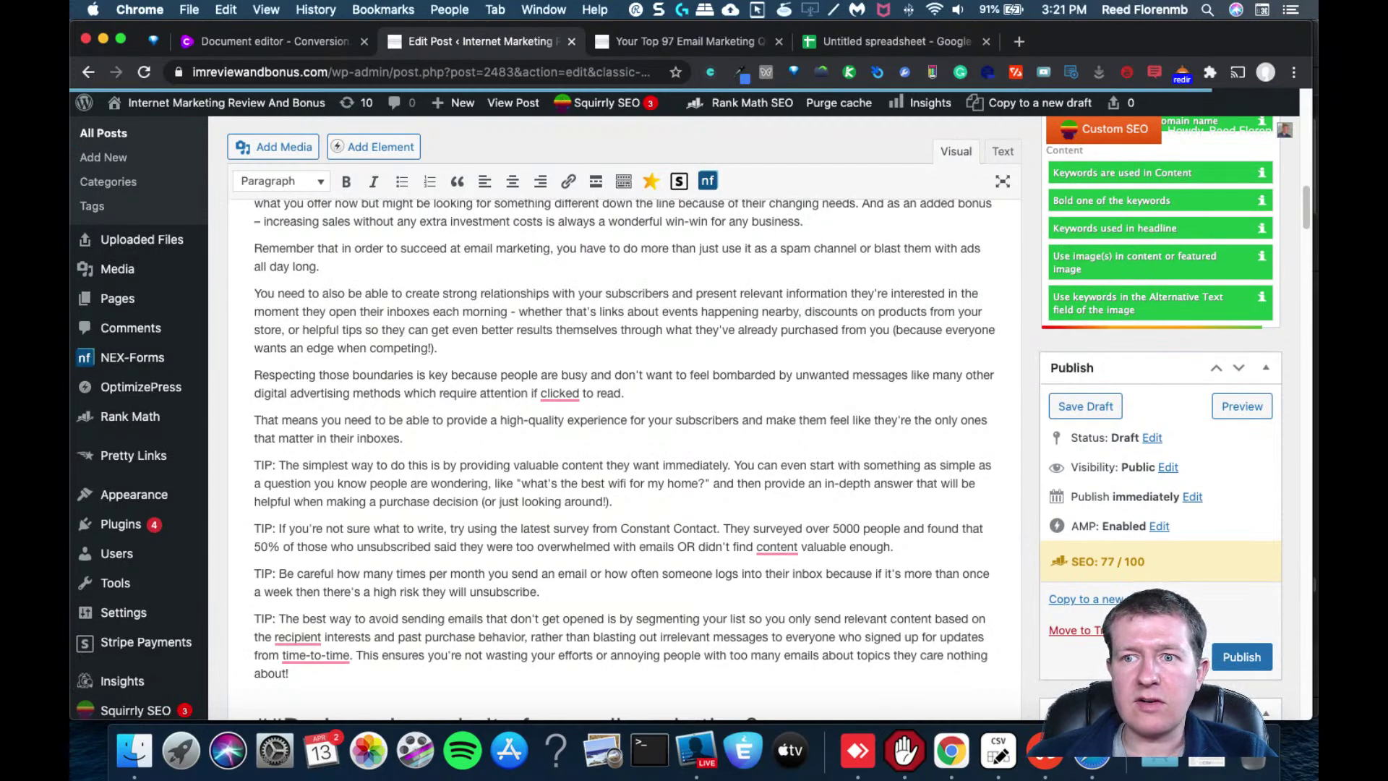
Search Squirrly's copyright-free images for email marketing and insert the woman-with-envelope image above "##Does email marketing pay media?", removing the spare blank line
{"action": "left_click_drag", "start_coordinate": [1305, 216], "coordinate": [1289, 177]}
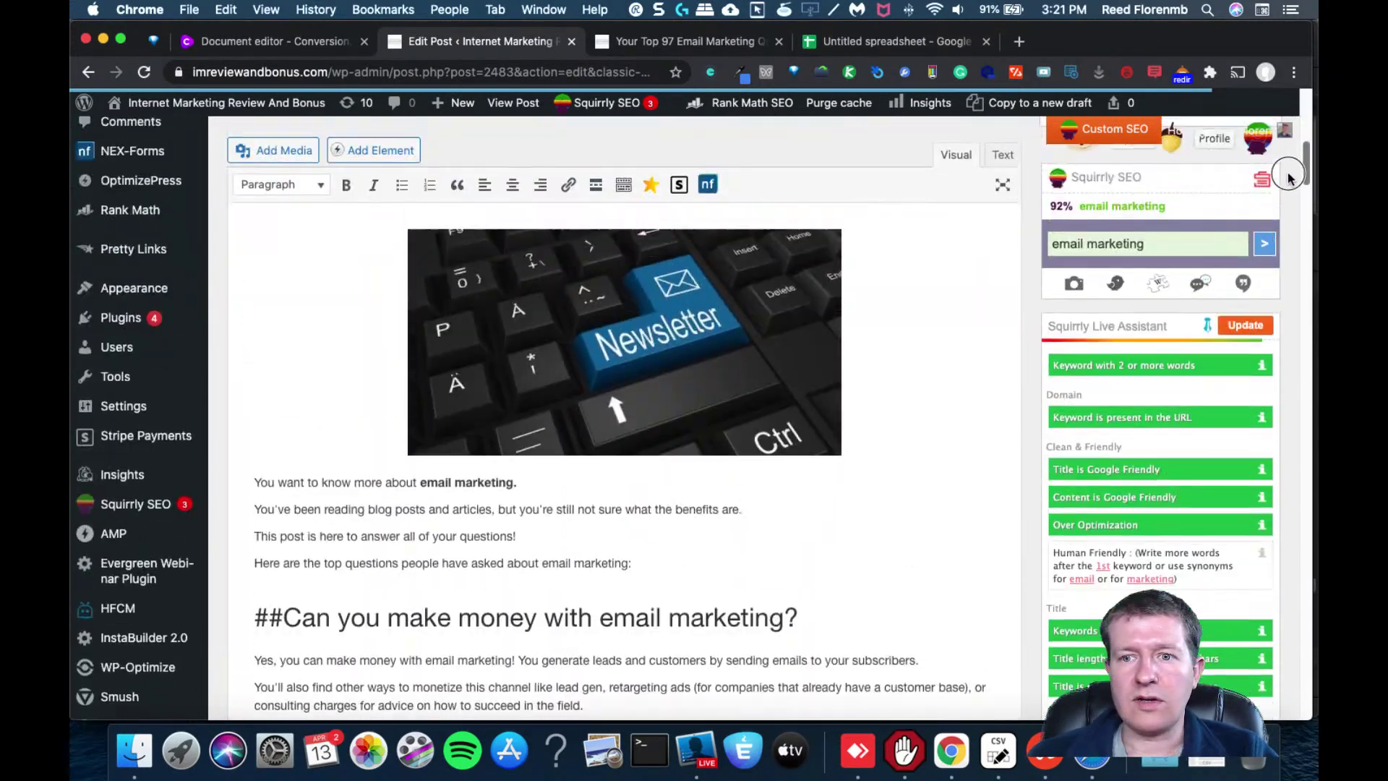
{"action": "left_click", "coordinate": [1267, 250]}
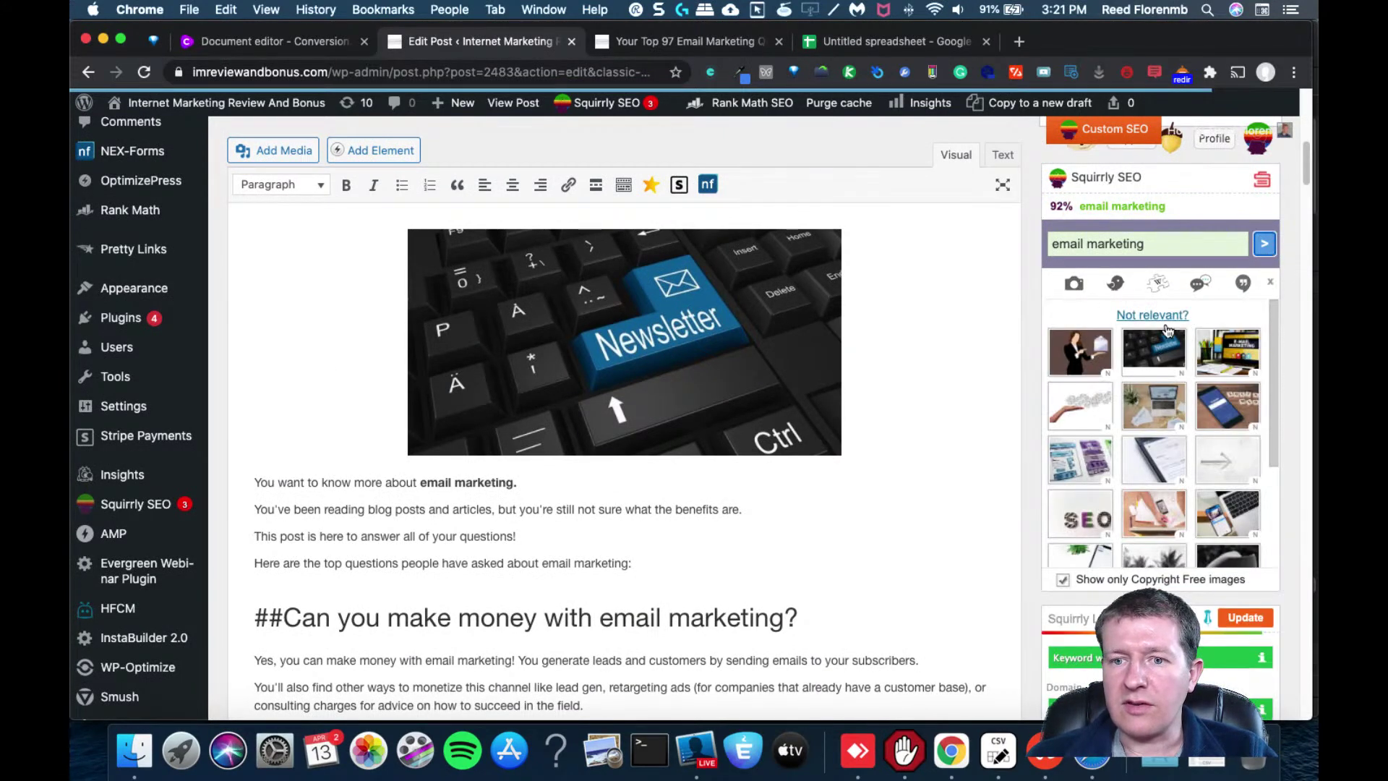
{"action": "scroll", "coordinate": [1152, 196], "scroll_direction": "down", "scroll_amount": 2}
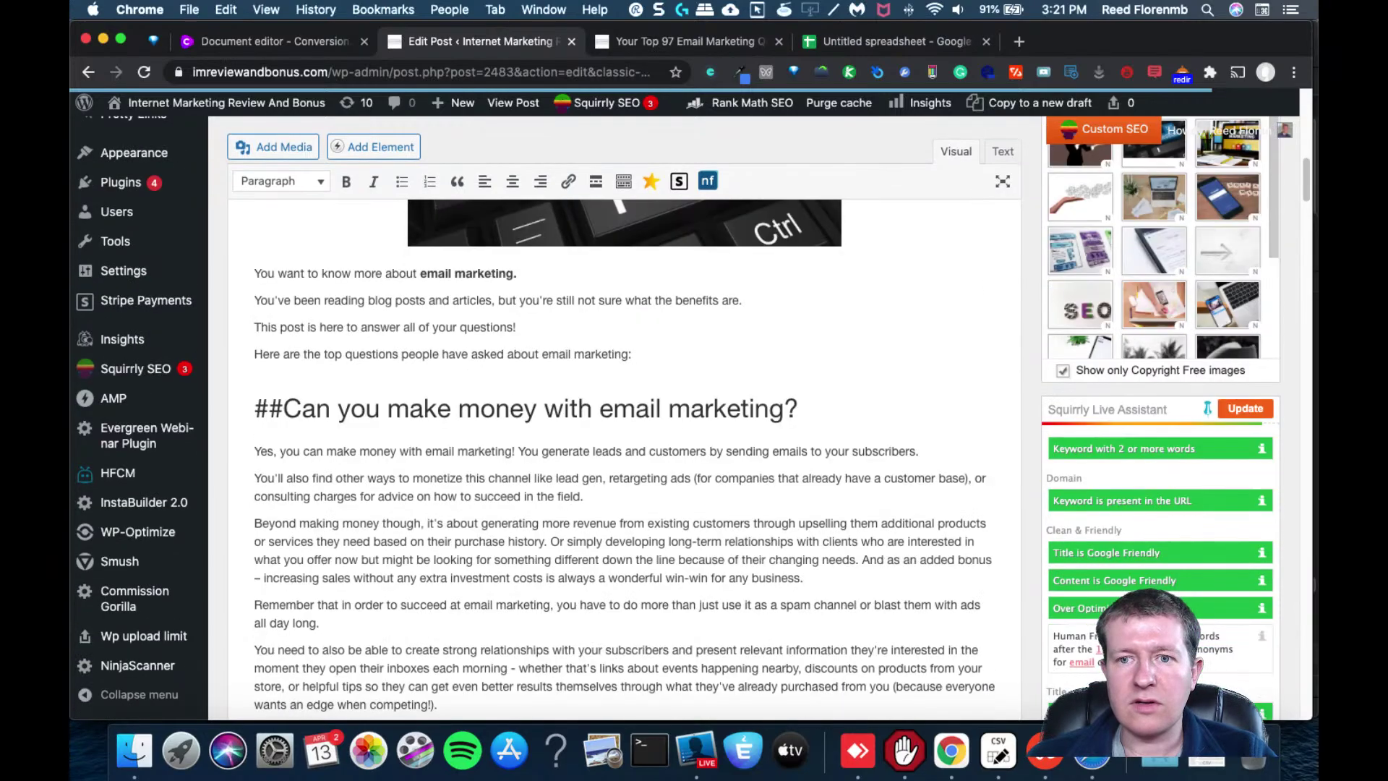
{"action": "left_click_drag", "start_coordinate": [1305, 183], "coordinate": [1295, 333]}
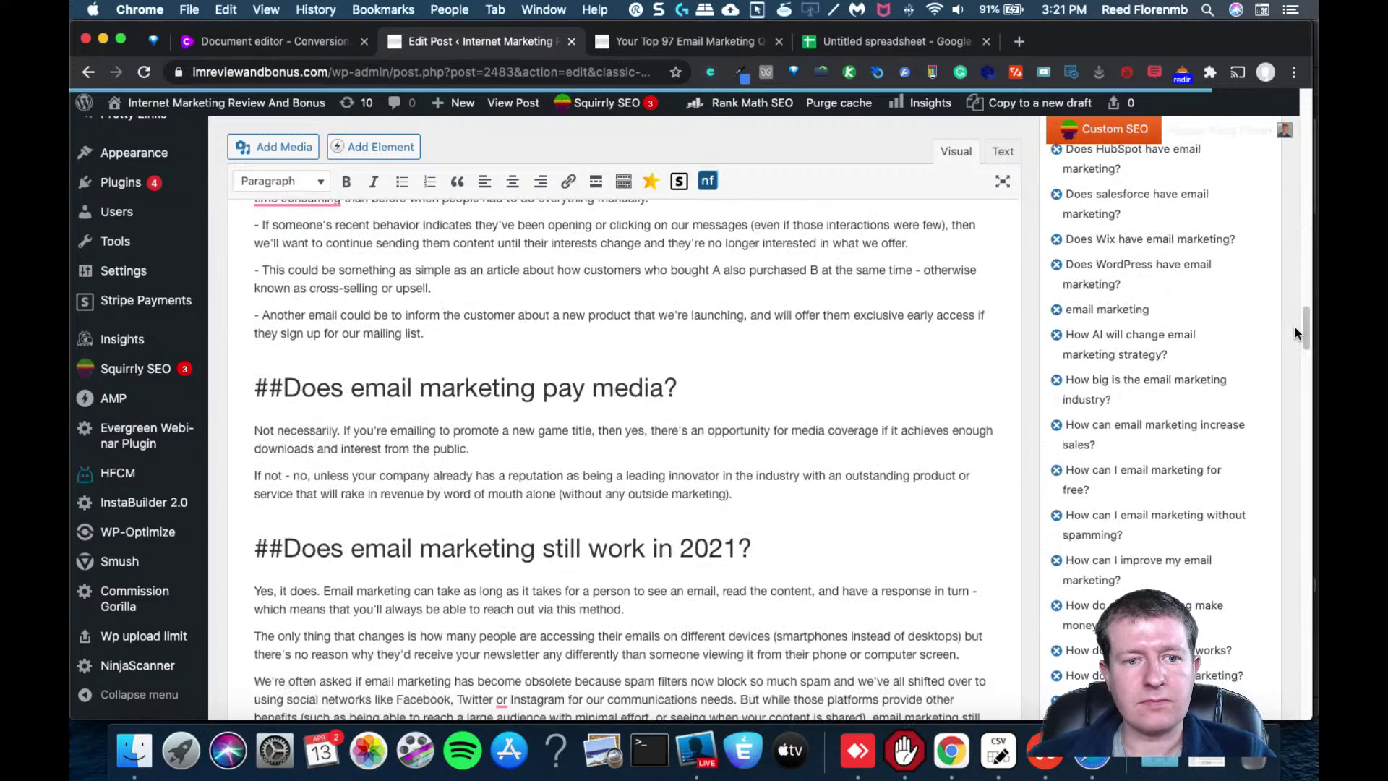
{"action": "key", "text": "Return"}
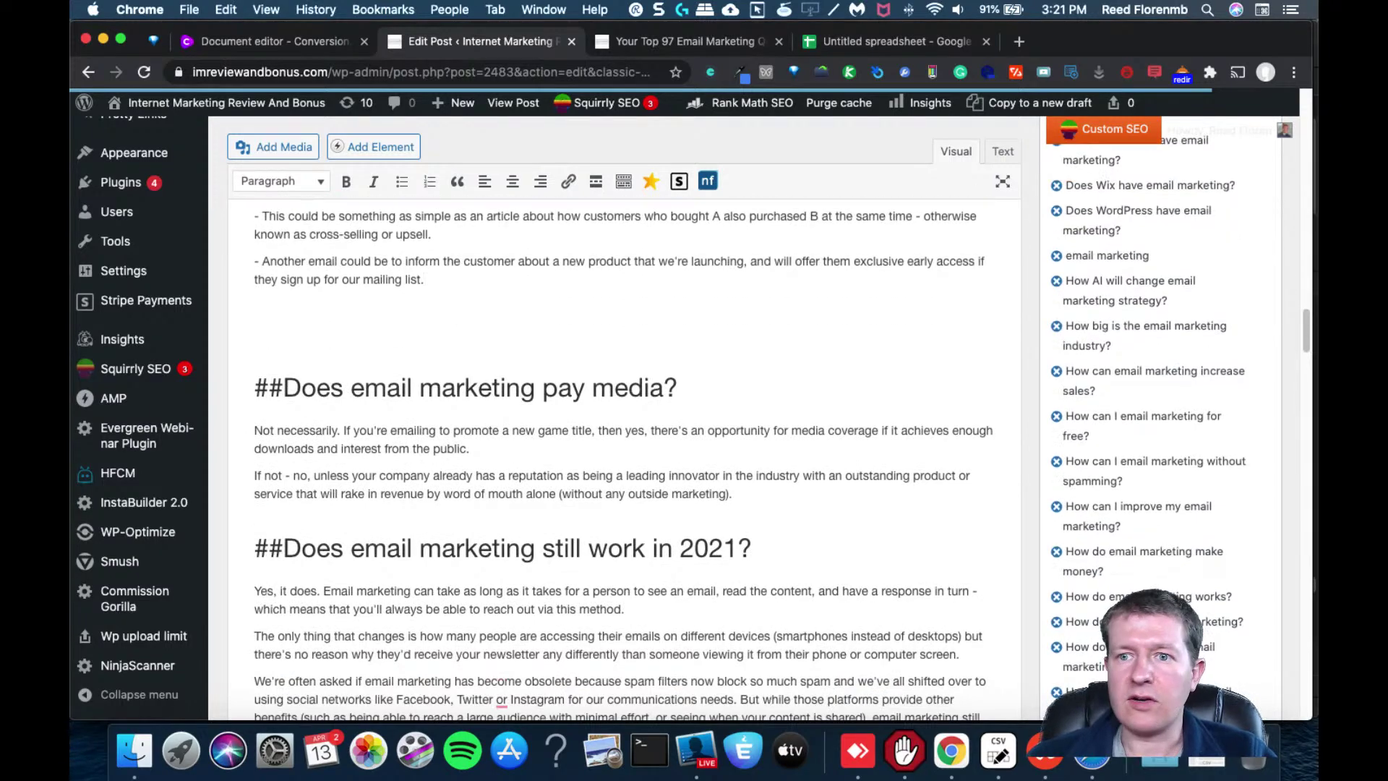
{"action": "mouse_move", "coordinate": [1301, 334]}
{"action": "left_mouse_down"}
{"action": "mouse_move", "coordinate": [1297, 174]}
{"action": "mouse_move", "coordinate": [1302, 499]}
{"action": "mouse_move", "coordinate": [1304, 354]}
{"action": "left_mouse_up"}
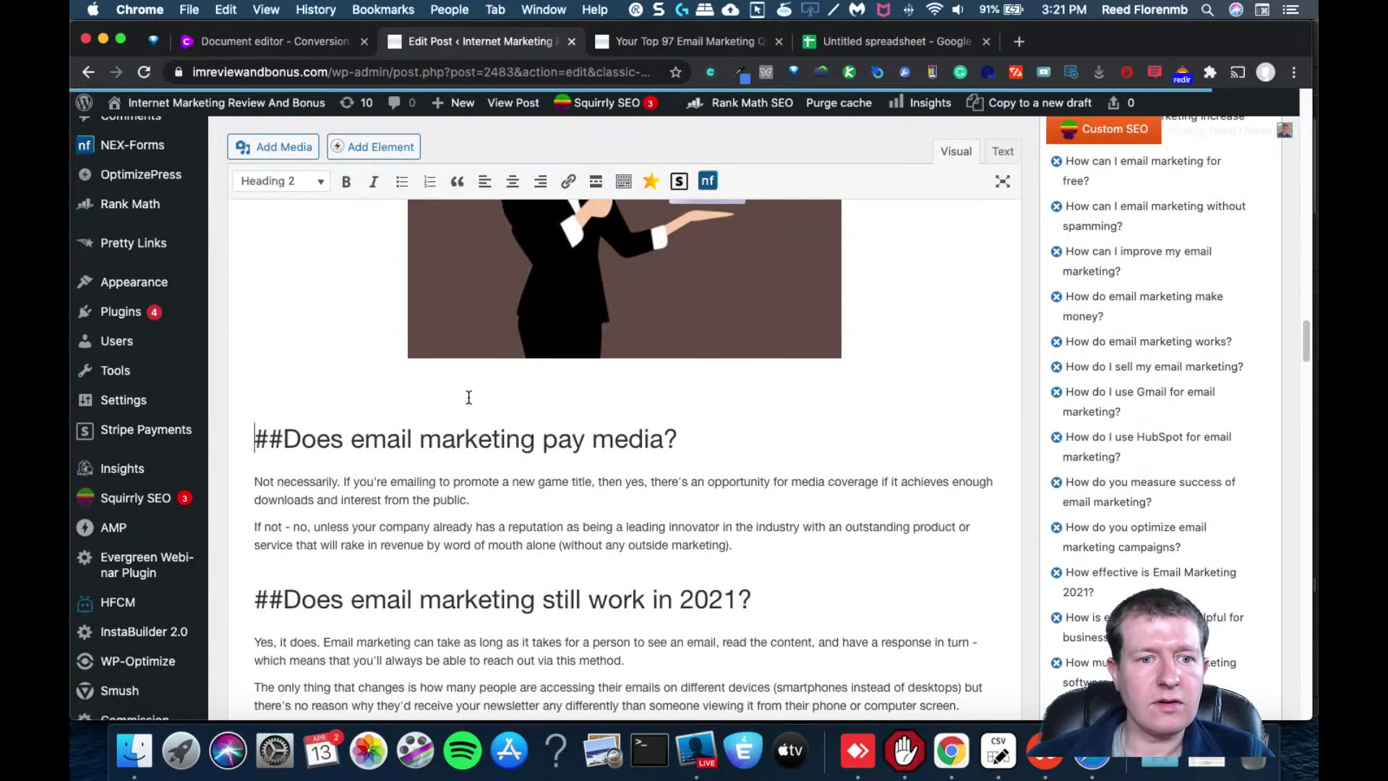
{"action": "scroll", "coordinate": [468, 397], "scroll_direction": "up", "scroll_amount": 3}
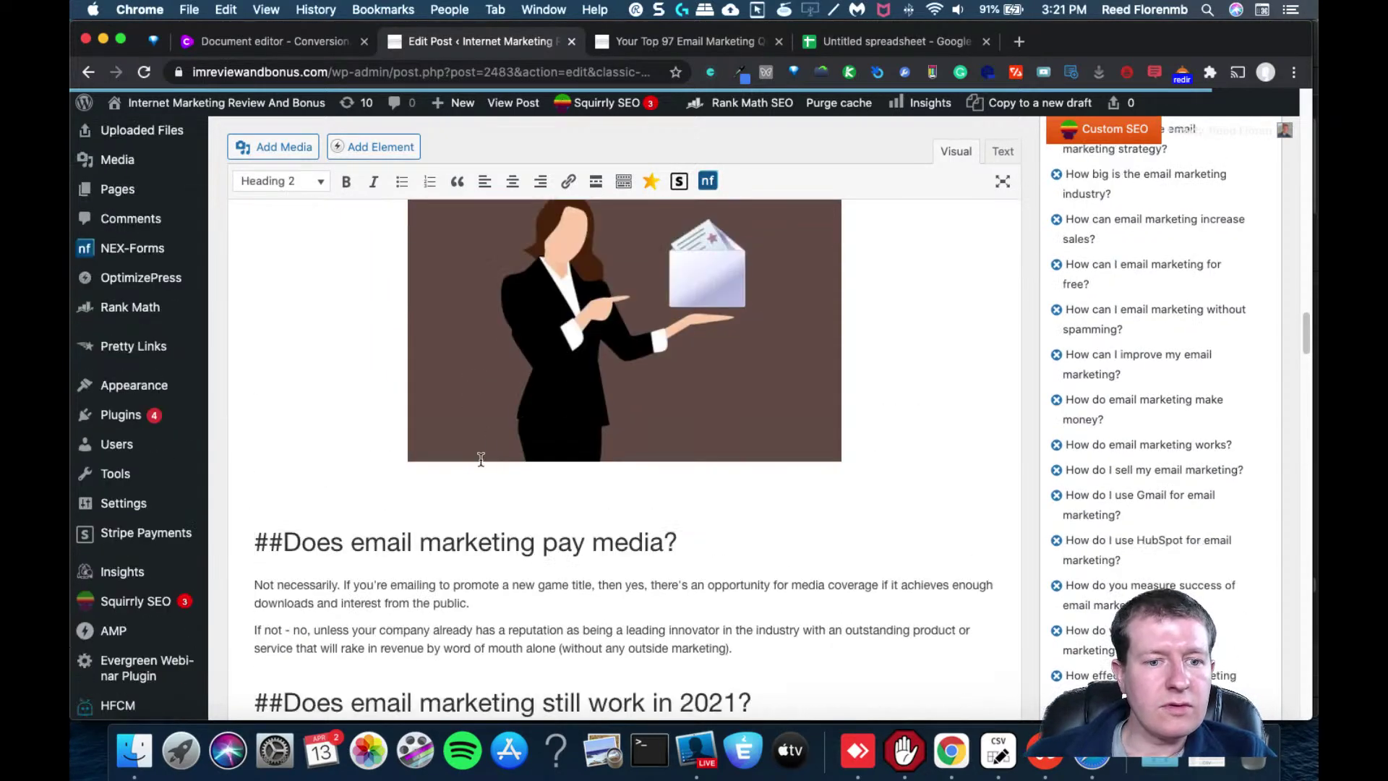
{"action": "scroll", "coordinate": [745, 465], "scroll_direction": "up", "scroll_amount": 2}
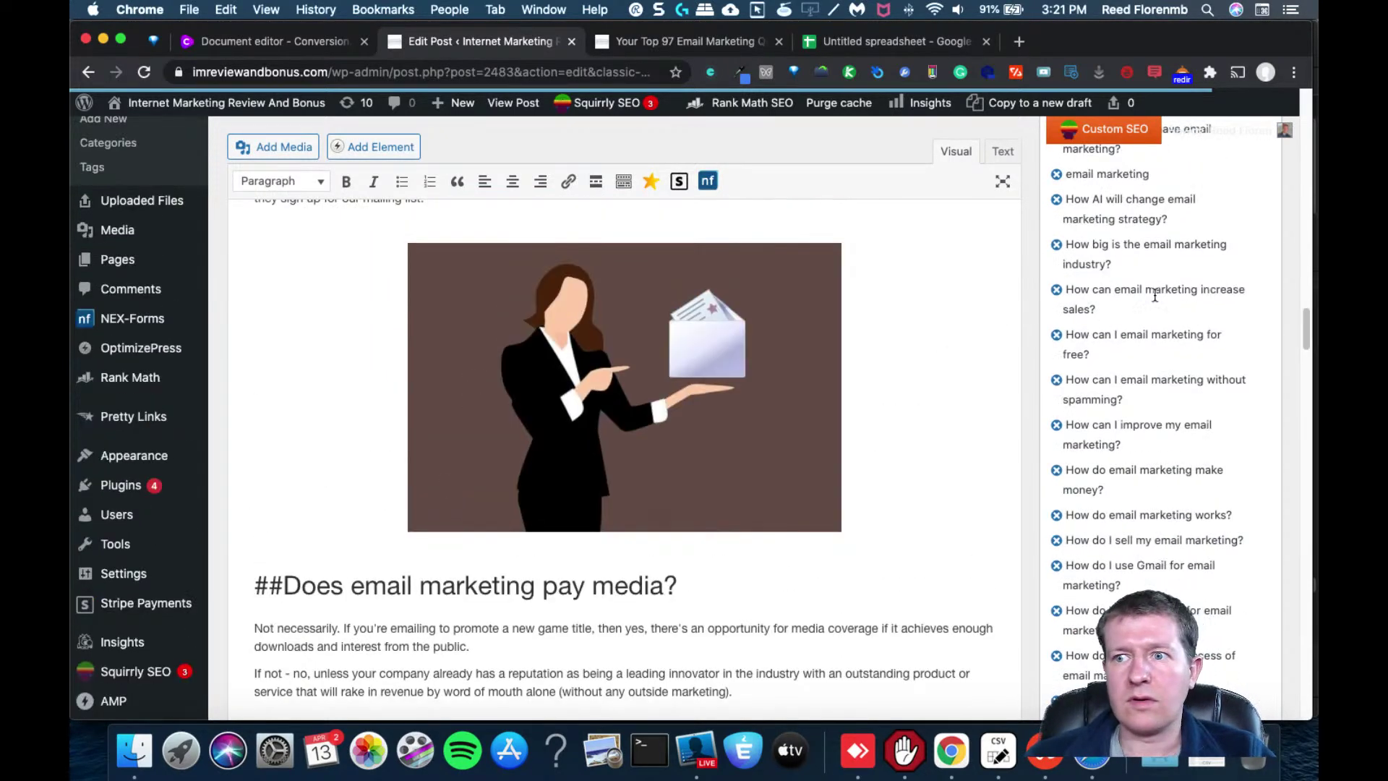
Insert the Facebook phone "Social Media" image at the end of the post after "much easier than ever before!" and start a new line beneath it
{"action": "left_click_drag", "start_coordinate": [1300, 319], "coordinate": [1309, 173]}
{"action": "key", "text": "Return"}
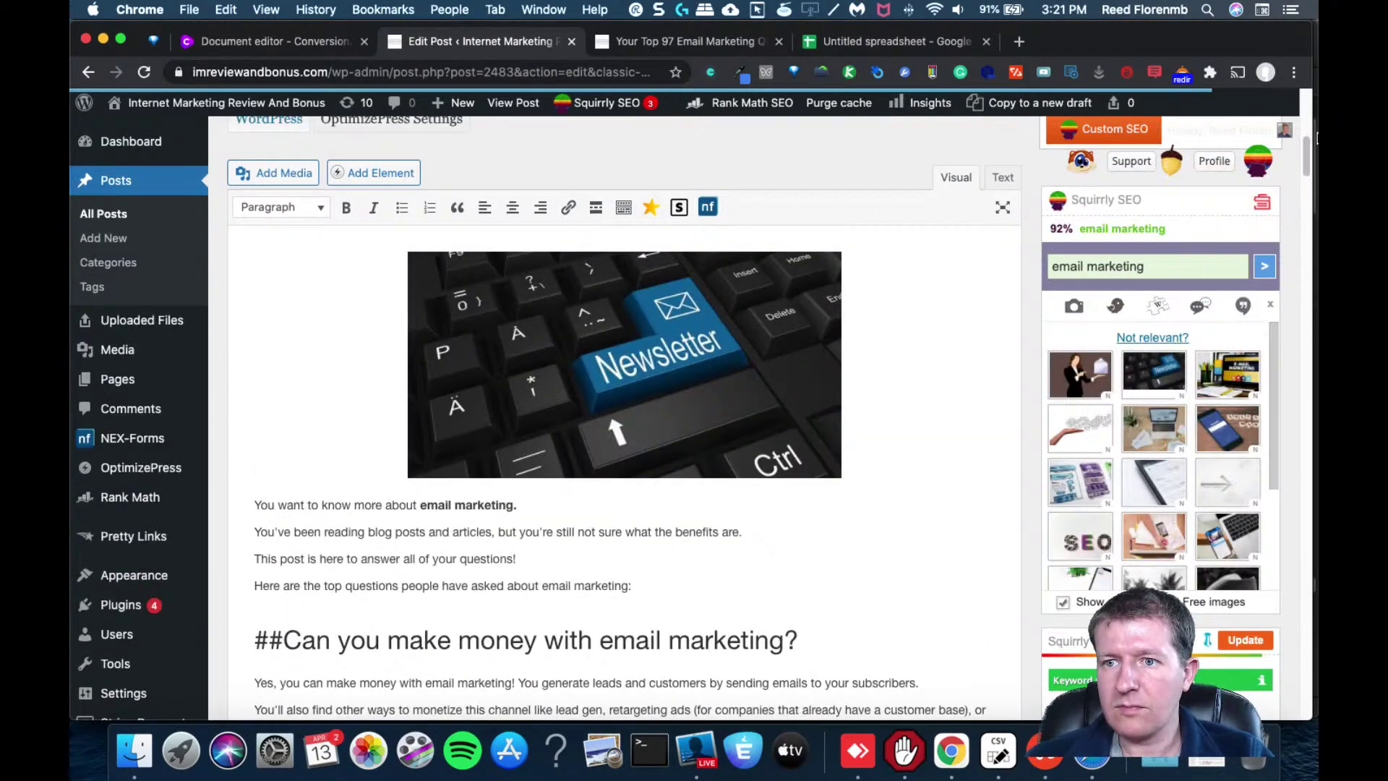
{"action": "left_click_drag", "start_coordinate": [1306, 155], "coordinate": [1265, 397]}
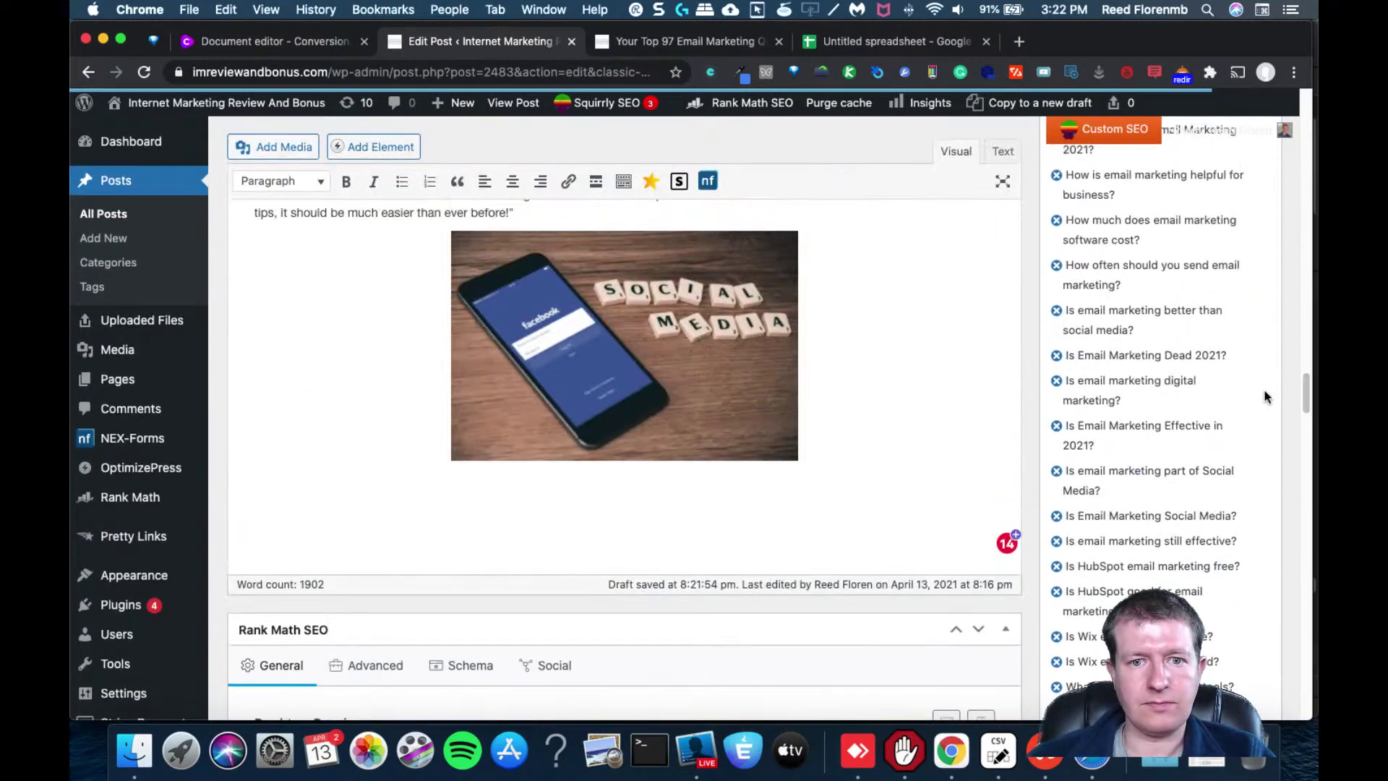
{"action": "left_click", "coordinate": [901, 458]}
{"action": "key", "text": "Return"}
Switch back to Conversion.ai and re-enable Compose with pasted and undone copies of the "##Does Google have email marketing?" heading
{"action": "left_click", "coordinate": [684, 40]}
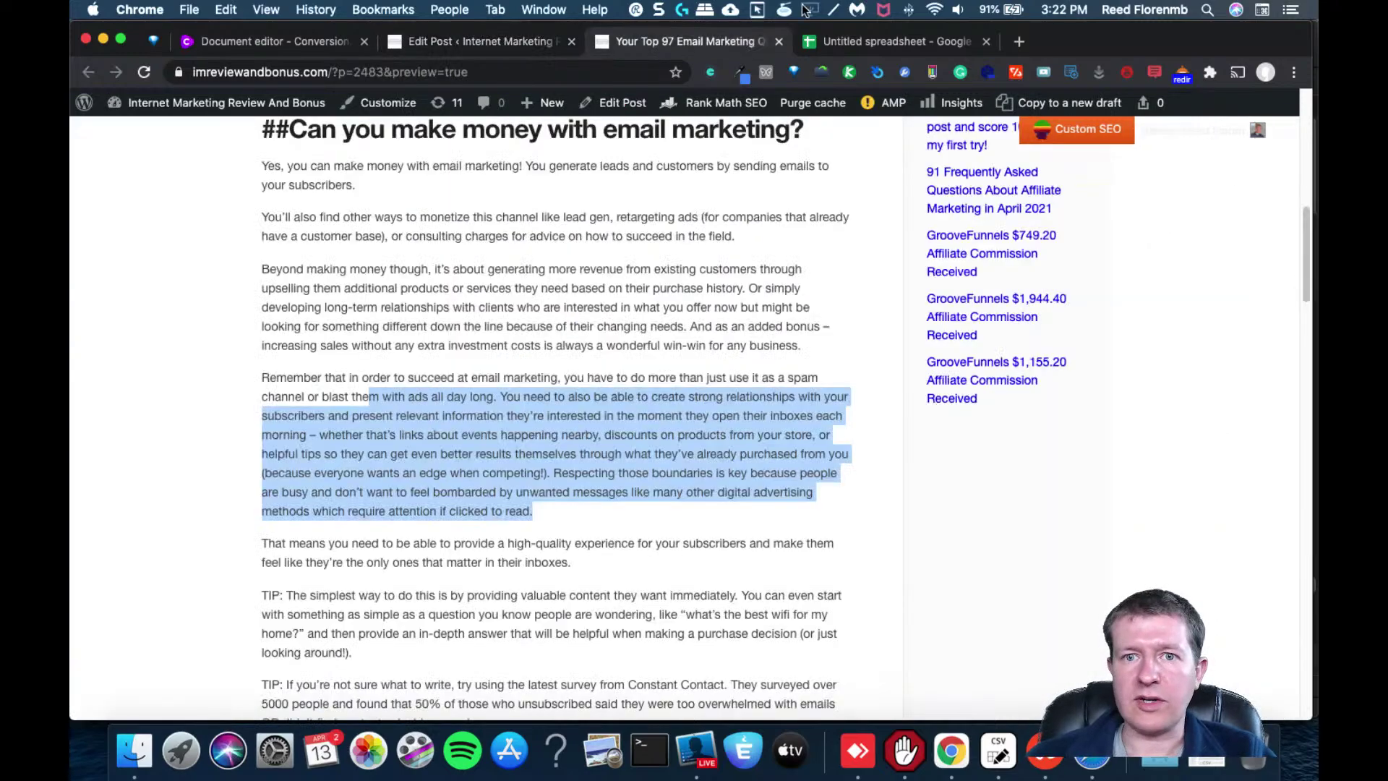
{"action": "key", "text": "super+1"}
{"action": "left_click_drag", "start_coordinate": [1300, 410], "coordinate": [1310, 532]}
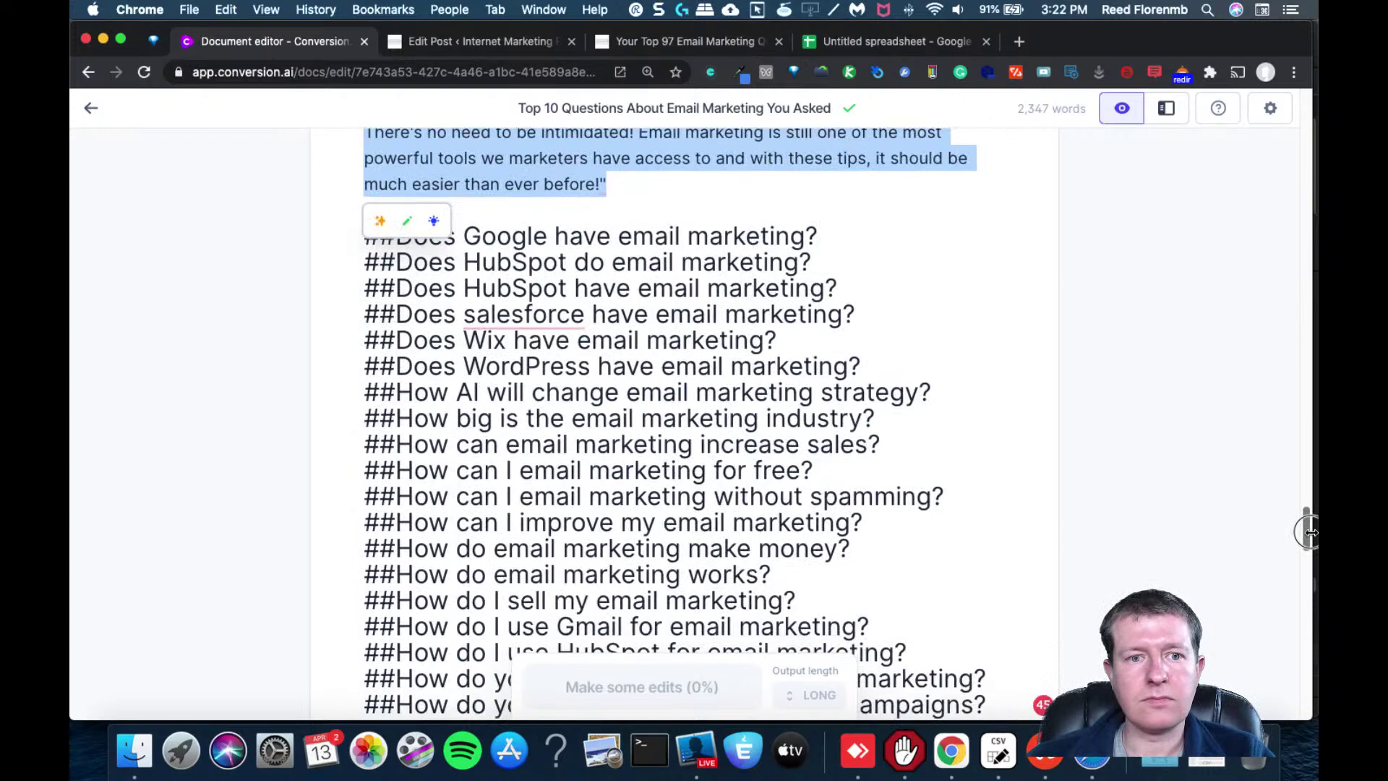
{"action": "left_click", "coordinate": [832, 237]}
{"action": "left_click_drag", "start_coordinate": [830, 237], "coordinate": [348, 233]}
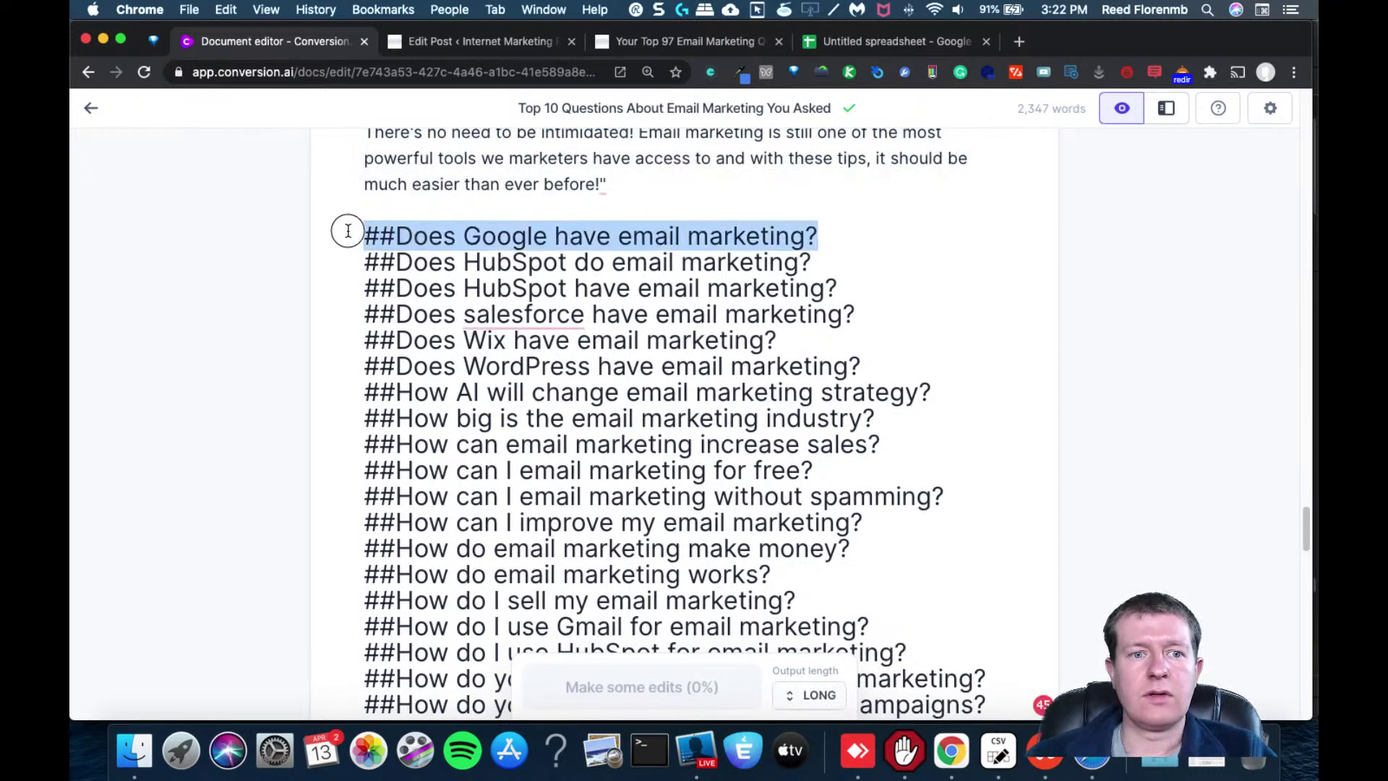
{"action": "left_click", "coordinate": [829, 227]}
{"action": "key", "text": "Return"}
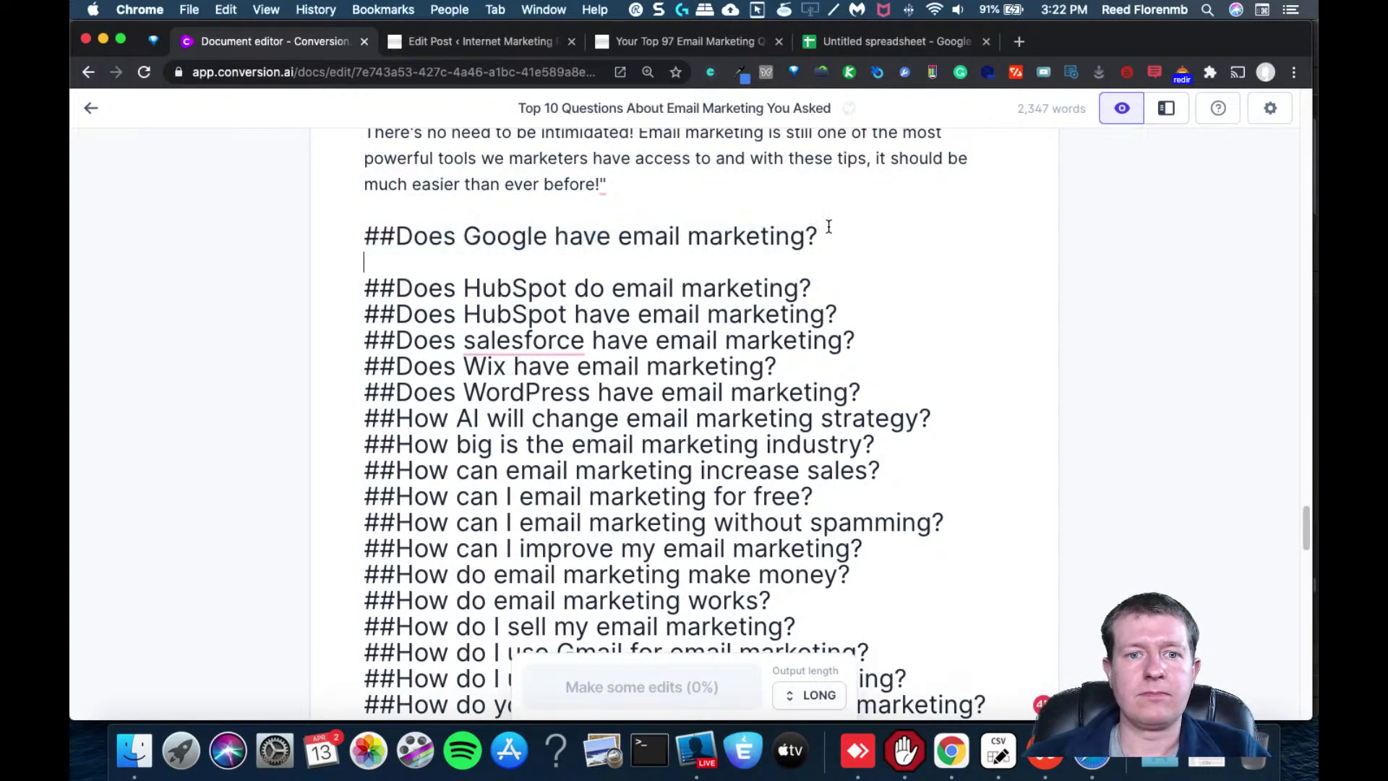
{"action": "key", "text": "super+v"}
{"action": "key", "text": "super+v"}
{"action": "key", "text": "super+v"}
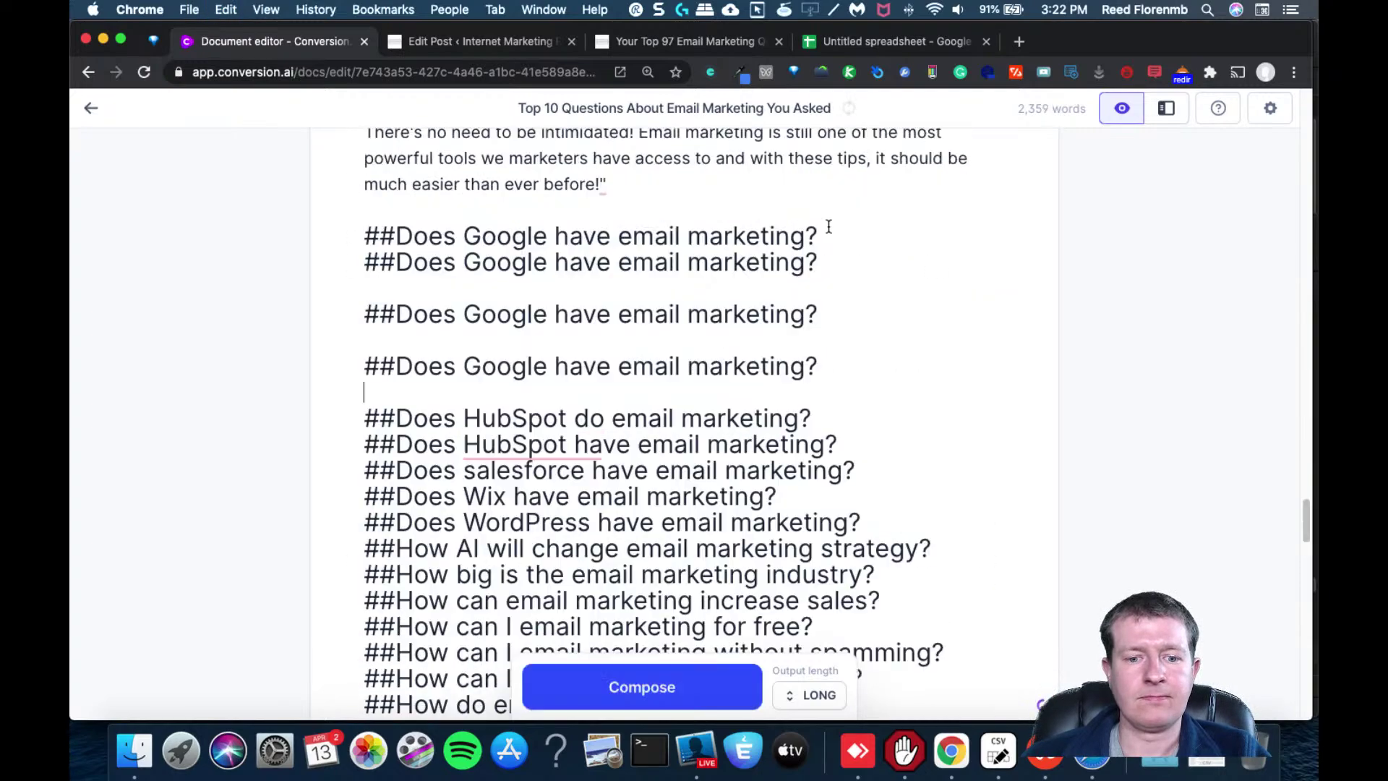
{"action": "key", "text": "super+z"}
{"action": "key", "text": "super+z"}
{"action": "key", "text": "super+z"}
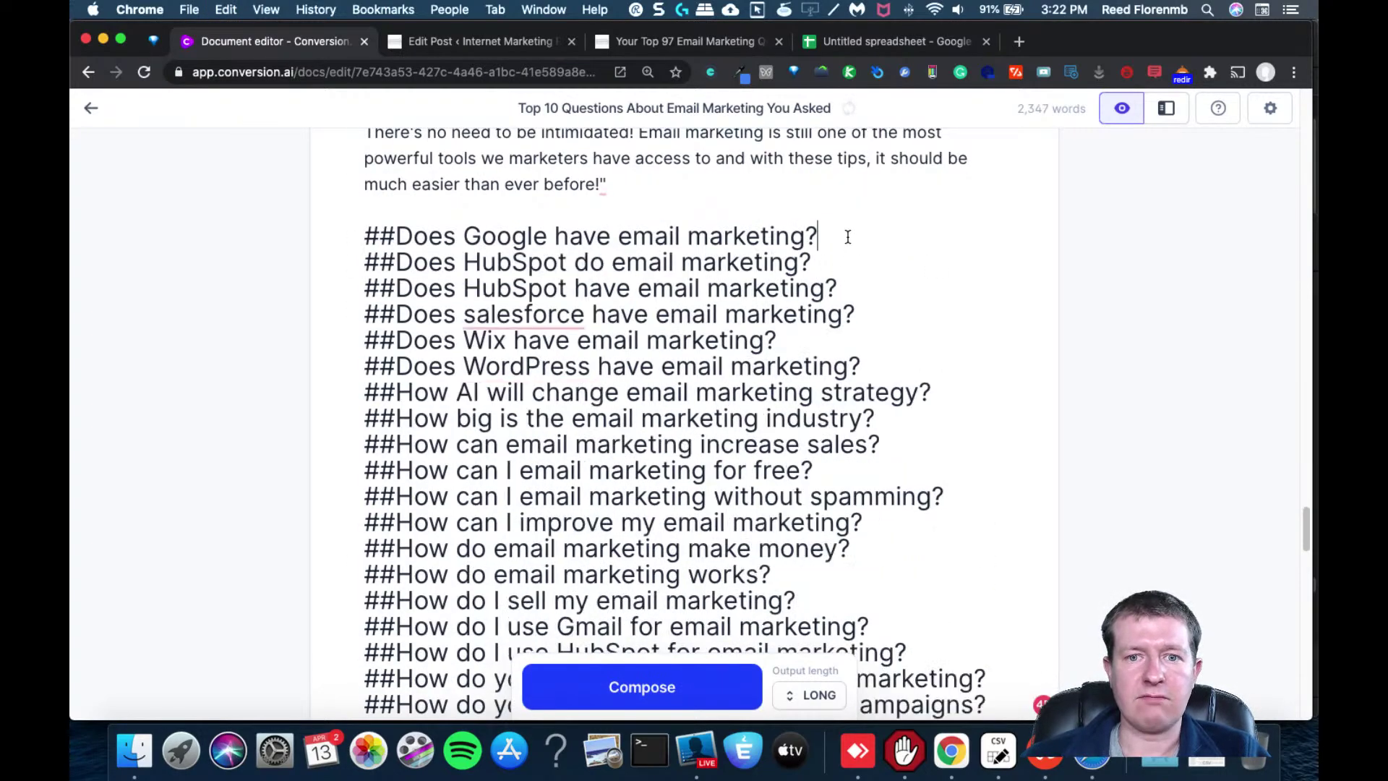
Insert blank lines below "##Does Google have email marketing?" and compose a long answer there
{"action": "key", "text": "Return"}
{"action": "key", "text": "Return"}
{"action": "key", "text": "Return"}
{"action": "key", "text": "Up"}
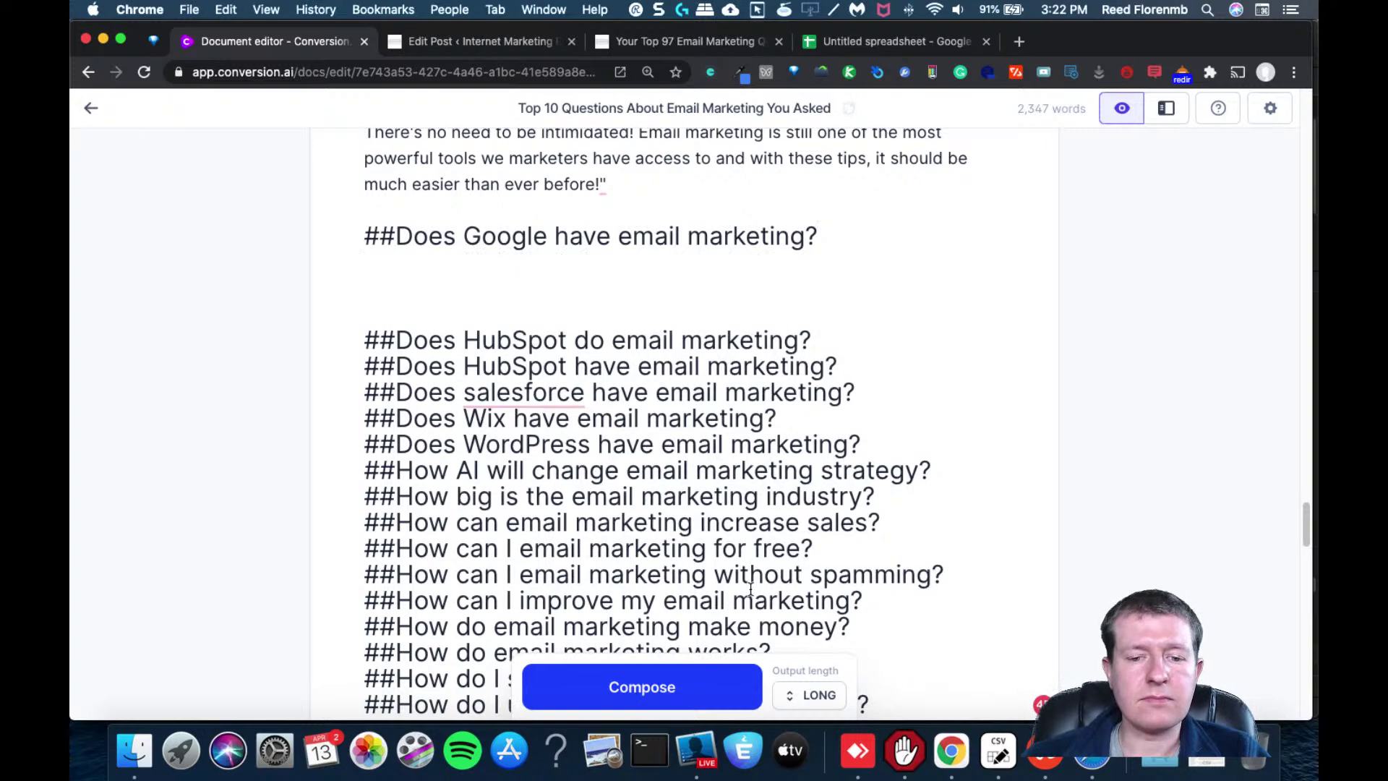
{"action": "left_click", "coordinate": [697, 696]}
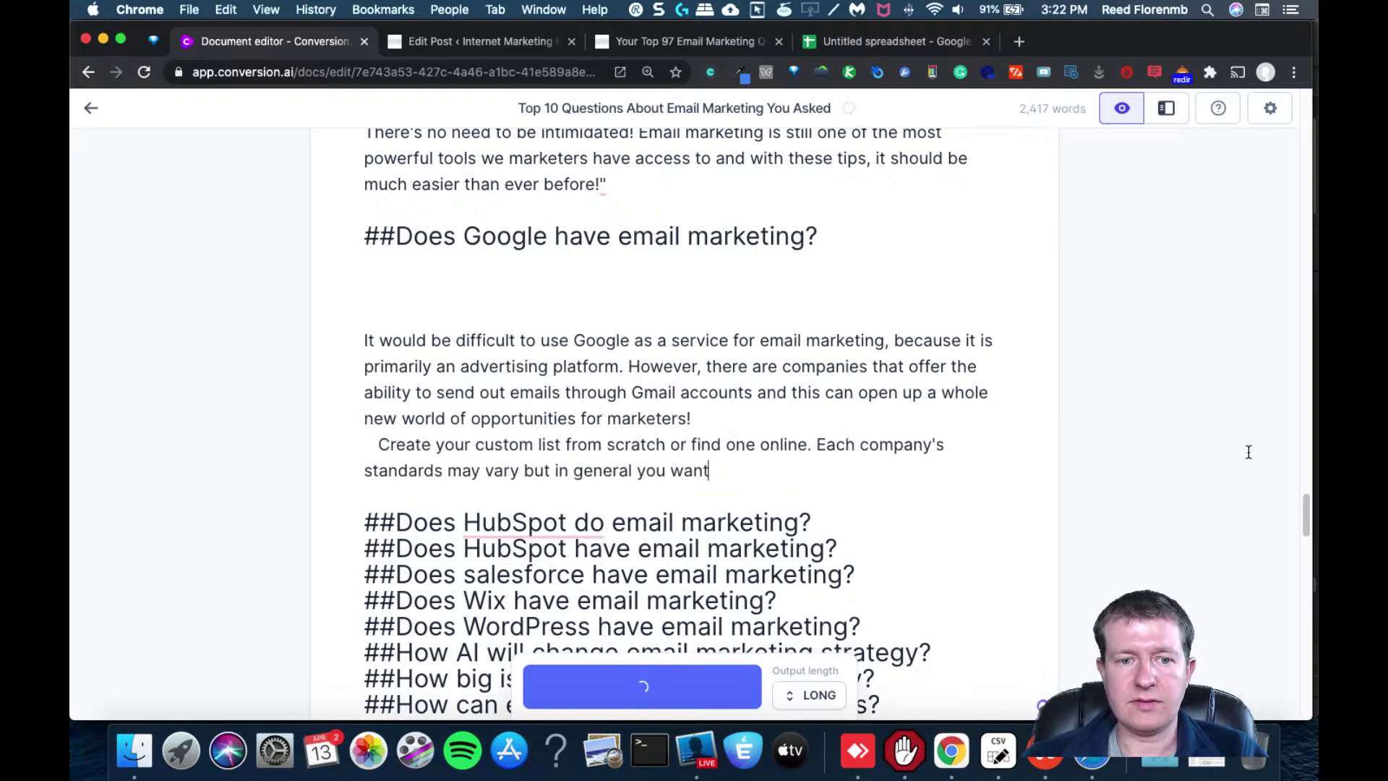
{"action": "left_click_drag", "start_coordinate": [1305, 519], "coordinate": [1305, 536]}
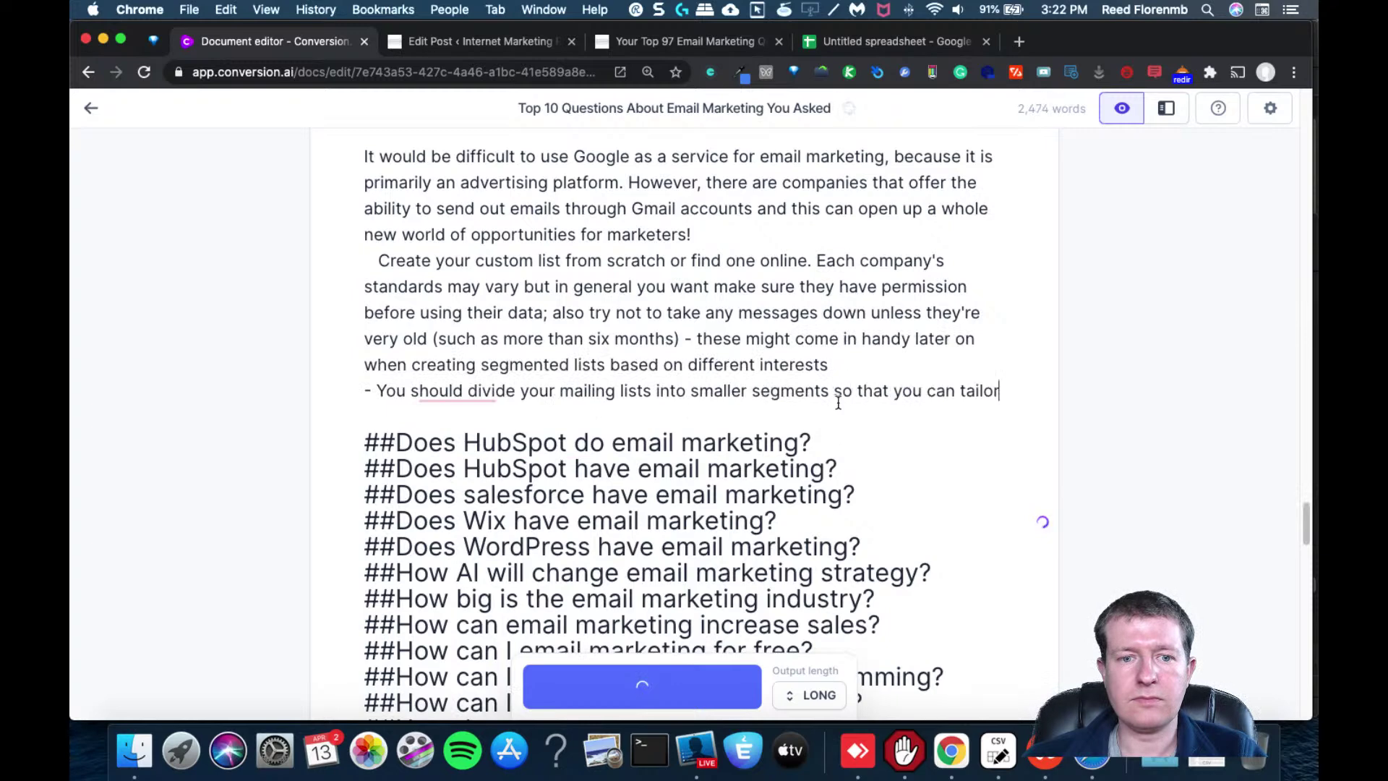
Re-enable Compose with pasted and undone copies of the custom-list passage, and compose a long continuation after "There's no need"
{"action": "left_click_drag", "start_coordinate": [701, 417], "coordinate": [354, 257]}
{"action": "key", "text": "super+c"}
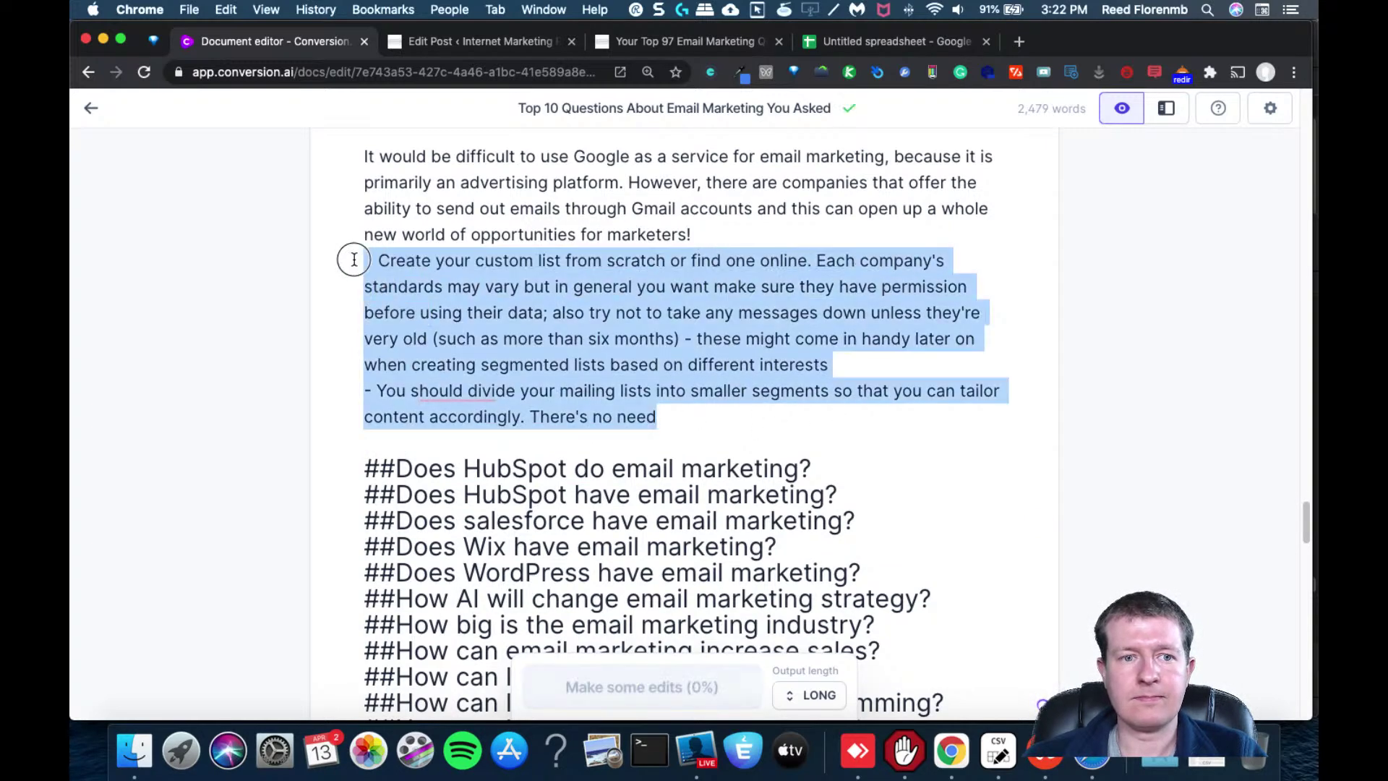
{"action": "left_click", "coordinate": [696, 752]}
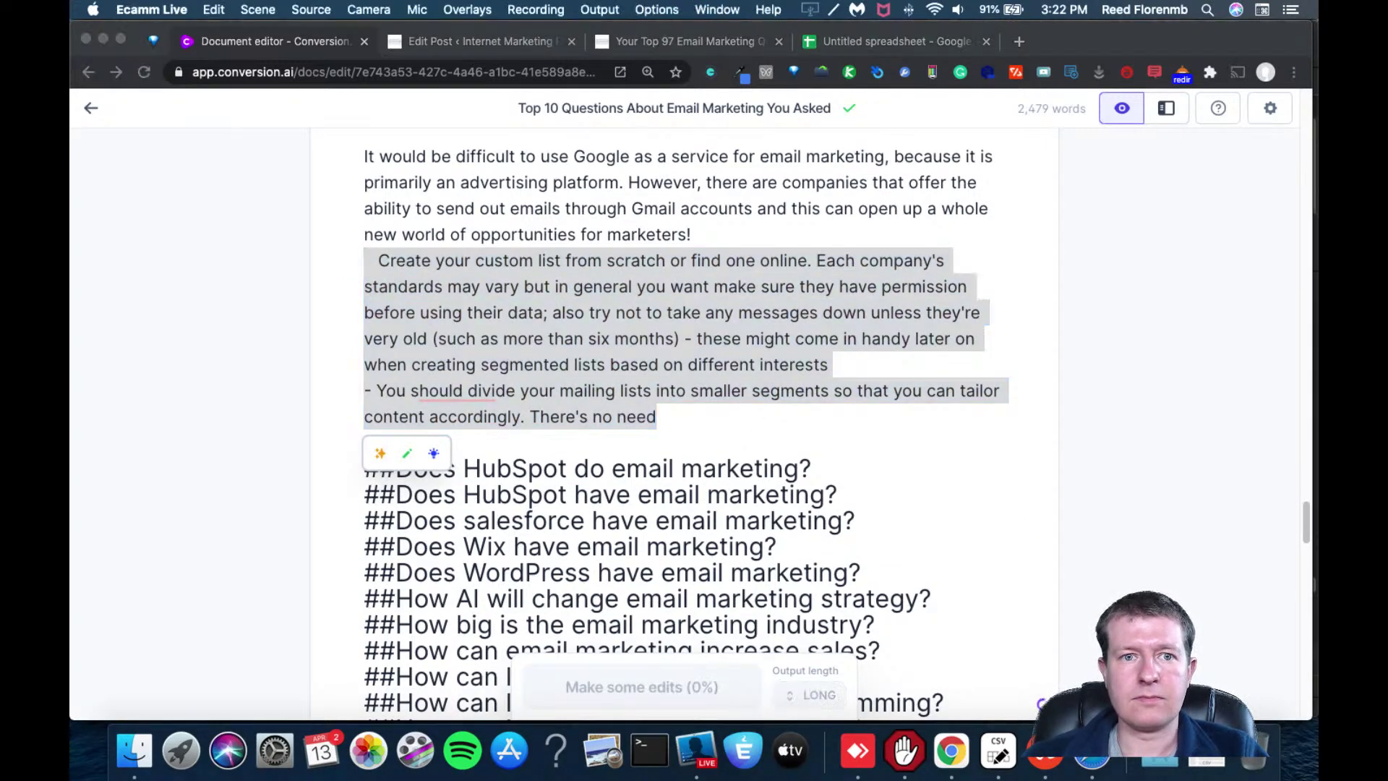
{"action": "left_click", "coordinate": [903, 366]}
{"action": "left_click", "coordinate": [718, 433]}
{"action": "left_click", "coordinate": [689, 410]}
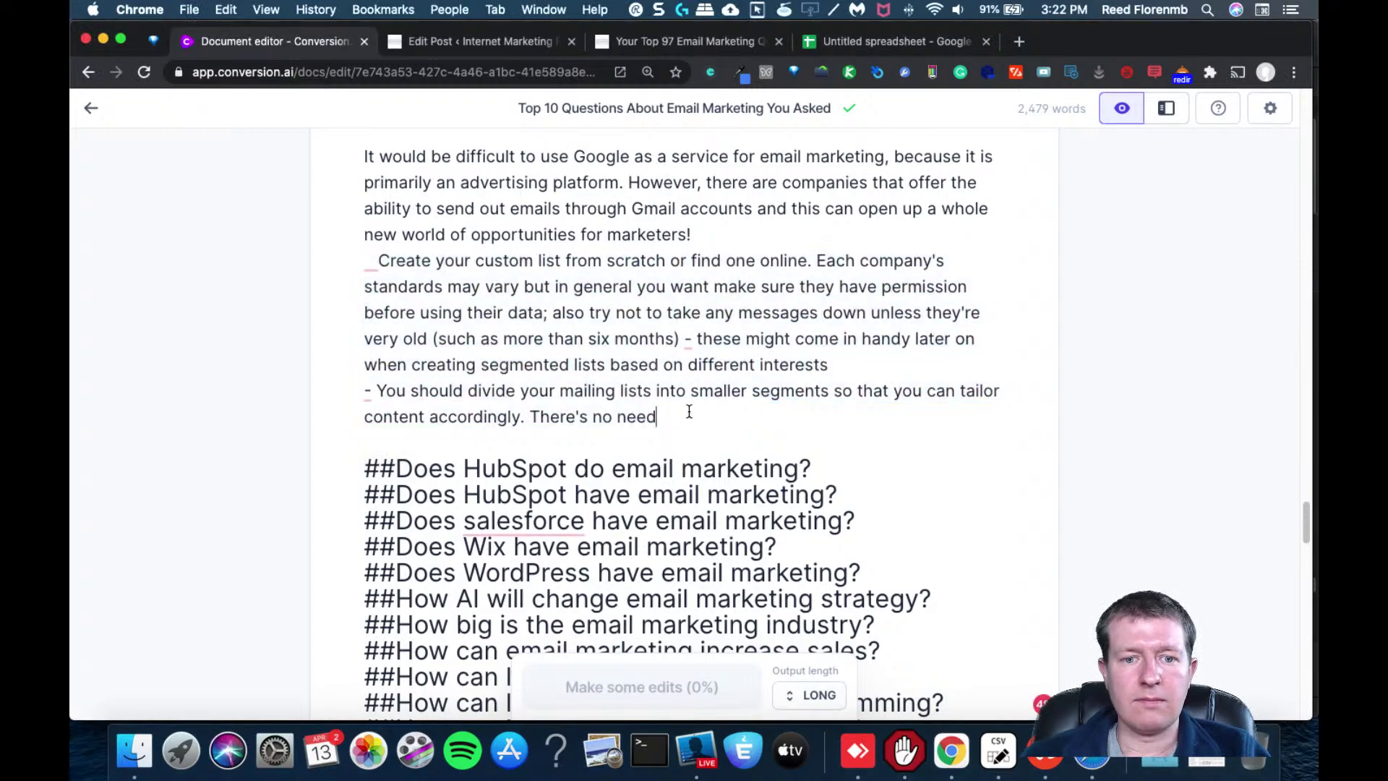
{"action": "key", "text": "super+v"}
{"action": "key", "text": "super+v"}
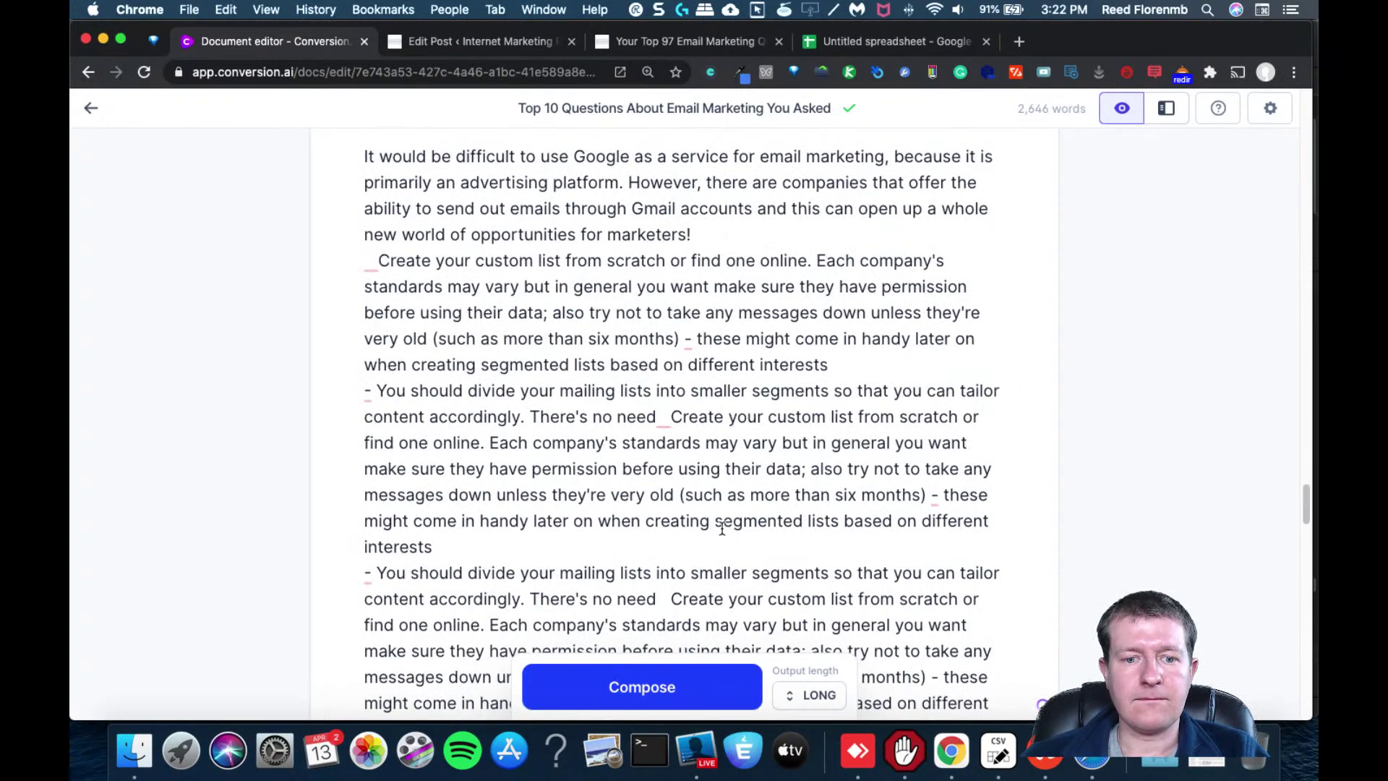
{"action": "key", "text": "super+z"}
{"action": "key", "text": "super+z"}
{"action": "left_click", "coordinate": [664, 679]}
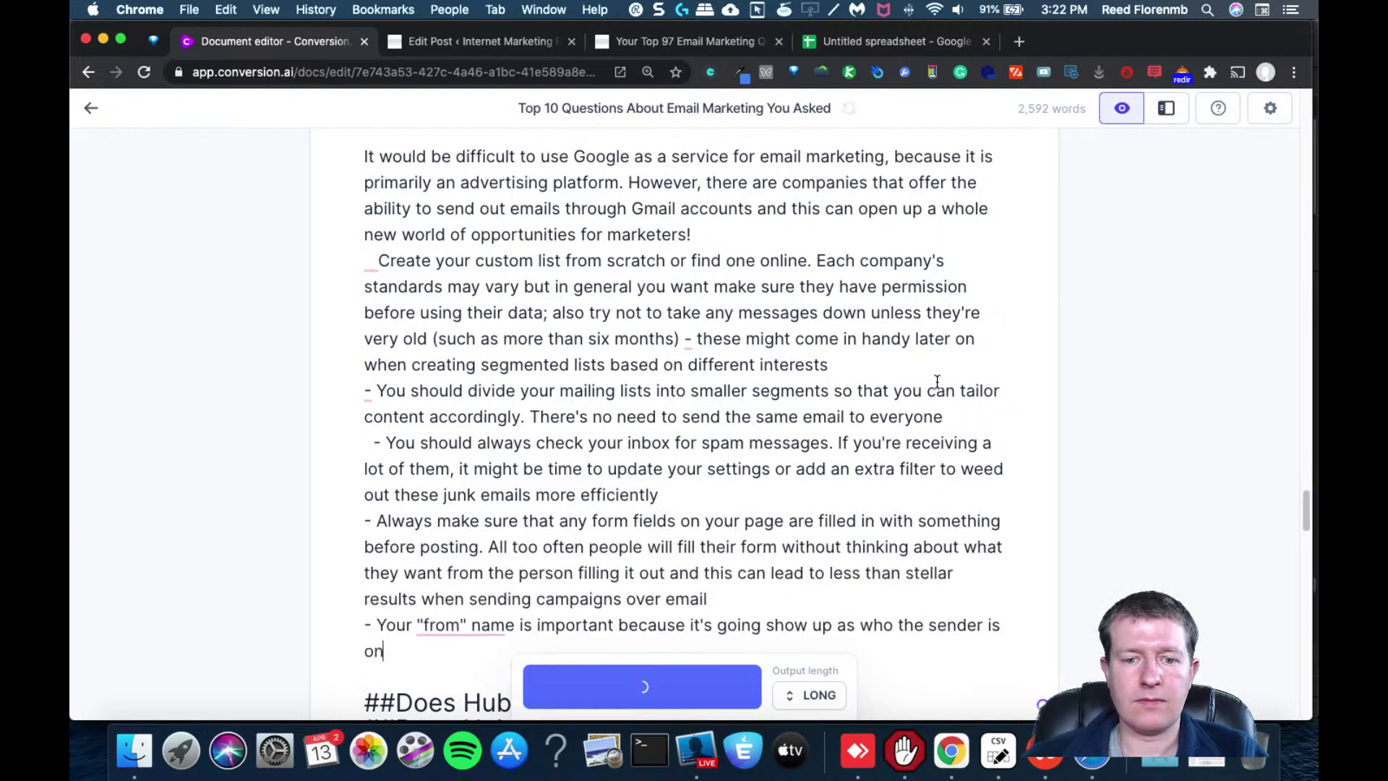
Compose another long continuation of the Google answer after "which leads us into our last point..."
{"action": "left_click_drag", "start_coordinate": [1307, 510], "coordinate": [1309, 524]}
{"action": "left_click_drag", "start_coordinate": [862, 485], "coordinate": [517, 461]}
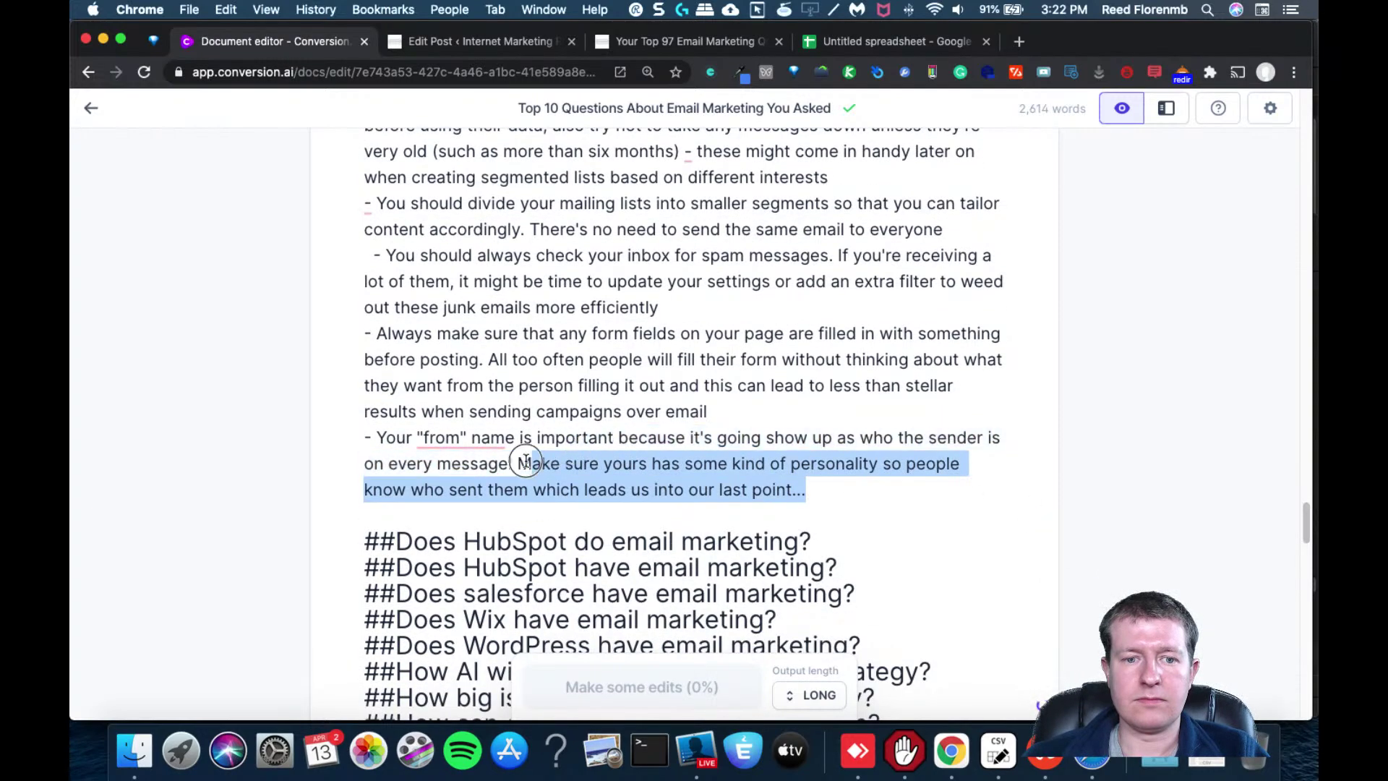
{"action": "left_click", "coordinate": [842, 481]}
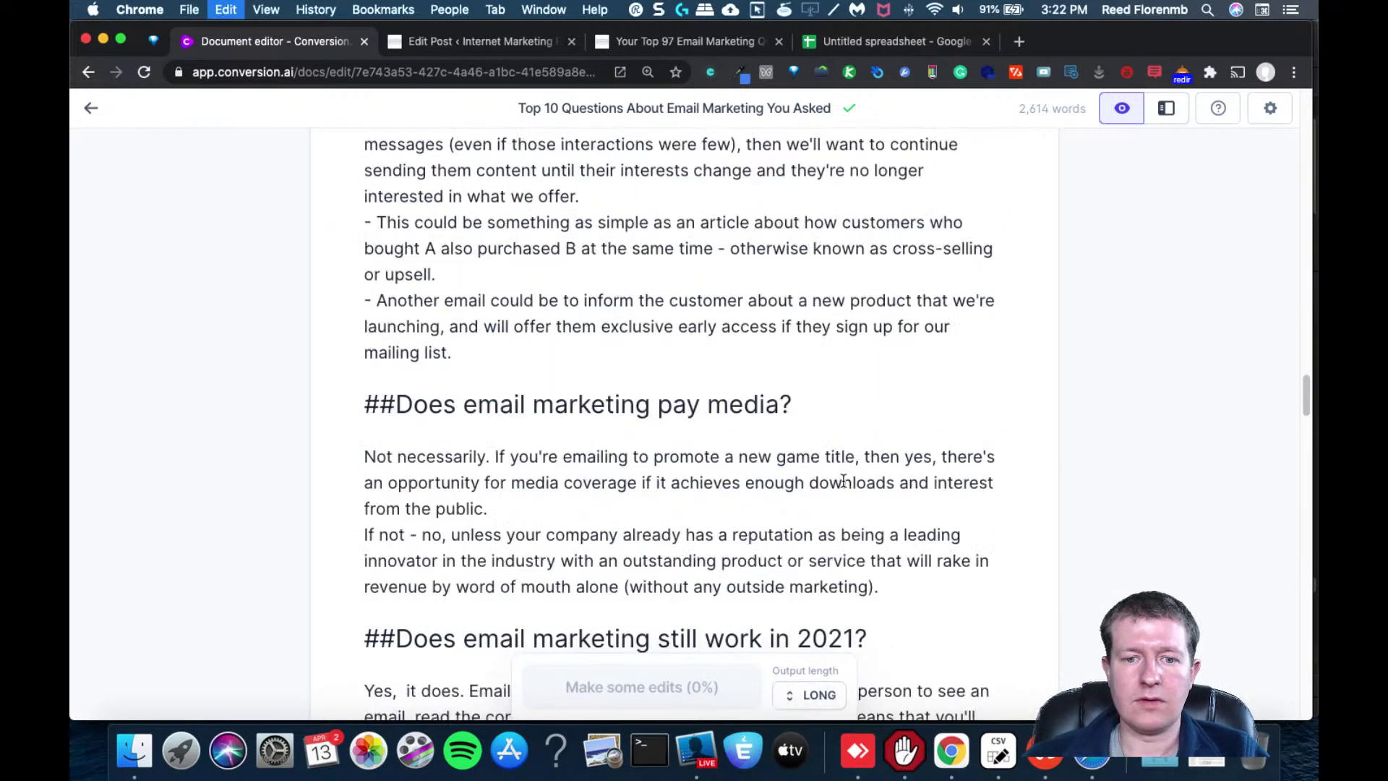
{"action": "left_click", "coordinate": [702, 684]}
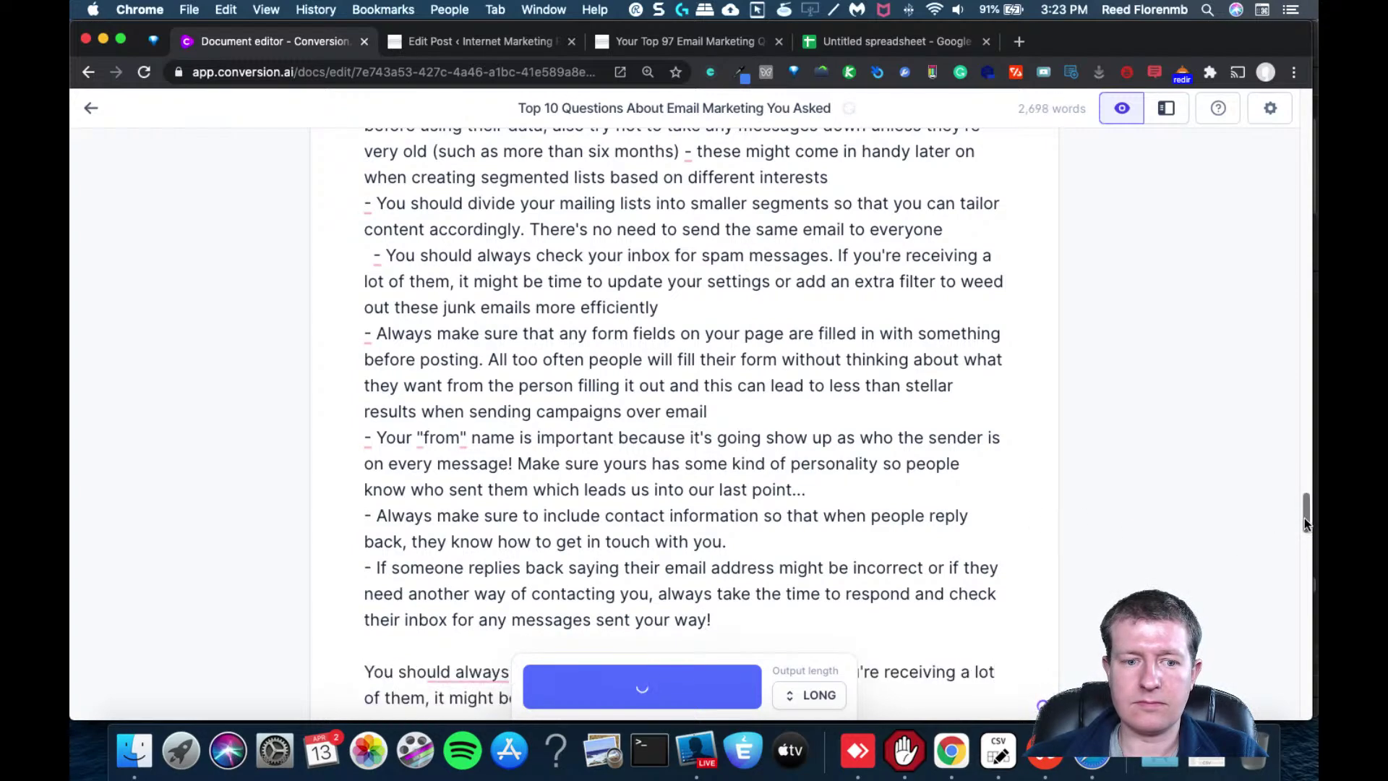
Remove the blank line above the "You should always check your inbox for spam messages" paragraph
{"action": "left_click_drag", "start_coordinate": [1304, 517], "coordinate": [1306, 533]}
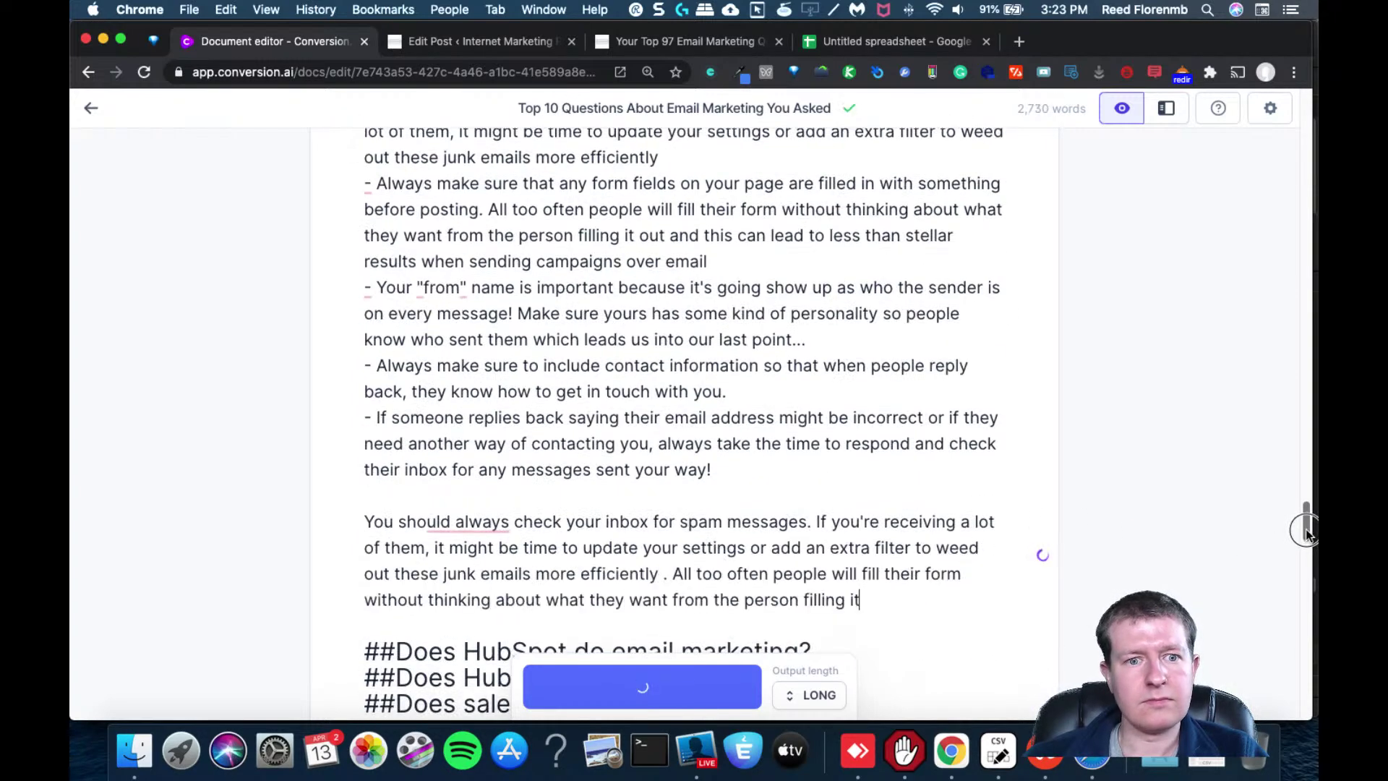
{"action": "left_click_drag", "start_coordinate": [1305, 533], "coordinate": [1306, 541]}
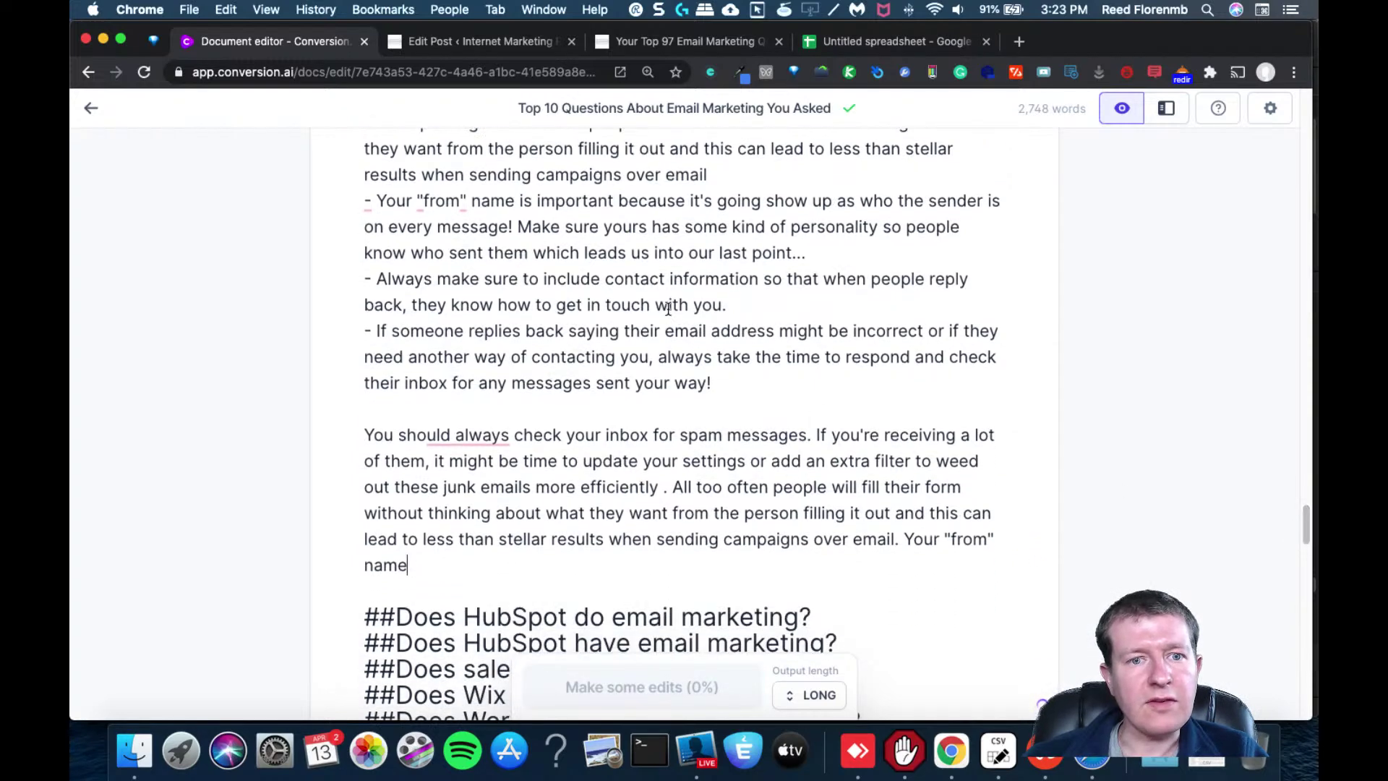
{"action": "key", "text": "BackSpace"}
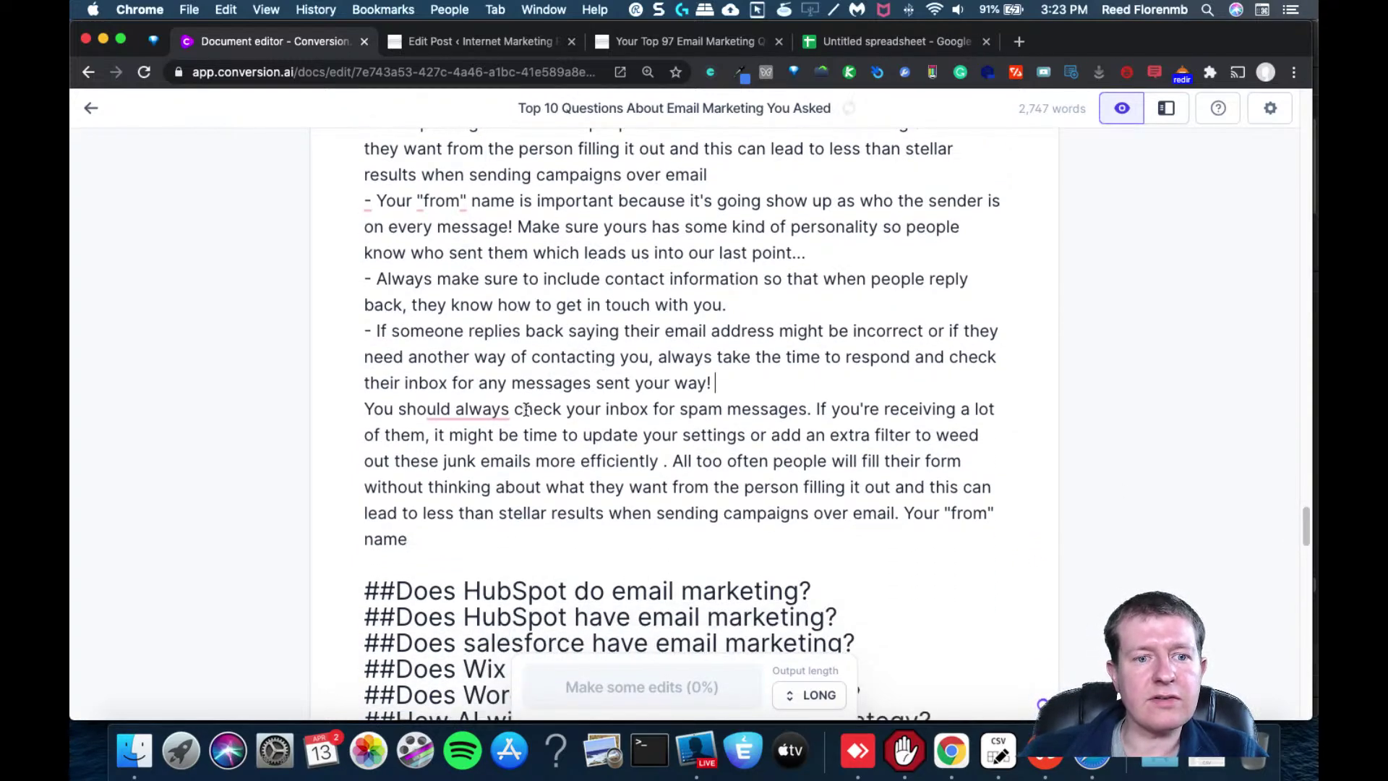
Re-enable Compose with a pasted and undone copy of the last sentences, and continue the answer after "Your "from" name"
{"action": "left_click_drag", "start_coordinate": [496, 533], "coordinate": [672, 460]}
{"action": "key", "text": "super+c"}
{"action": "left_click", "coordinate": [546, 551]}
{"action": "key", "text": "super+v"}
{"action": "key", "text": "super+z"}
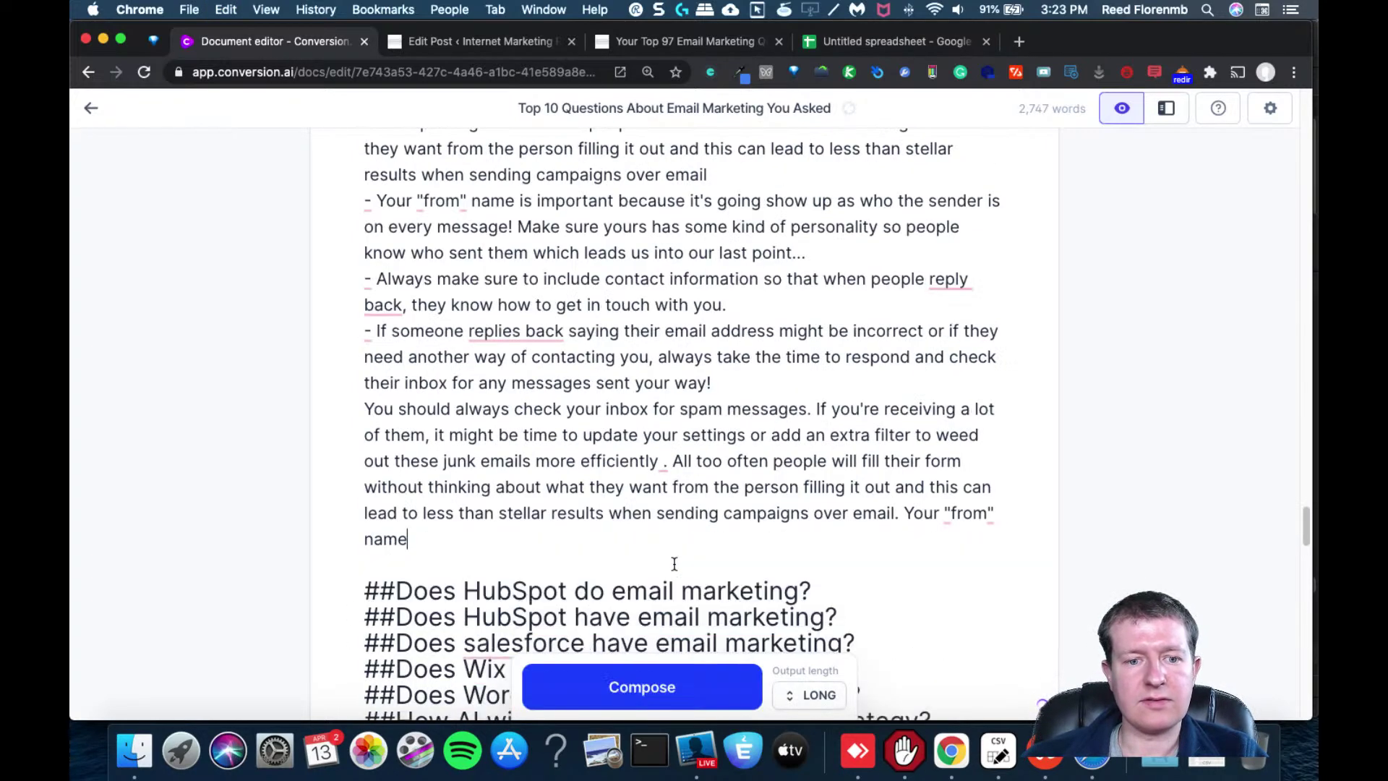
{"action": "left_click", "coordinate": [633, 671]}
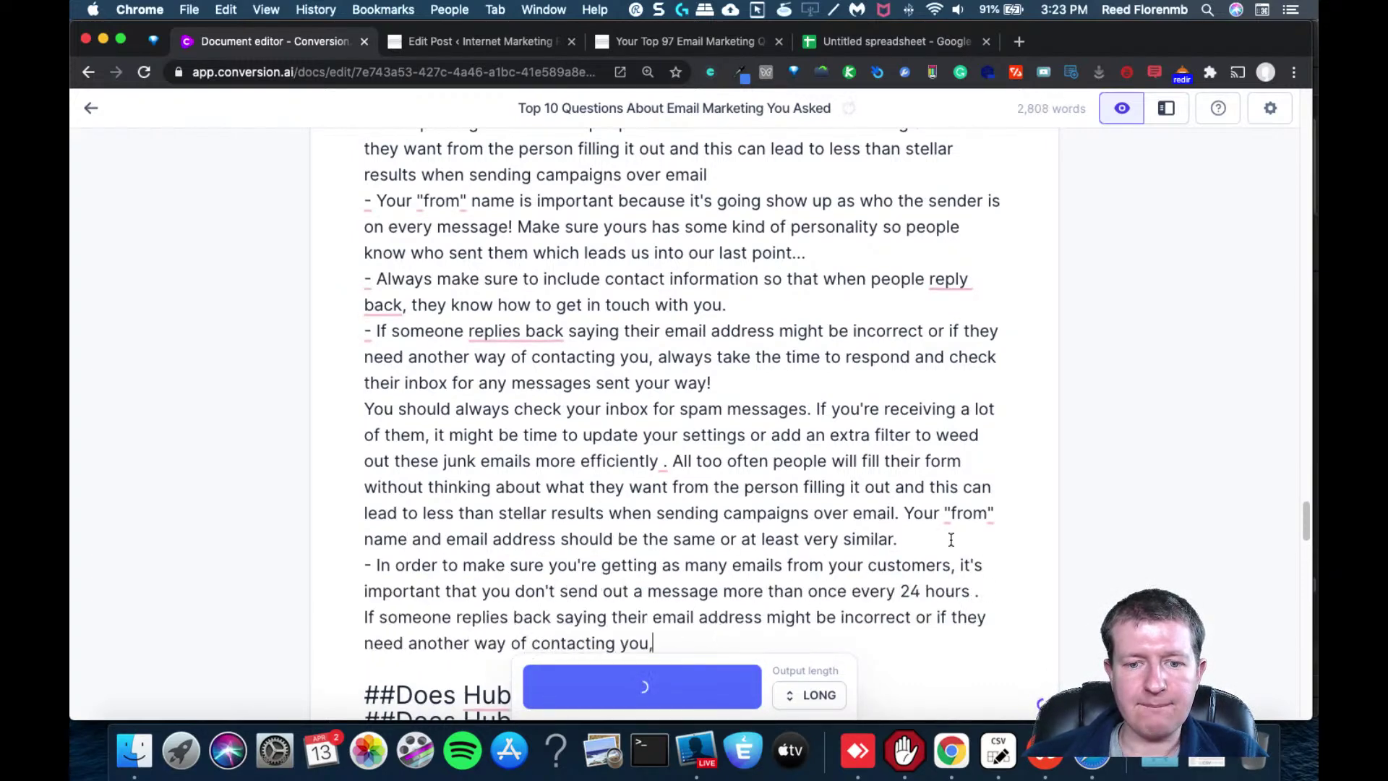
Paste and undo text after "the person filling it out and" to re-enable Compose, and generate a long continuation there
{"action": "left_click_drag", "start_coordinate": [1307, 525], "coordinate": [1308, 546]}
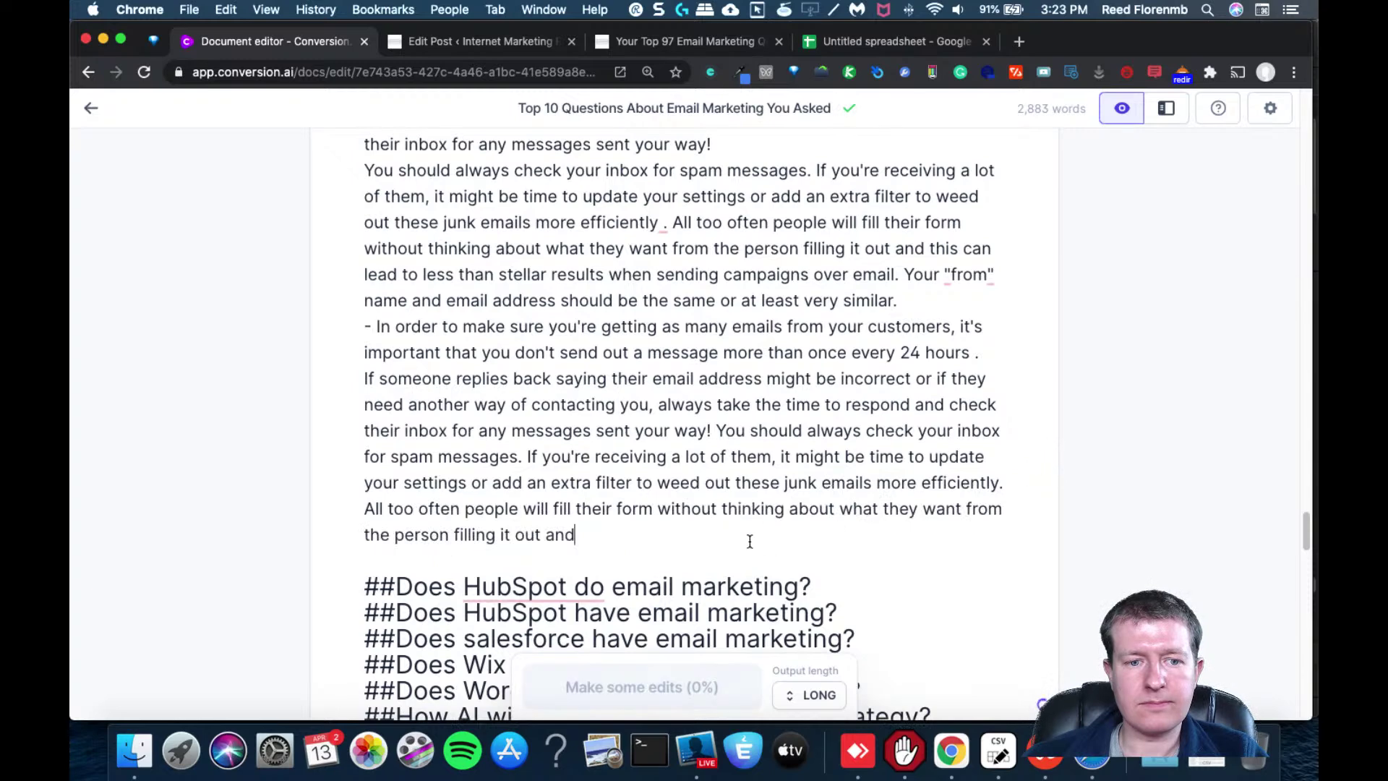
{"action": "left_click_drag", "start_coordinate": [683, 535], "coordinate": [352, 513]}
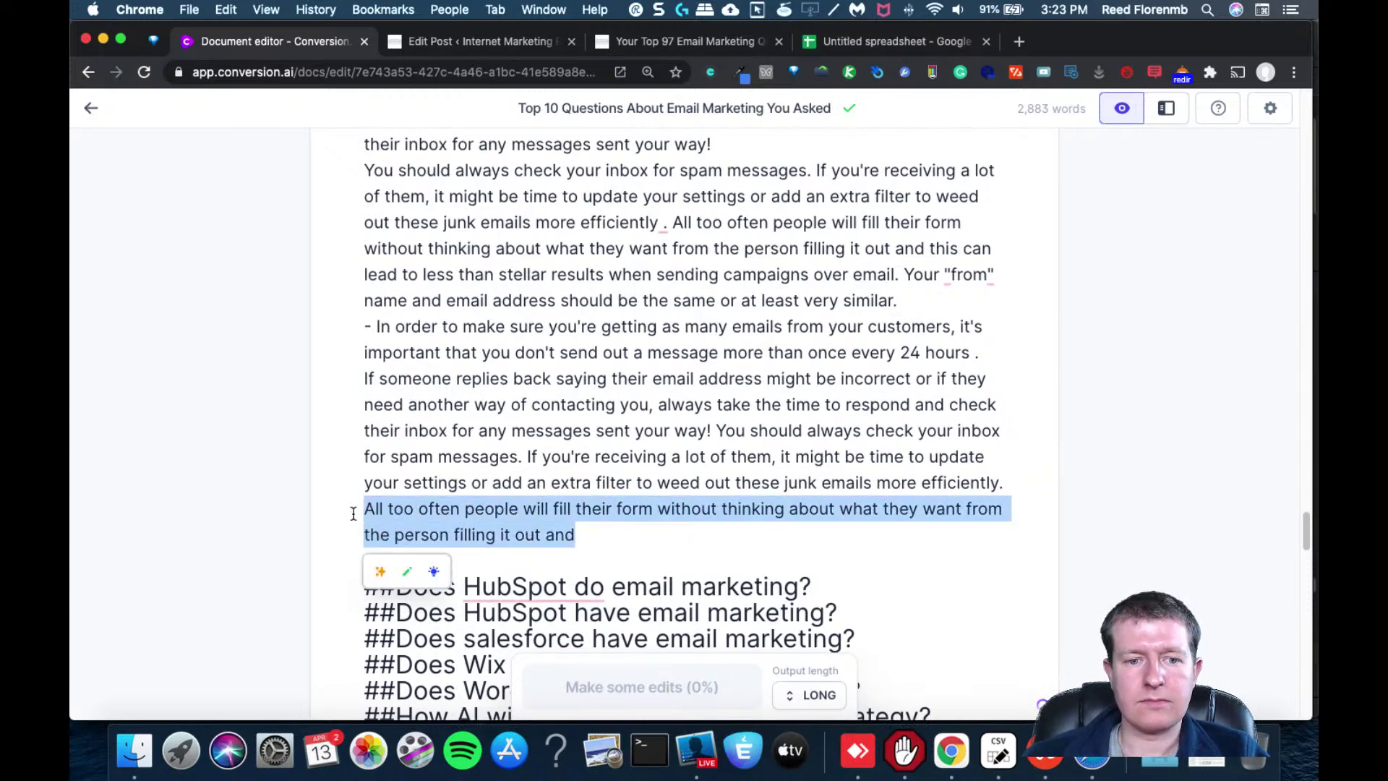
{"action": "left_click", "coordinate": [598, 523]}
{"action": "key", "text": "super+v"}
{"action": "key", "text": "super+z"}
{"action": "left_click", "coordinate": [661, 674]}
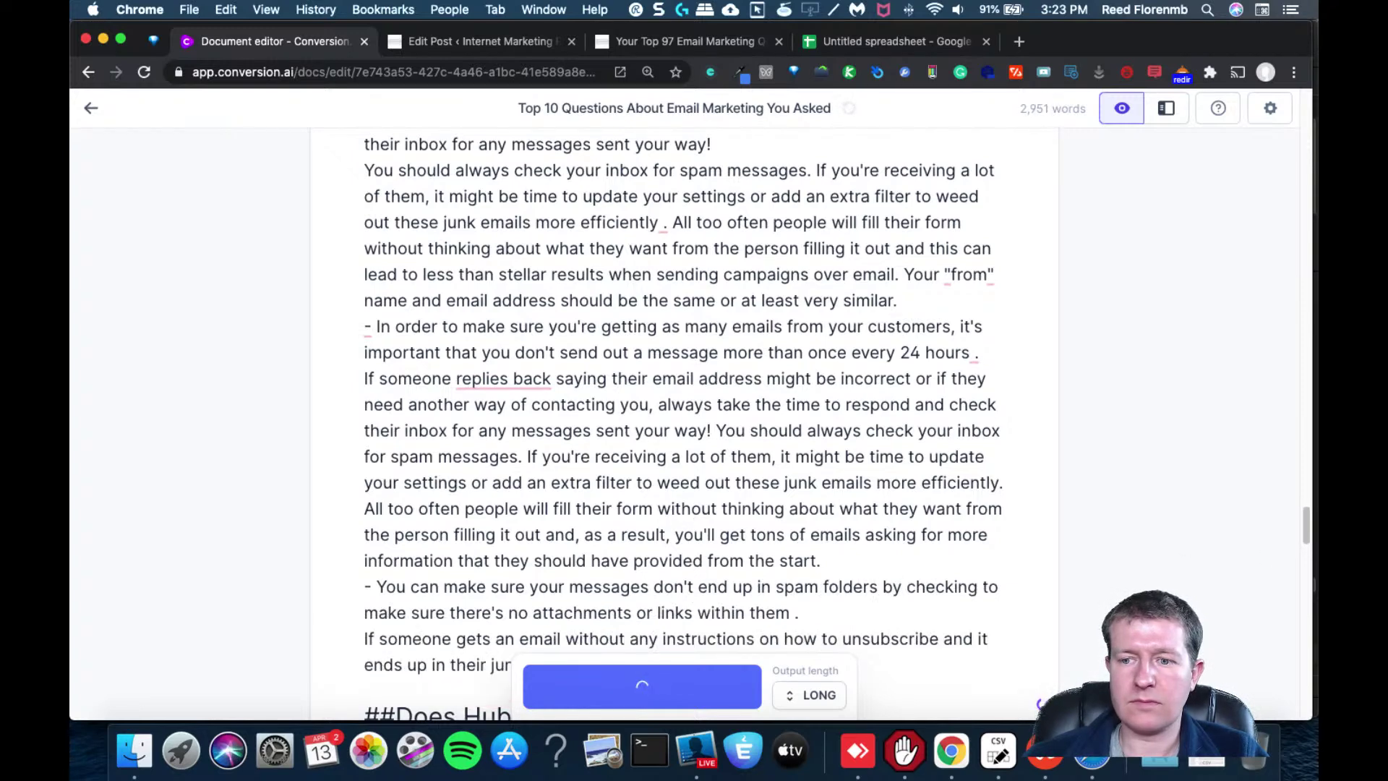
Extend the Google answer with another long composition at its end, following the paragraph about opting out of future communications
{"action": "left_click_drag", "start_coordinate": [1304, 532], "coordinate": [1304, 544]}
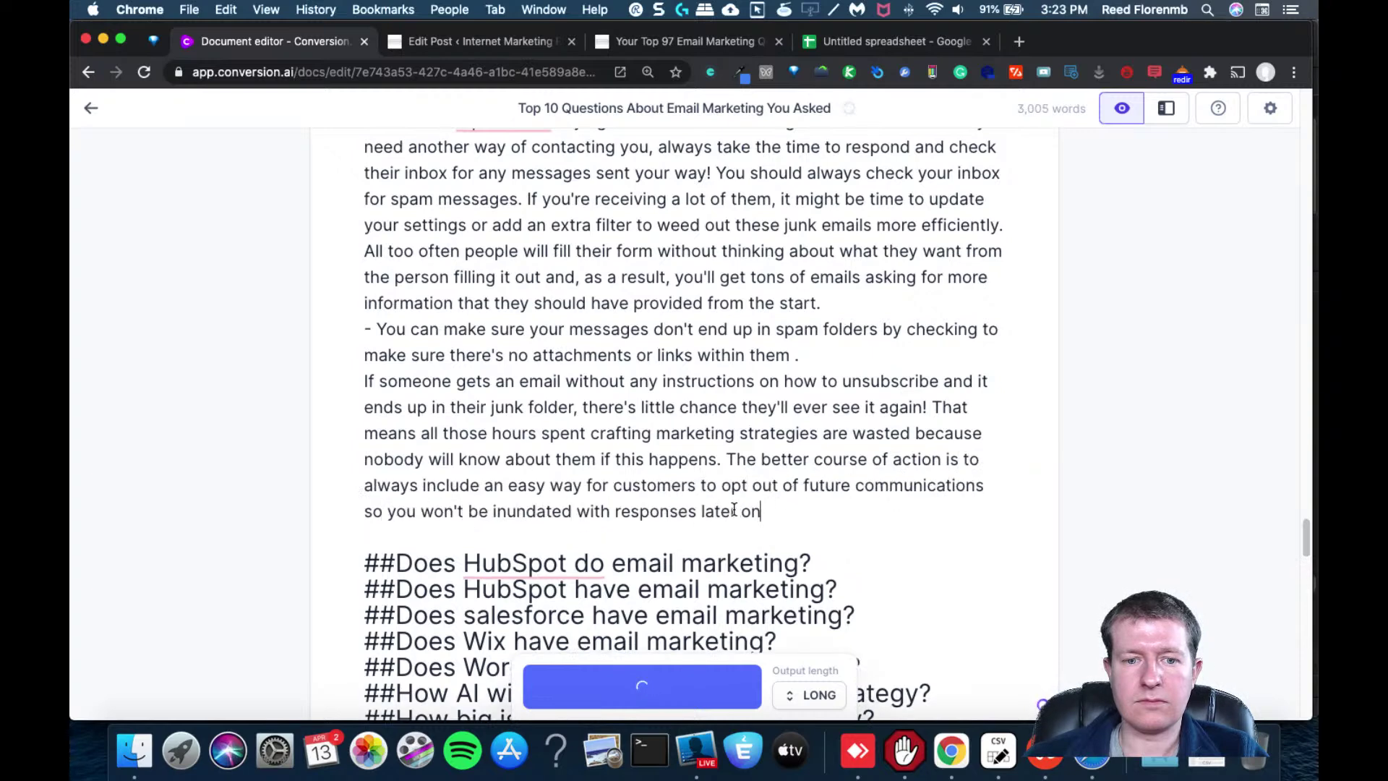
{"action": "left_click_drag", "start_coordinate": [600, 554], "coordinate": [338, 517]}
{"action": "left_click", "coordinate": [515, 537]}
{"action": "key", "text": "super+v"}
{"action": "key", "text": "super+z"}
{"action": "left_click", "coordinate": [641, 688]}
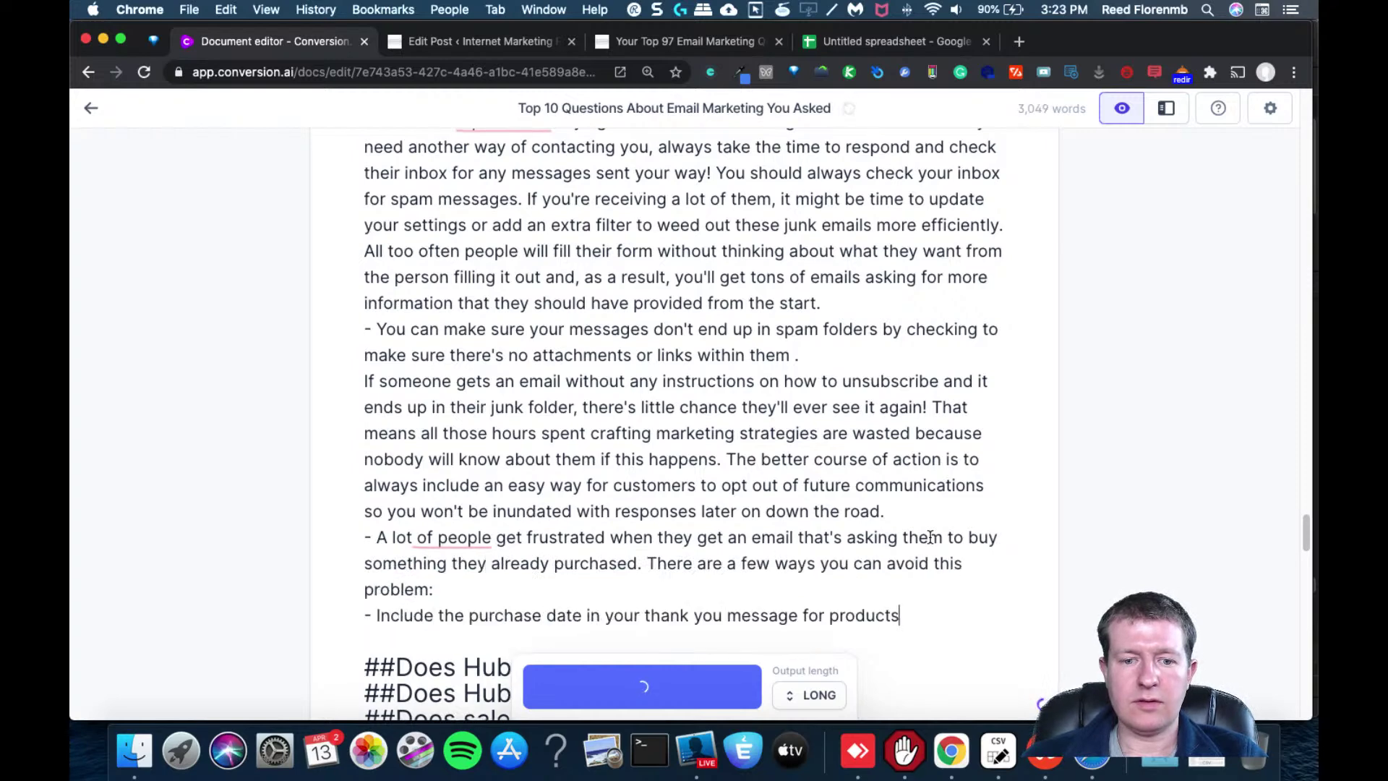
Compose a further long continuation of the answer after "any benefit but could lead to"
{"action": "left_click_drag", "start_coordinate": [1305, 527], "coordinate": [1296, 555]}
{"action": "left_click_drag", "start_coordinate": [591, 401], "coordinate": [362, 347]}
{"action": "left_click", "coordinate": [639, 393]}
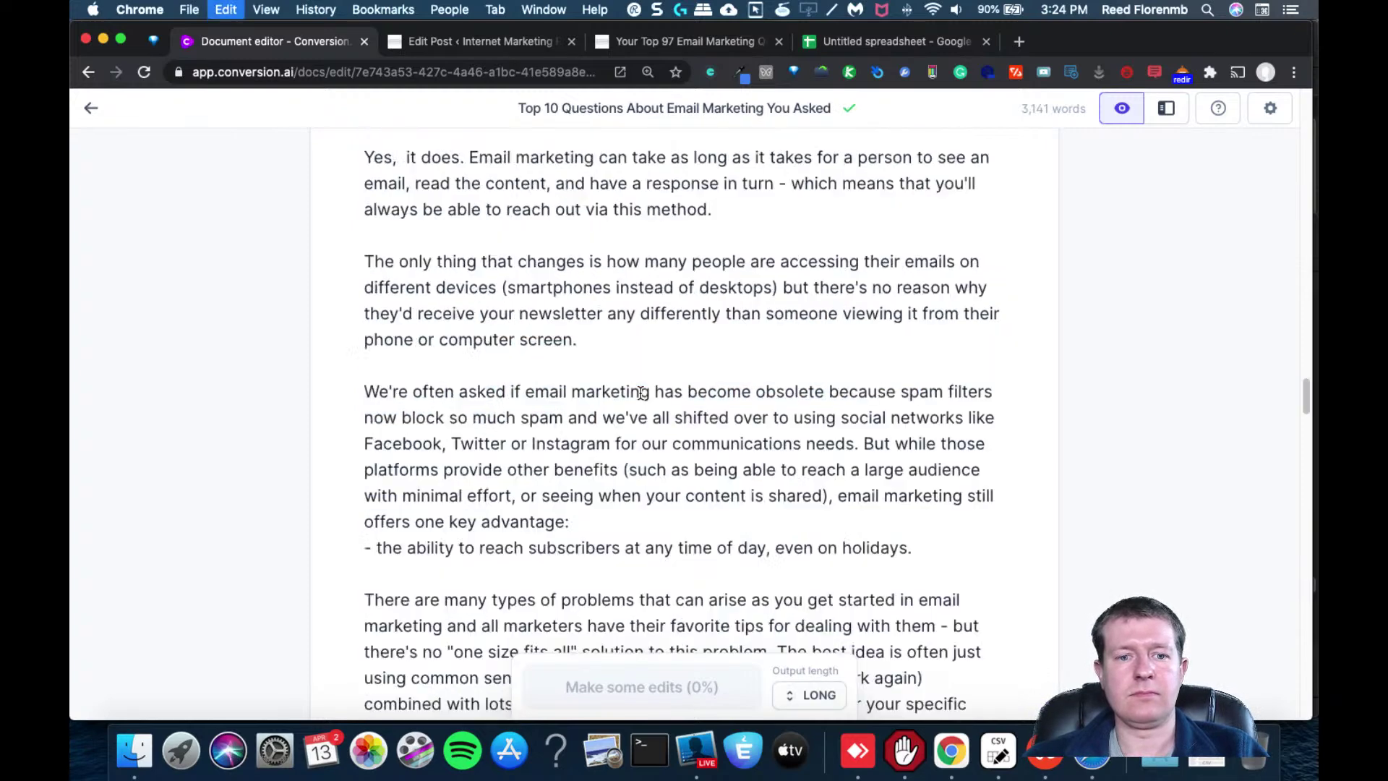
{"action": "left_click", "coordinate": [675, 670]}
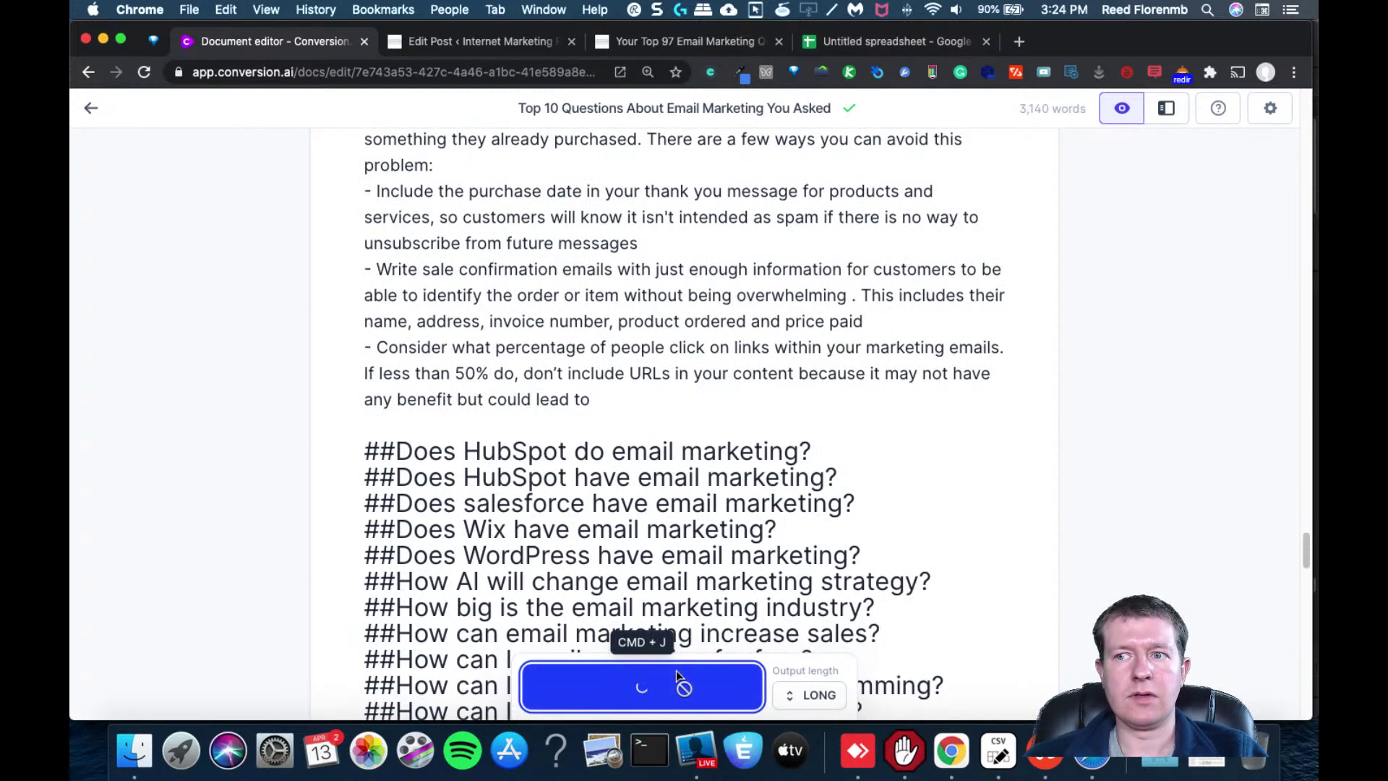
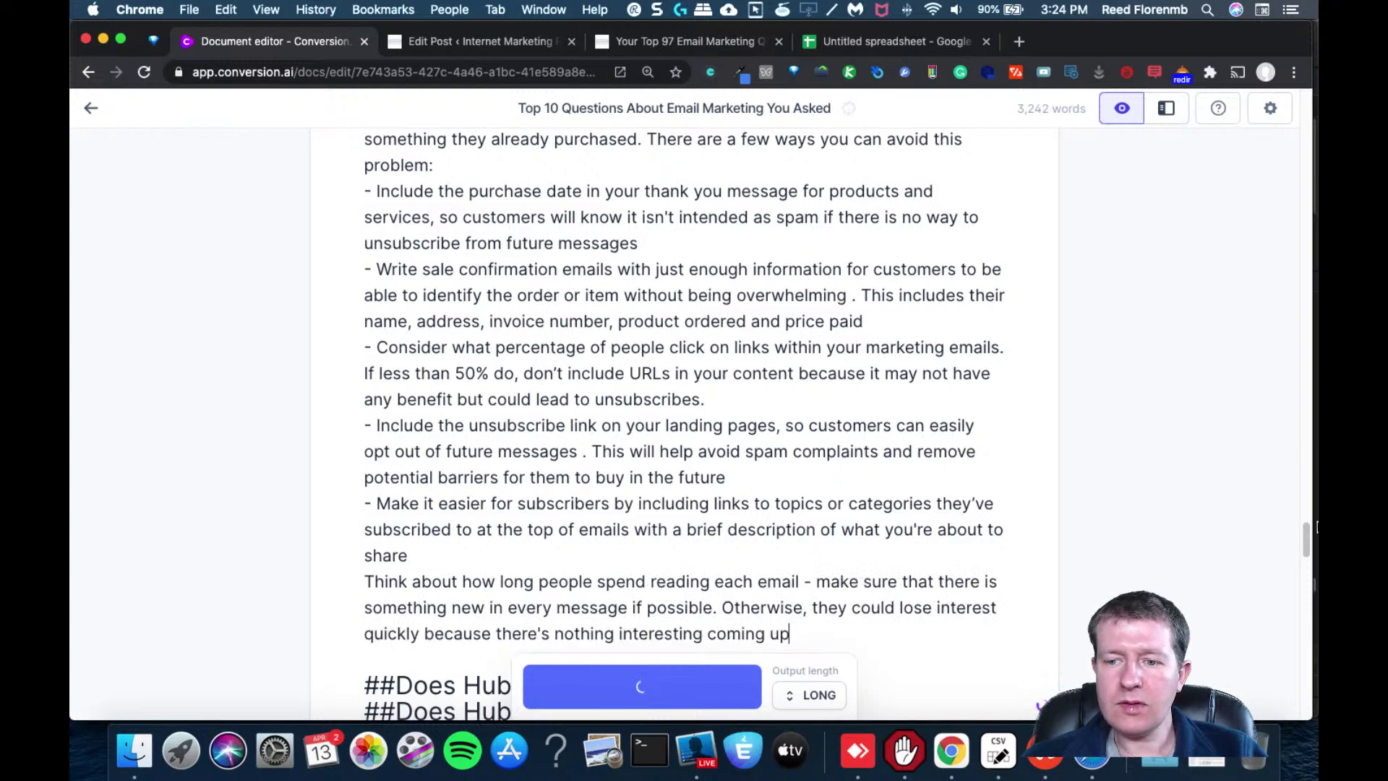
Re-enable Compose with a pasted and undone copy of the customer-segmenting sentence, and continue the answer after "email blast across all"
{"action": "left_click_drag", "start_coordinate": [1308, 541], "coordinate": [1308, 551]}
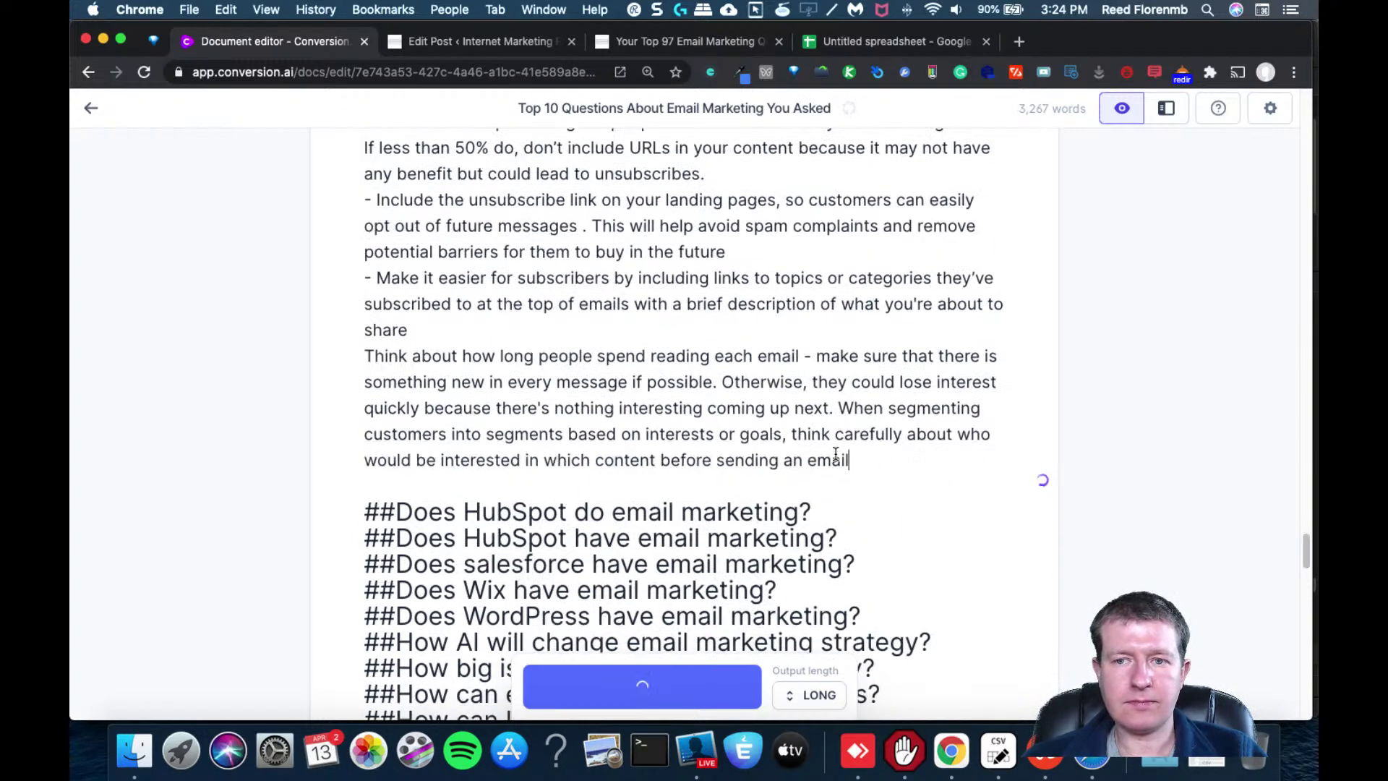
{"action": "left_click_drag", "start_coordinate": [977, 460], "coordinate": [831, 399]}
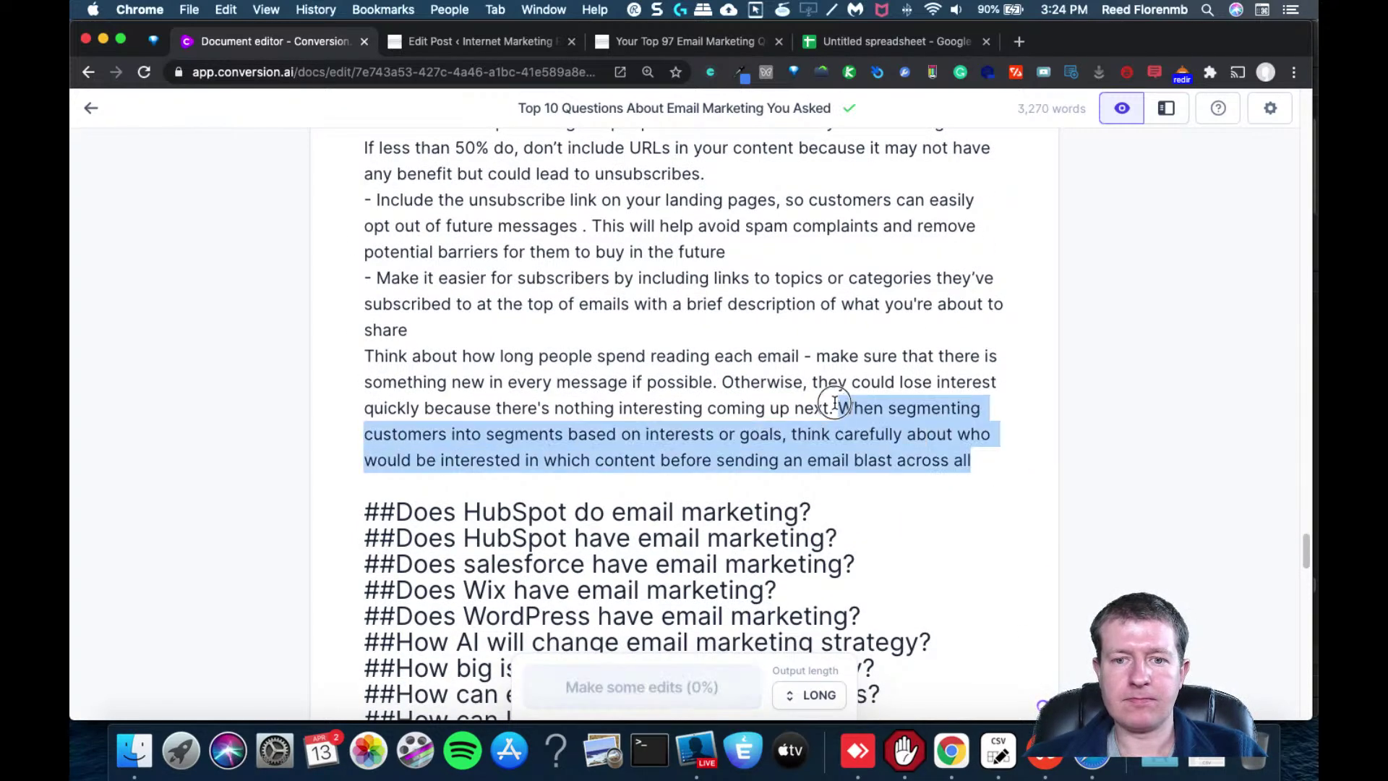
{"action": "key", "text": "super+c"}
{"action": "left_click", "coordinate": [989, 457]}
{"action": "key", "text": "super+v"}
{"action": "key", "text": "super+z"}
{"action": "left_click", "coordinate": [699, 690]}
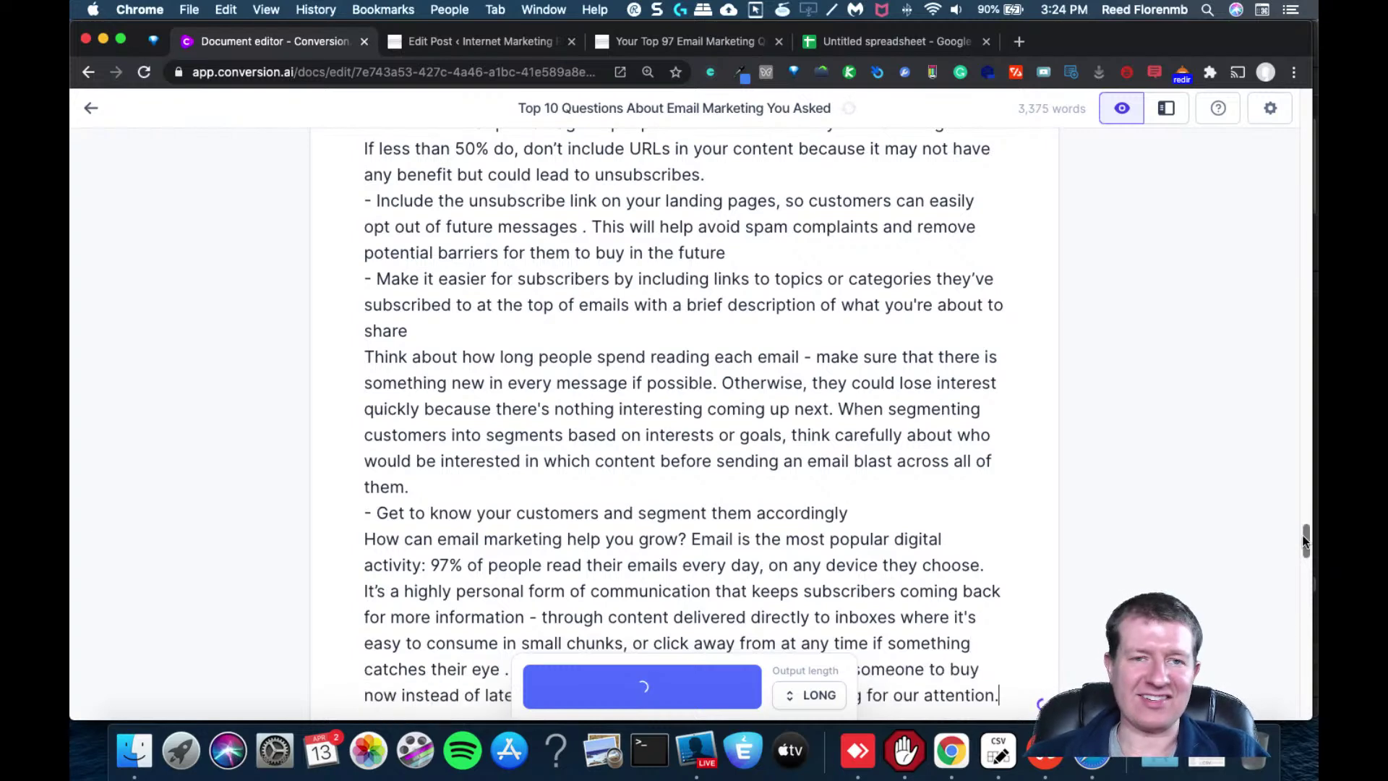
Re-enable Compose with a pasted and undone copy of text, and generate a long continuation after "The best"
{"action": "left_click_drag", "start_coordinate": [1302, 537], "coordinate": [1302, 556]}
{"action": "left_click_drag", "start_coordinate": [471, 470], "coordinate": [326, 428]}
{"action": "left_click", "coordinate": [472, 465]}
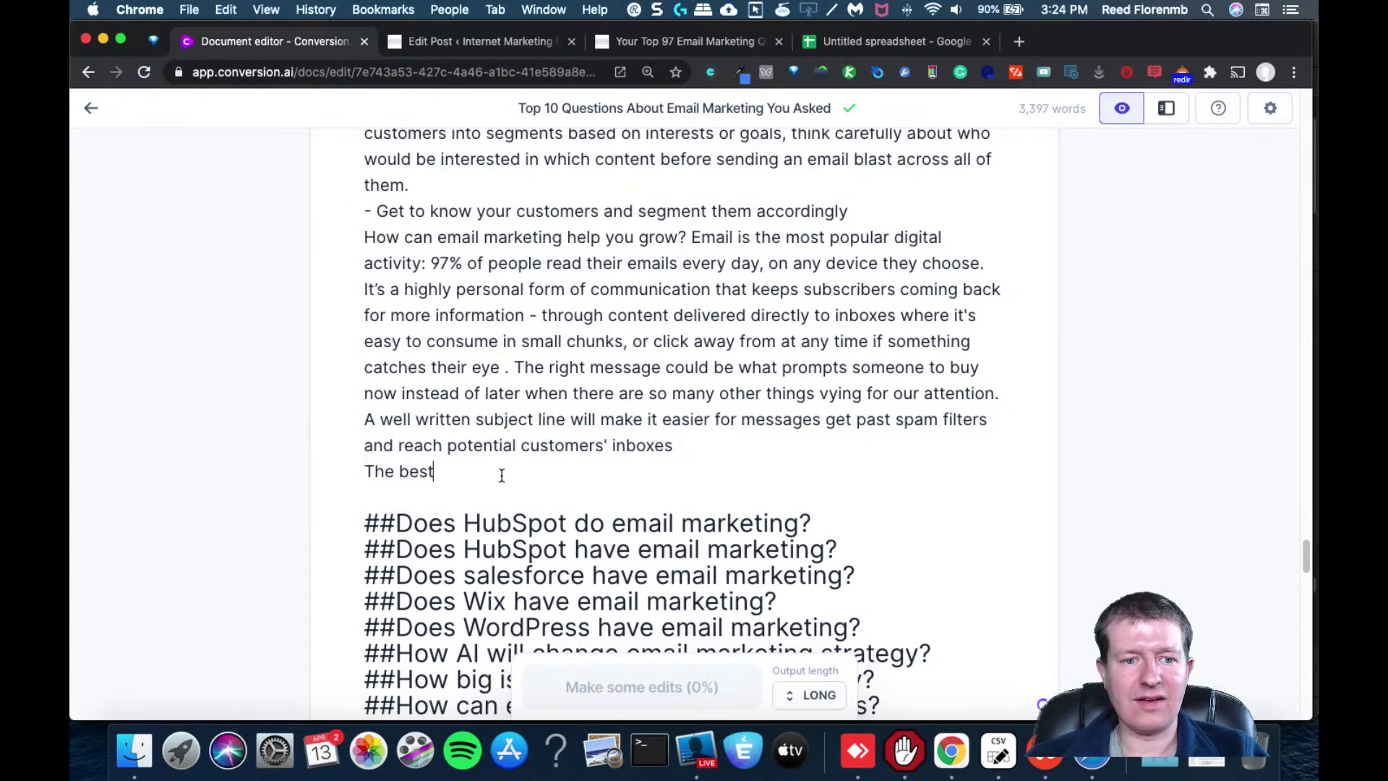
{"action": "key", "text": "super+v"}
{"action": "key", "text": "super+z"}
{"action": "left_click", "coordinate": [680, 693]}
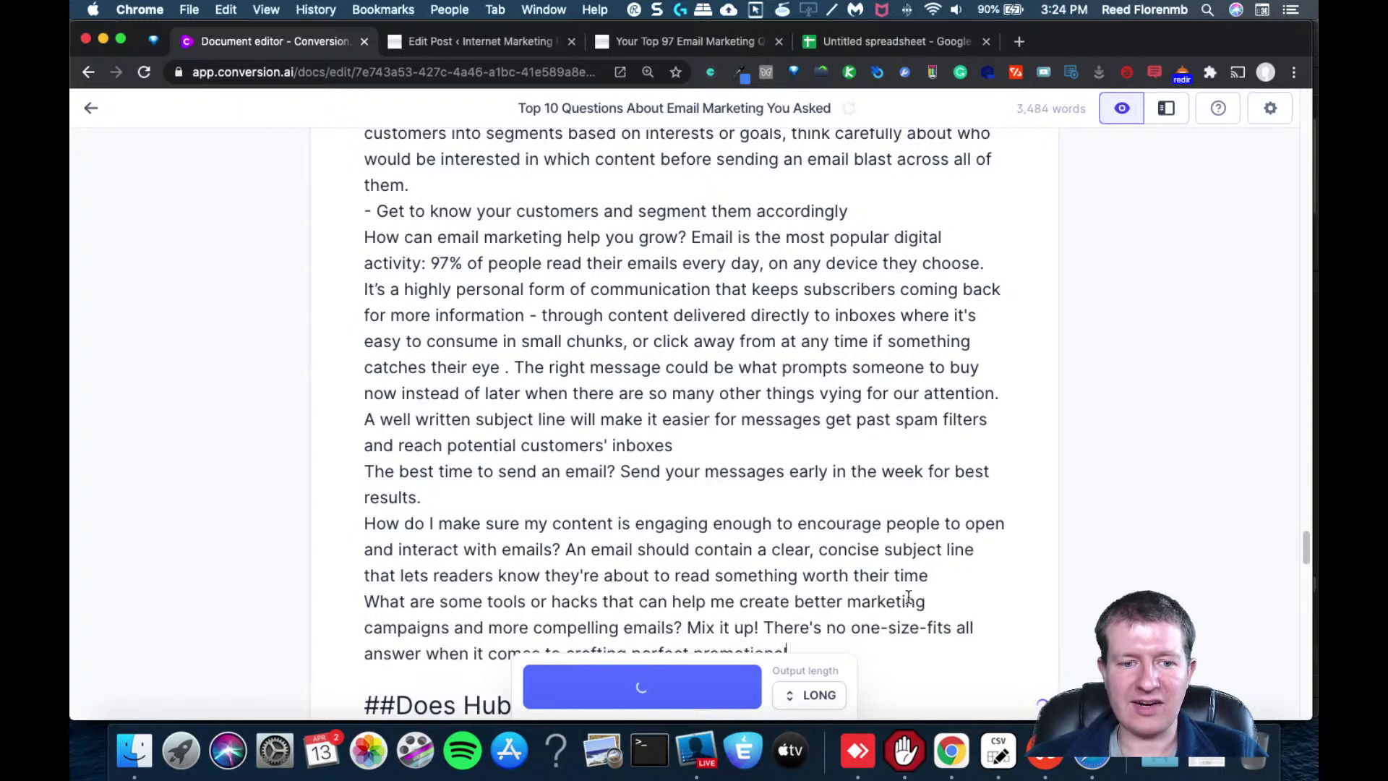
Delete the end of the Google answer from "The best time to send an email?" through "text vs graphics/"
{"action": "left_click_drag", "start_coordinate": [1304, 549], "coordinate": [1305, 556]}
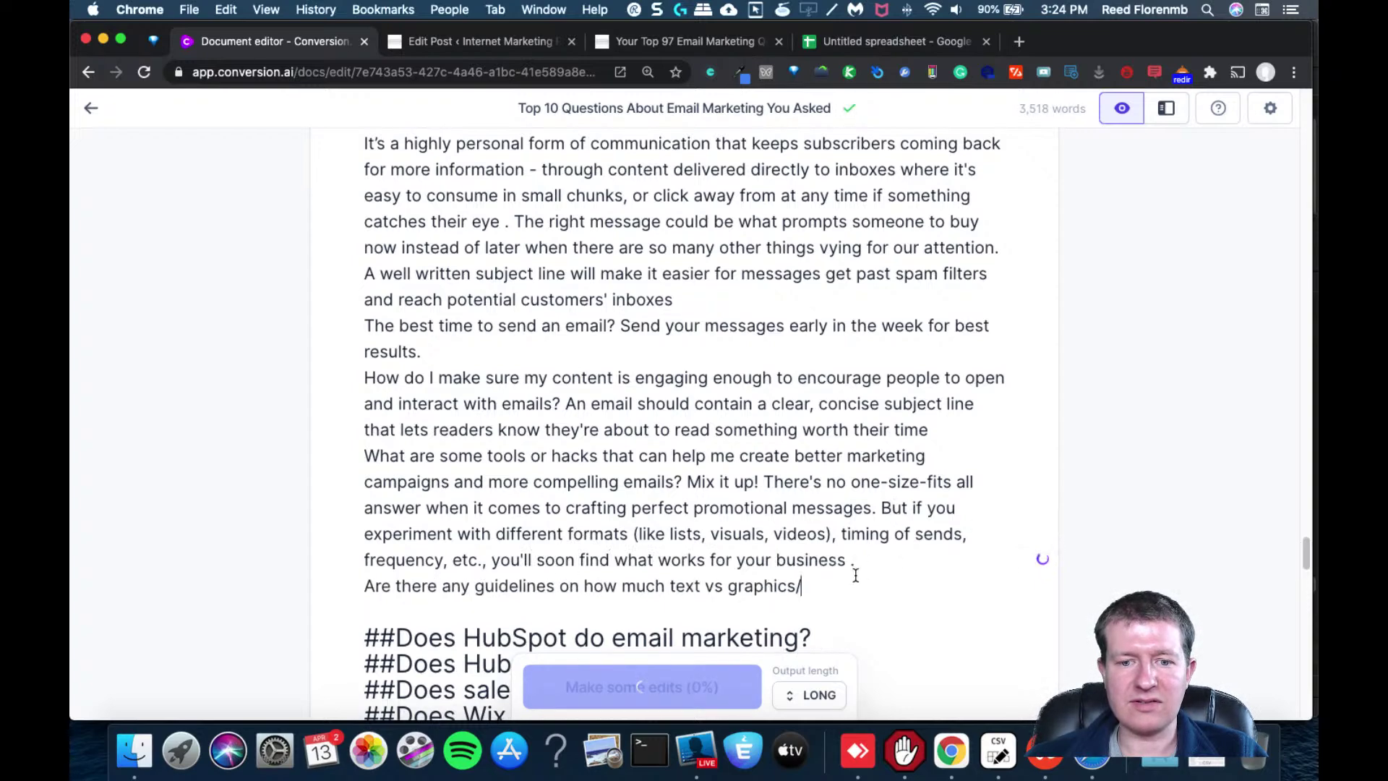
{"action": "left_click_drag", "start_coordinate": [863, 581], "coordinate": [311, 329]}
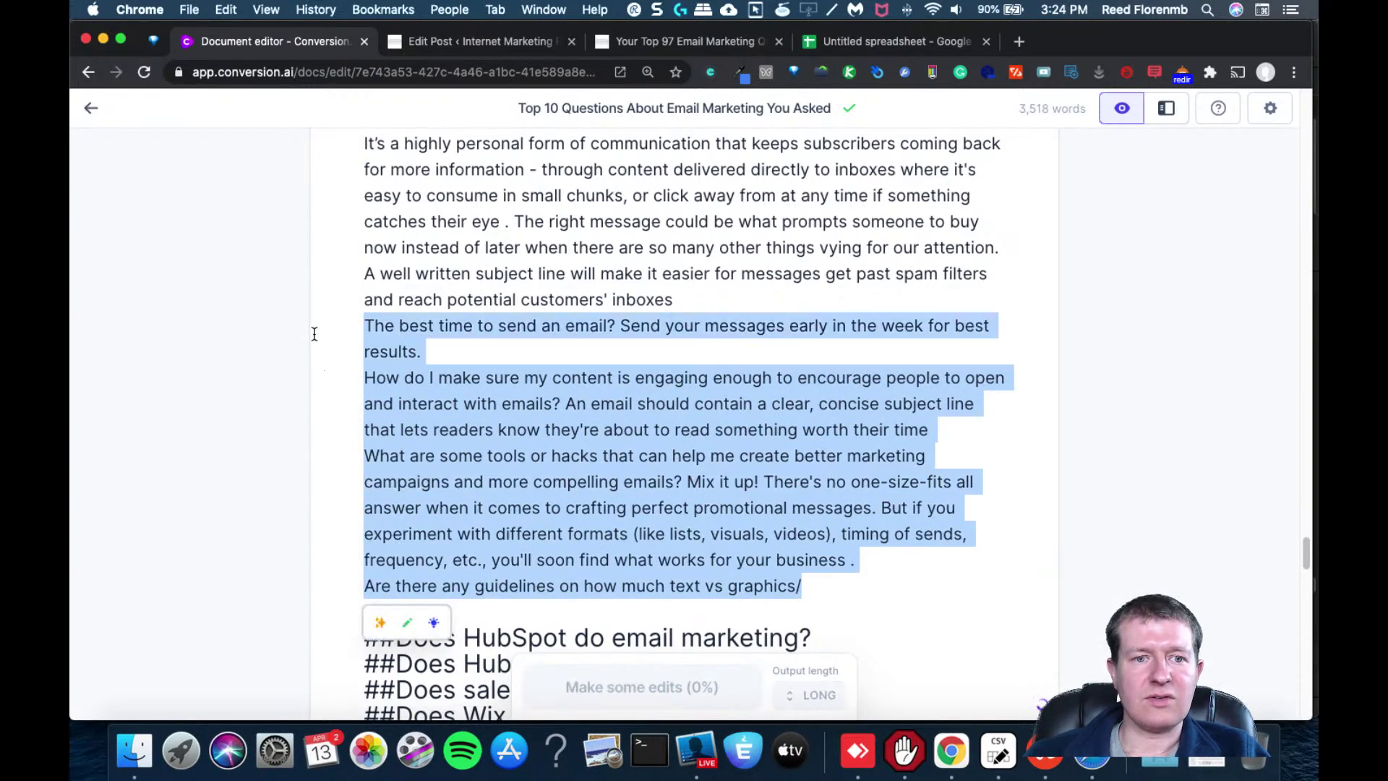
{"action": "key", "text": "BackSpace"}
Copy the "##Does Google have email marketing?" section into the WordPress post below the Social Media image and remove the blank line above its heading
{"action": "left_click_drag", "start_coordinate": [660, 301], "coordinate": [334, 585]}
{"action": "left_click", "coordinate": [450, 43]}
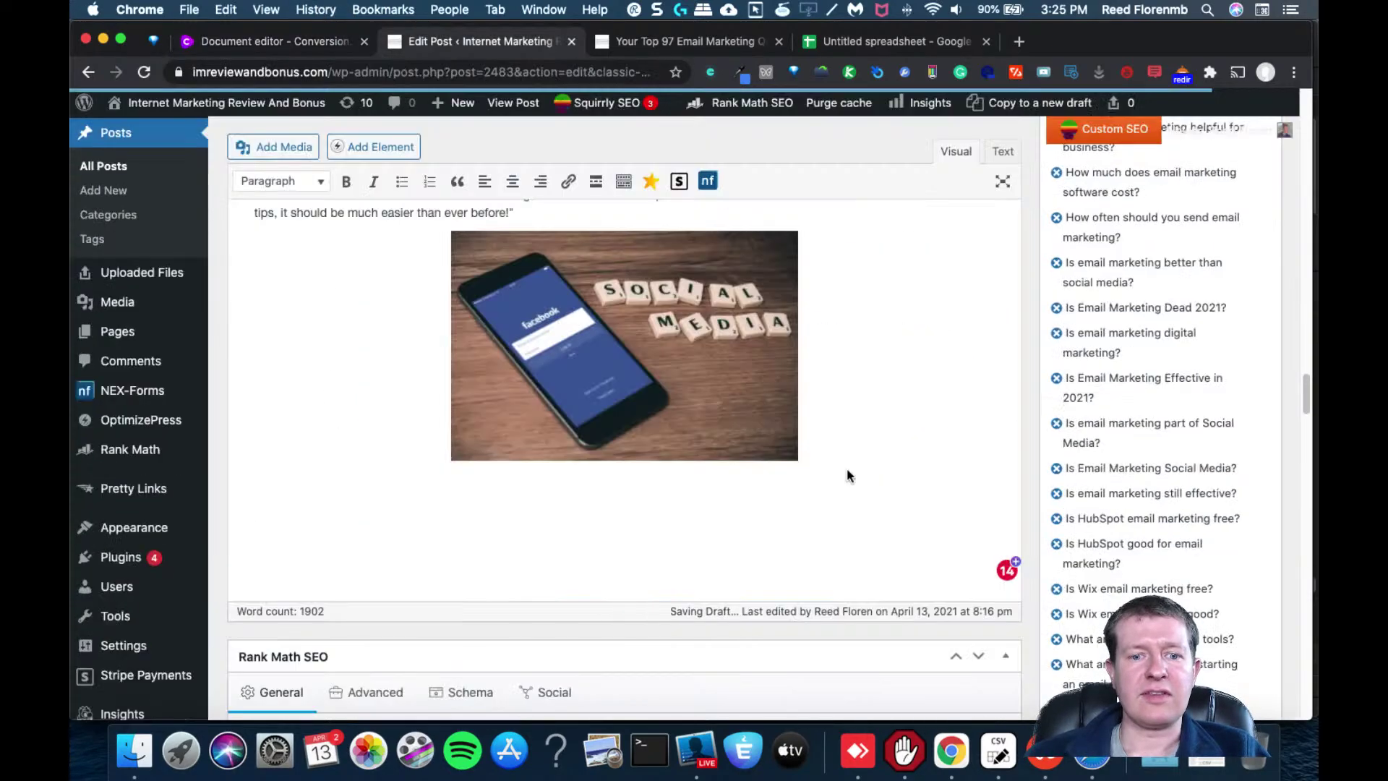
{"action": "key", "text": "super+v"}
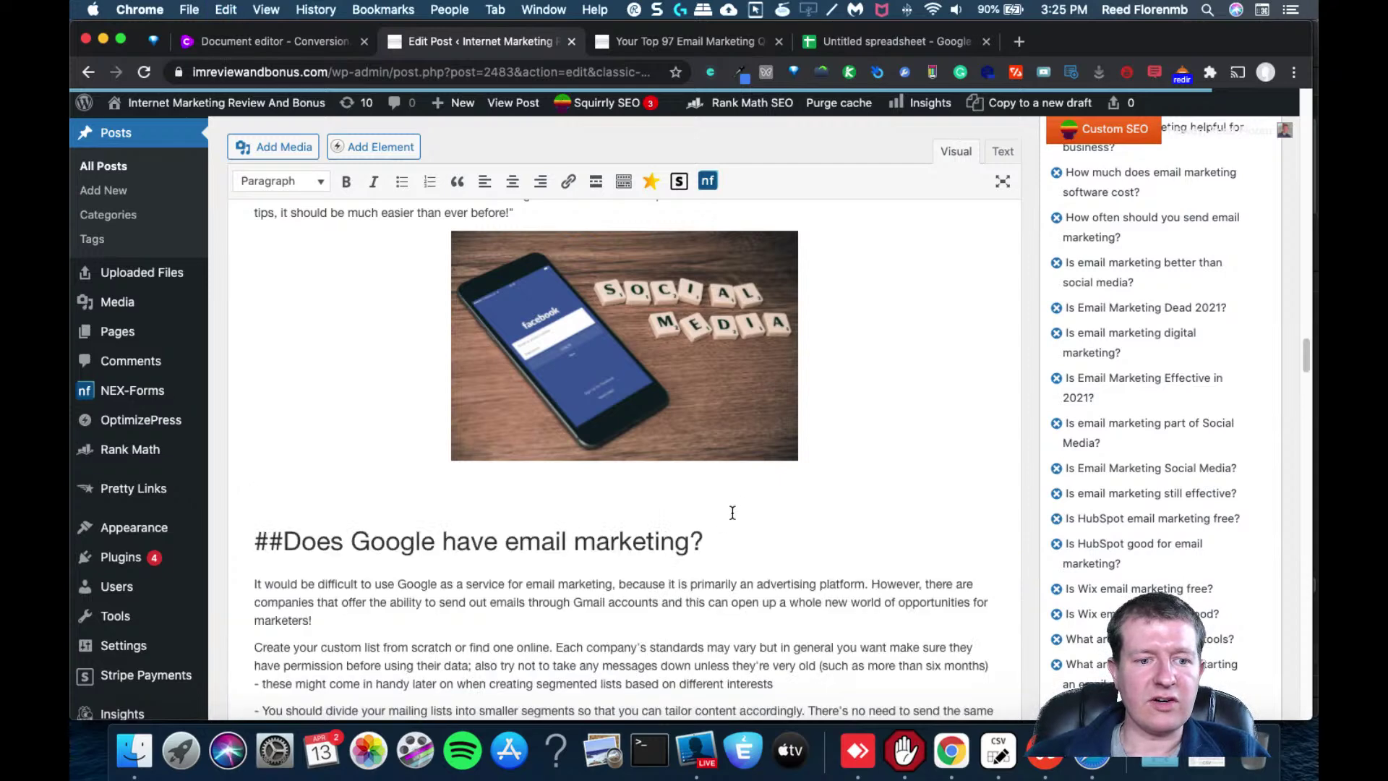
{"action": "left_click", "coordinate": [706, 490]}
{"action": "key", "text": "BackSpace"}
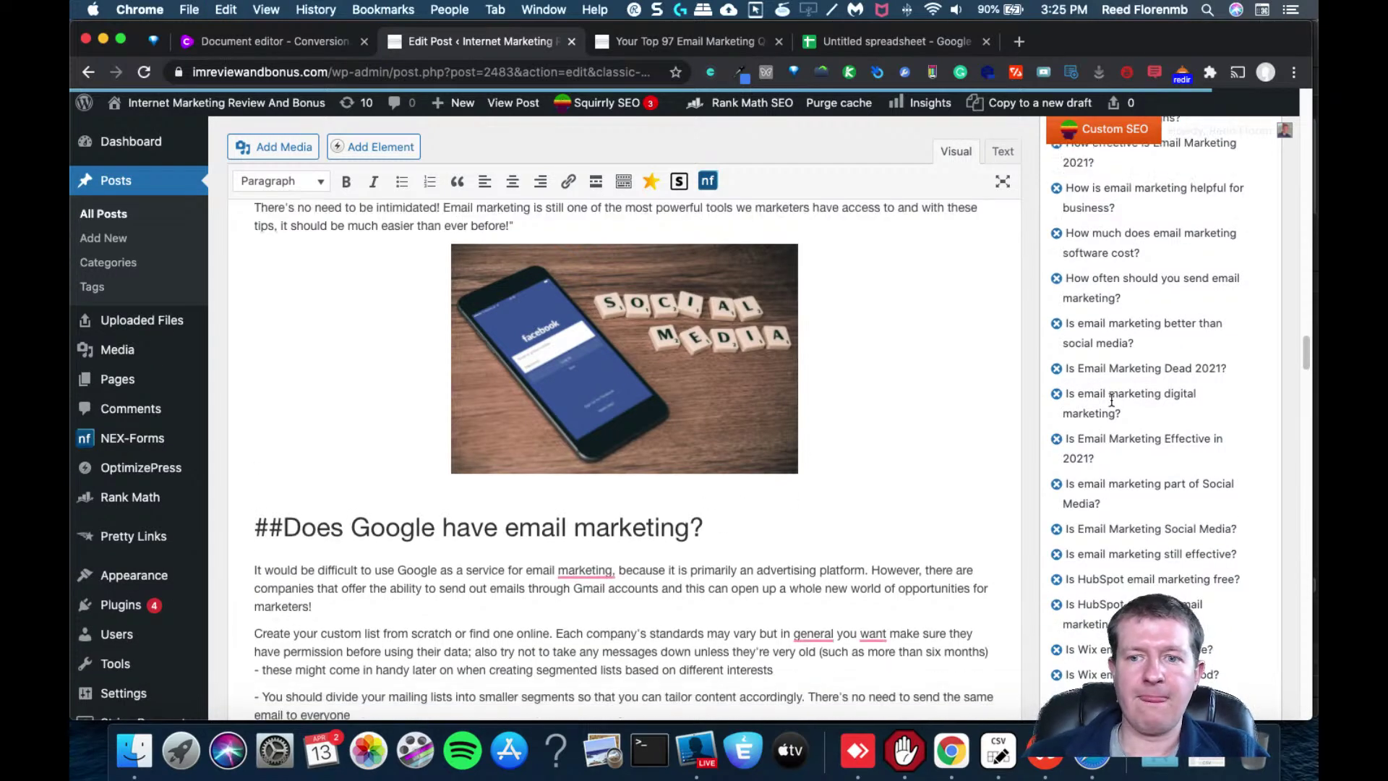
Check the Rank Math SEO errors and add a closing line starting "If you liked this post be sure to check out my affiliate marketing"
{"action": "left_click_drag", "start_coordinate": [1305, 357], "coordinate": [1300, 509]}
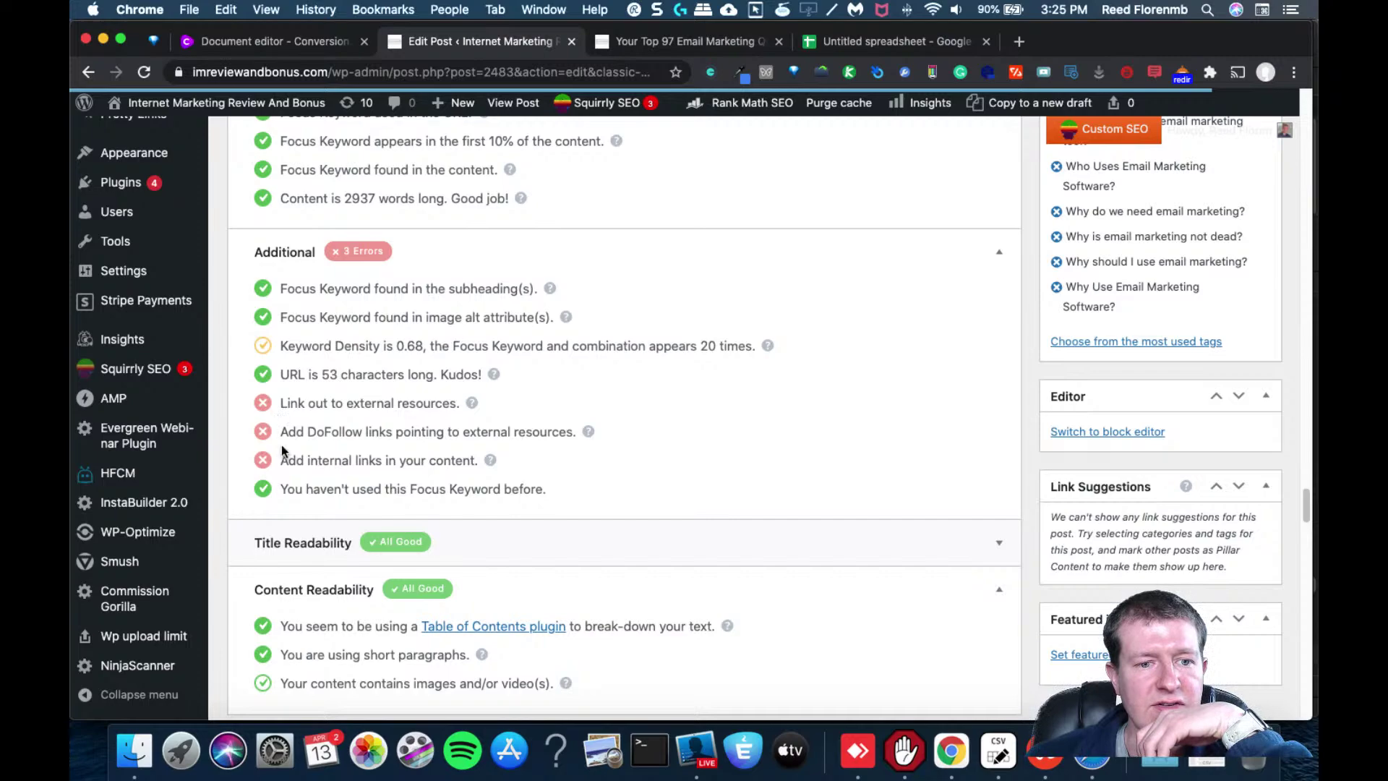
{"action": "left_click_drag", "start_coordinate": [1304, 486], "coordinate": [1282, 442]}
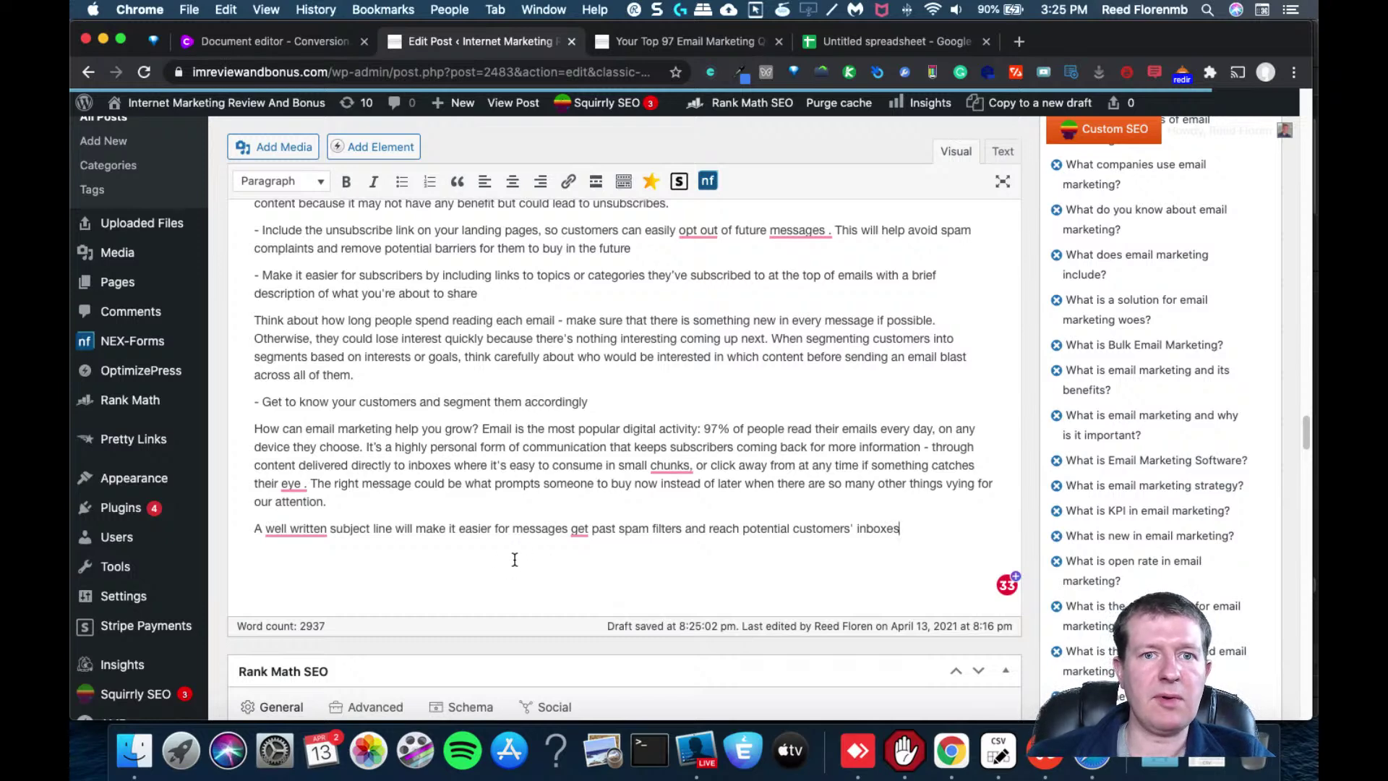
{"action": "key", "text": "Return"}
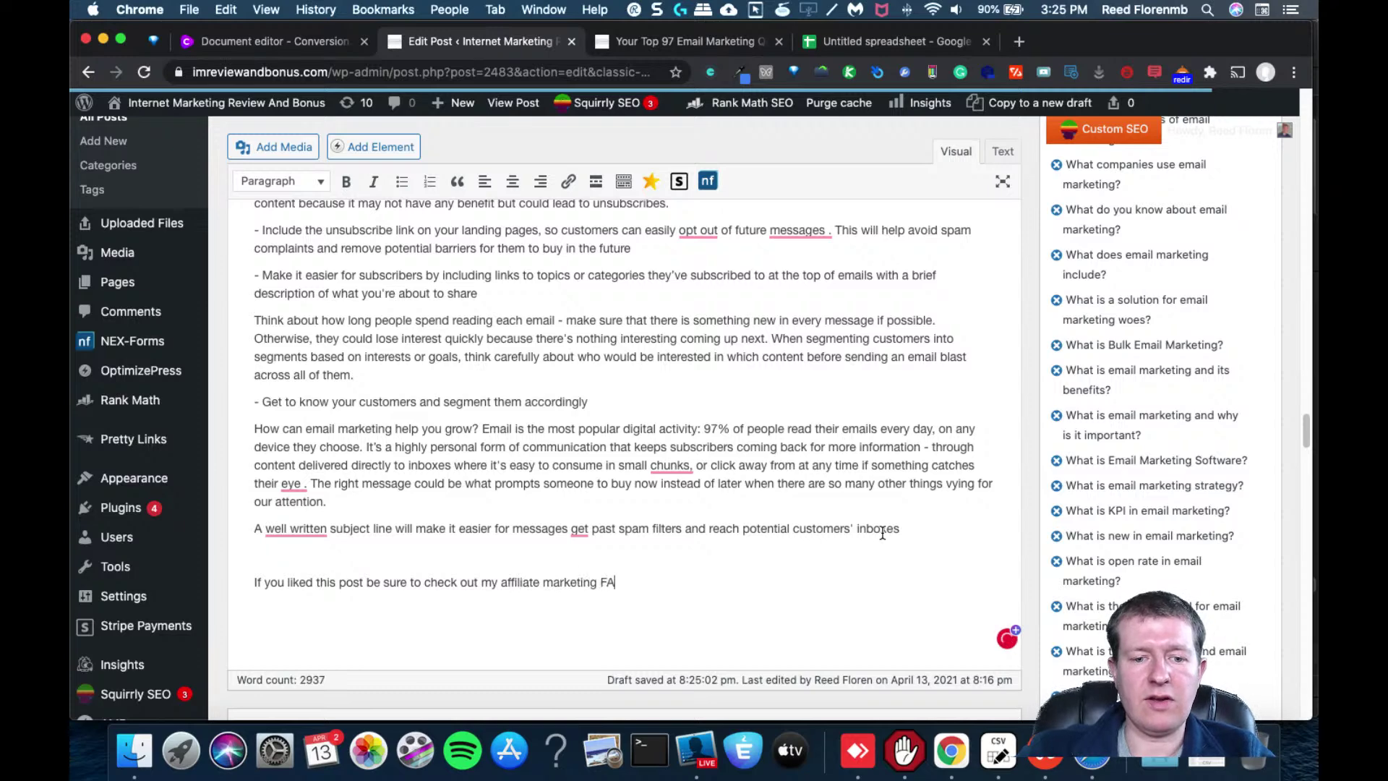
Open imreviewandbonus.com/affiliate-marketing-faq/ in a new tab, copy its address and close the tab
{"action": "key", "text": "super+t"}
{"action": "type", "text": "imreviewandbonus.com/a"}
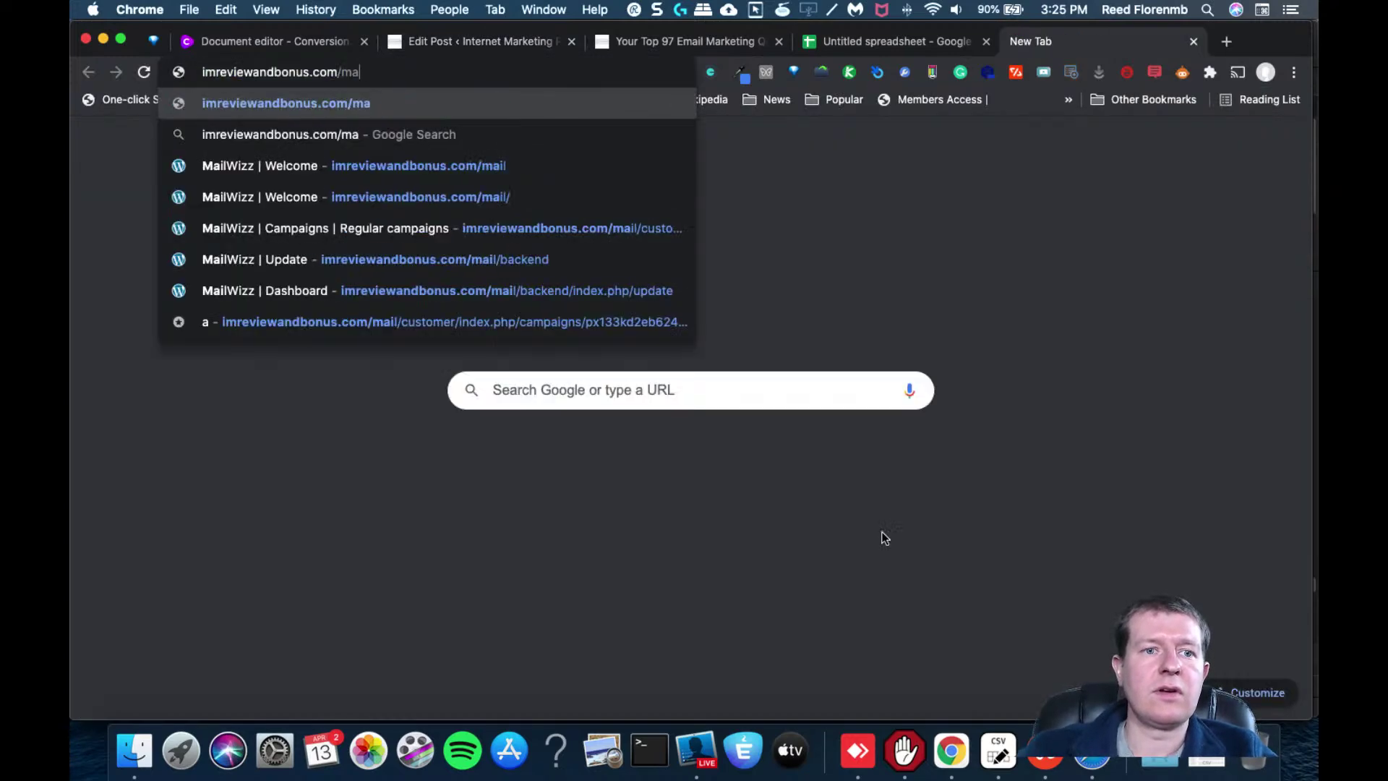
{"action": "type", "text": "ffi"}
{"action": "key", "text": "Return"}
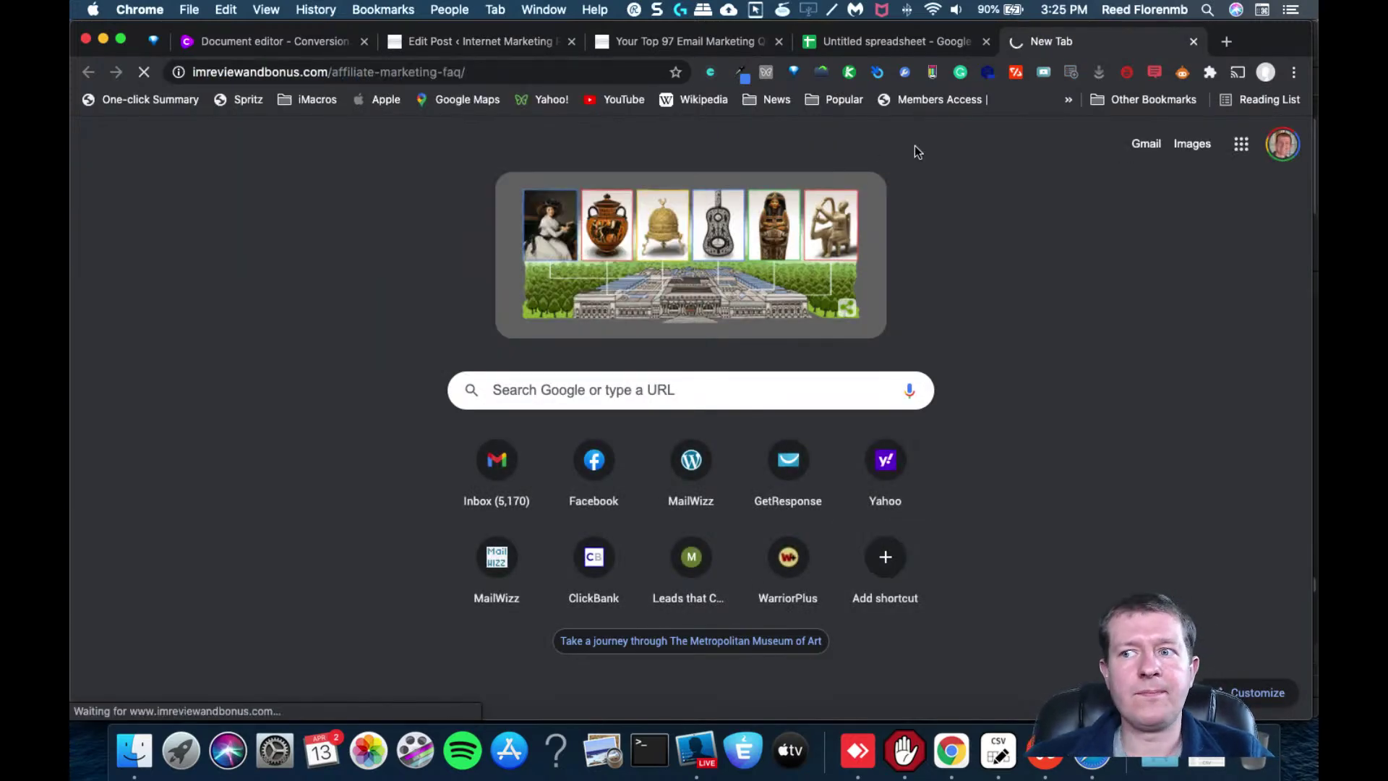
{"action": "left_click", "coordinate": [480, 73]}
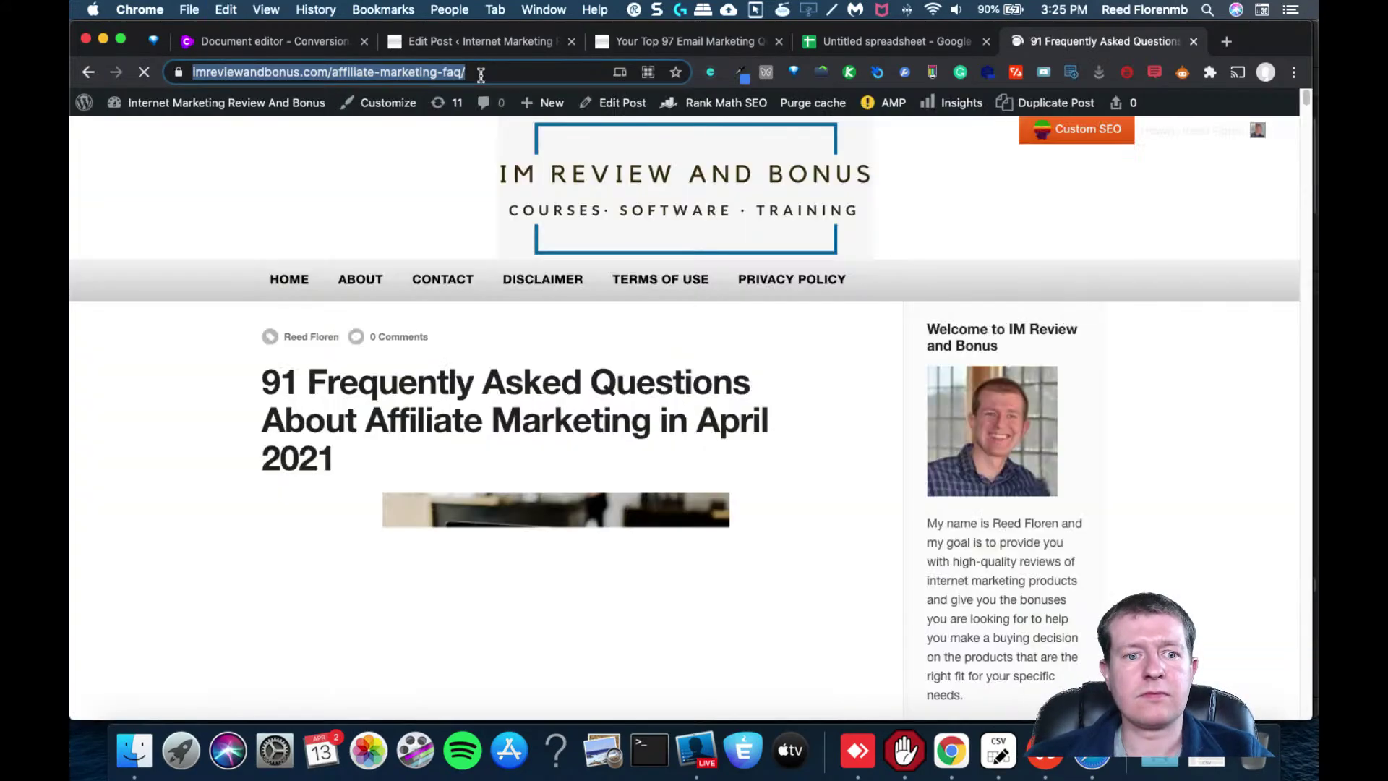
{"action": "key", "text": "super+w"}
Link the words "affiliate marketing FAQ" in the closing line to imreviewandbonus.com/affiliate-marketing-faq
{"action": "left_click_drag", "start_coordinate": [618, 583], "coordinate": [500, 582]}
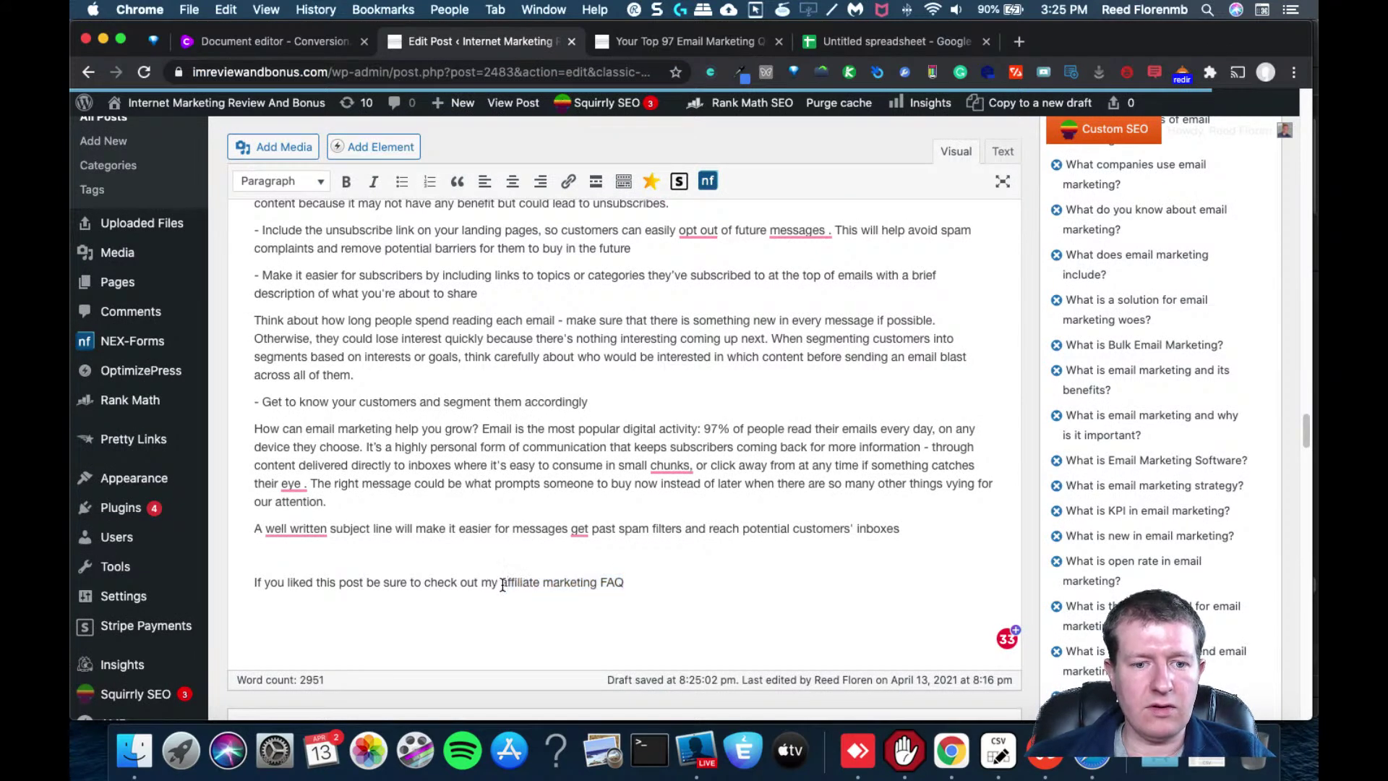
{"action": "key", "text": "super+k"}
{"action": "key", "text": "super+v"}
{"action": "key", "text": "Return"}
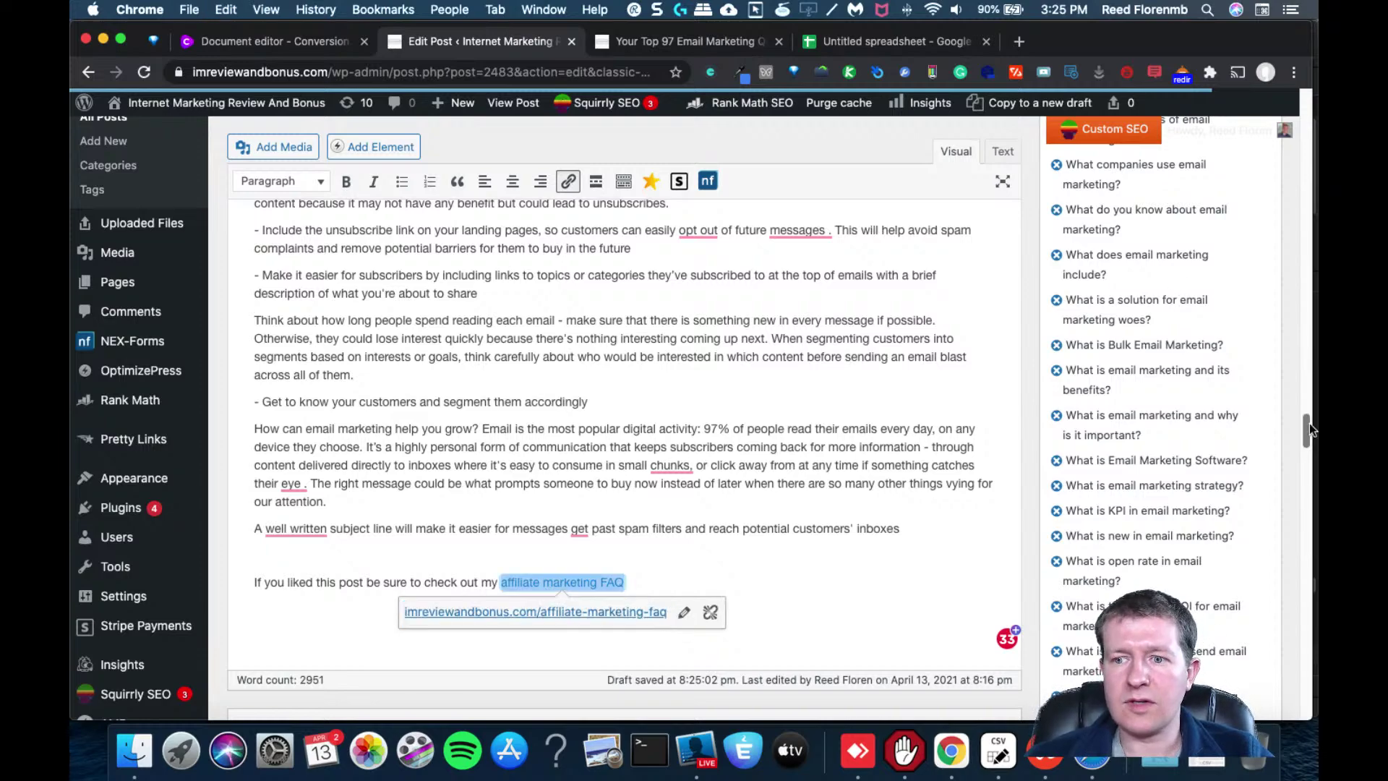
Check the Additional errors in Rank Math and insert the laptop and envelopes image below the closing line of the post
{"action": "left_click_drag", "start_coordinate": [1305, 432], "coordinate": [1299, 508]}
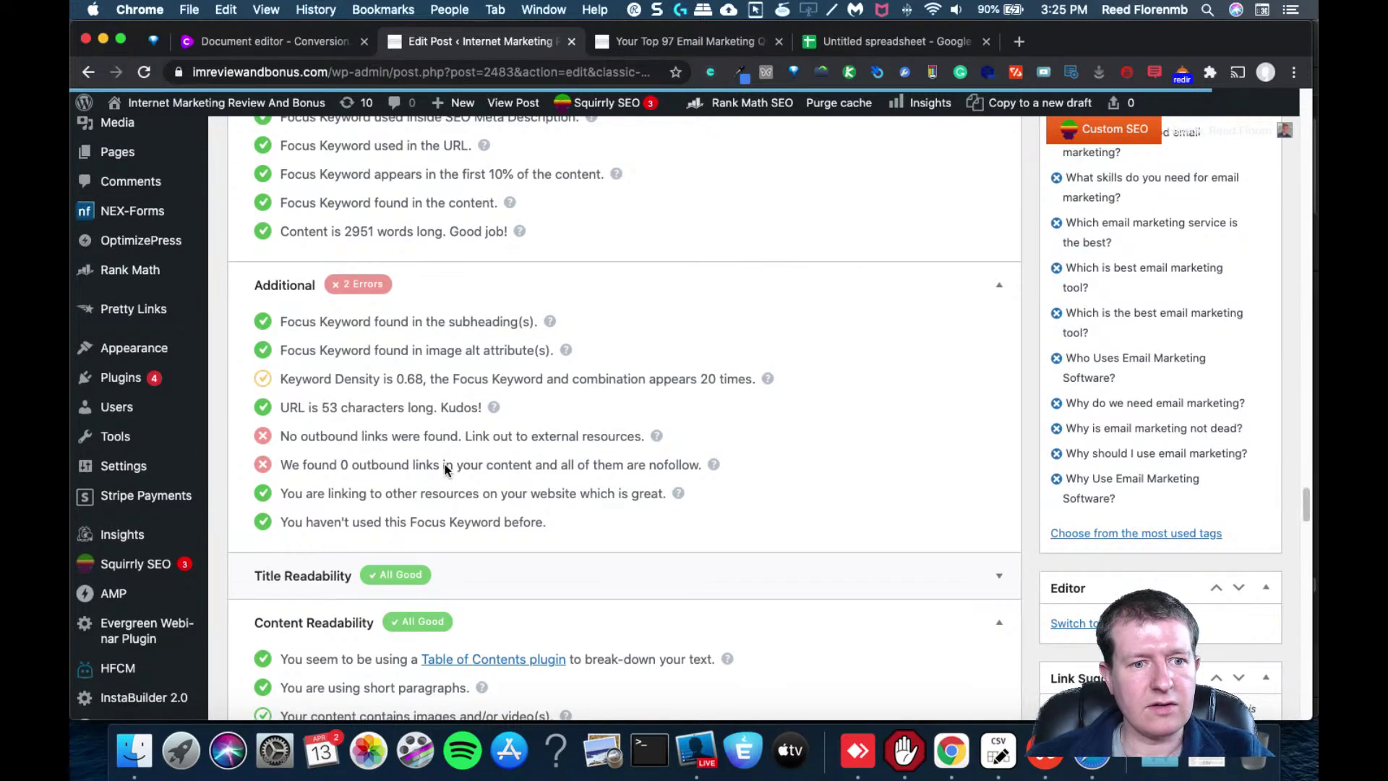
{"action": "left_click_drag", "start_coordinate": [1305, 507], "coordinate": [1279, 450]}
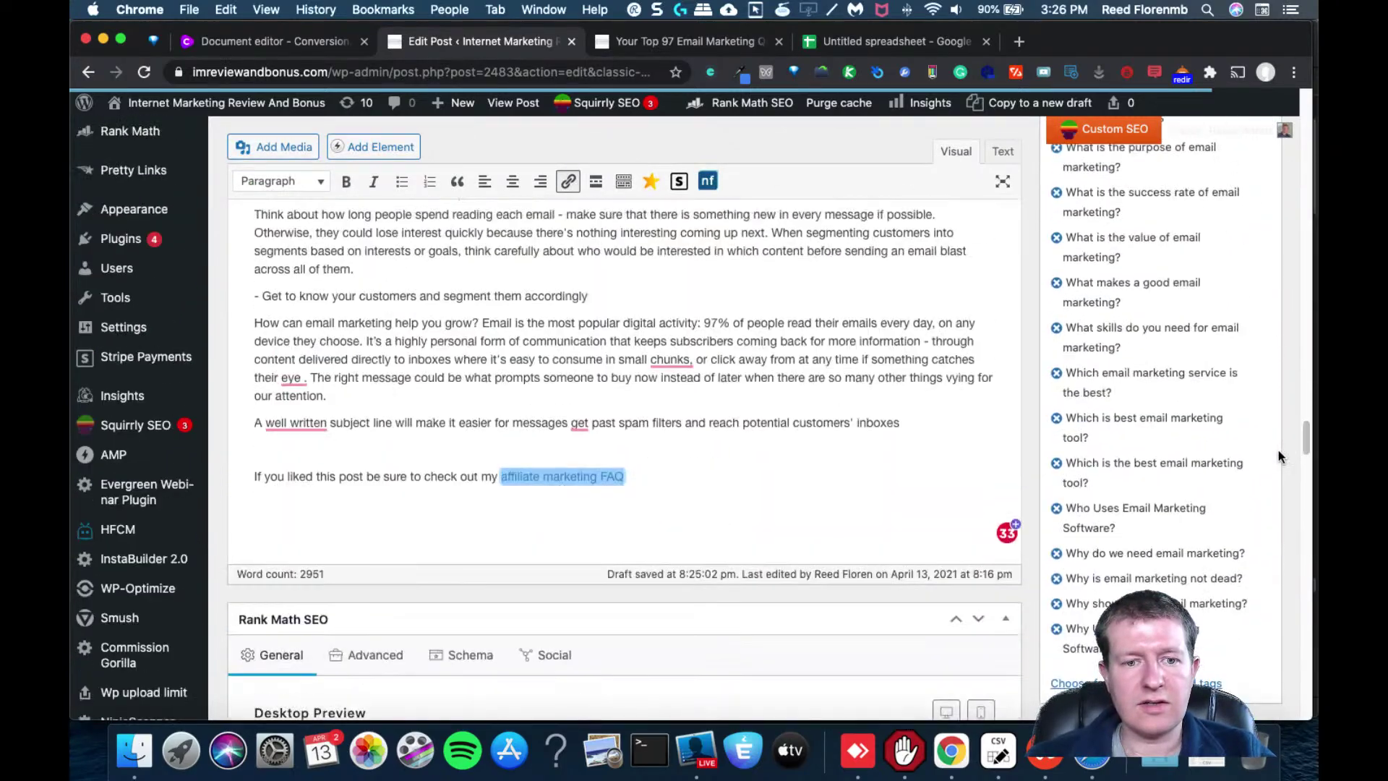
{"action": "left_click", "coordinate": [820, 481]}
{"action": "key", "text": "Return"}
{"action": "left_click_drag", "start_coordinate": [1306, 441], "coordinate": [1291, 510]}
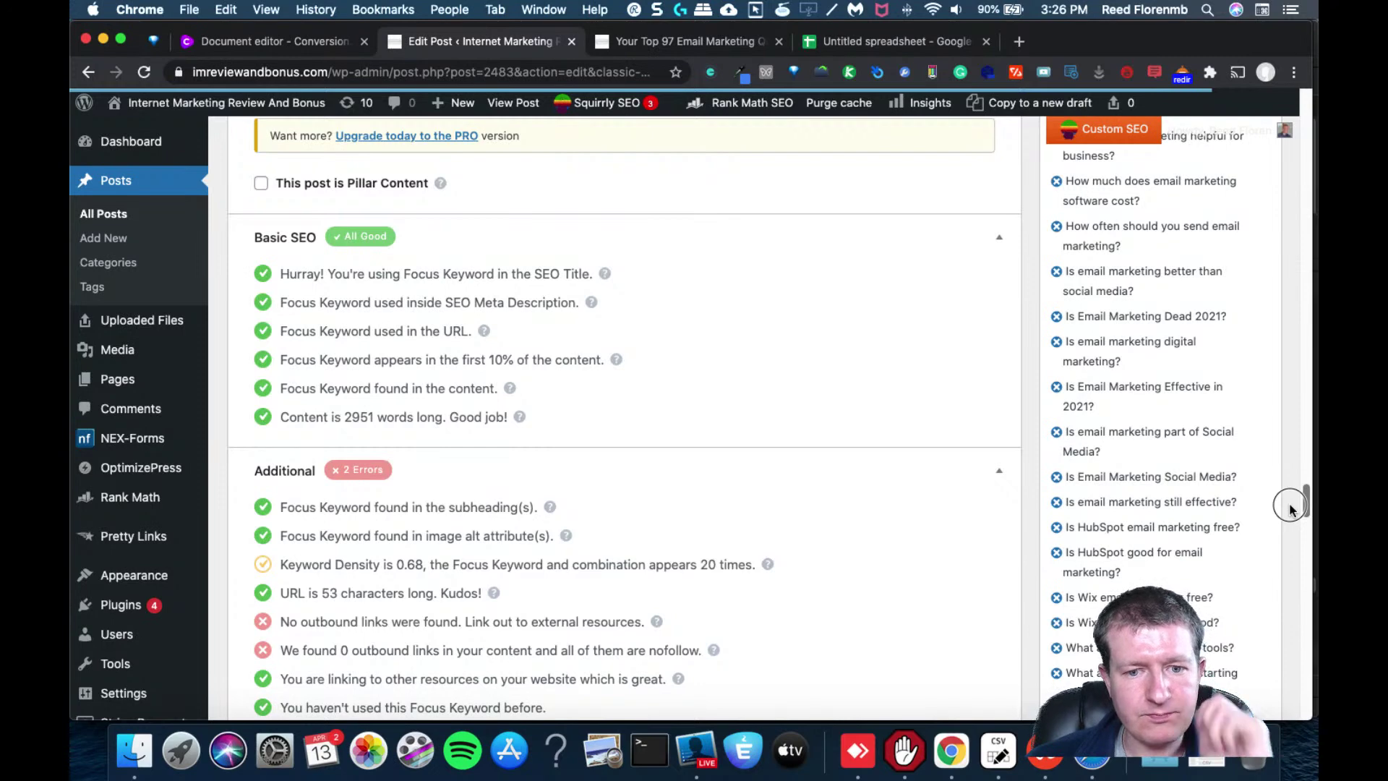
{"action": "left_click_drag", "start_coordinate": [1290, 510], "coordinate": [1292, 515]}
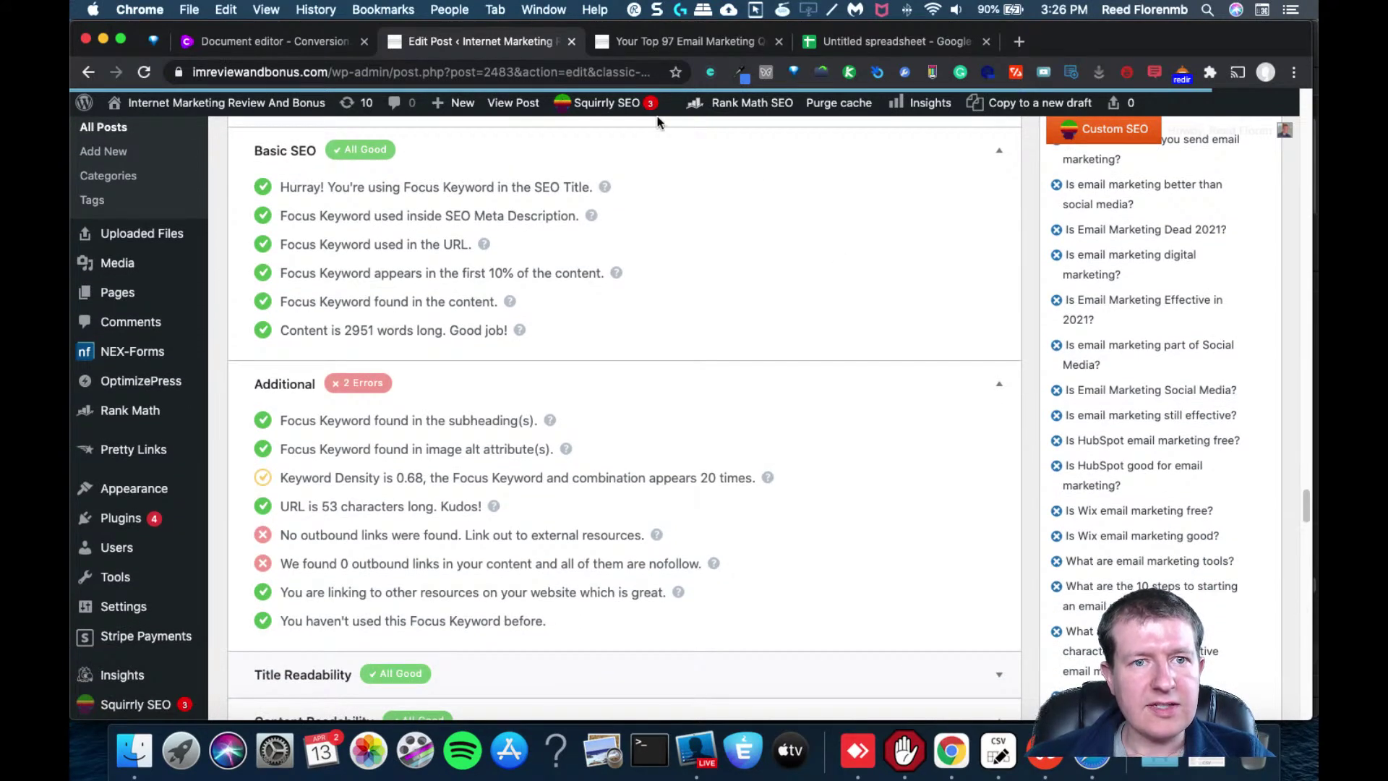
Copy the two HubSpot question headings and the salesforce heading from the Conversion.ai document into the post below the laptop image
{"action": "left_click", "coordinate": [316, 41]}
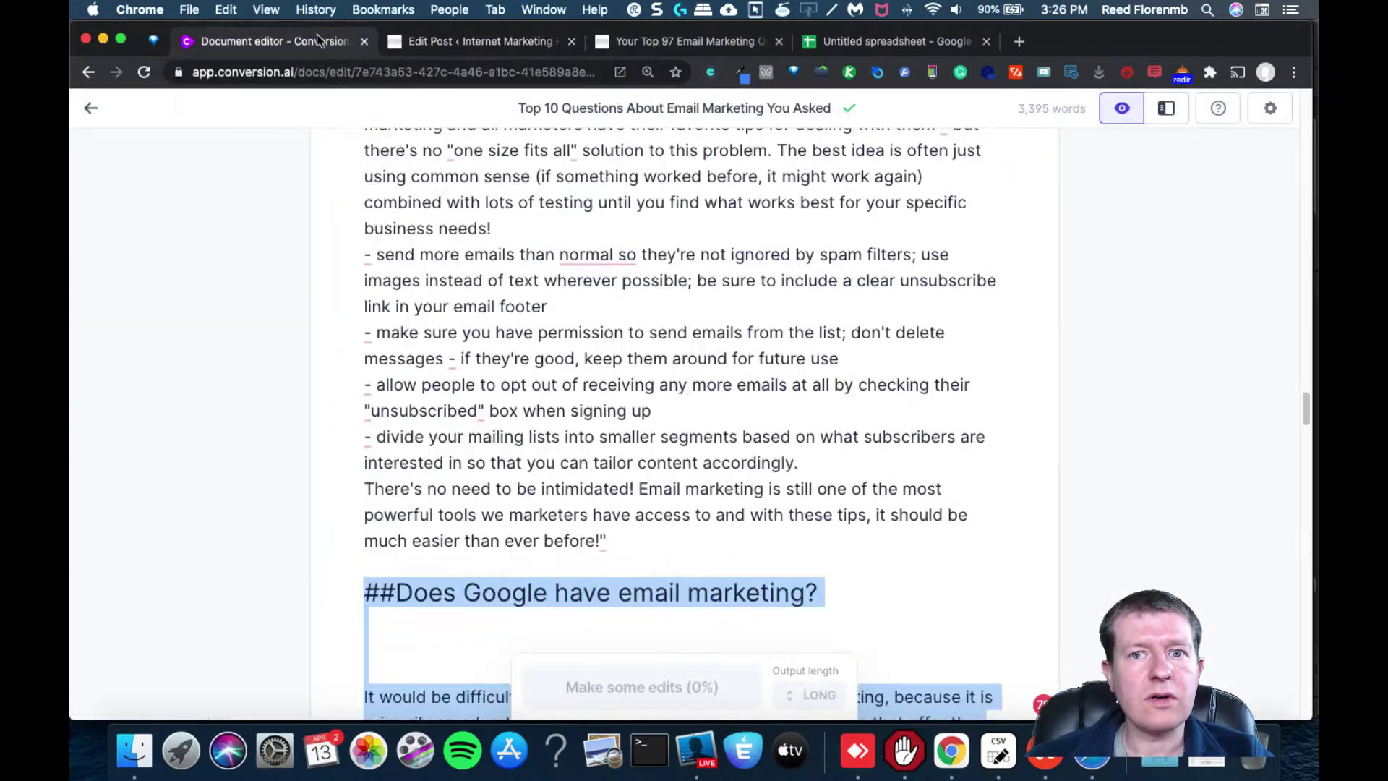
{"action": "left_click_drag", "start_coordinate": [1301, 413], "coordinate": [1310, 573]}
{"action": "left_click_drag", "start_coordinate": [860, 371], "coordinate": [317, 326]}
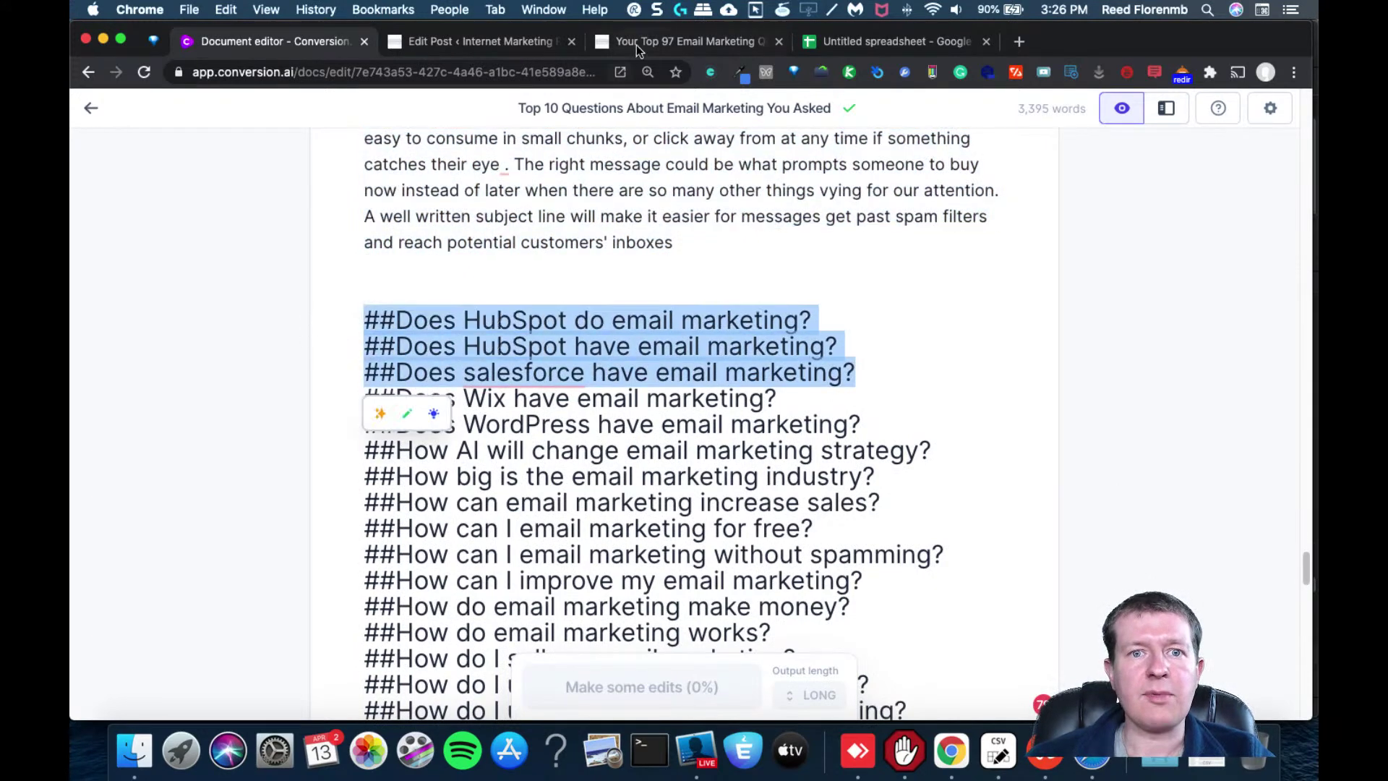
{"action": "left_click", "coordinate": [490, 41]}
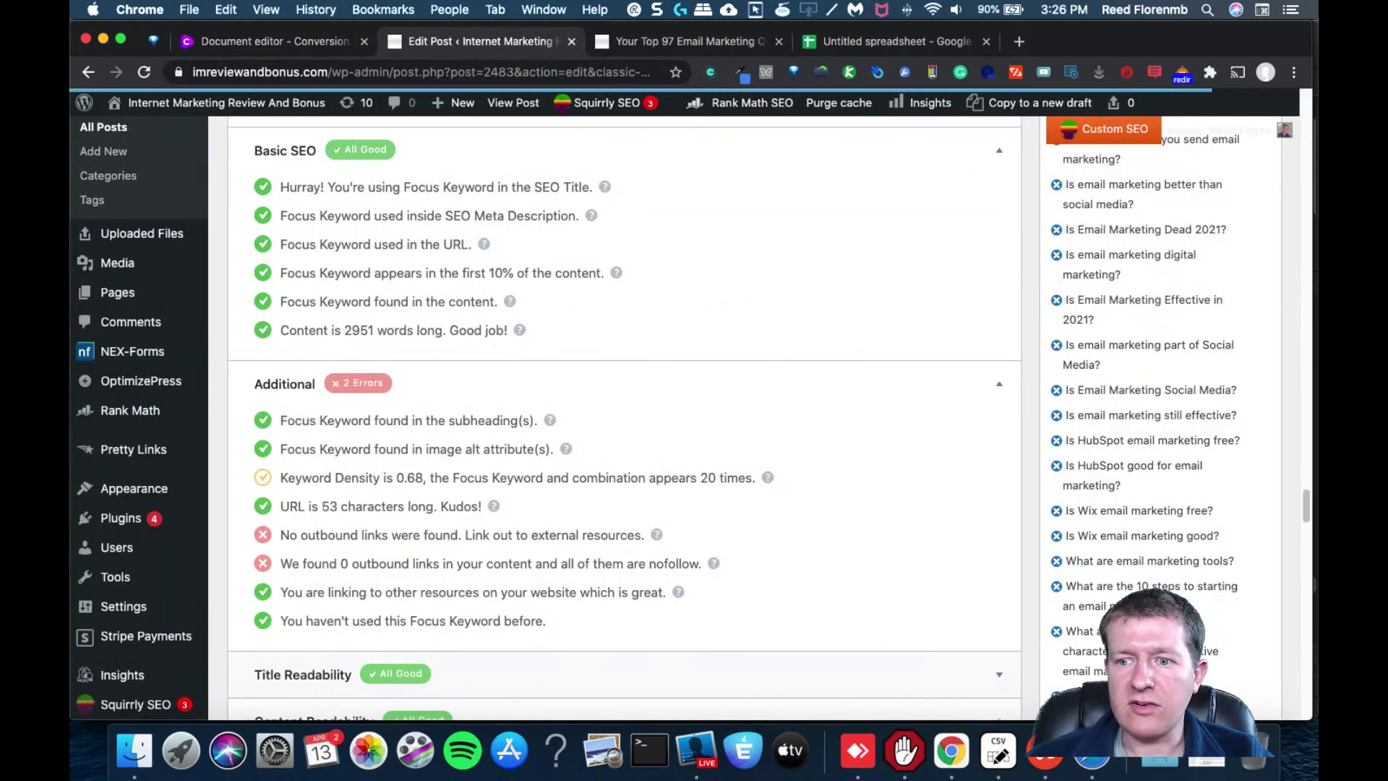
{"action": "left_click_drag", "start_coordinate": [1299, 506], "coordinate": [1294, 430]}
{"action": "key", "text": "super+v"}
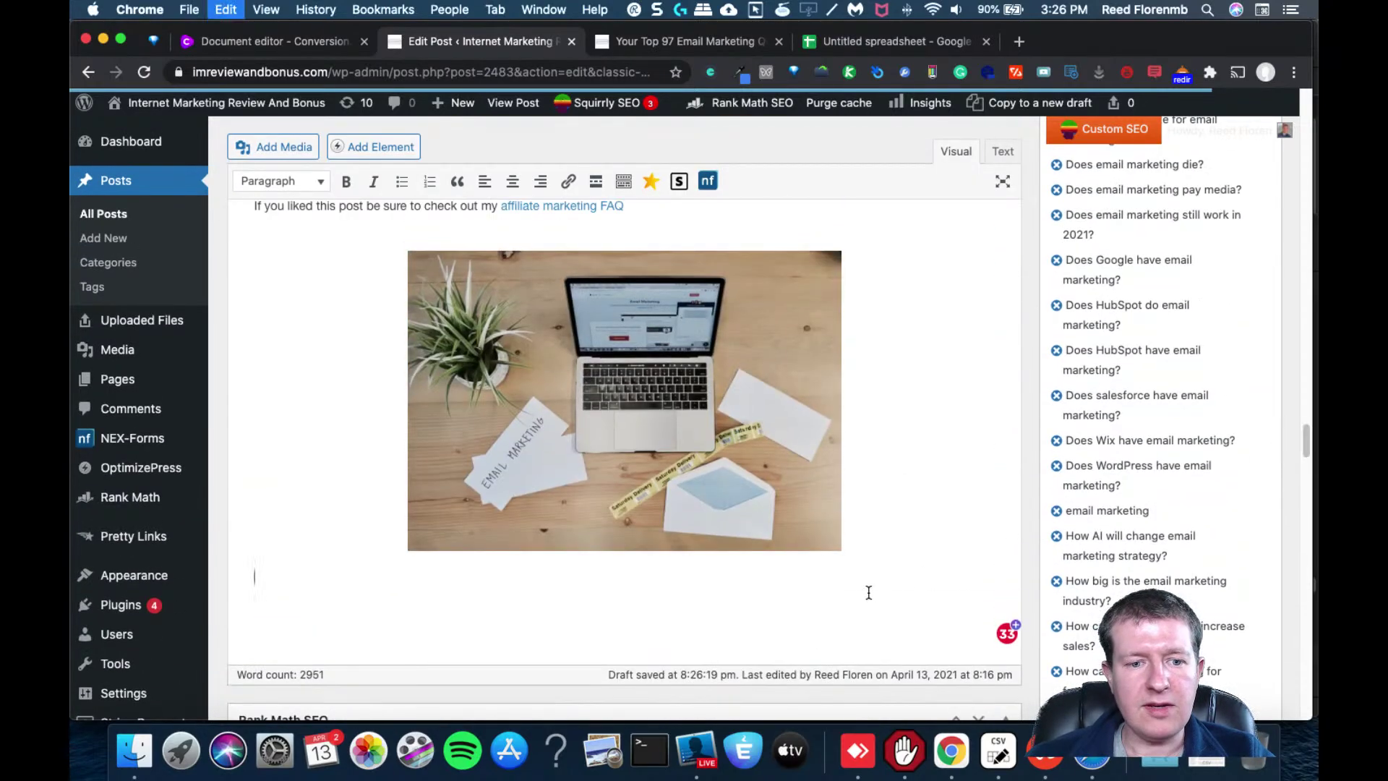
{"action": "left_click_drag", "start_coordinate": [1305, 445], "coordinate": [1292, 497]}
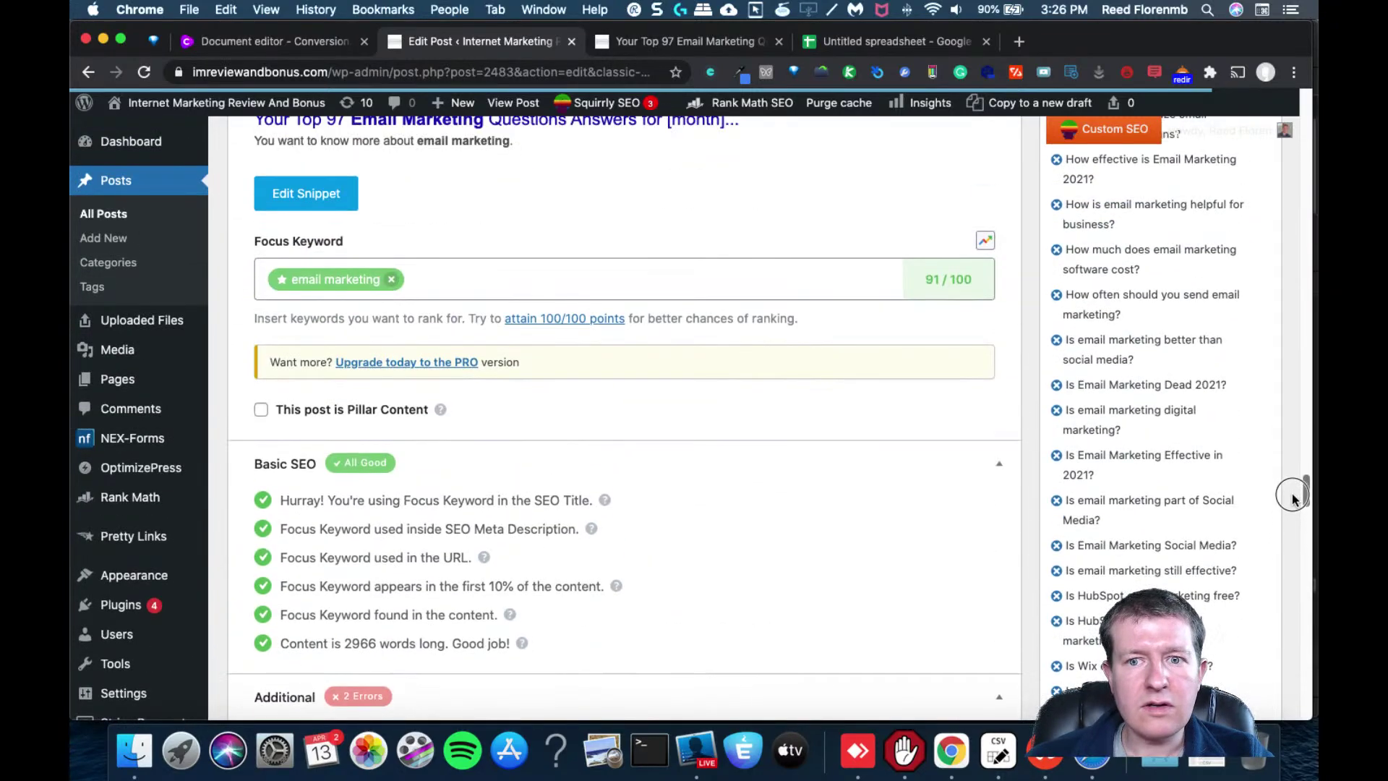
Copy the "Does Wix have email marketing?" and "Does WordPress have email marketing?" headings into the post below the salesforce heading and recheck Rank Math
{"action": "left_click", "coordinate": [284, 41]}
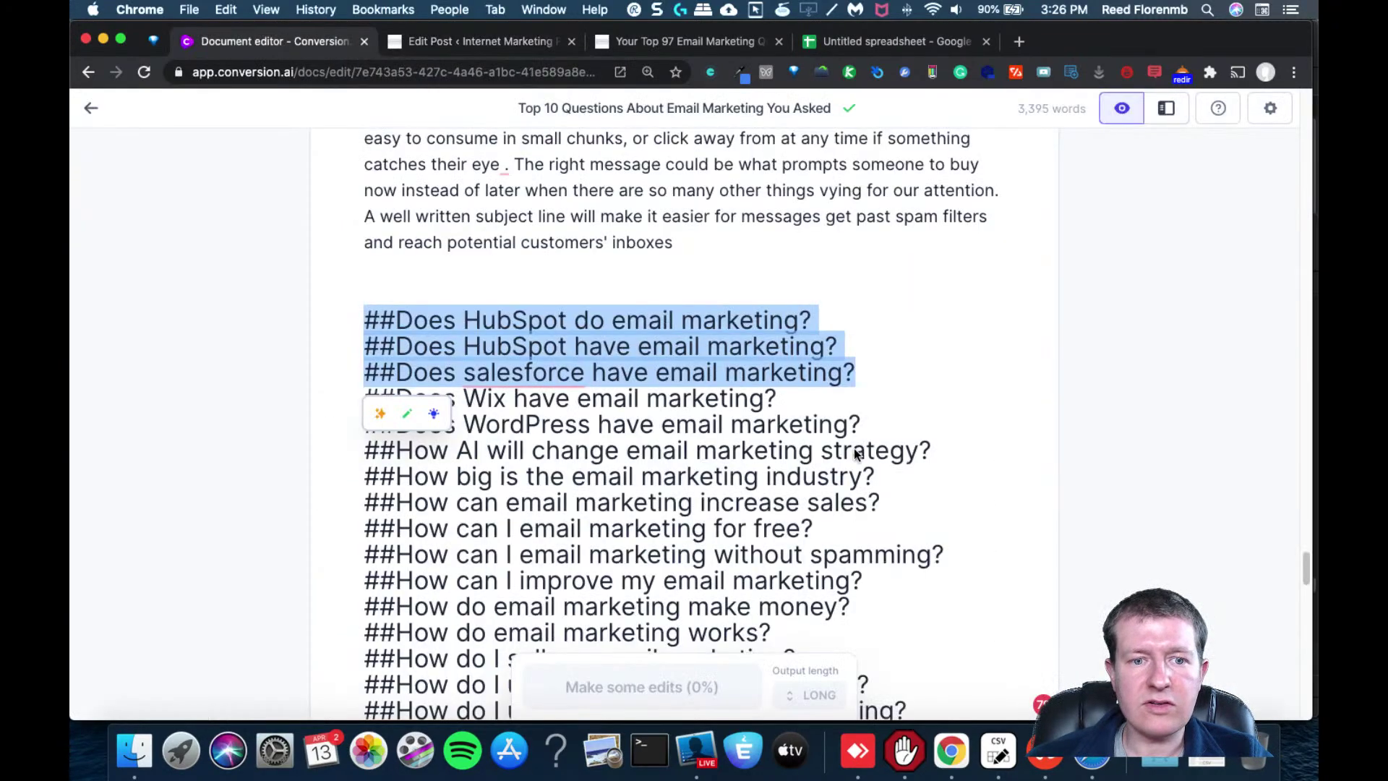
{"action": "left_click_drag", "start_coordinate": [870, 432], "coordinate": [342, 403]}
{"action": "key", "text": "super+c"}
{"action": "left_click", "coordinate": [657, 42]}
{"action": "left_click", "coordinate": [540, 45]}
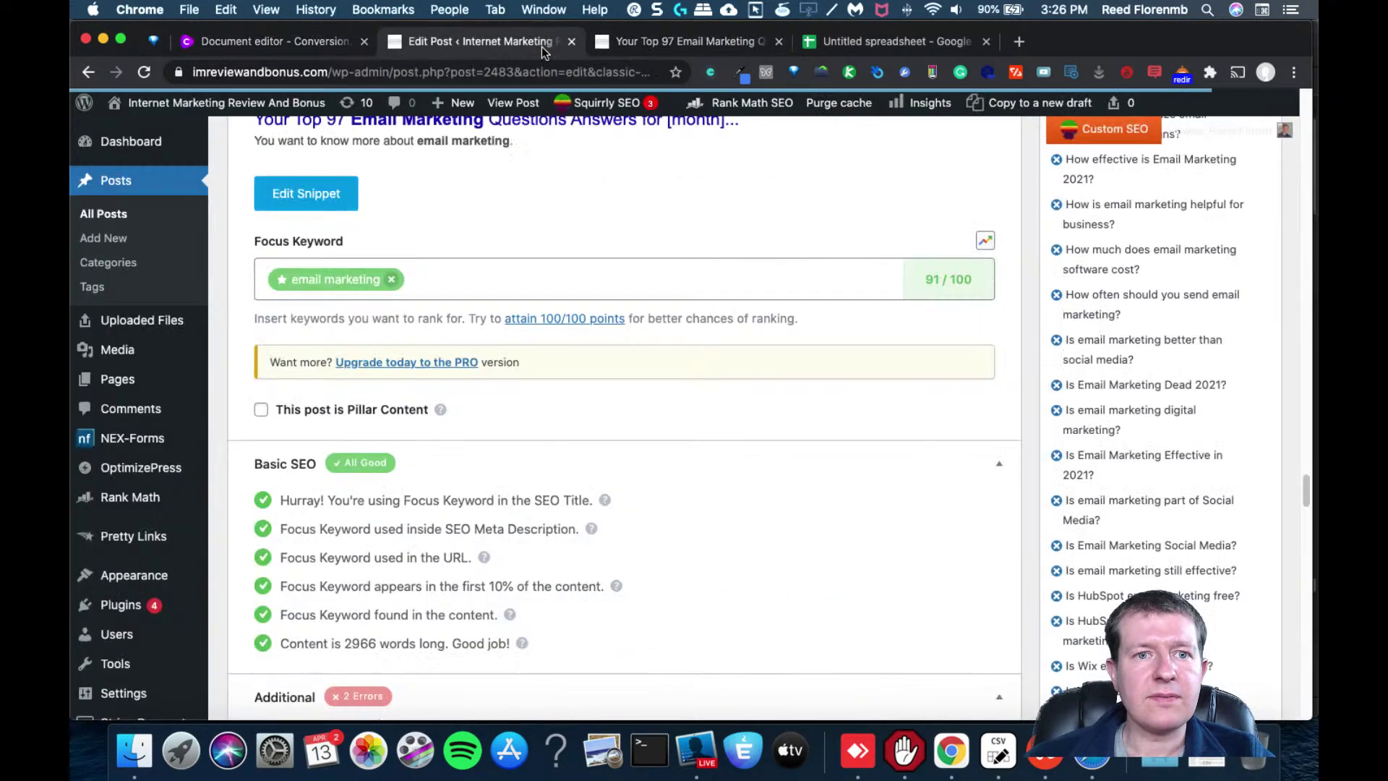
{"action": "left_click_drag", "start_coordinate": [1305, 492], "coordinate": [1300, 458]}
{"action": "left_click", "coordinate": [886, 415]}
{"action": "key", "text": "Return"}
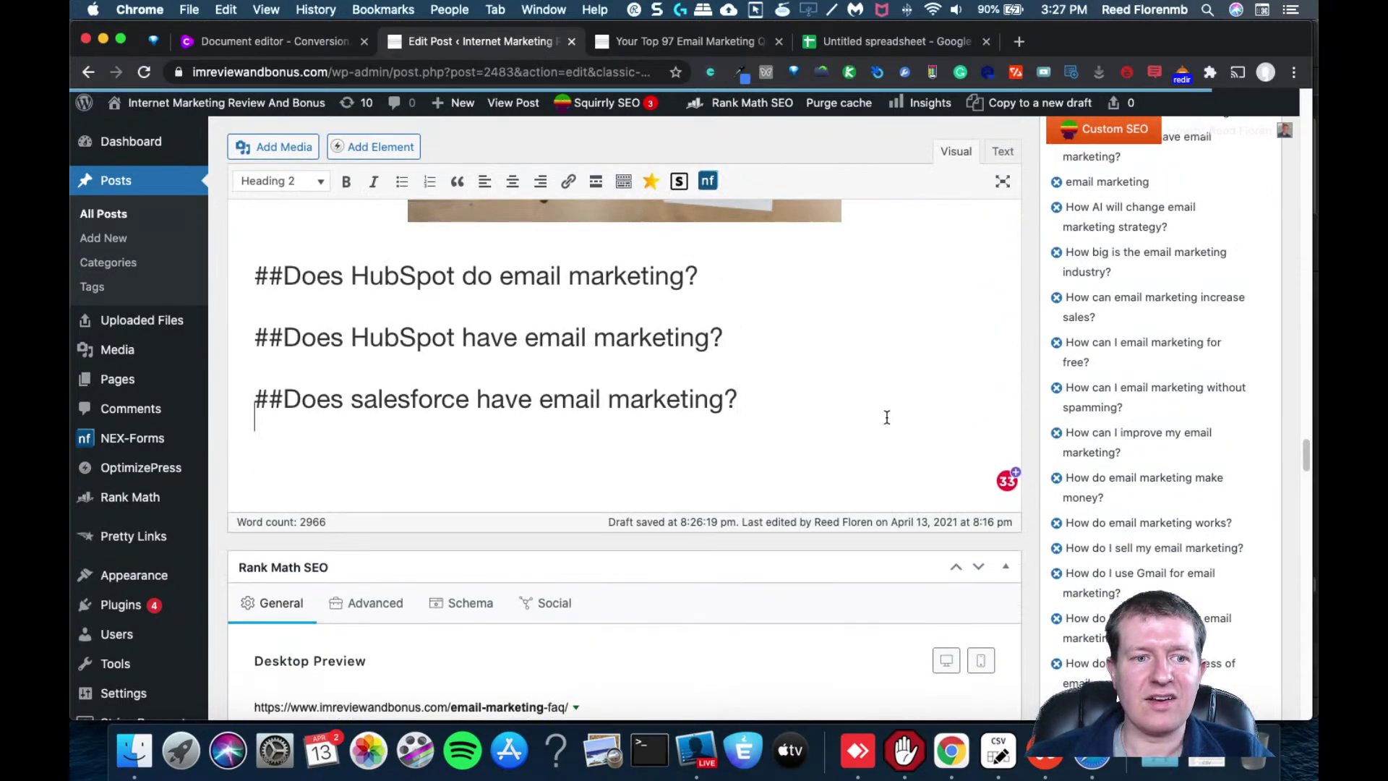
{"action": "key", "text": "super+v"}
{"action": "left_click_drag", "start_coordinate": [1301, 448], "coordinate": [1295, 494]}
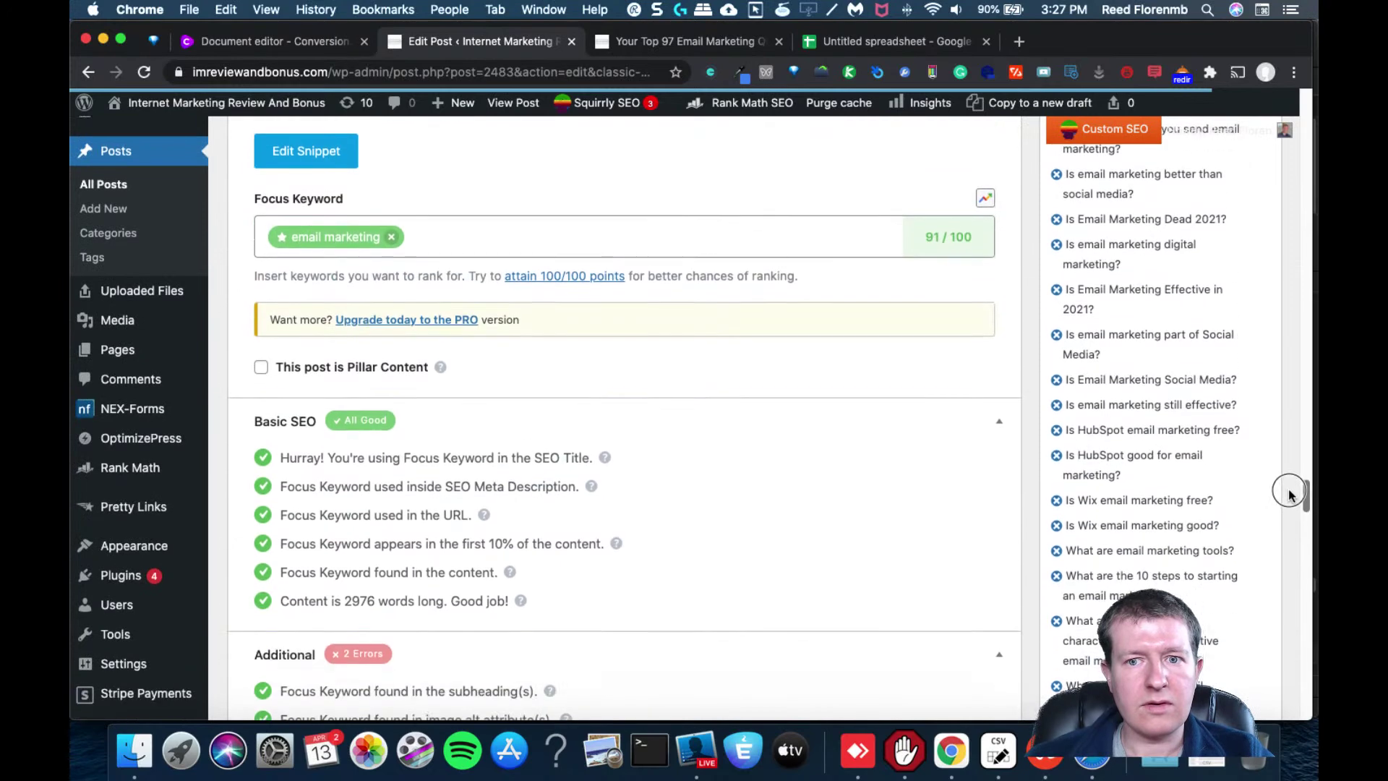
Copy the three headings from "How AI will change email marketing strategy?" to "How can email marketing increase sales?" into the post below the WordPress heading
{"action": "left_click", "coordinate": [347, 48]}
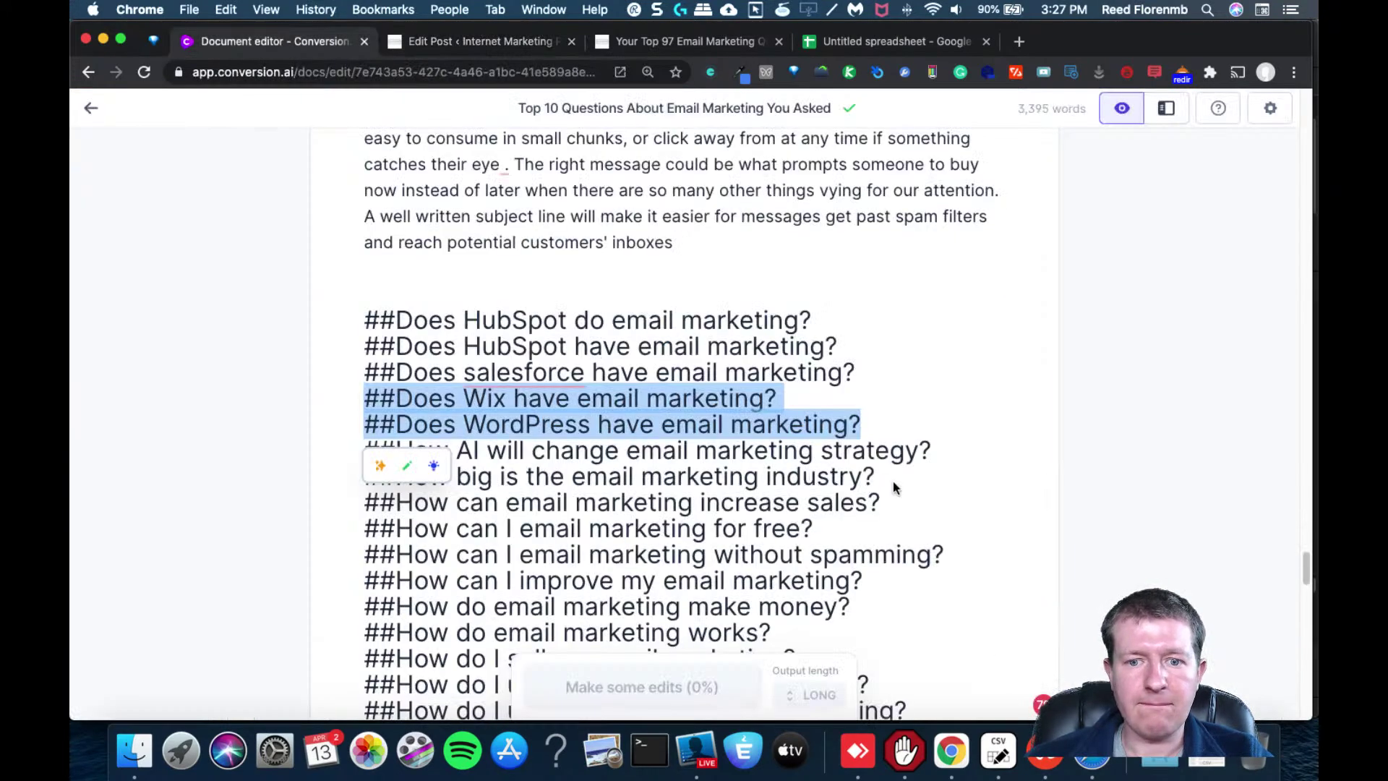
{"action": "left_click_drag", "start_coordinate": [888, 504], "coordinate": [341, 449]}
{"action": "key", "text": "super+c"}
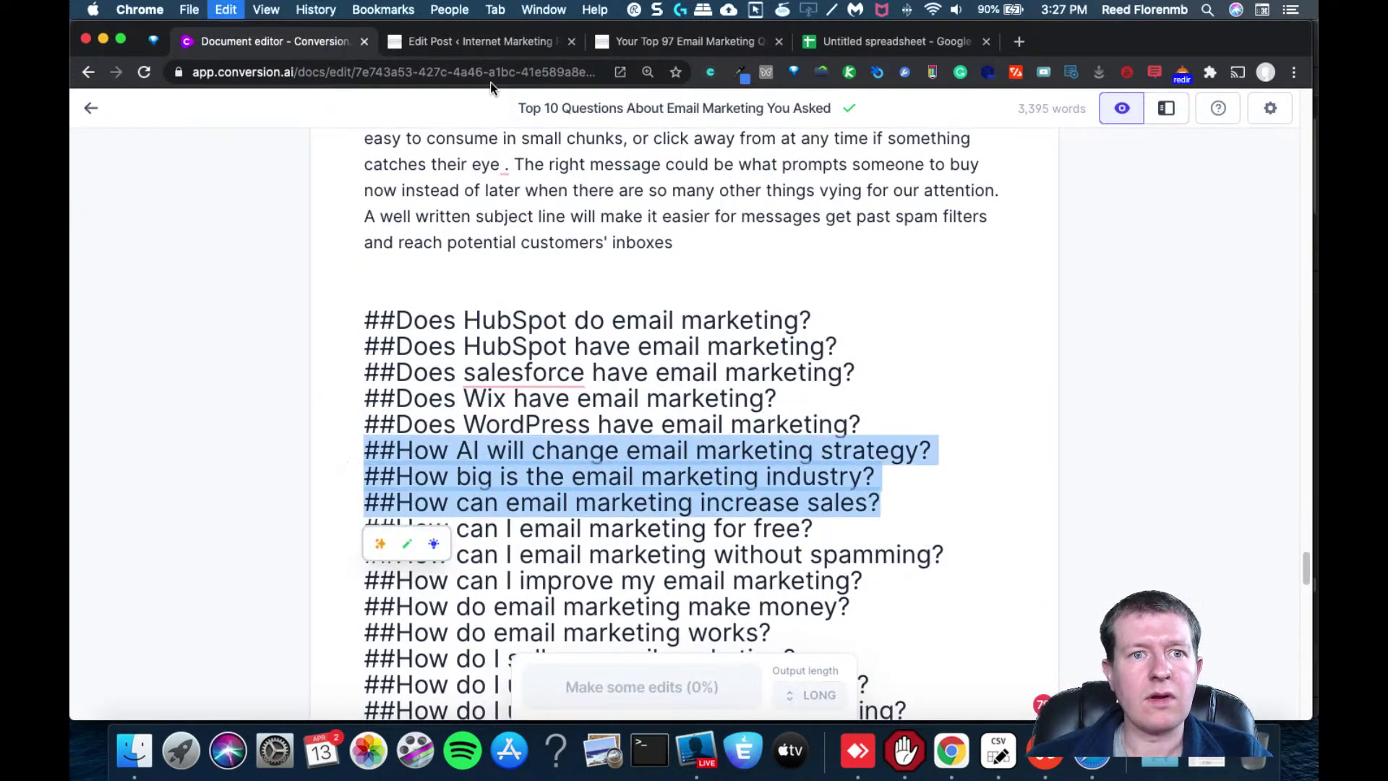
{"action": "left_click", "coordinate": [479, 42]}
{"action": "left_click_drag", "start_coordinate": [1299, 499], "coordinate": [1295, 470]}
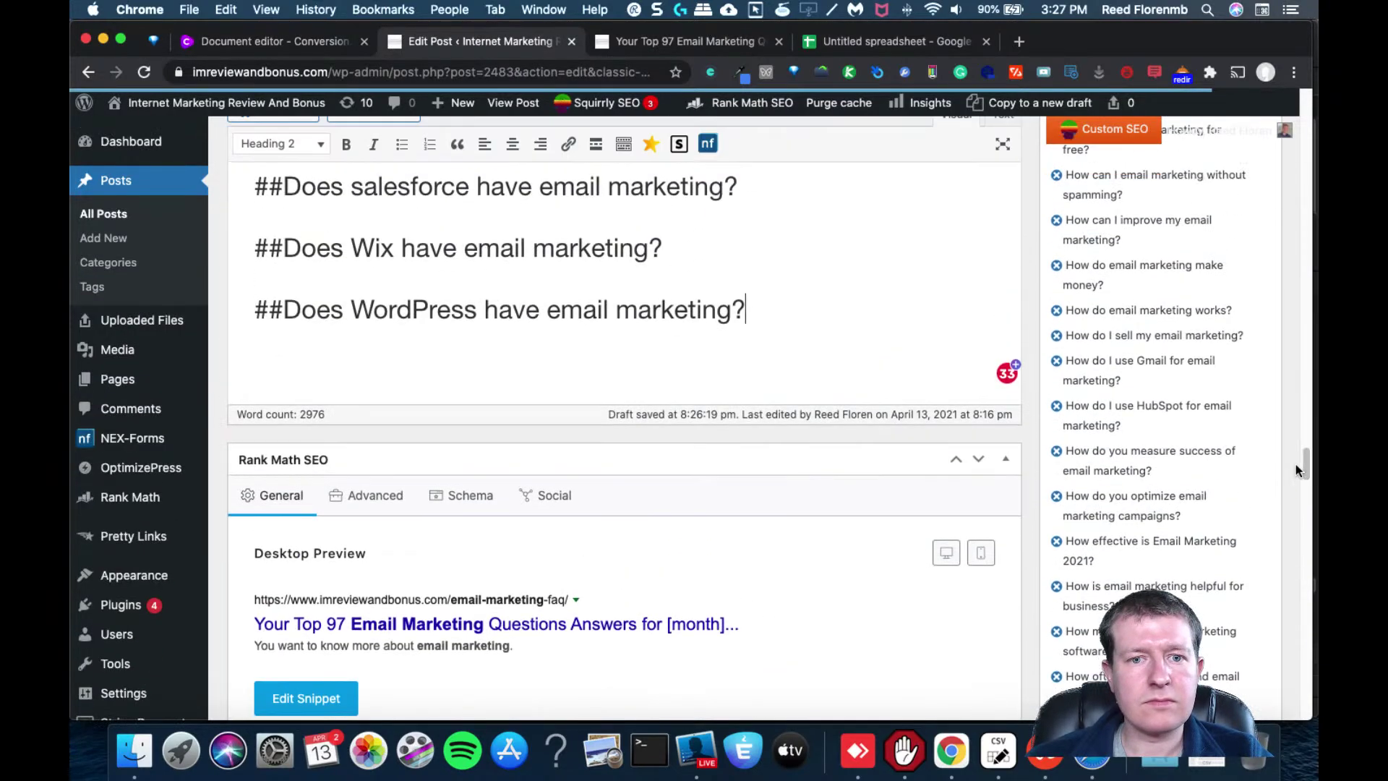
{"action": "left_click", "coordinate": [862, 329]}
{"action": "key", "text": "super+v"}
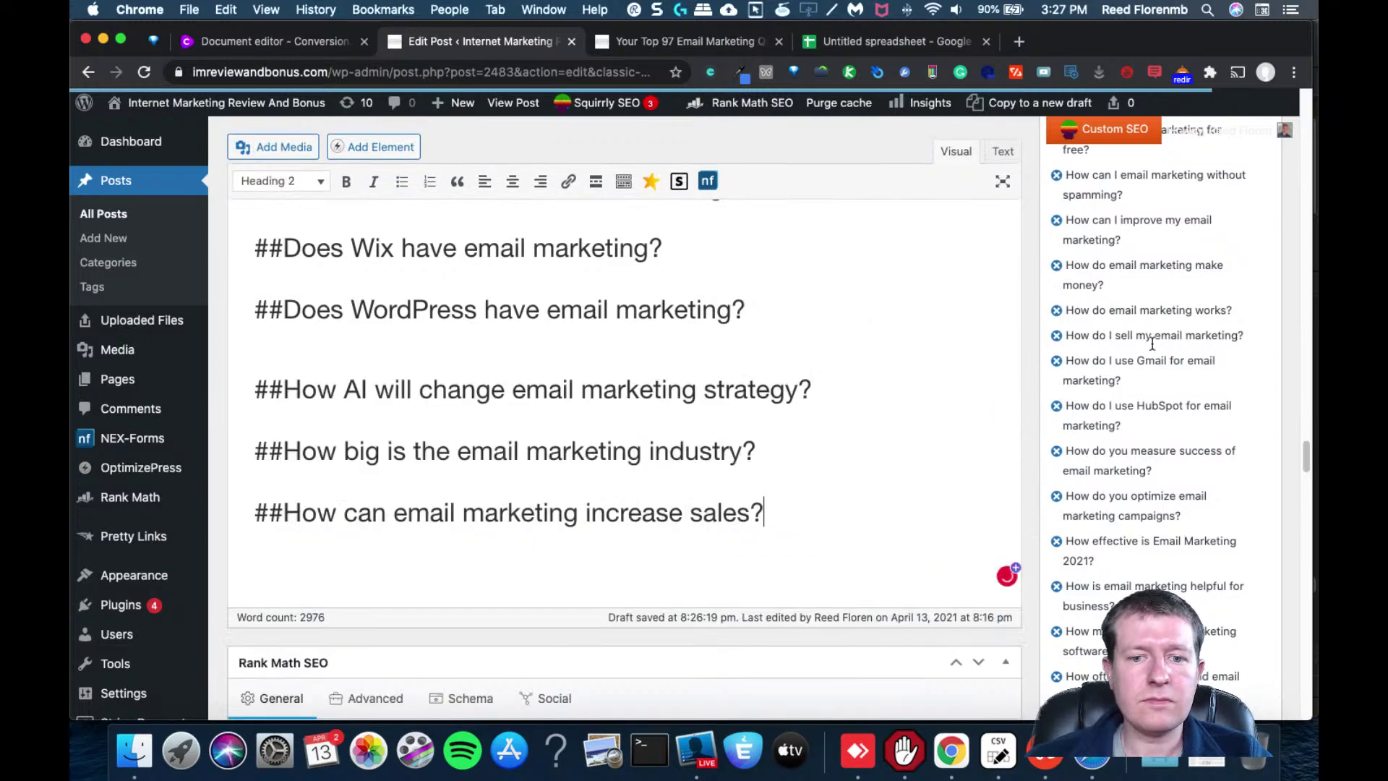
{"action": "left_click_drag", "start_coordinate": [1301, 458], "coordinate": [1291, 495]}
Copy the three headings from "How can I email marketing for free?" to "How can I improve my email marketing?" to the end of the post
{"action": "left_click", "coordinate": [321, 48]}
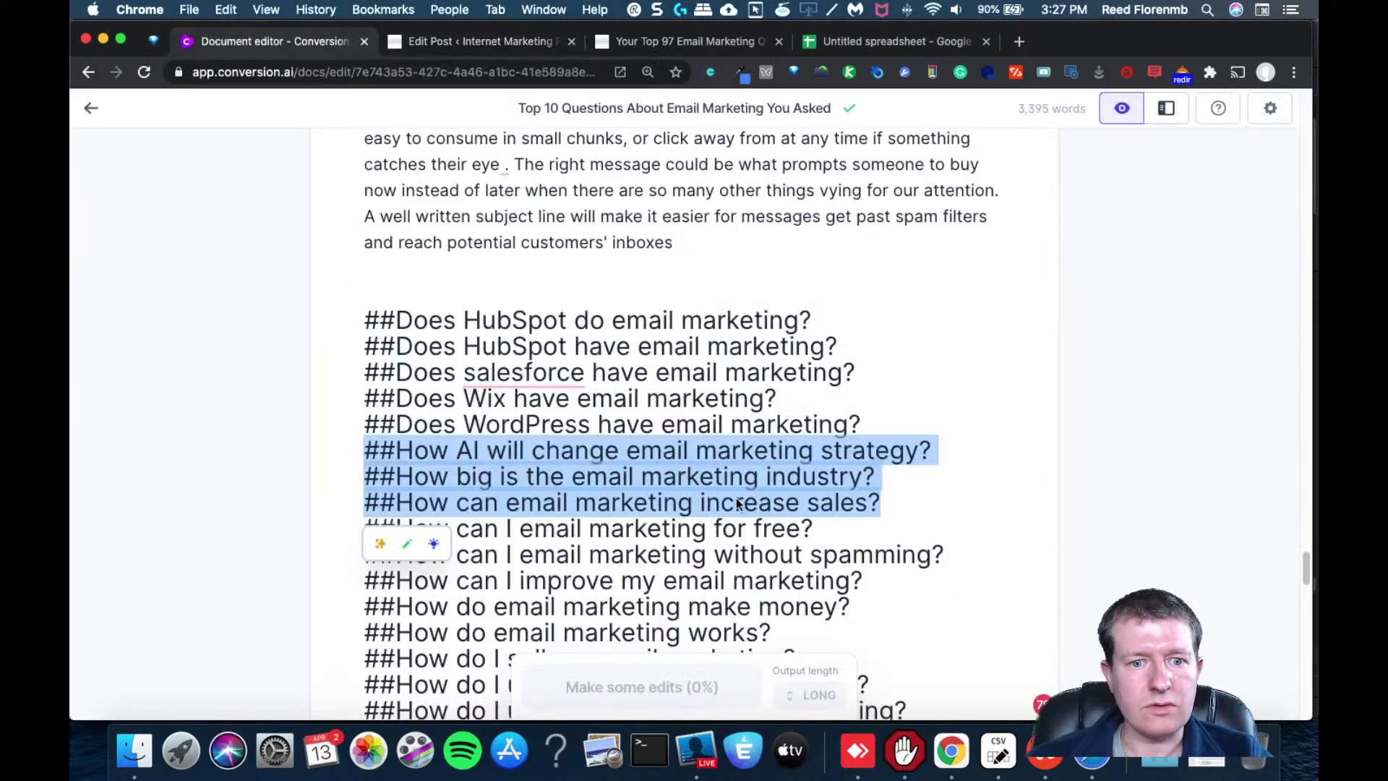
{"action": "left_click", "coordinate": [658, 529]}
{"action": "left_click_drag", "start_coordinate": [354, 528], "coordinate": [896, 582]}
{"action": "left_click", "coordinate": [466, 45]}
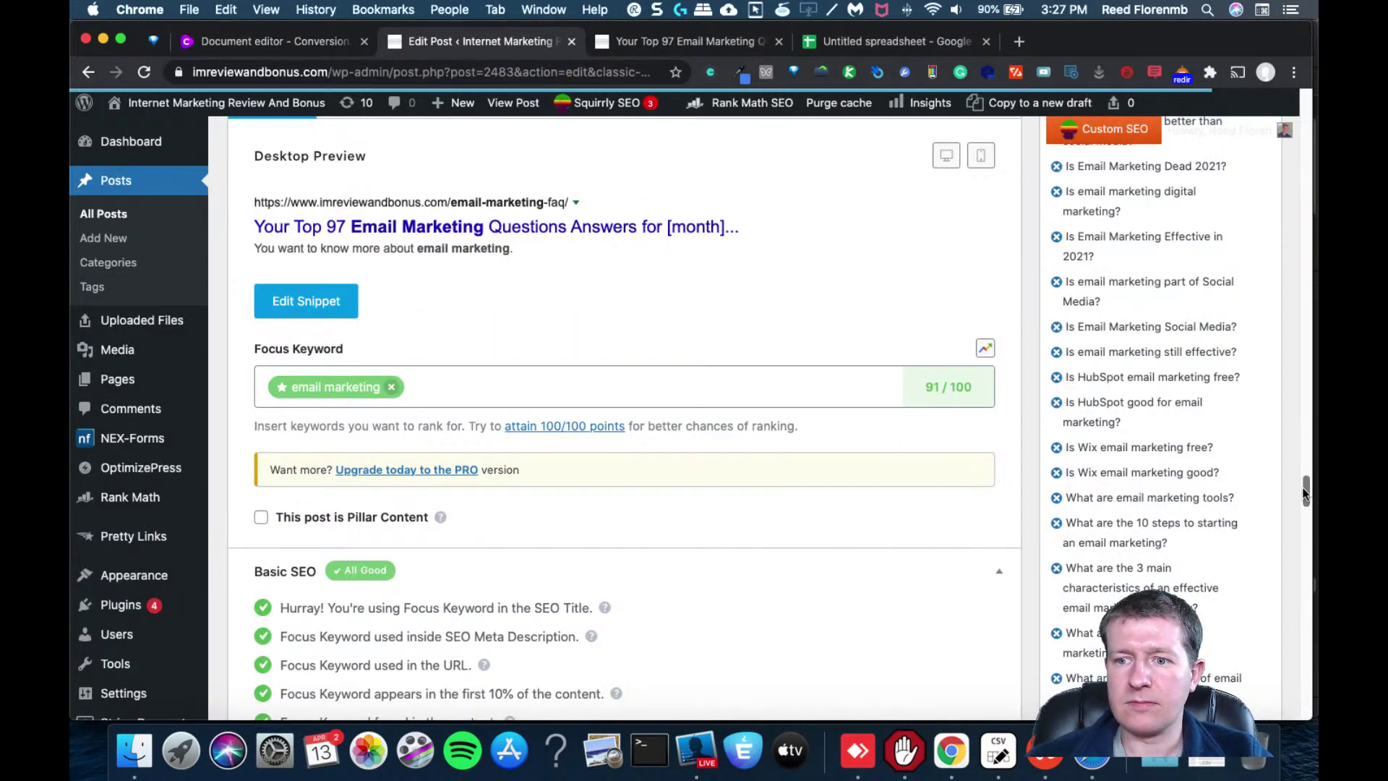
{"action": "scroll", "coordinate": [1305, 495], "scroll_direction": "up", "scroll_amount": 10}
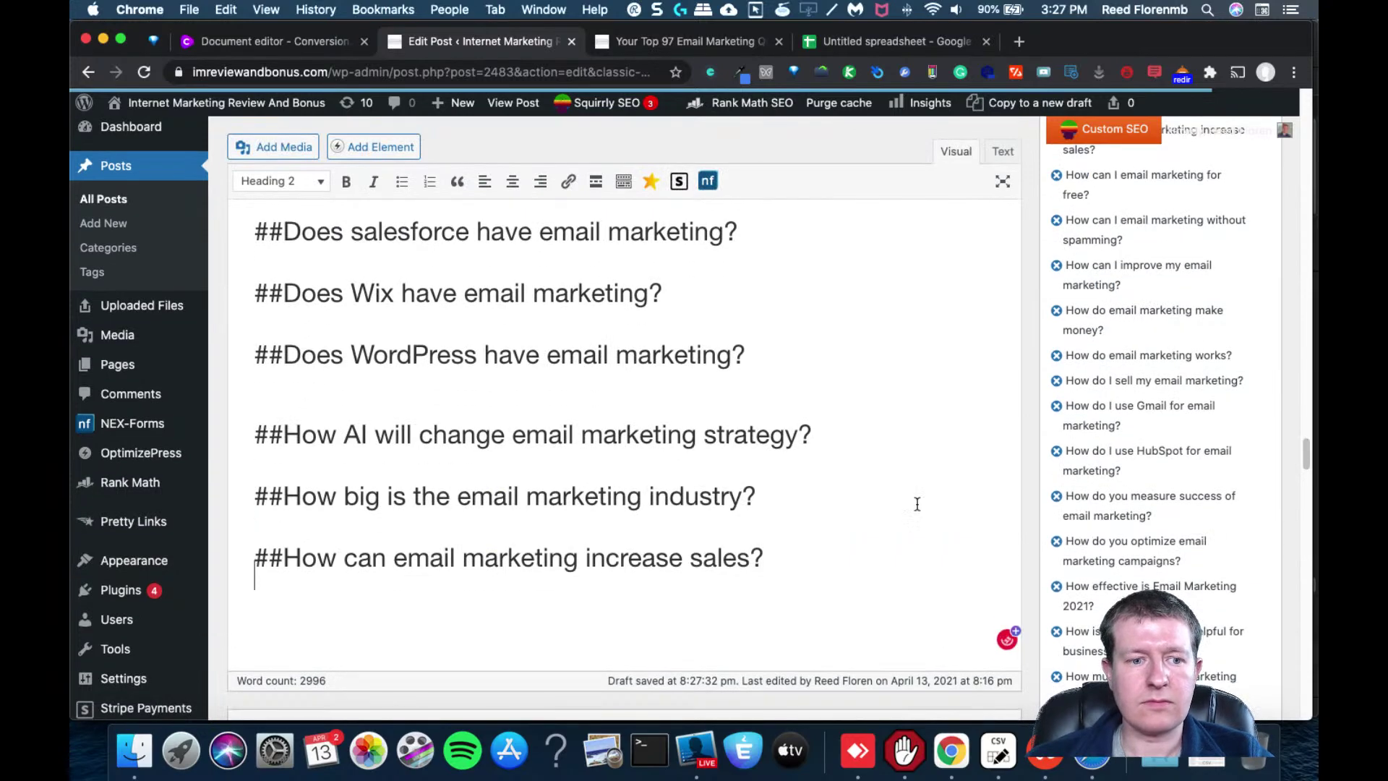
{"action": "key", "text": "super+v"}
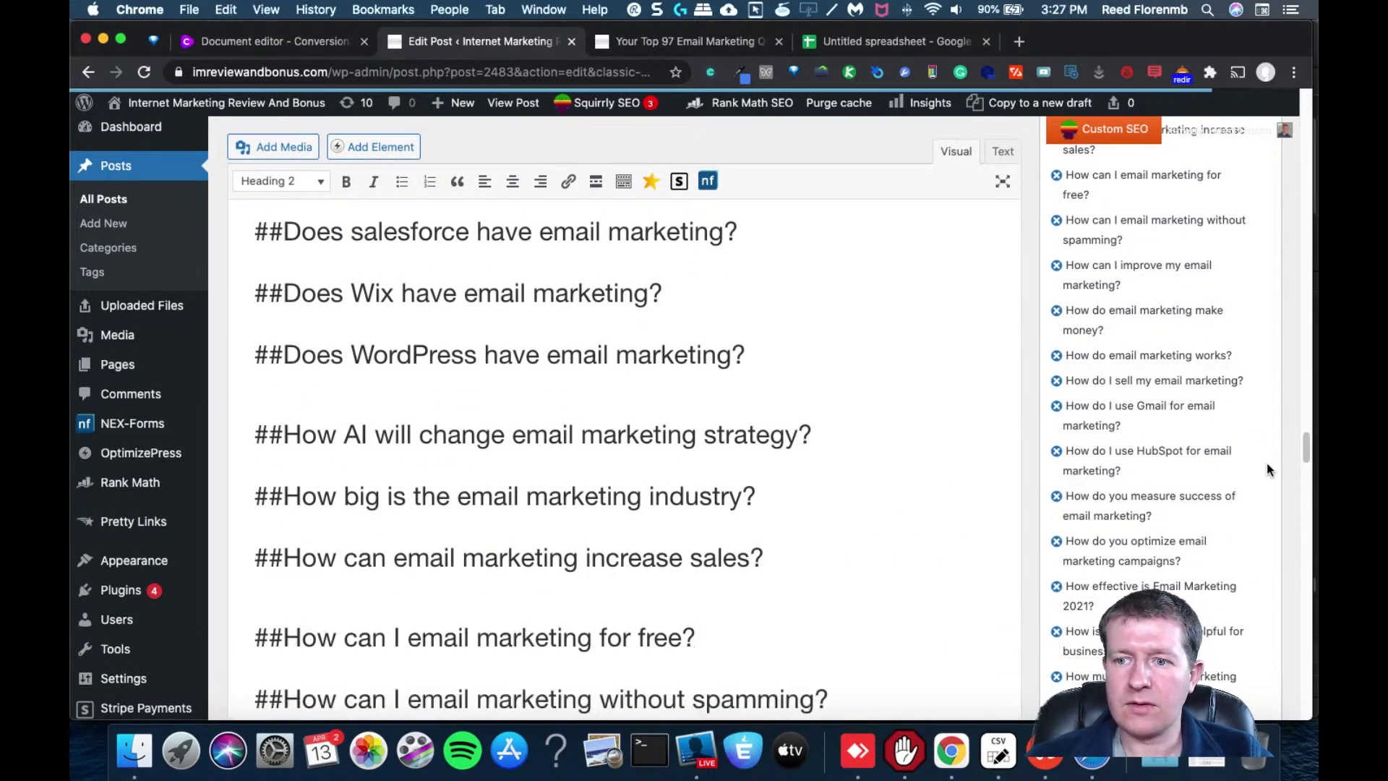
{"action": "left_click_drag", "start_coordinate": [1303, 448], "coordinate": [1299, 527]}
Search Google for email marketing, open its Wikipedia article, copy the article's address and return to the post
{"action": "key", "text": "super+t"}
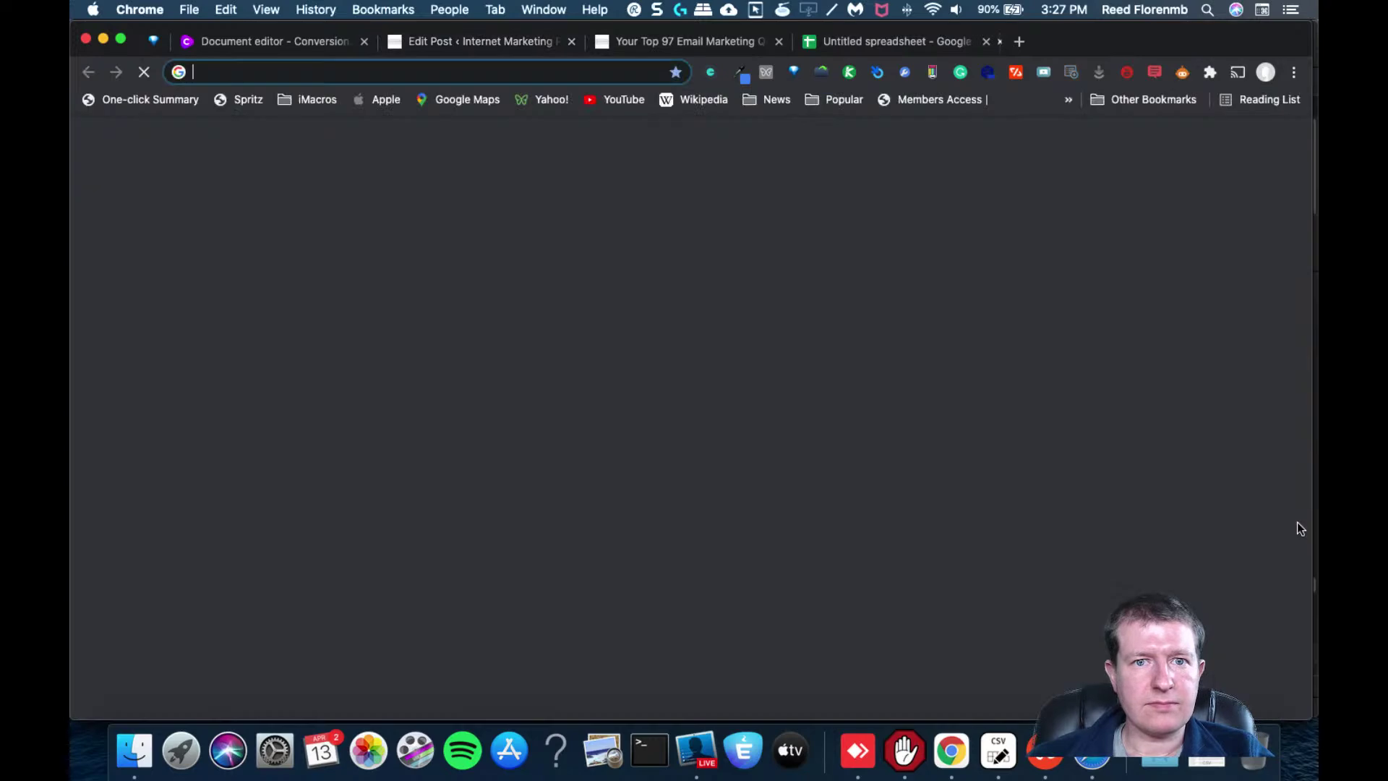
{"action": "type", "text": "email ma"}
{"action": "key", "text": "Return"}
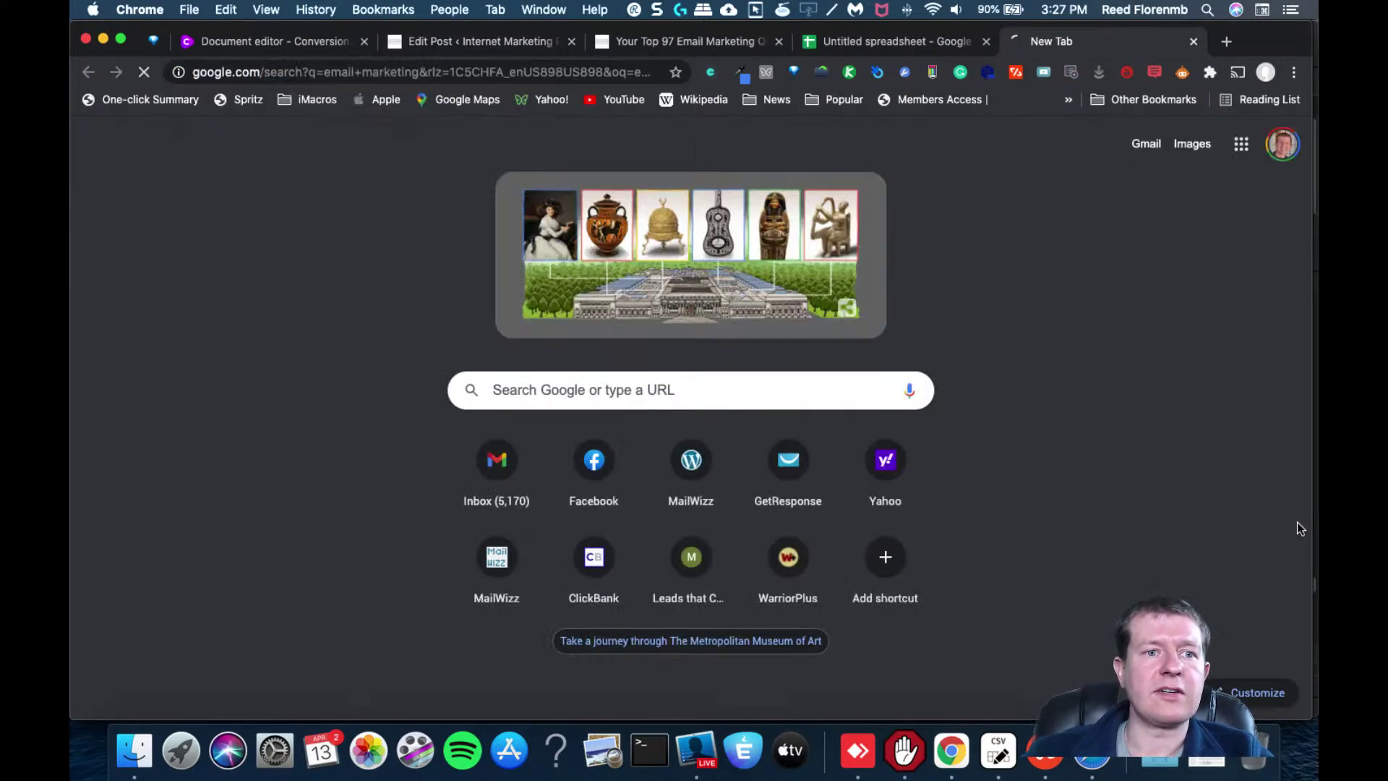
{"action": "left_click", "coordinate": [1304, 132]}
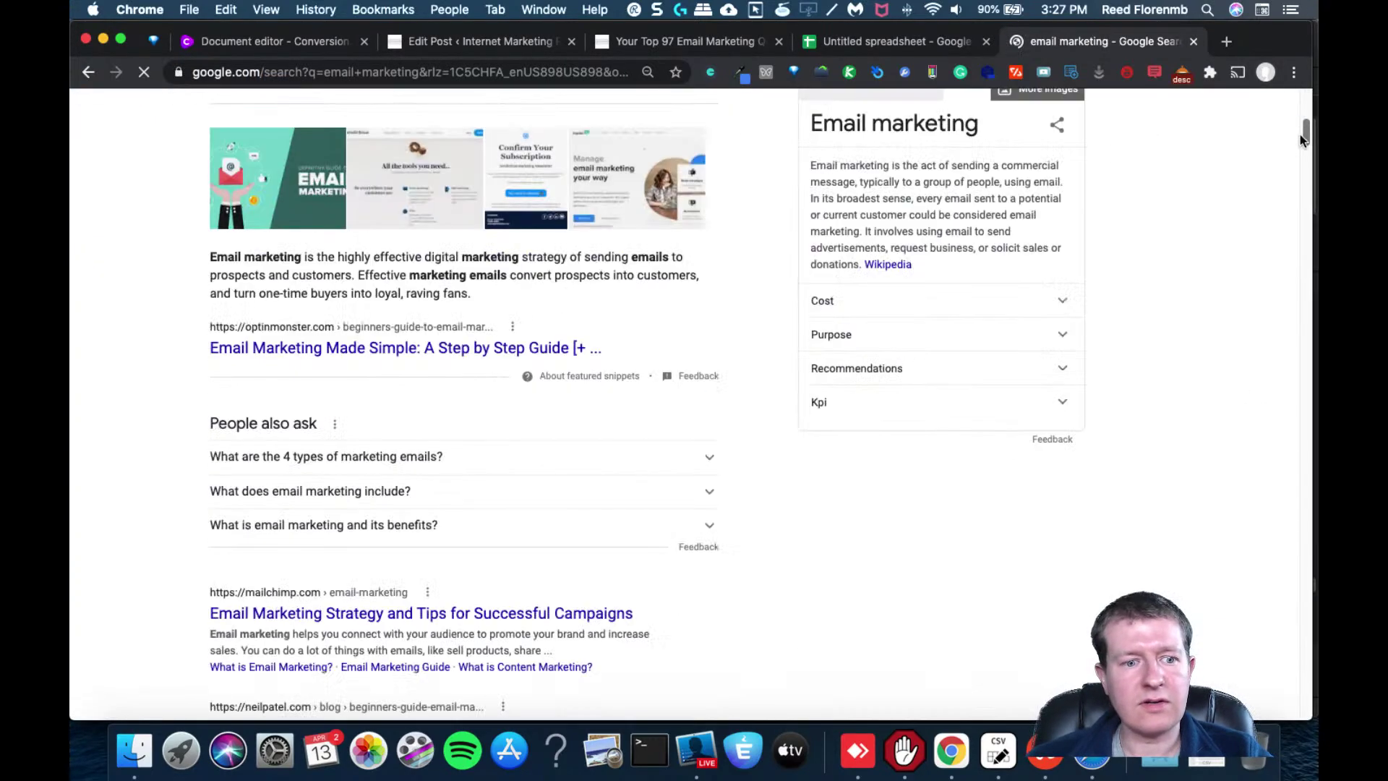
{"action": "mouse_move", "coordinate": [1301, 133]}
{"action": "left_mouse_down"}
{"action": "mouse_move", "coordinate": [1306, 152]}
{"action": "mouse_move", "coordinate": [1304, 139]}
{"action": "left_mouse_up"}
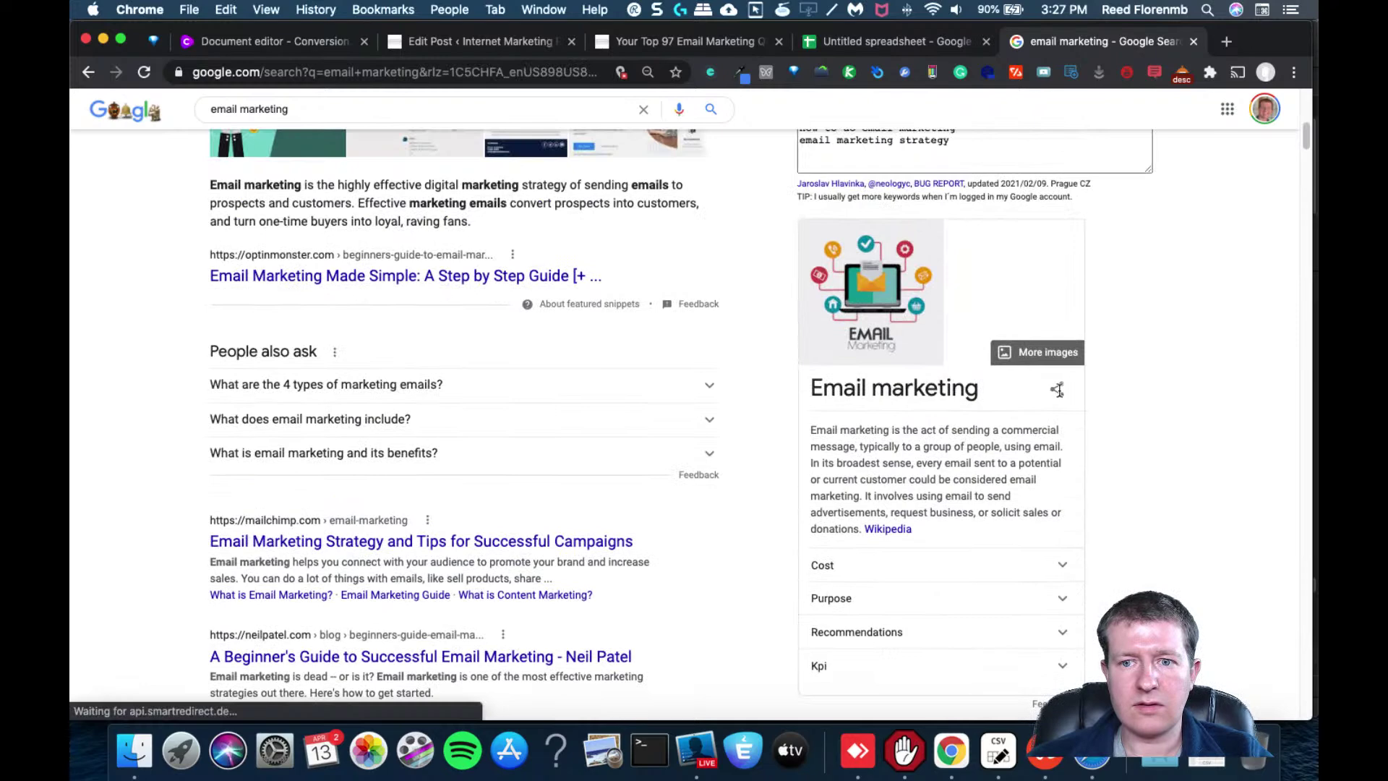
{"action": "left_click", "coordinate": [888, 528]}
{"action": "left_click", "coordinate": [551, 81]}
{"action": "key", "text": "super+w"}
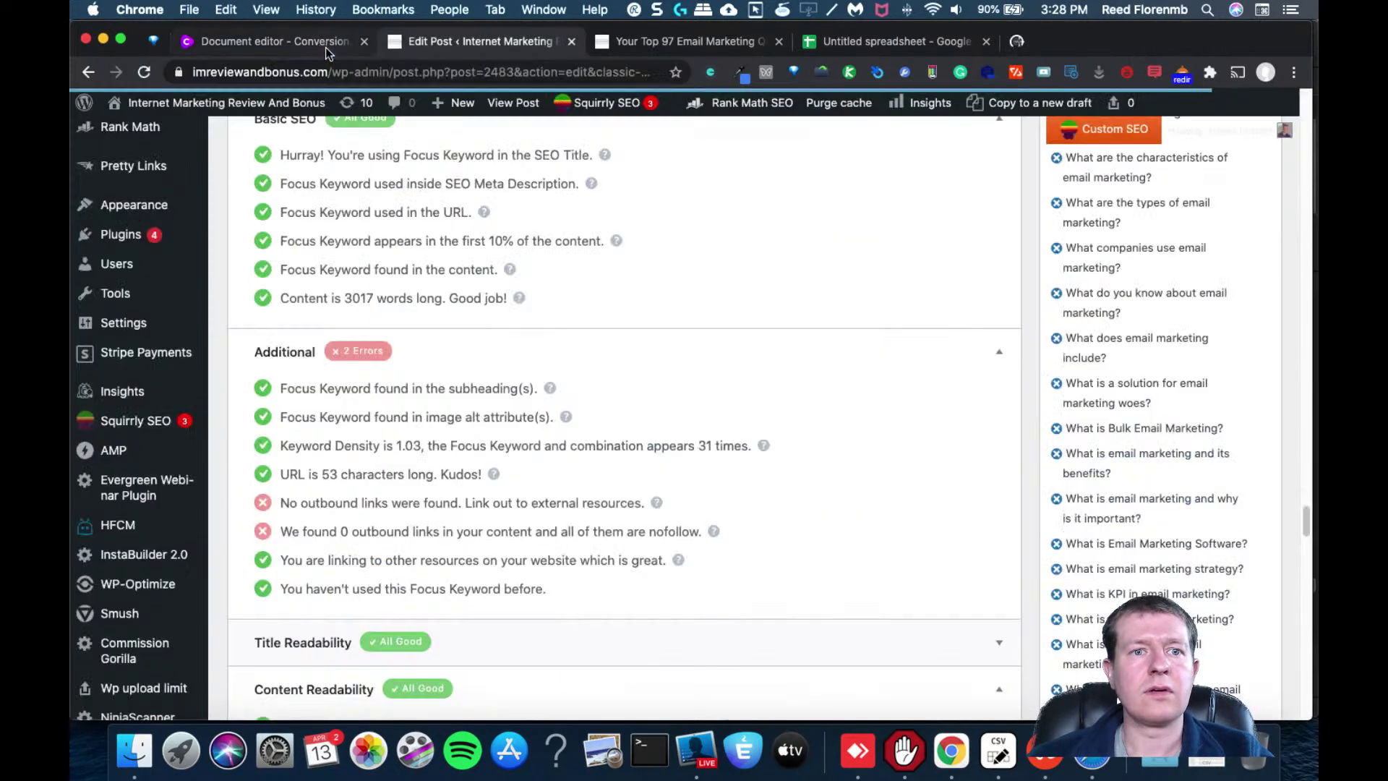
Link the bold "email marketing" in the post's opening sentence to en.wikipedia.org/wiki/Email_marketing
{"action": "left_click_drag", "start_coordinate": [1304, 514], "coordinate": [1257, 137]}
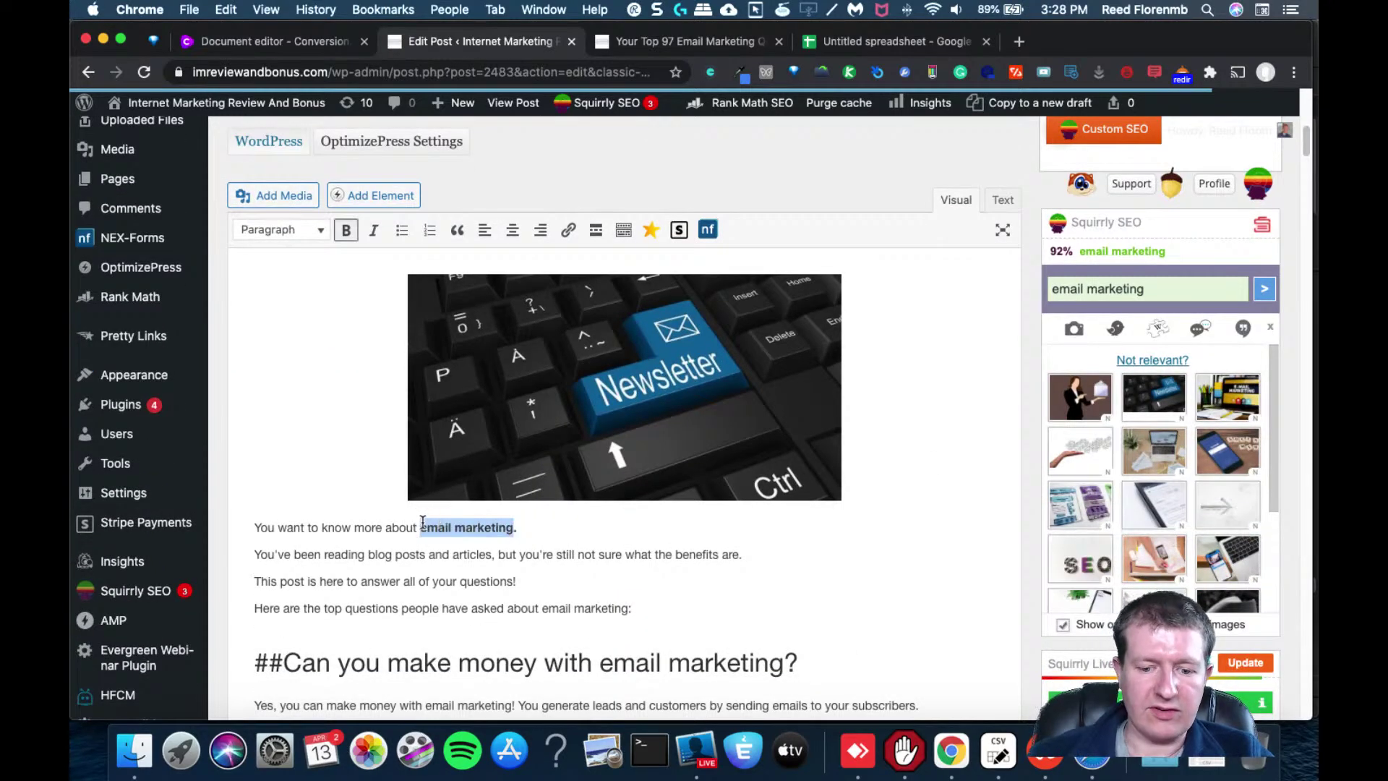
{"action": "key", "text": "super+v"}
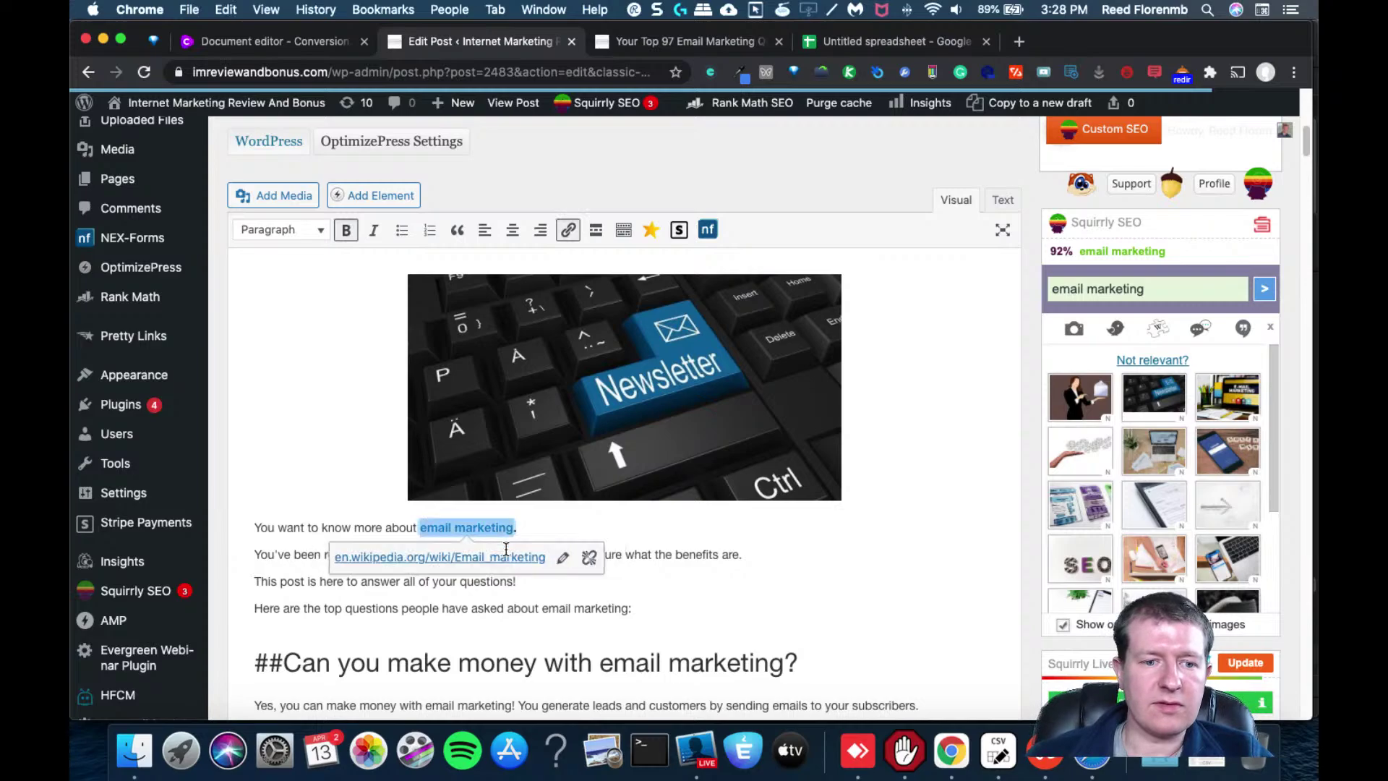
{"action": "left_click", "coordinate": [801, 571]}
Remove the ## marker from the heading "Can you make money with email marketing?" in the post
{"action": "left_click_drag", "start_coordinate": [1301, 156], "coordinate": [1250, 148]}
{"action": "scroll", "coordinate": [624, 433], "scroll_direction": "down", "scroll_amount": 5}
{"action": "left_click", "coordinate": [278, 469]}
{"action": "key", "text": "BackSpace"}
{"action": "key", "text": "BackSpace"}
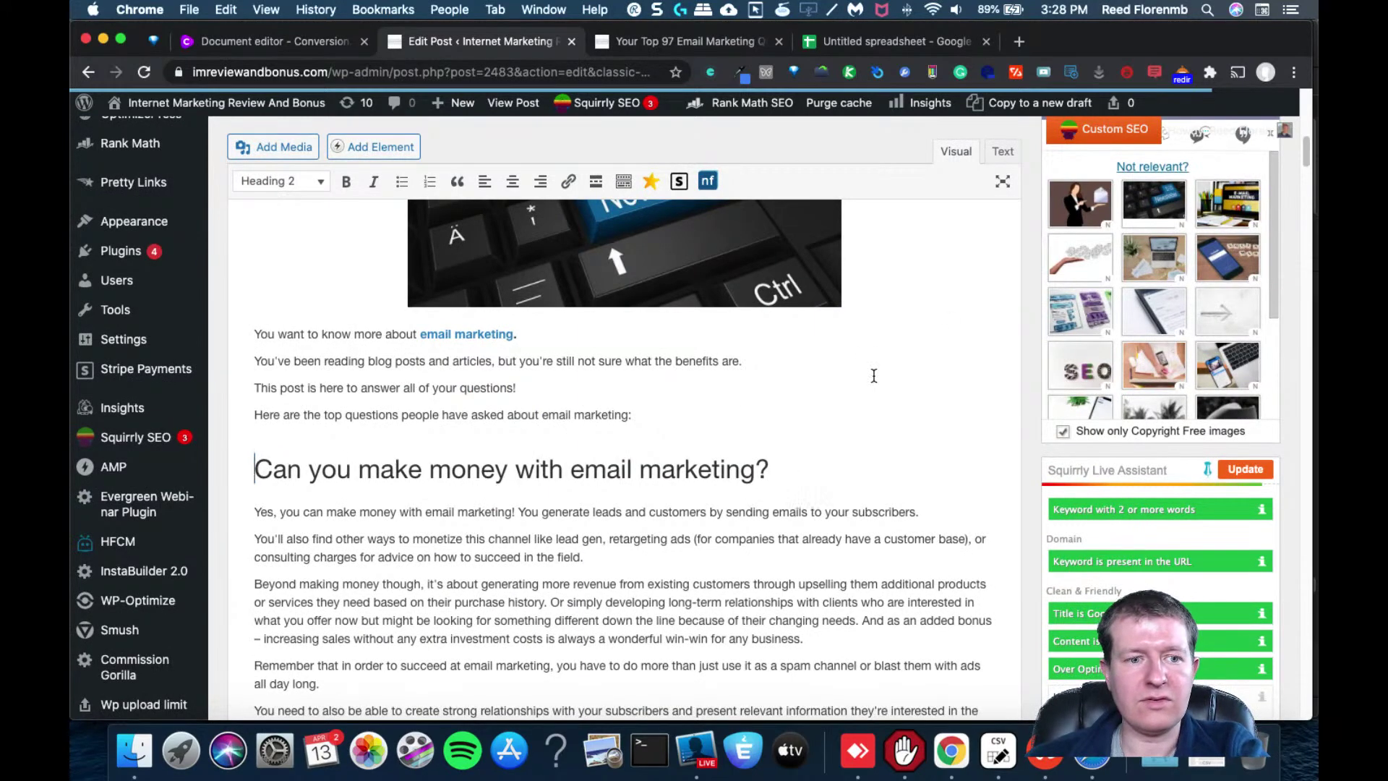
Remove the ## markers from "Do I need a website for email marketing?" and "Does email marketing die?", and save the draft
{"action": "left_click_drag", "start_coordinate": [1305, 155], "coordinate": [1301, 212]}
{"action": "left_click_drag", "start_coordinate": [282, 289], "coordinate": [245, 290]}
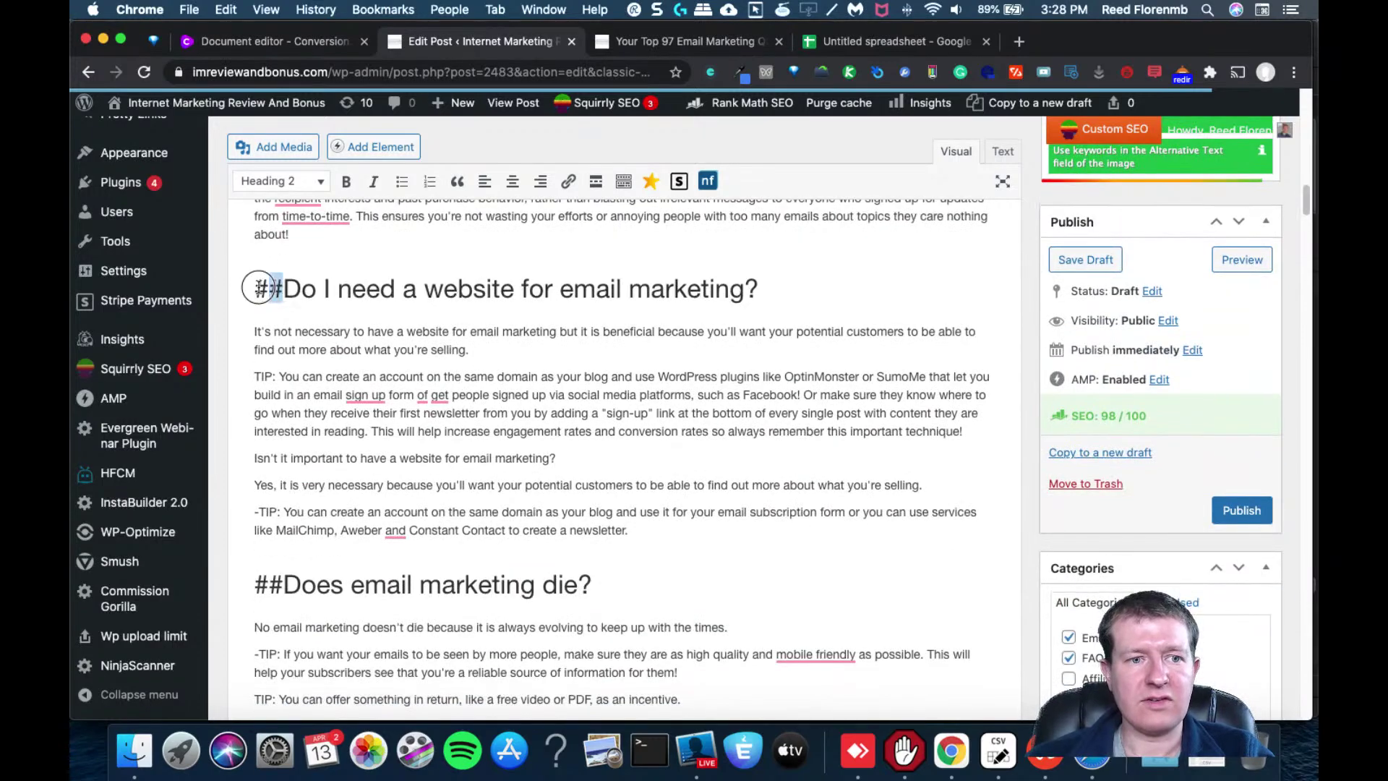
{"action": "key", "text": "BackSpace"}
{"action": "left_click_drag", "start_coordinate": [283, 584], "coordinate": [247, 582]}
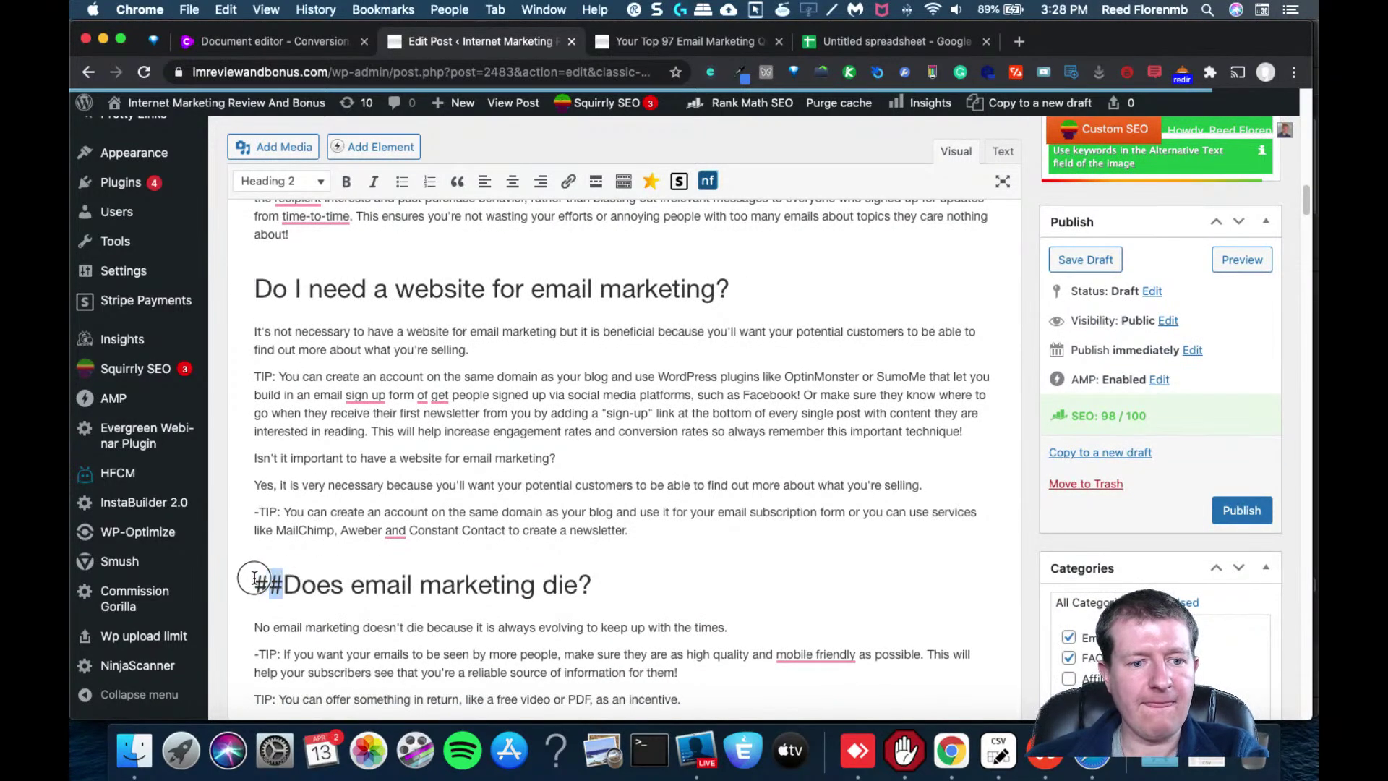
{"action": "key", "text": "BackSpace"}
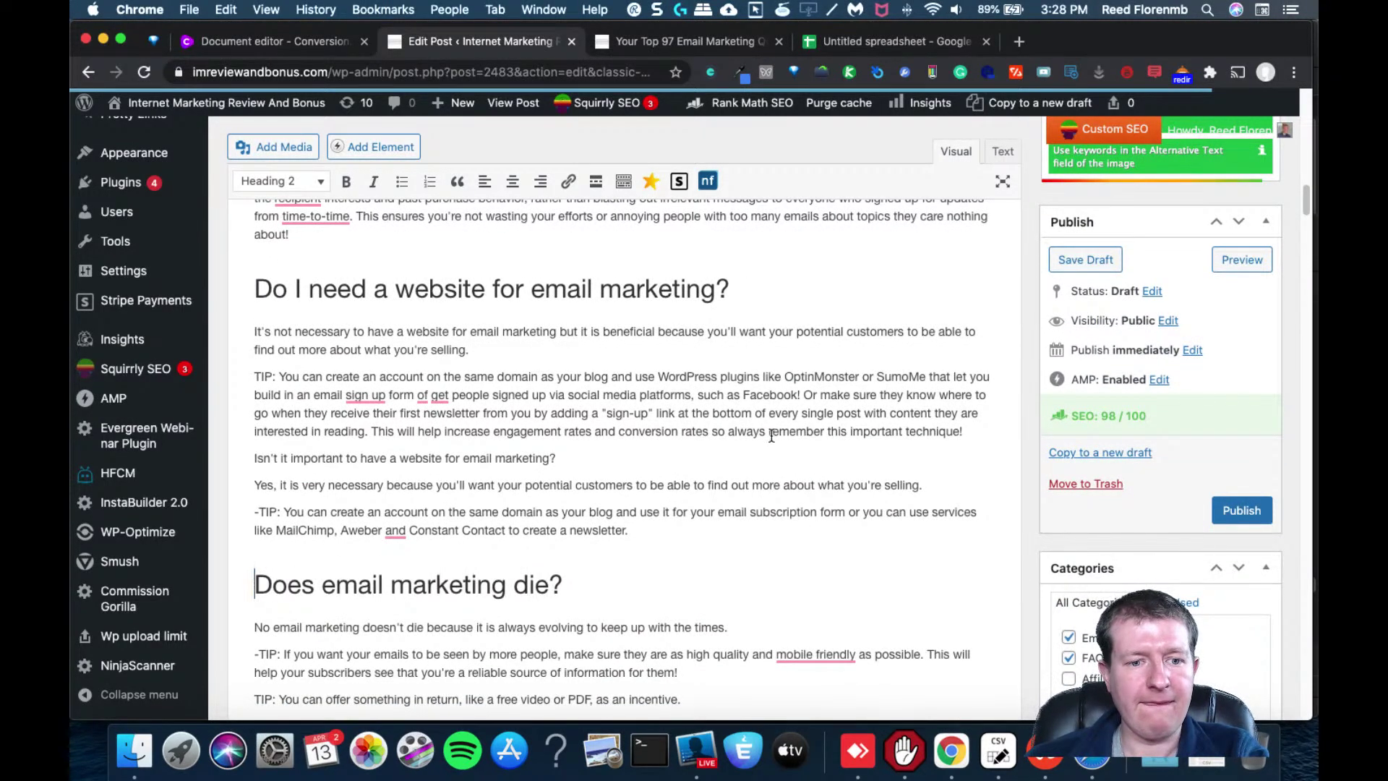
{"action": "left_click", "coordinate": [1086, 264]}
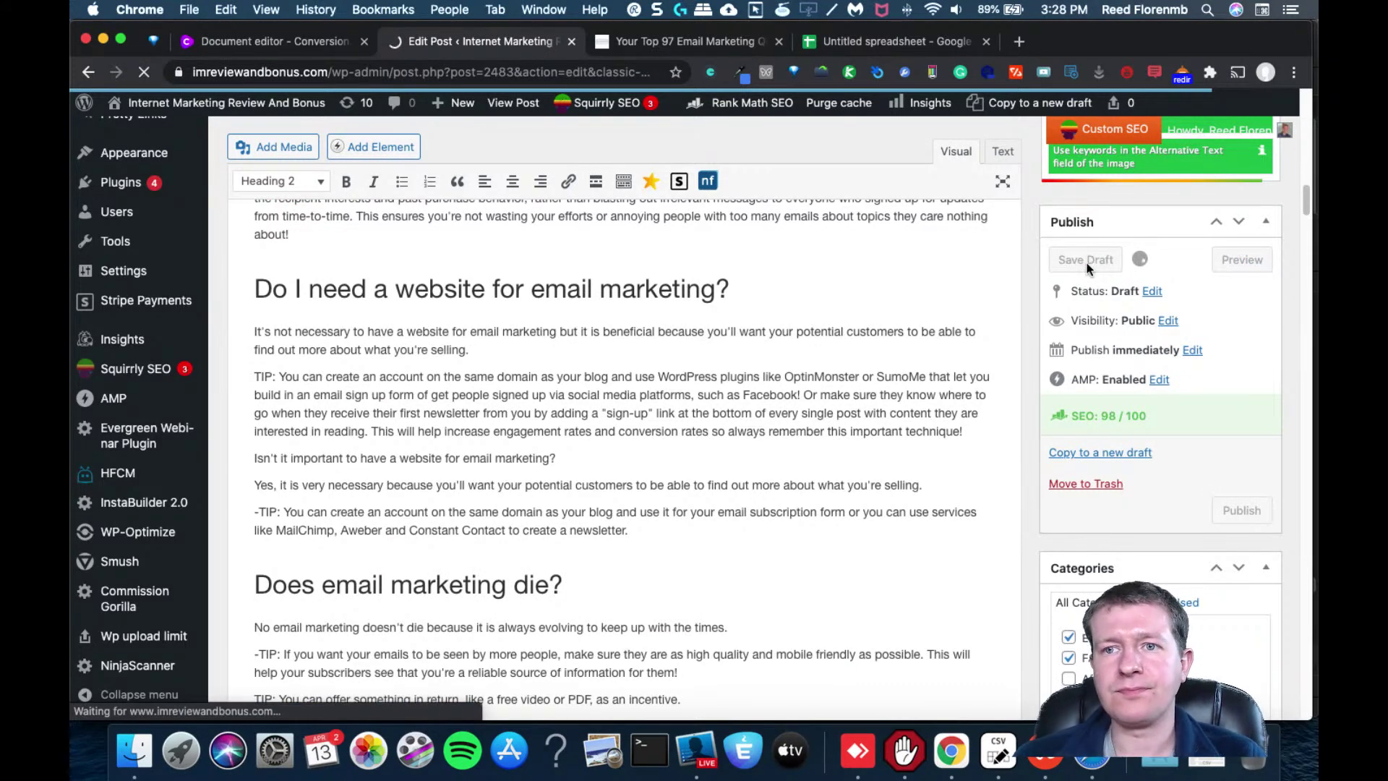
{"action": "left_click", "coordinate": [695, 752]}
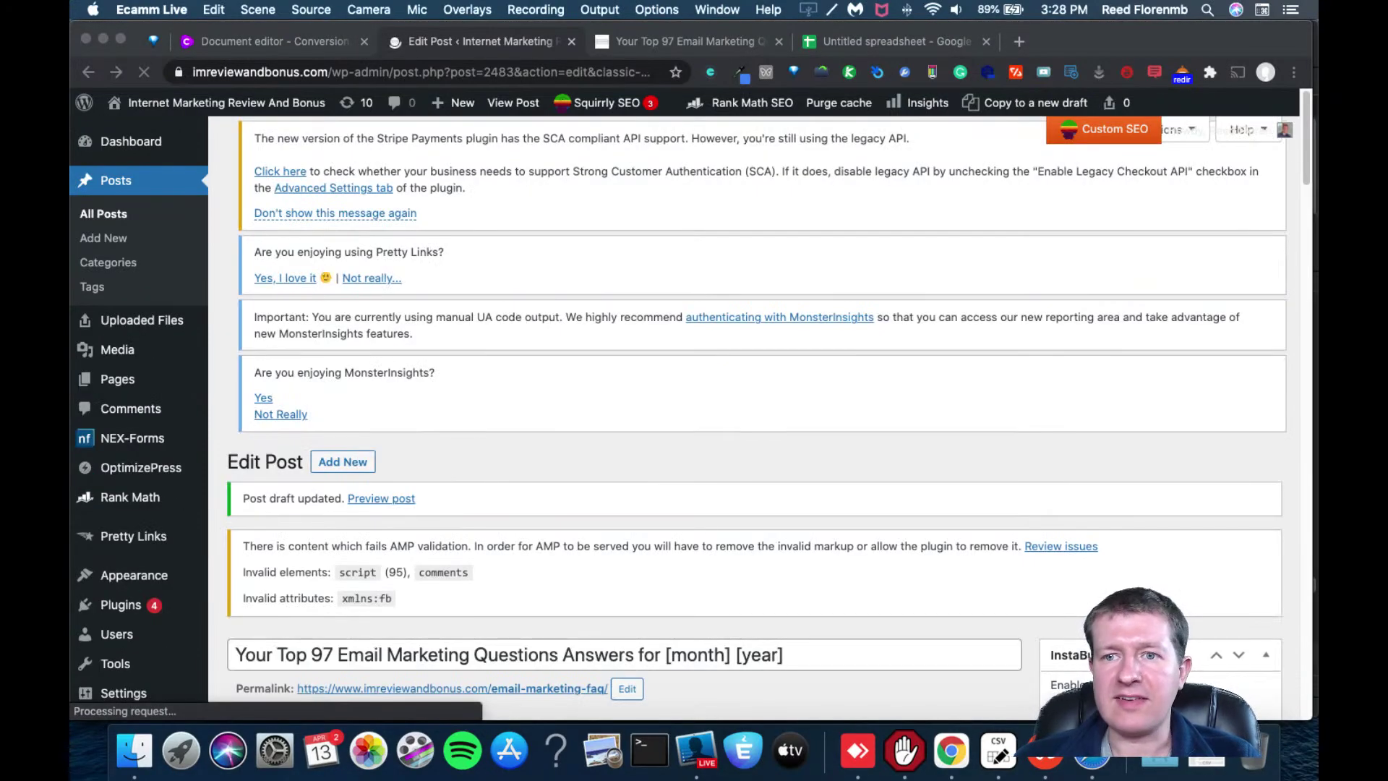
{"action": "left_click", "coordinate": [1181, 292]}
{"action": "left_click_drag", "start_coordinate": [1306, 140], "coordinate": [1256, 684]}
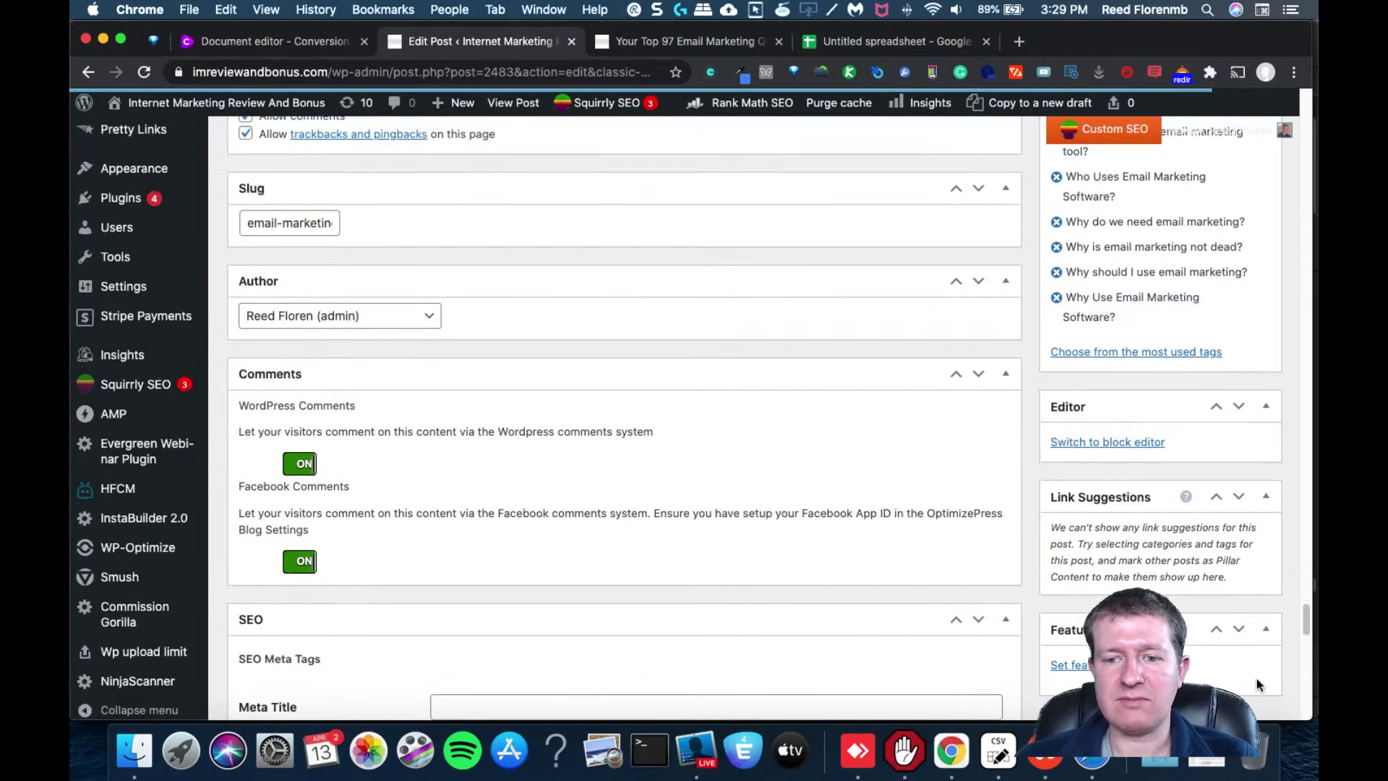
{"action": "left_click_drag", "start_coordinate": [1302, 623], "coordinate": [1287, 190]}
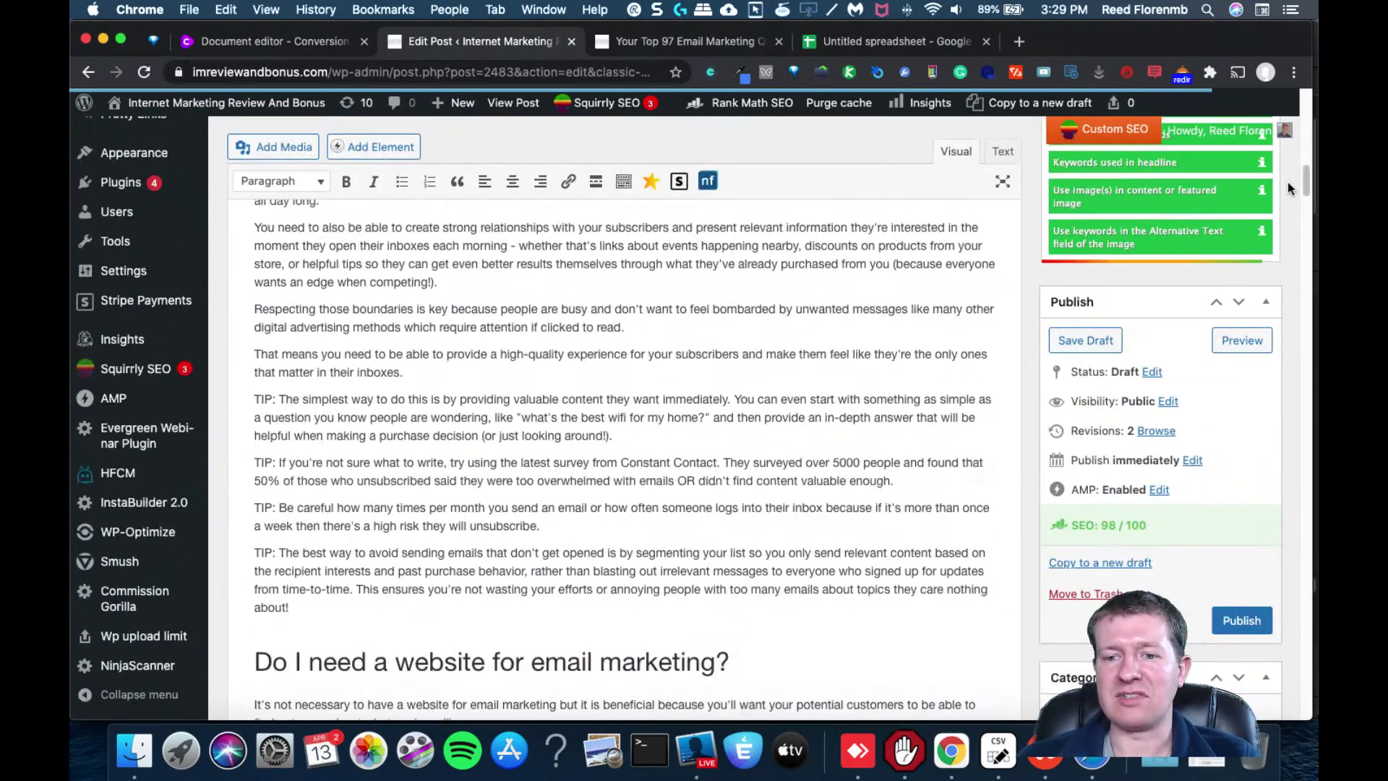
Preview the draft post to examine its layout and TIP paragraphs, and return to the Conversion.ai document
{"action": "left_click", "coordinate": [1241, 339]}
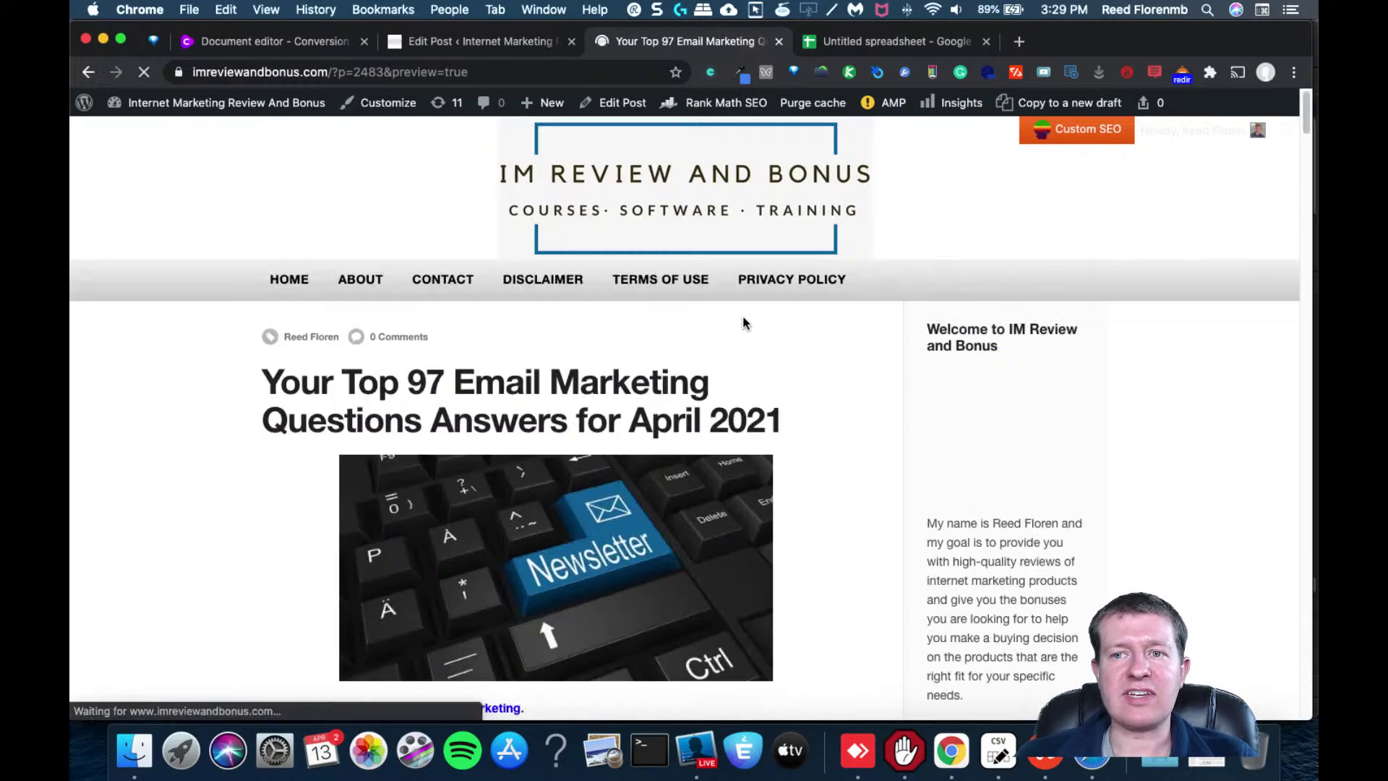
{"action": "left_click_drag", "start_coordinate": [1304, 110], "coordinate": [1291, 199]}
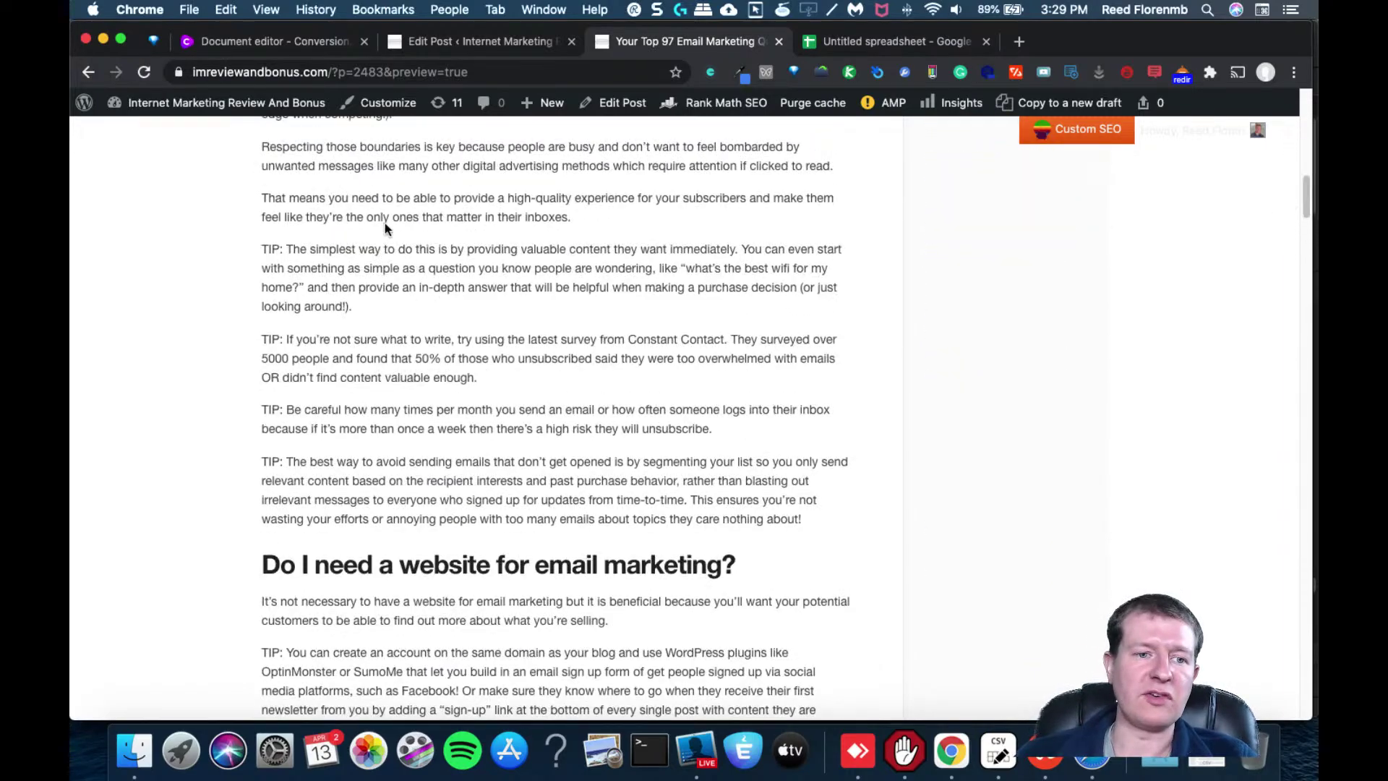
{"action": "left_click_drag", "start_coordinate": [258, 249], "coordinate": [284, 251]}
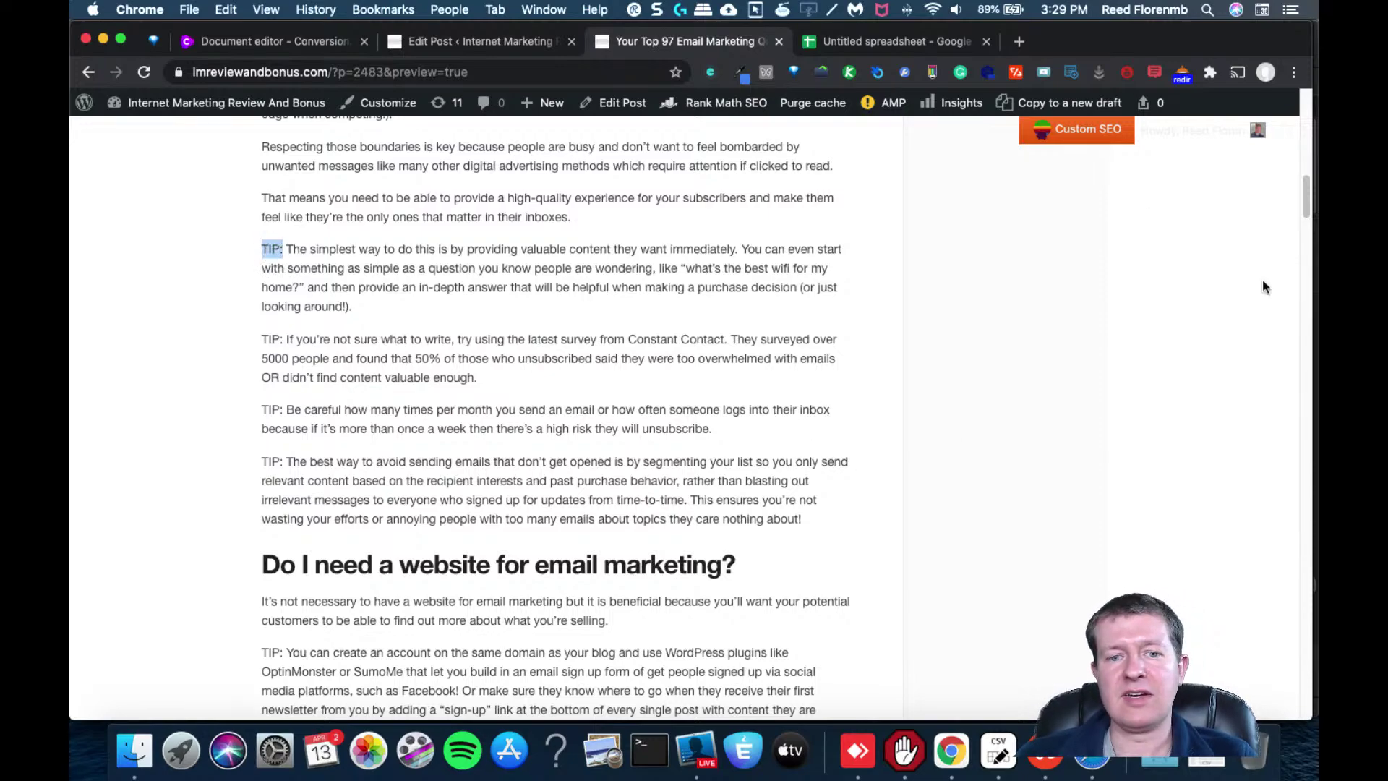
{"action": "left_click_drag", "start_coordinate": [1293, 199], "coordinate": [1253, 88]}
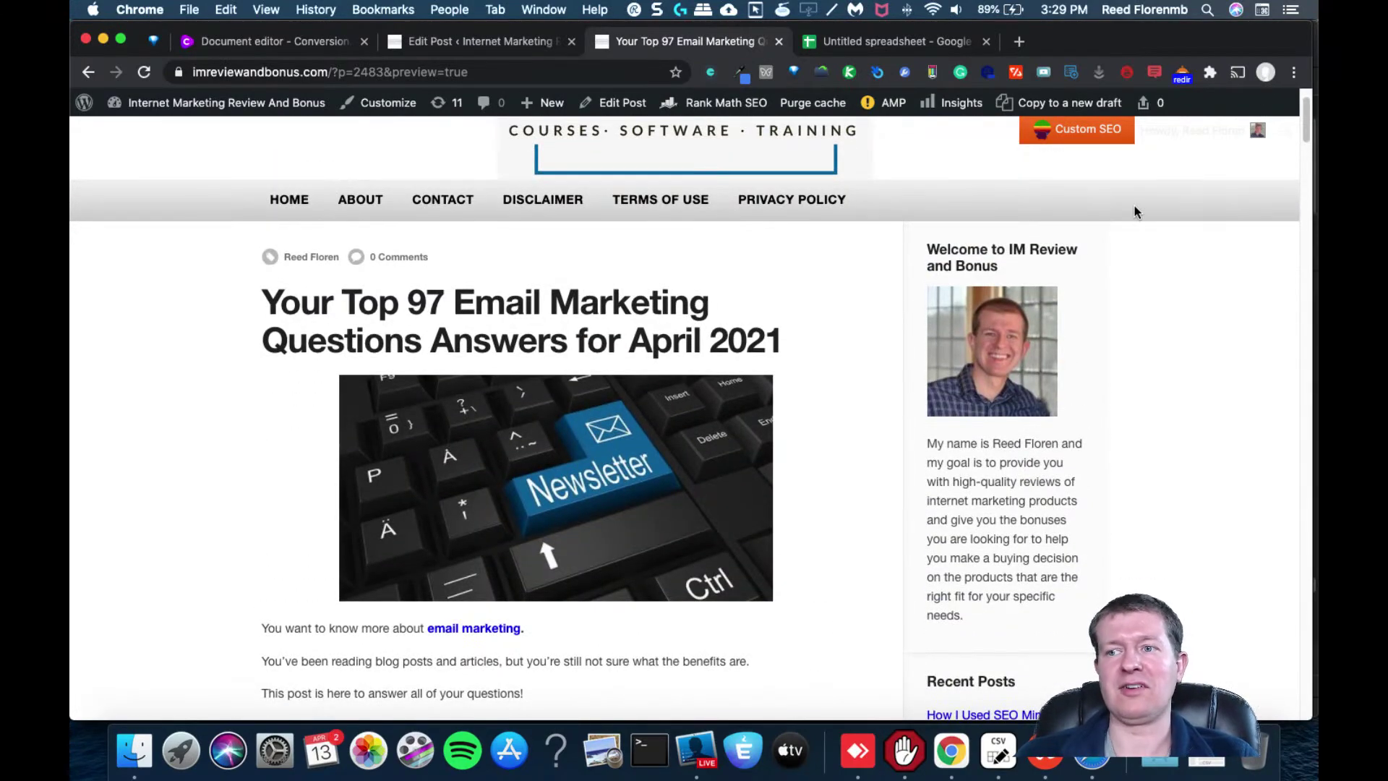
{"action": "left_click", "coordinate": [458, 48]}
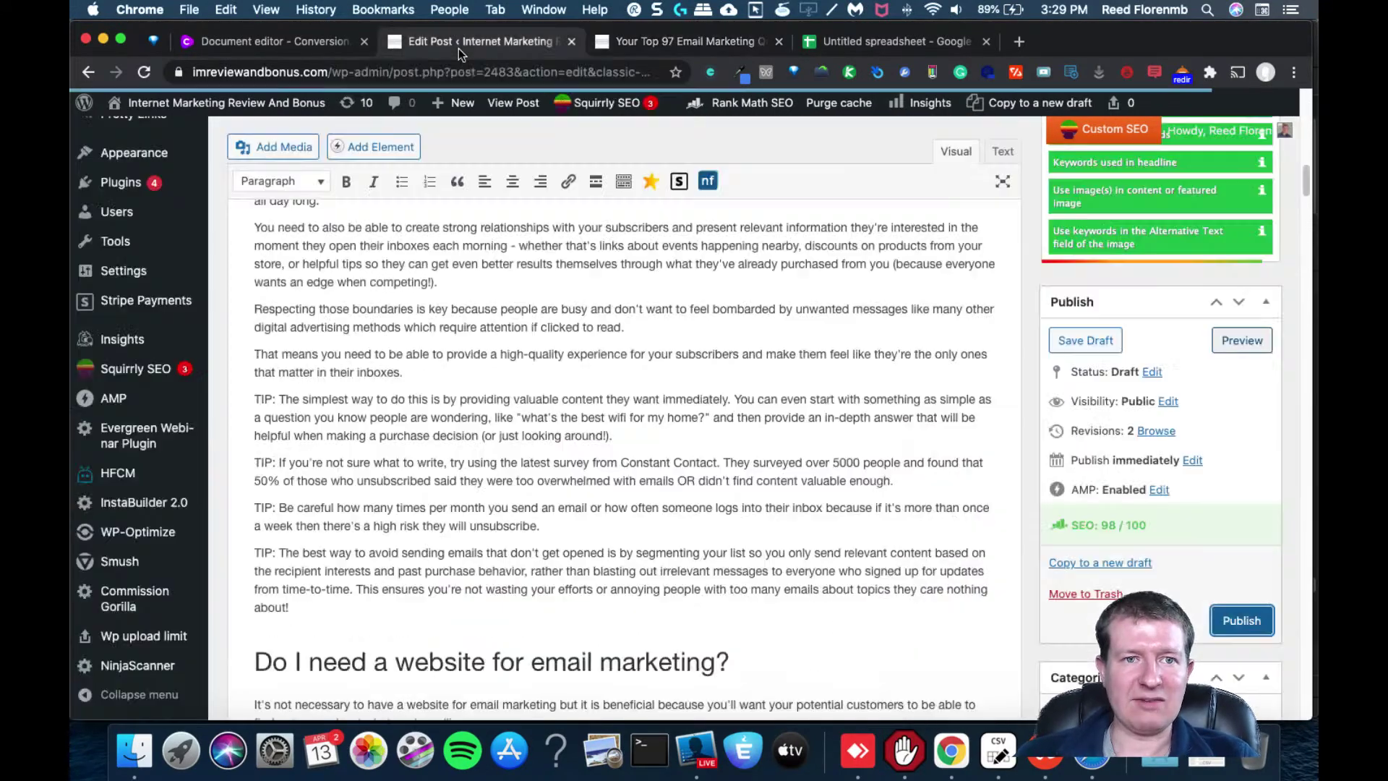
{"action": "left_click", "coordinate": [320, 44]}
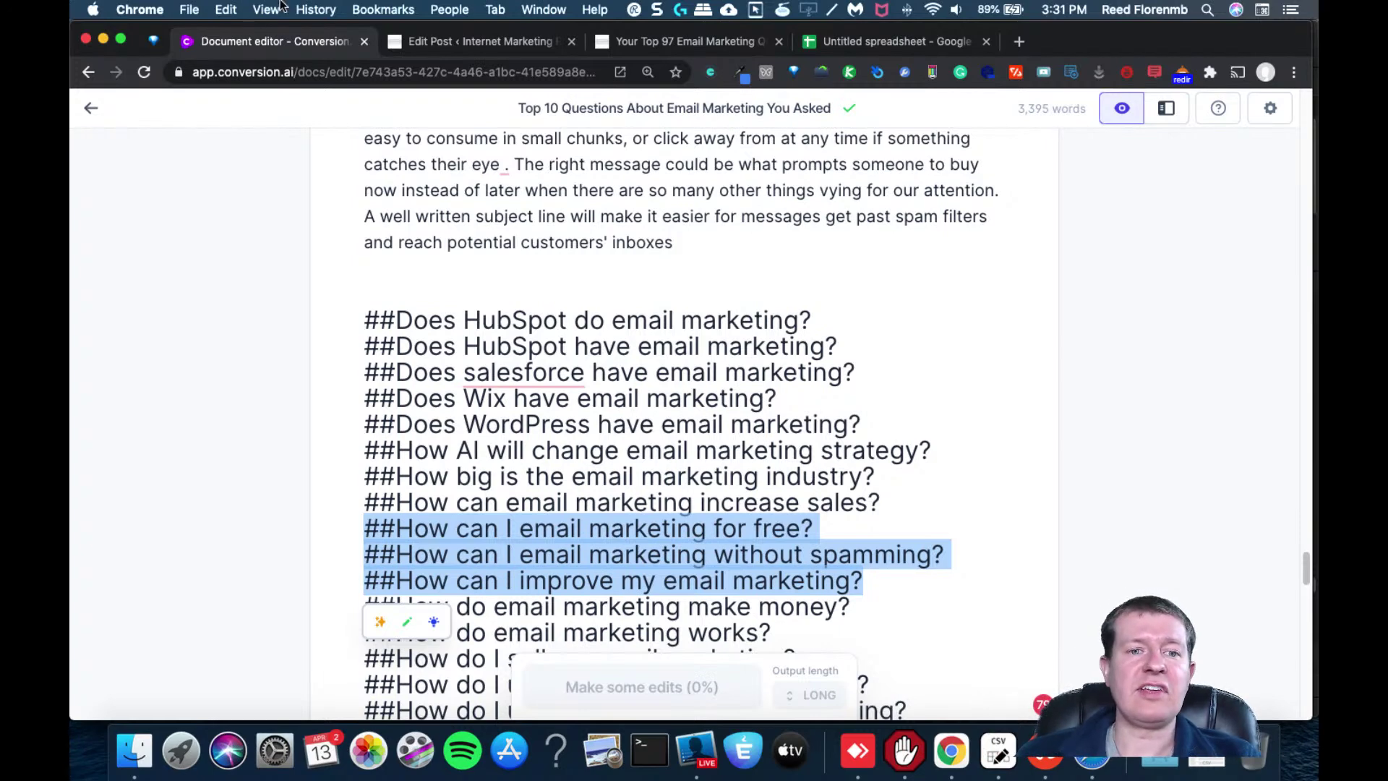
Rephrase the sentence beginning "A well written subject line" and replace it with the suggested list of email marketing tips
{"action": "left_click", "coordinate": [653, 253]}
{"action": "left_click_drag", "start_coordinate": [687, 245], "coordinate": [364, 216]}
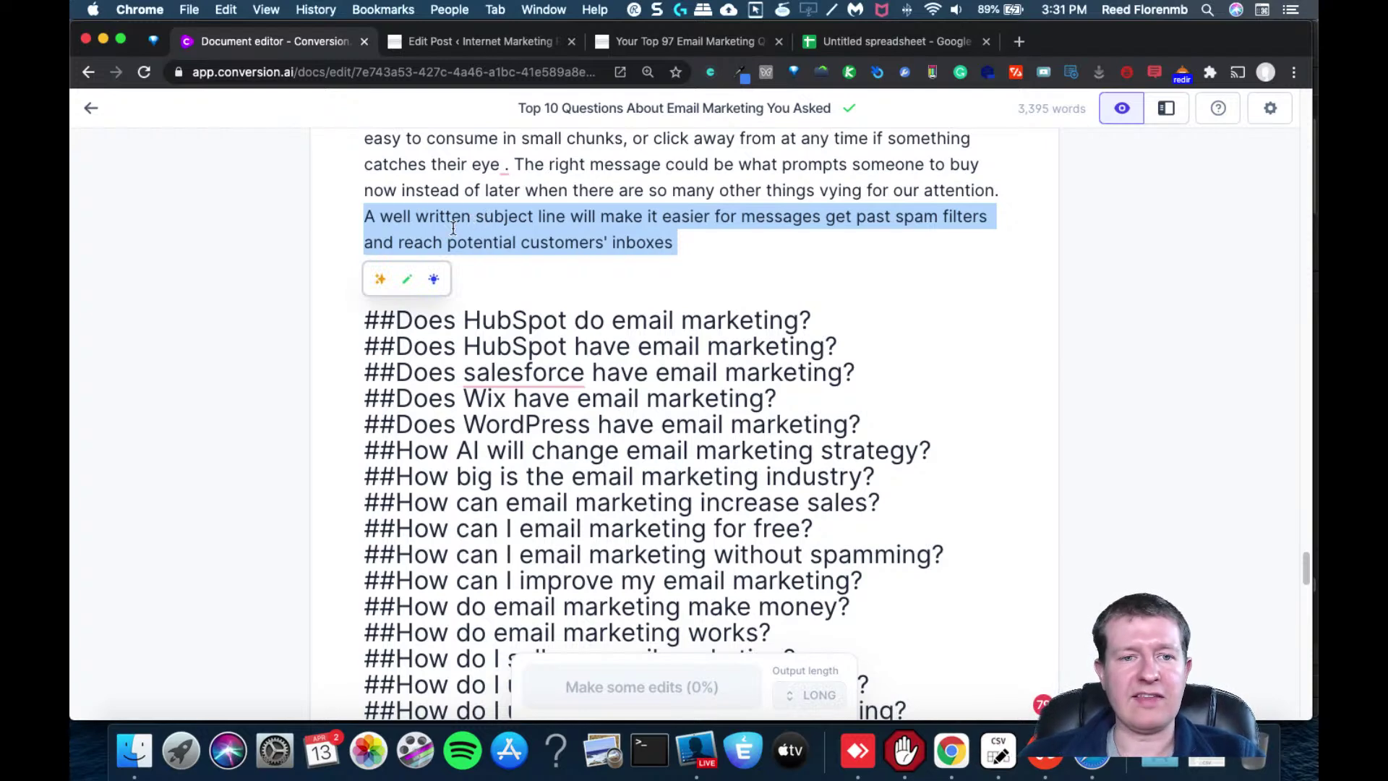
{"action": "left_click", "coordinate": [377, 284]}
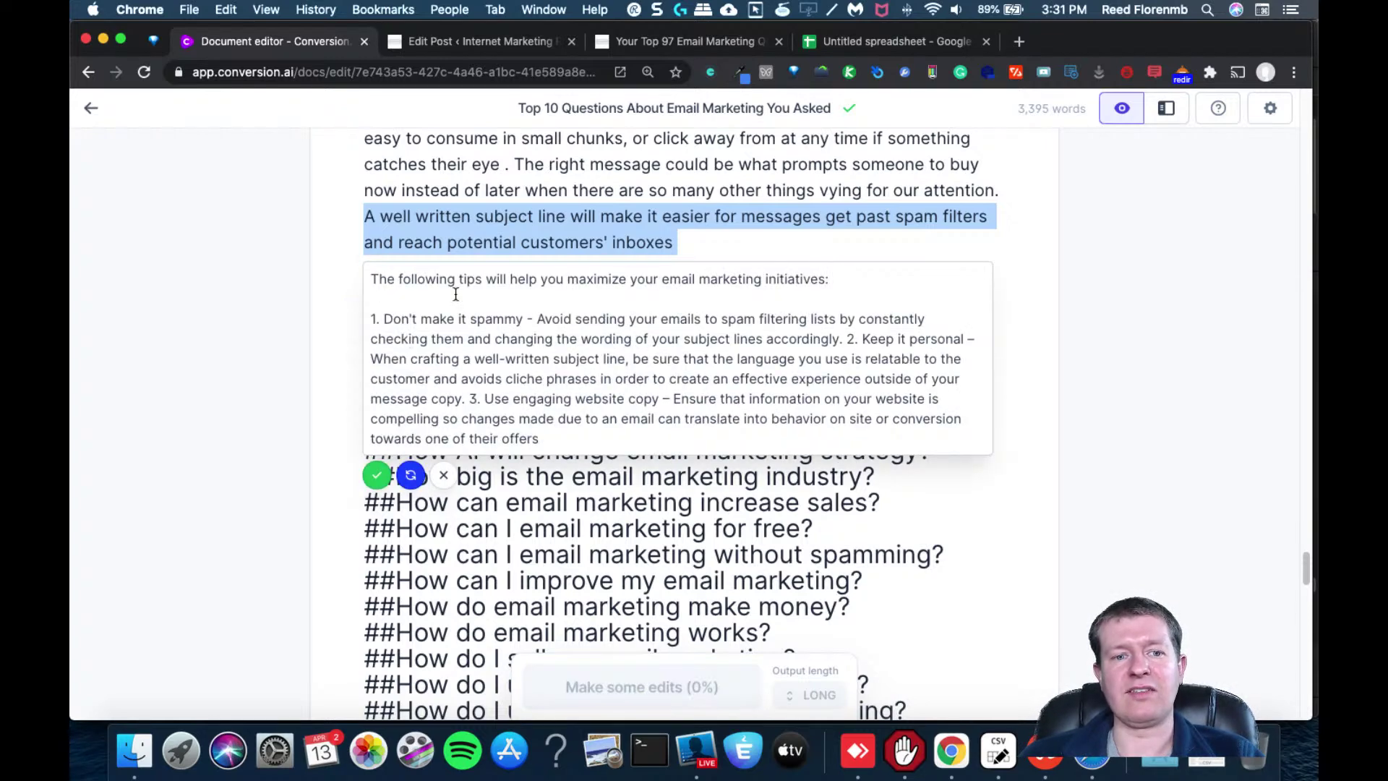
{"action": "left_click", "coordinate": [377, 477]}
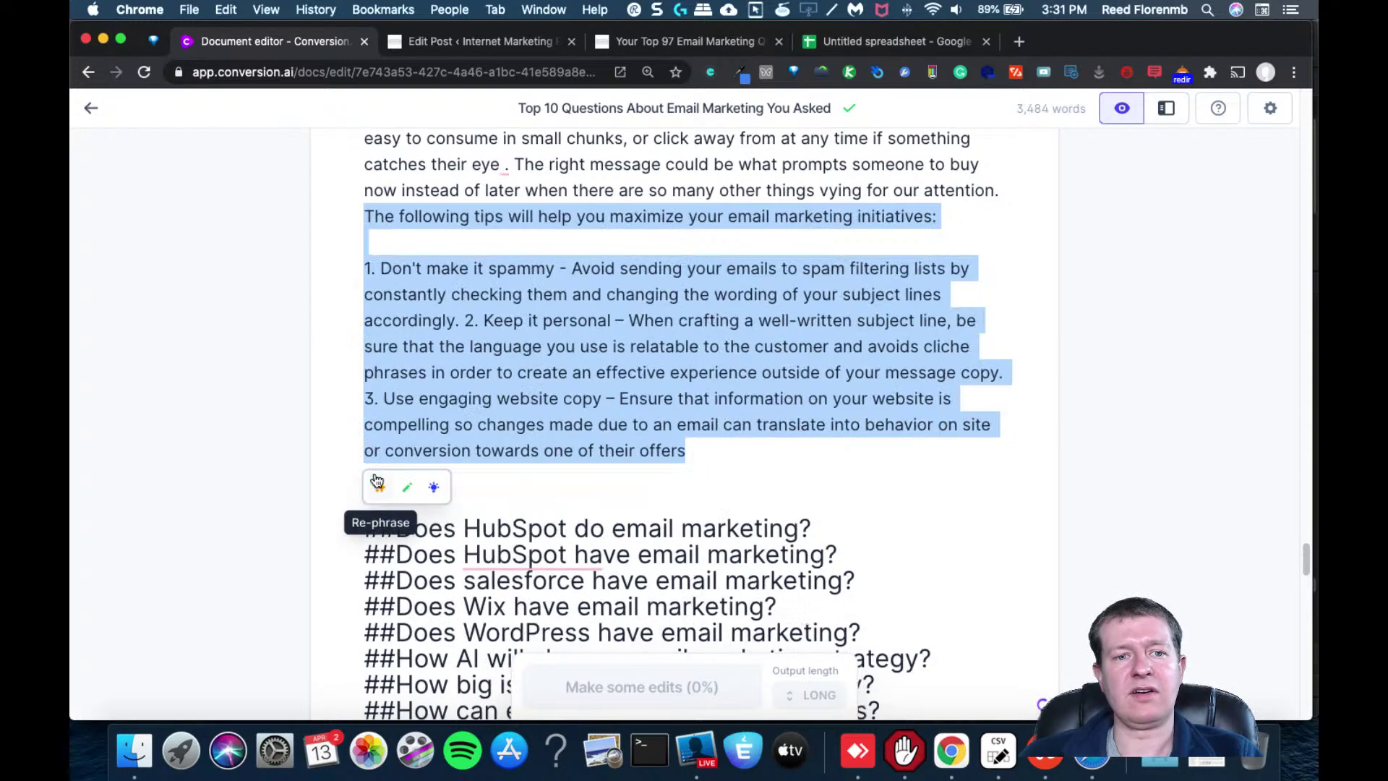
Try to put the tips "Keep it personal" and "Use engaging website copy" on their own lines
{"action": "left_click", "coordinate": [466, 321]}
{"action": "key", "text": "Return"}
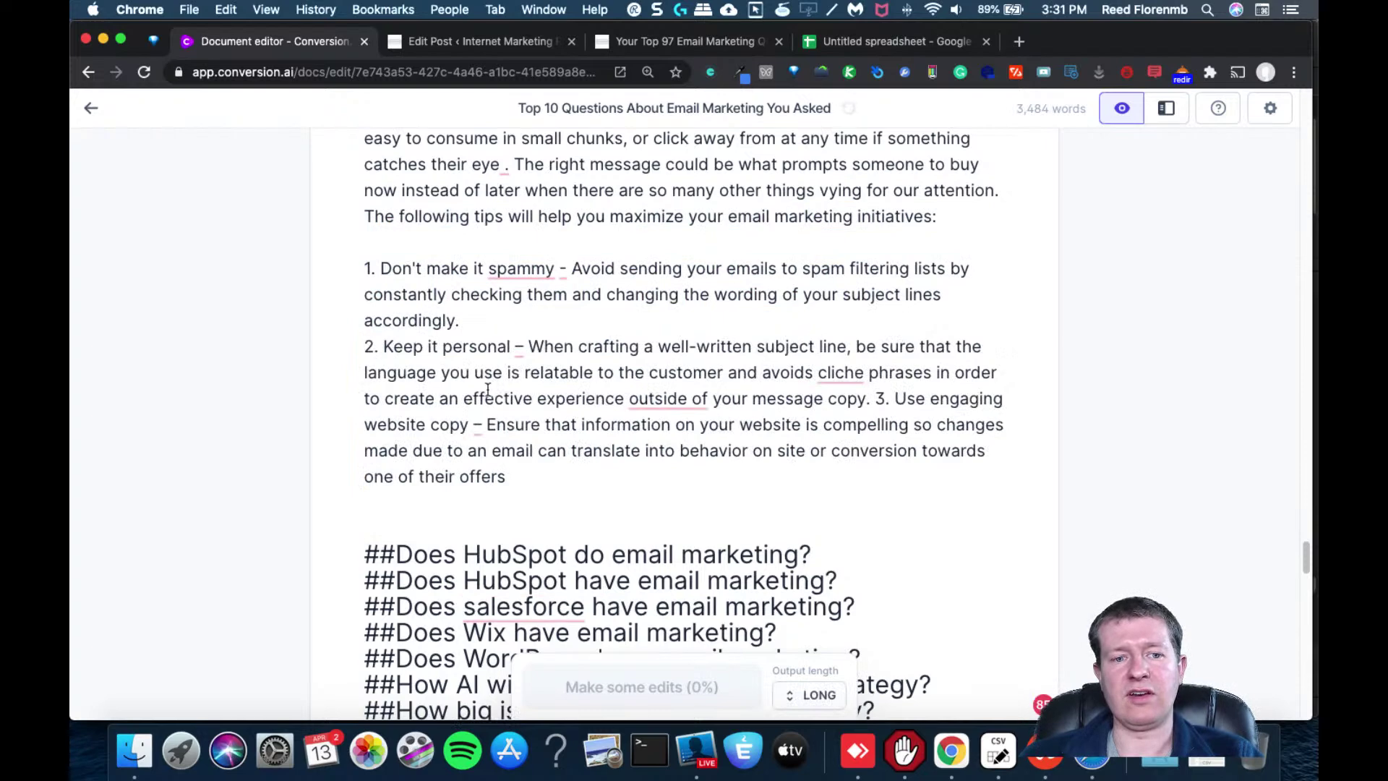
{"action": "mouse_move", "coordinate": [842, 372]}
{"action": "left_click", "coordinate": [873, 398]}
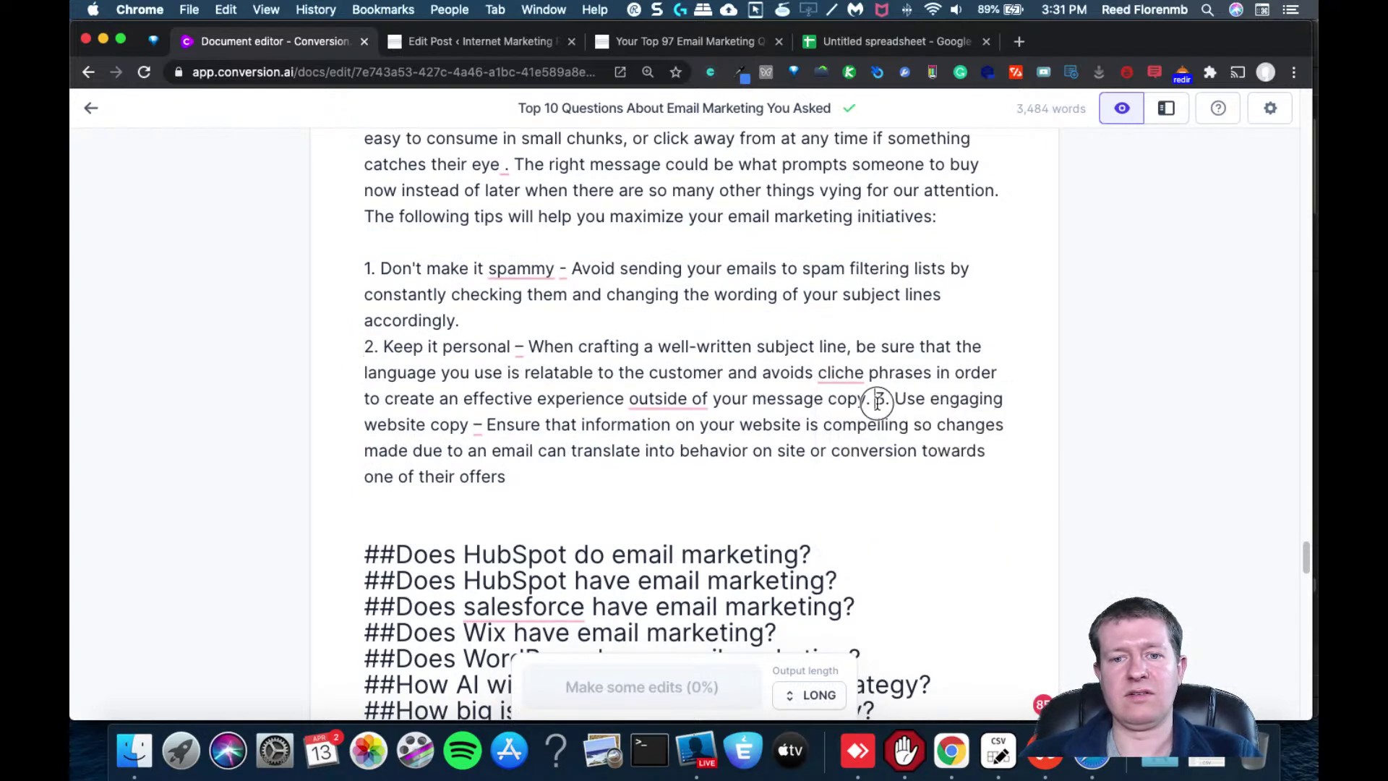
{"action": "key", "text": "Return"}
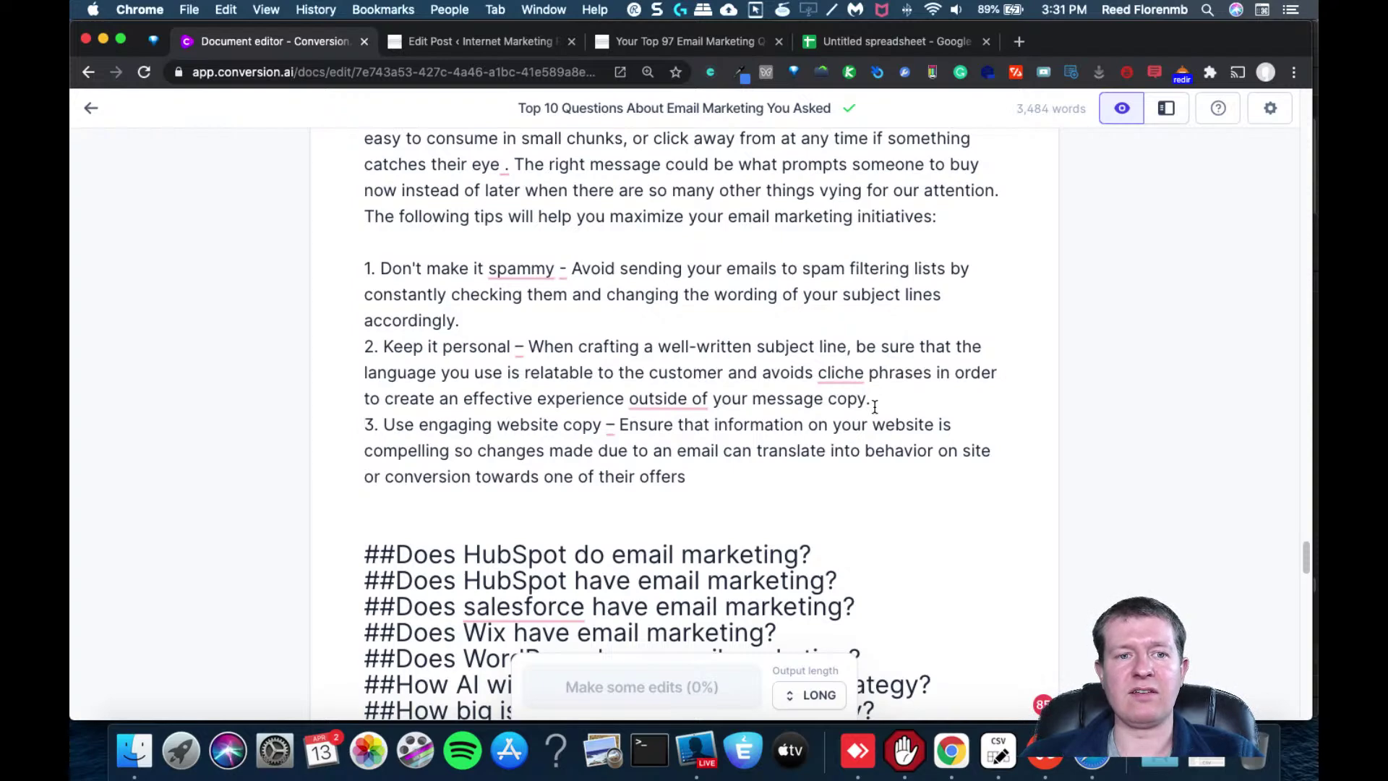
{"action": "key", "text": "BackSpace"}
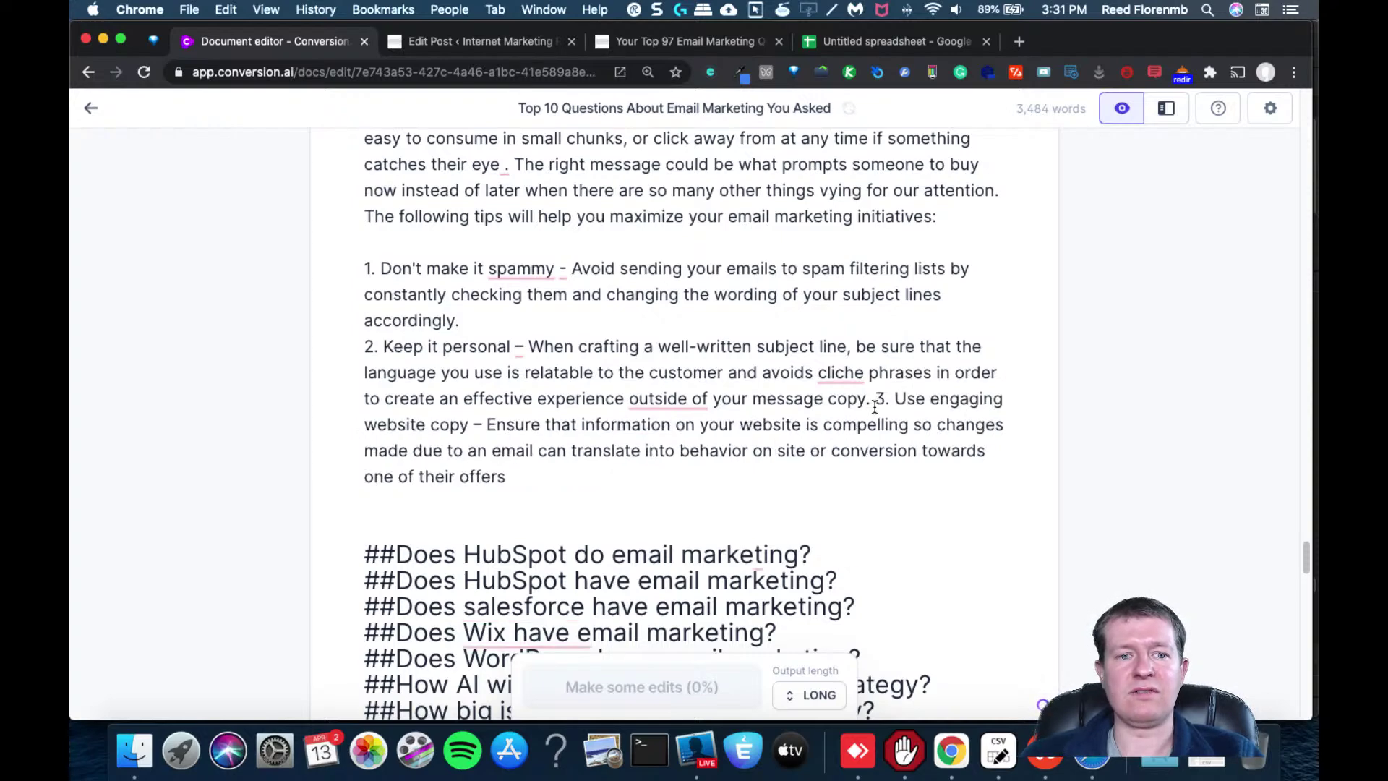
Undo the line breaks and the replacement of the subject line sentence
{"action": "key", "text": "super+z"}
{"action": "key", "text": "super+z"}
{"action": "key", "text": "super+z"}
{"action": "key", "text": "super+z"}
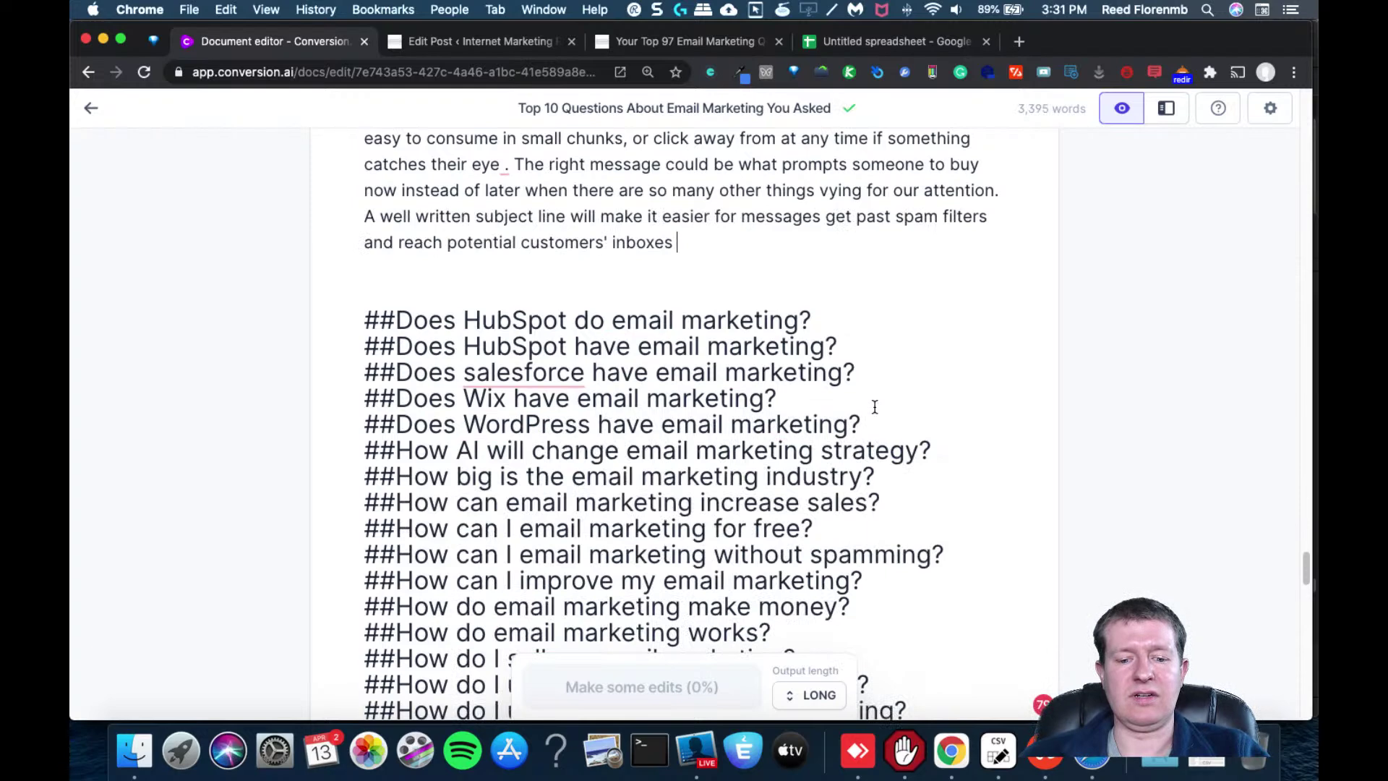
{"action": "key", "text": "super+y"}
{"action": "key", "text": "super+w"}
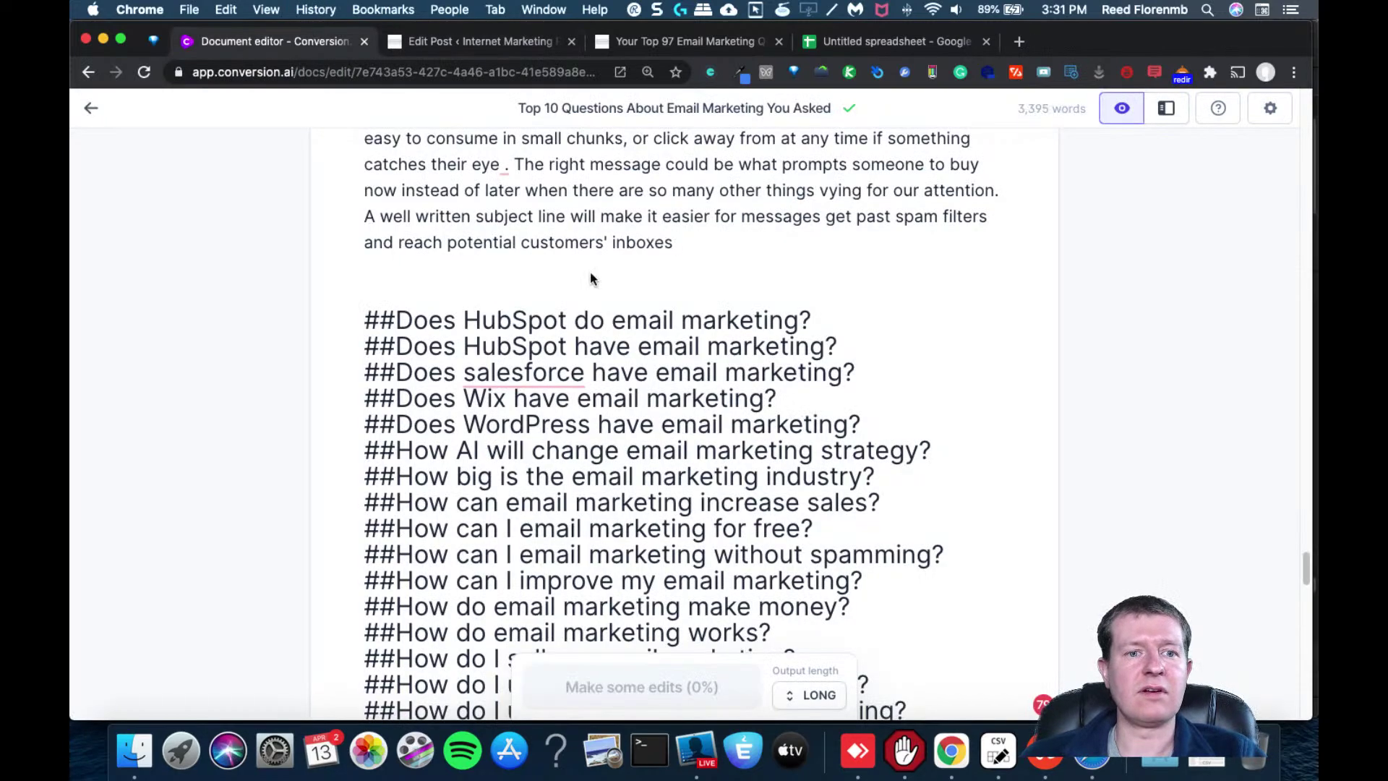
Generate a continuation below the subject line sentence, starting "The best time to send an email?", and delete the generated text
{"action": "left_click", "coordinate": [679, 273]}
{"action": "type", "text": "The best time to send an email? Send your messages early in the week for best results. How do I make sure my content is engaging enough to encourage people to open and interact with emails? An email should contain a clear, concise subject line that lets readers know they're about to read something worth their time What are some tools or hacks that can help me create better marketing campaigns and more compelling emails? Mix it up! There's no one-size-fits all answer when it comes to crafting perfect promotional messages. But if you experiment with different formats (like lists, visuals, videos), timing of sends, frequency, etc., you'll soon find what works for your business . Are there any guidelines on how much text vs graphics/"}
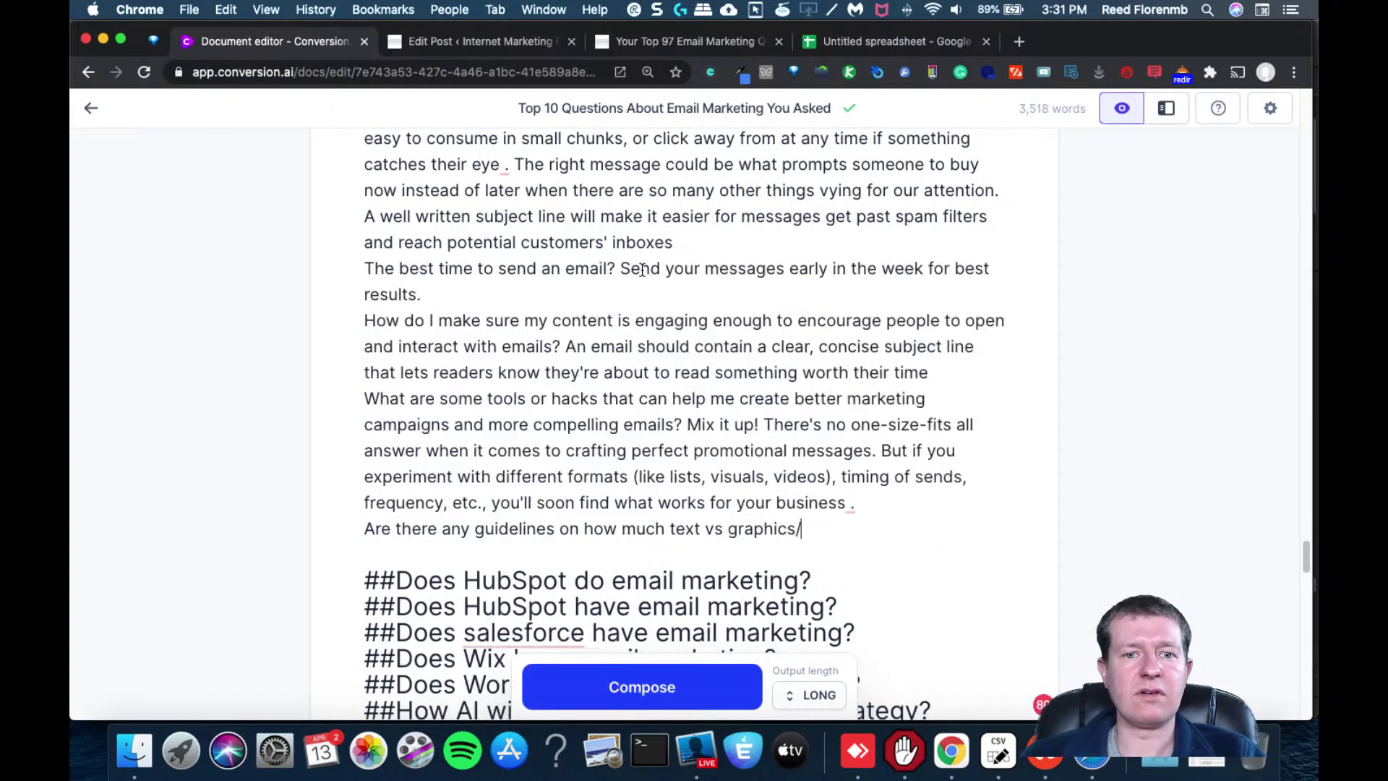
{"action": "key", "text": "super+y"}
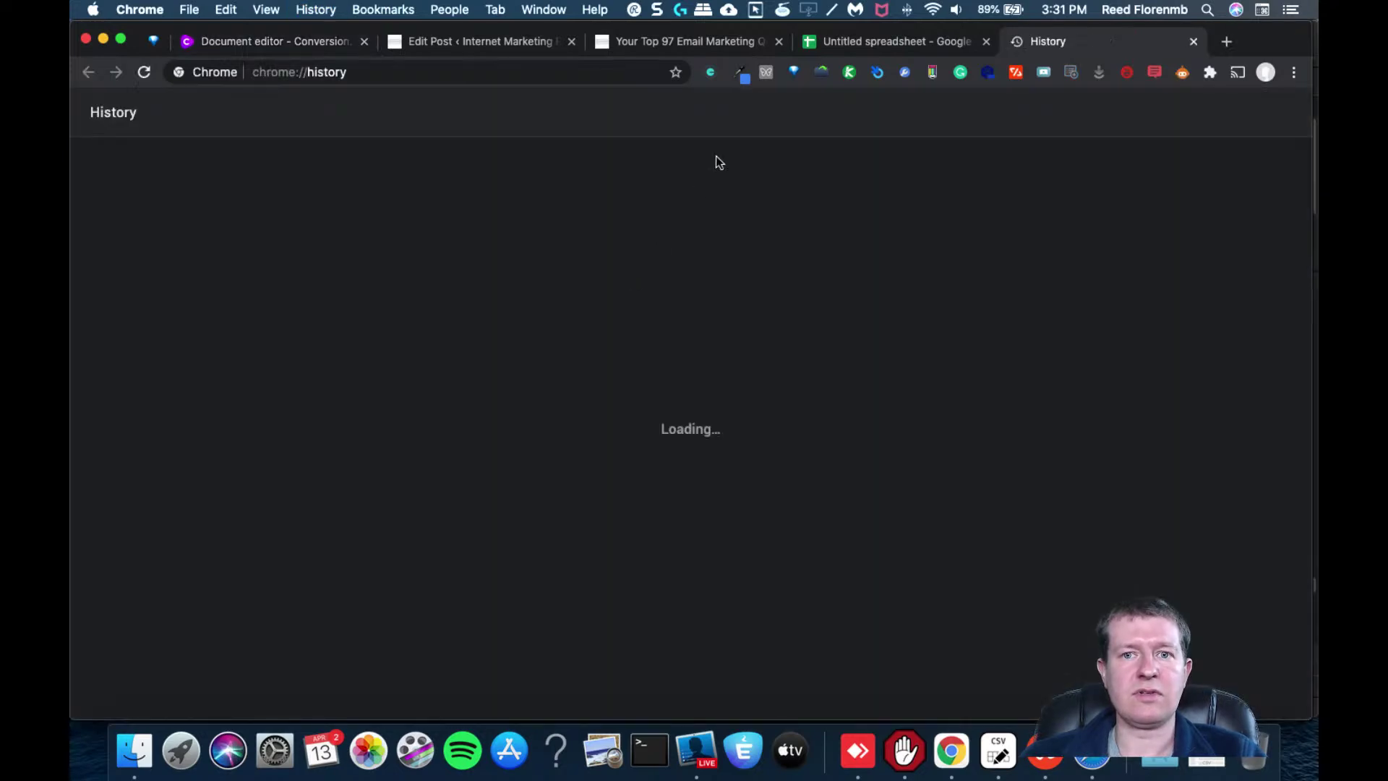
{"action": "key", "text": "super+w"}
{"action": "left_click_drag", "start_coordinate": [839, 531], "coordinate": [322, 266]}
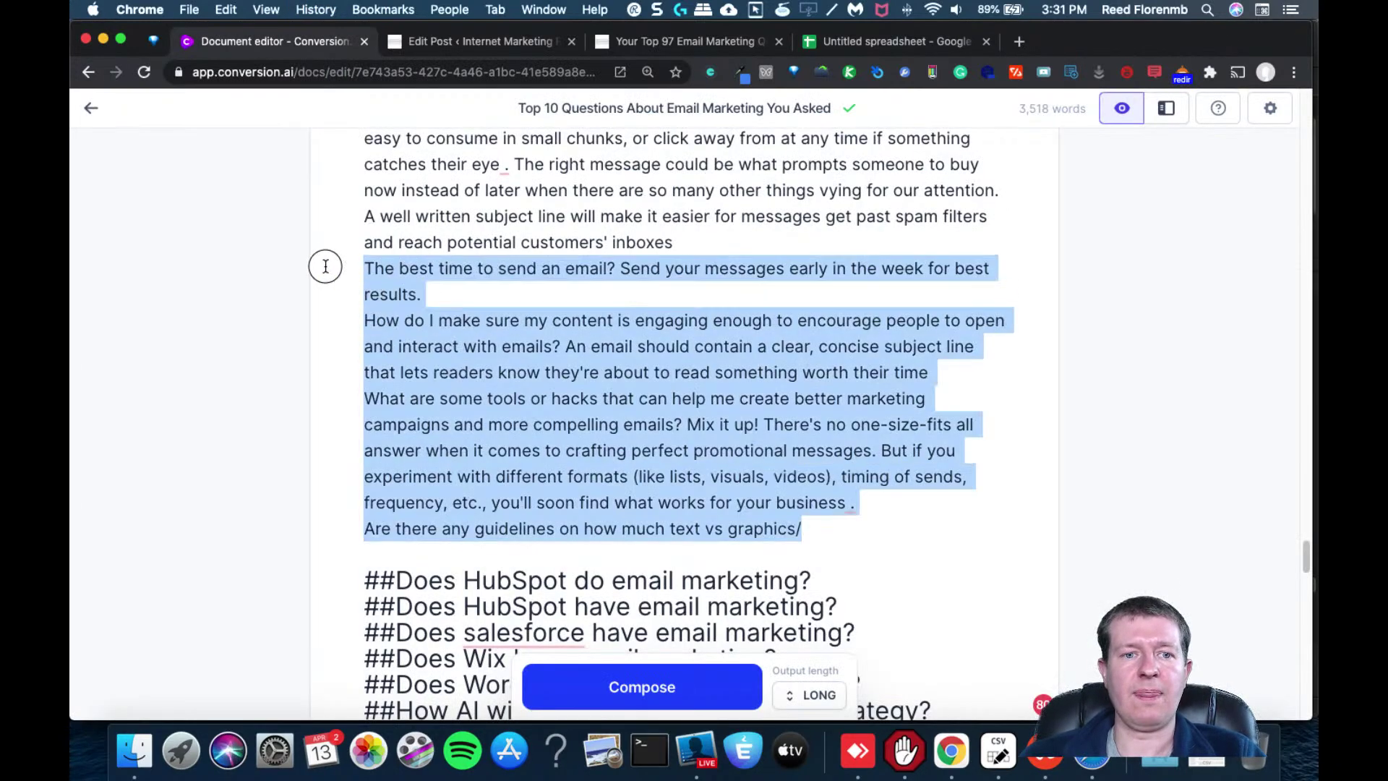
{"action": "key", "text": "BackSpace"}
Rephrase the "A well written subject line" sentence, regenerating until "The subject line is the most important tool" is suggested, and replace the text
{"action": "left_click_drag", "start_coordinate": [691, 255], "coordinate": [362, 210]}
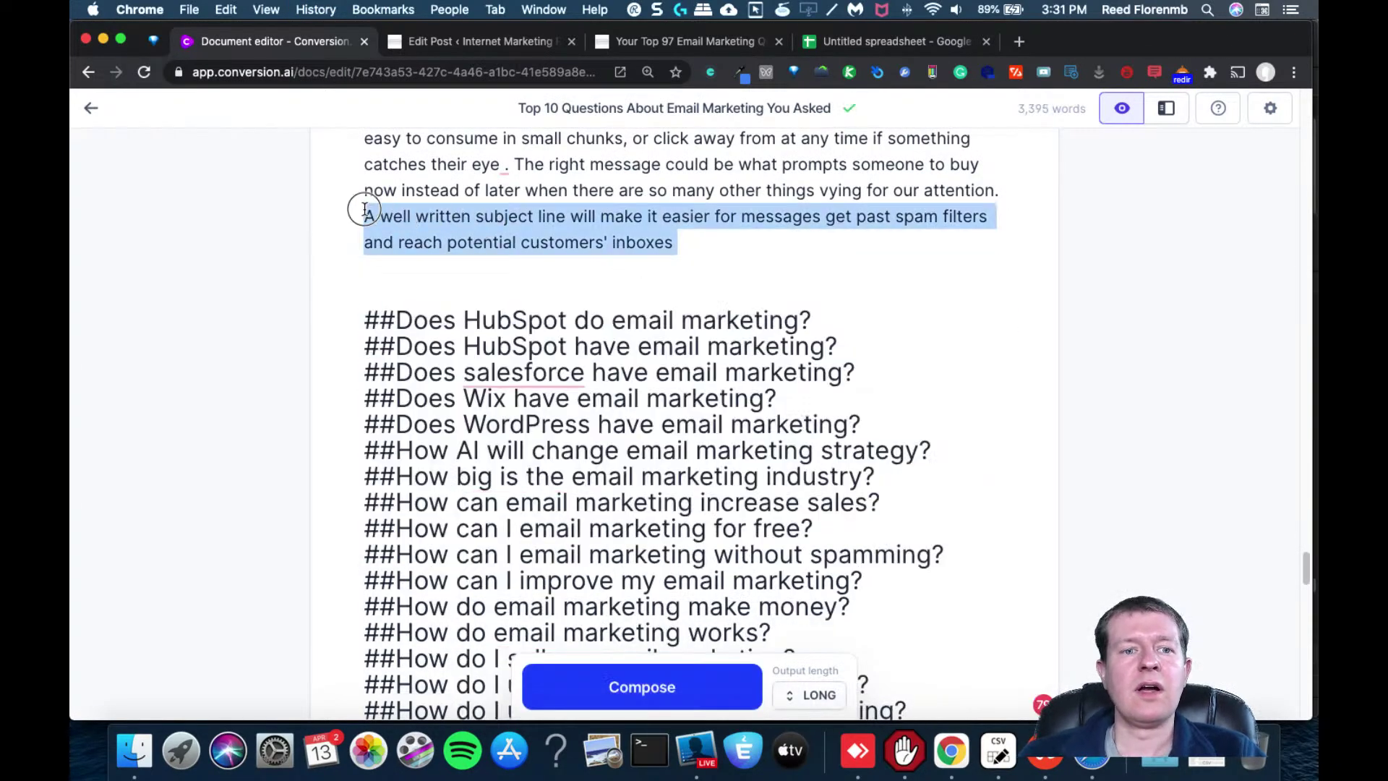
{"action": "left_click", "coordinate": [377, 283]}
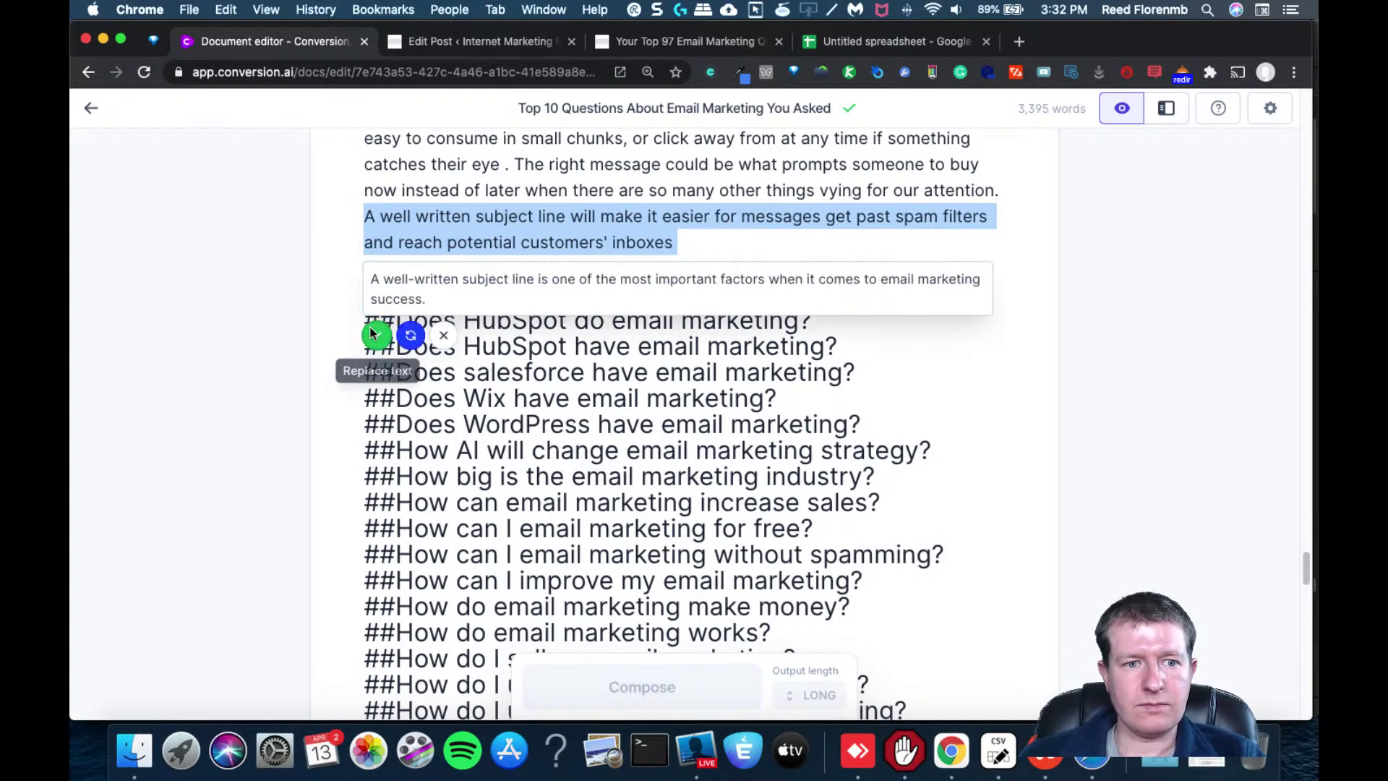
{"action": "left_click", "coordinate": [409, 335]}
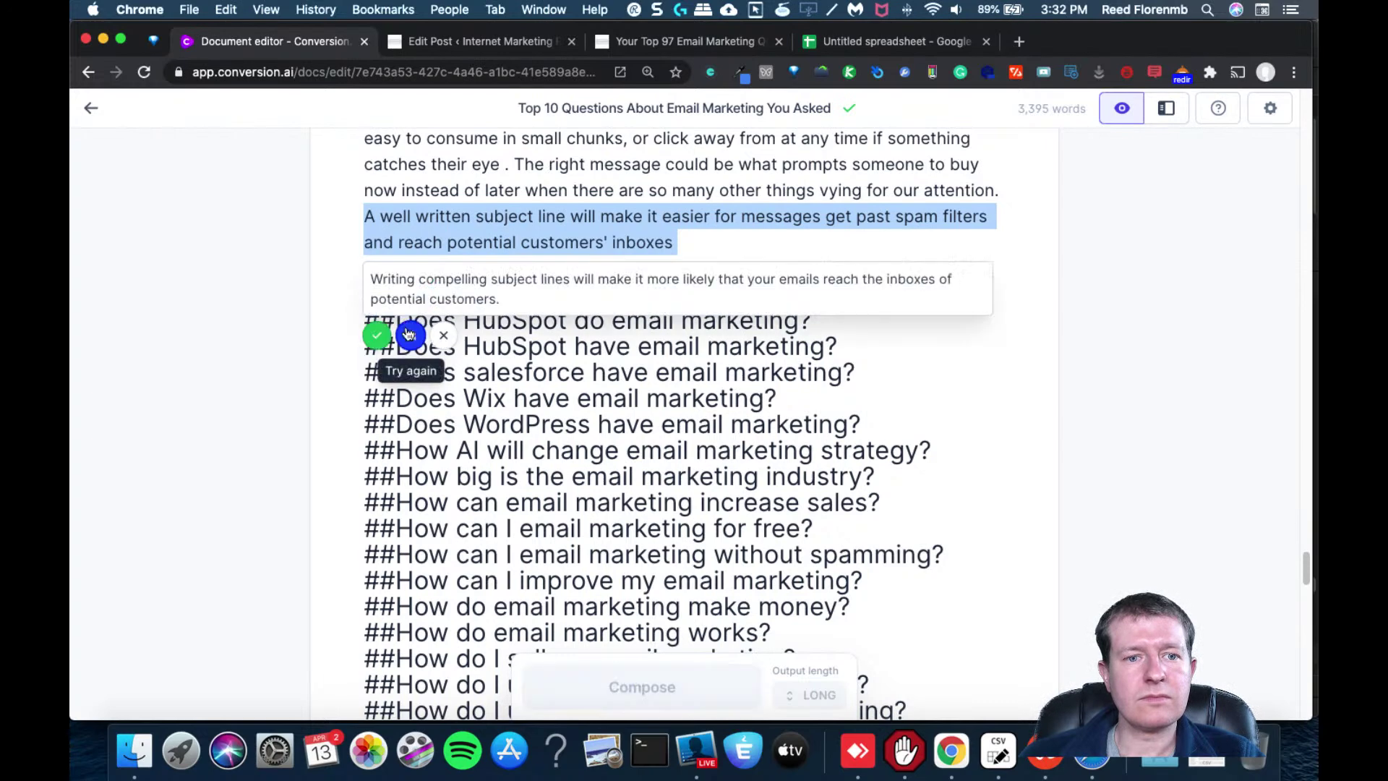
{"action": "left_click", "coordinate": [412, 336]}
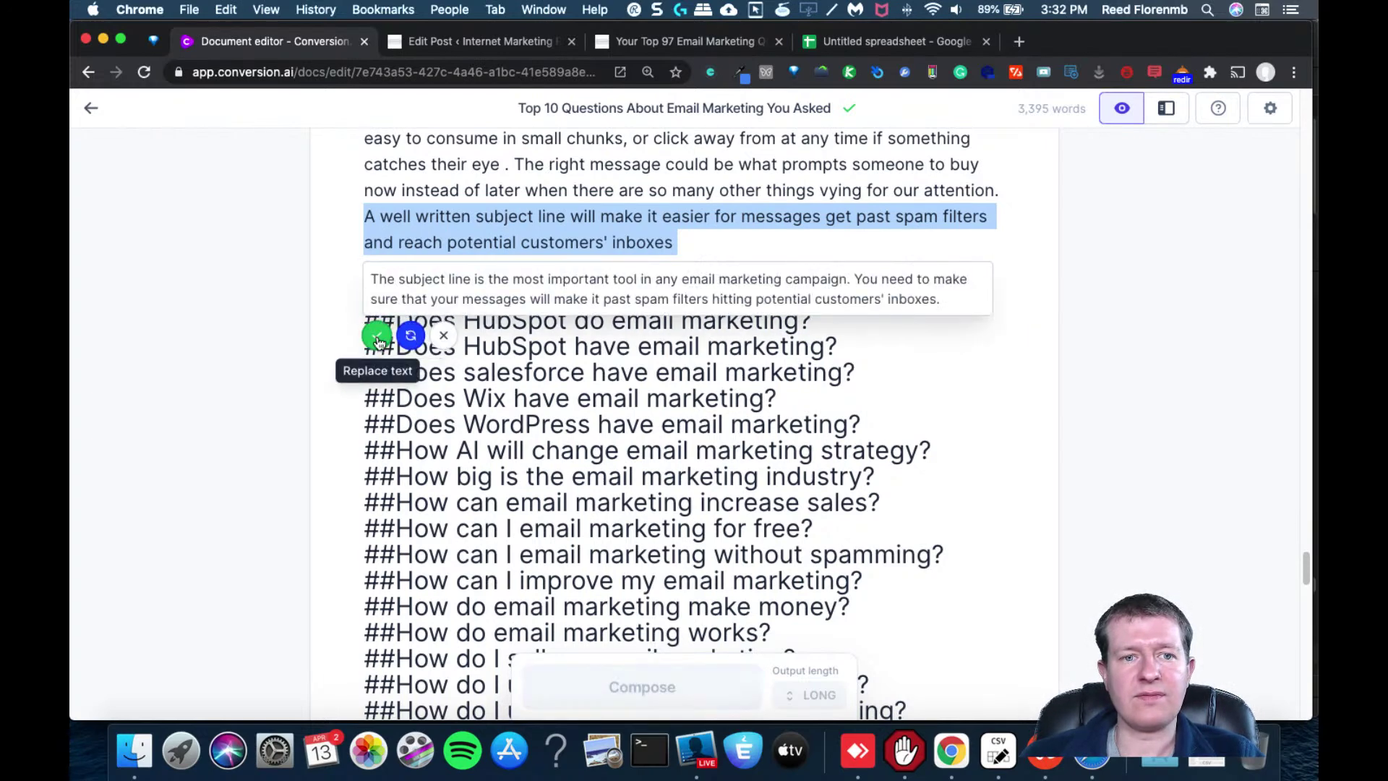
{"action": "left_click", "coordinate": [376, 335]}
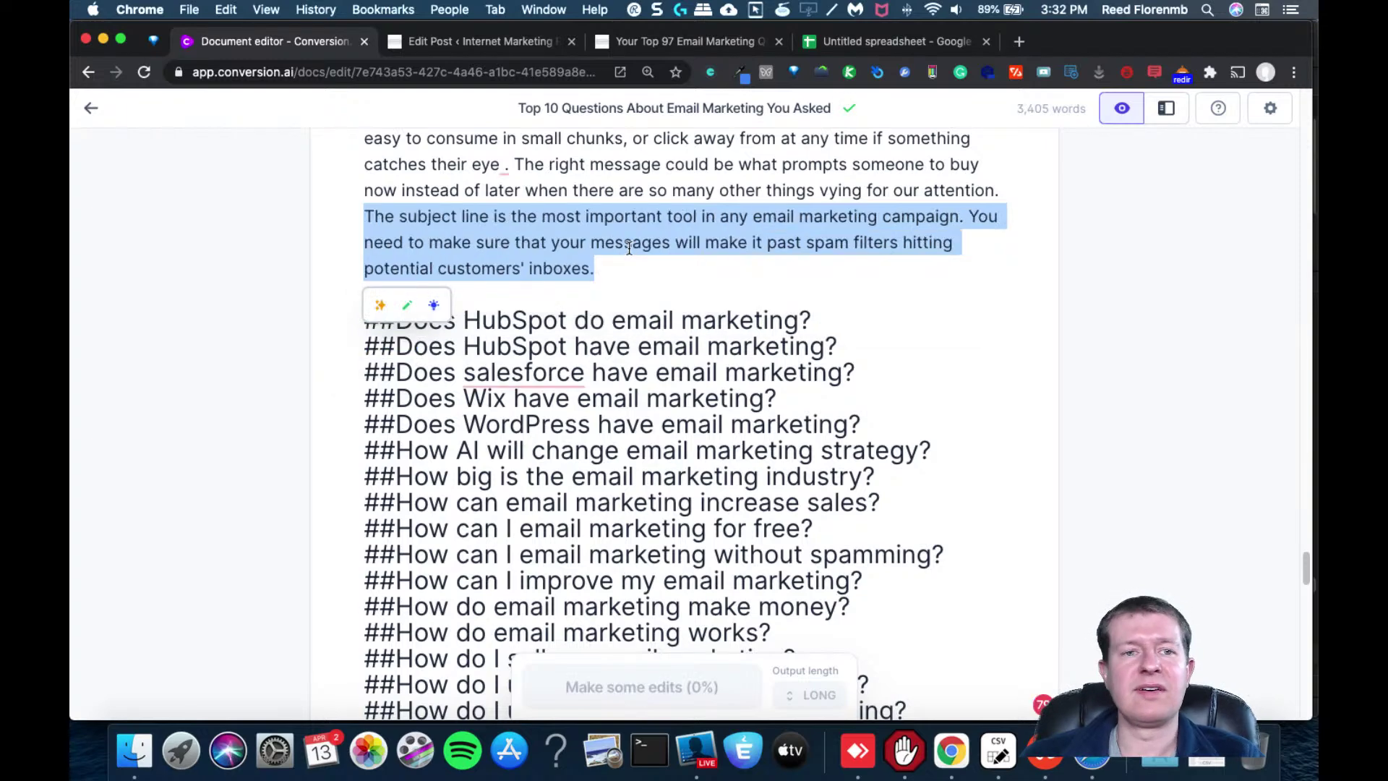